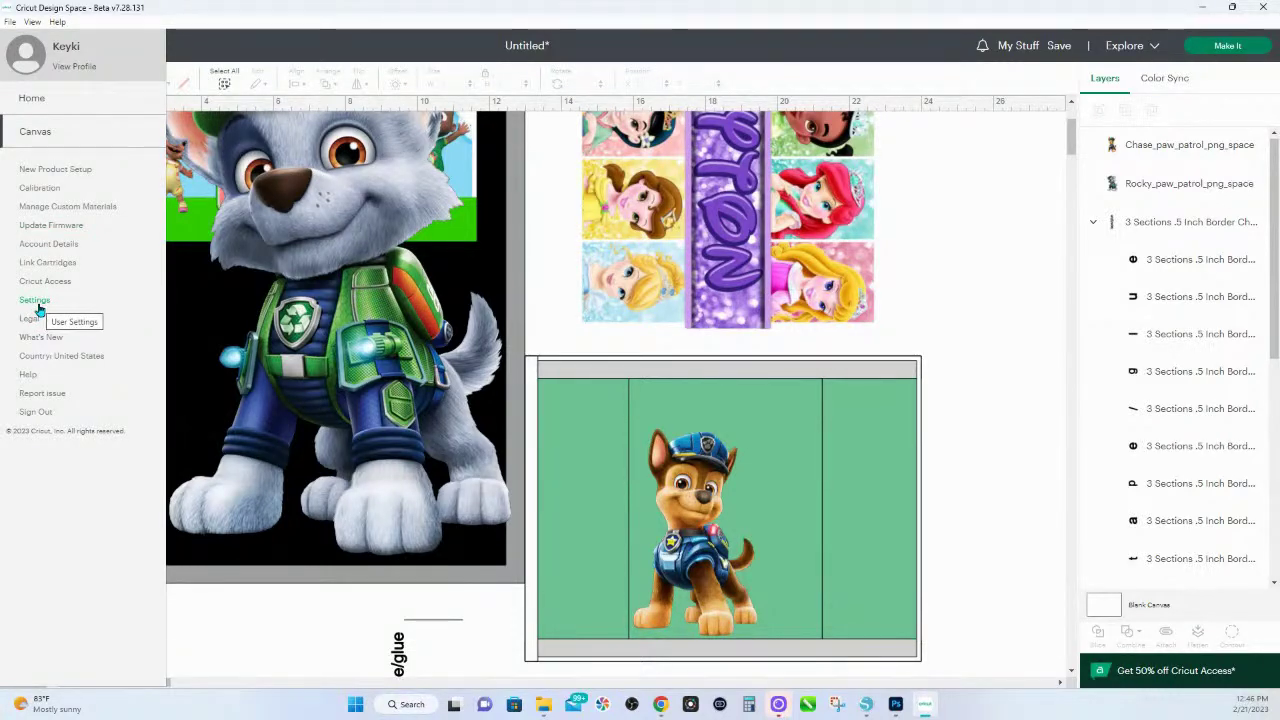
- Switch the application experience from Beta to Live in the settings, apply it, and maximize the restarted window
click(37, 302)
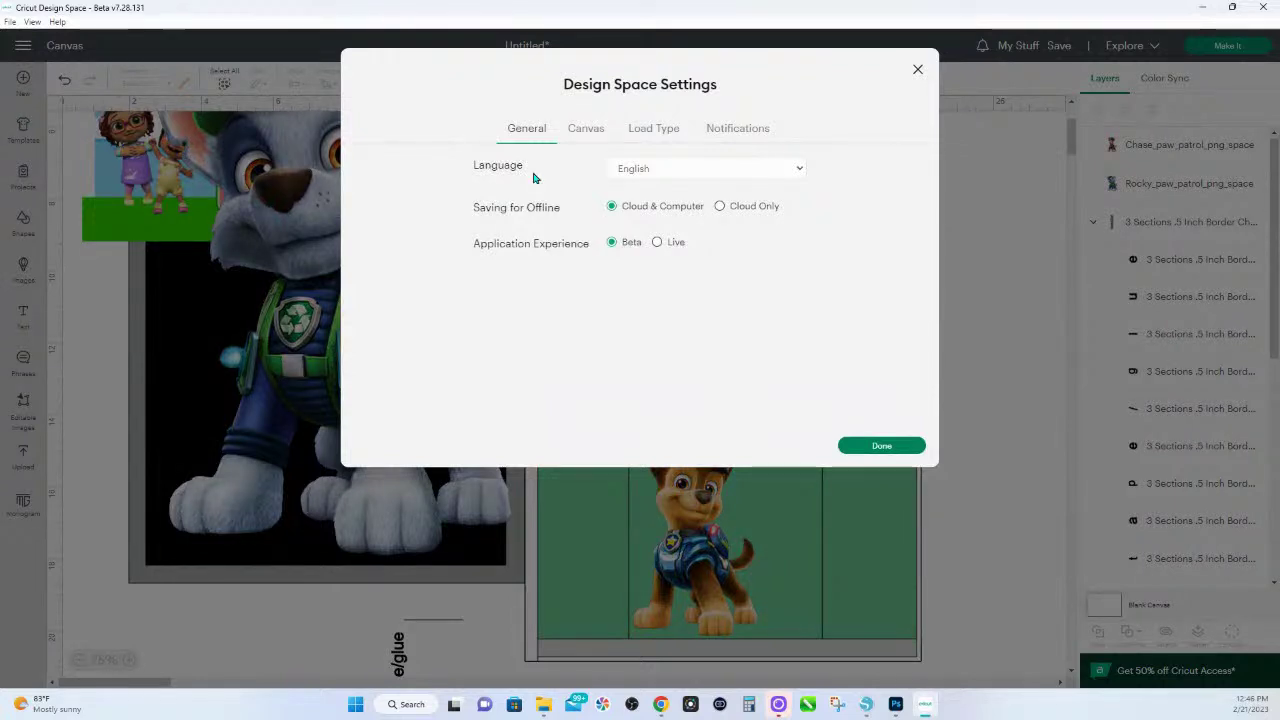
click(657, 243)
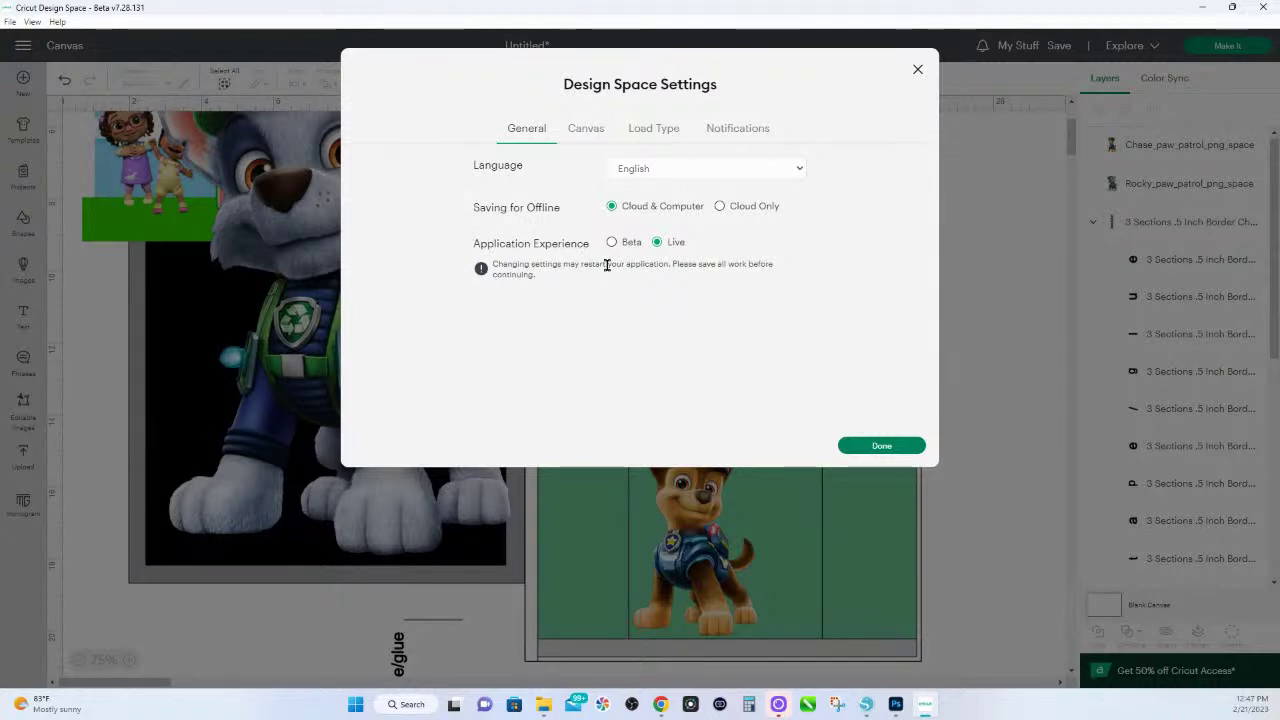
click(897, 447)
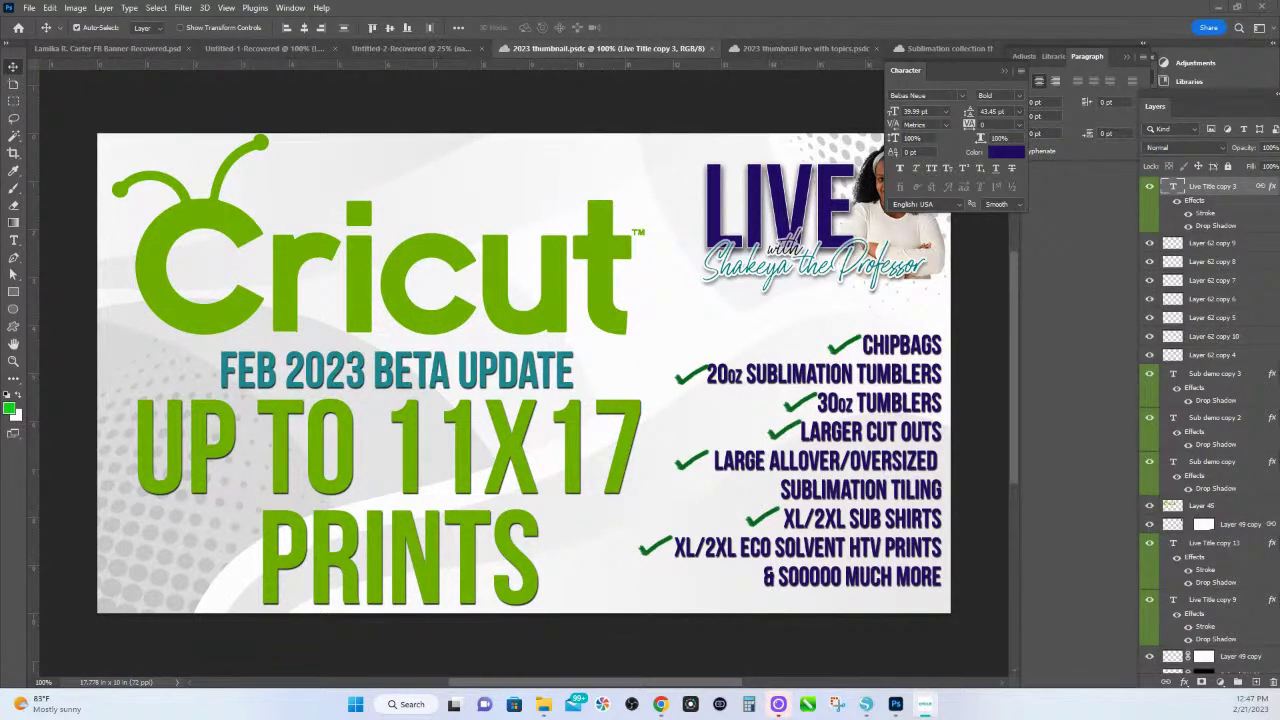
drag(1279, 260, 493, 317)
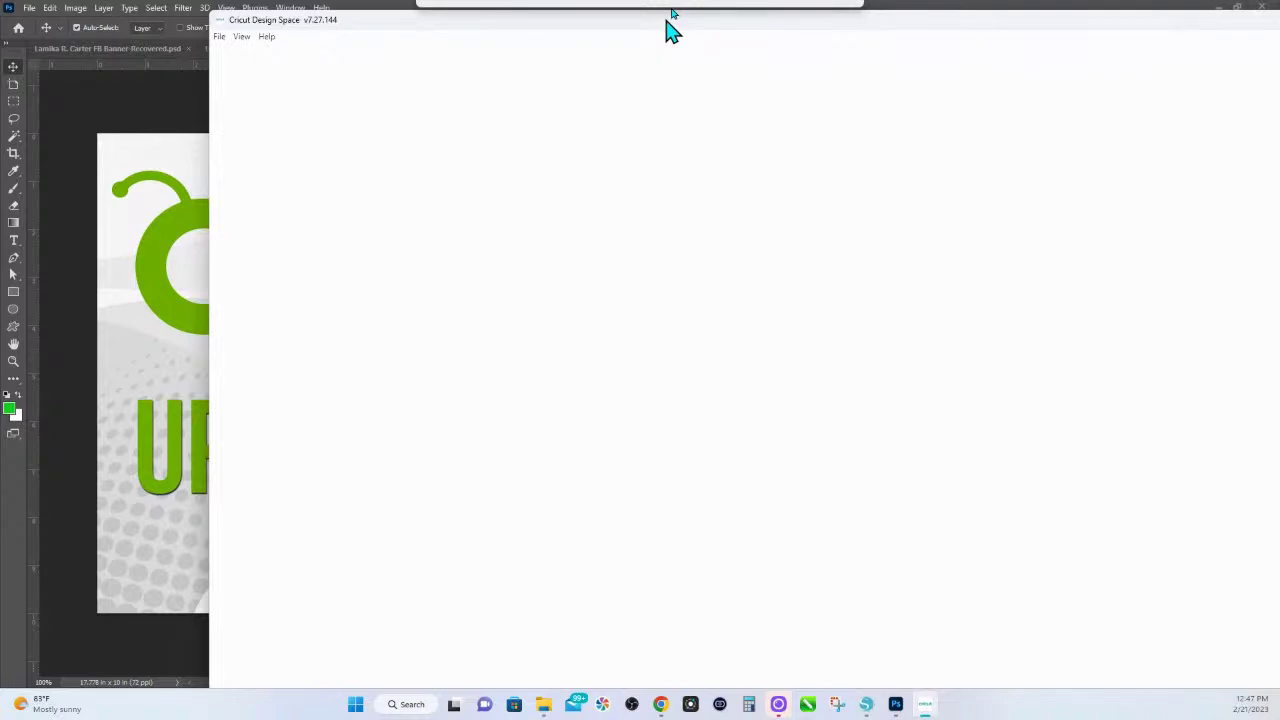
drag(670, 30, 670, 5)
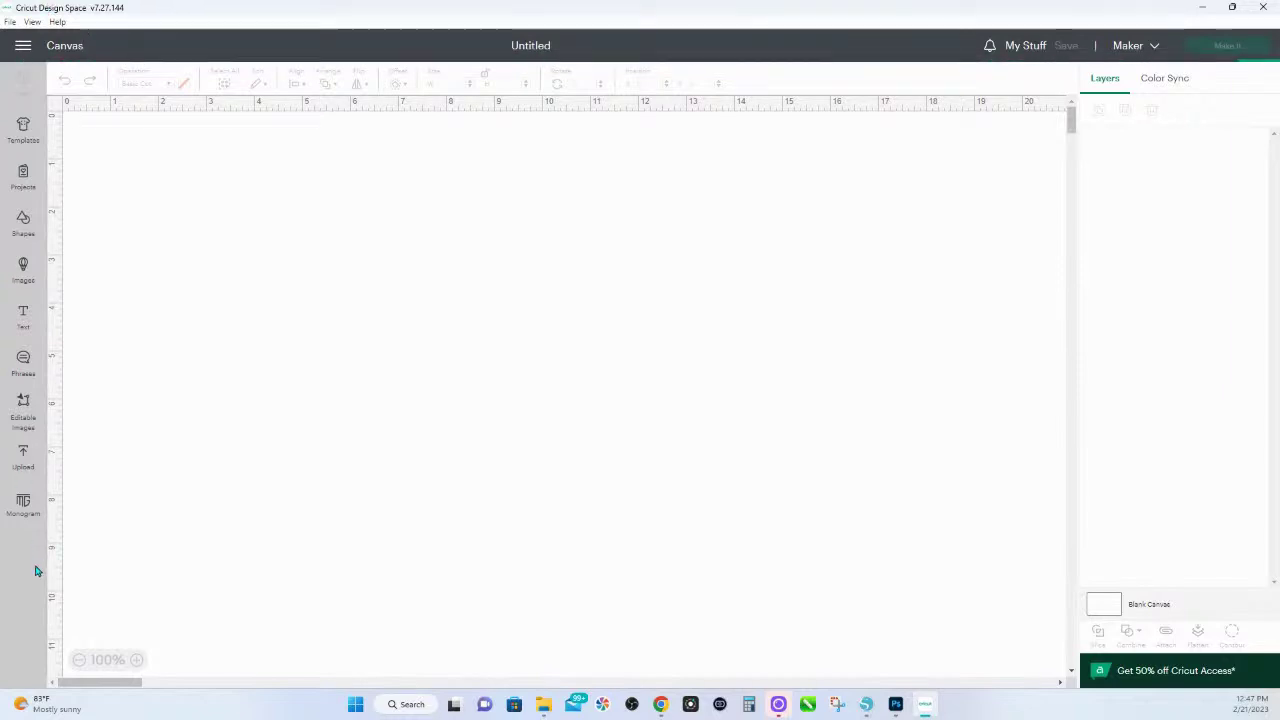
- Add the uploaded grey Rocky Paw Patrol image from the recent uploads to the canvas
click(23, 455)
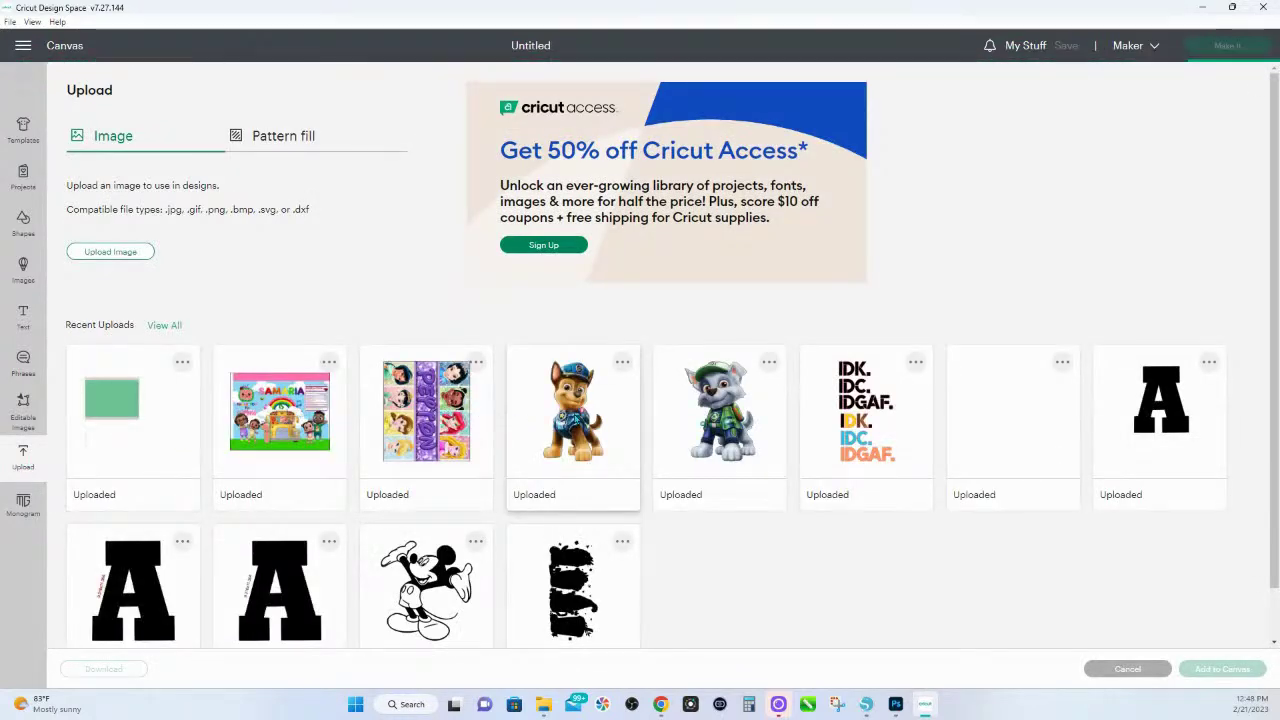
click(720, 410)
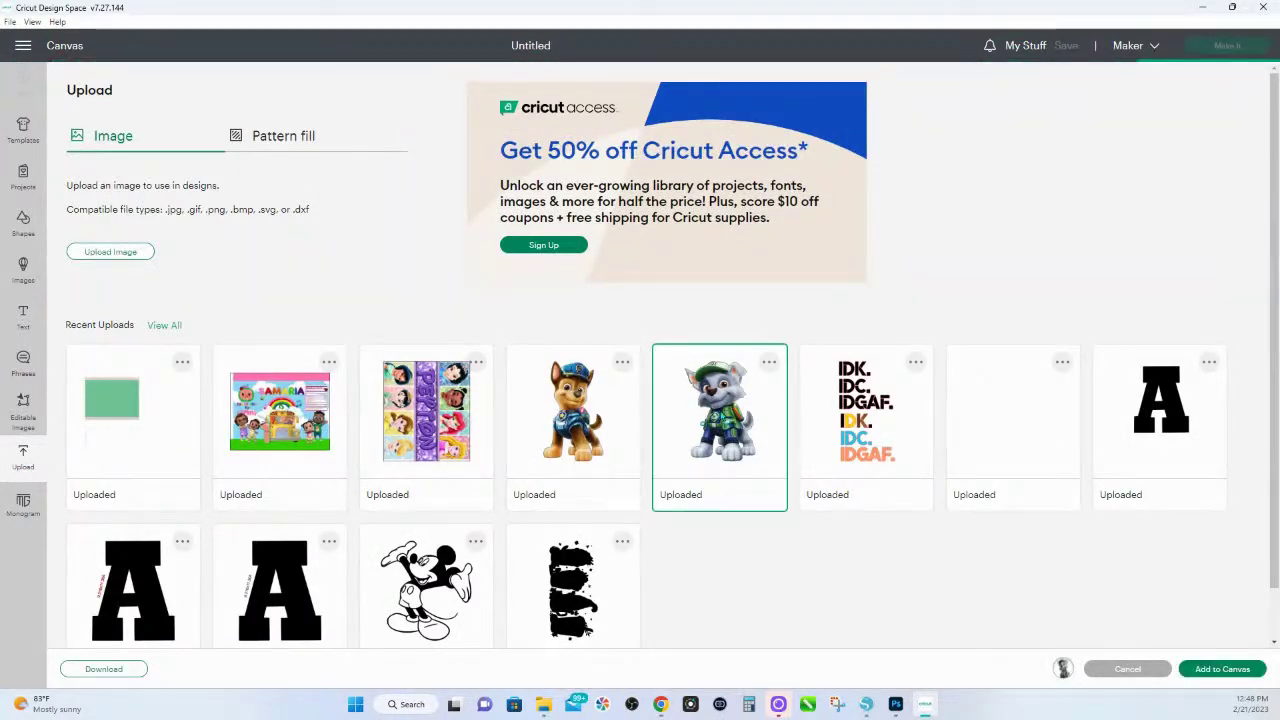
click(1213, 672)
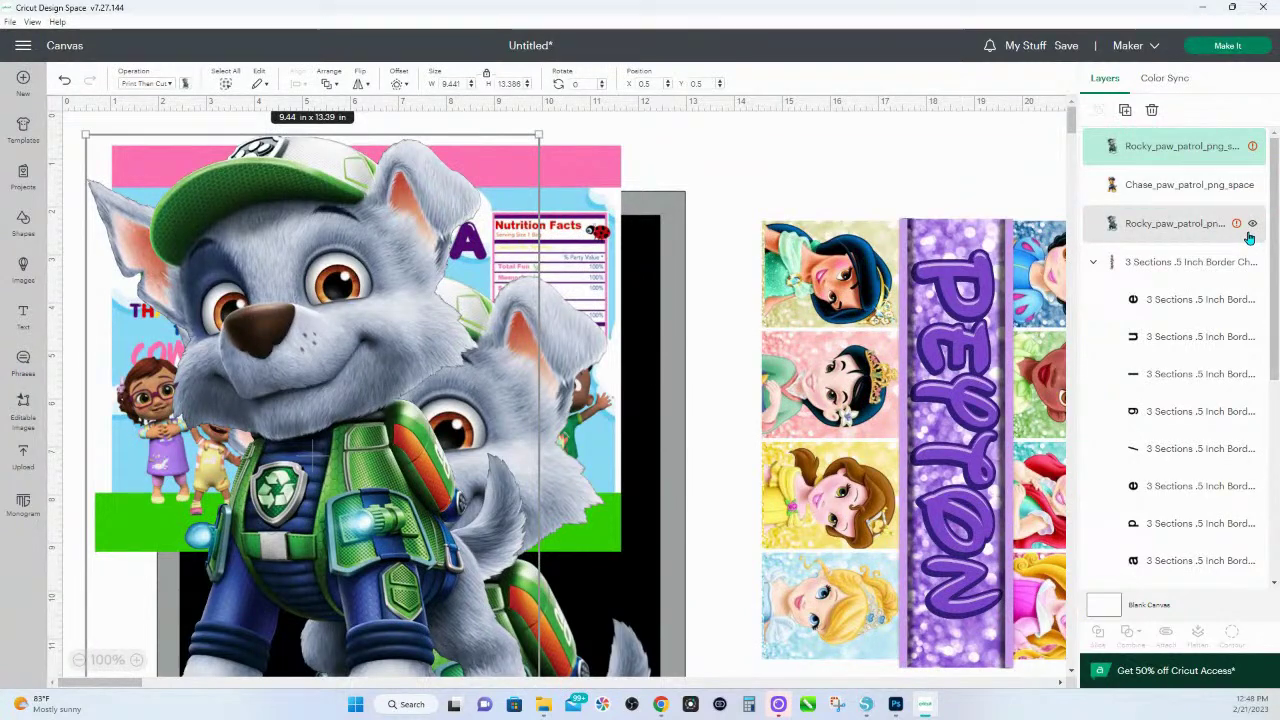
- Check the size warning on the topmost Rocky layer and examine the Print Then Cut page sizes offered for Cricut Maker
drag(1248, 238, 1220, 155)
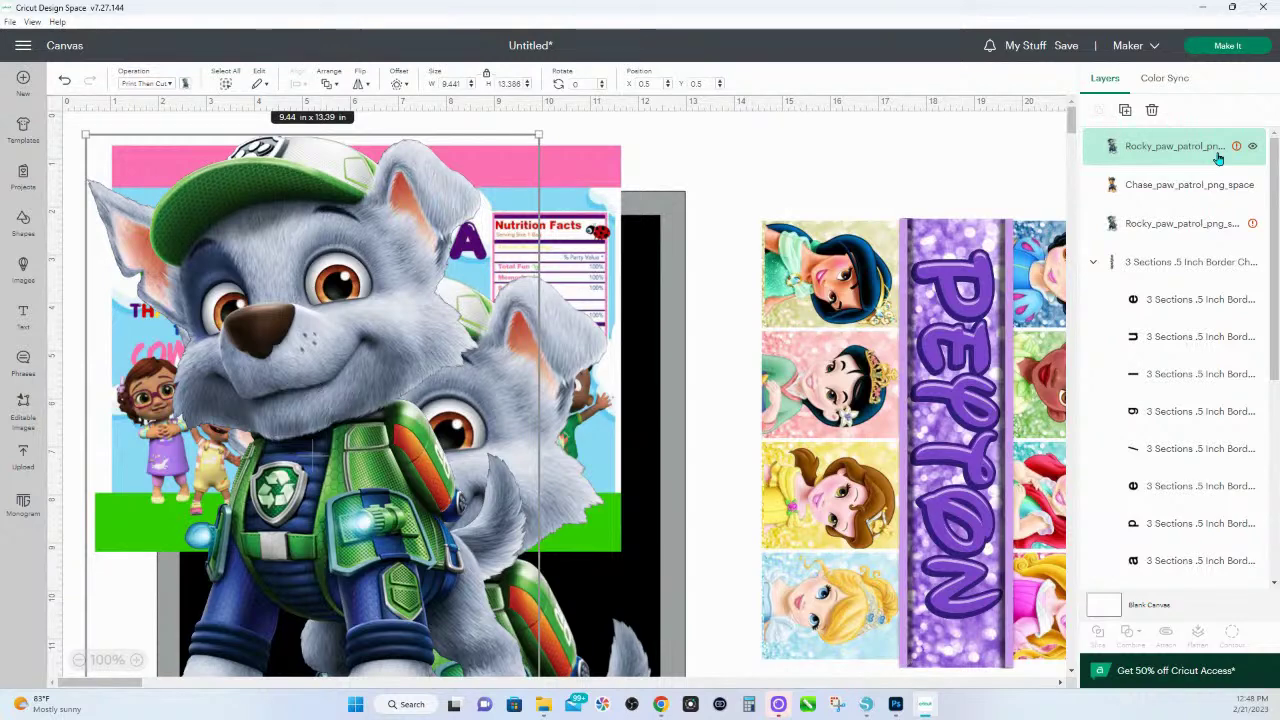
mouse_move(1236, 151)
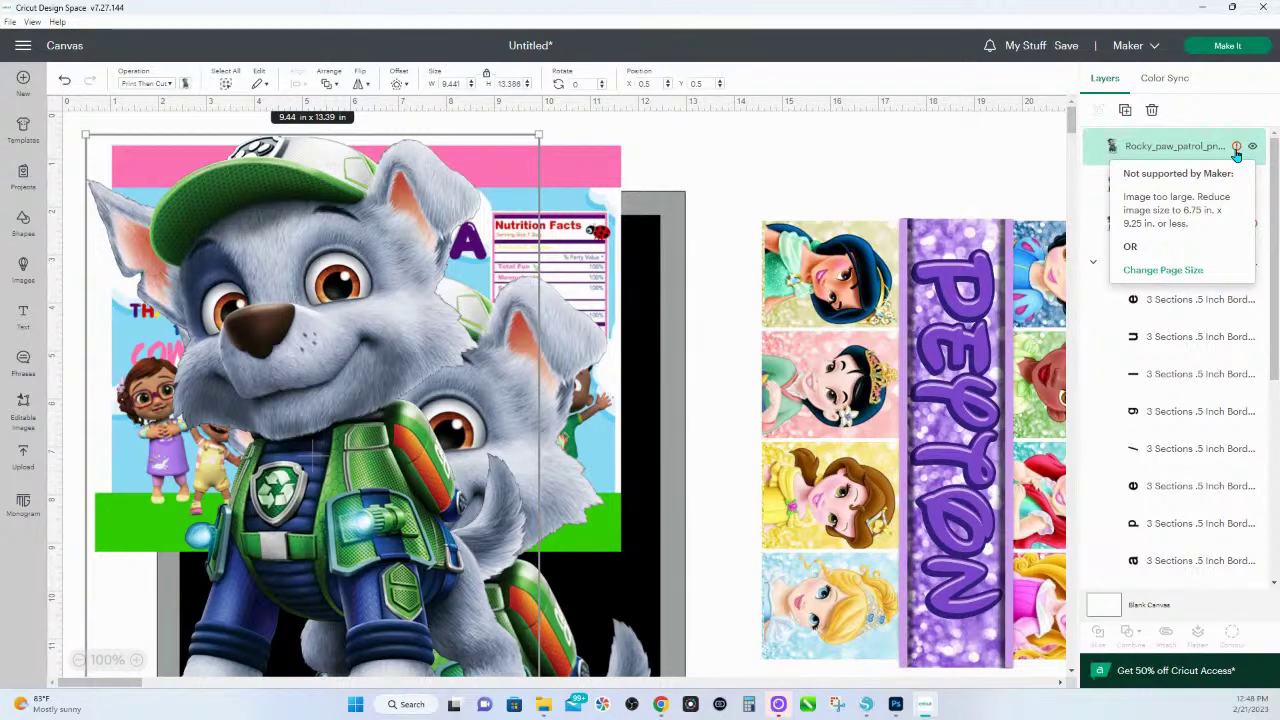
click(1166, 279)
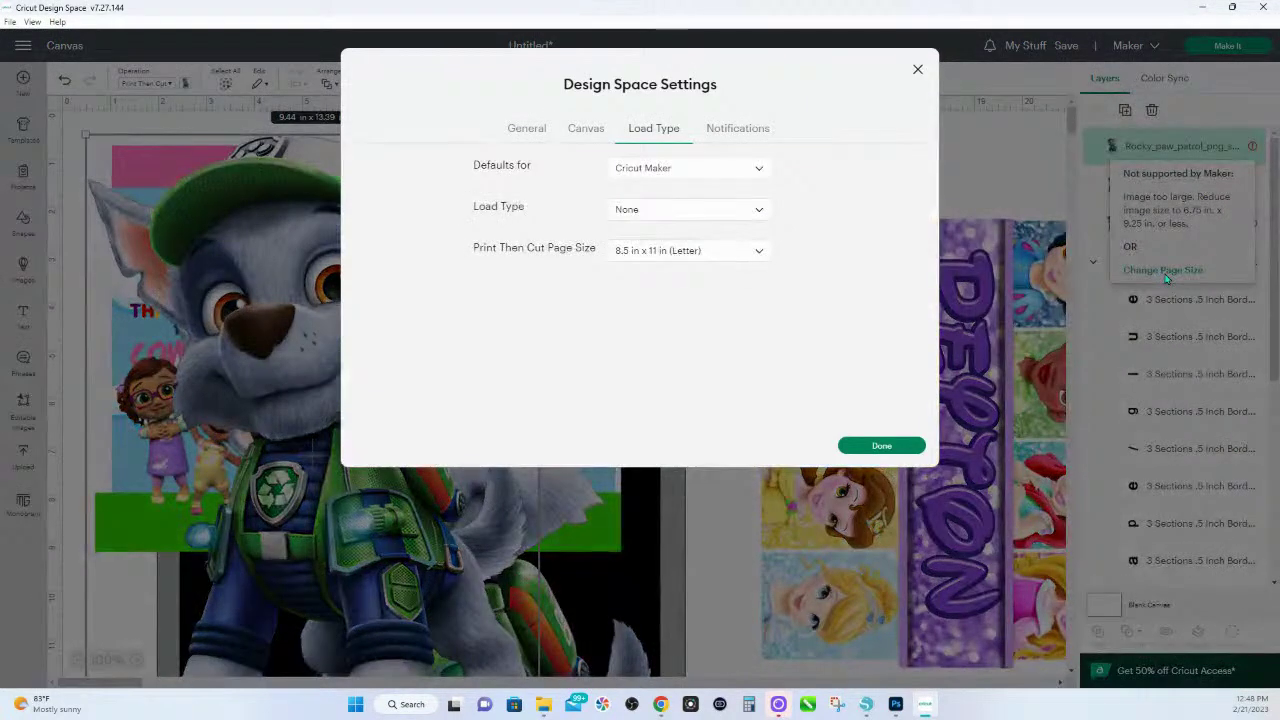
click(752, 251)
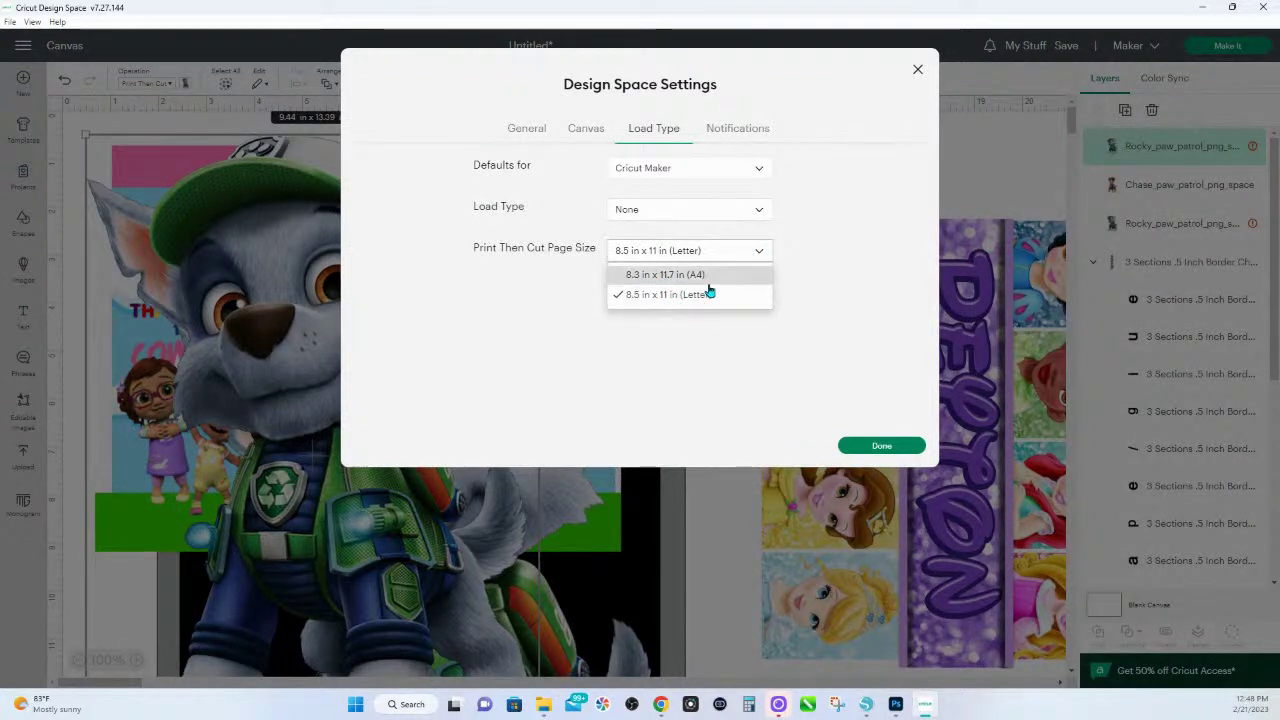
- Set Cricut Maker's load type to On Mat - 12 in x 24 in, check Cricut Maker 3's page sizes, and close the settings
click(665, 207)
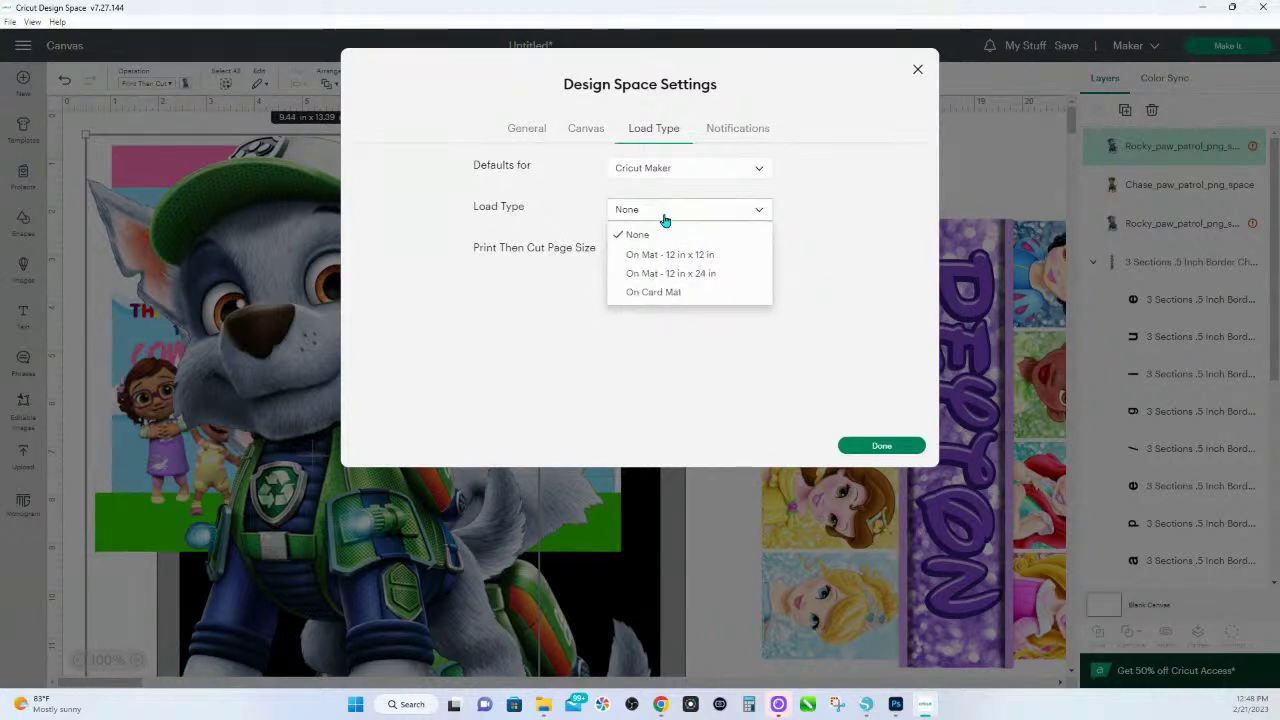
click(669, 276)
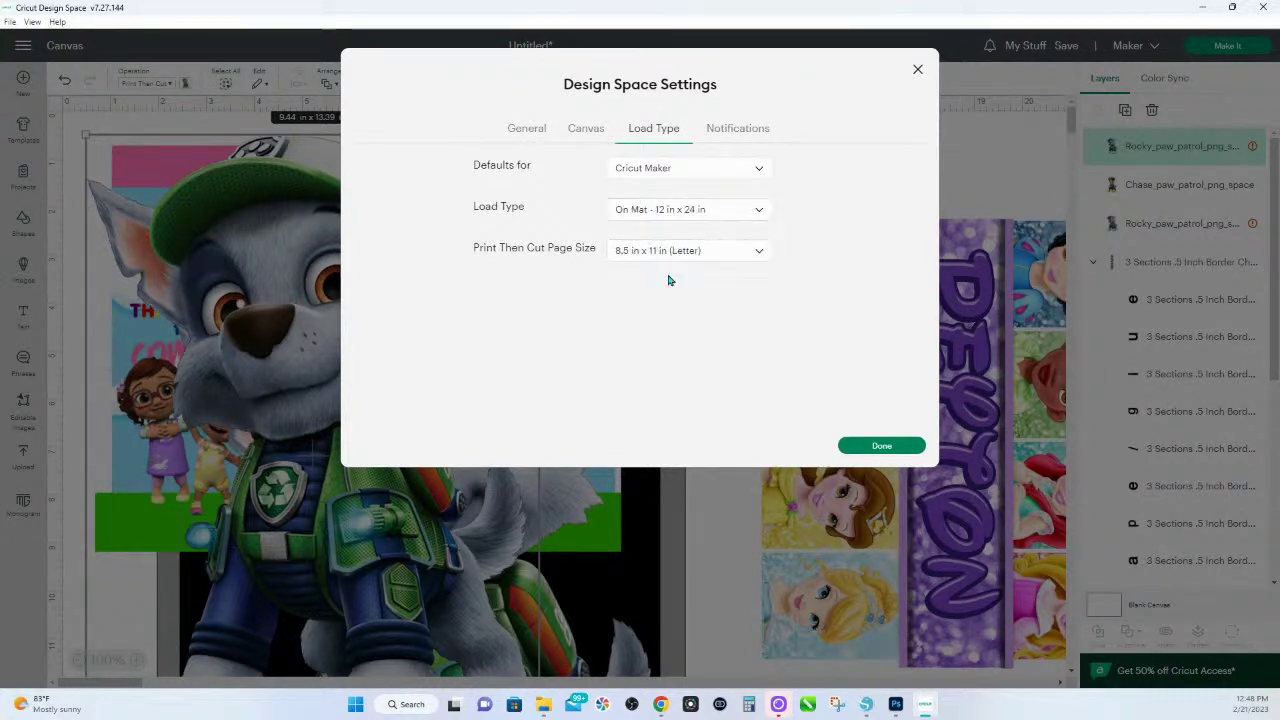
click(658, 172)
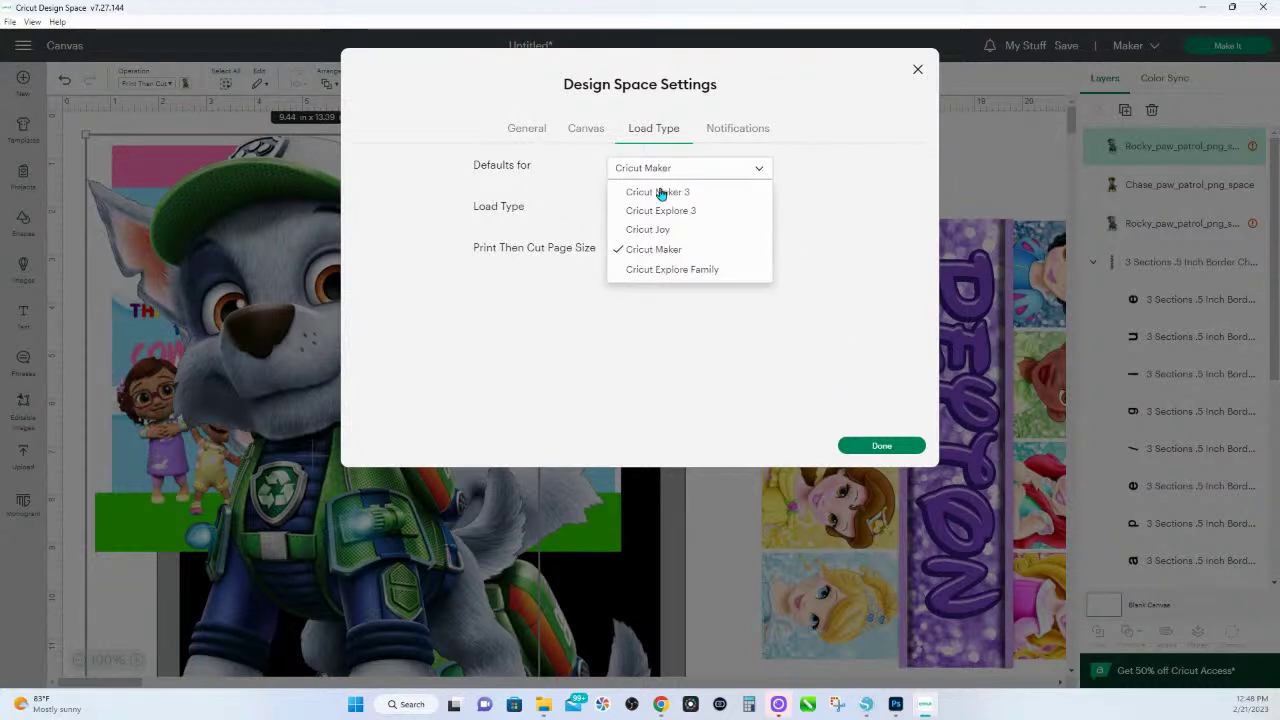
click(660, 192)
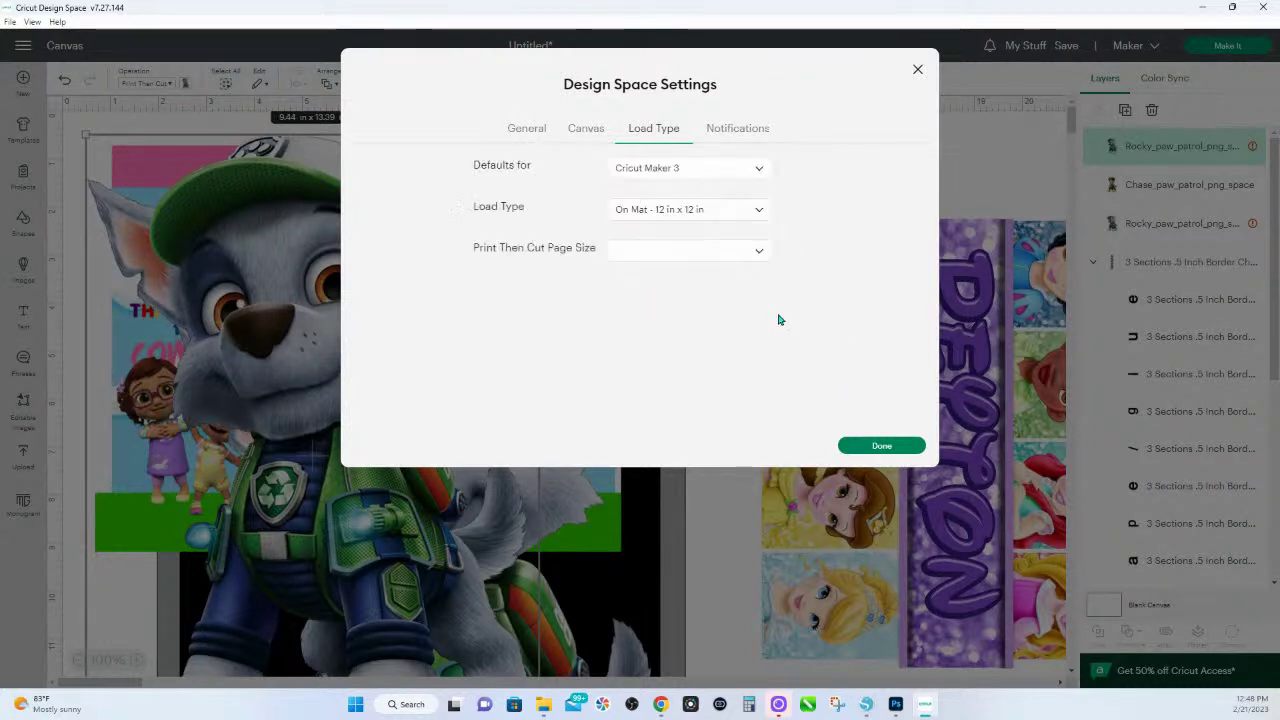
click(610, 253)
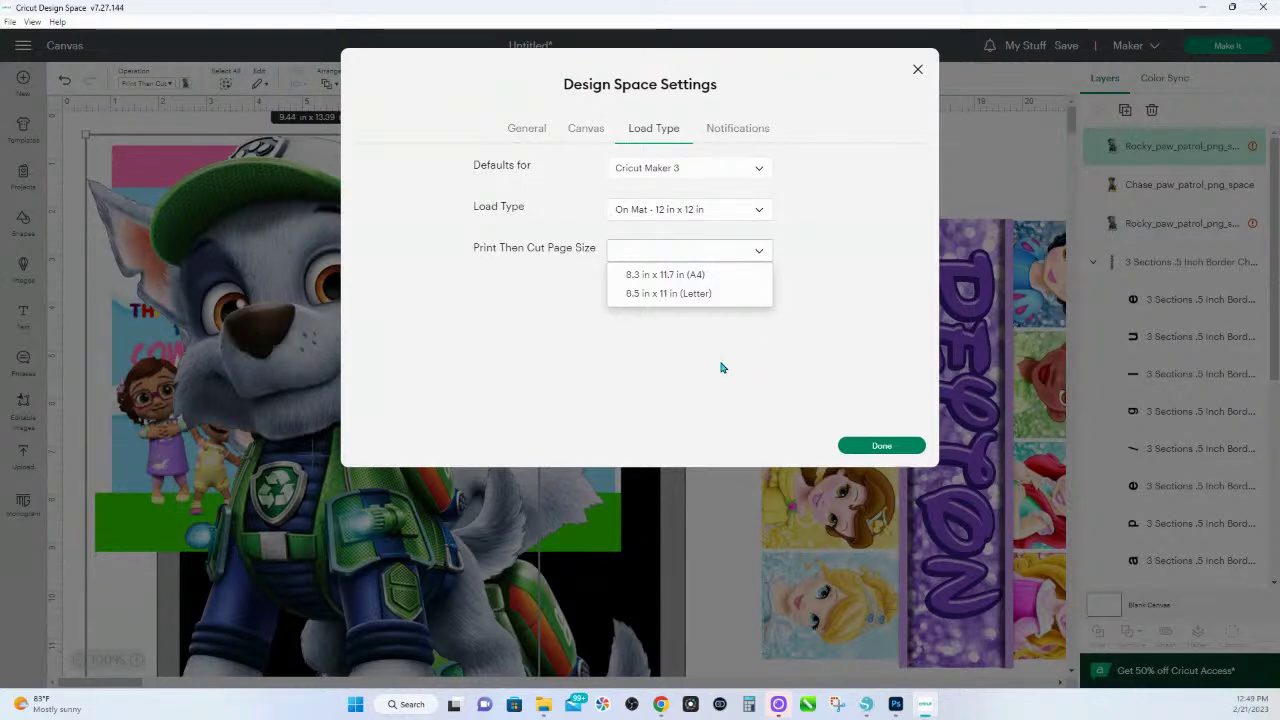
click(874, 447)
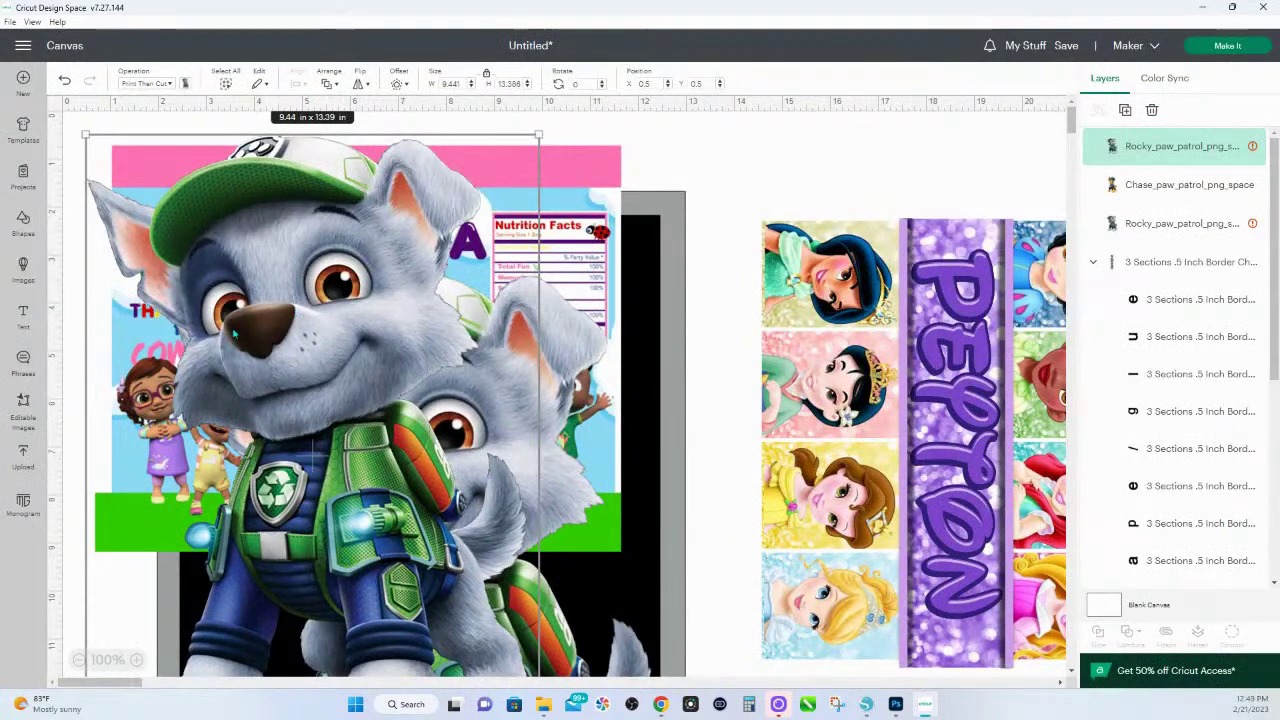
- Switch the application experience back to Beta, apply the change, and bring the restarted window onto the main screen
scroll(488, 347, down, 5)
scroll(488, 347, up, 5)
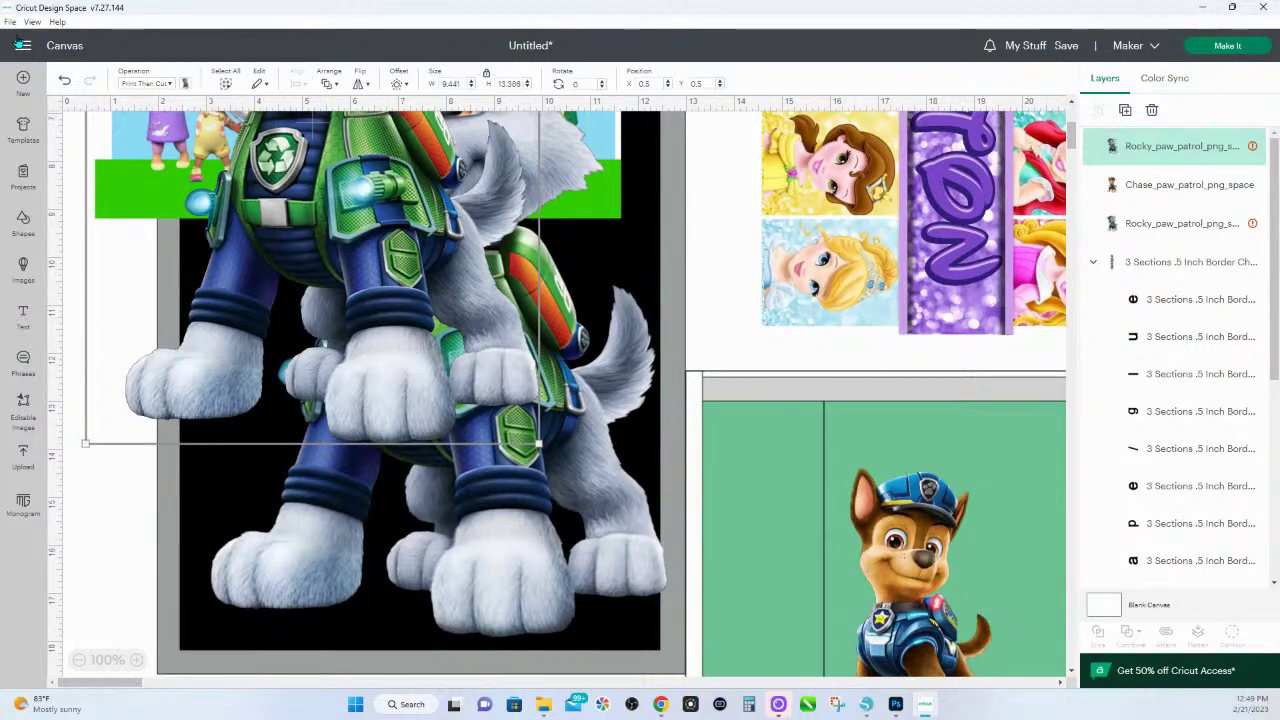
click(23, 47)
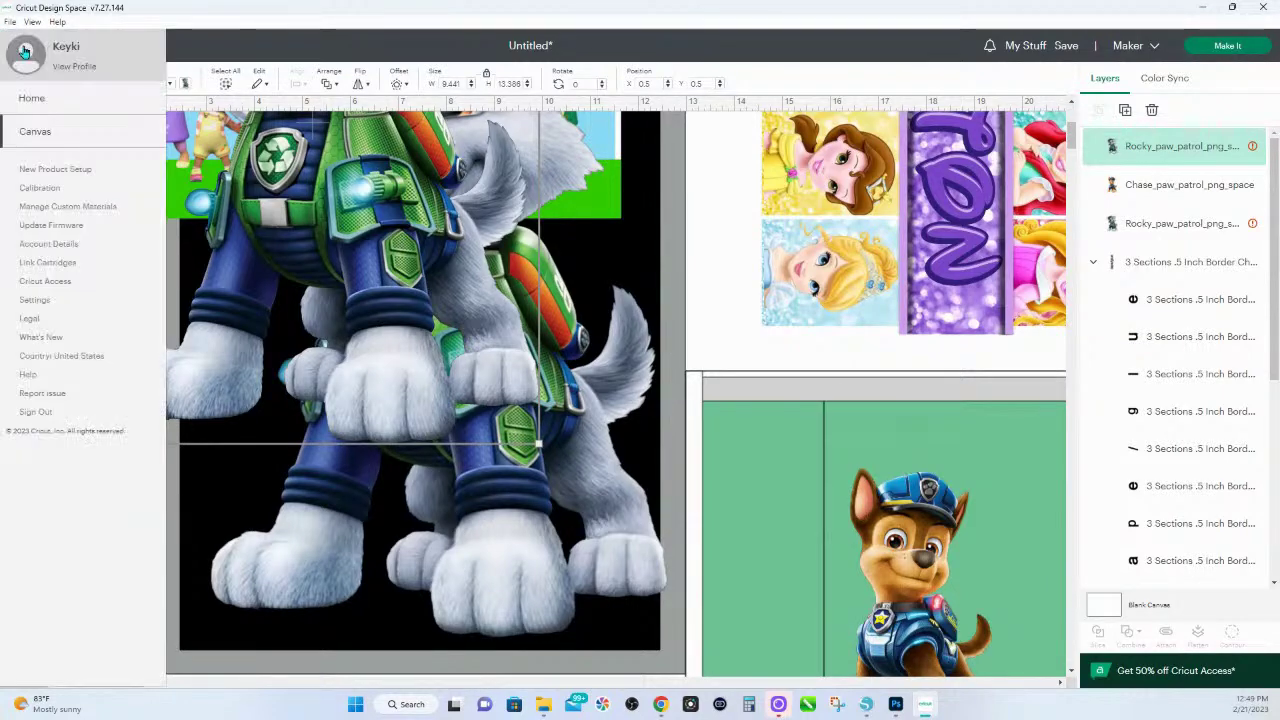
click(35, 300)
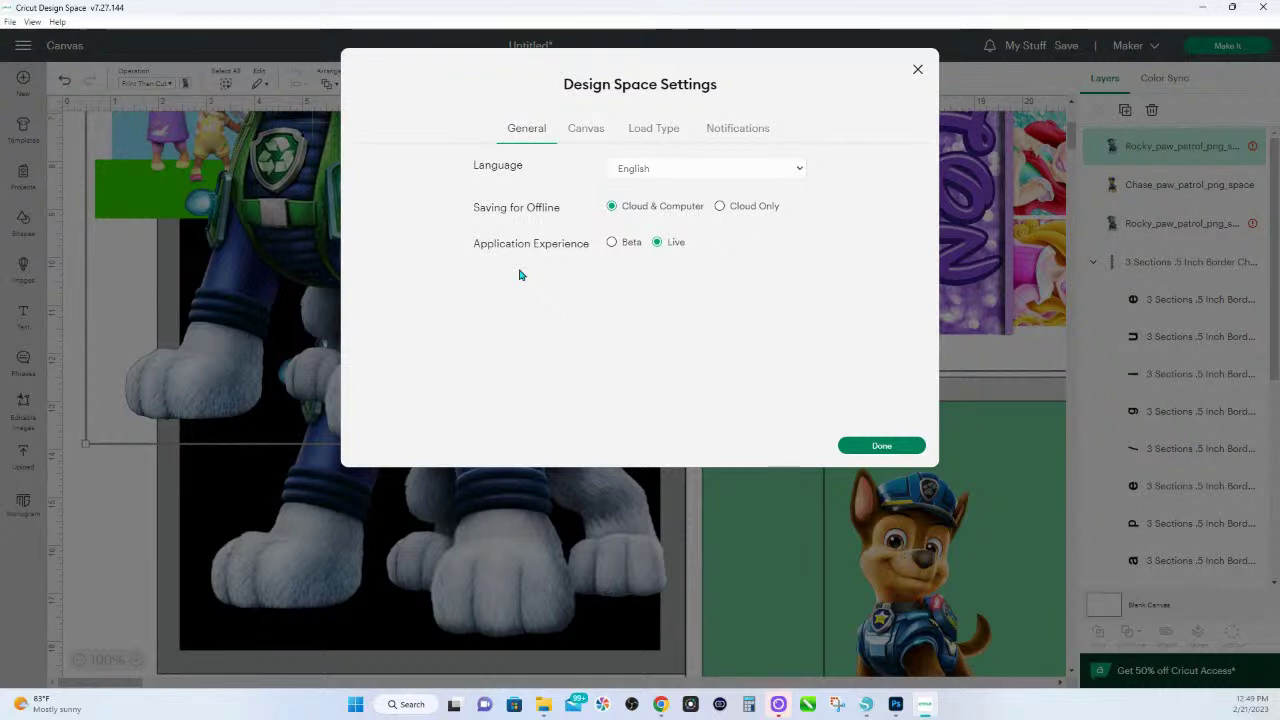
click(610, 244)
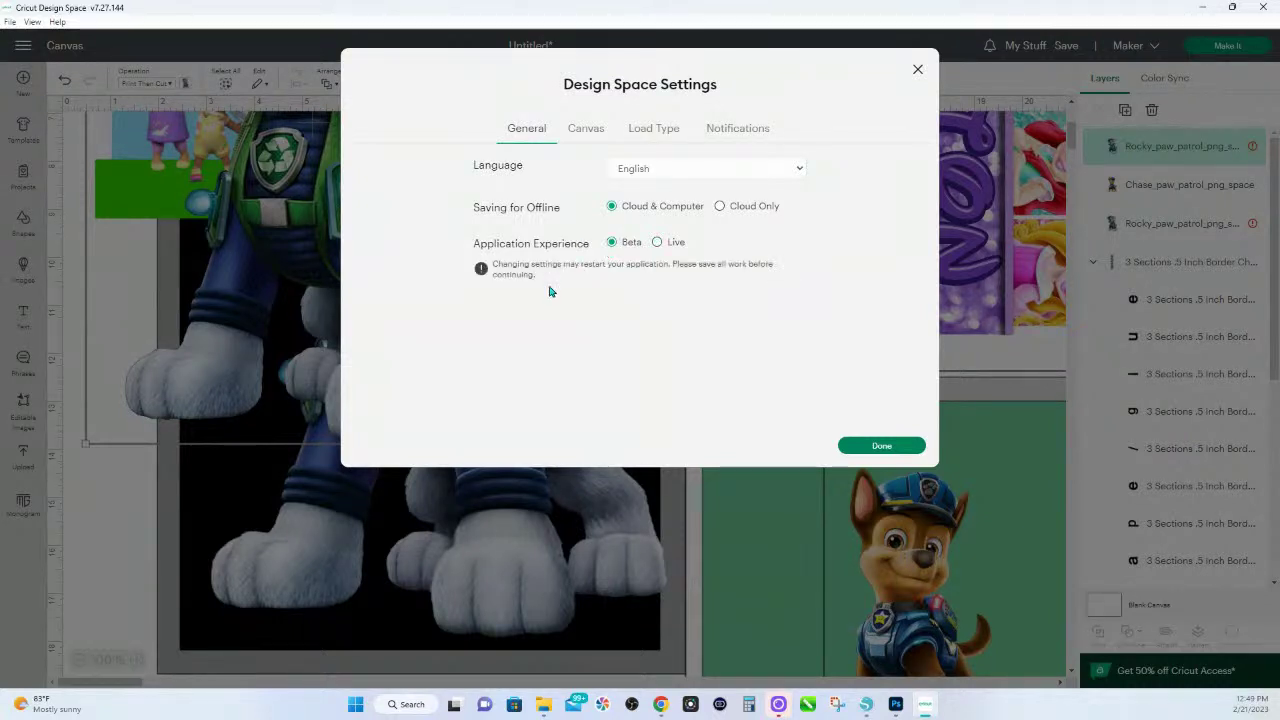
click(880, 445)
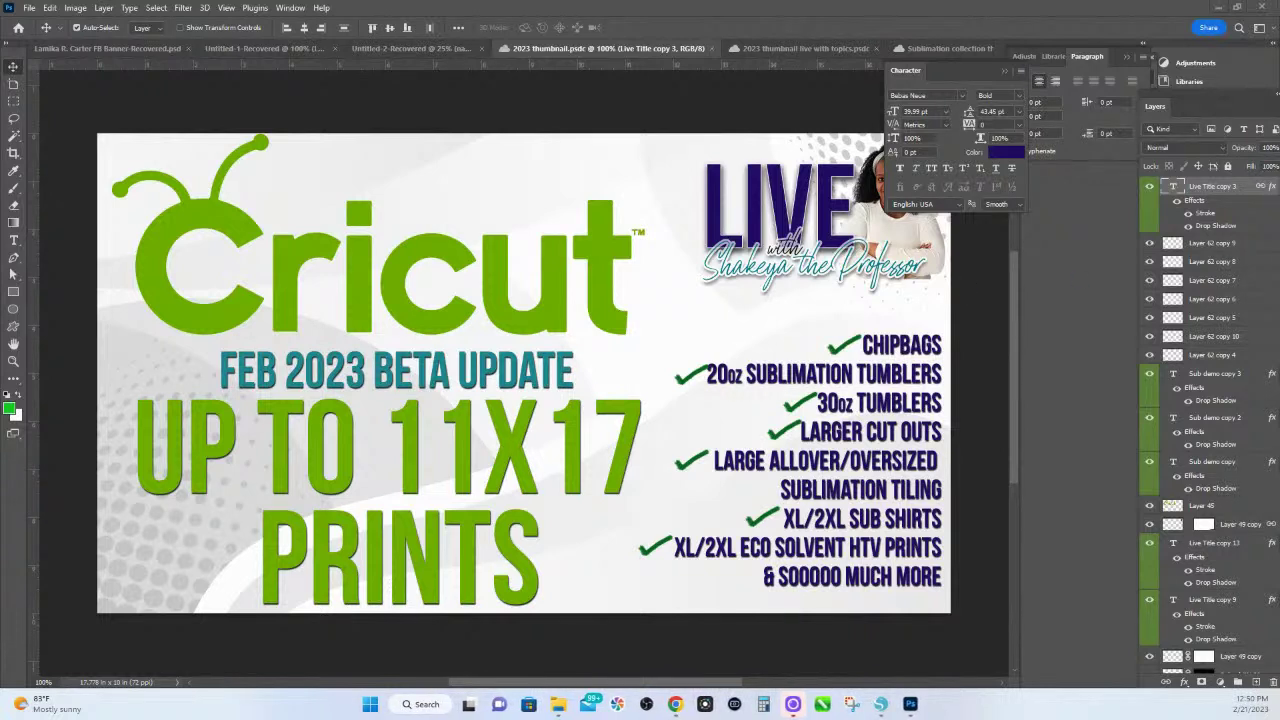
drag(910, 306, 543, 308)
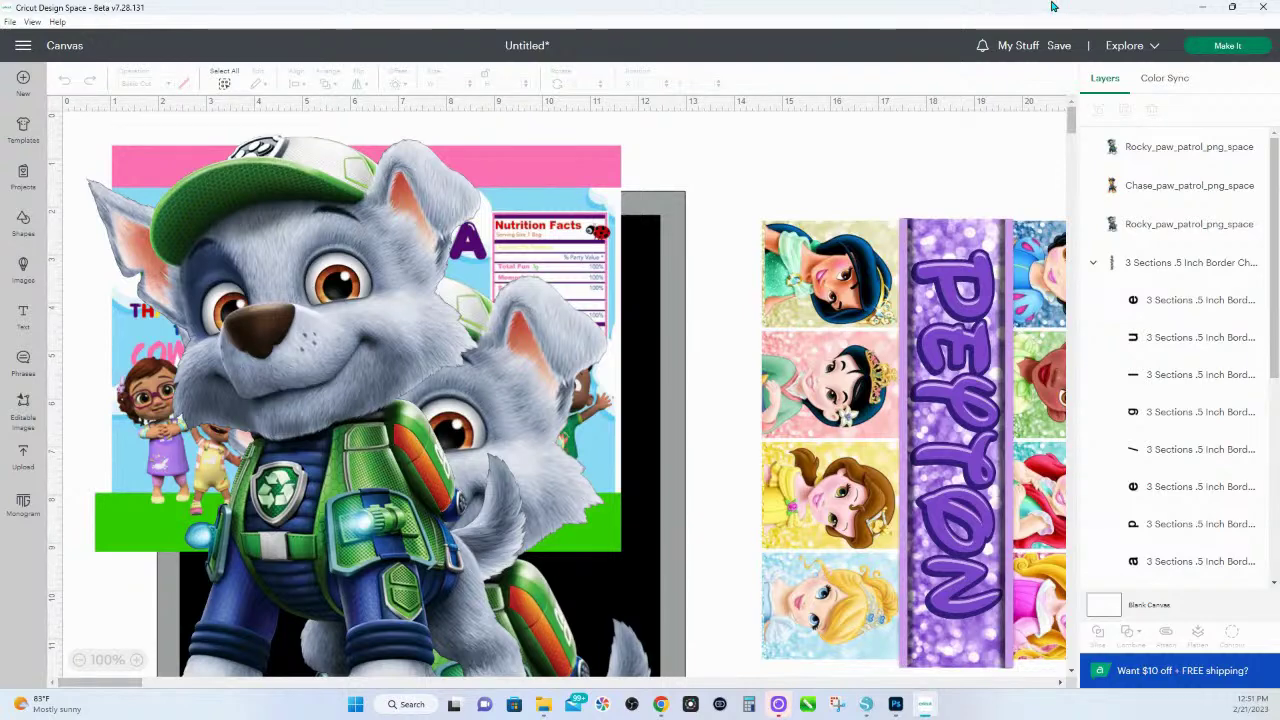
- Reposition the topmost Rocky image on the canvas and enlarge it proportionally to about 12.69 x 17.99 in
click(380, 220)
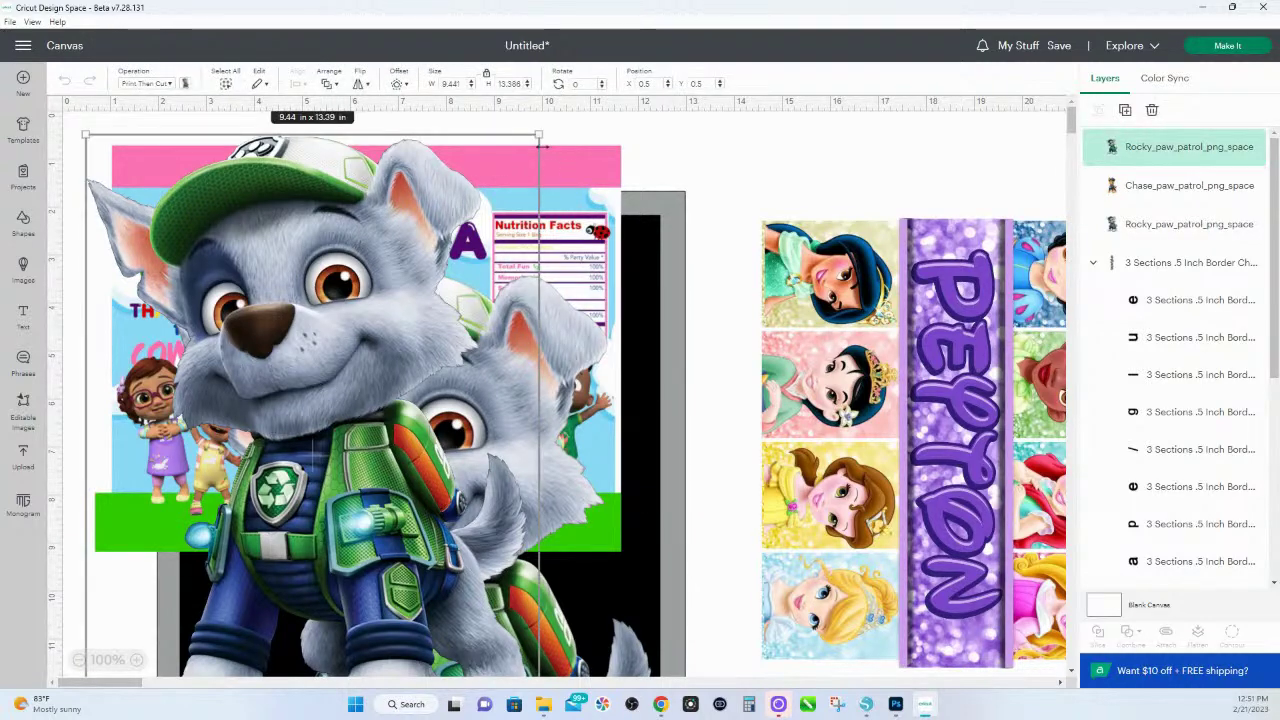
drag(539, 135, 578, 113)
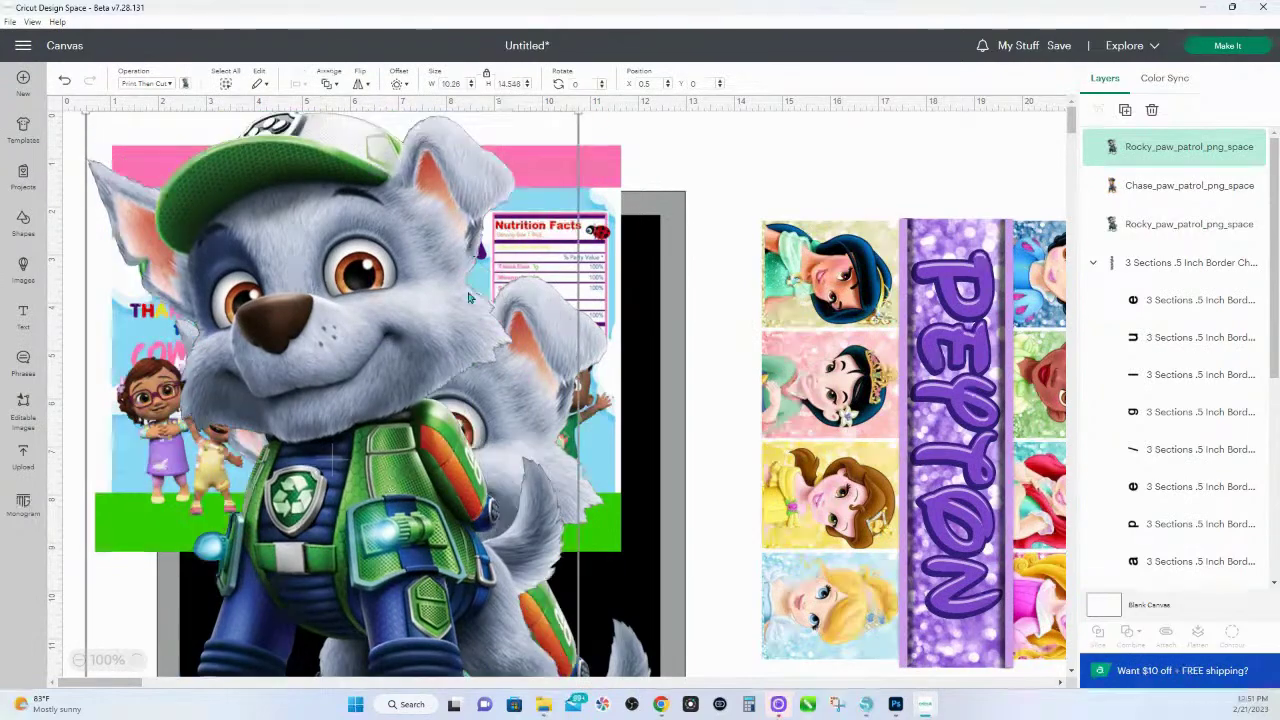
scroll(400, 350, down, 5)
scroll(336, 290, up, 4)
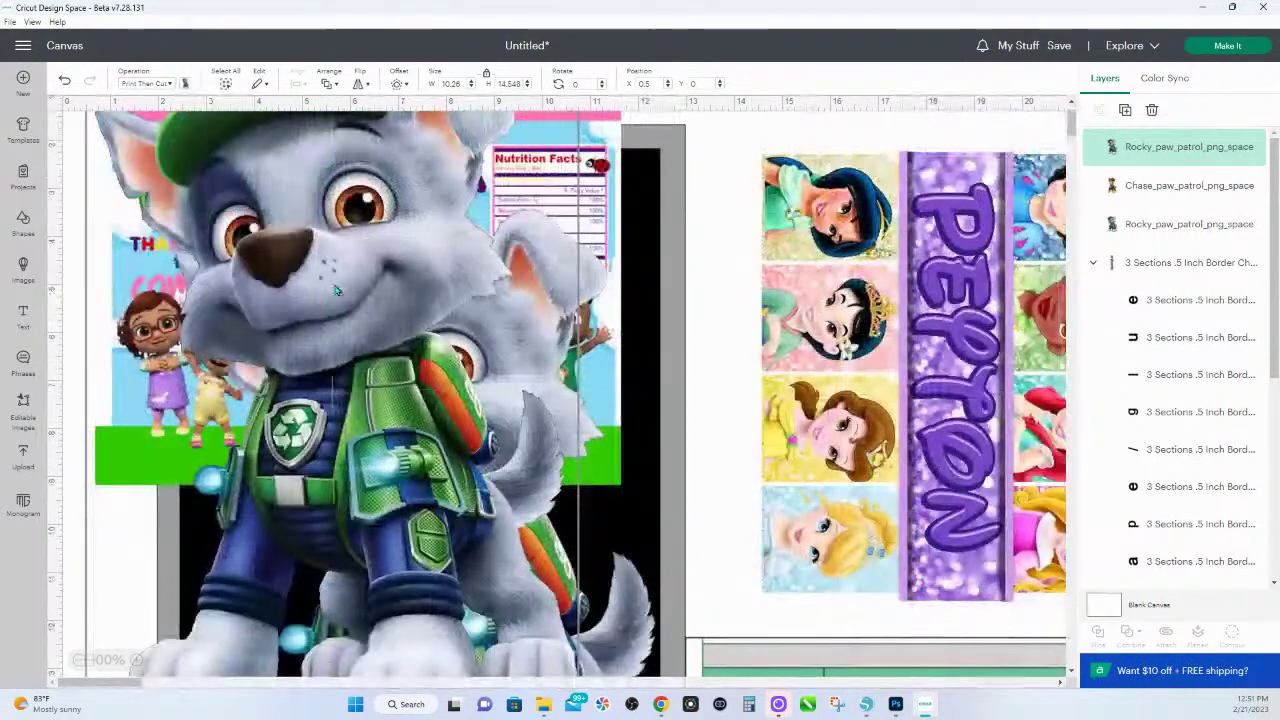
drag(342, 217, 533, 247)
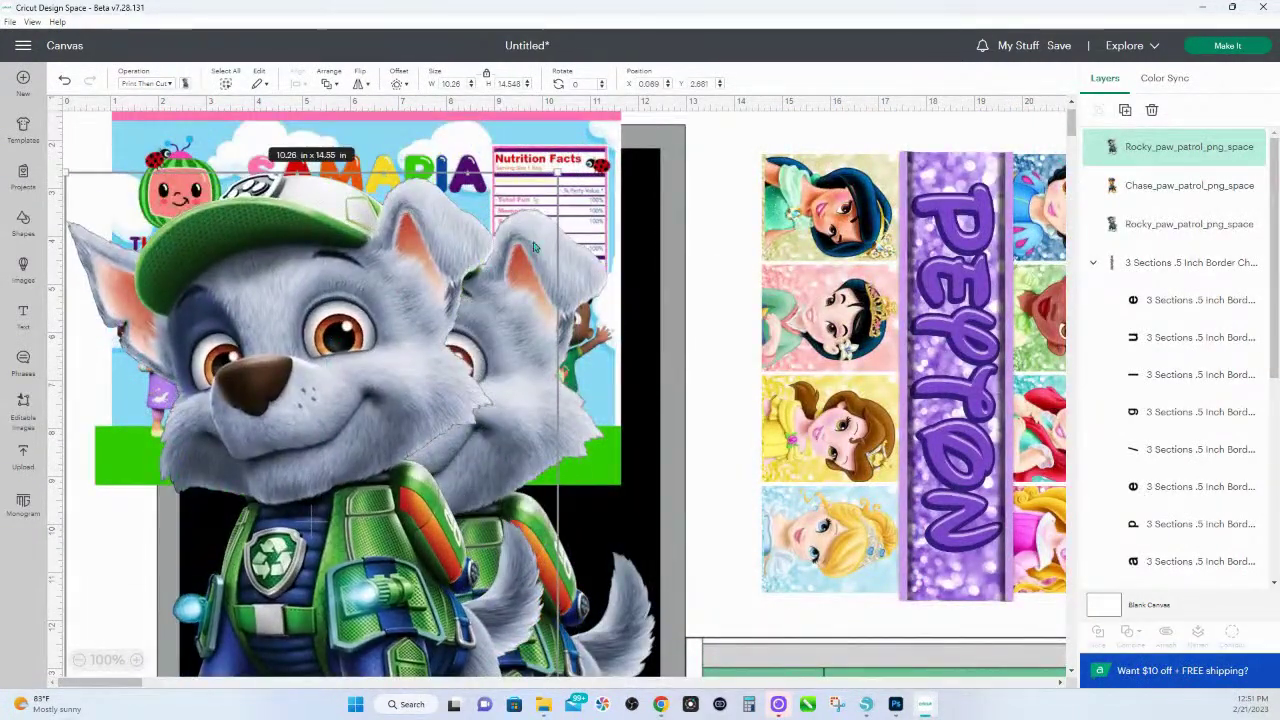
drag(560, 170, 675, 115)
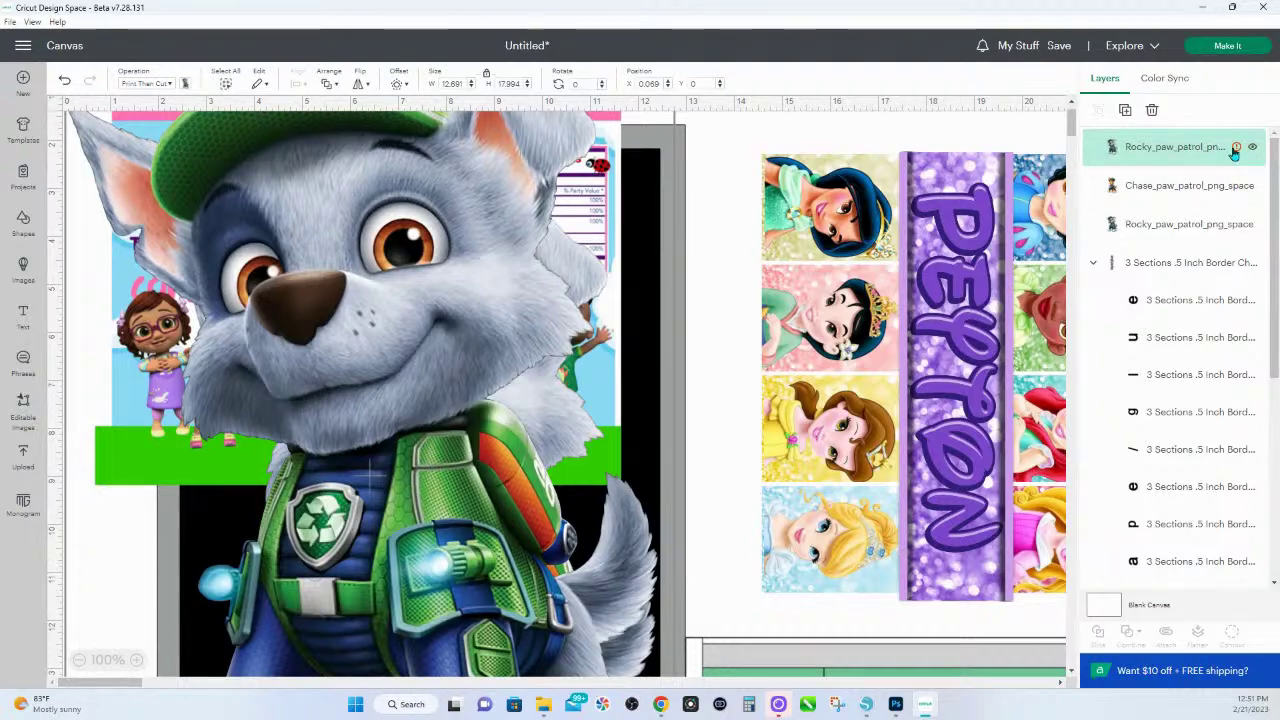
- Check the maximum size in the topmost Rocky layer's warning, nudge the image, and set its width to 10.42 in
mouse_move(1236, 150)
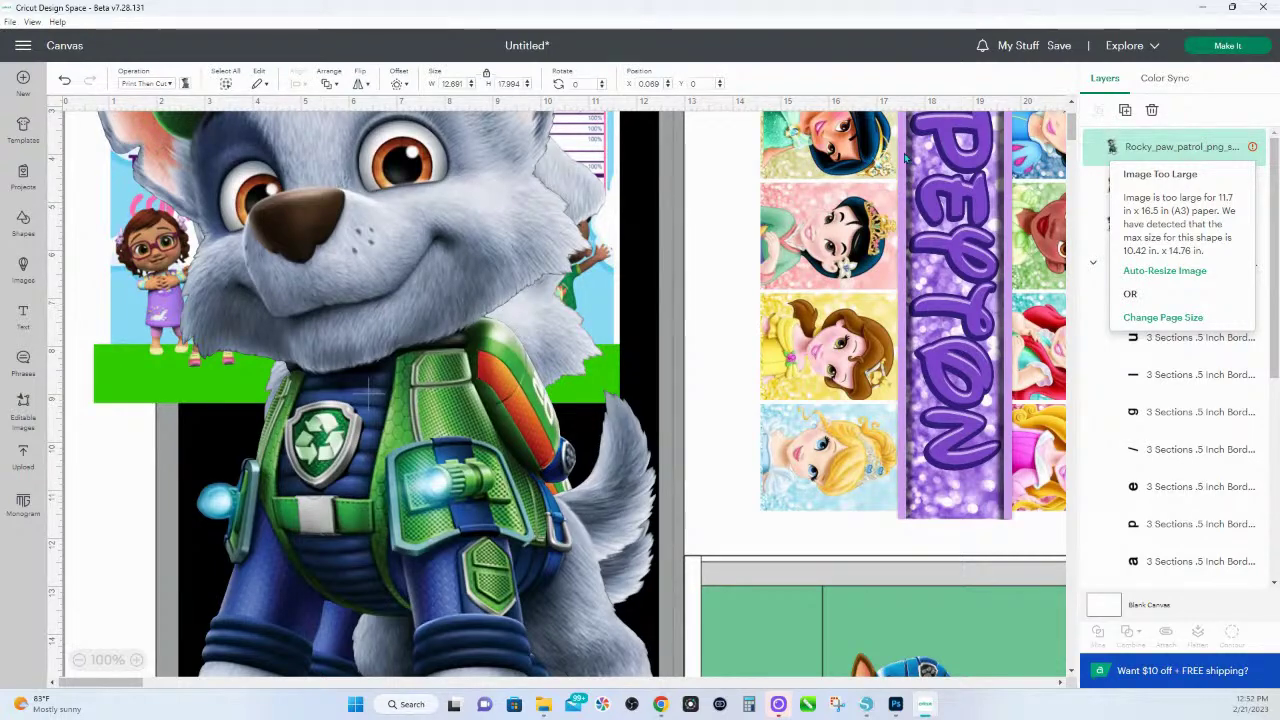
drag(389, 214, 387, 233)
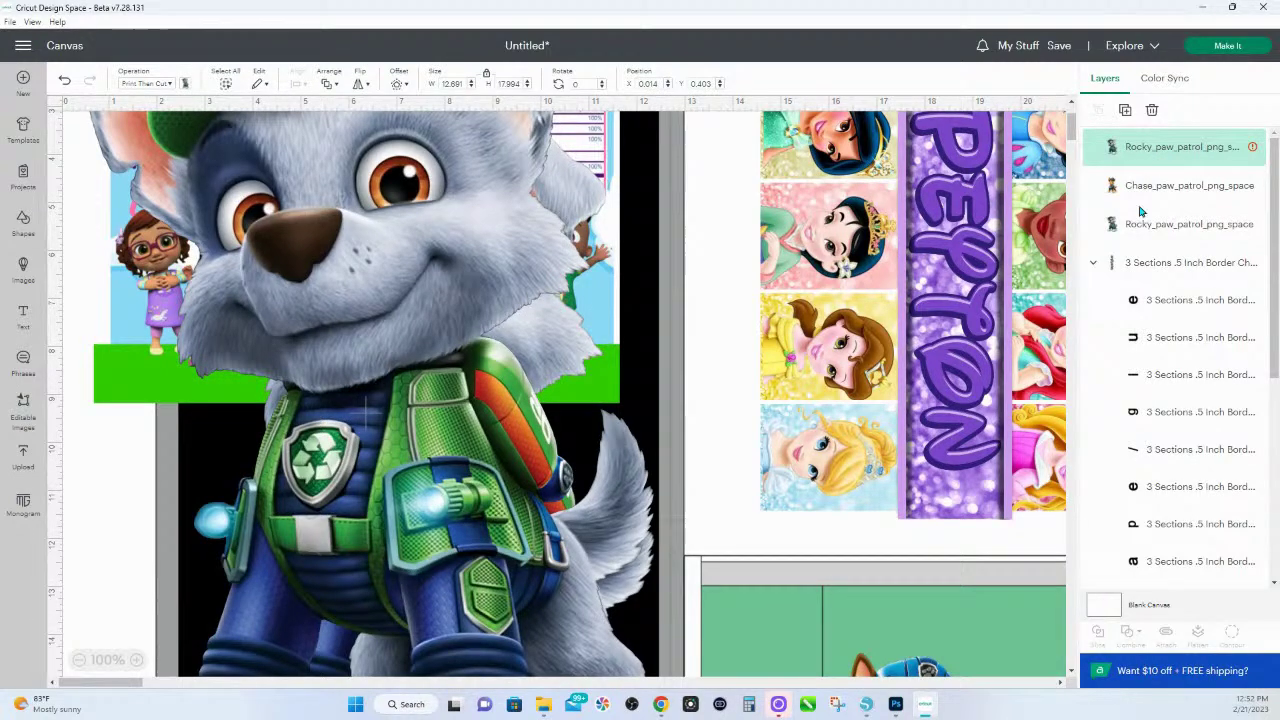
mouse_move(1235, 150)
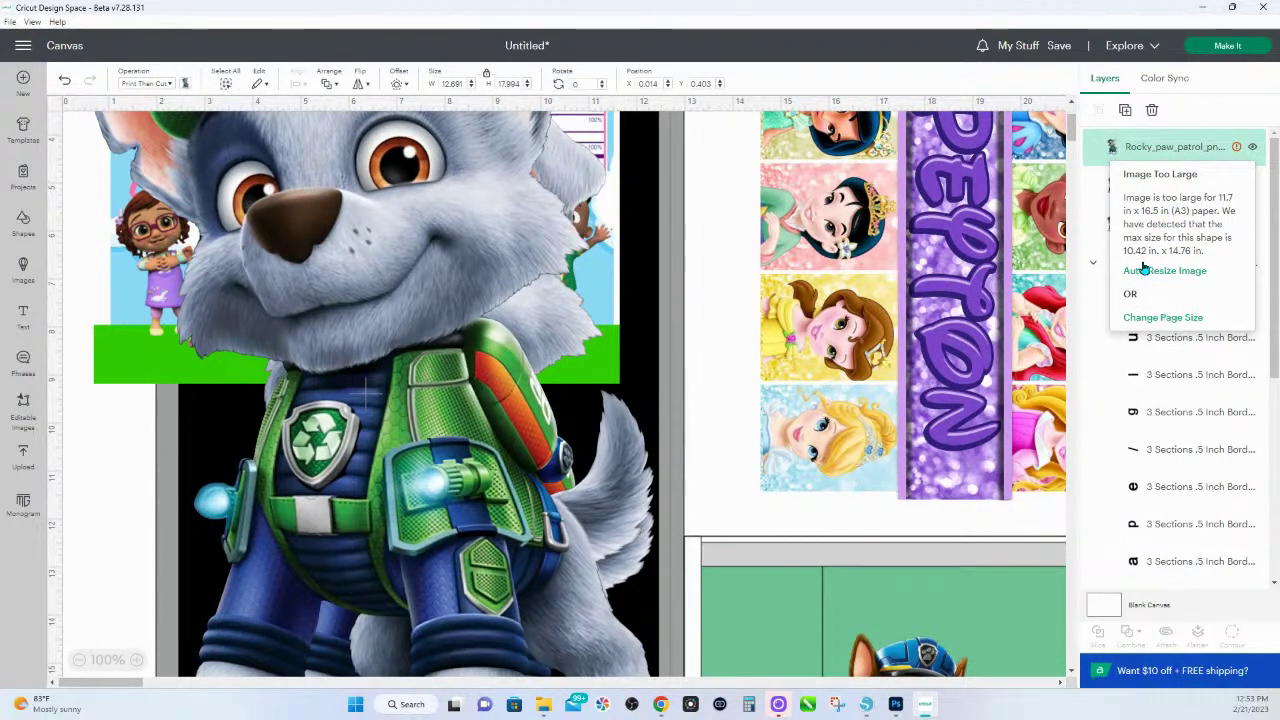
click(452, 83)
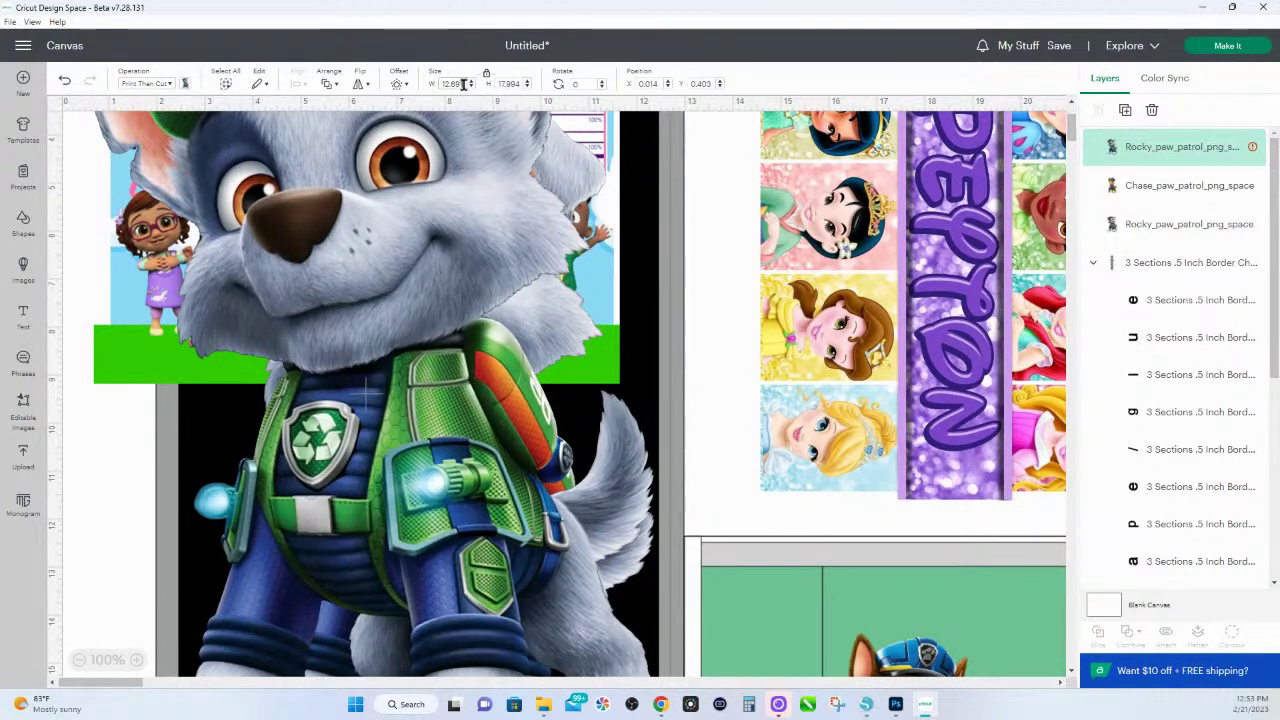
text(10.42)
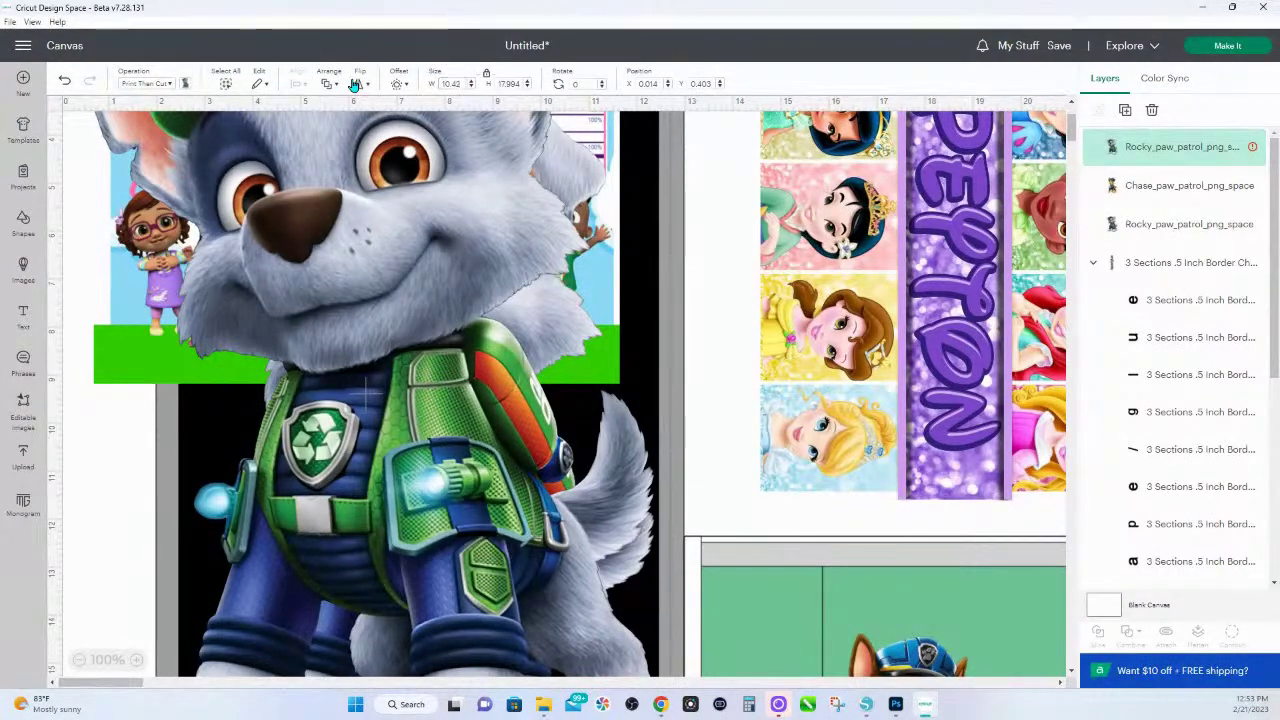
key(Return)
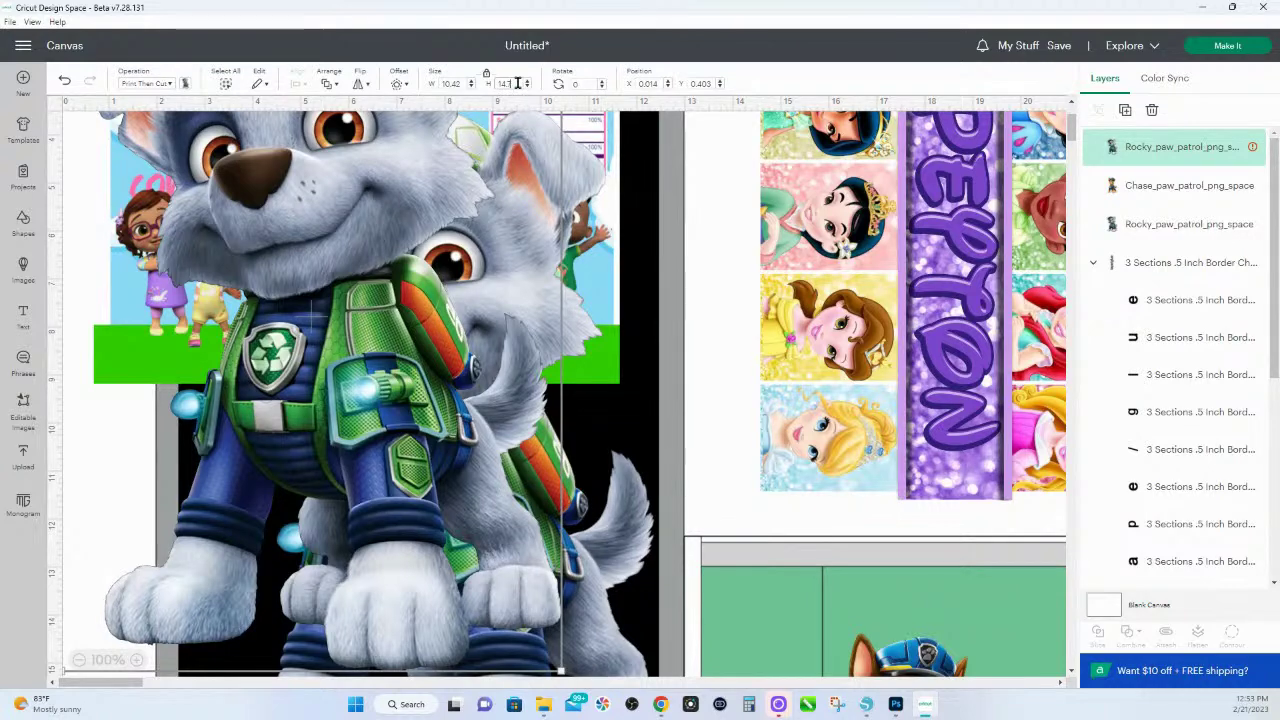
- Set the topmost Rocky image's height to 14.76 in and check its layer for a size warning
key(Return)
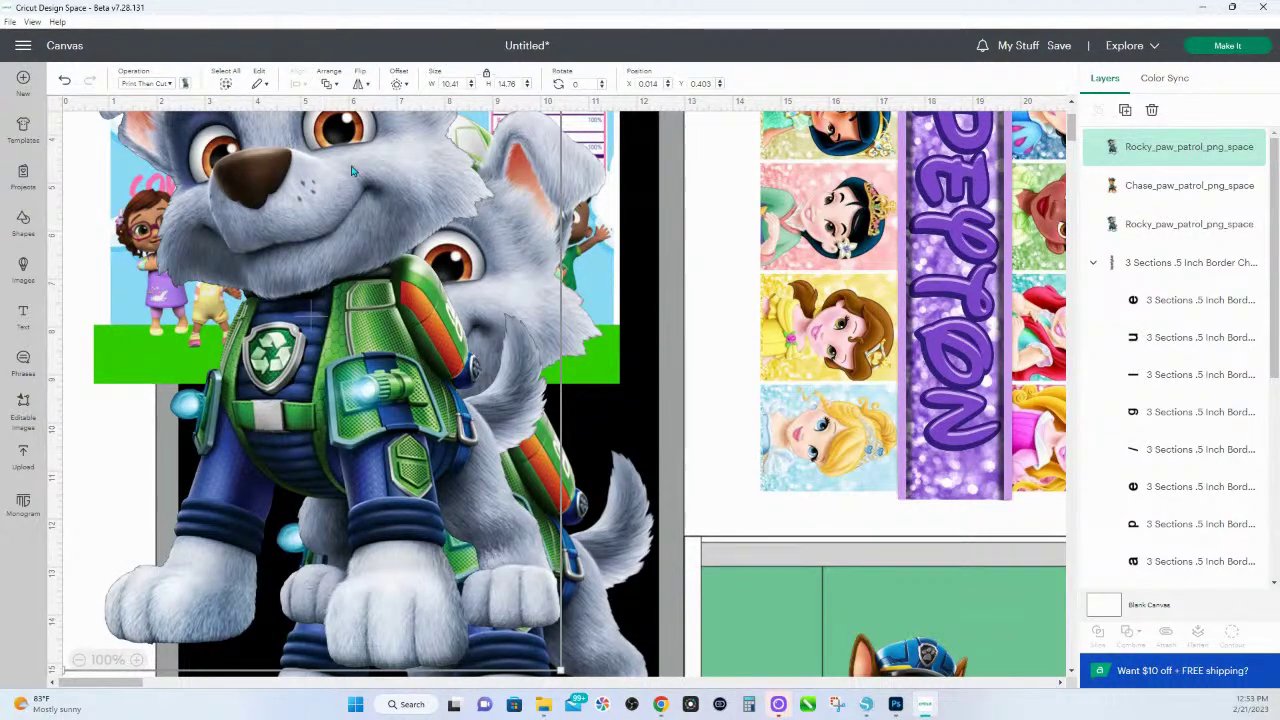
scroll(720, 160, up, 3)
click(1237, 143)
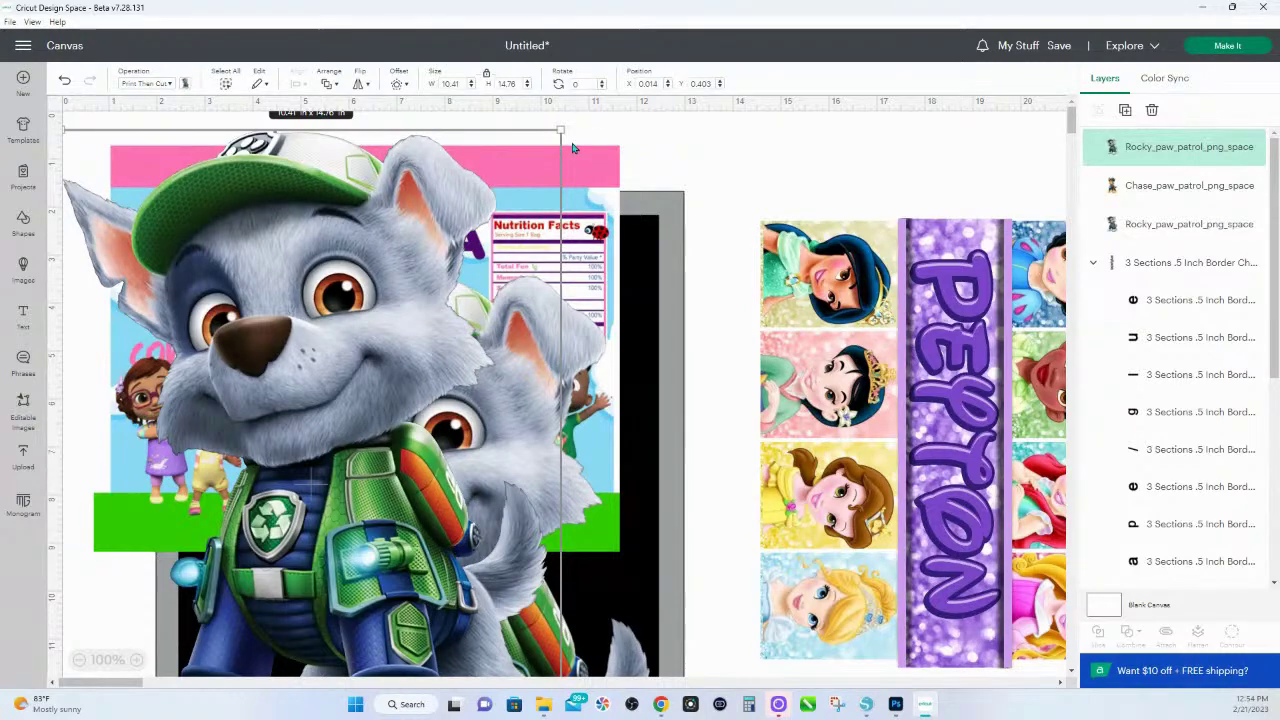
- Enlarge the topmost Rocky image proportionally to about 12.67 x 17.97 in and check the maximum size in its layer's warning
drag(562, 128, 671, 96)
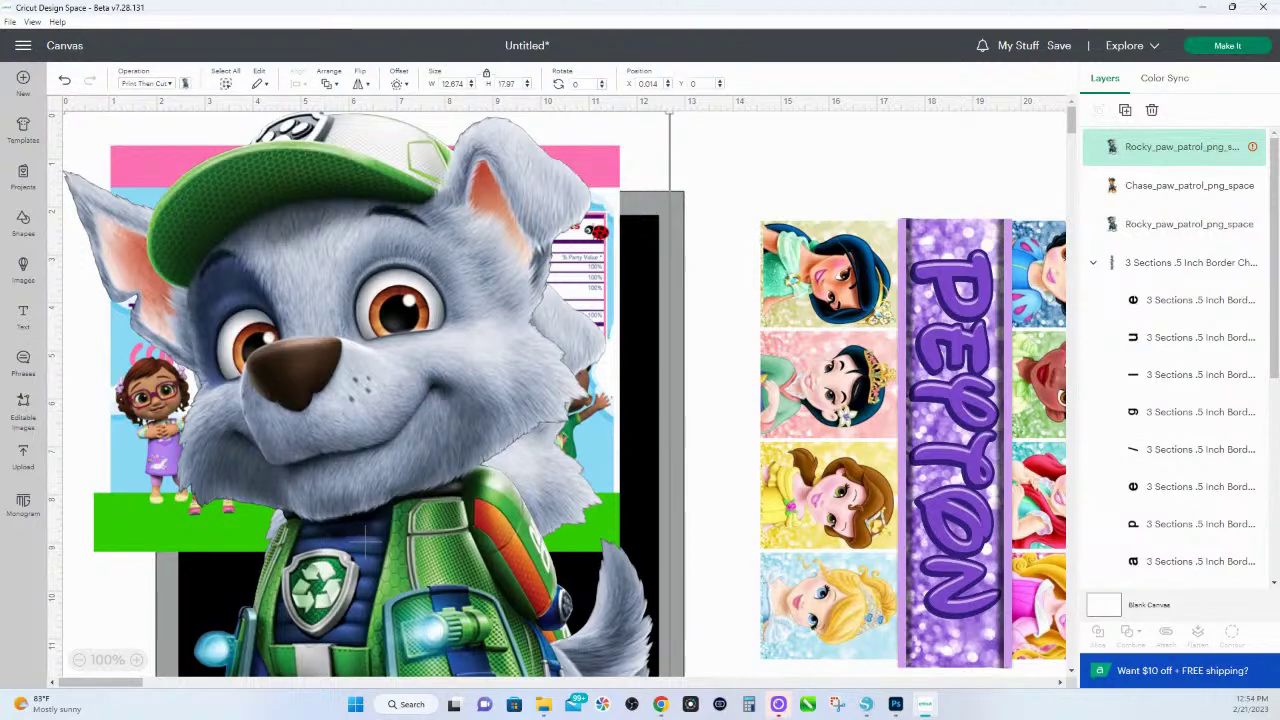
click(1249, 150)
click(1248, 150)
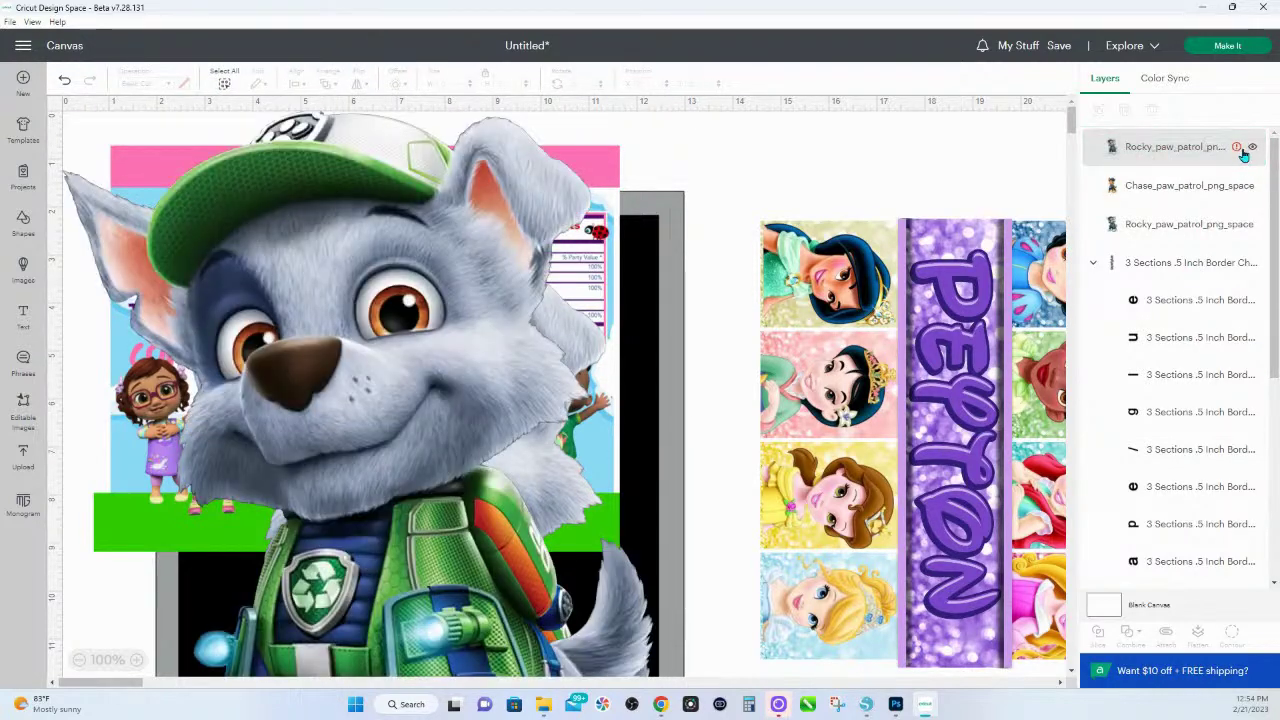
click(1238, 150)
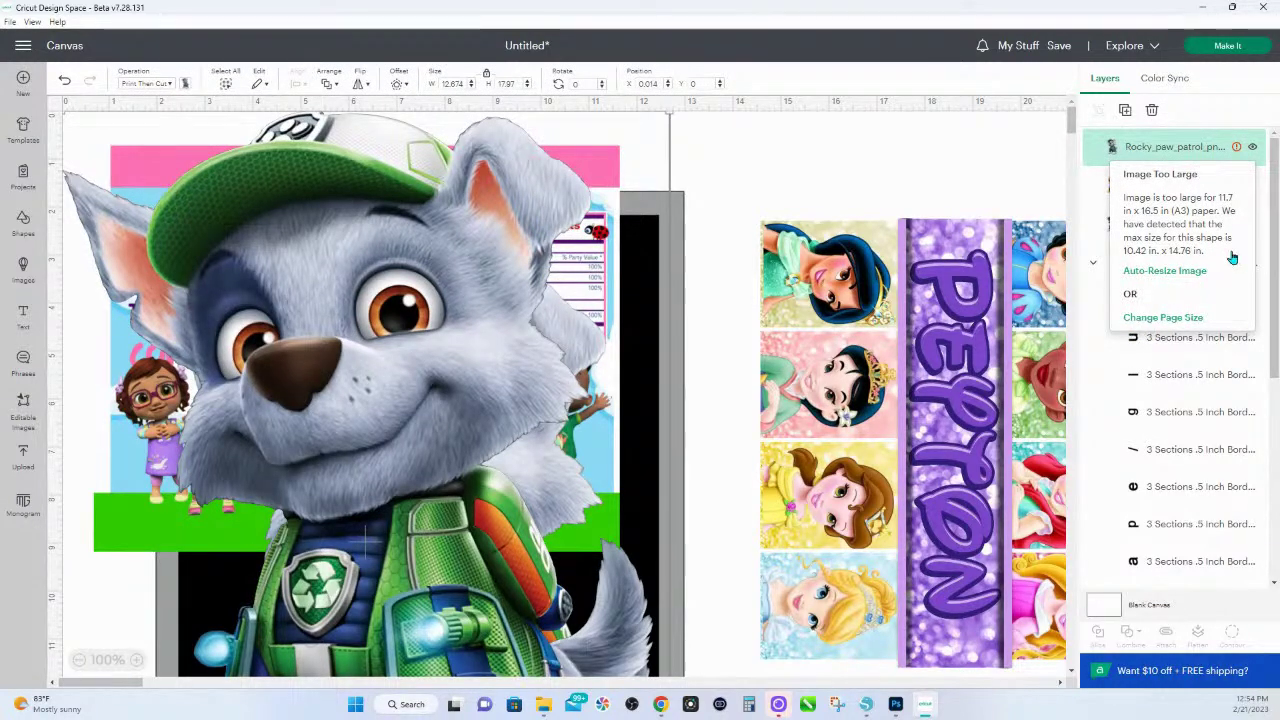
- Set the Cricut Explore Family load type to None and its Print Then Cut page size to 11 in x 17 in (Tabloid)
click(1163, 319)
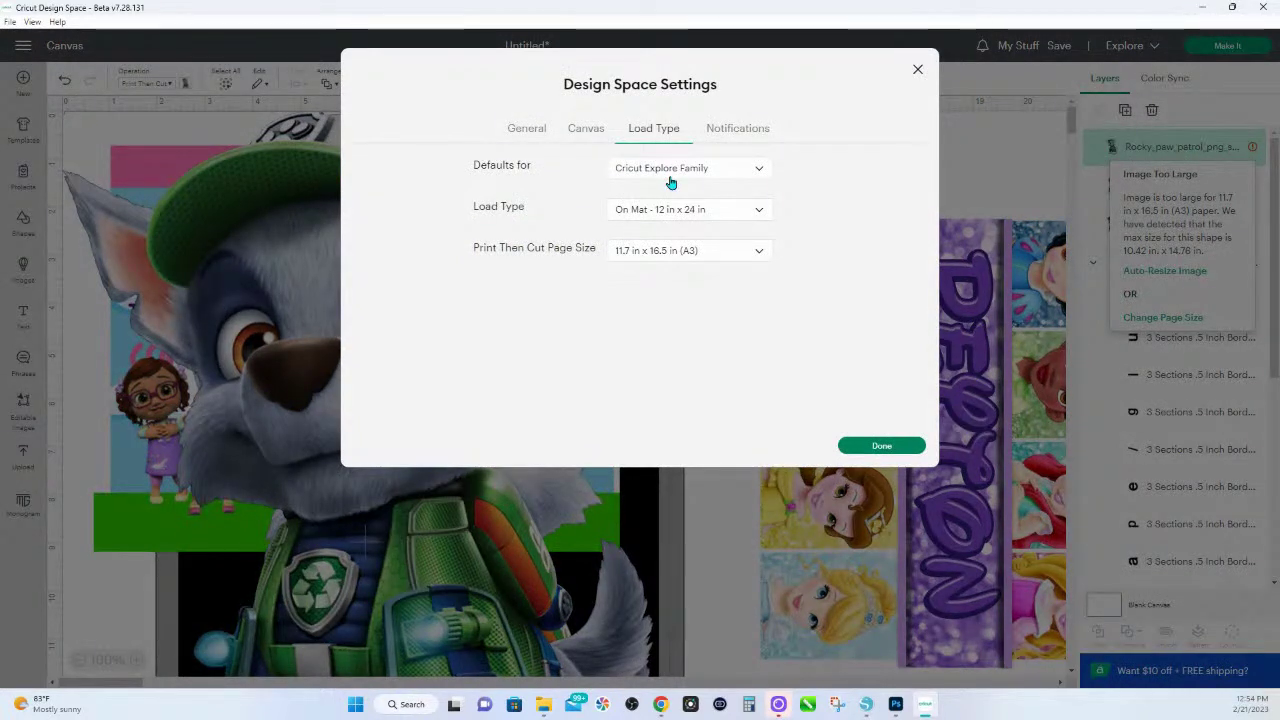
click(730, 212)
click(671, 237)
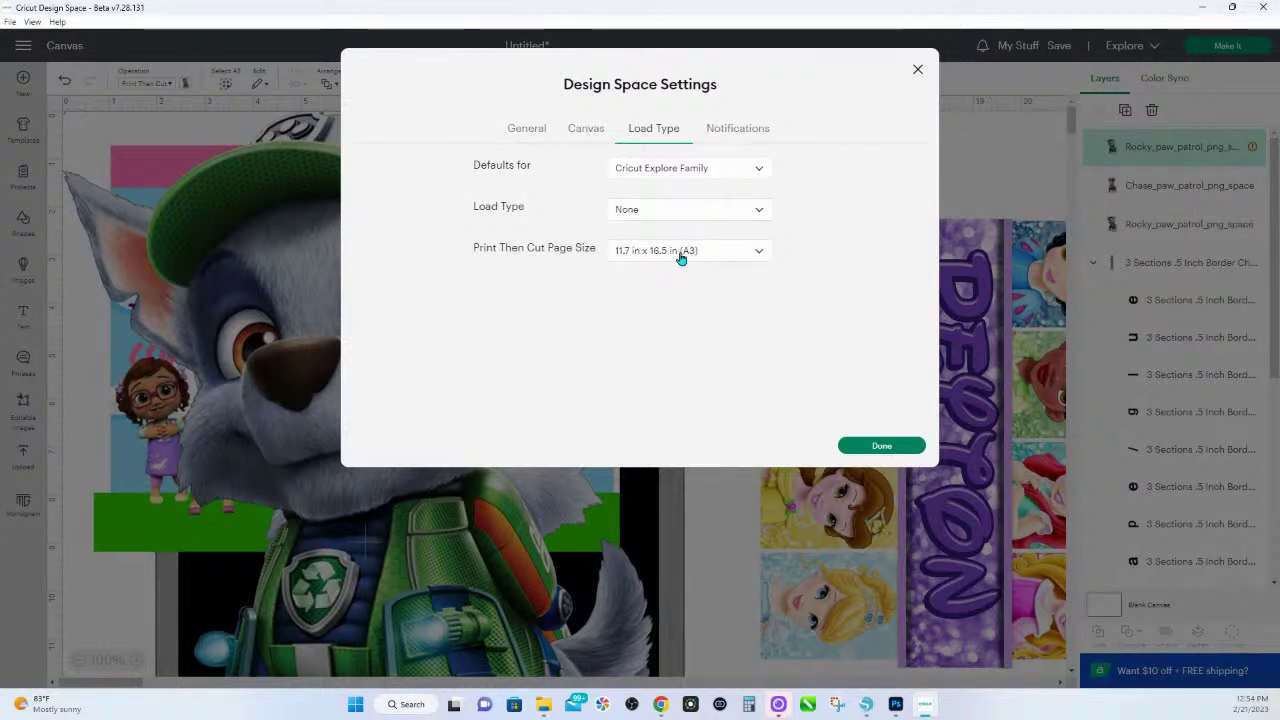
click(681, 260)
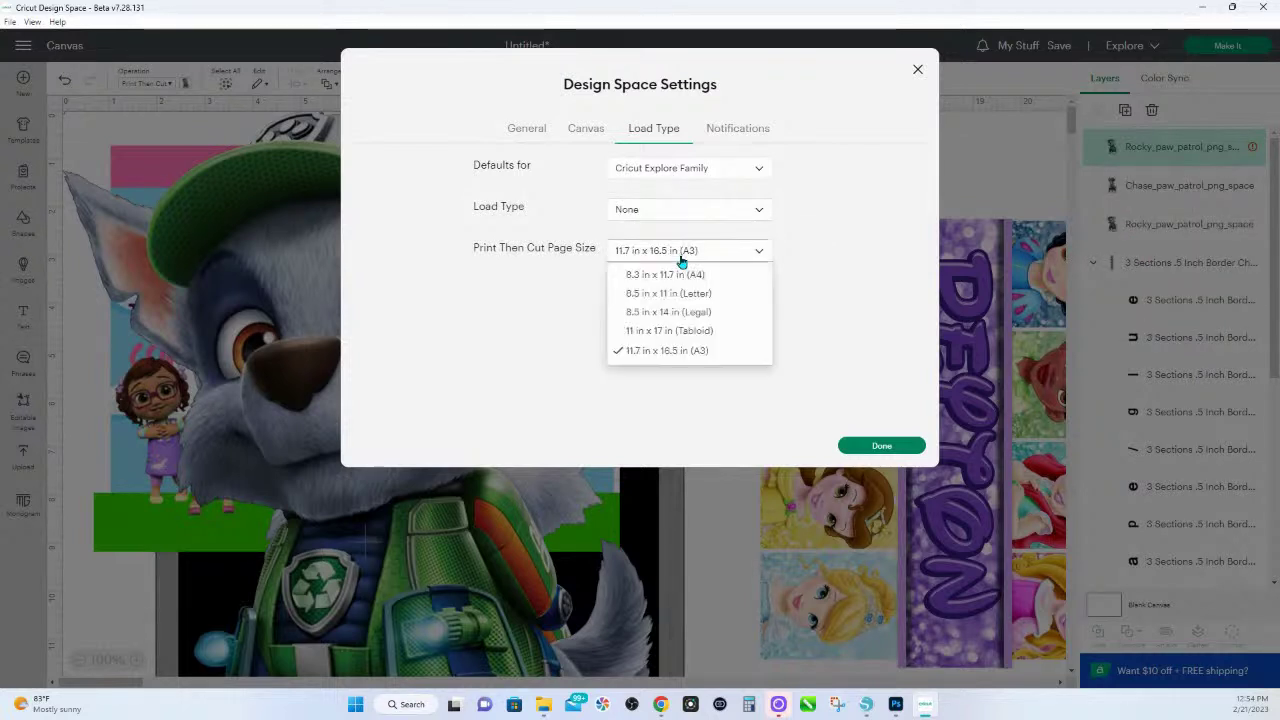
click(676, 335)
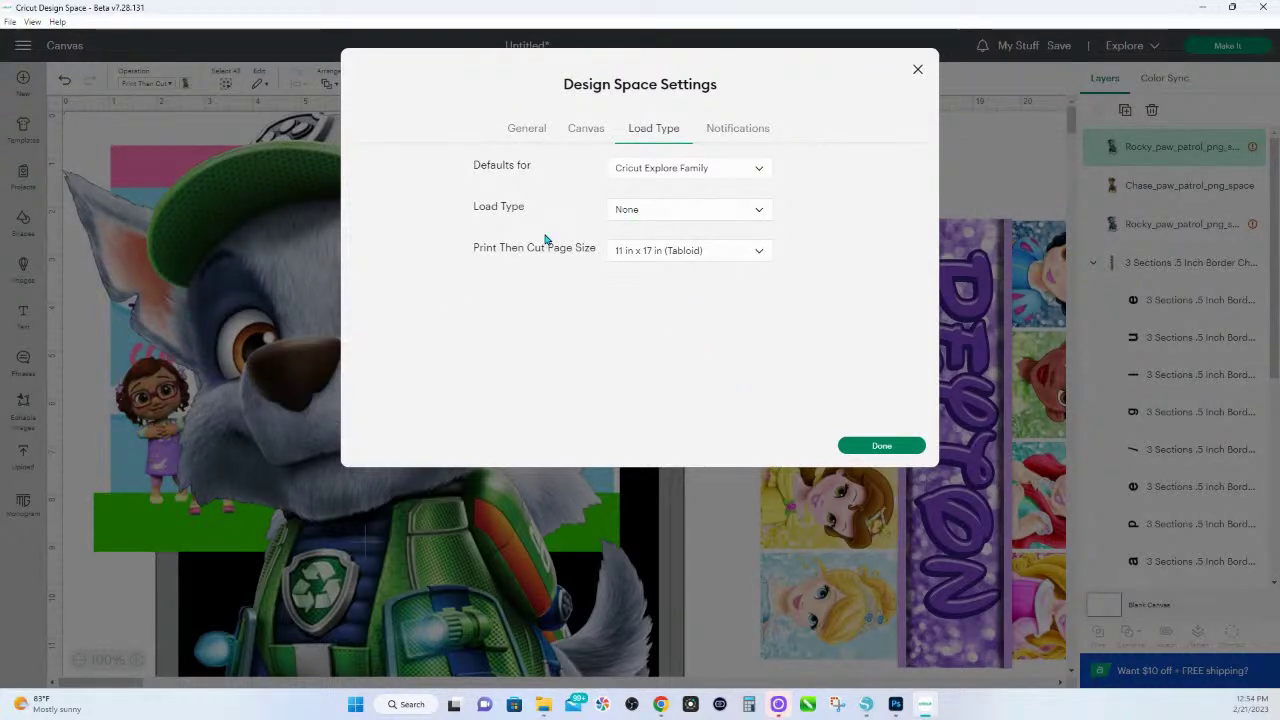
click(867, 452)
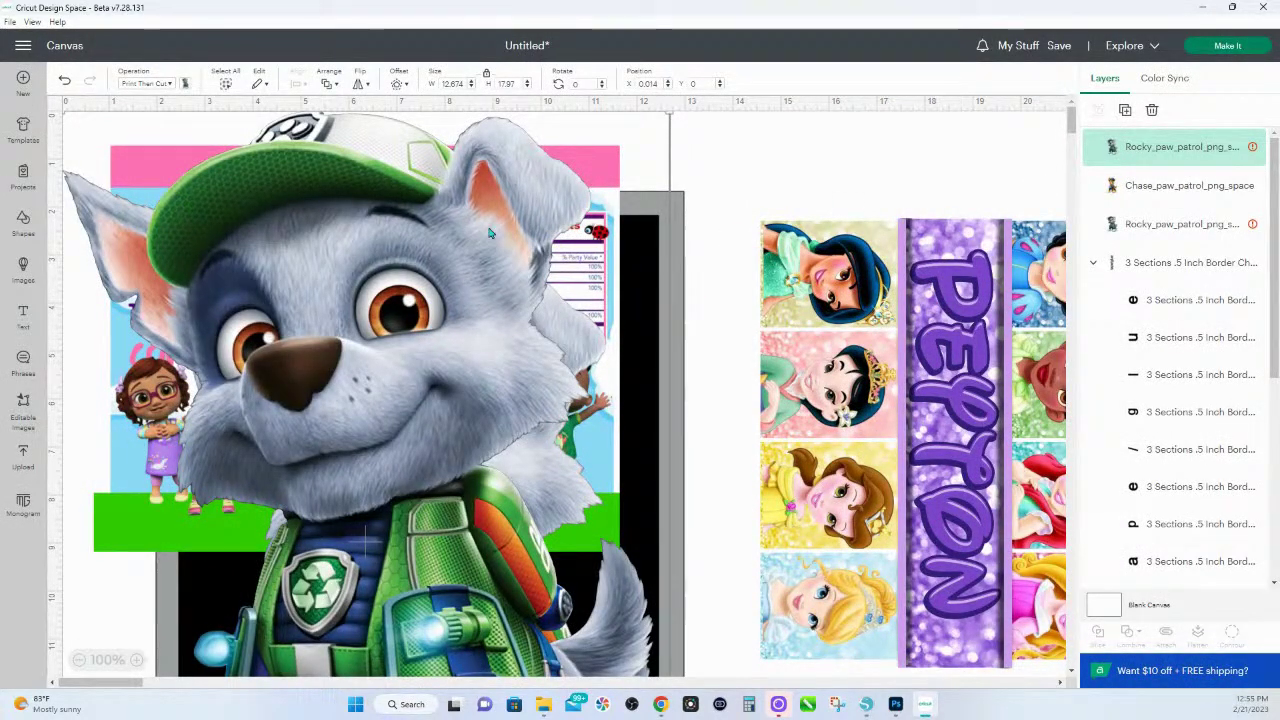
- Move the topmost Rocky image away from the other designs to an empty canvas area at about X 34.28, Y 0.22
drag(403, 220, 256, 648)
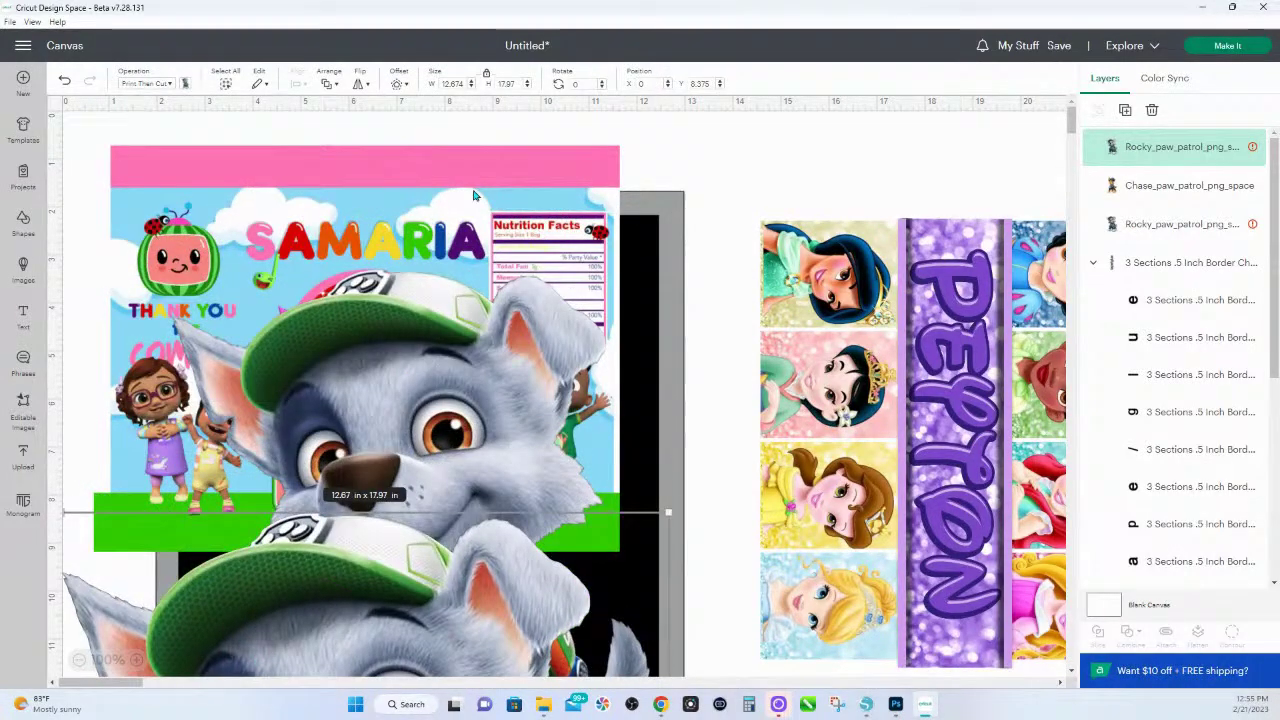
click(78, 660)
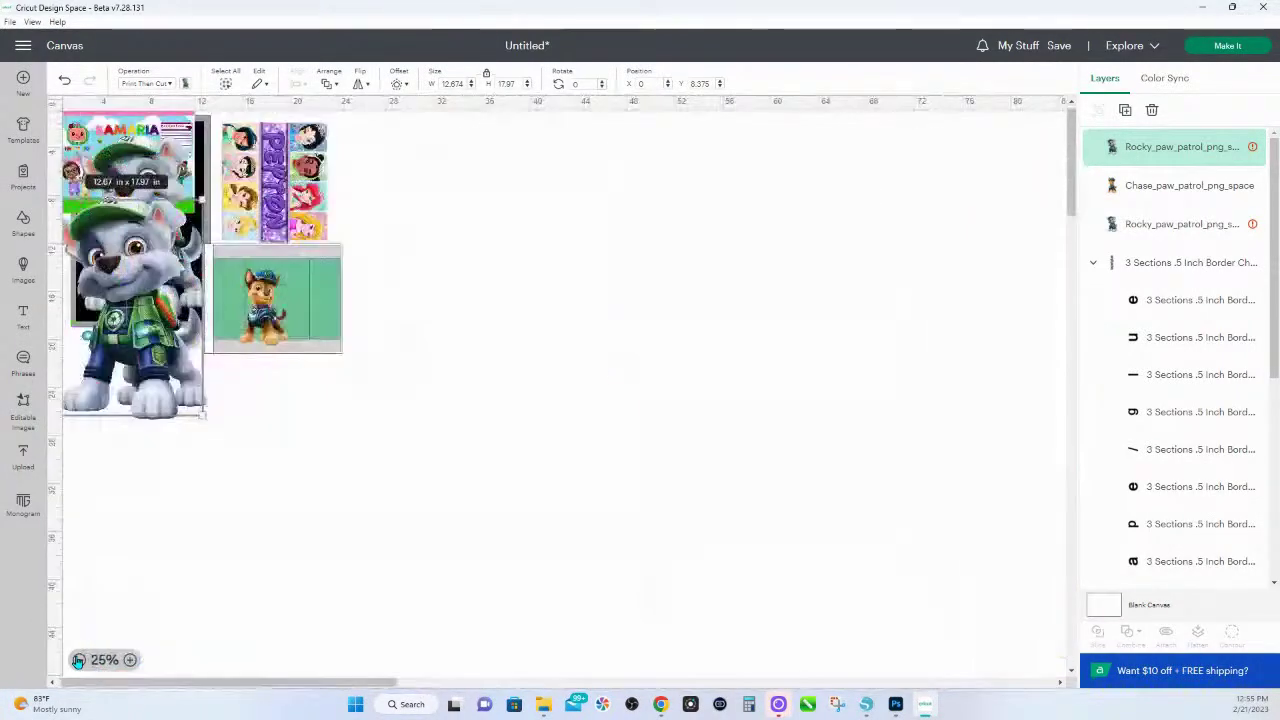
drag(165, 276, 575, 308)
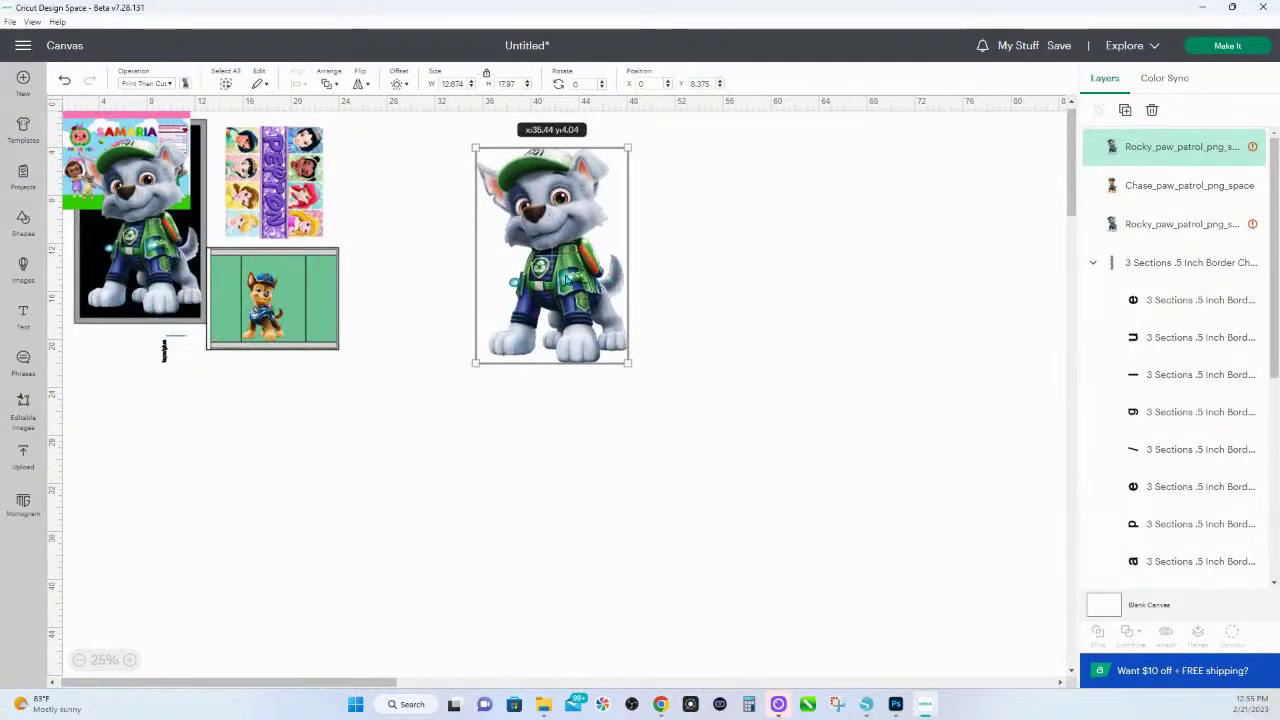
click(129, 660)
click(129, 660)
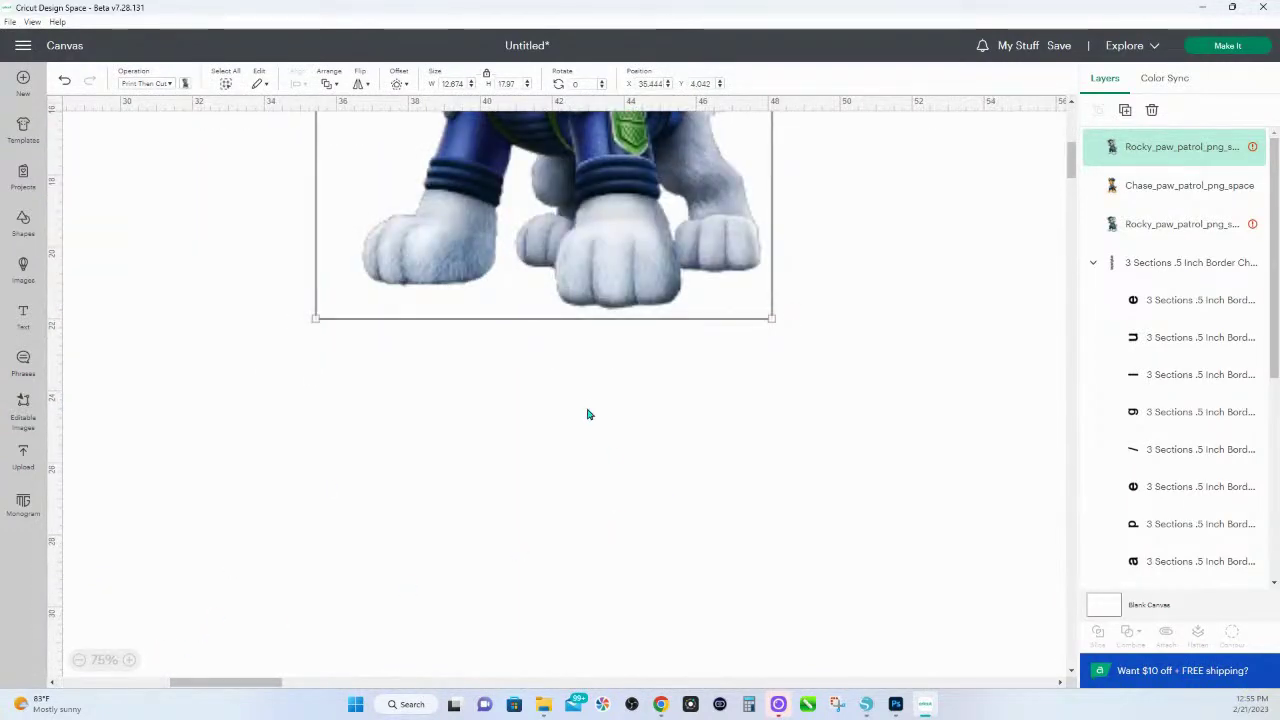
scroll(596, 403, up, 8)
scroll(596, 403, down, 3)
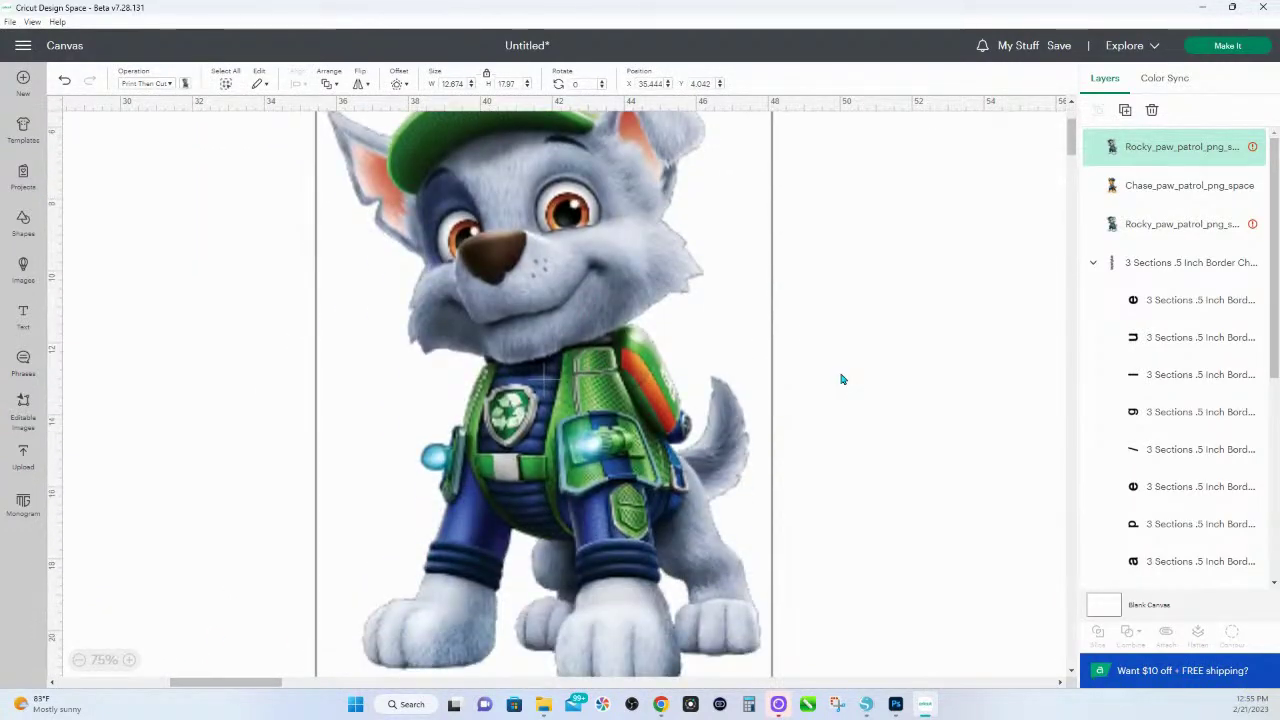
click(842, 379)
drag(595, 117, 519, 166)
mouse_move(548, 323)
mouse_down()
mouse_move(470, 323)
mouse_move(560, 333)
mouse_up()
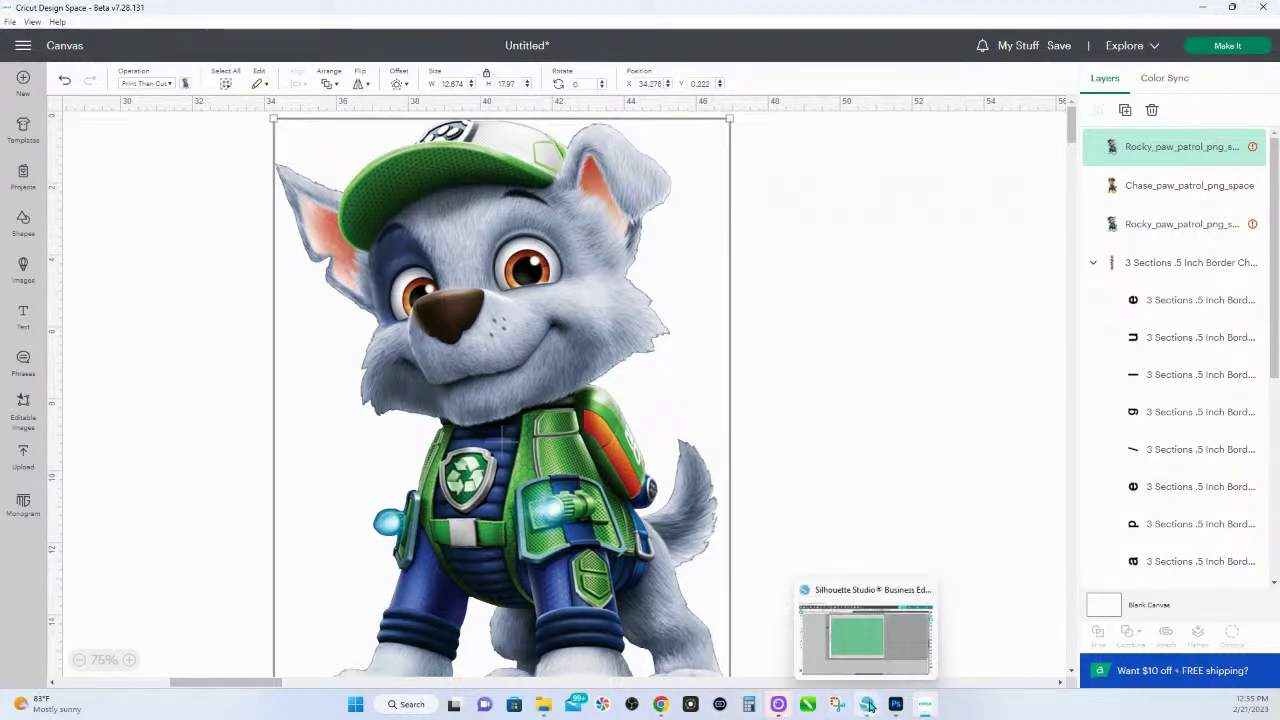
- Switch to Silhouette Studio and move the Rocky image around the workspace to examine its edges up close
click(796, 590)
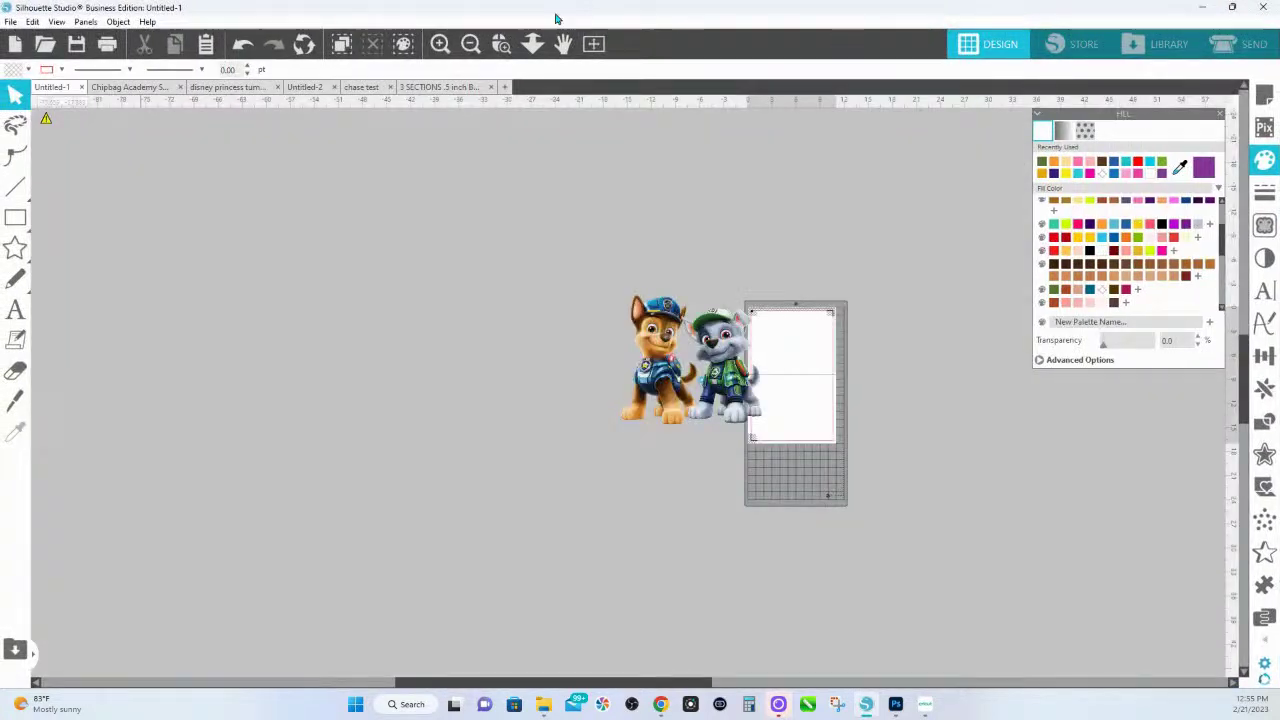
drag(600, 291, 789, 394)
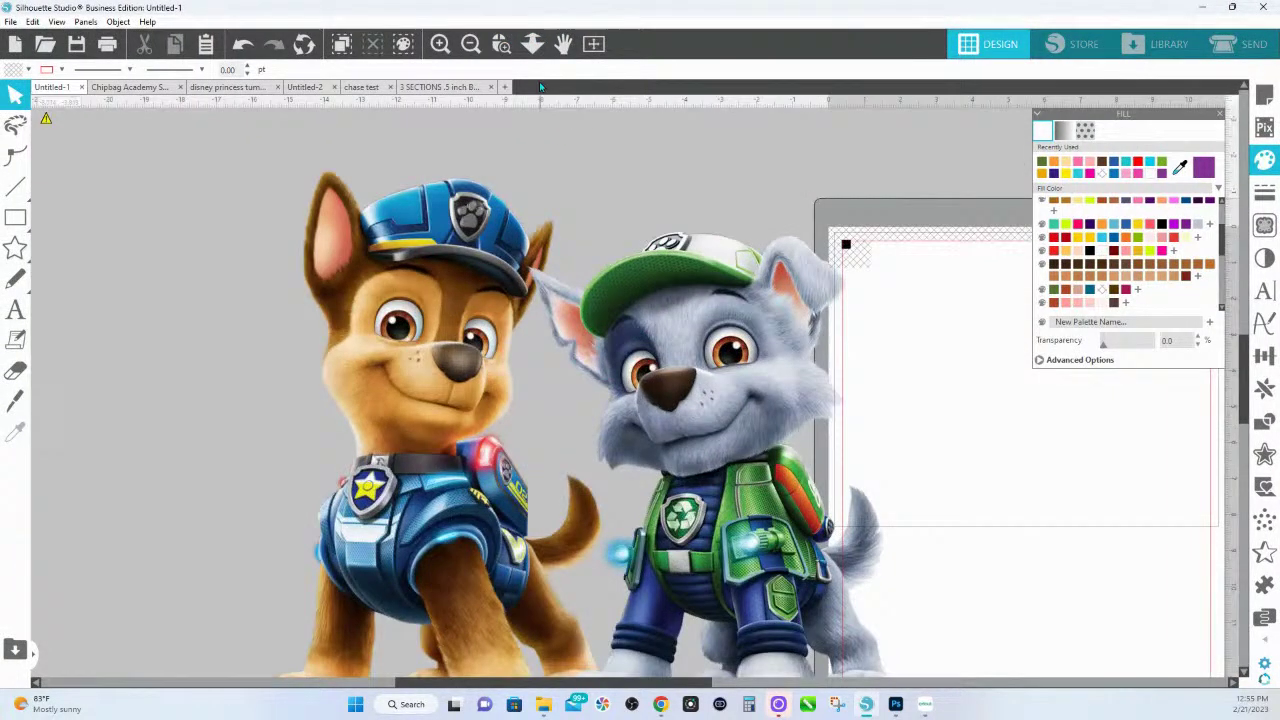
drag(727, 312, 968, 517)
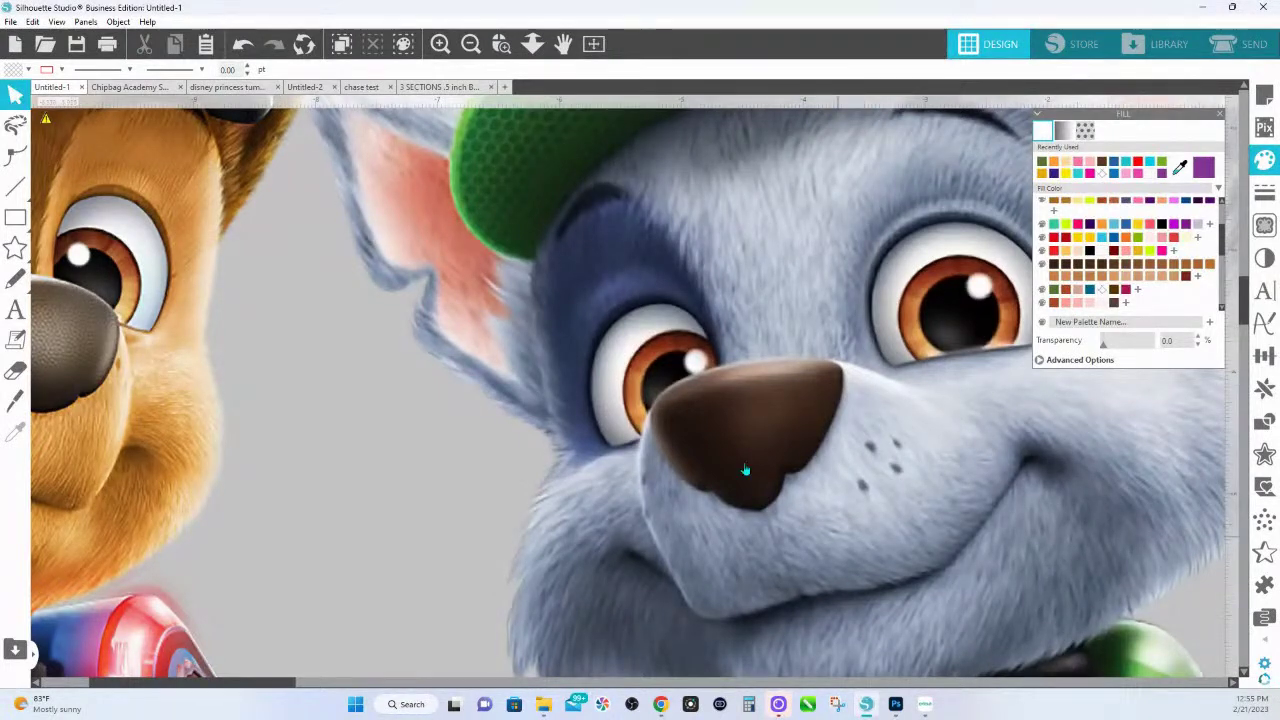
drag(746, 471, 981, 431)
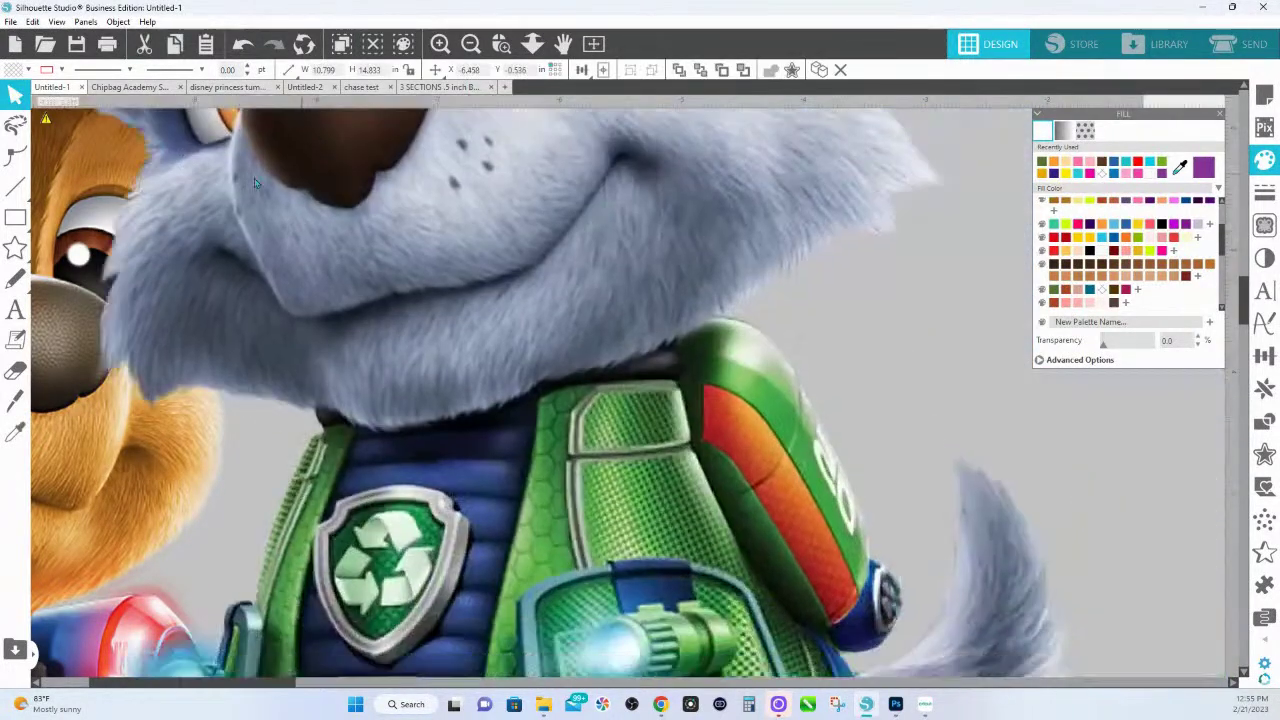
drag(747, 346, 699, 343)
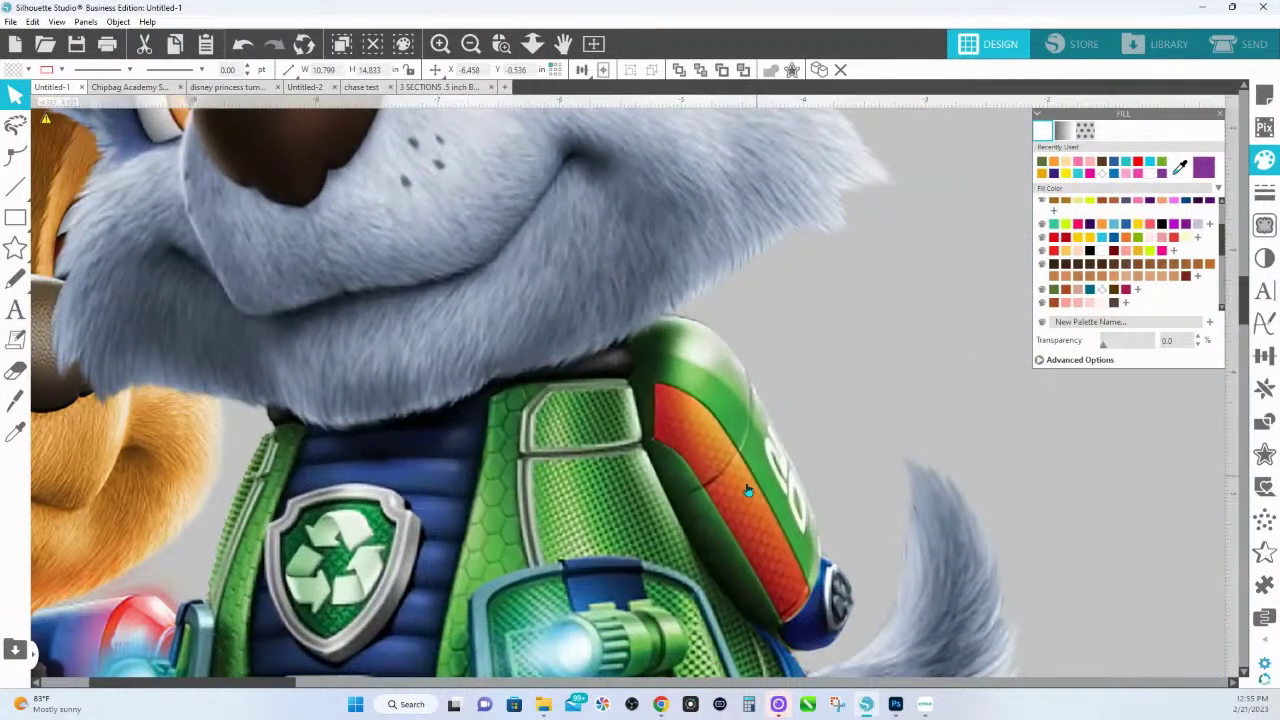
drag(687, 520, 507, 398)
drag(745, 542, 608, 620)
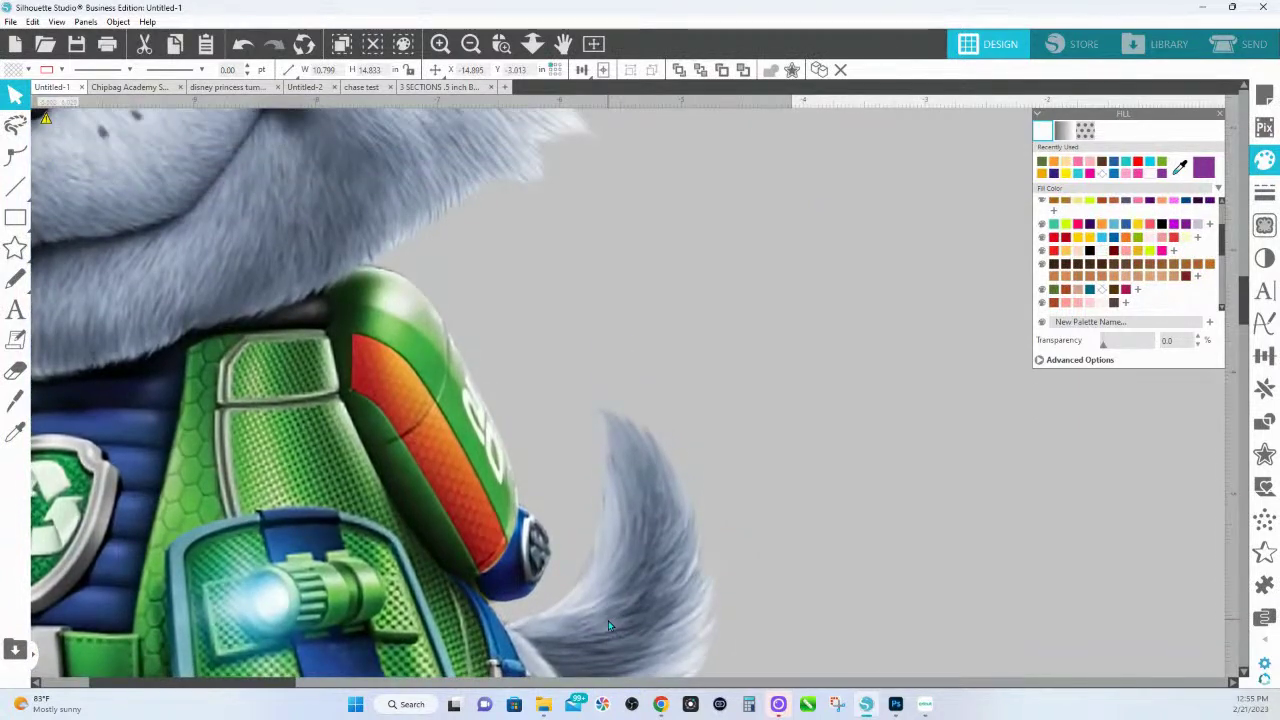
drag(321, 223, 1001, 430)
click(372, 44)
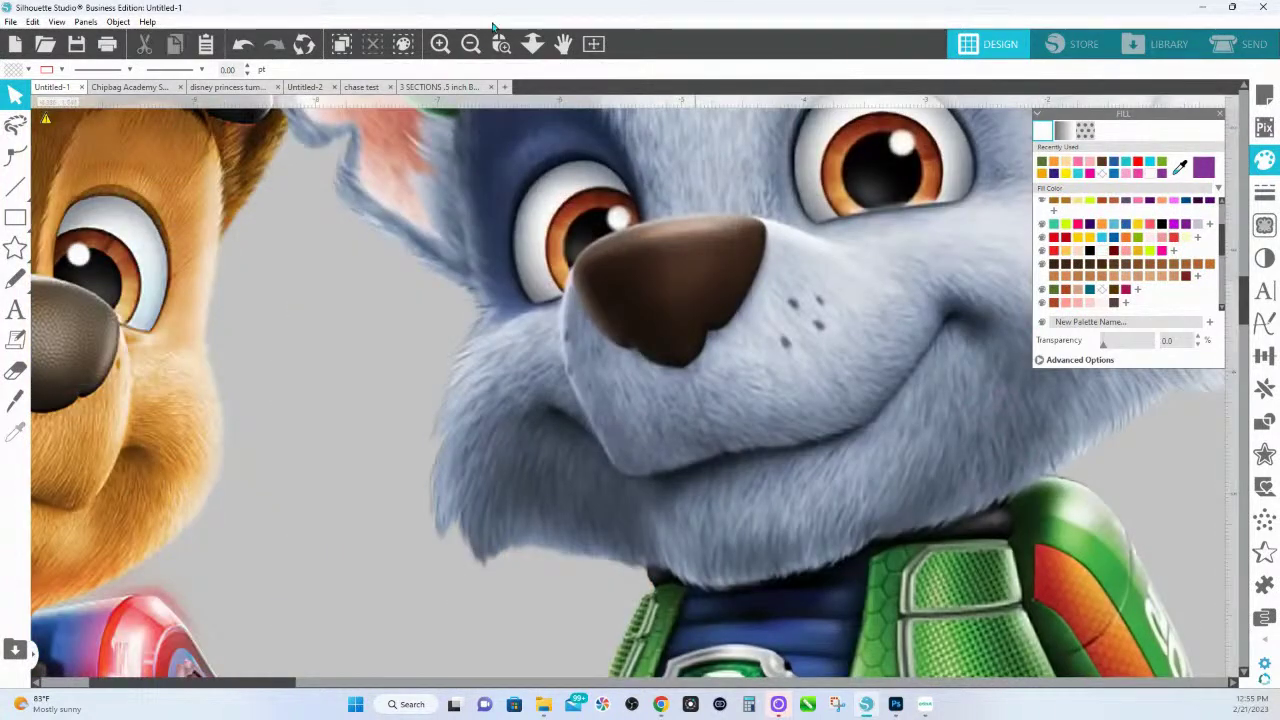
- Shift the Rocky and Chase images in Silhouette Studio, examine Chase's edges, and switch back to Cricut Design Space
drag(671, 529, 933, 437)
drag(158, 452, 409, 423)
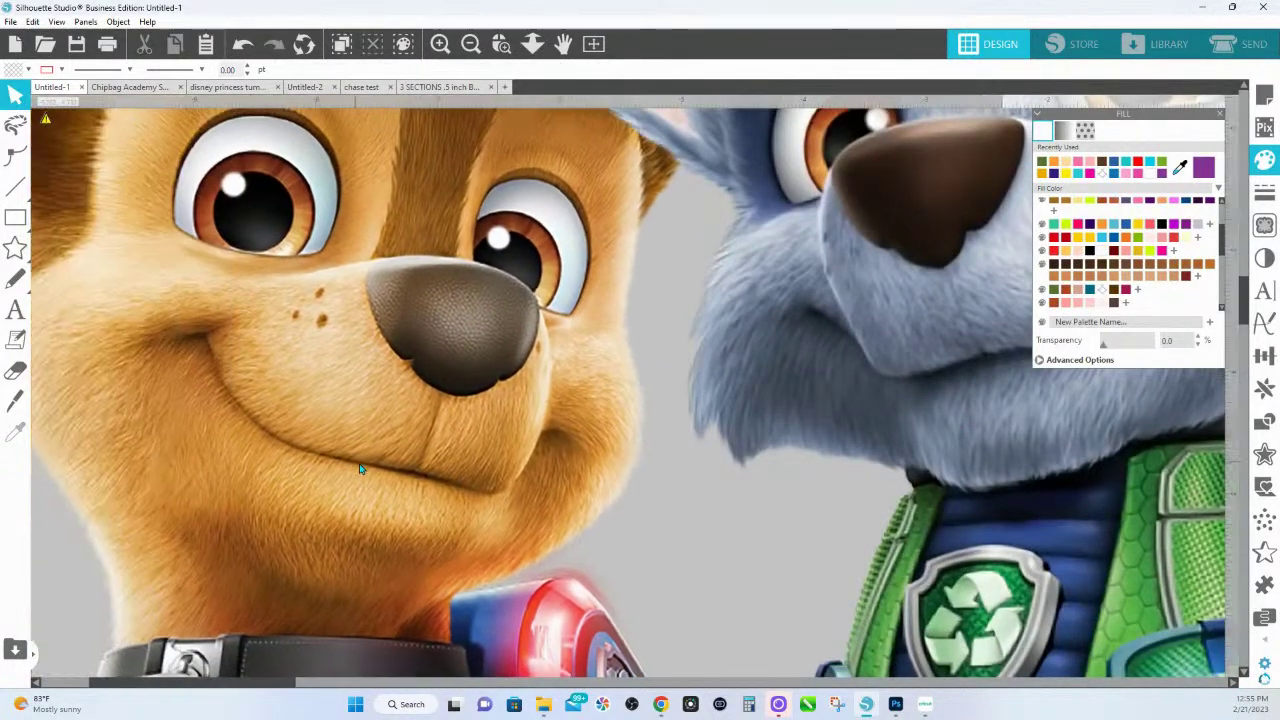
click(471, 409)
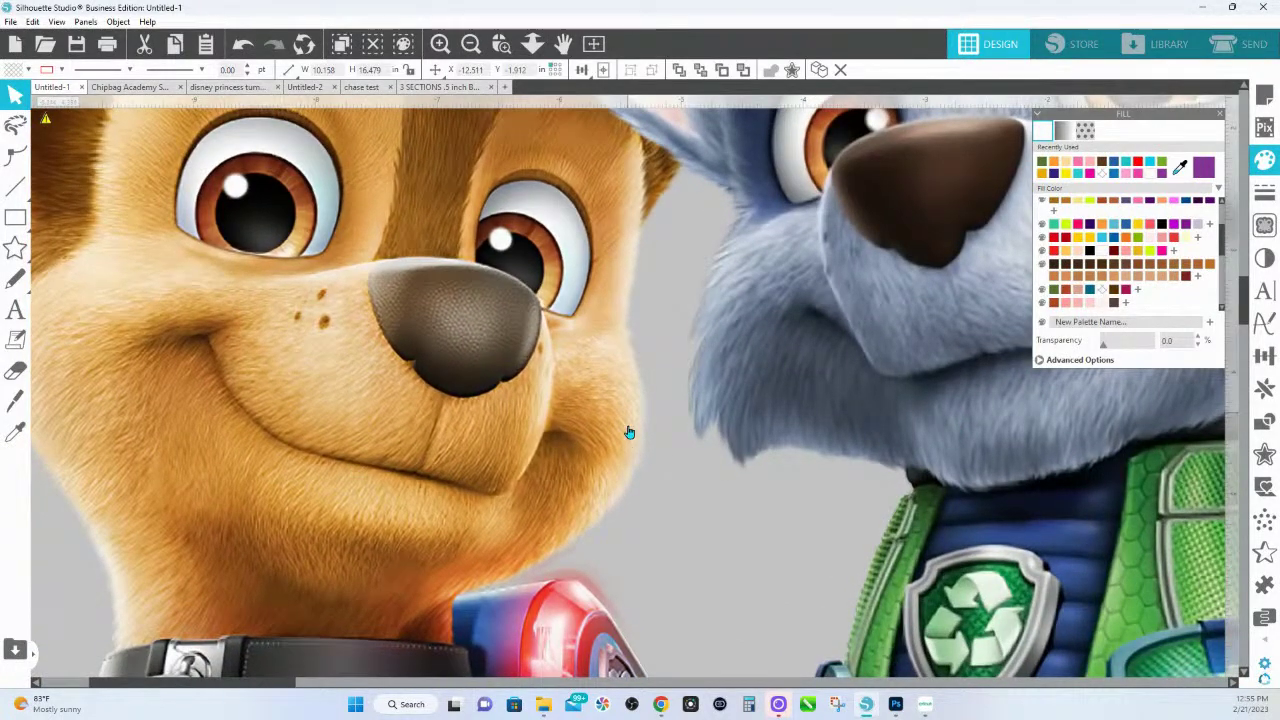
click(647, 381)
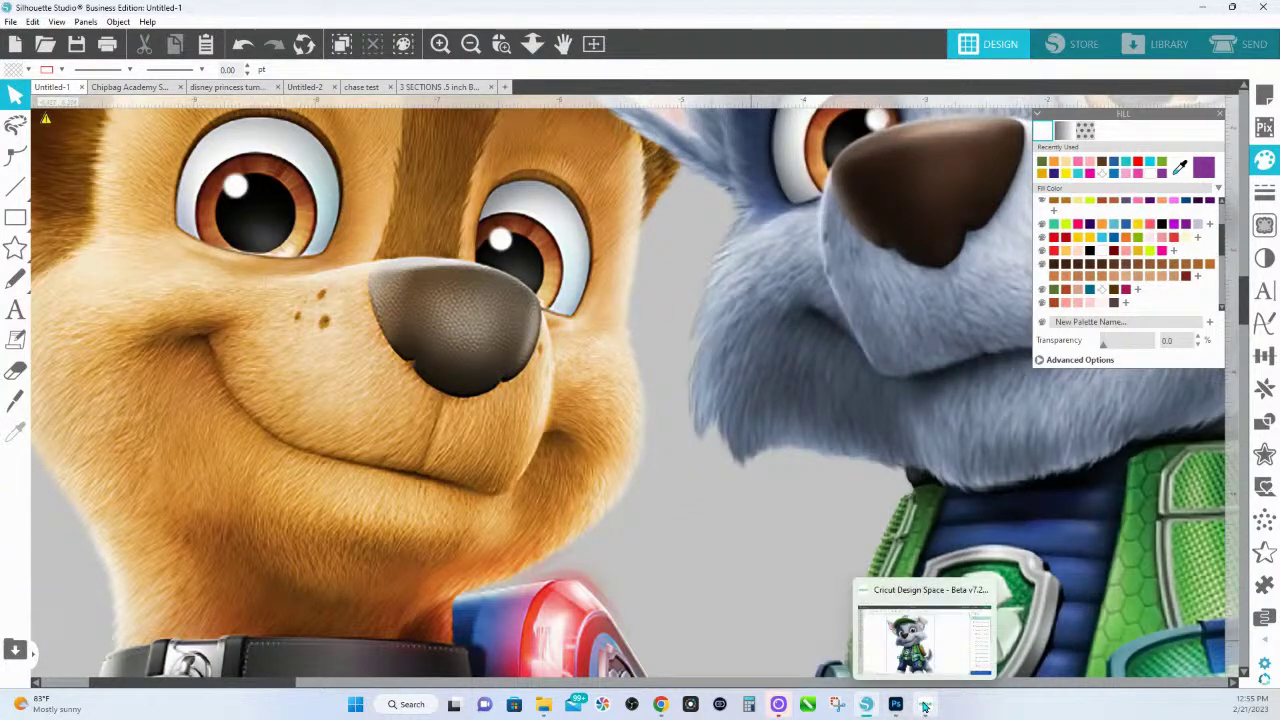
click(925, 706)
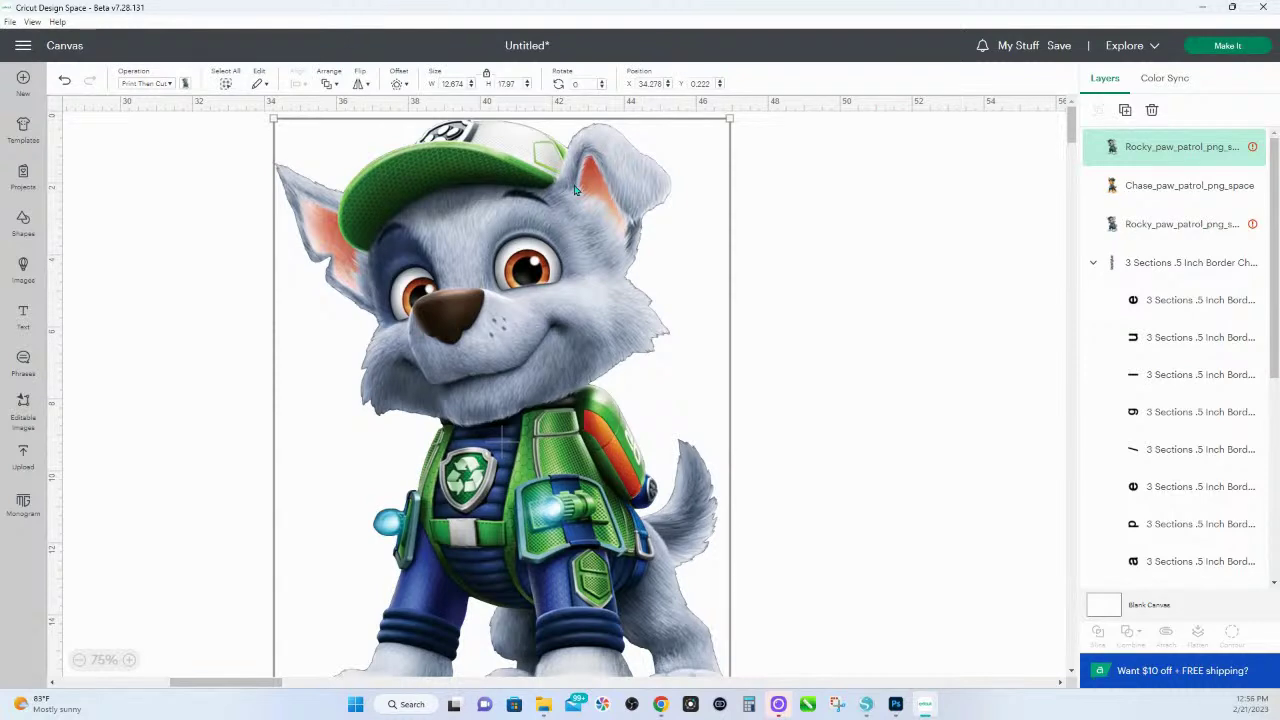
- Auto-resize the topmost Rocky image to the Tabloid maximum and reposition it fully within the visible canvas
drag(462, 578, 406, 580)
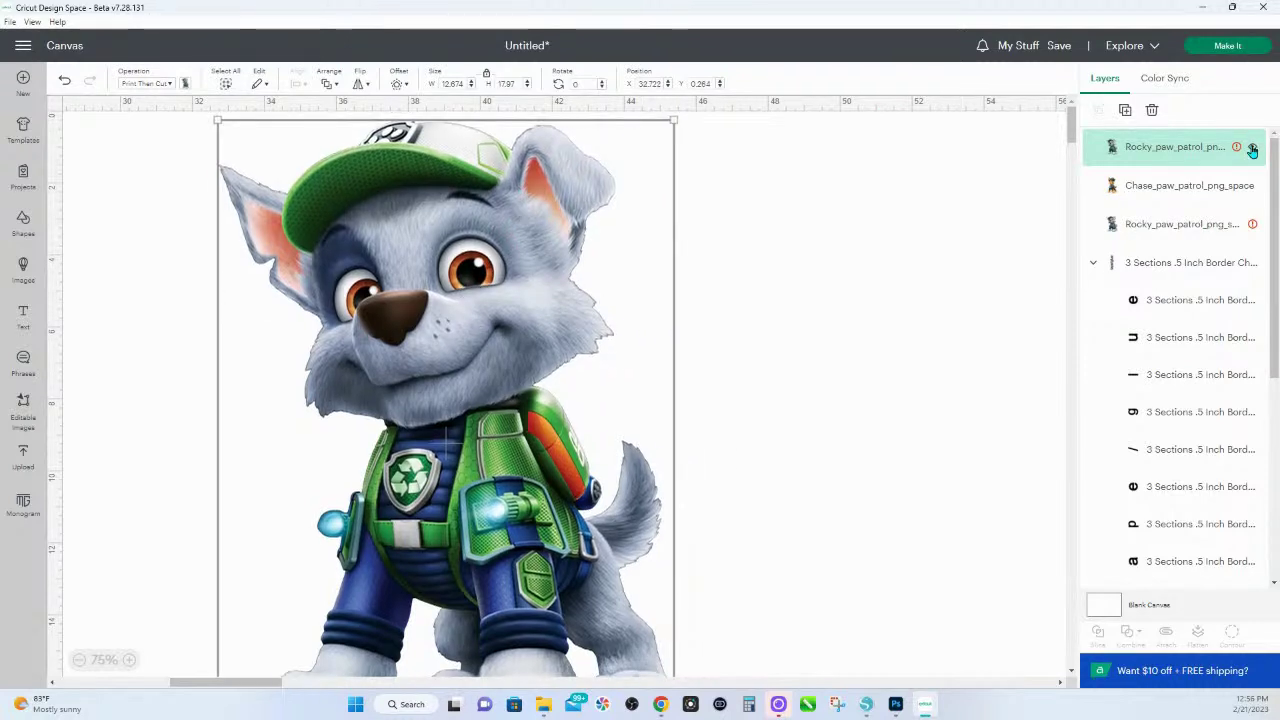
mouse_move(1237, 148)
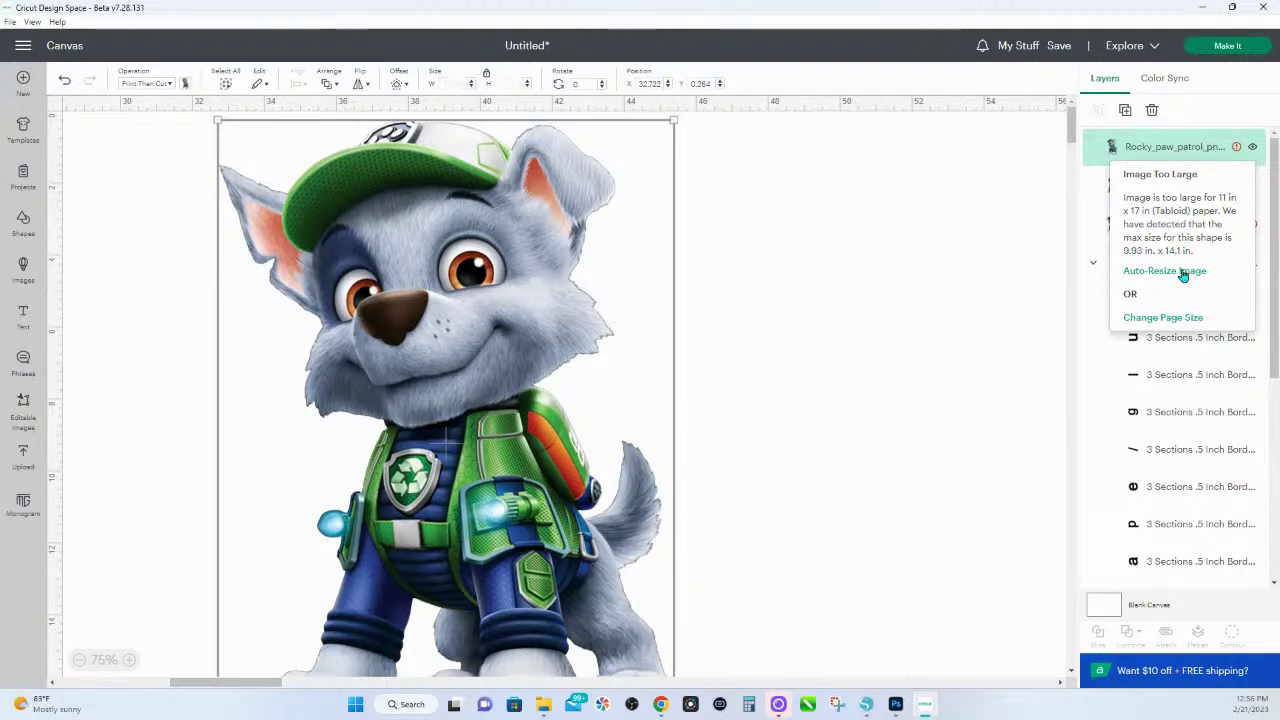
click(1183, 272)
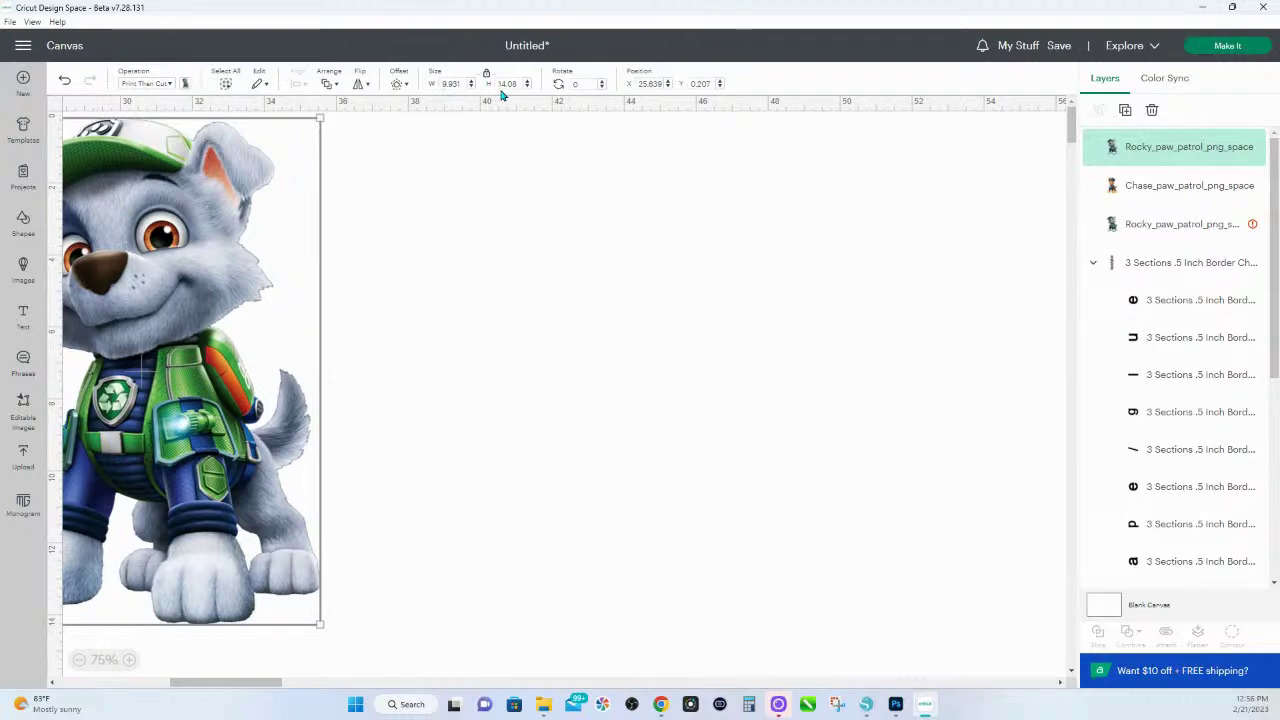
drag(227, 217, 269, 227)
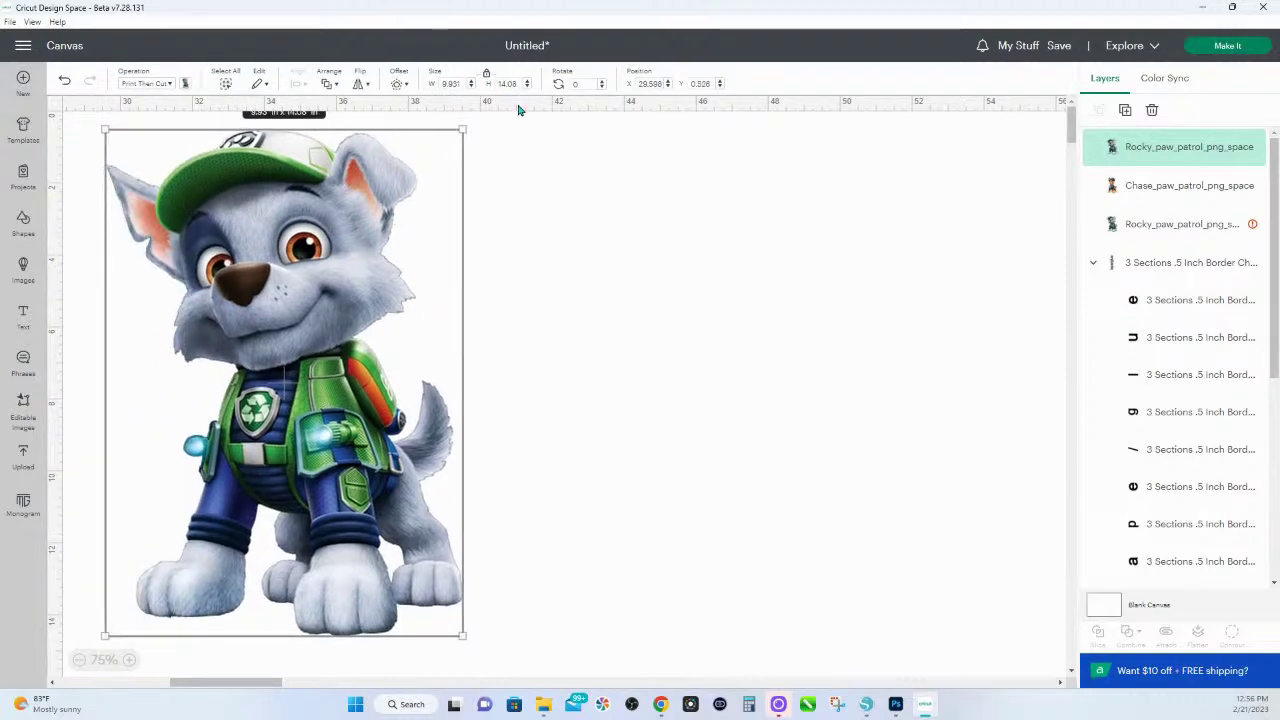
- Set the topmost Rocky image's height to 14.1 in, check the size warning, and auto-resize the image again
text(14)
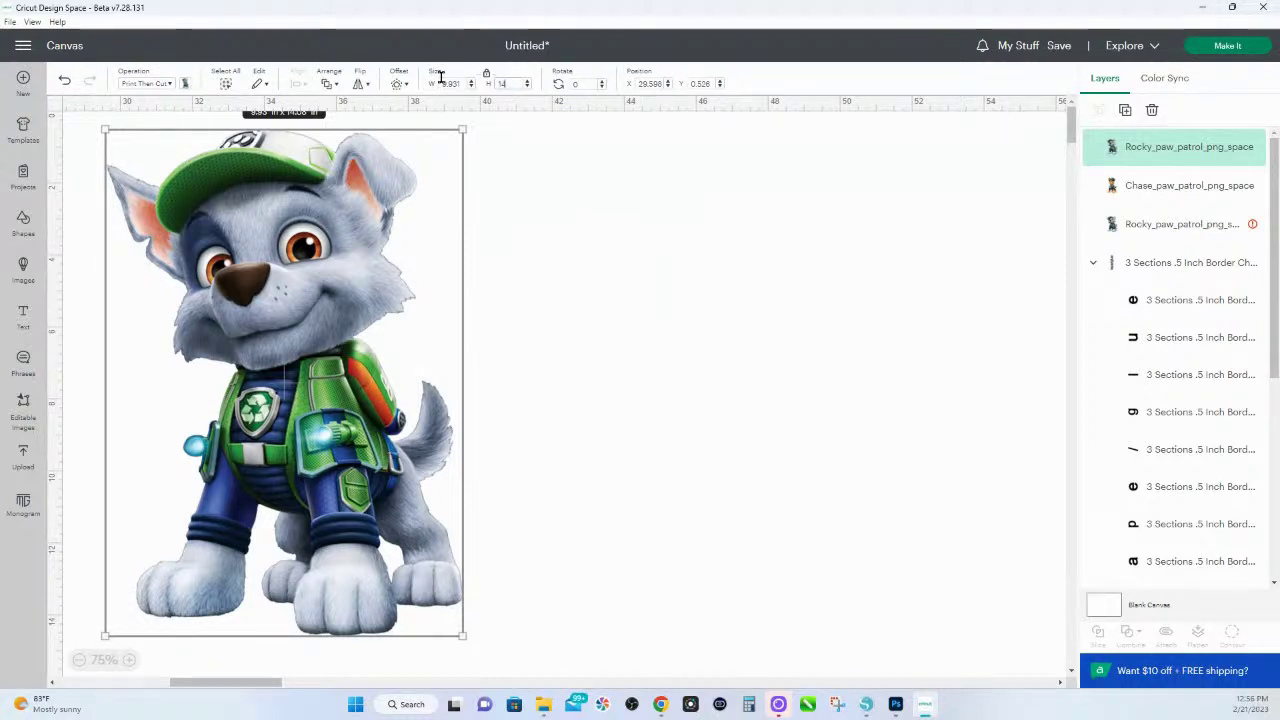
key(Return)
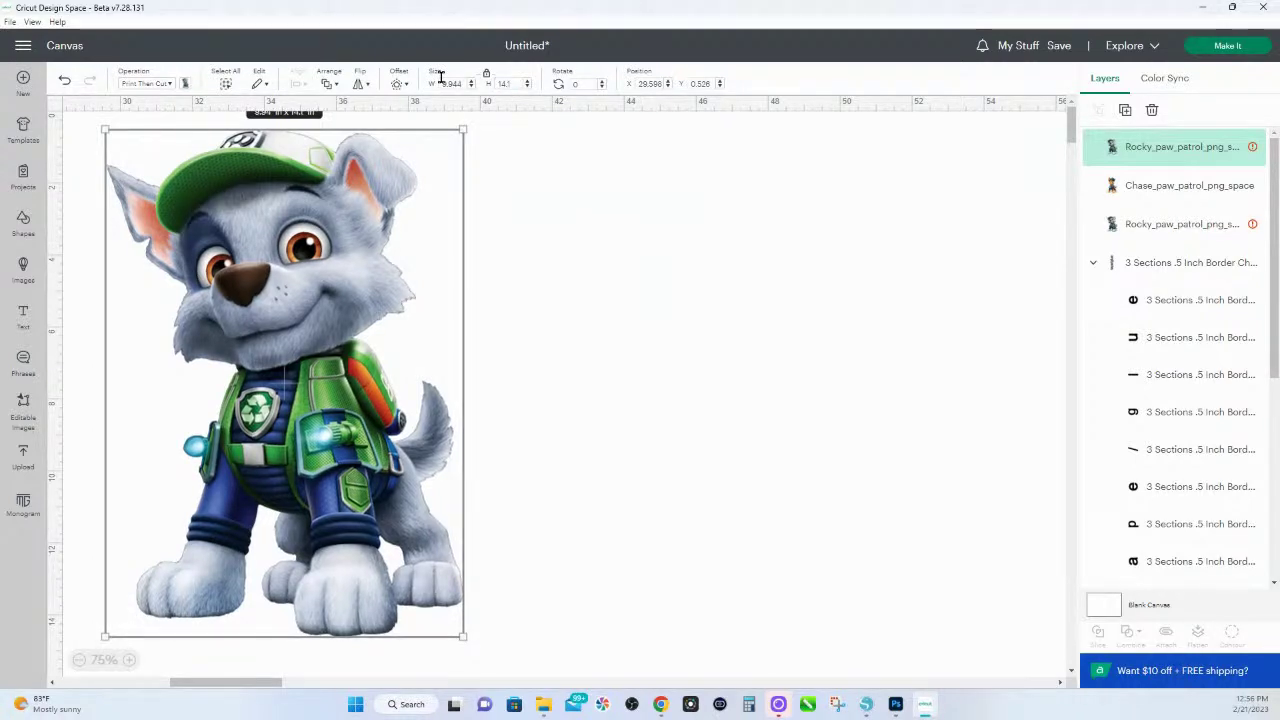
click(1236, 150)
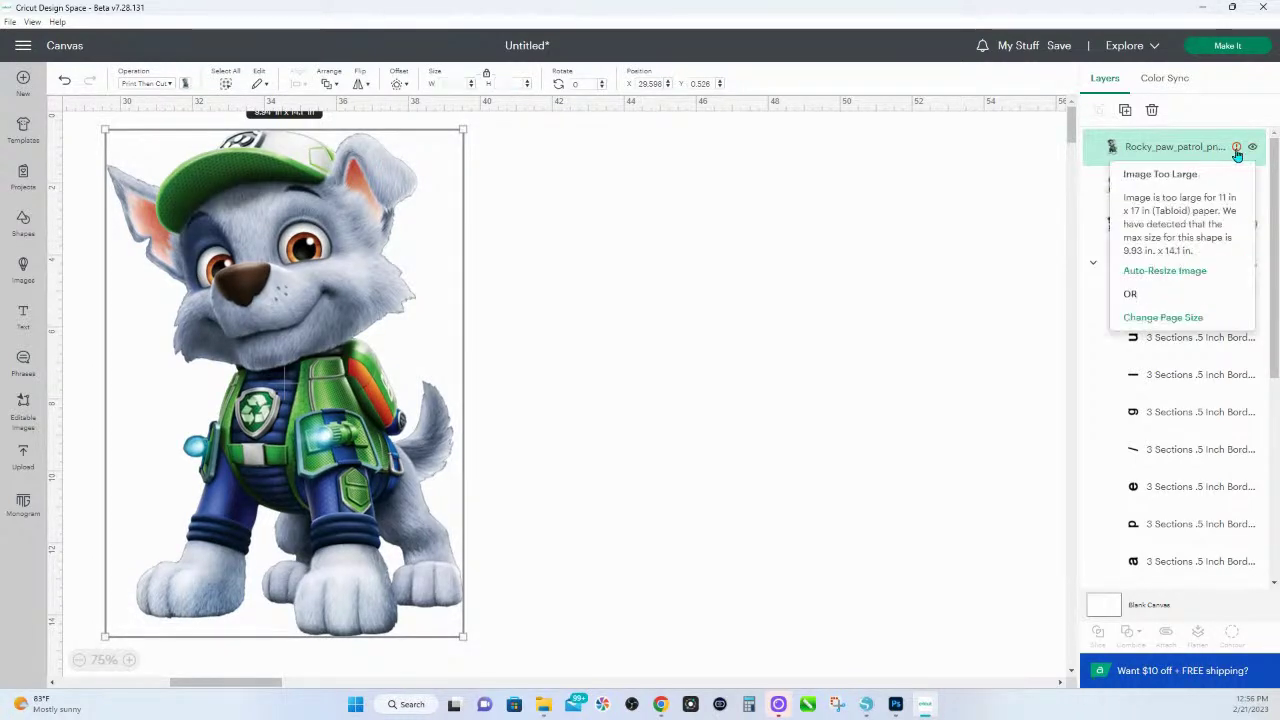
click(1180, 275)
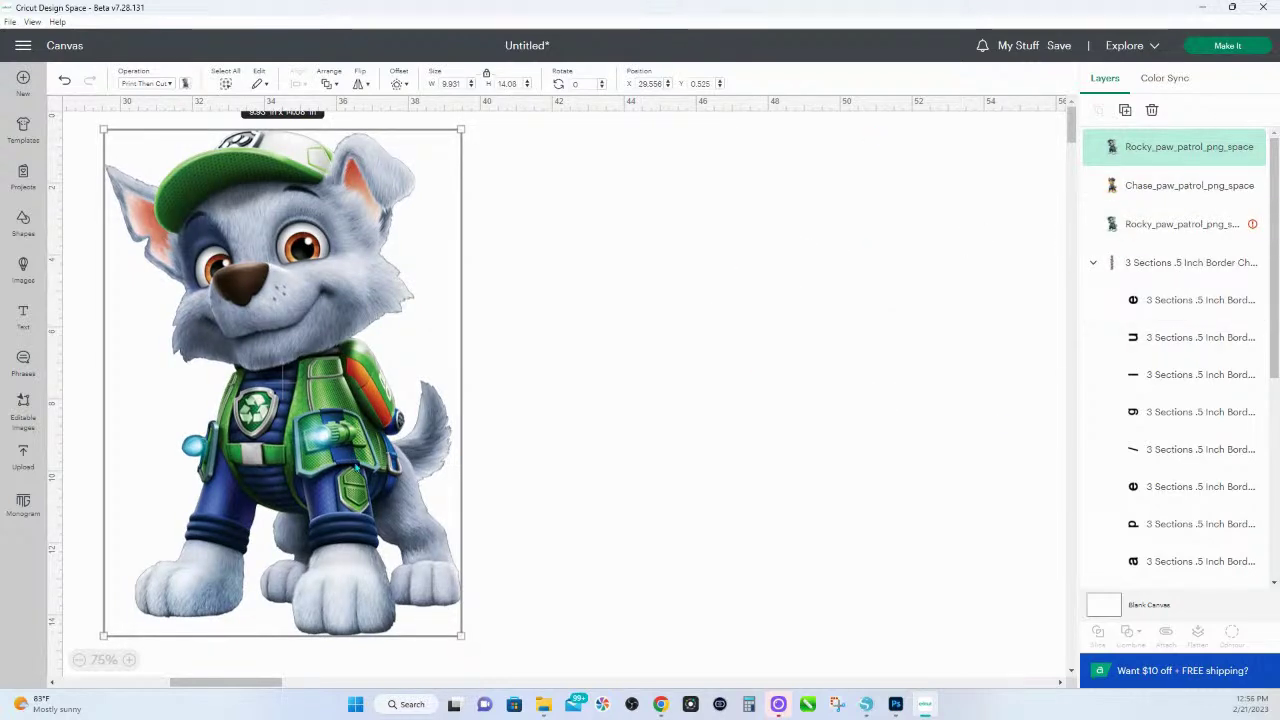
- Nudge the topmost Rocky image slightly left, then move the other Rocky image off the black panel to just beside it
key(Left)
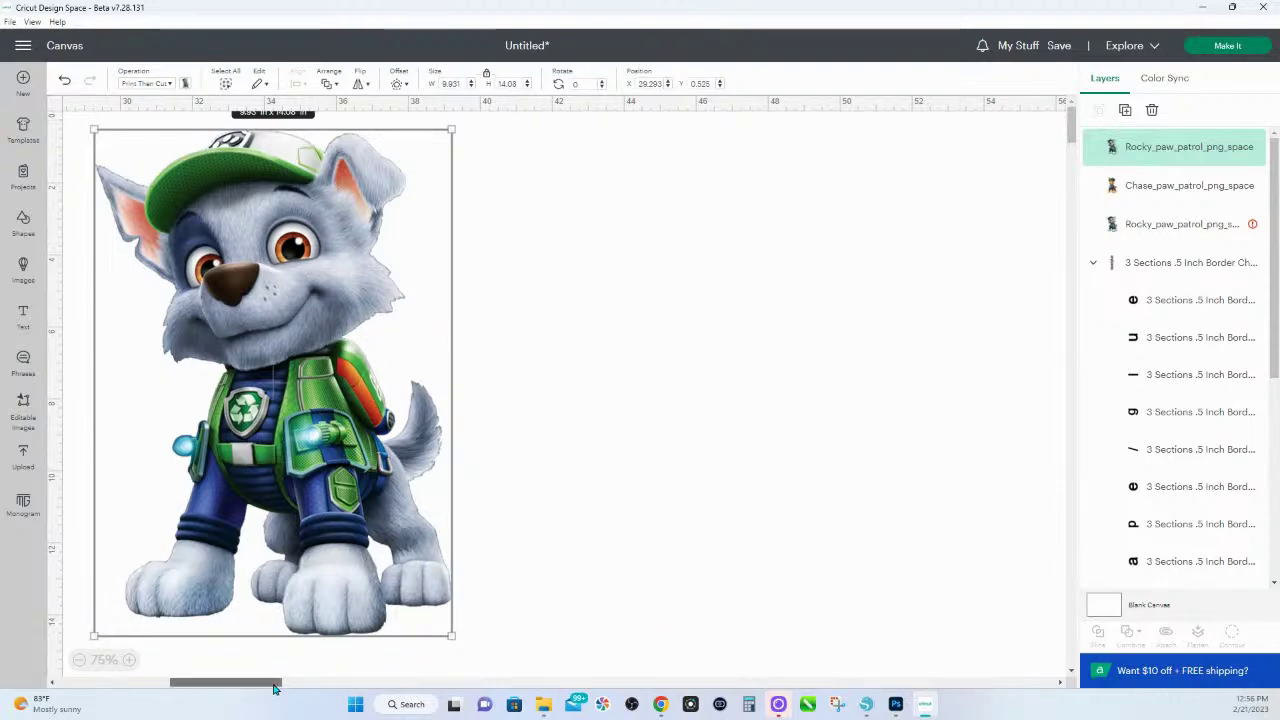
drag(277, 685, 196, 685)
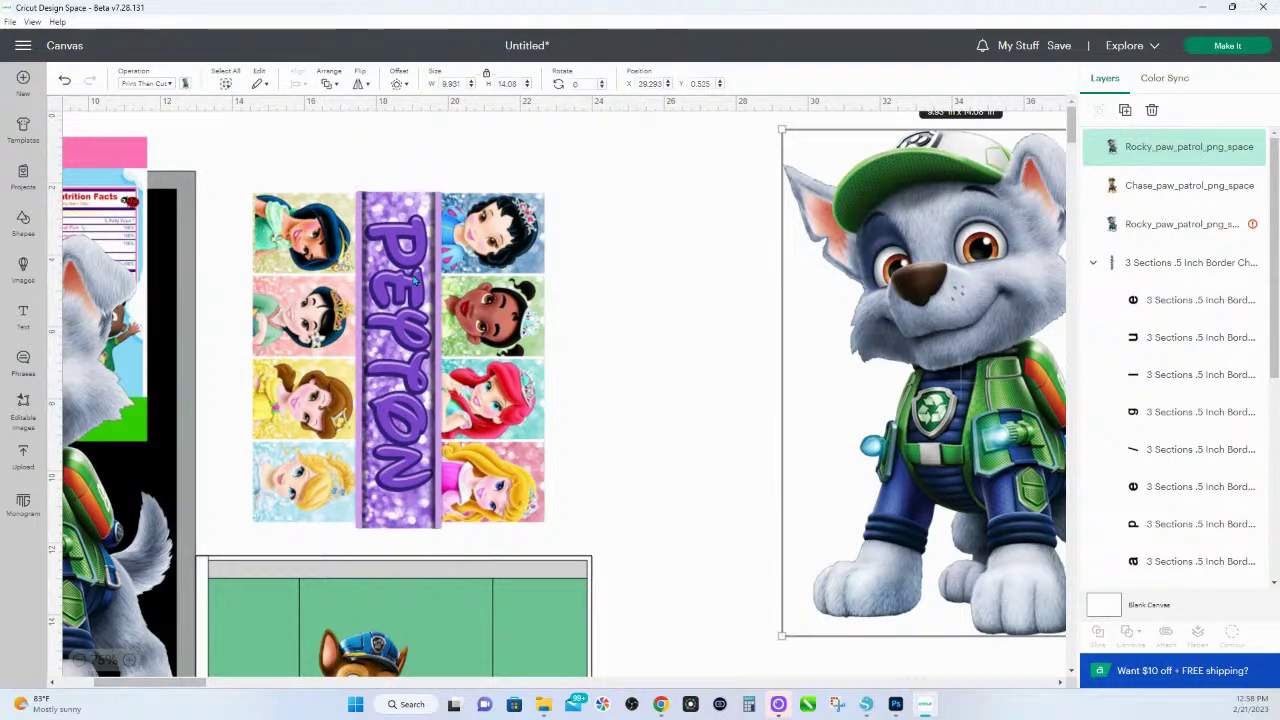
drag(86, 200, 899, 355)
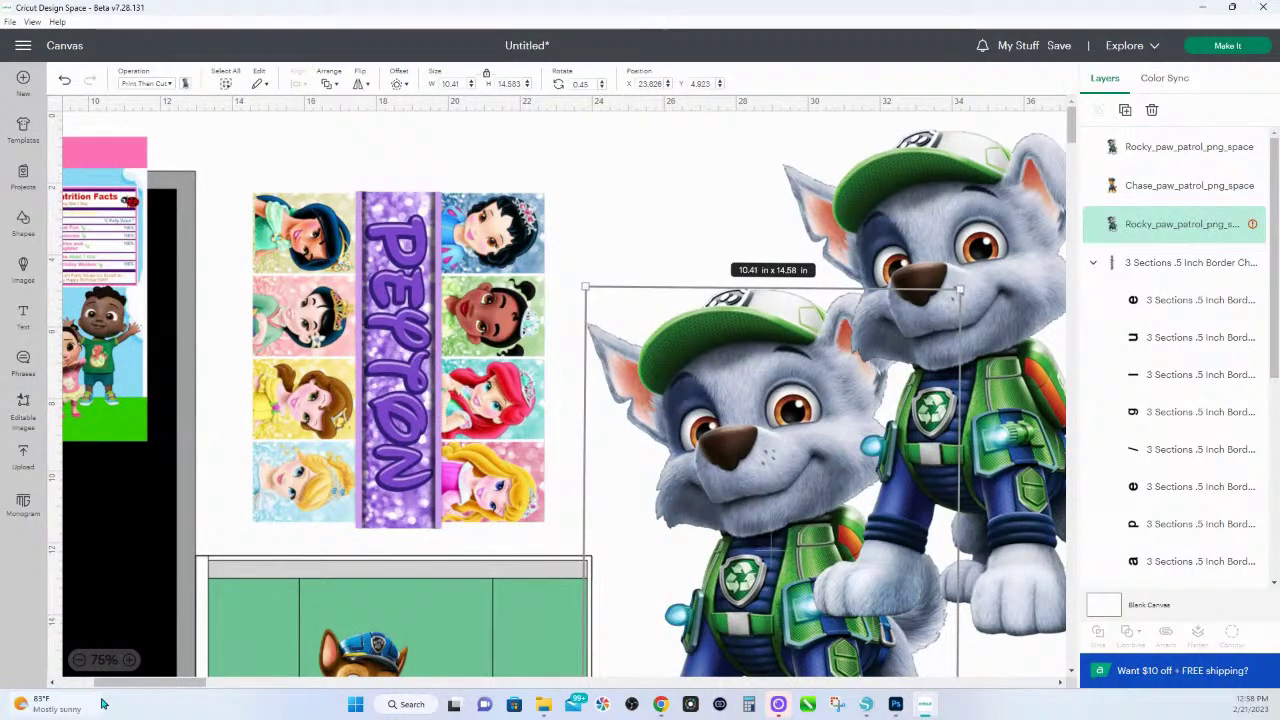
click(79, 660)
click(79, 660)
click(431, 471)
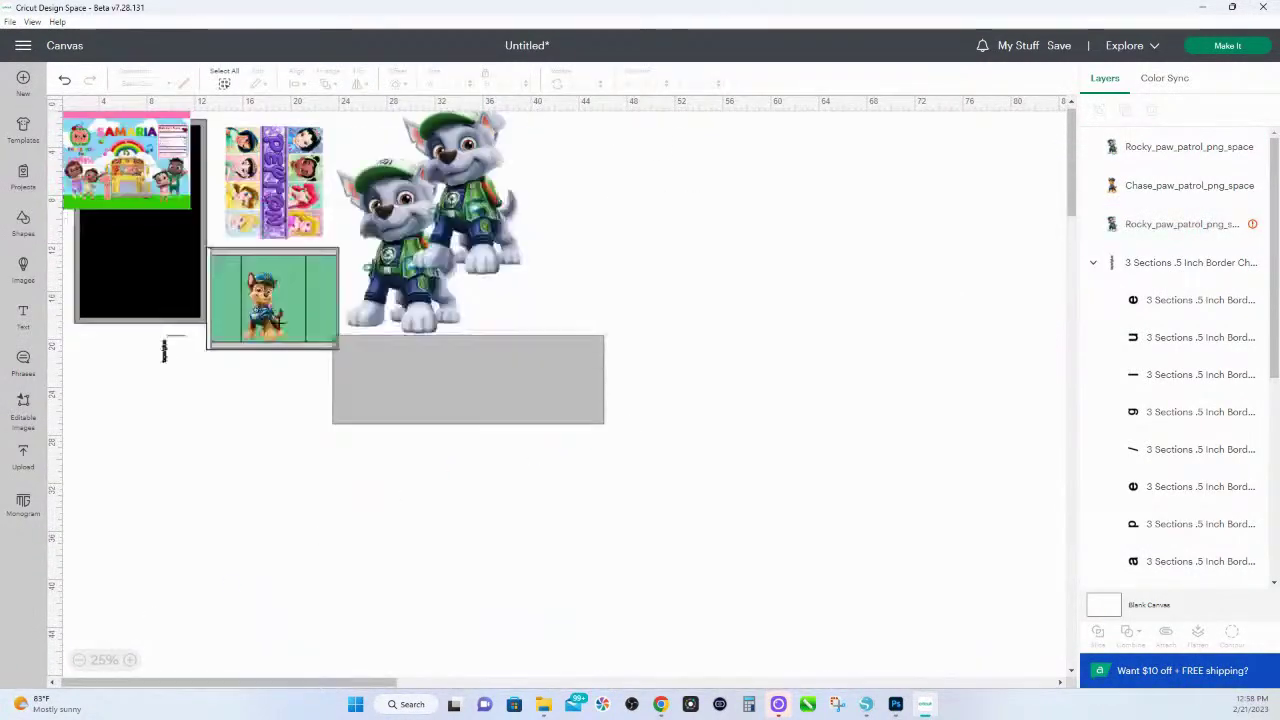
- Hide both Rocky images on the canvas
drag(332, 336, 96, 252)
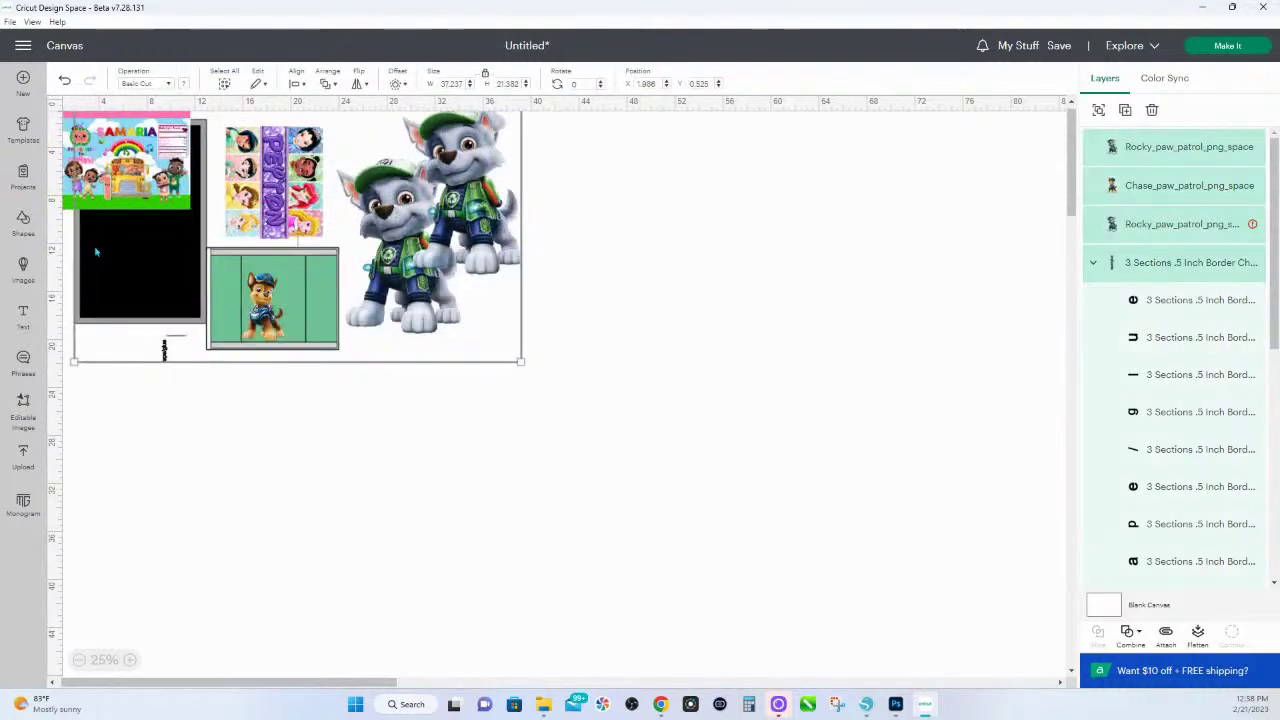
right_click(418, 245)
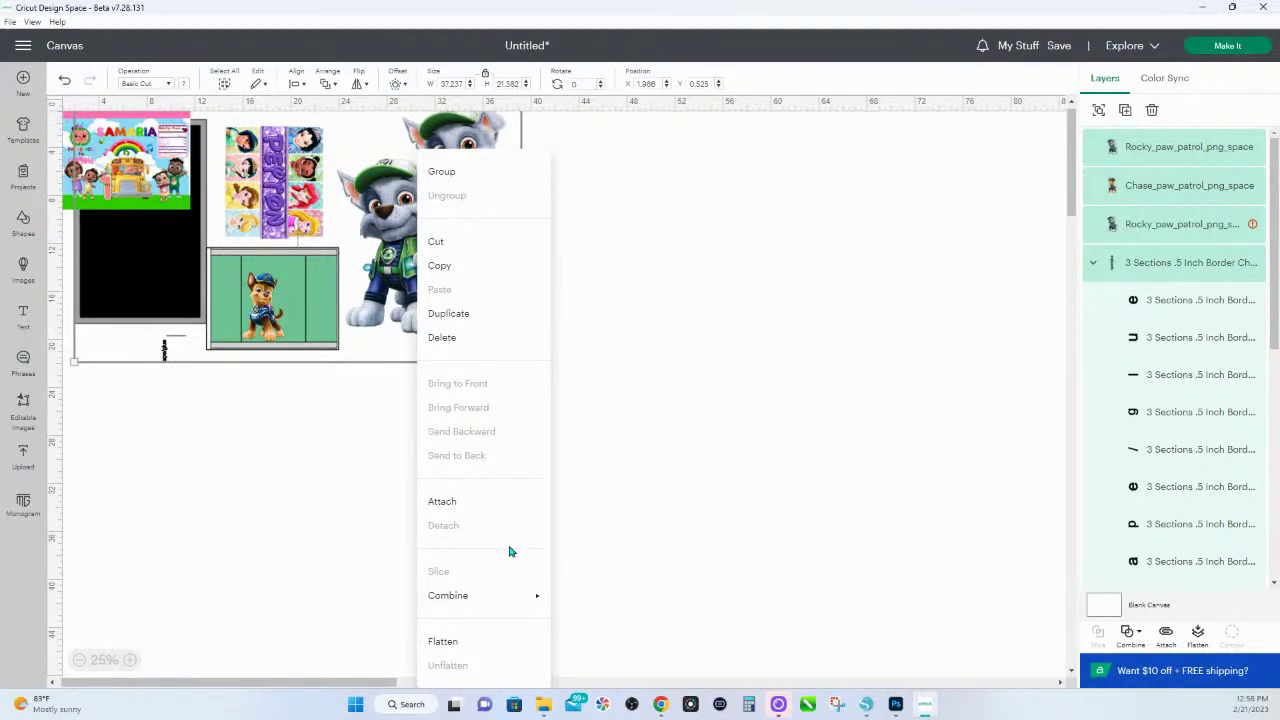
click(1092, 150)
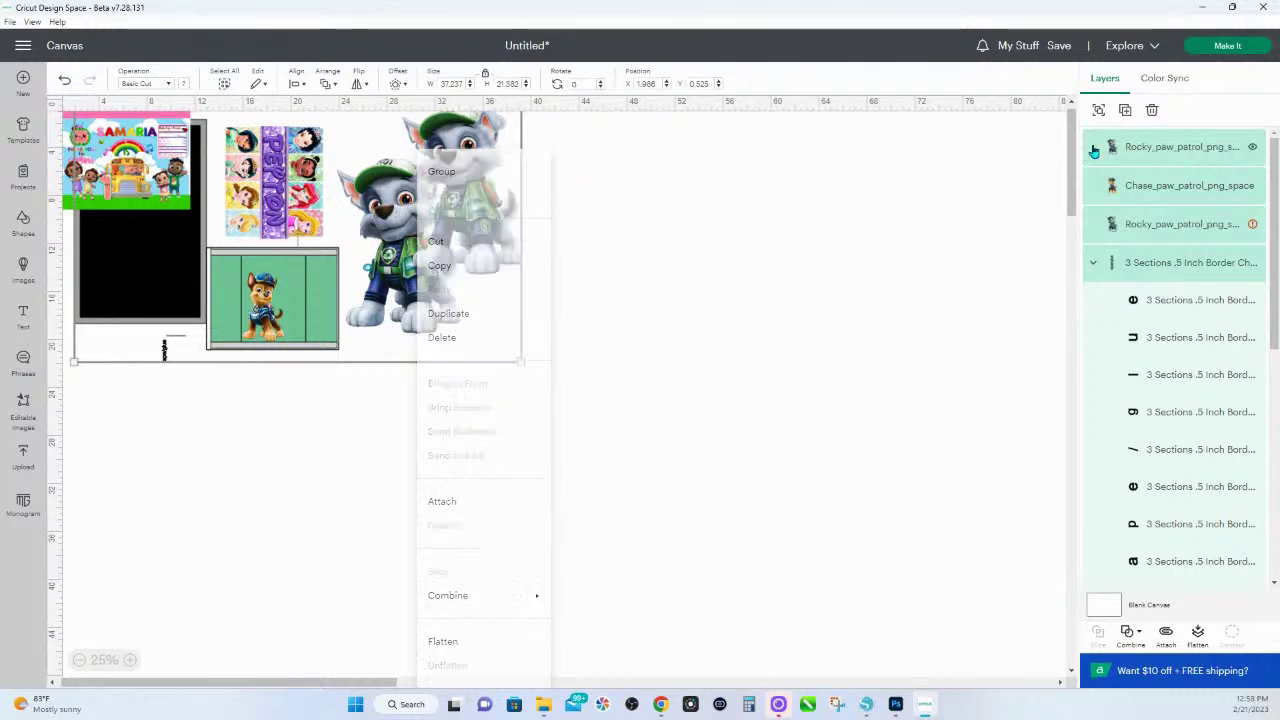
click(1252, 147)
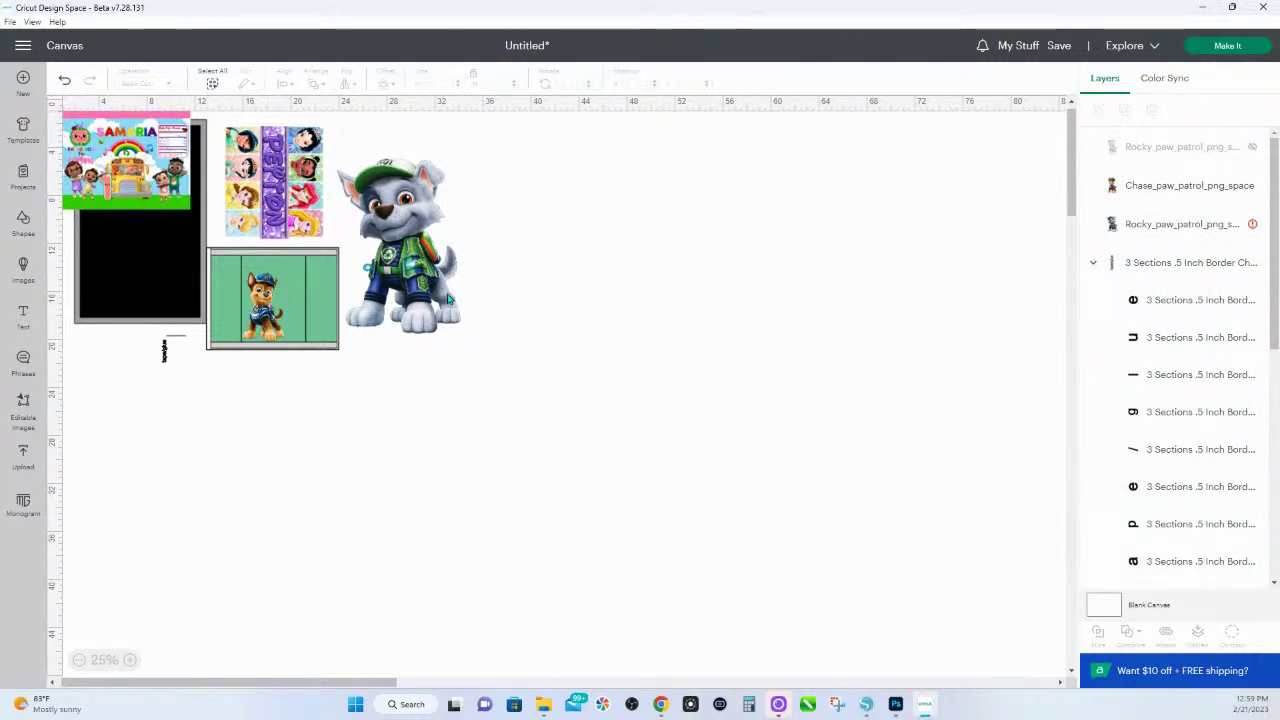
click(1245, 224)
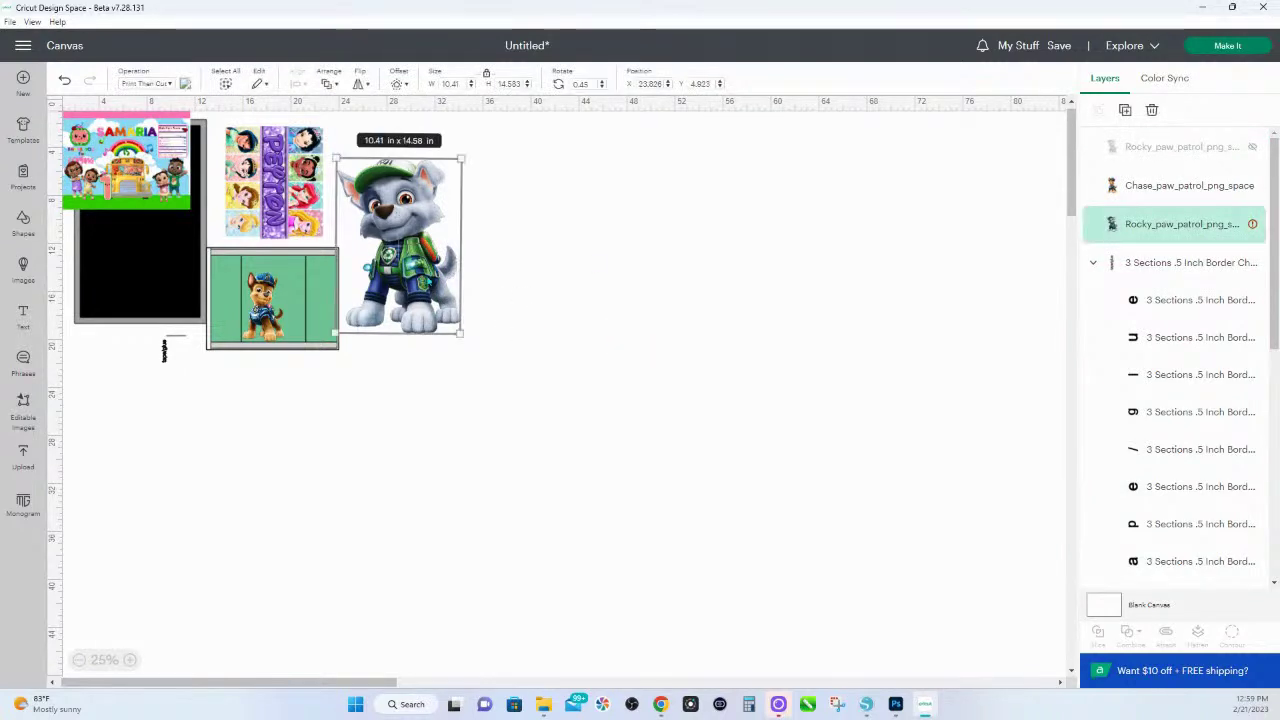
click(1252, 224)
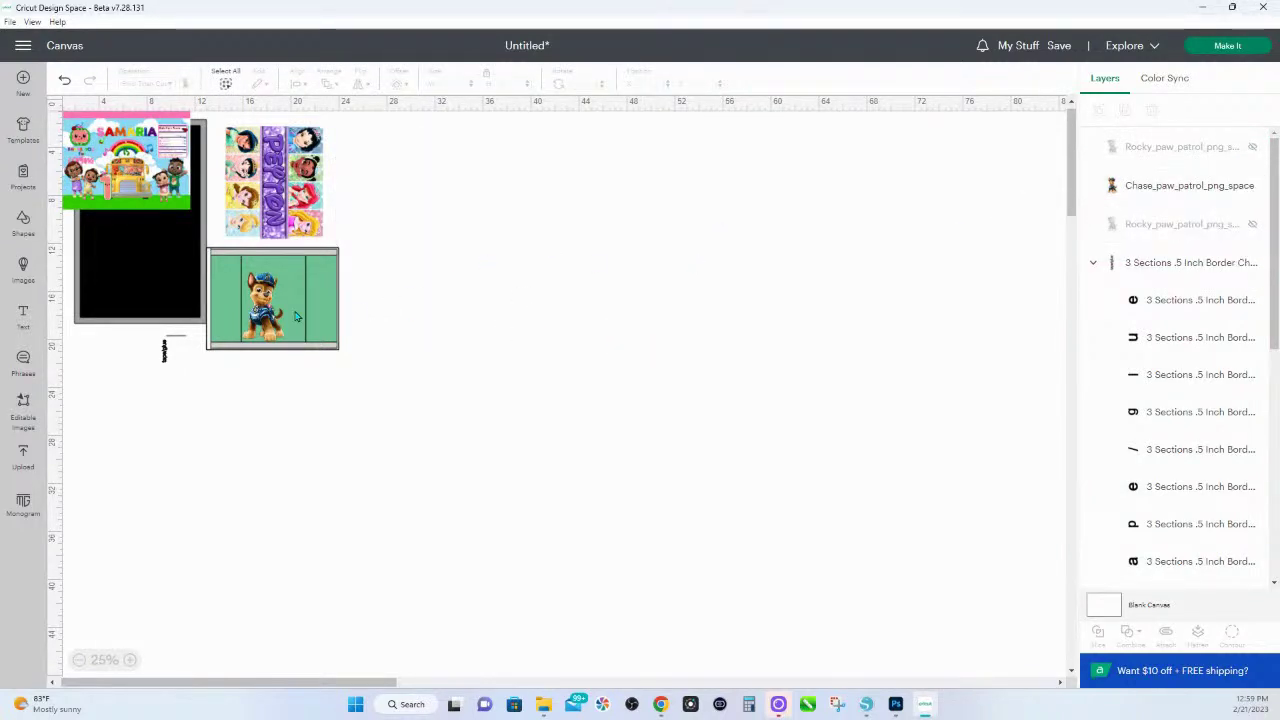
- Group the Chase image with the panel and border shapes, then hide the group and the leftover 3 Sections border layer
drag(393, 376, 85, 291)
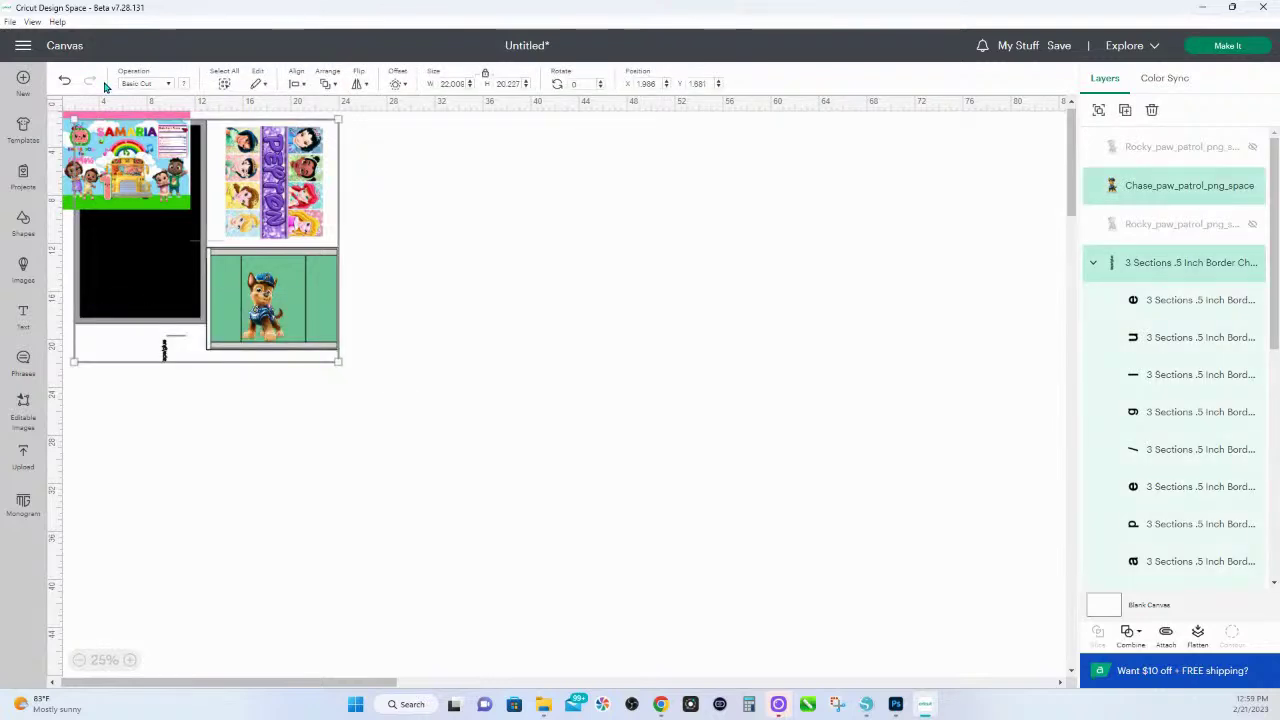
right_click(200, 295)
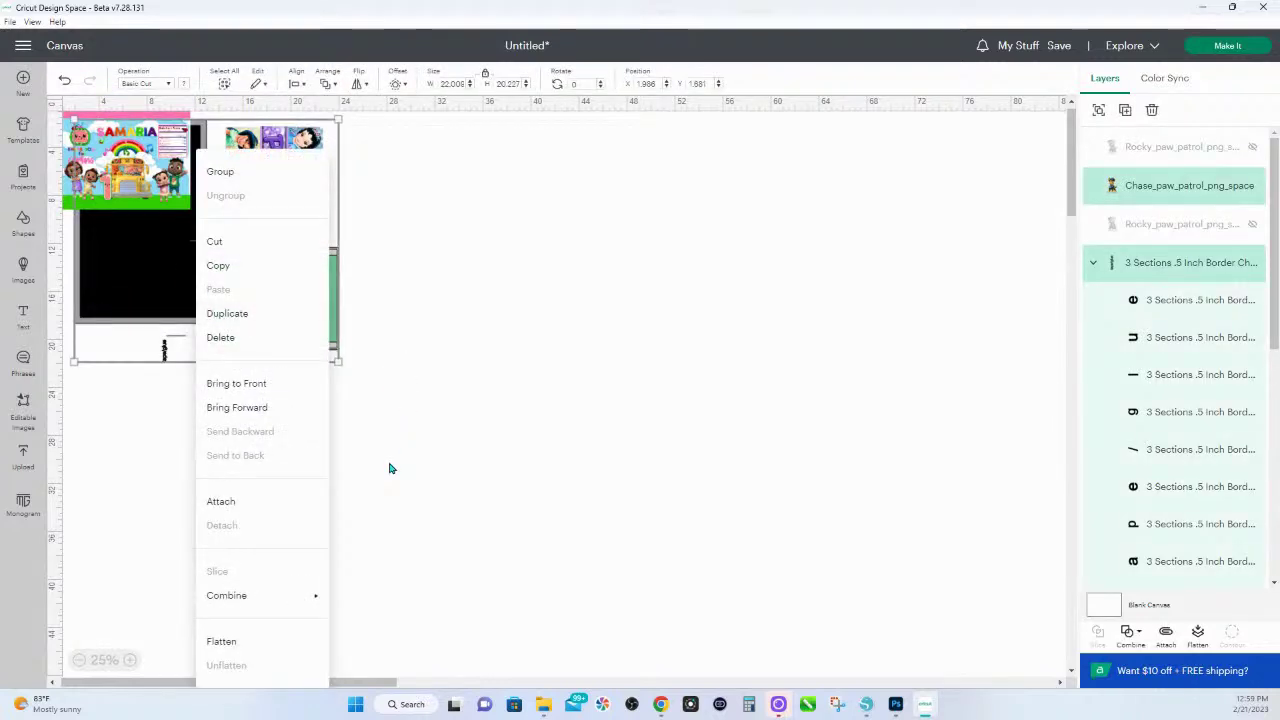
mouse_move(304, 598)
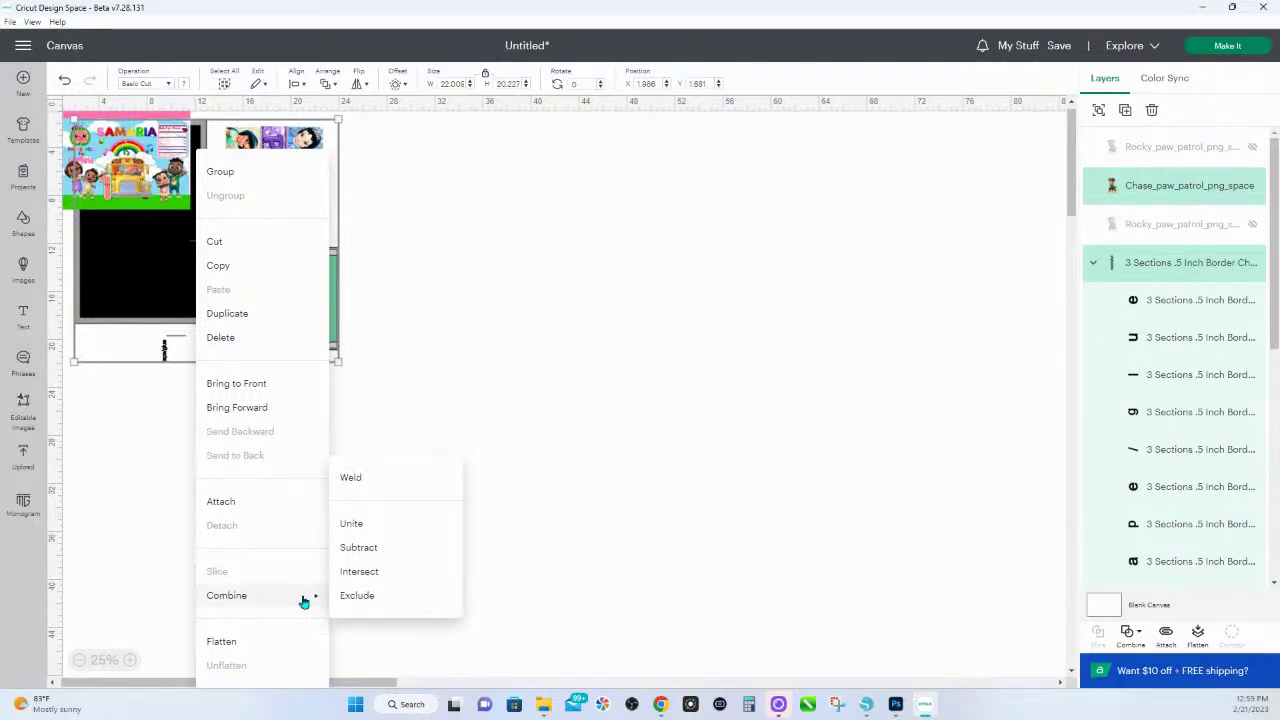
click(241, 180)
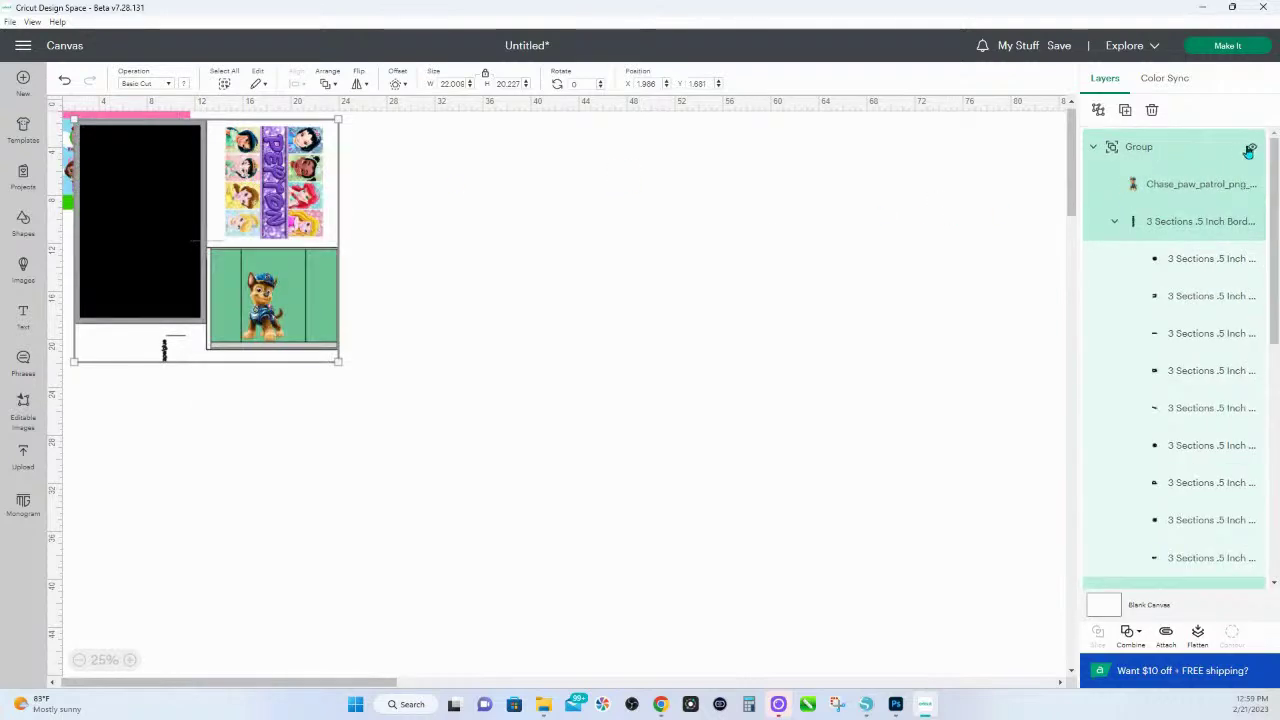
click(1250, 150)
drag(417, 397, 200, 108)
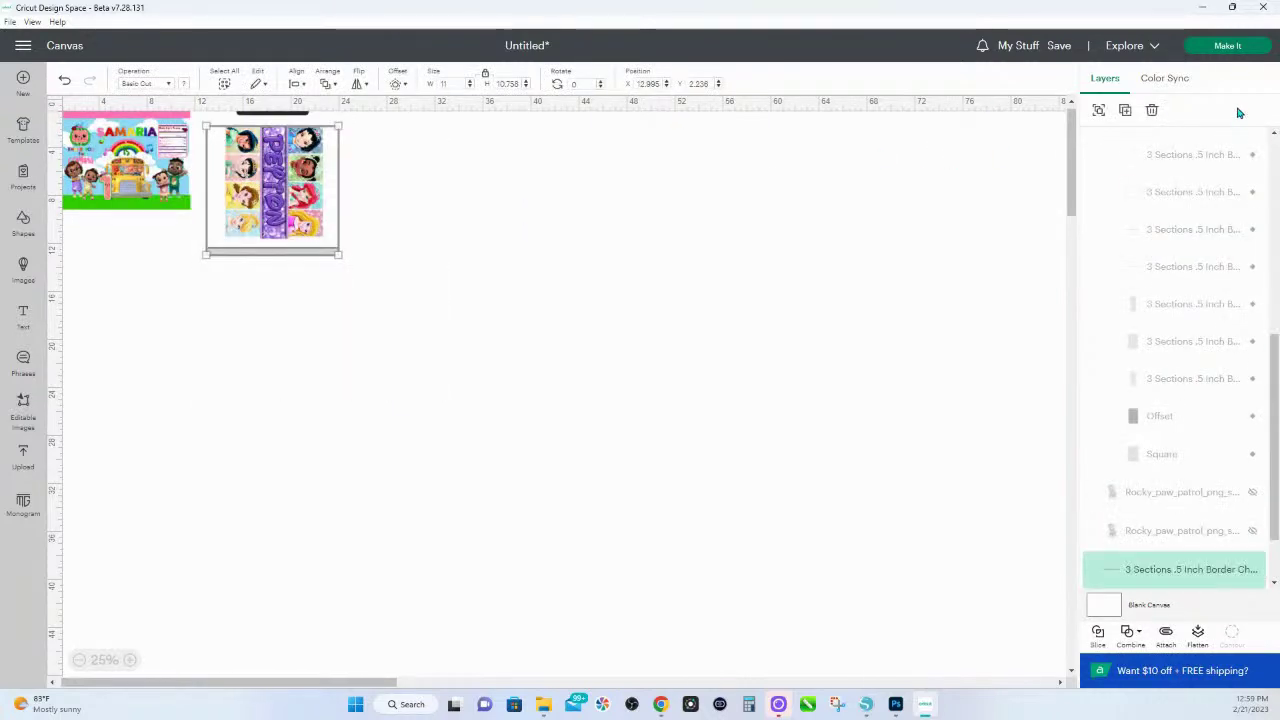
click(1252, 570)
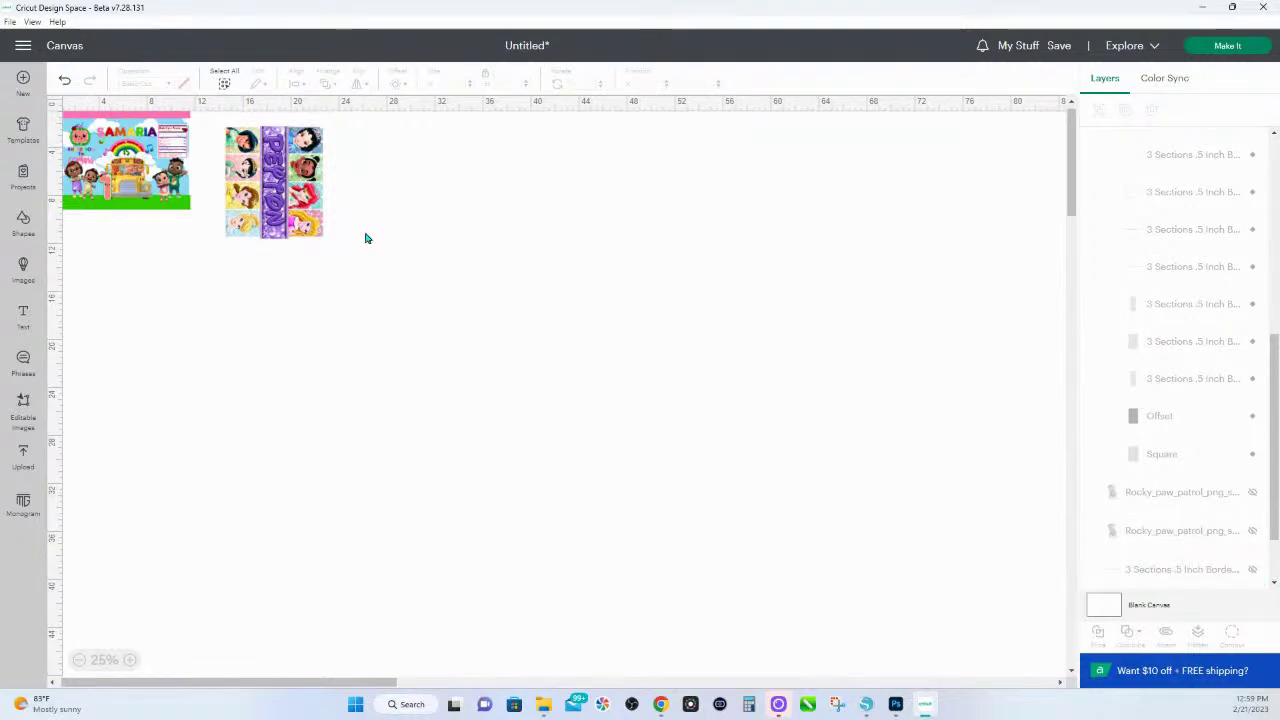
- Move the Chipbag Academy design to about X 5.19, Y 1.606 in and shift the Disney Princess tumbler design over beside it
click(291, 200)
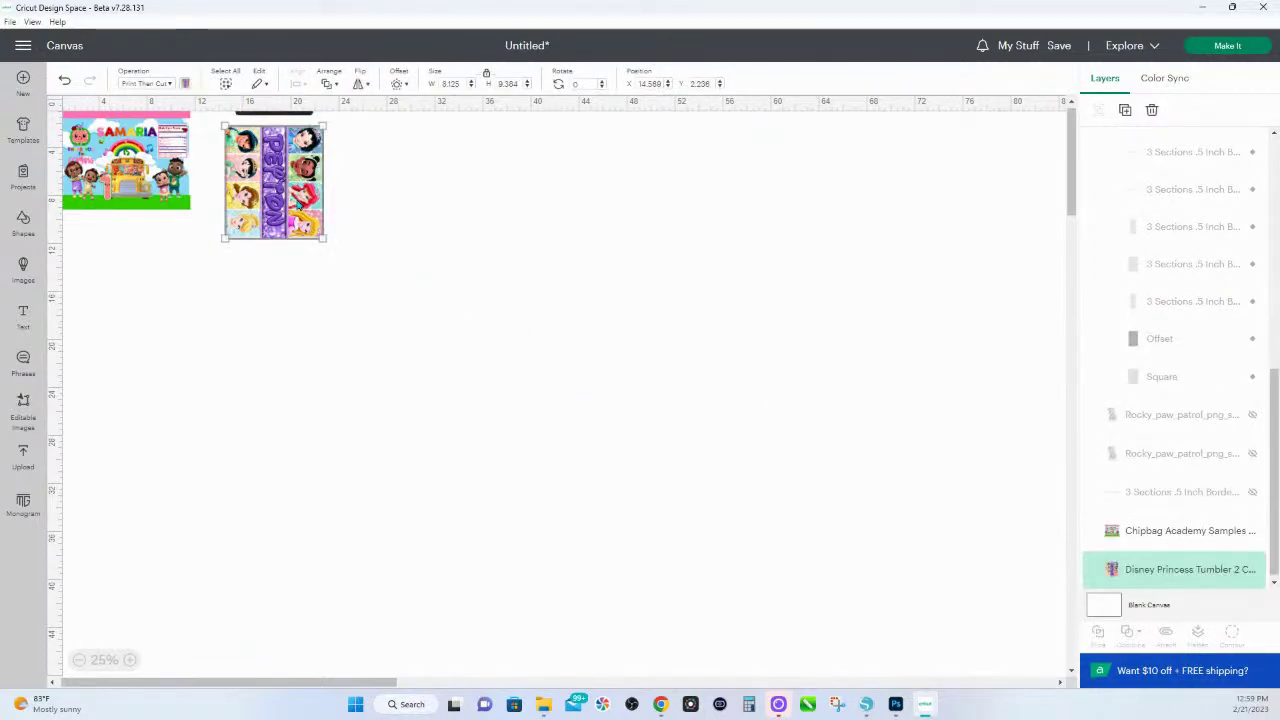
scroll(296, 200, up, 1)
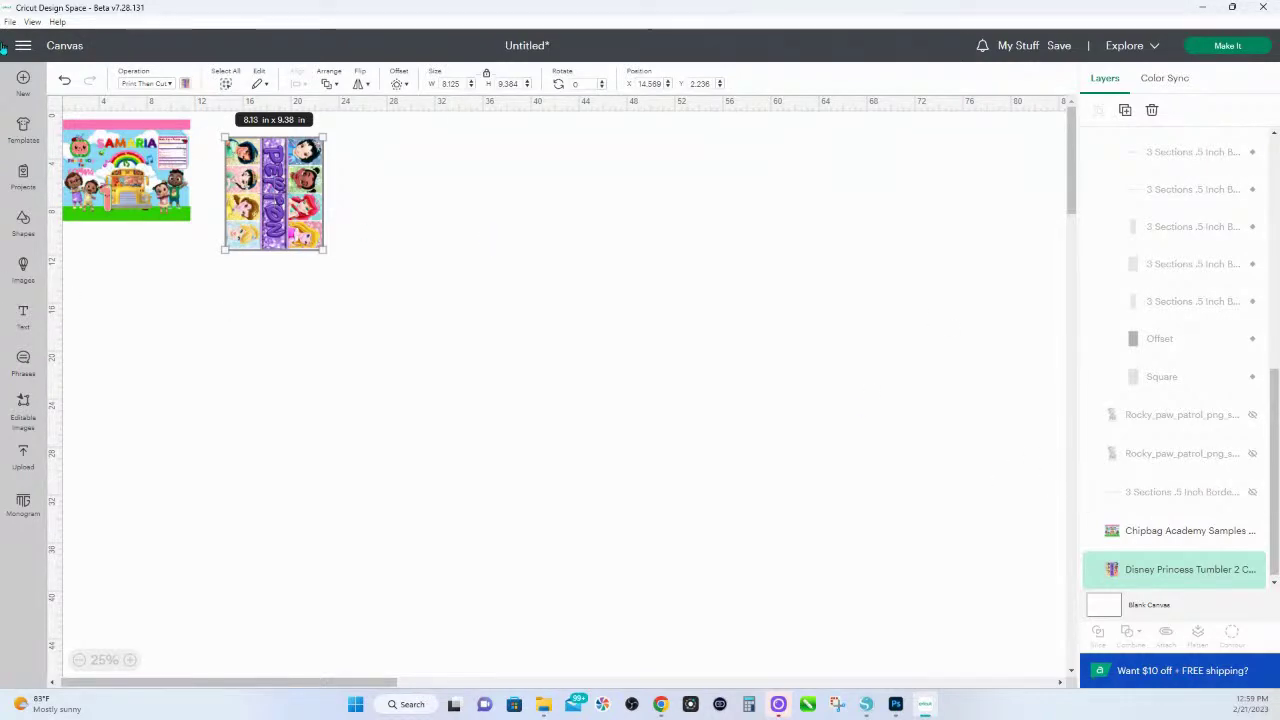
click(129, 660)
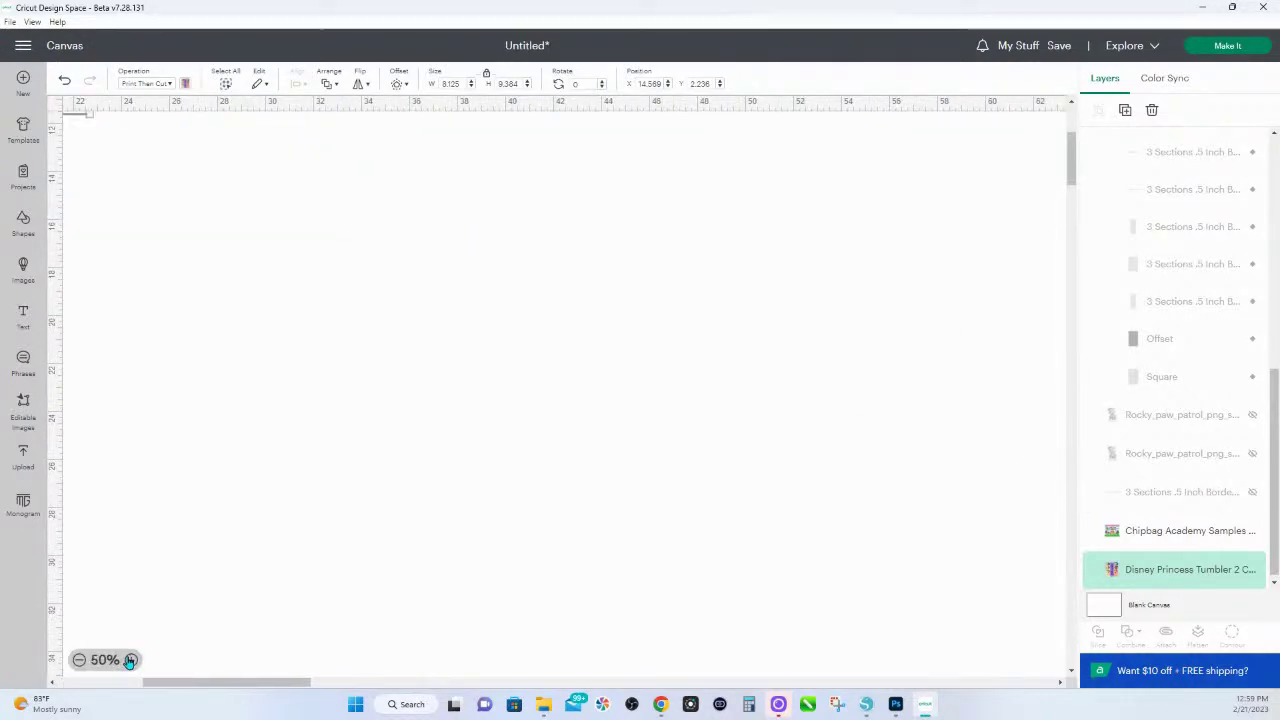
click(129, 660)
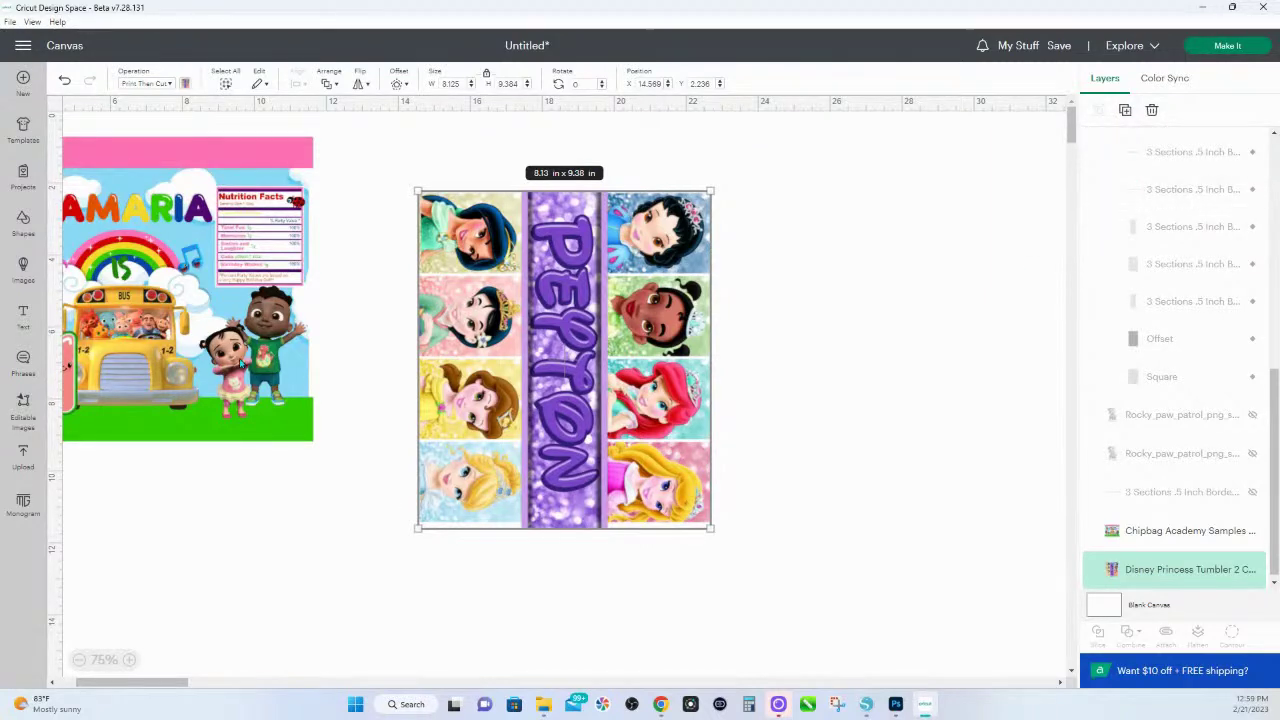
click(368, 330)
key(ctrl+z)
key(ctrl+z)
key(ctrl+z)
key(ctrl+z)
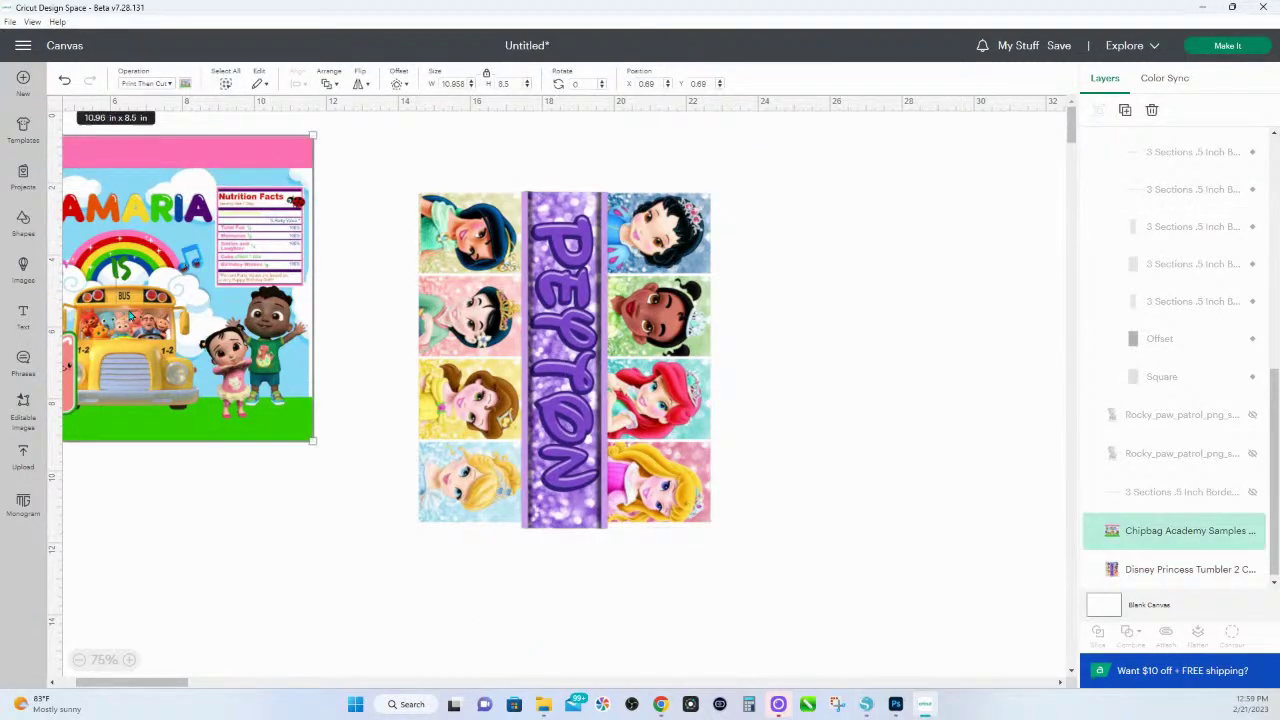
key(ctrl+z)
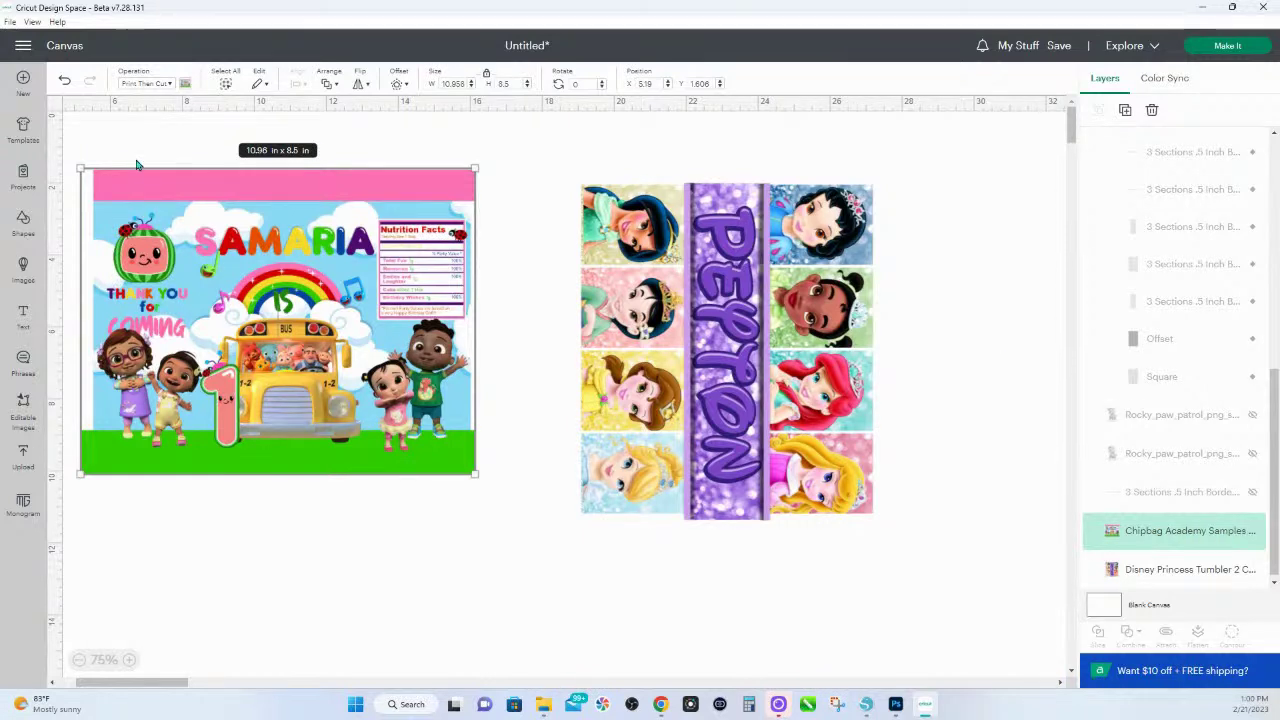
click(24, 47)
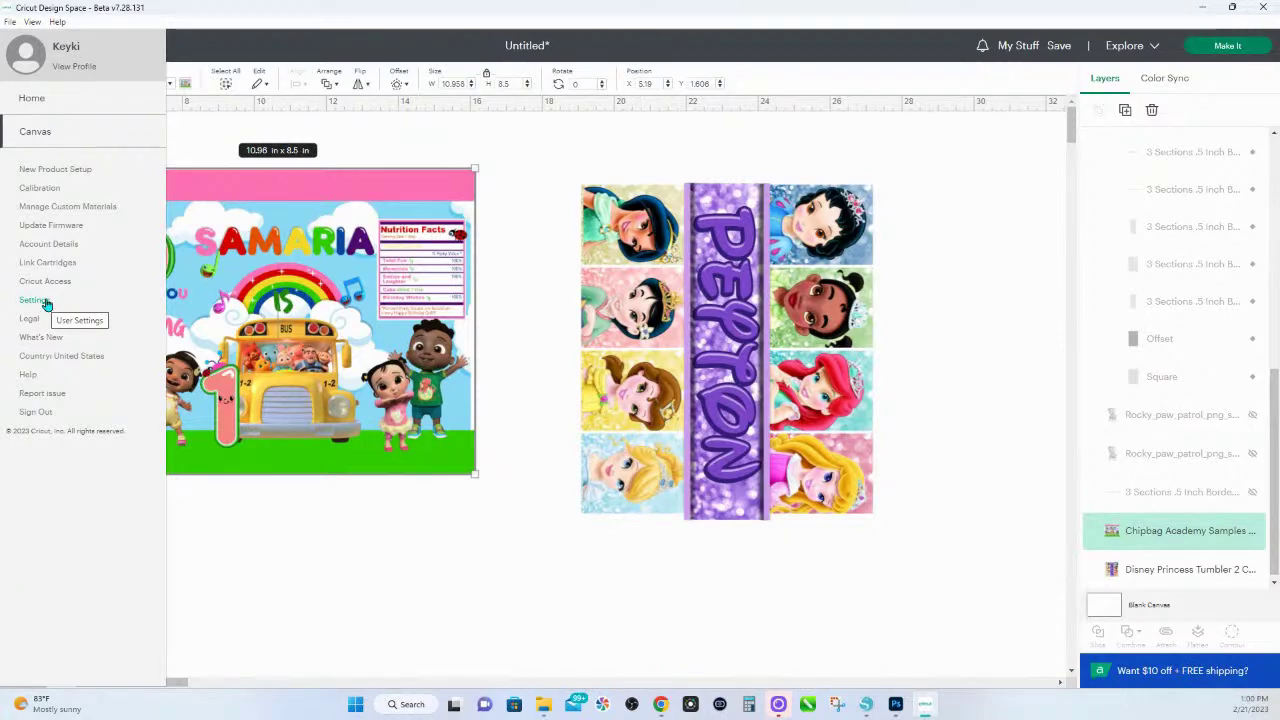
click(56, 208)
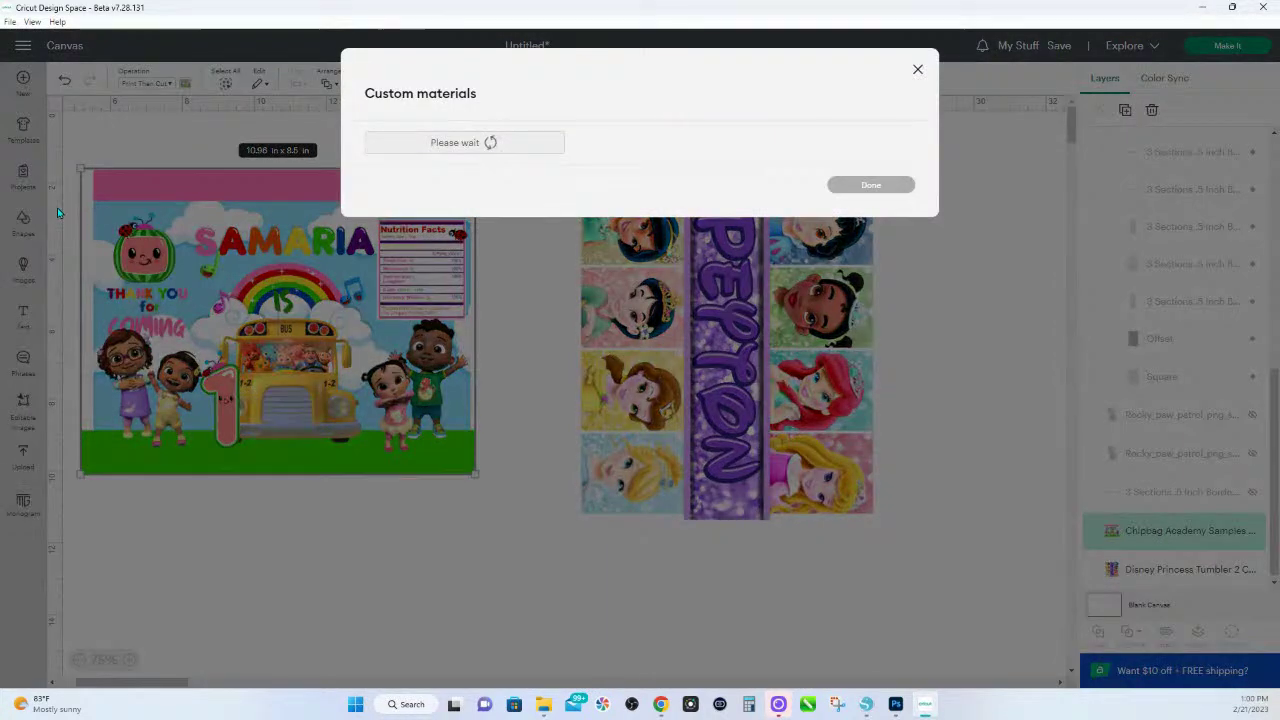
click(918, 72)
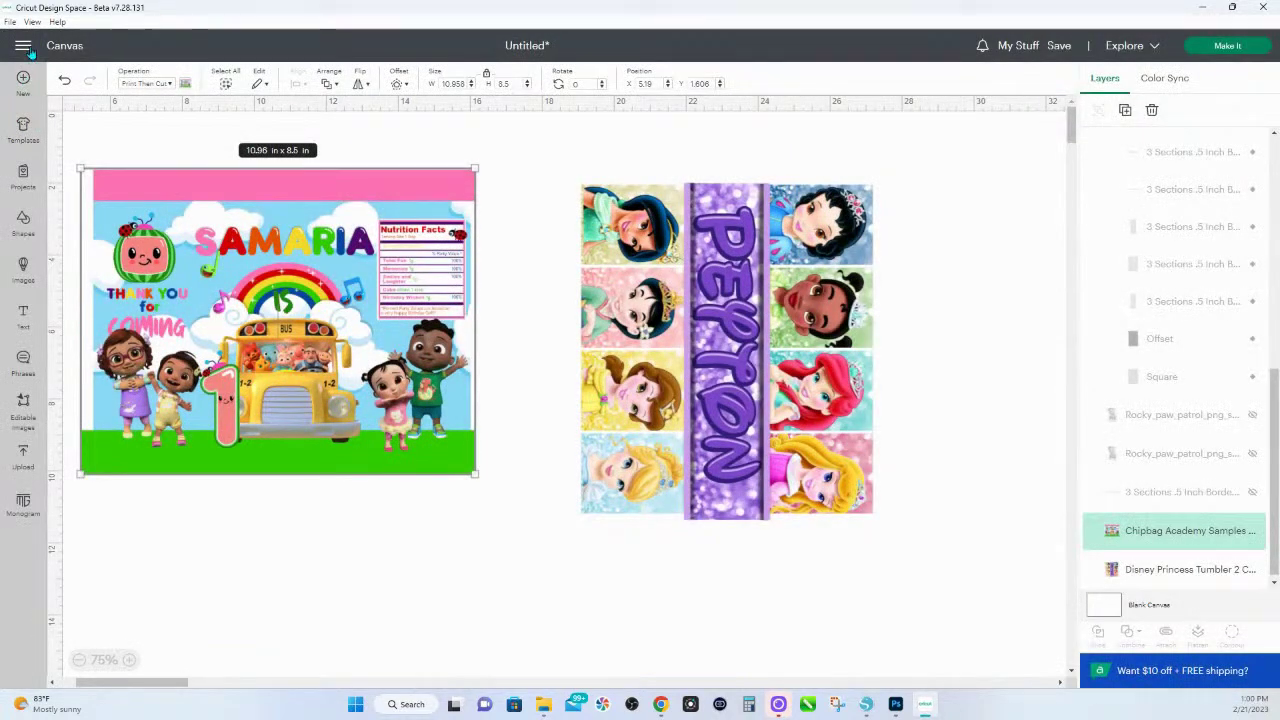
- Set the Print Then Cut page size to 8.5 in x 11 in (Letter) in the Design Space settings and apply it
click(24, 46)
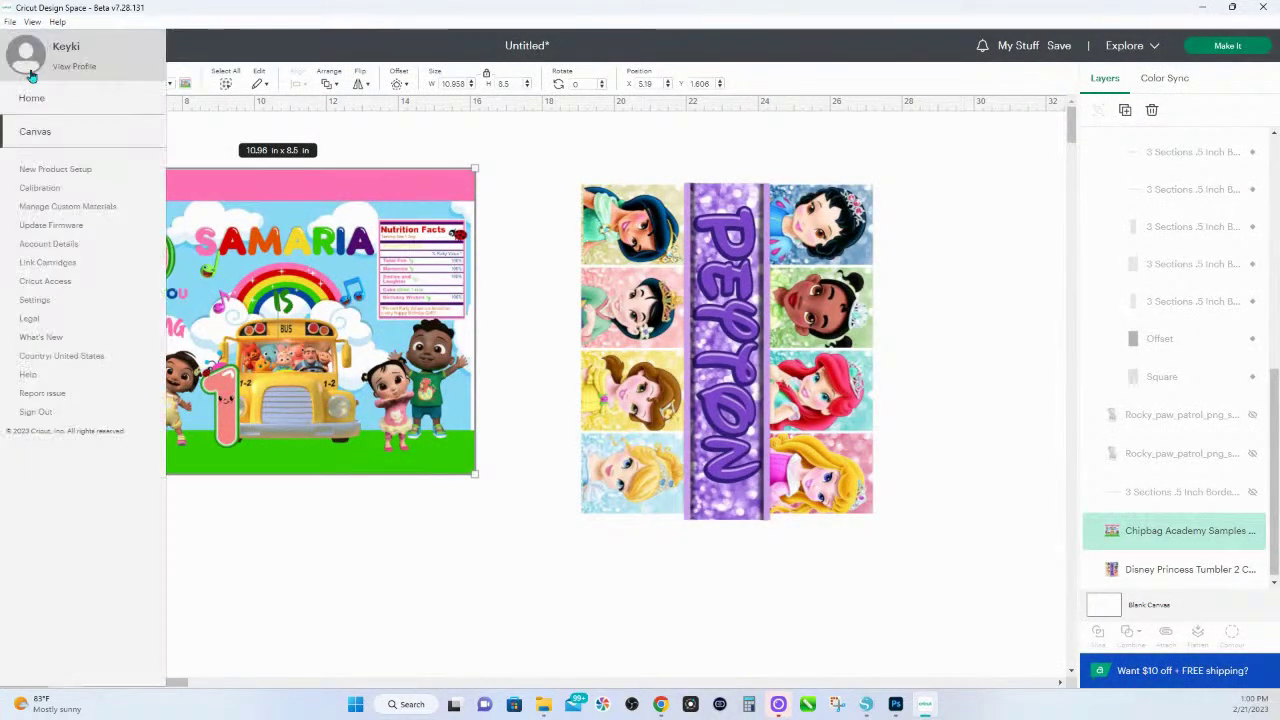
click(34, 300)
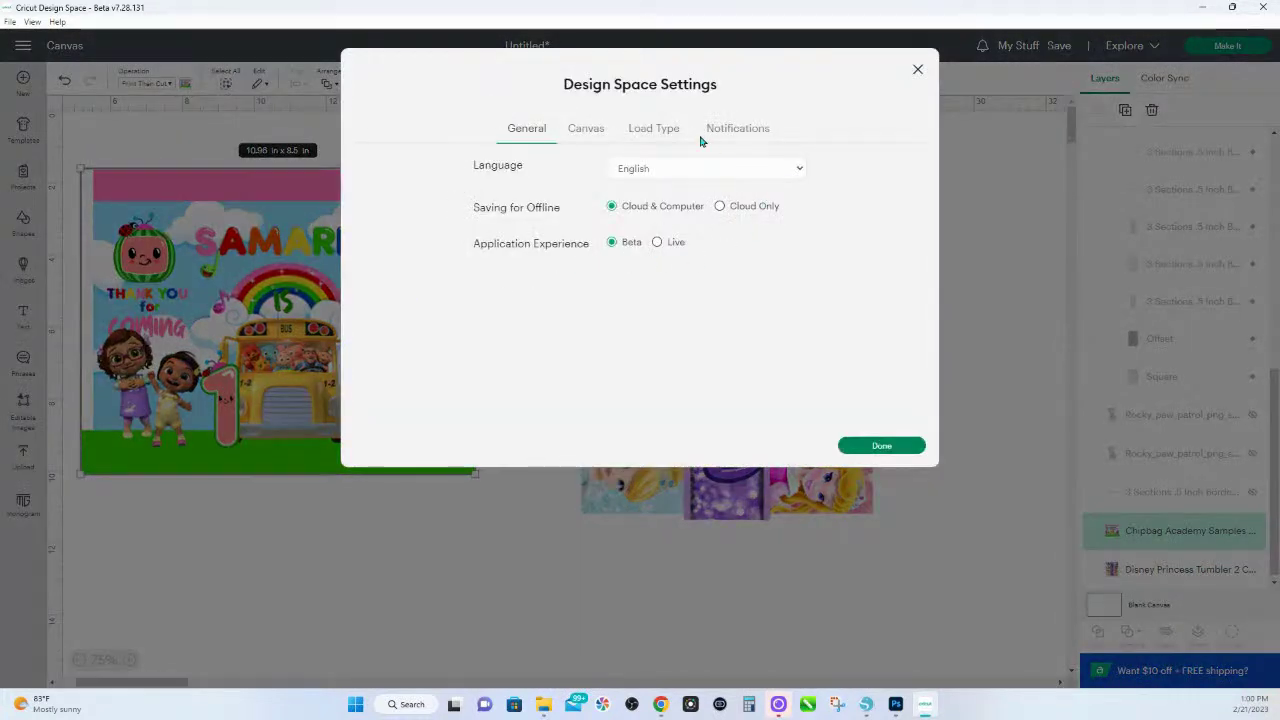
click(588, 136)
click(655, 134)
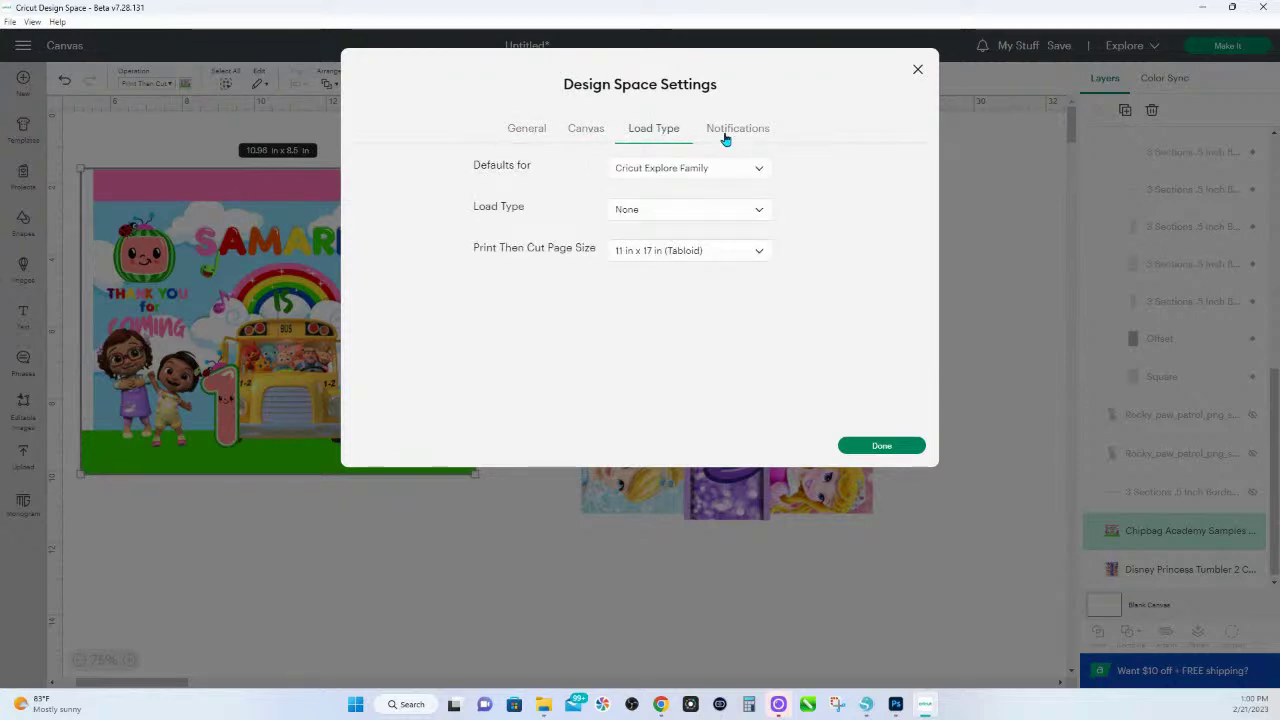
drag(650, 80, 456, 74)
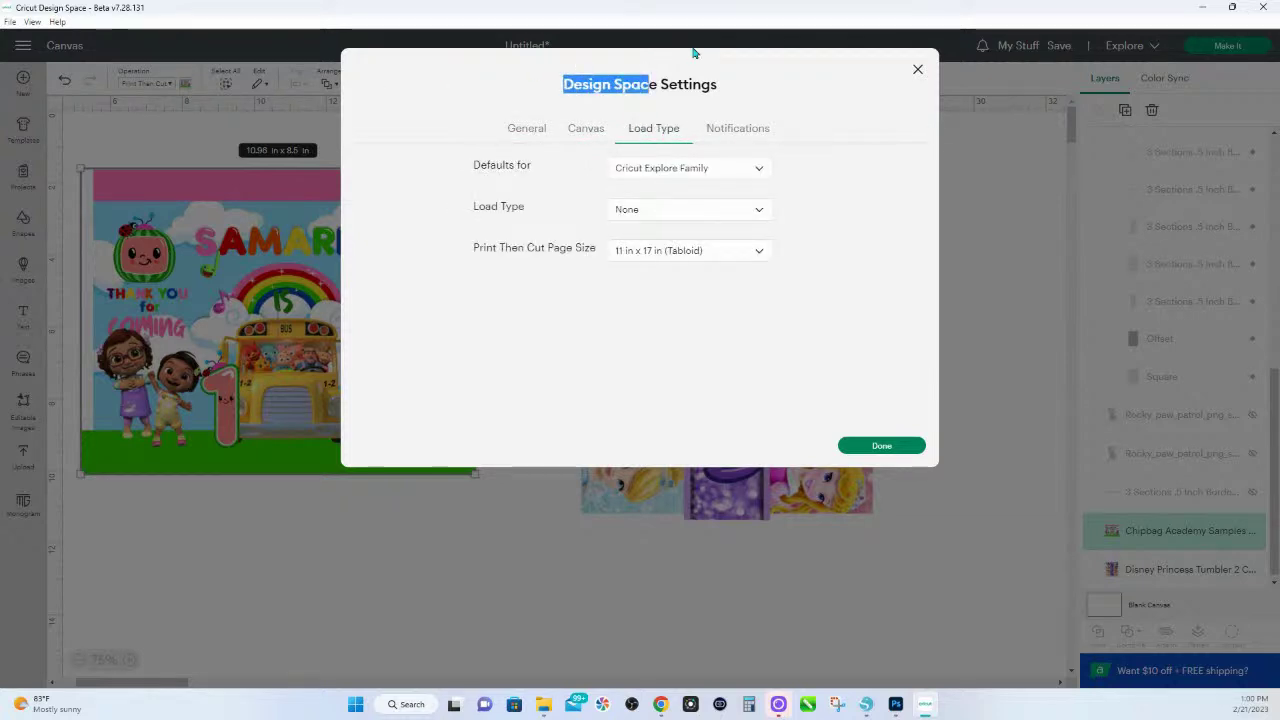
drag(660, 84, 560, 84)
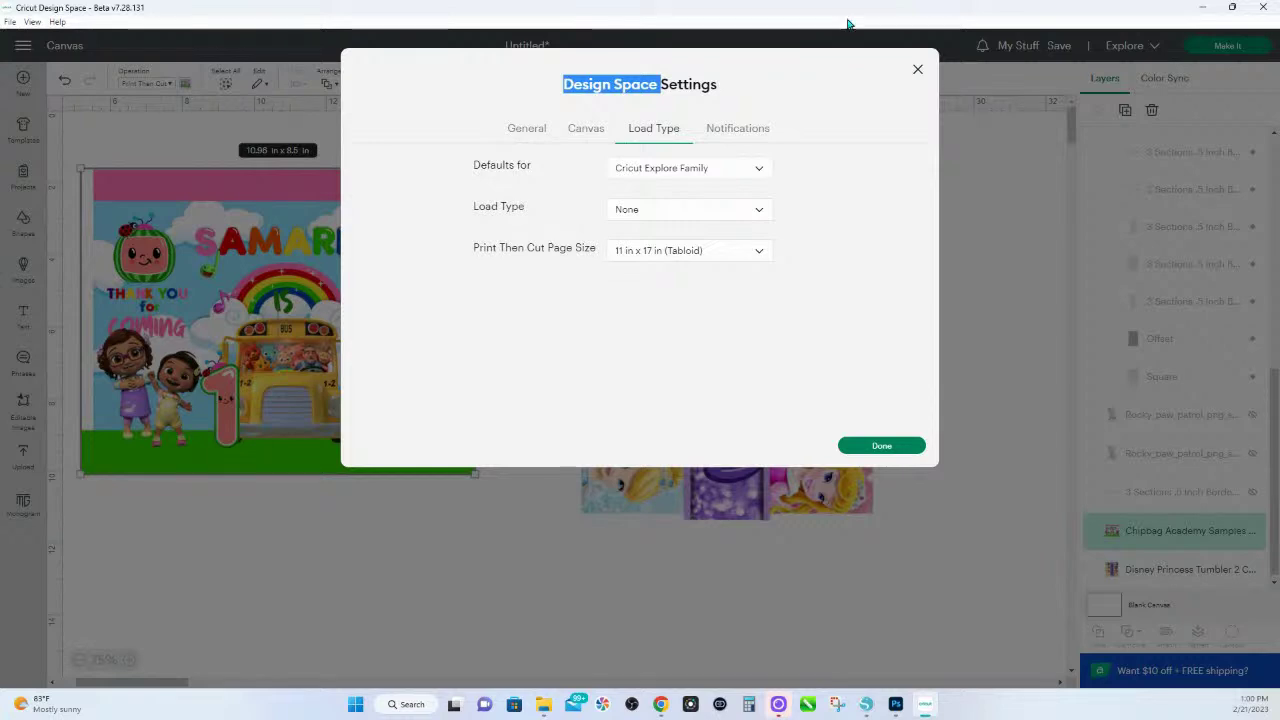
click(688, 258)
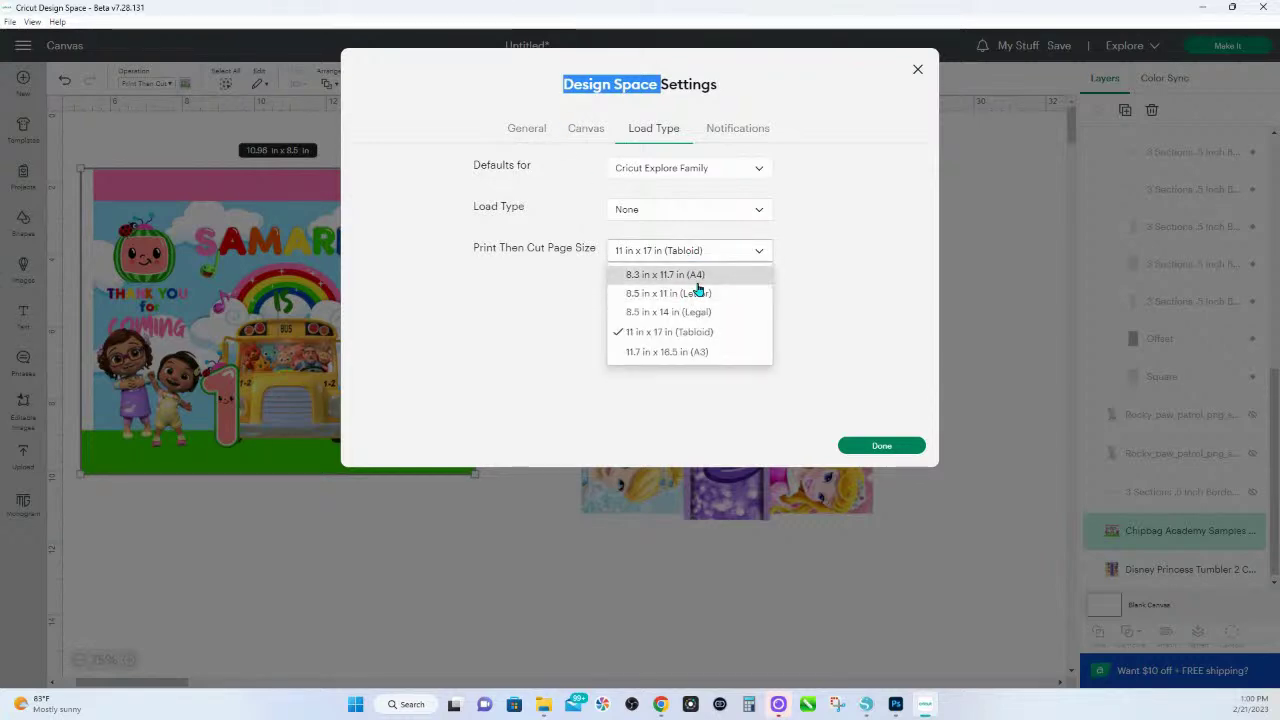
click(694, 292)
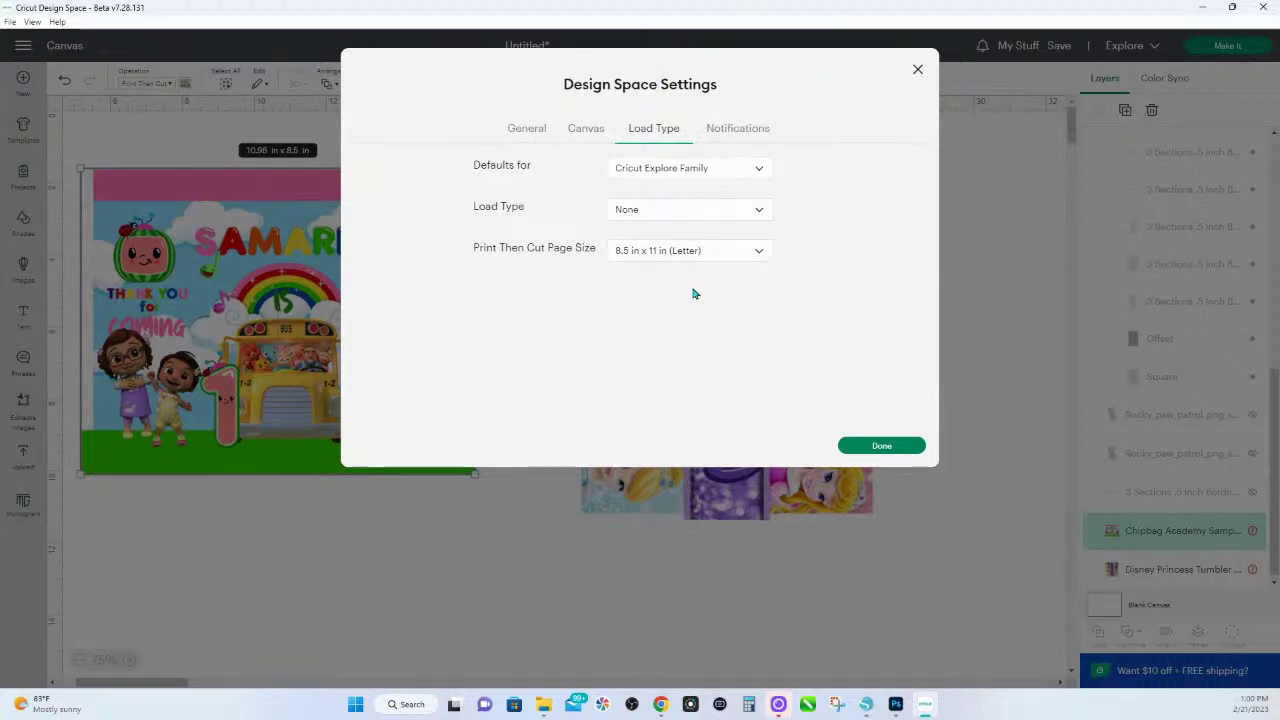
click(885, 447)
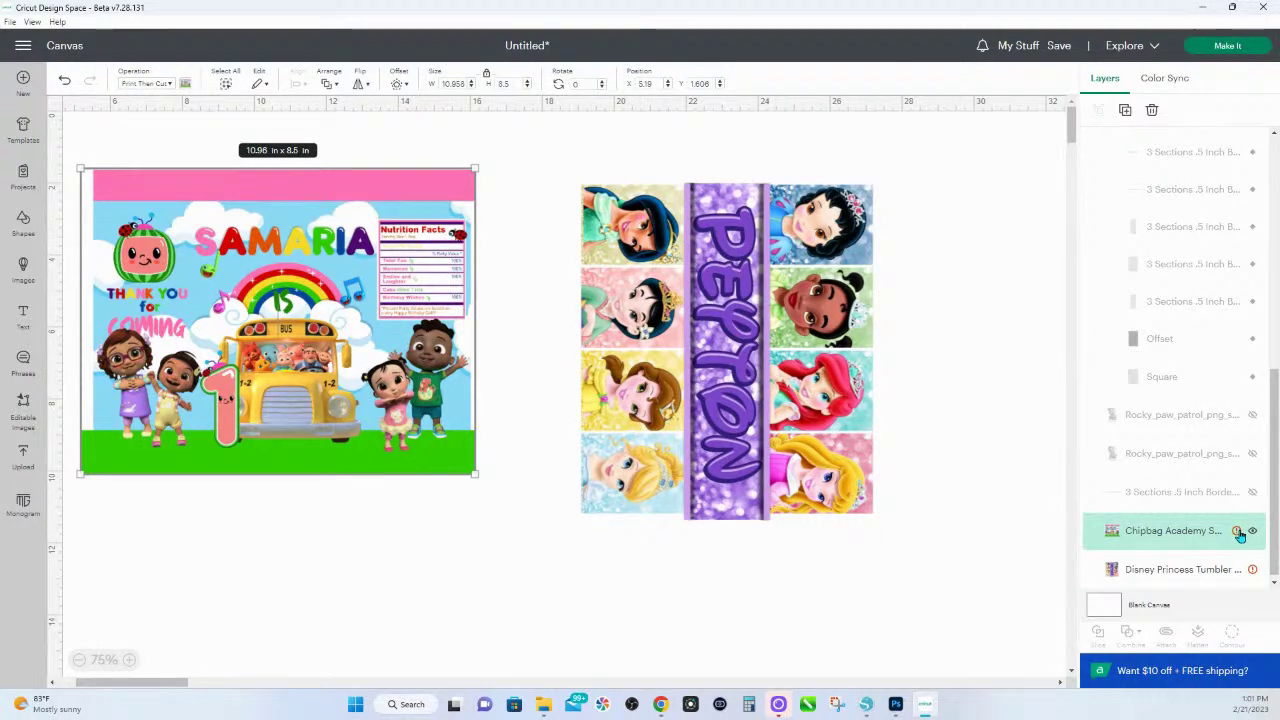
- Check the Chipbag Academy design's size warning and try auto-resizing the image for Letter paper
click(1237, 532)
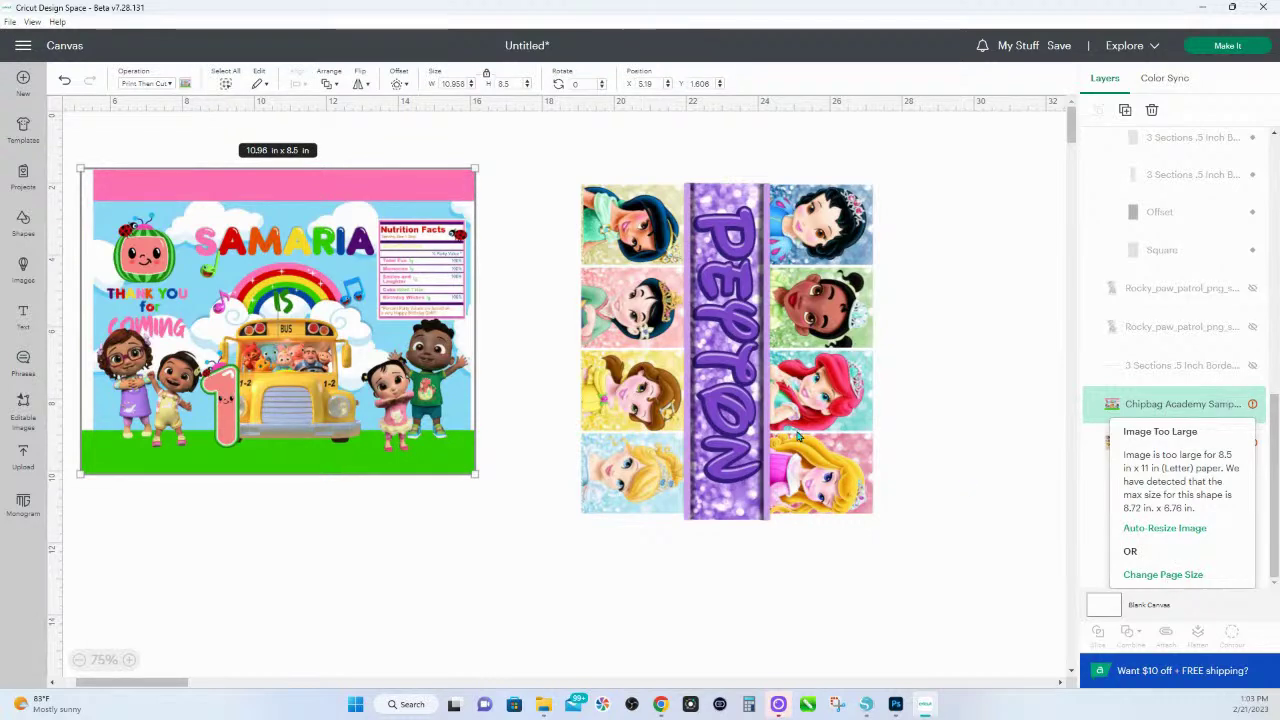
click(1165, 528)
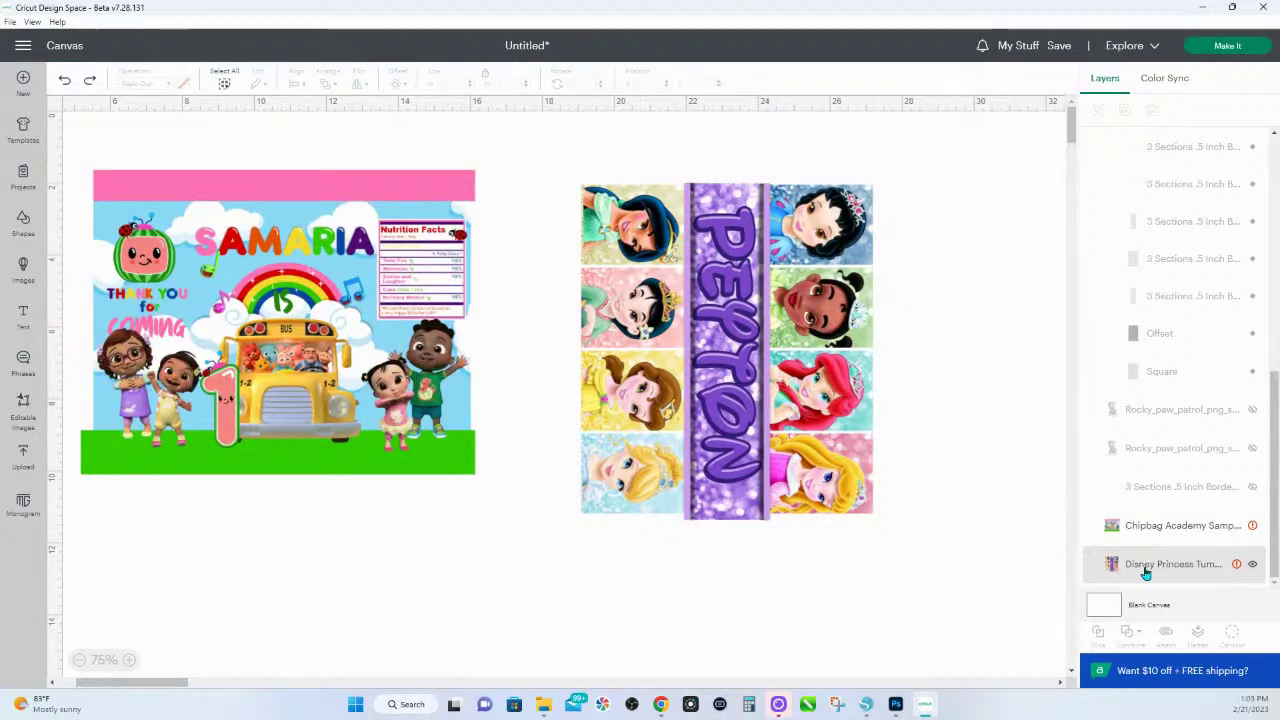
- Check the Disney Princess tumbler design's size warning, then set the Print Then Cut page size to 8.5 in x 14 in (Legal)
click(1236, 565)
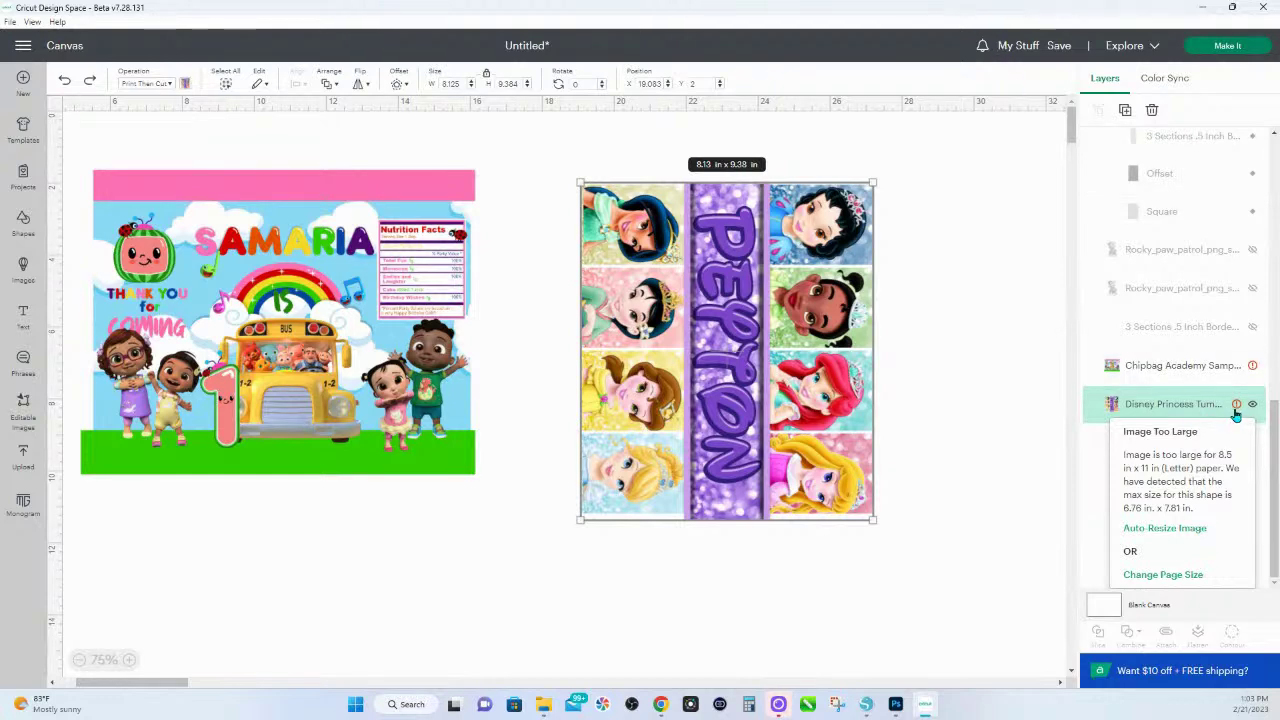
click(1160, 576)
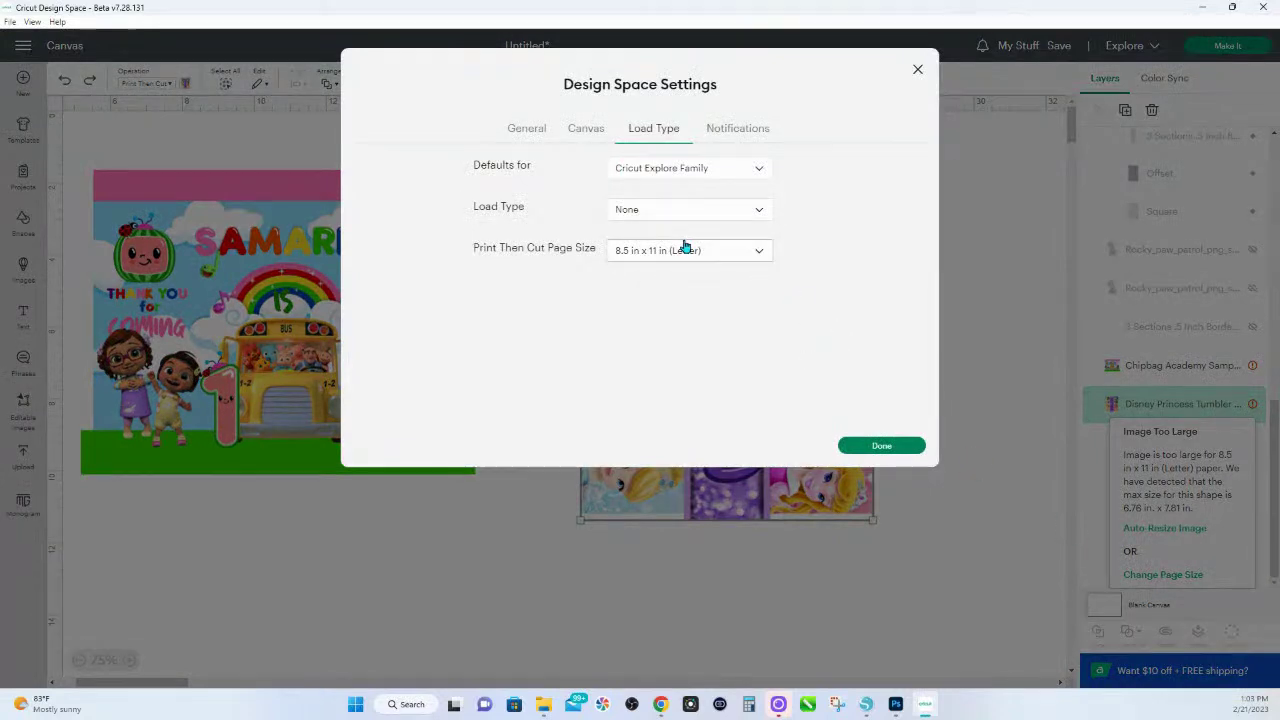
click(686, 250)
click(703, 314)
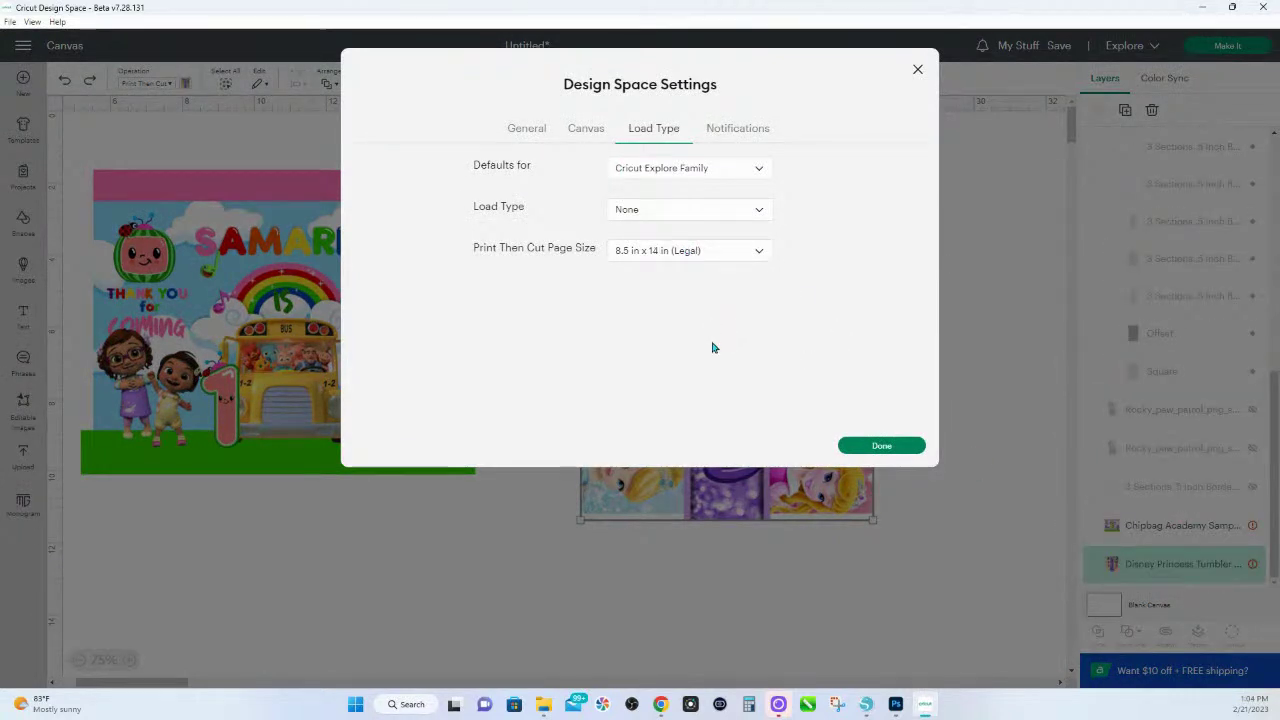
click(866, 450)
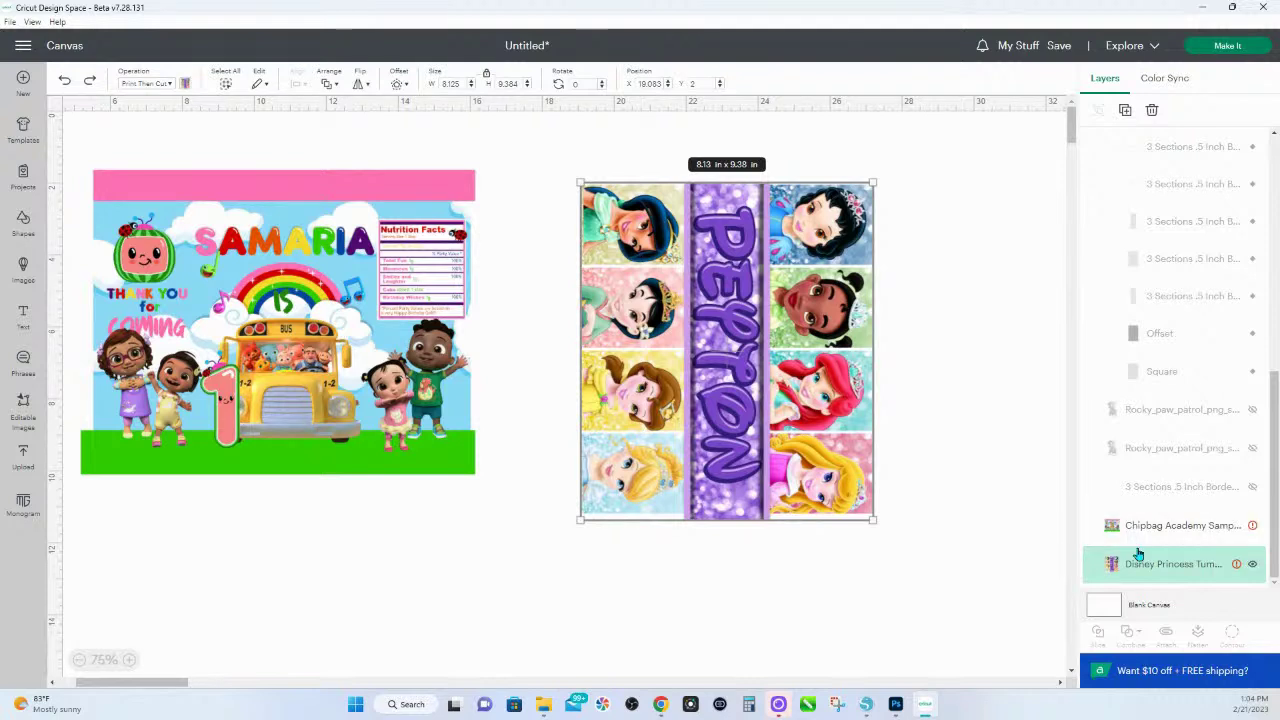
- Check the Disney Princess design's size warning for Legal paper, then set the Print Then Cut page size to 11 in x 17 in (Tabloid)
click(1236, 567)
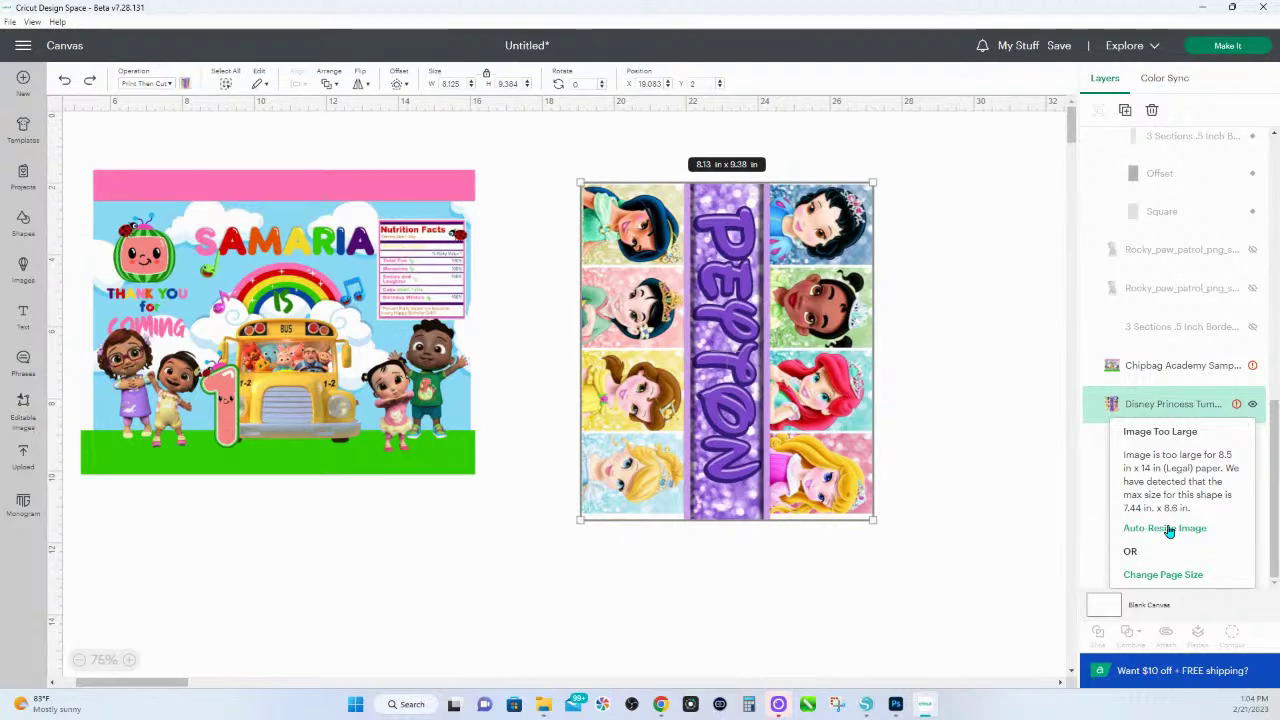
click(1176, 577)
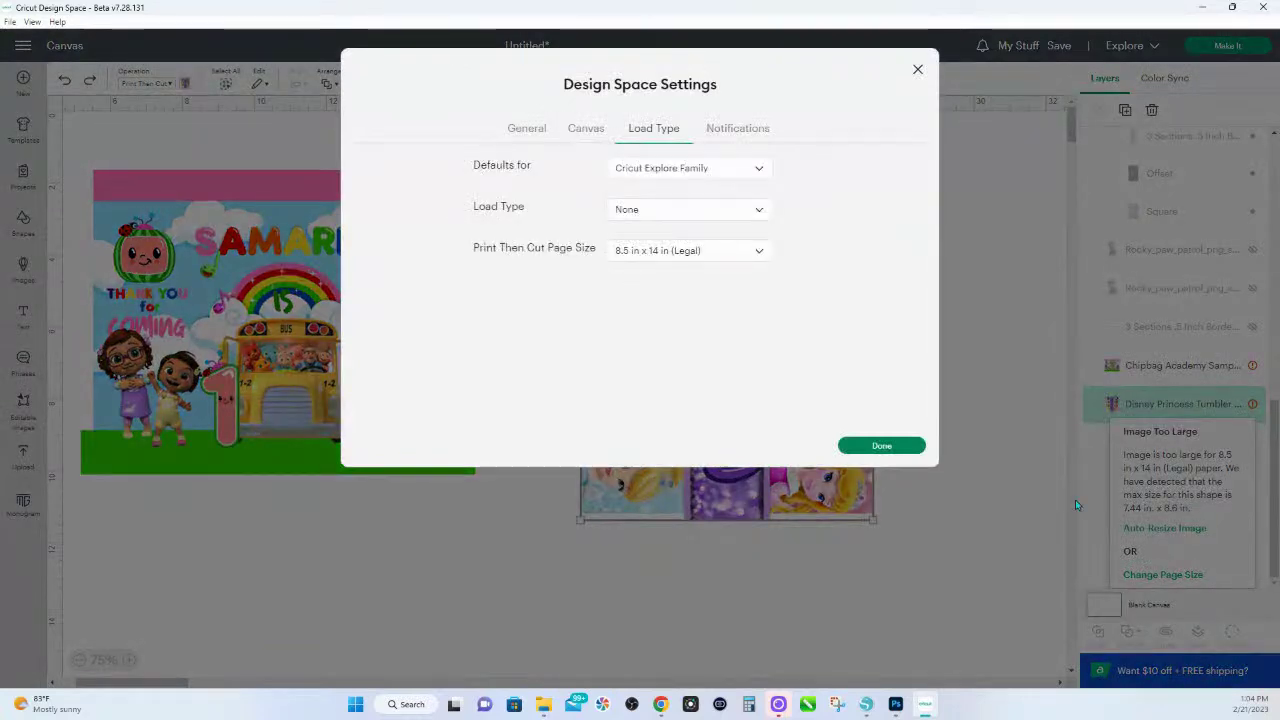
click(686, 254)
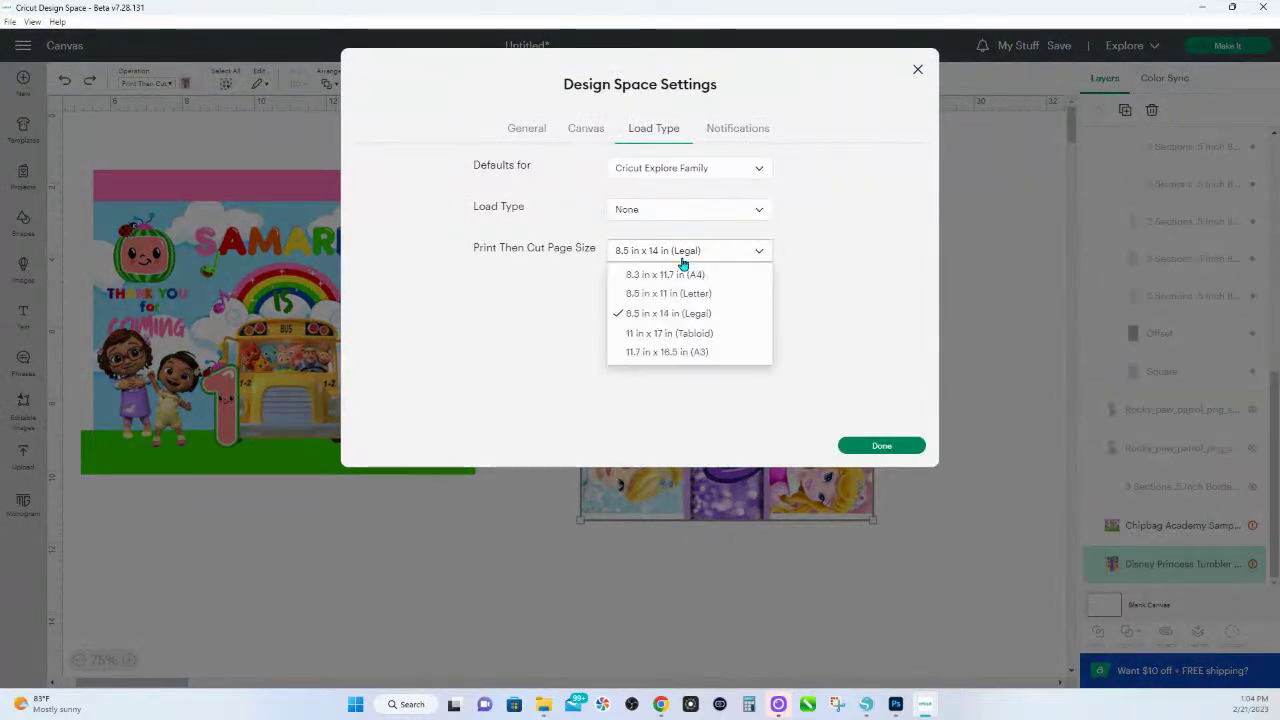
click(664, 336)
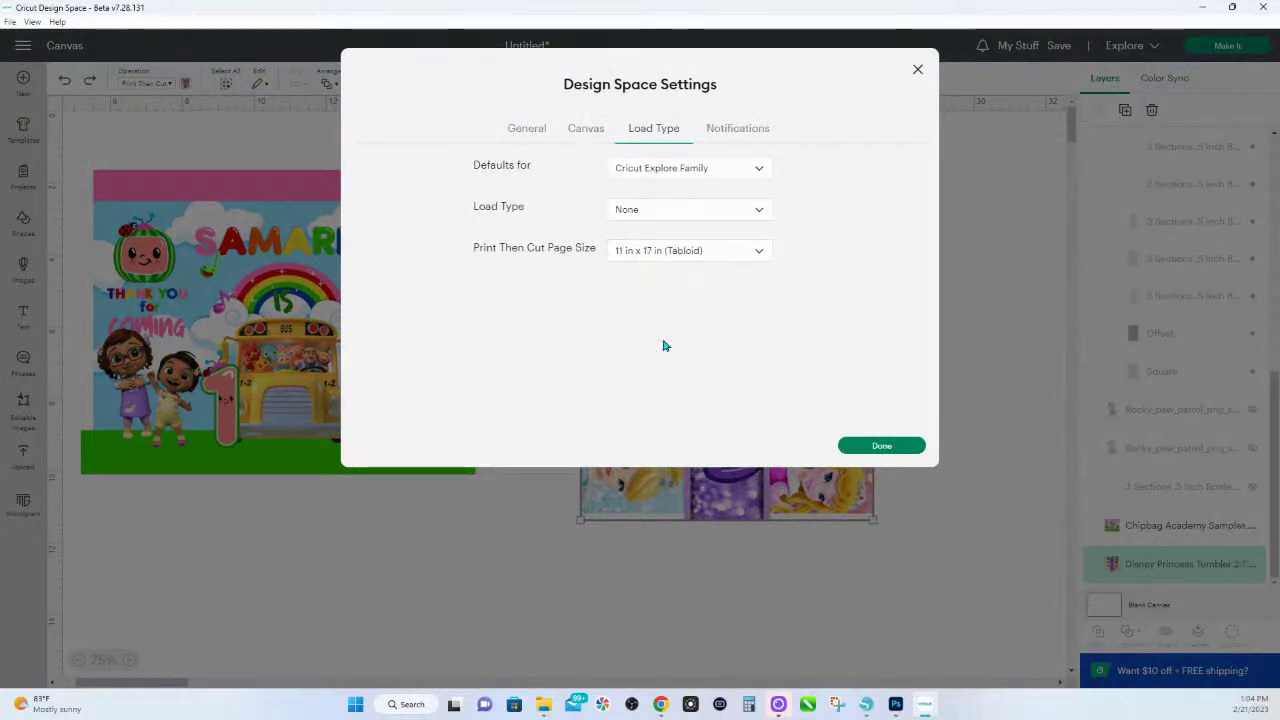
click(879, 445)
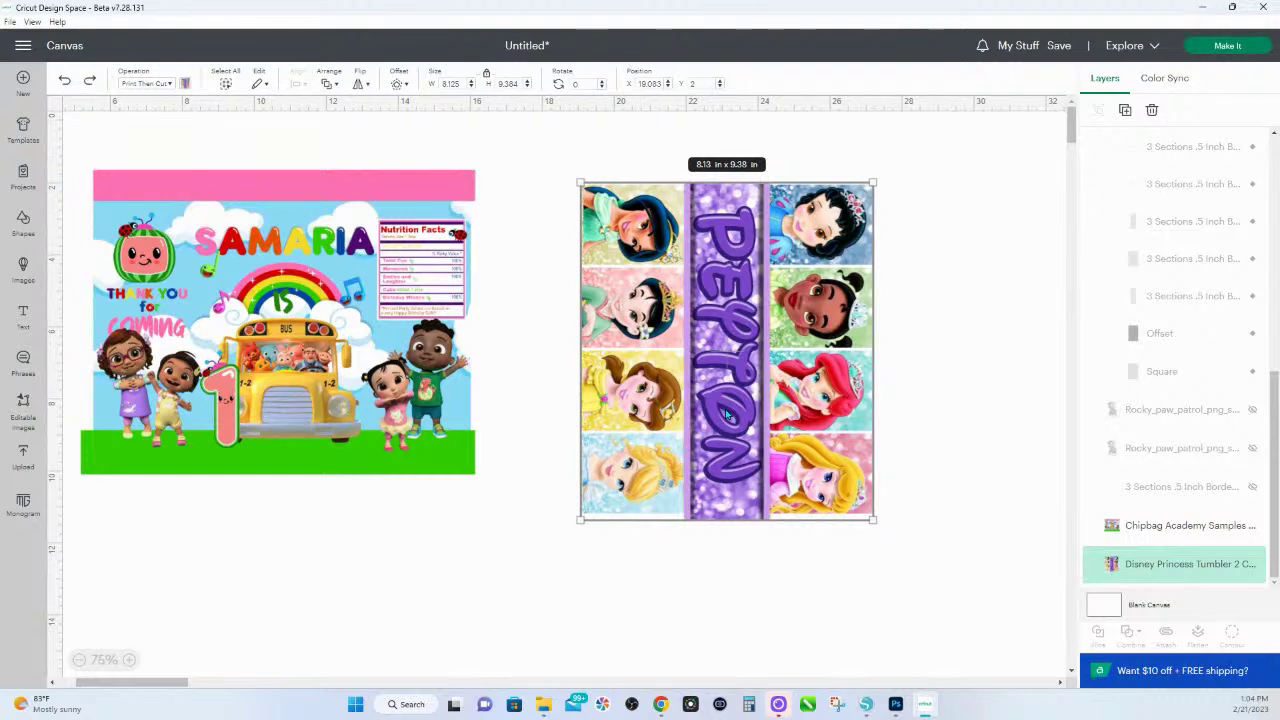
- Unhide the group containing the Chase image, panels and border shapes, and ungroup it
scroll(1160, 310, up, 5)
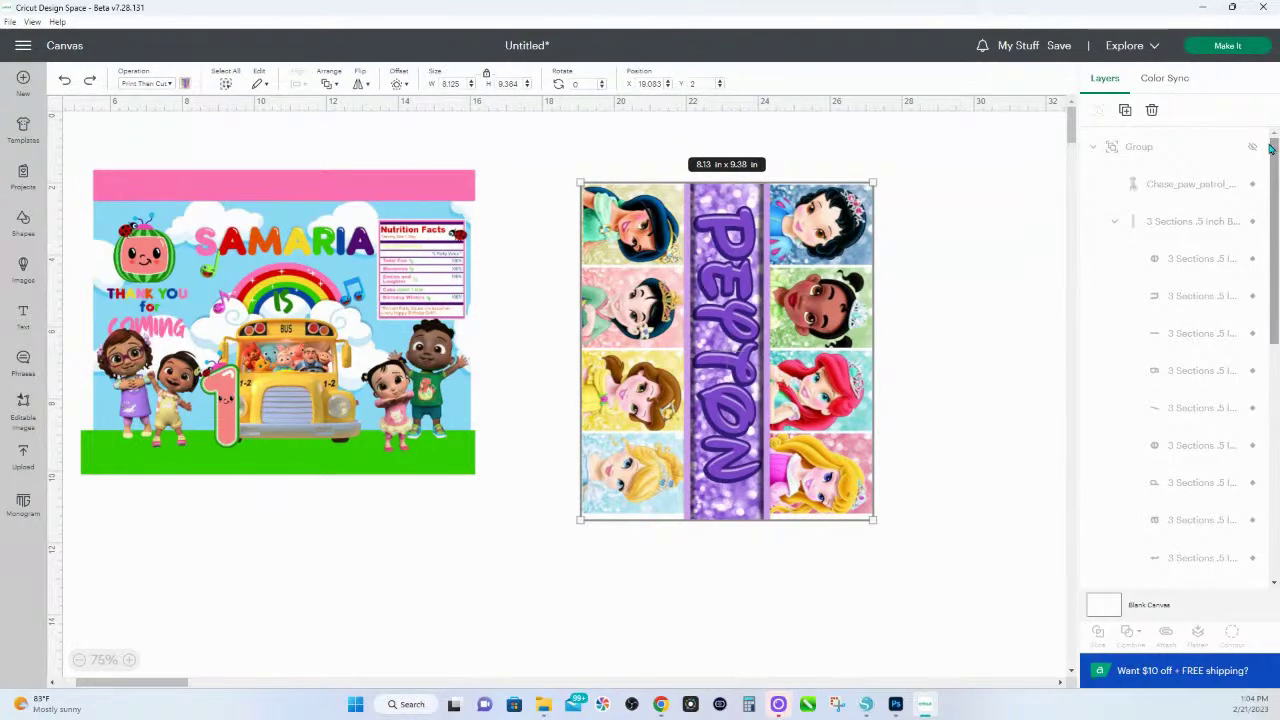
click(1253, 149)
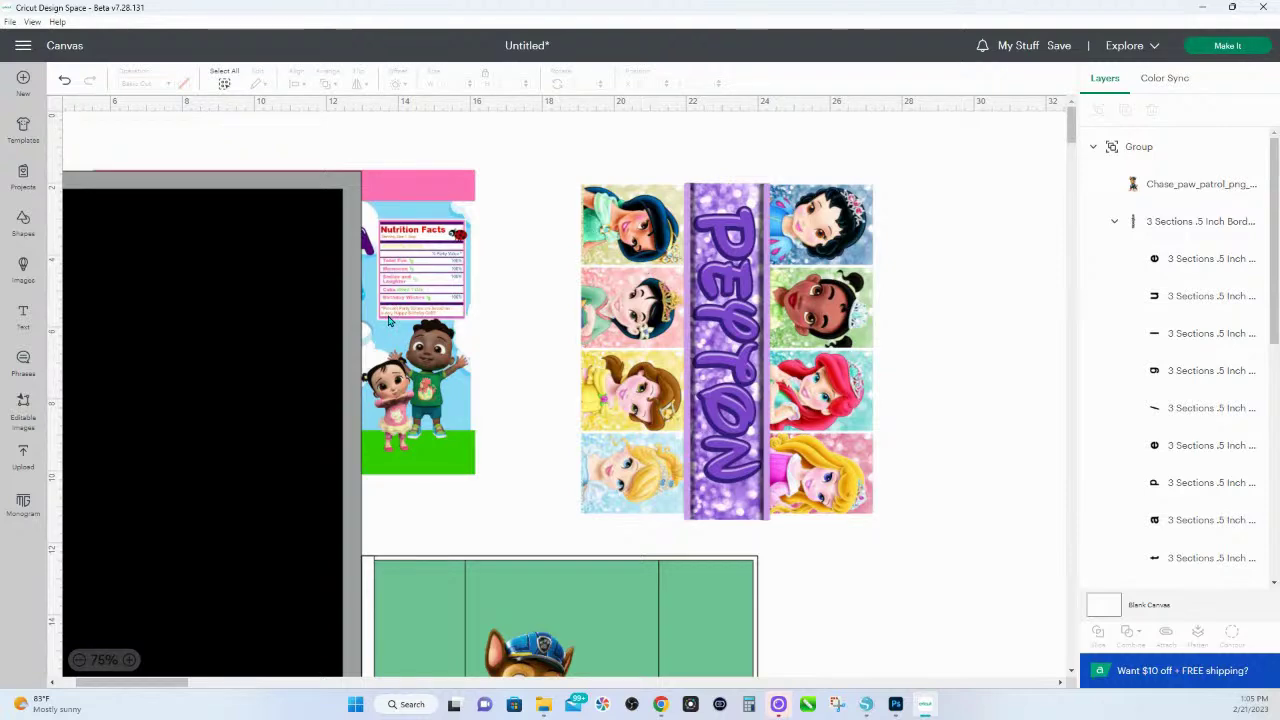
scroll(421, 288, down, 3)
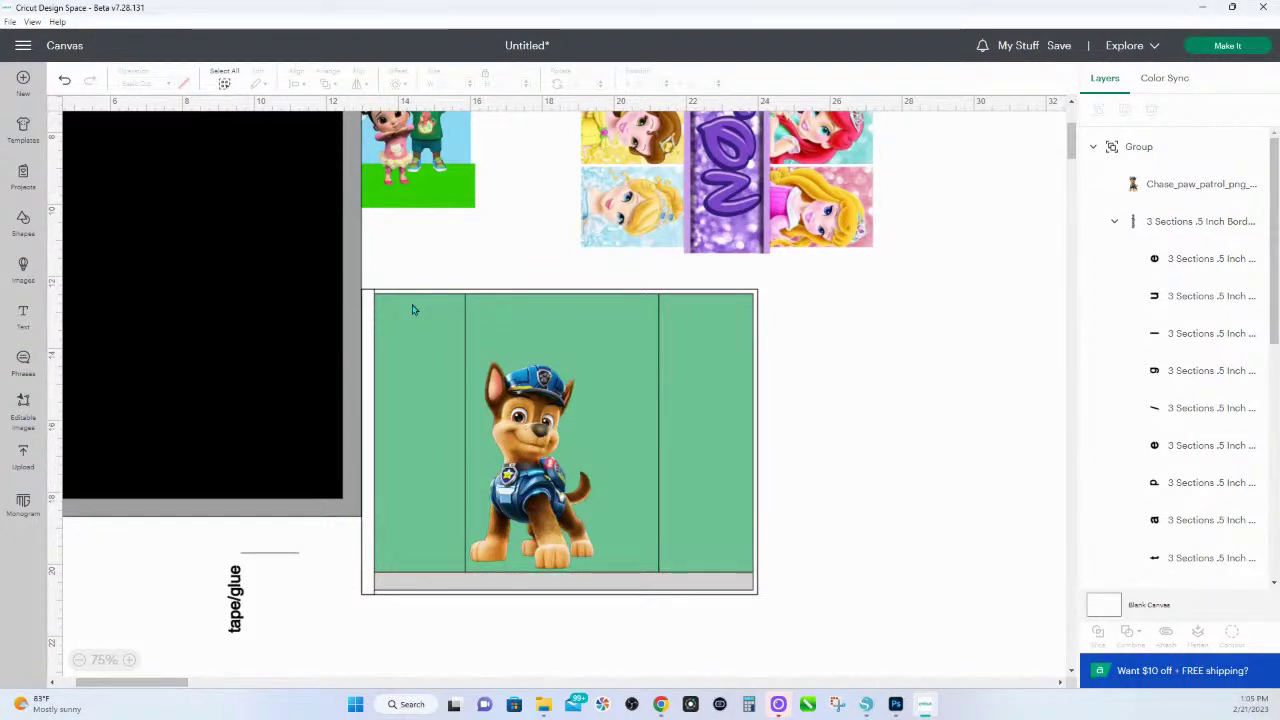
scroll(334, 226, up, 3)
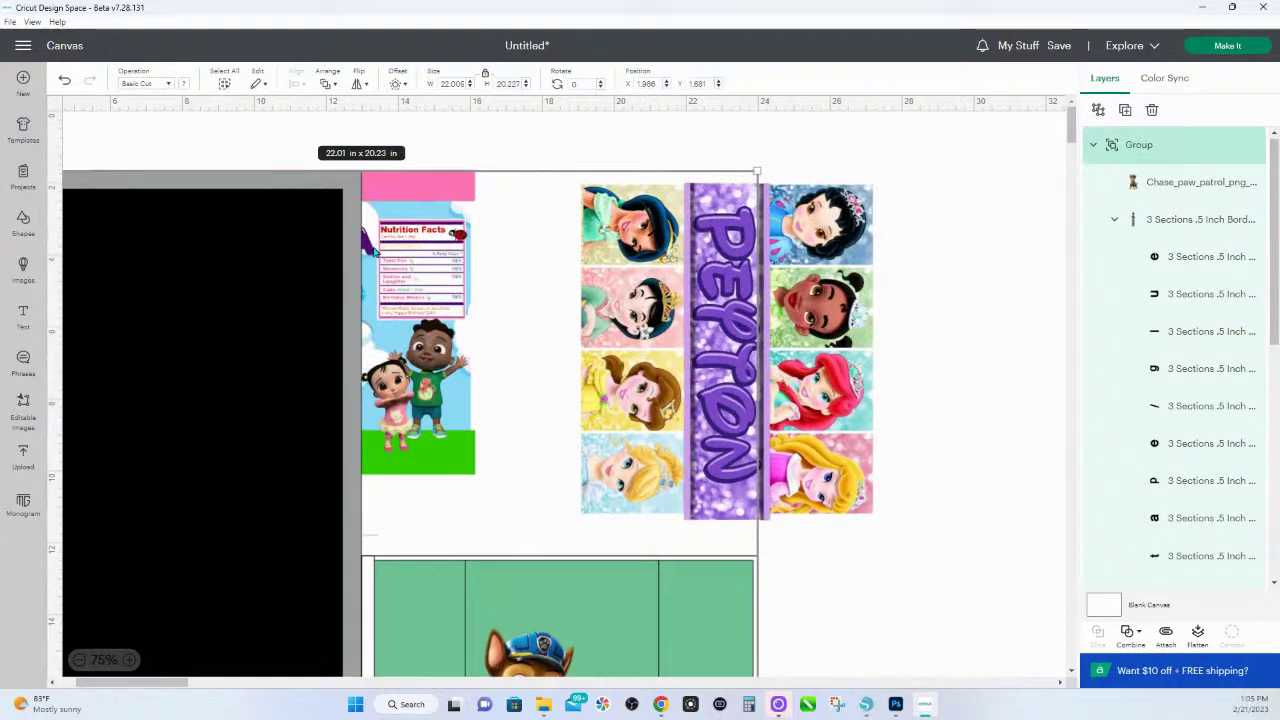
scroll(246, 543, down, 2)
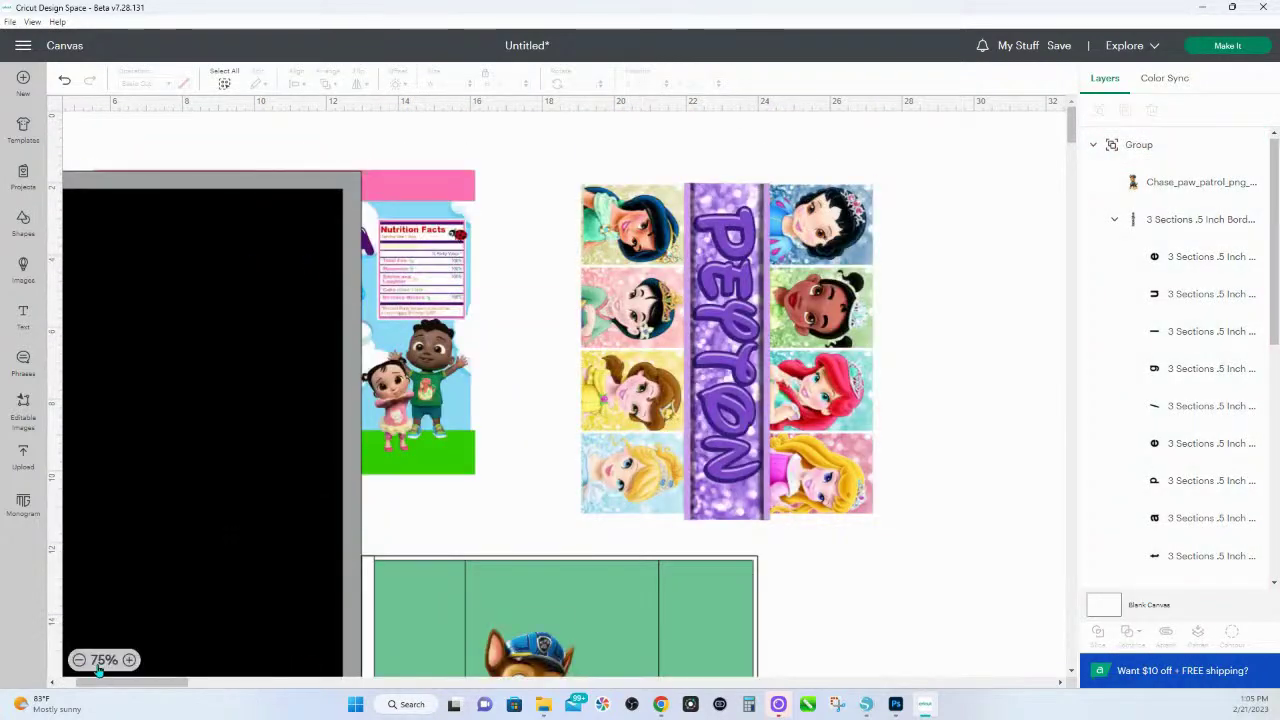
click(289, 463)
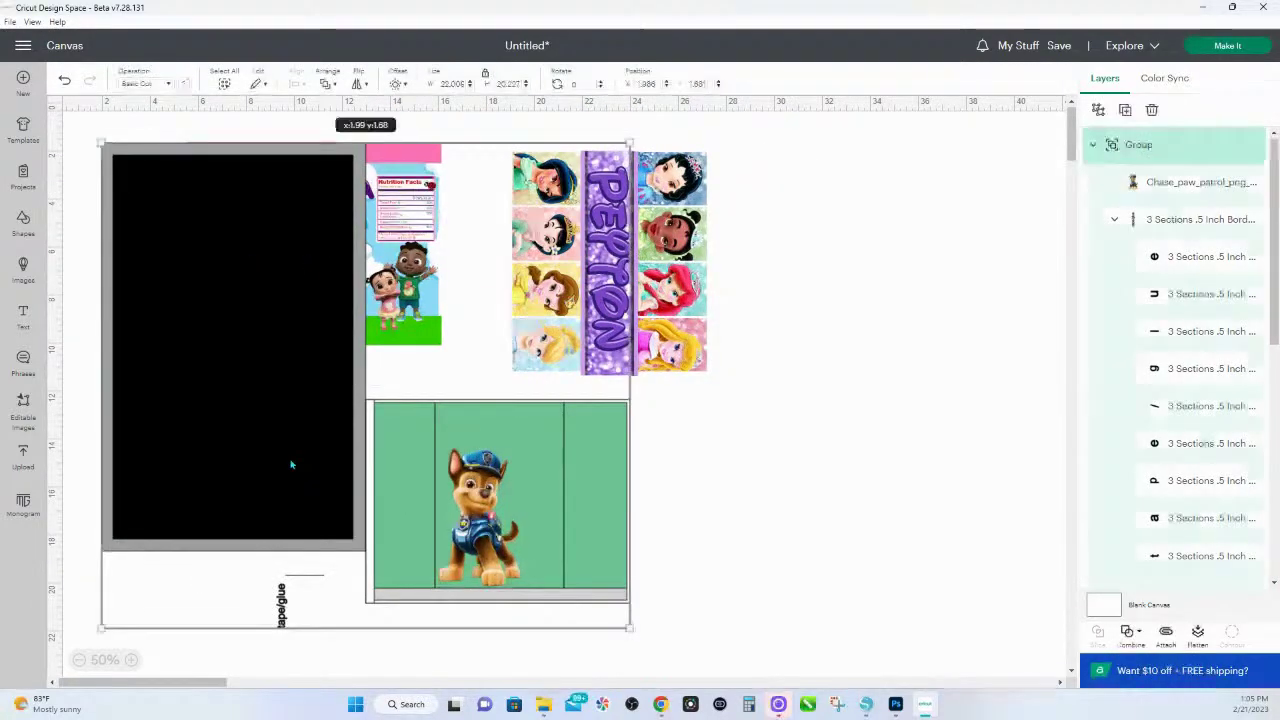
right_click(289, 463)
click(320, 76)
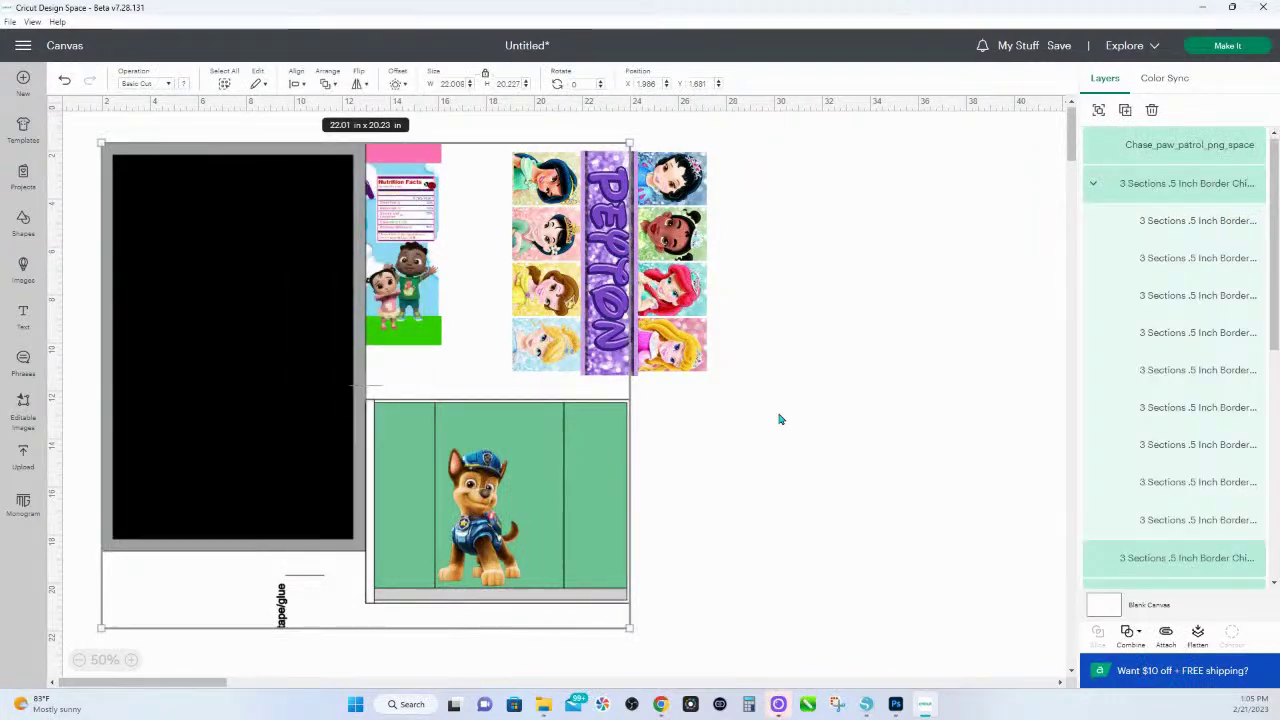
click(777, 420)
- Select the black 10 x 16 in offset together with the grey square and move both away from the designs
click(273, 289)
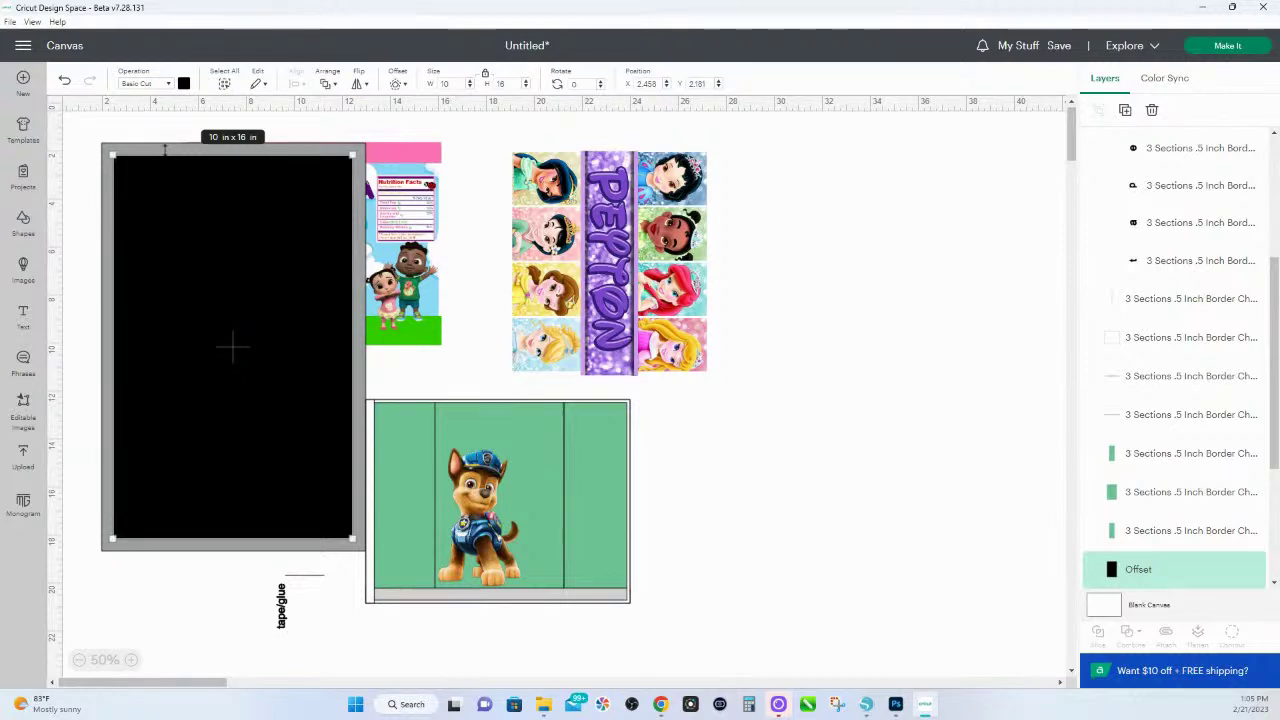
click(757, 211)
click(309, 223)
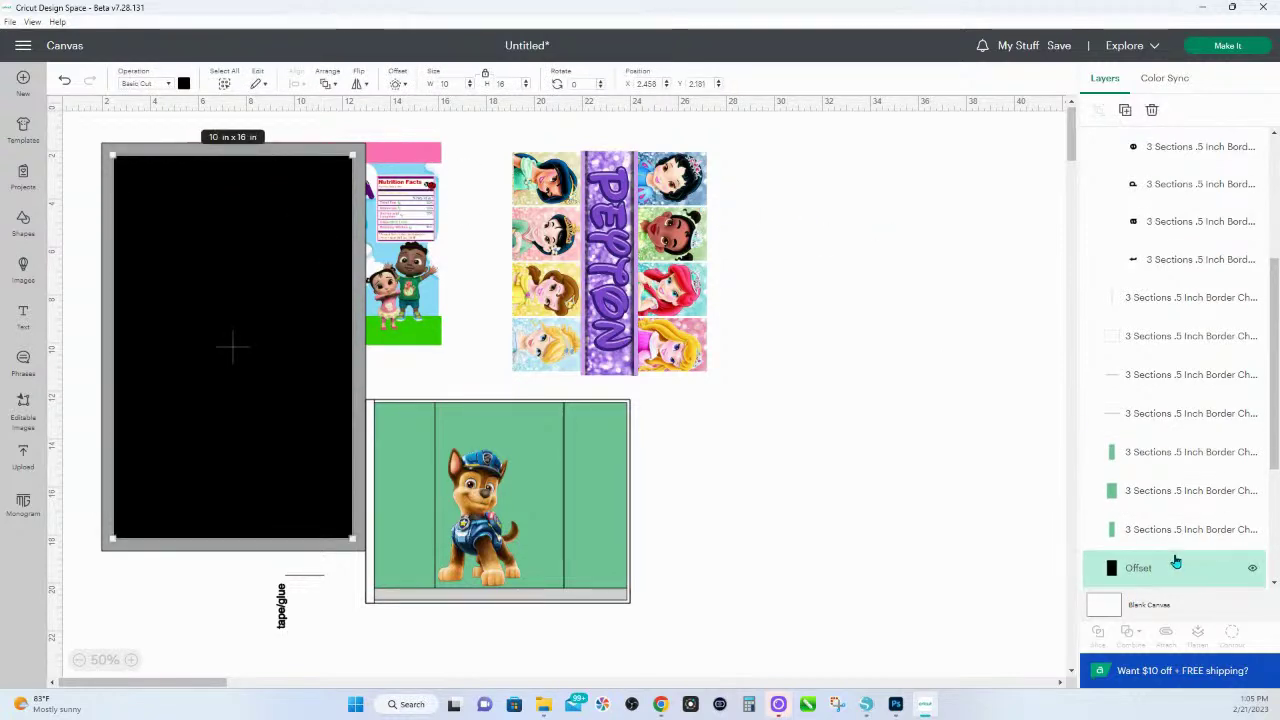
scroll(1100, 550, down, 3)
shift+click(1145, 480)
drag(232, 347, 1023, 390)
- Move the remaining designs down the canvas and bring the offset and square pair back, with the square at about X 3.375, Y 1.625 in
drag(737, 621, 117, 140)
drag(443, 380, 555, 705)
drag(783, 280, 951, 363)
drag(951, 363, 220, 309)
click(449, 285)
click(393, 152)
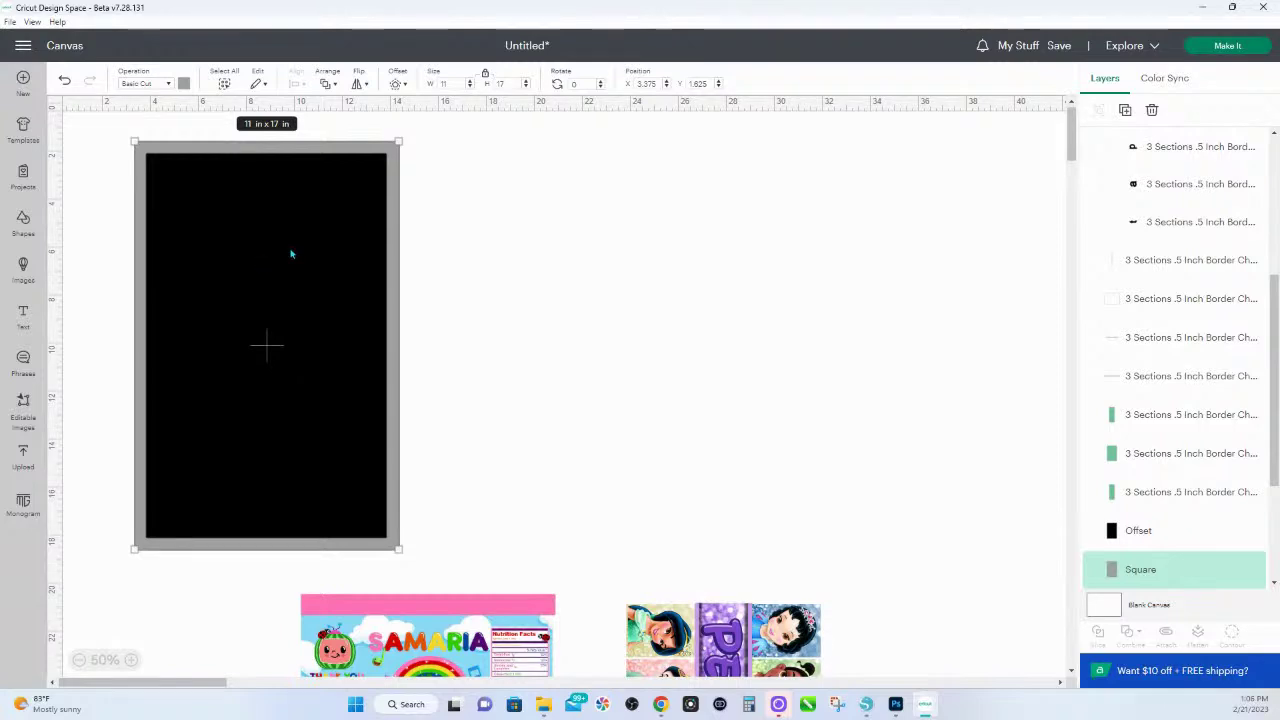
- Move the black 10 x 16 in offset off the grey square and place the square at about X 2.264, Y 1.514 in
click(471, 202)
click(321, 140)
drag(239, 214, 521, 212)
click(380, 283)
drag(380, 283, 1100, 298)
drag(638, 202, 294, 197)
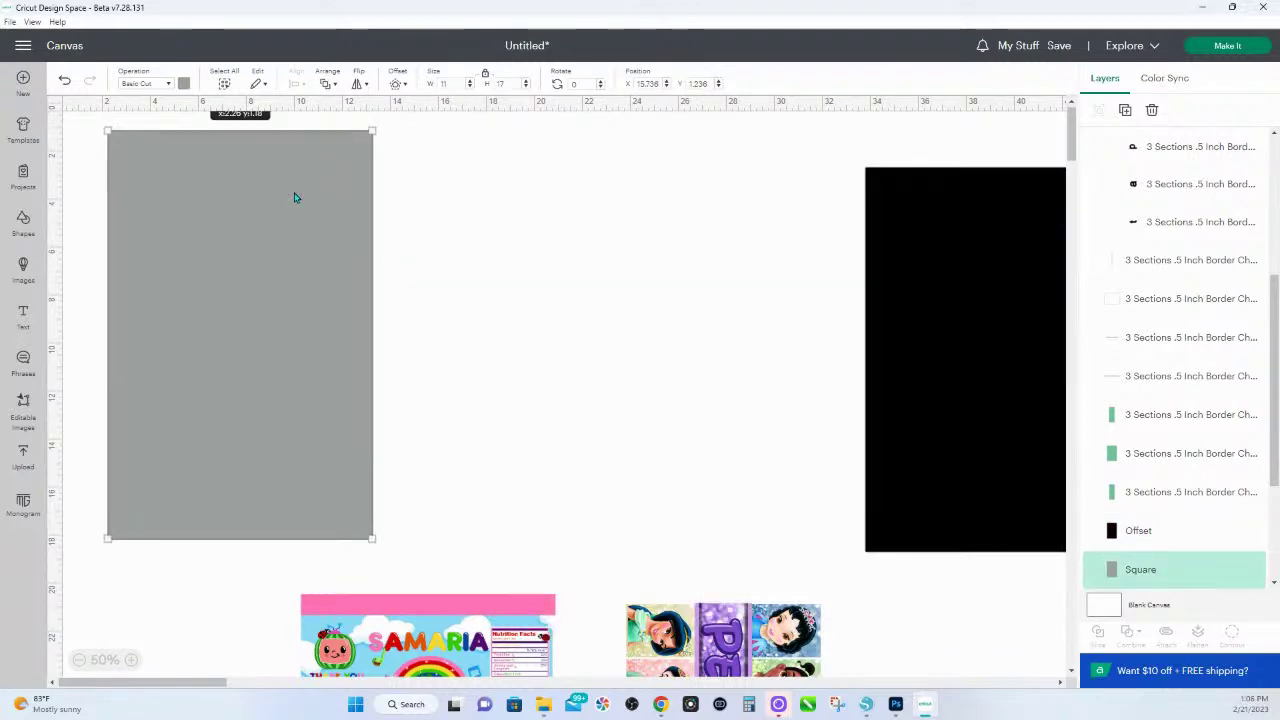
- Create a -1 in offset inside the grey 11 x 17 in square
click(398, 84)
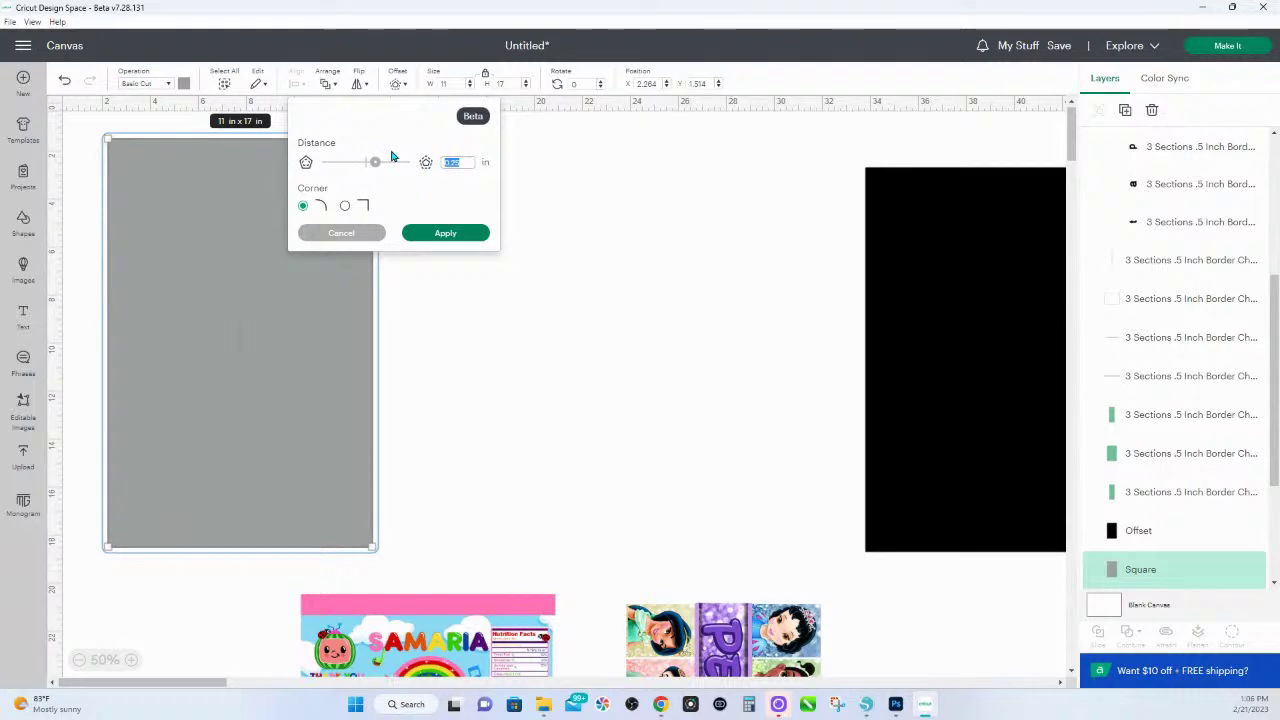
text(1)
key(Return)
click(468, 238)
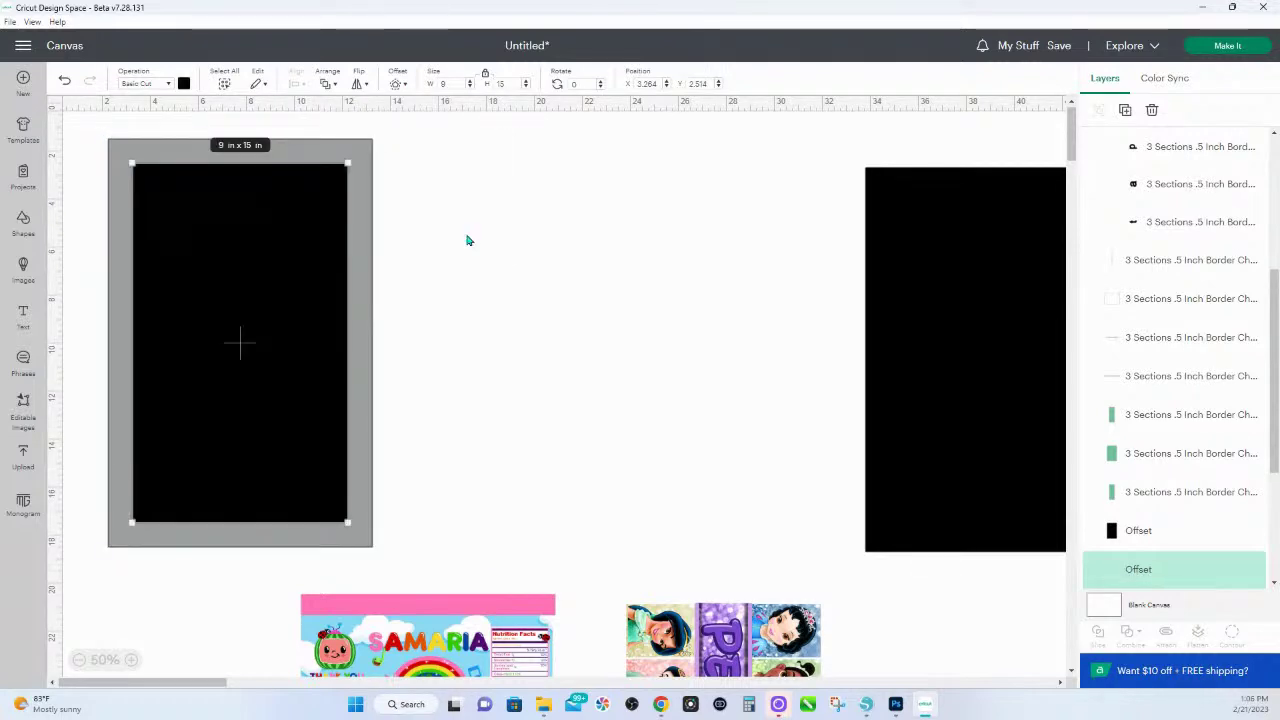
- Create another inward offset of the grey 11 x 17 in square at a distance of -.75 in
click(355, 160)
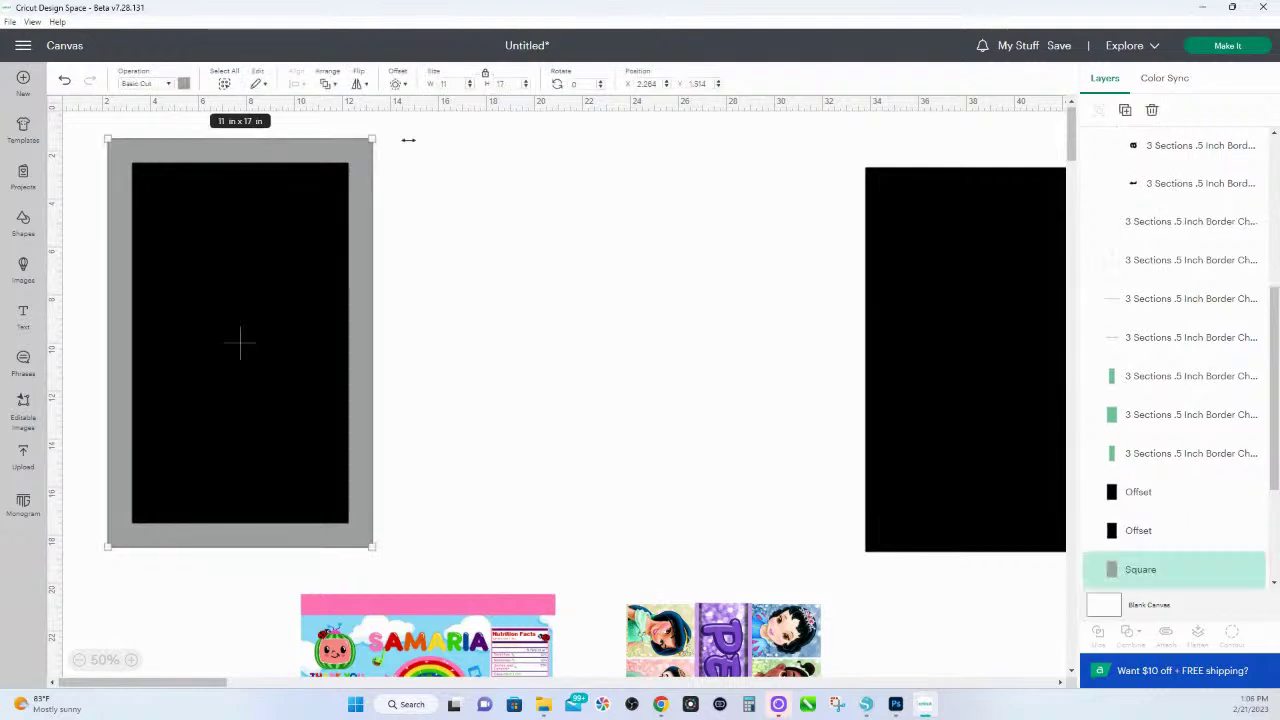
click(396, 84)
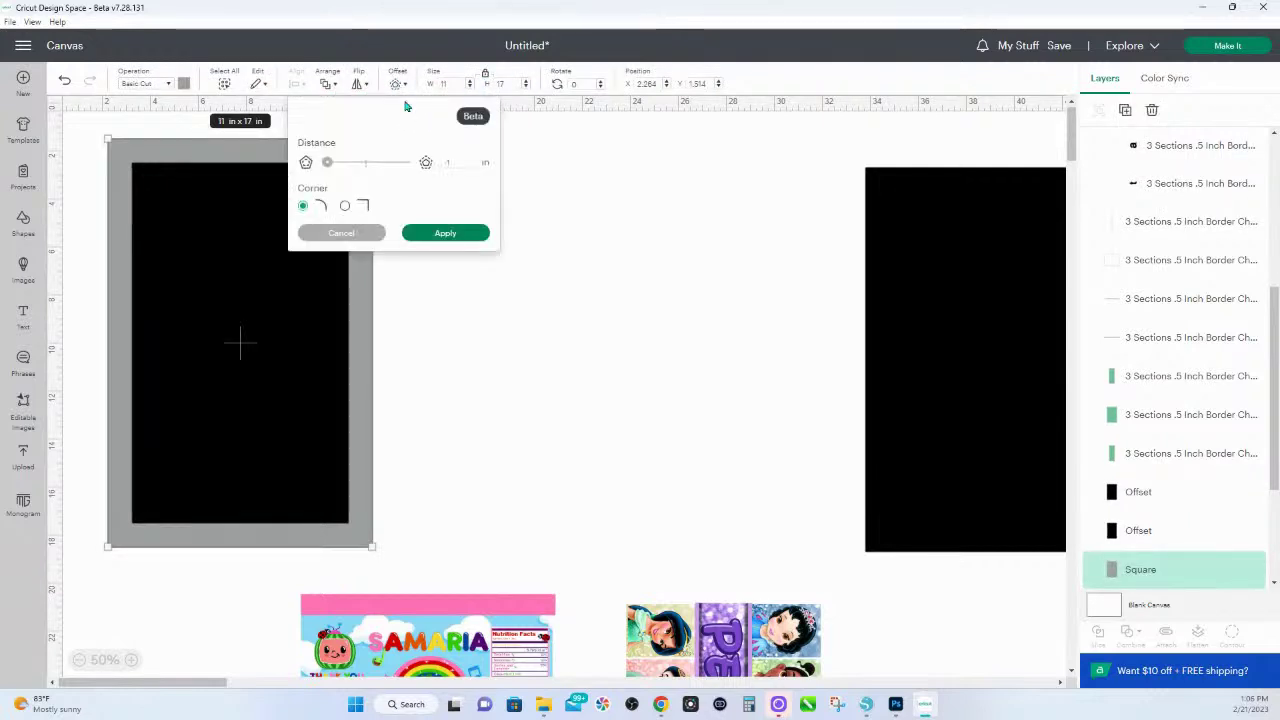
click(454, 160)
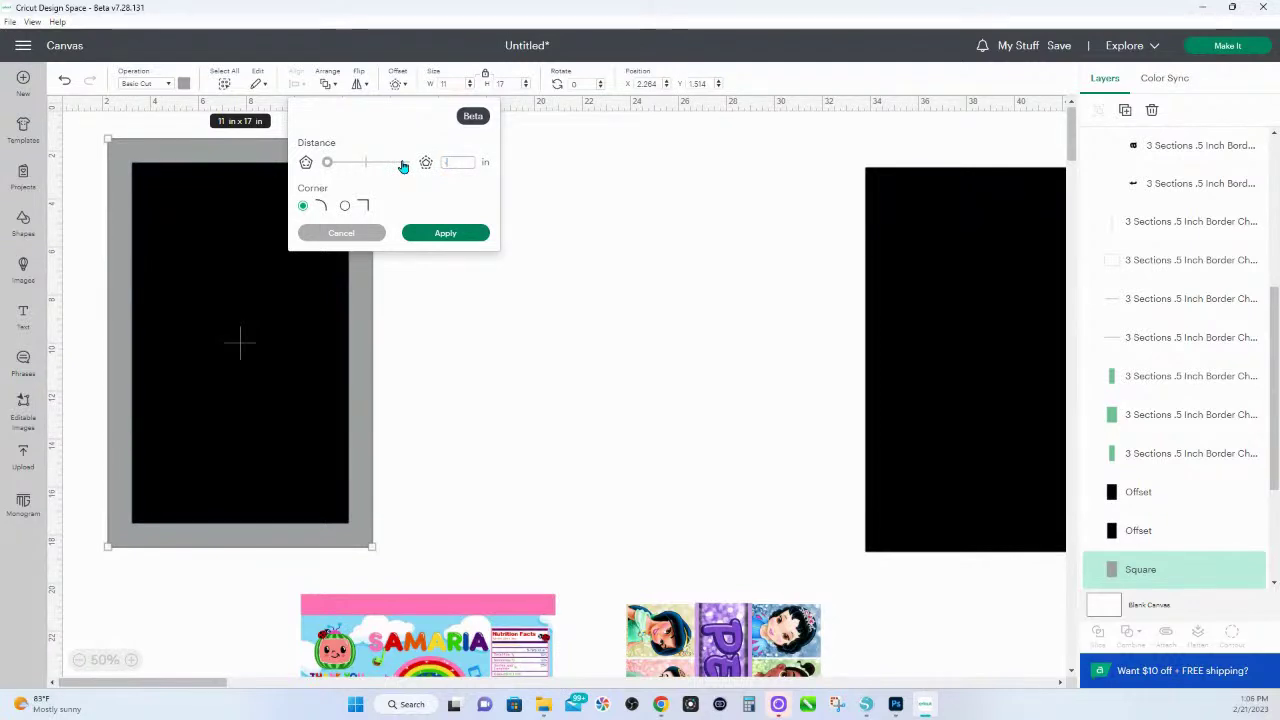
text(.75)
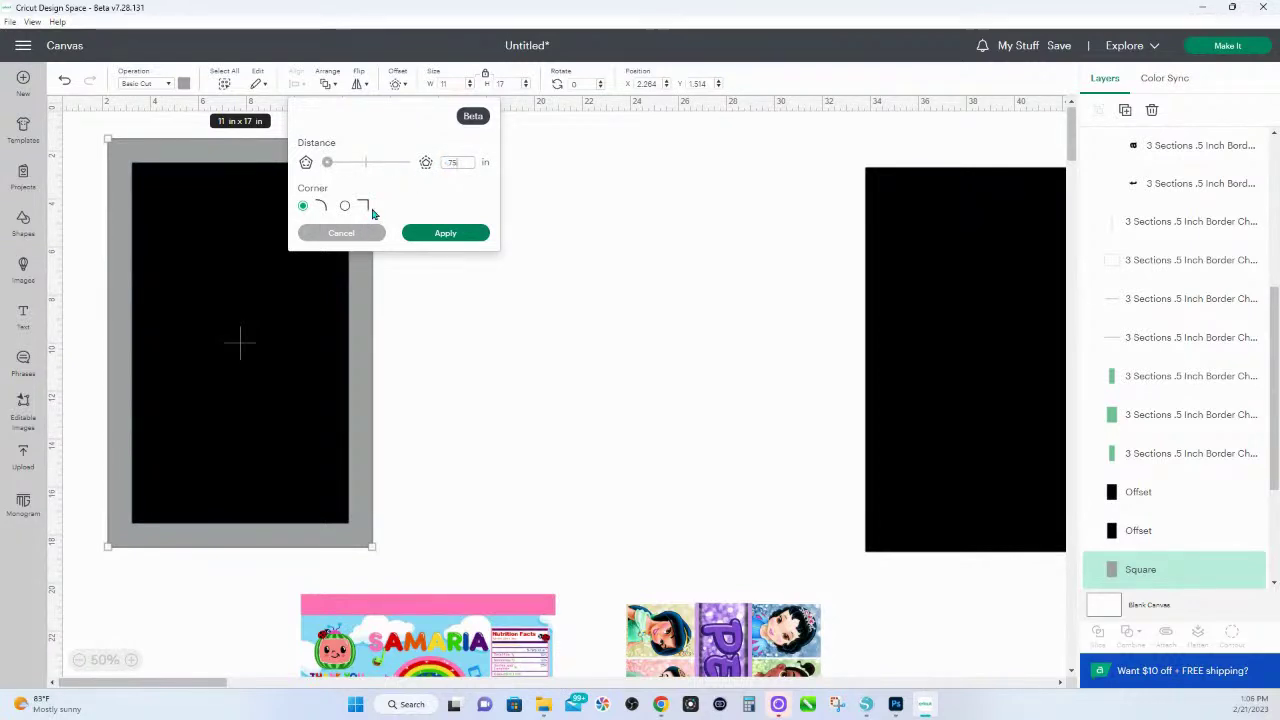
key(Return)
click(430, 234)
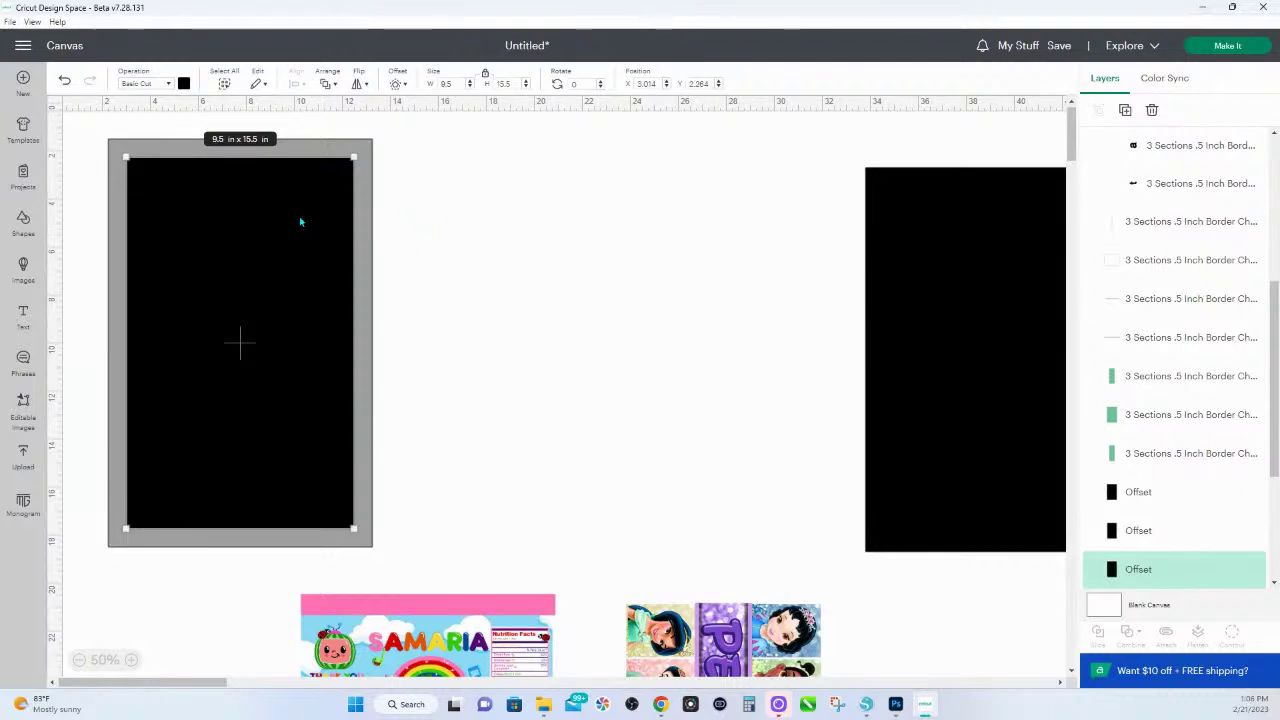
- Recolor the 9.5 x 15.5 in offset purple and move the black 9 x 15 in offset out to about X 20.514, Y 2.069 in
click(184, 83)
click(214, 177)
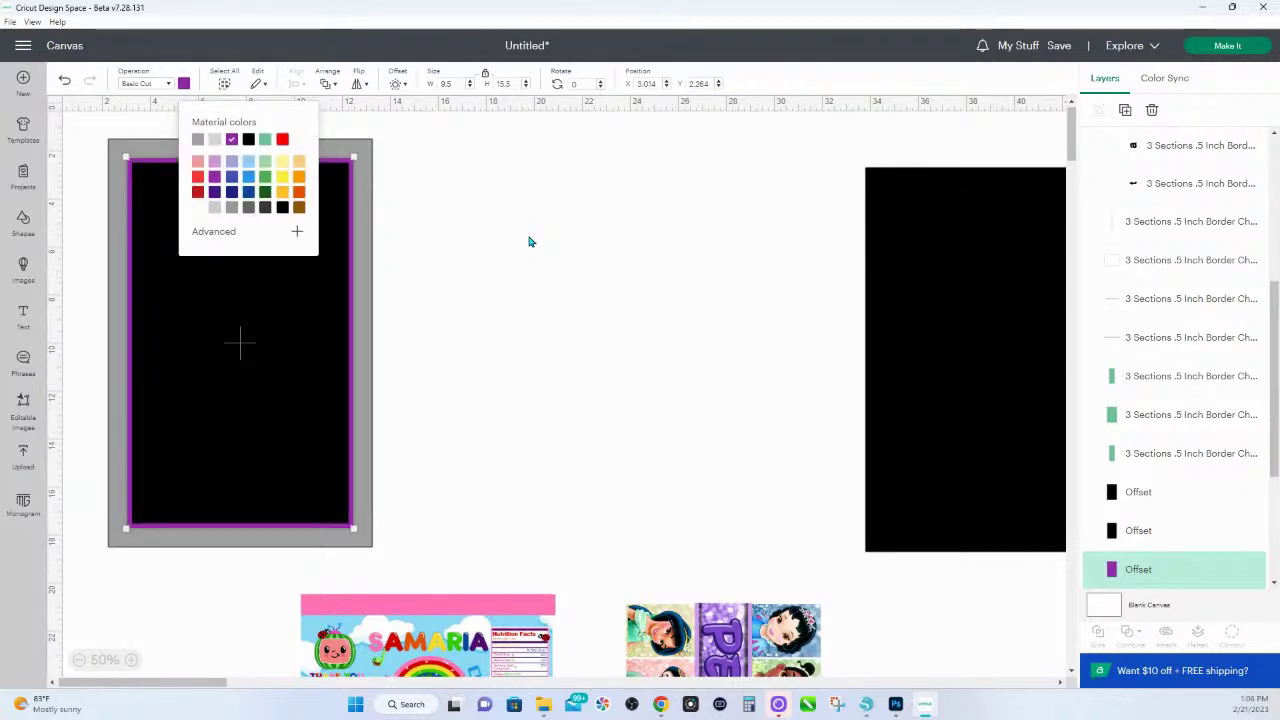
click(183, 245)
drag(183, 245, 592, 235)
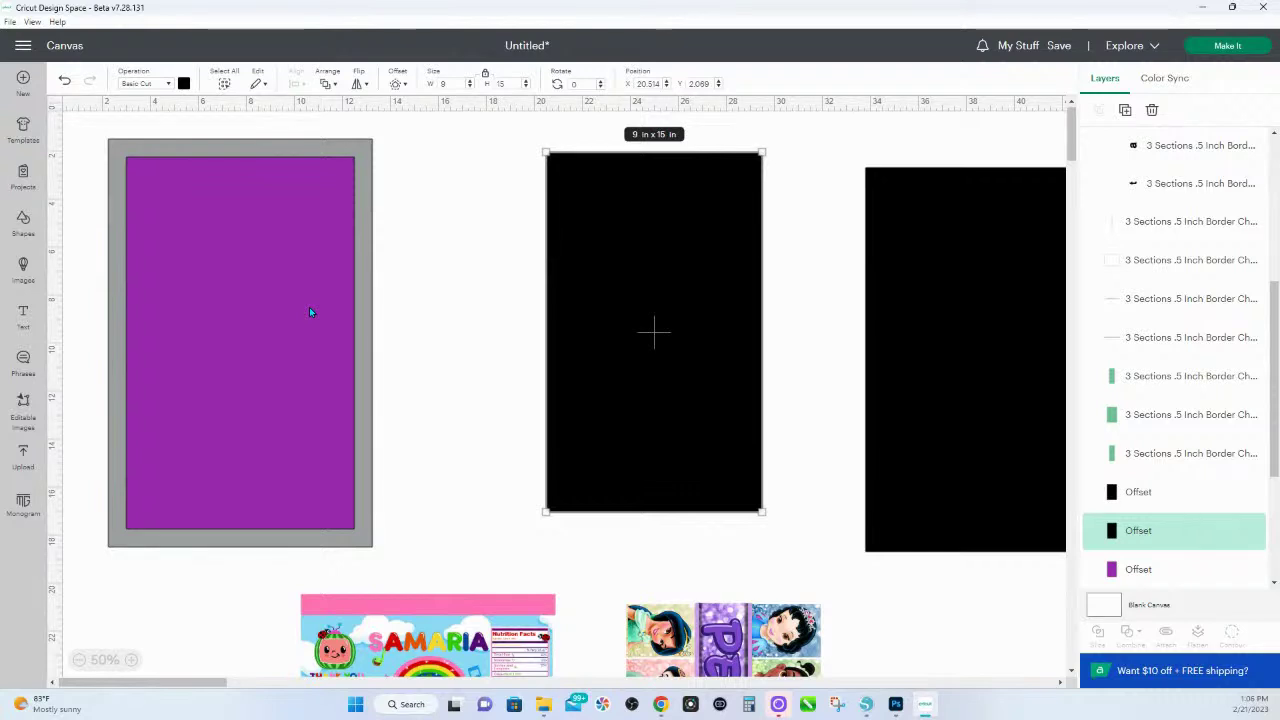
- Move the Chipbag Academy design up over the purple offset and bring it to the front
drag(286, 593, 559, 678)
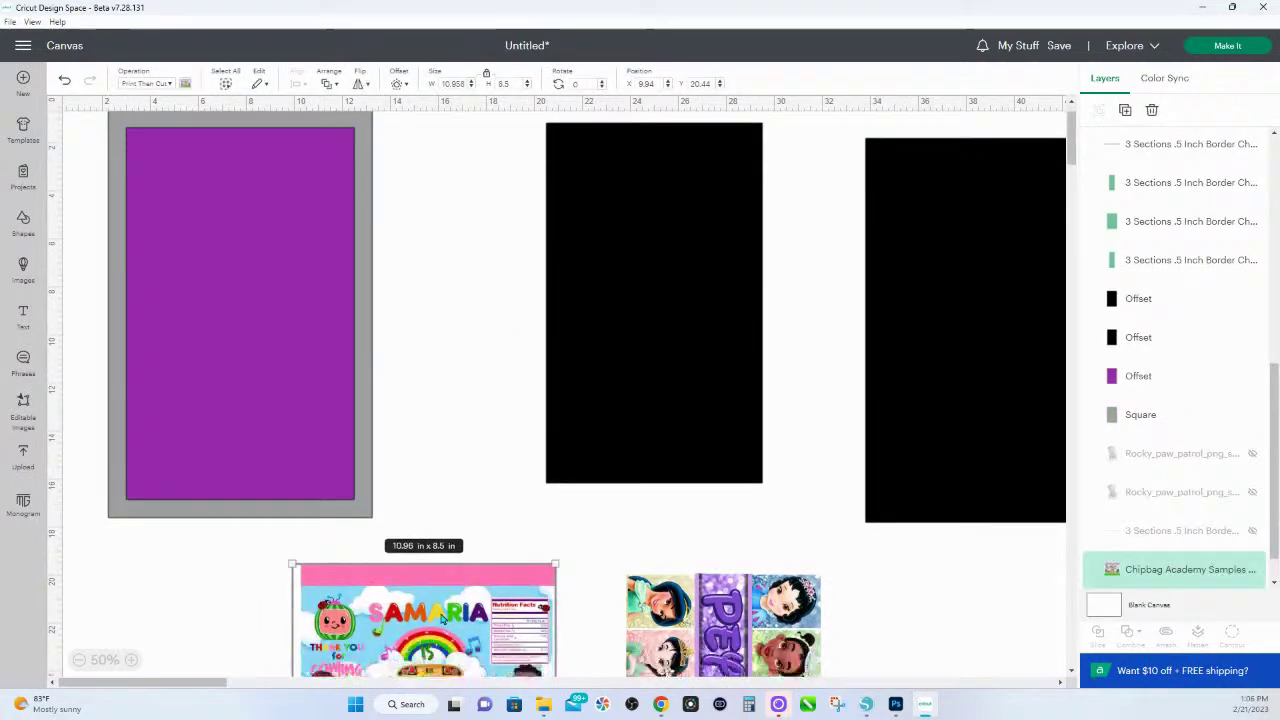
scroll(403, 503, down, 5)
scroll(405, 490, up, 4)
scroll(405, 490, up, 2)
drag(511, 598, 447, 342)
right_click(447, 342)
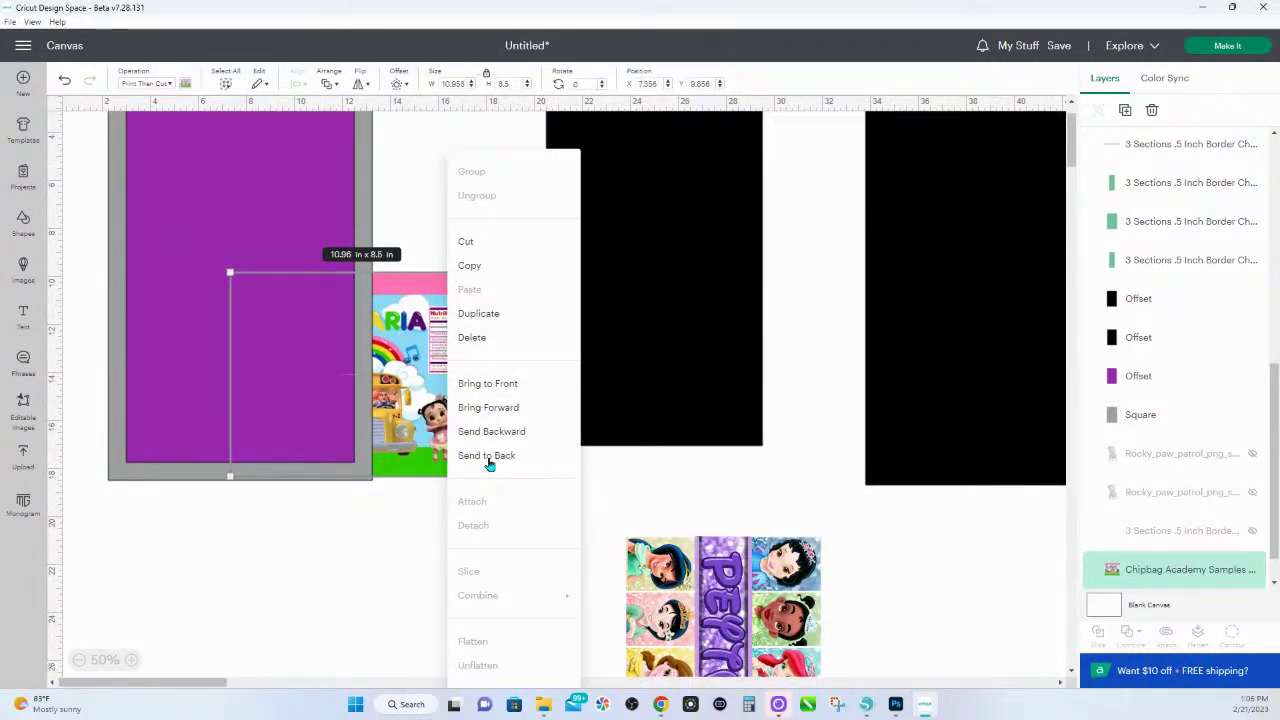
click(486, 385)
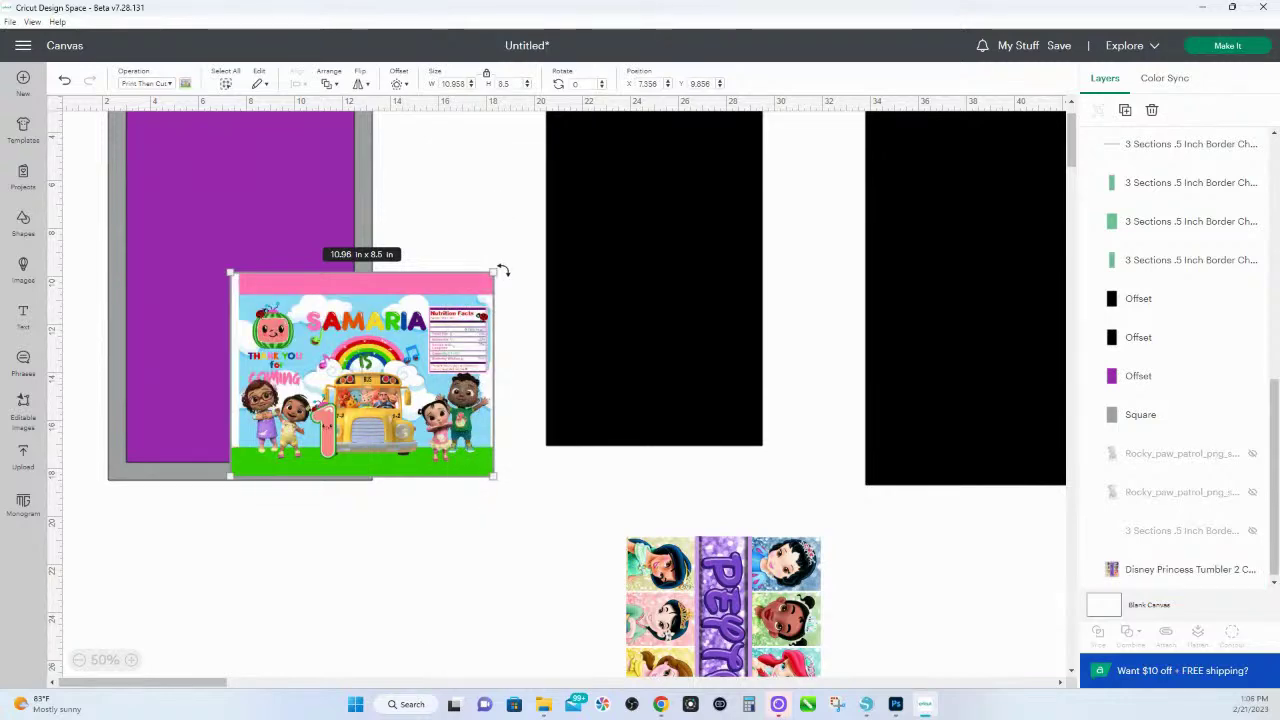
- Rotate the Chipbag Academy design 90 degrees and place it inside the purple offset at about X 3.502, Y 2.377 in
drag(503, 269, 450, 476)
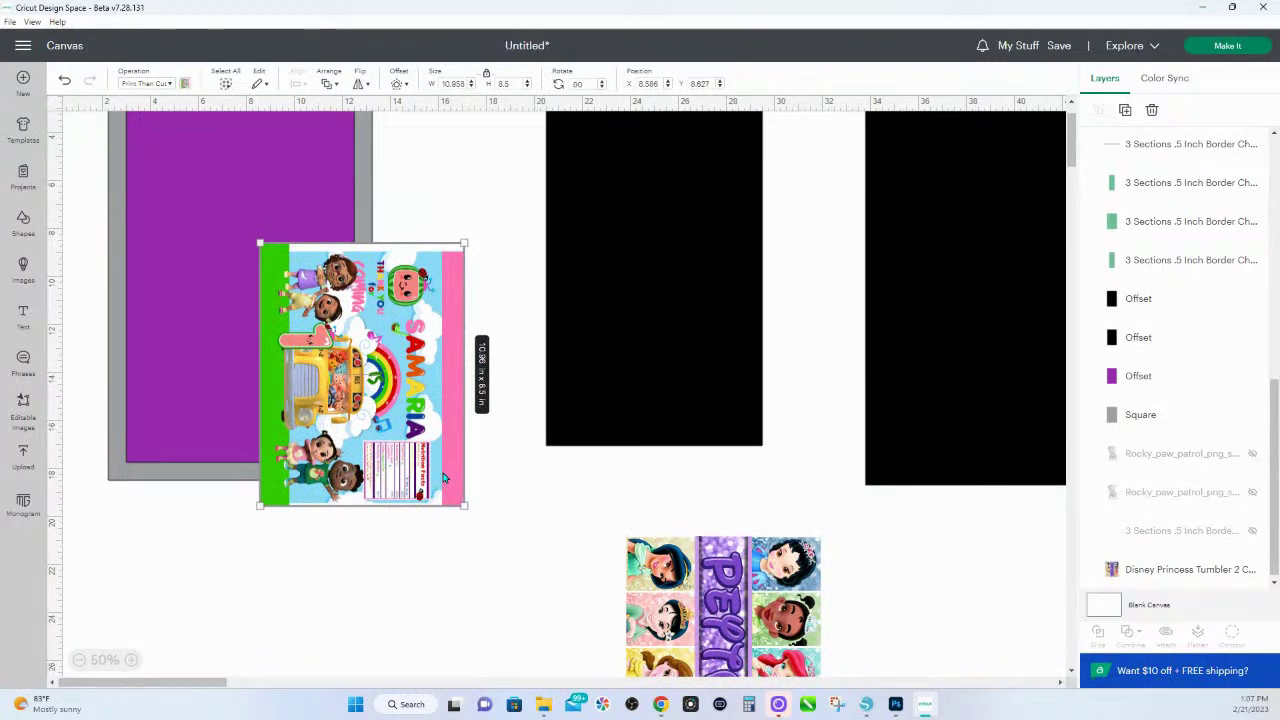
scroll(427, 450, up, 1)
drag(427, 450, 294, 280)
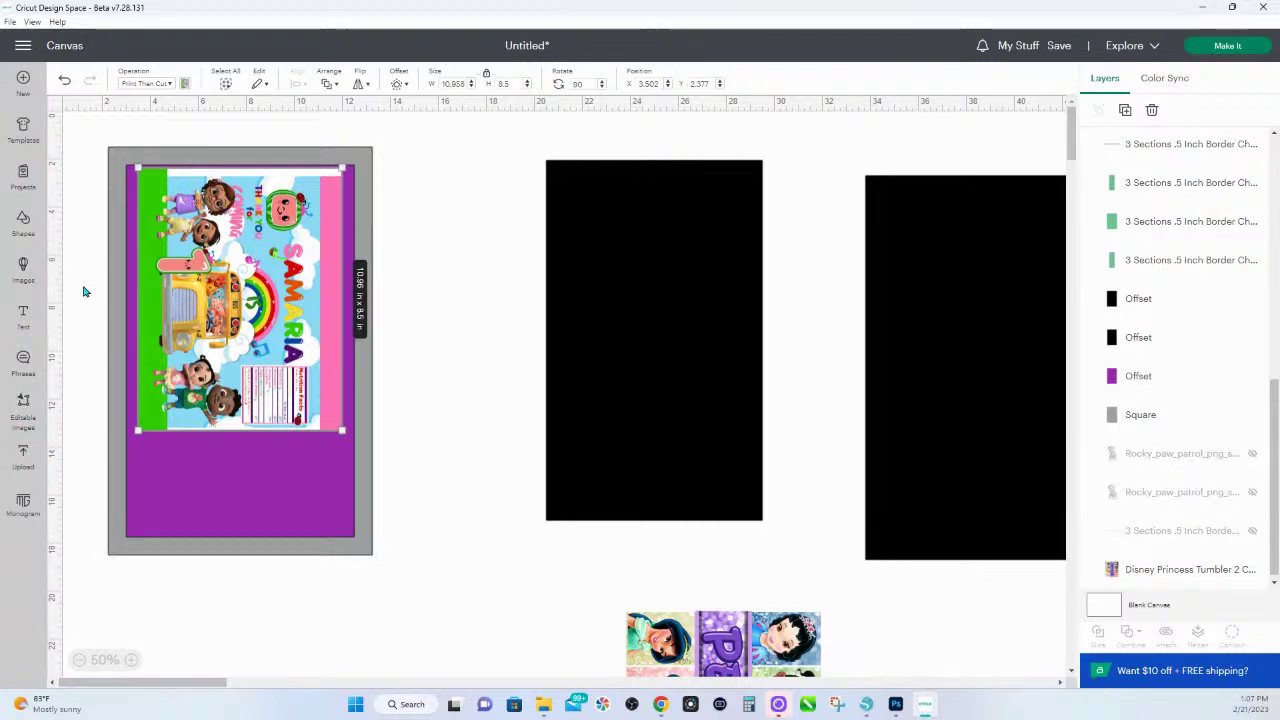
- Insert a square with unlocked proportions and size it 3.5 in wide by 5 in high
click(24, 222)
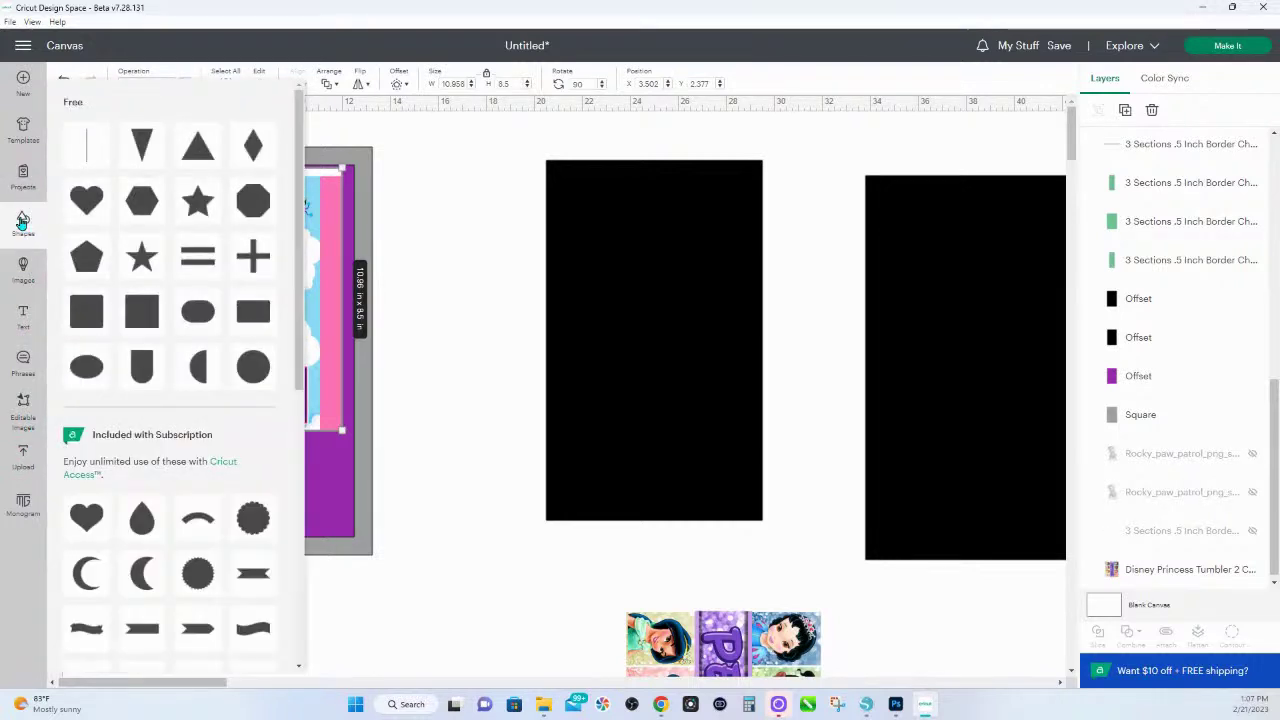
click(142, 317)
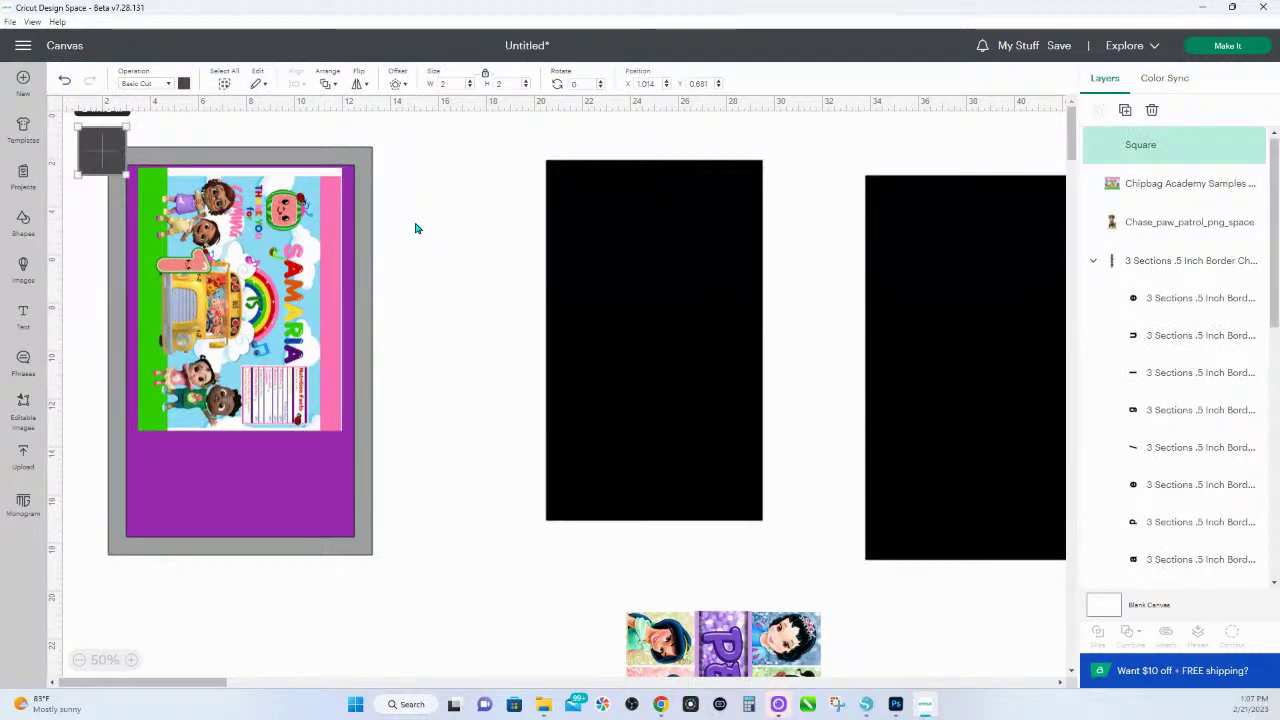
click(455, 84)
text(3.5)
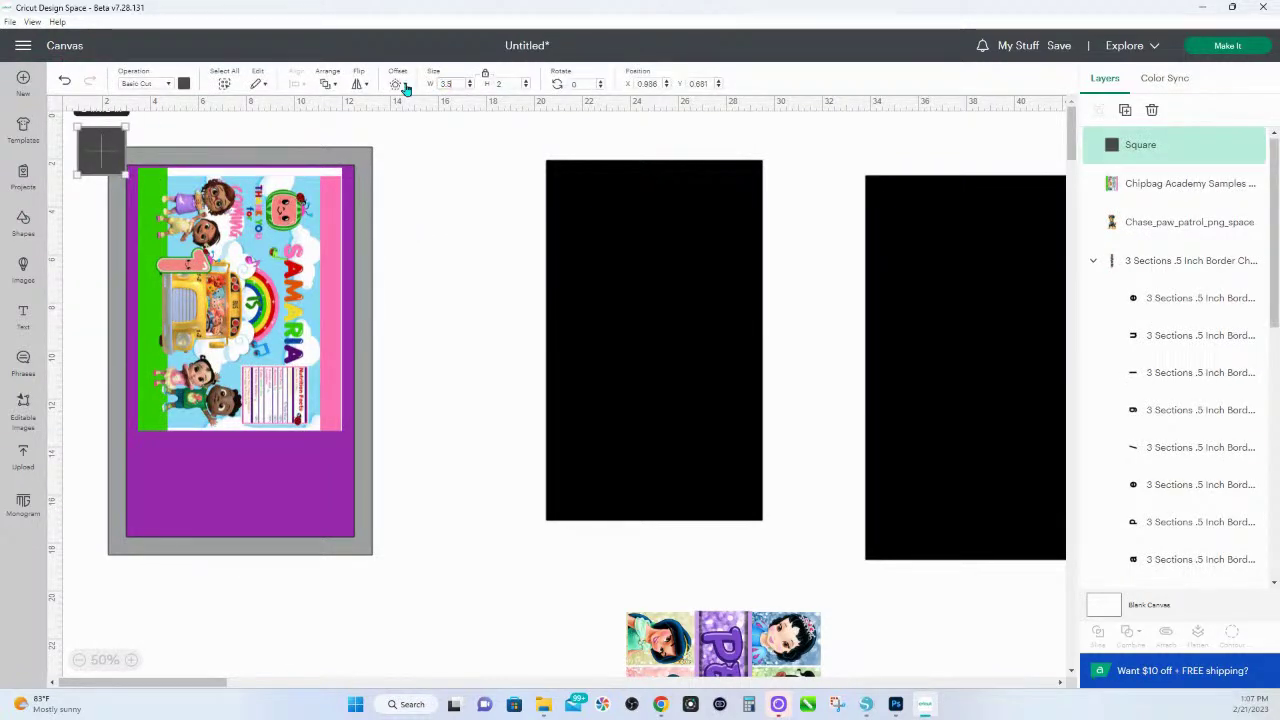
text(5)
key(Return)
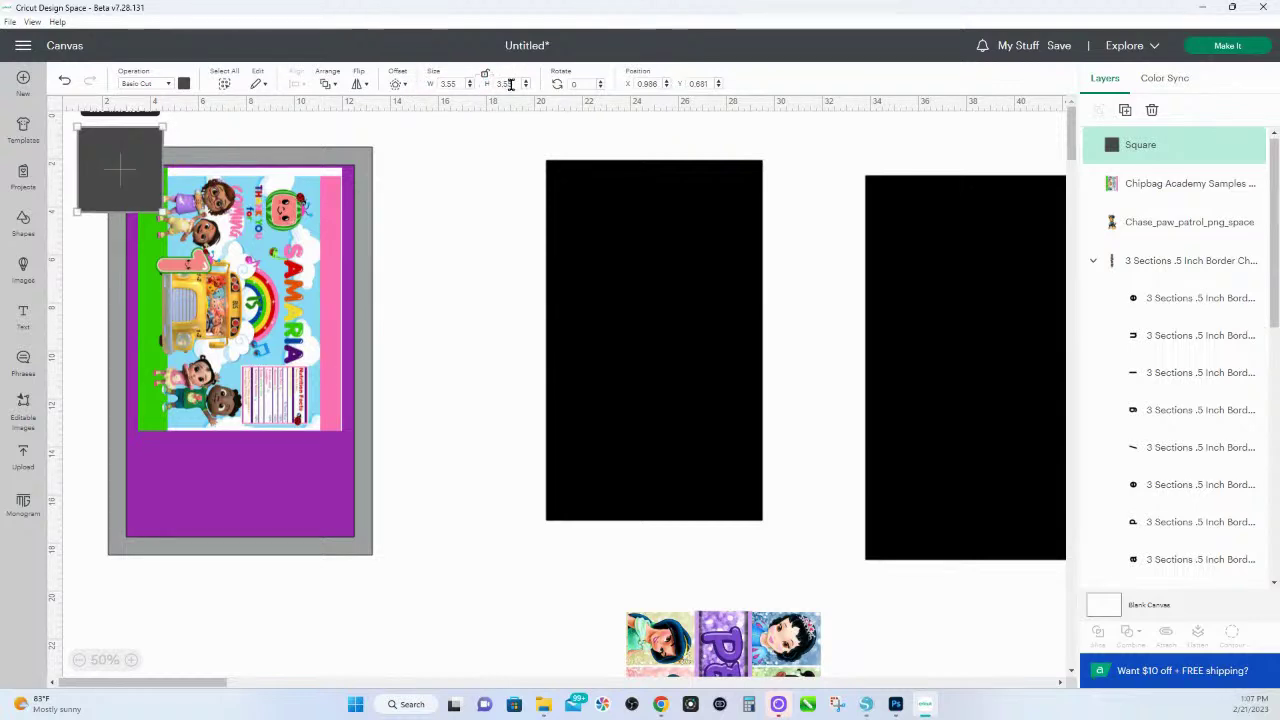
text(5)
key(Return)
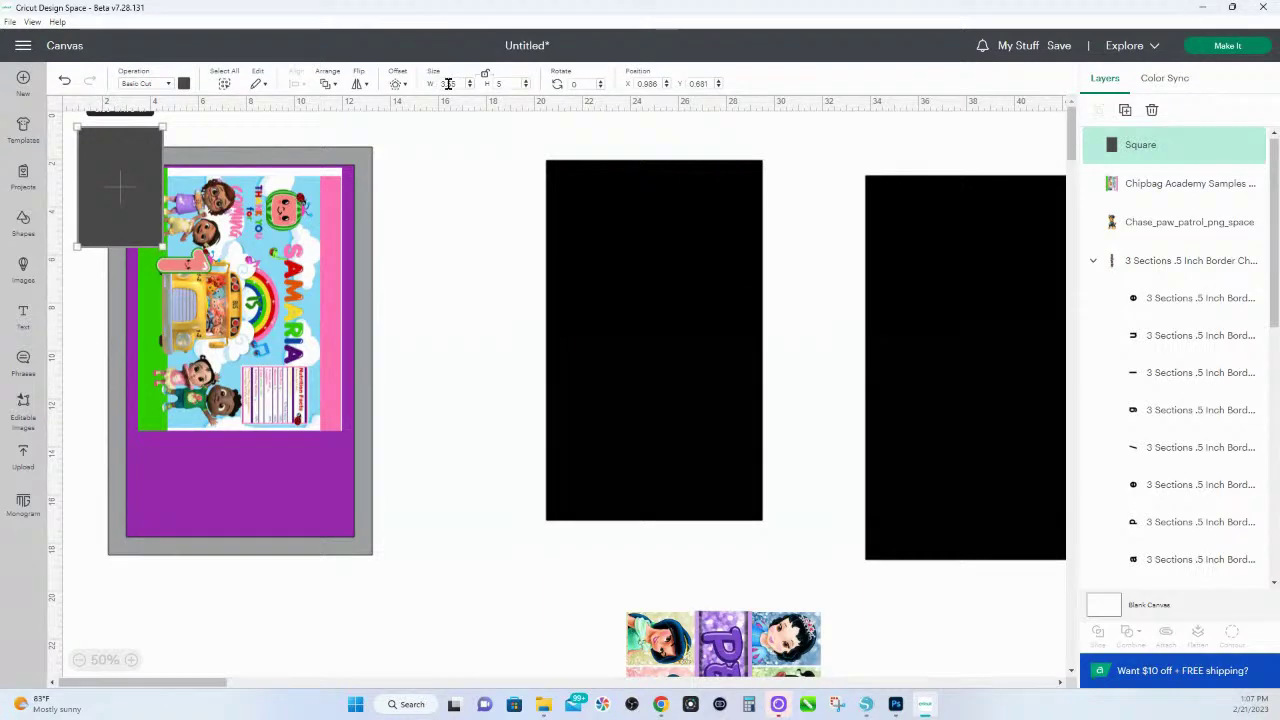
click(448, 84)
text(3)
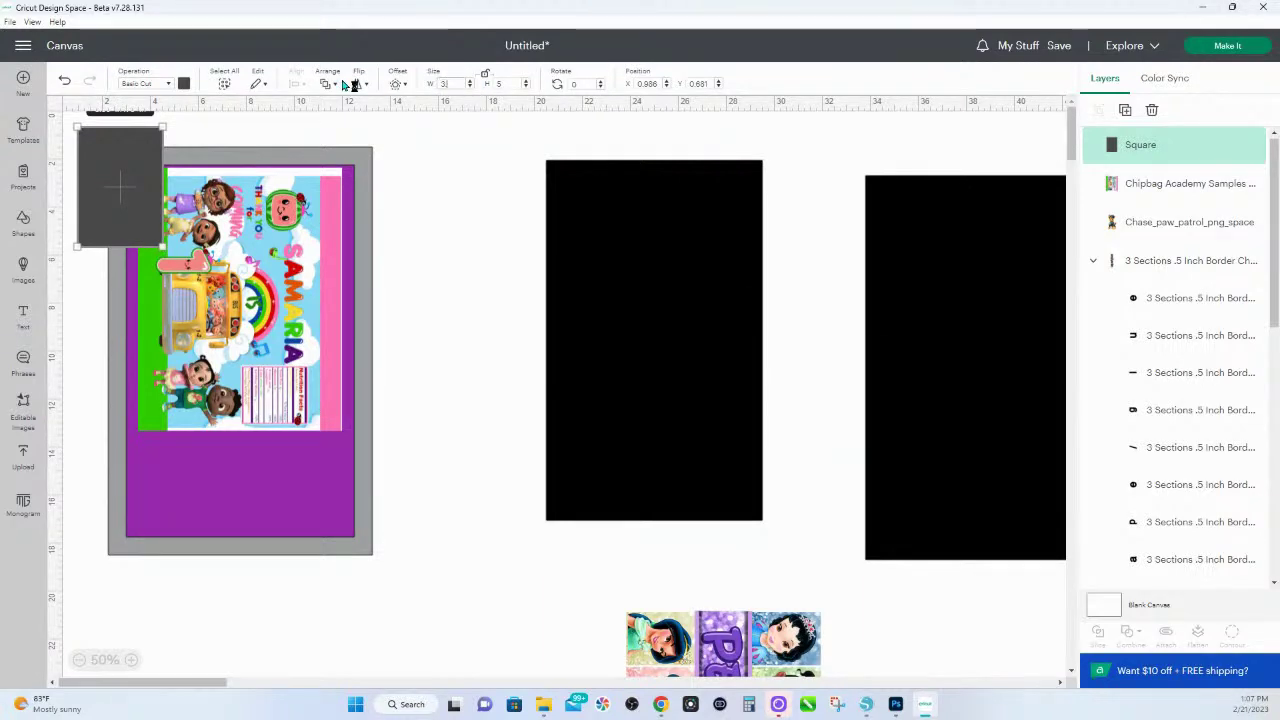
text(.5)
key(Return)
- Rotate the 3.5 x 5 in rectangle 90 degrees and place it below the Chipbag Academy design at about X 4.069, Y 13.708 in
drag(135, 170, 234, 472)
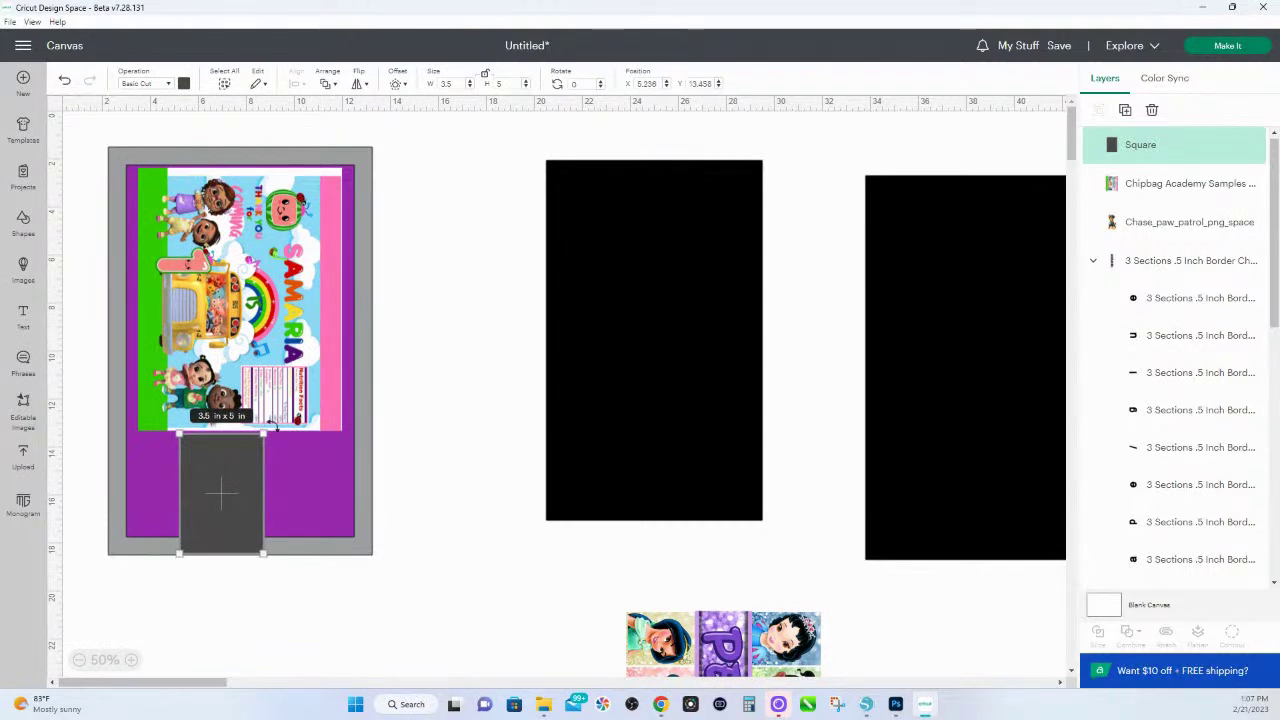
drag(279, 424, 314, 537)
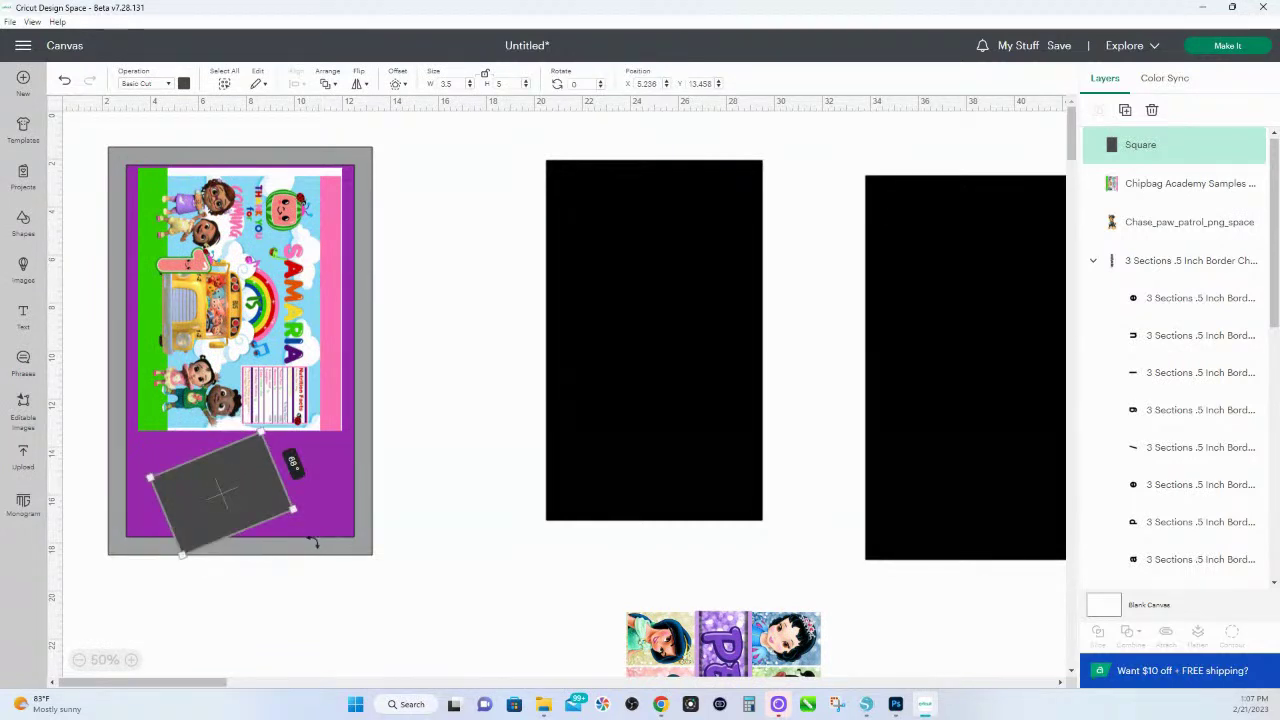
key(ctrl+z)
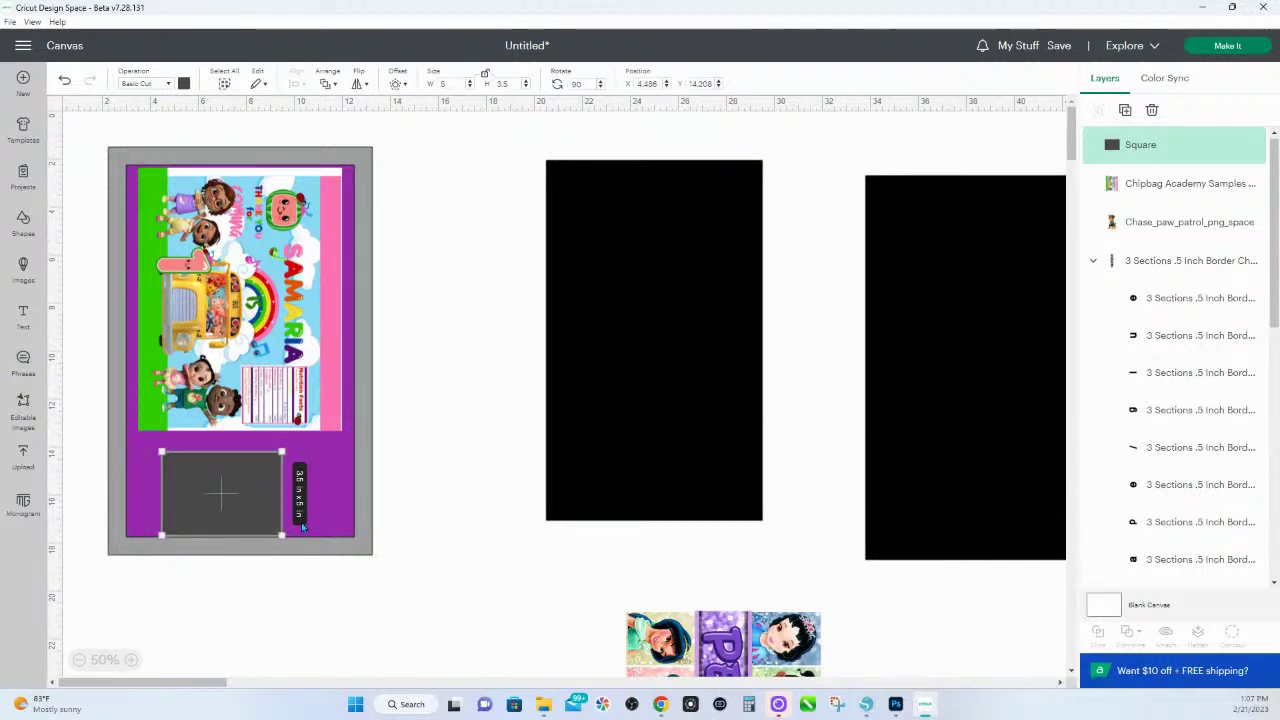
mouse_move(256, 486)
mouse_down()
mouse_move(230, 477)
mouse_move(275, 479)
mouse_move(238, 485)
mouse_up()
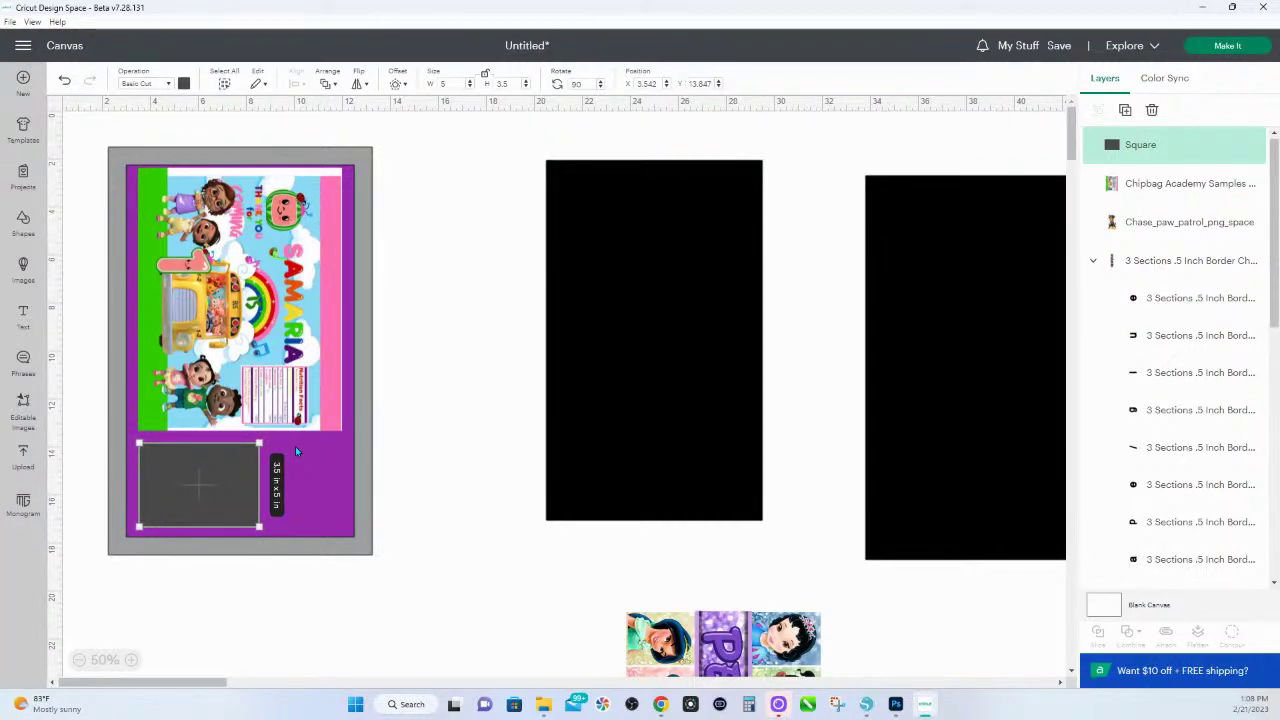
drag(224, 465, 237, 463)
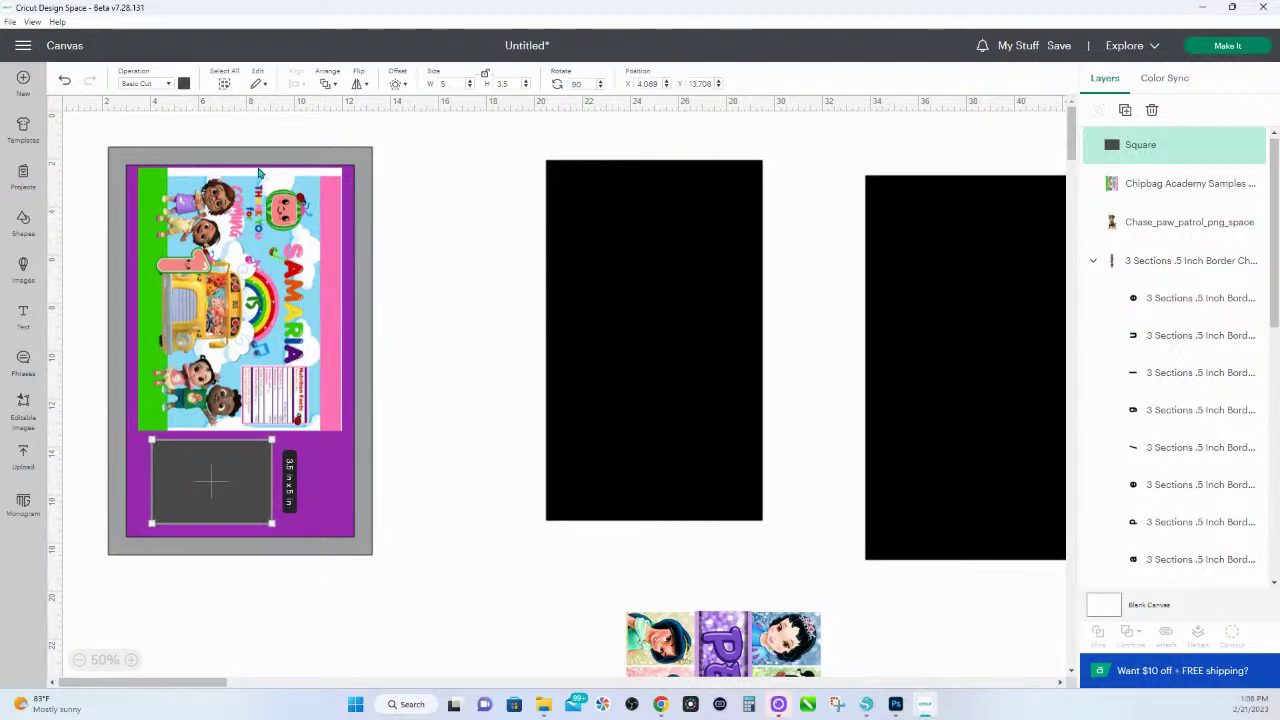
- Move the dark rectangle off the sheet to about X 13.625, Y 22.097 and the Chipbag Academy design to about X 18.919, Y 1.322 in
drag(231, 487, 460, 687)
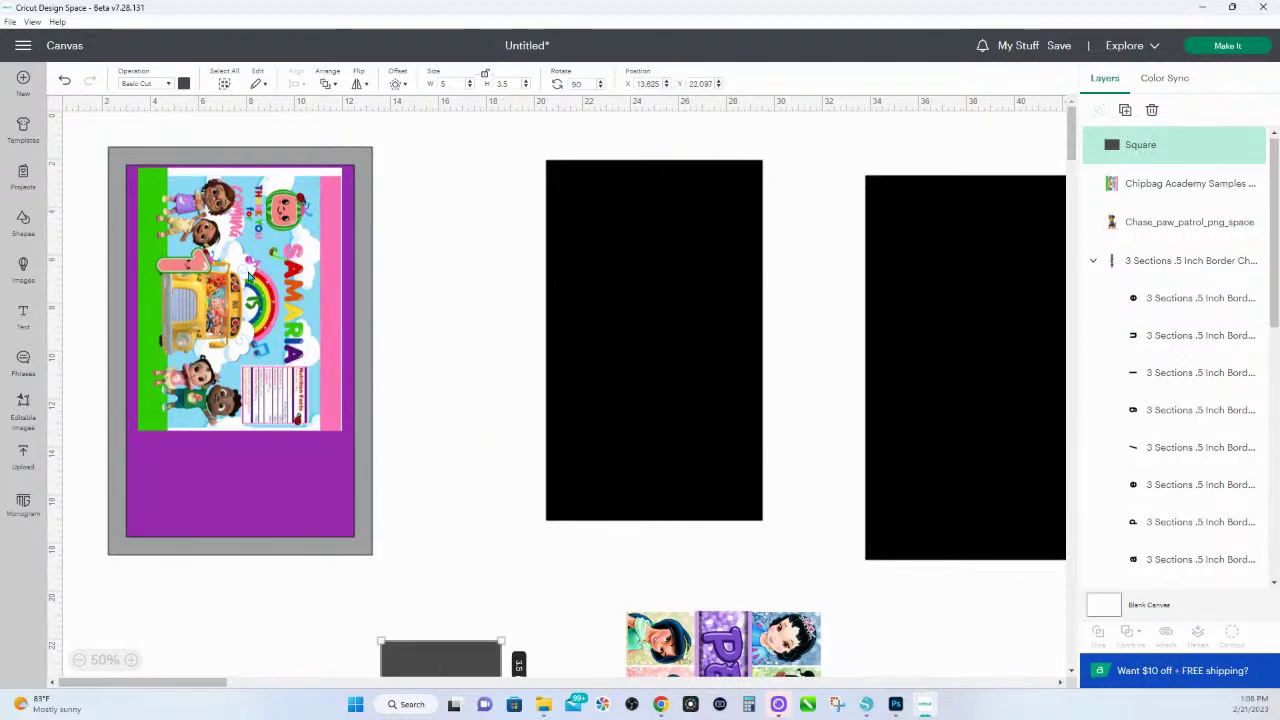
drag(240, 300, 621, 278)
- Move the Disney Princess Tumbler design to the lower edge of the grey sheet and bring it to the front
scroll(650, 610, down, 5)
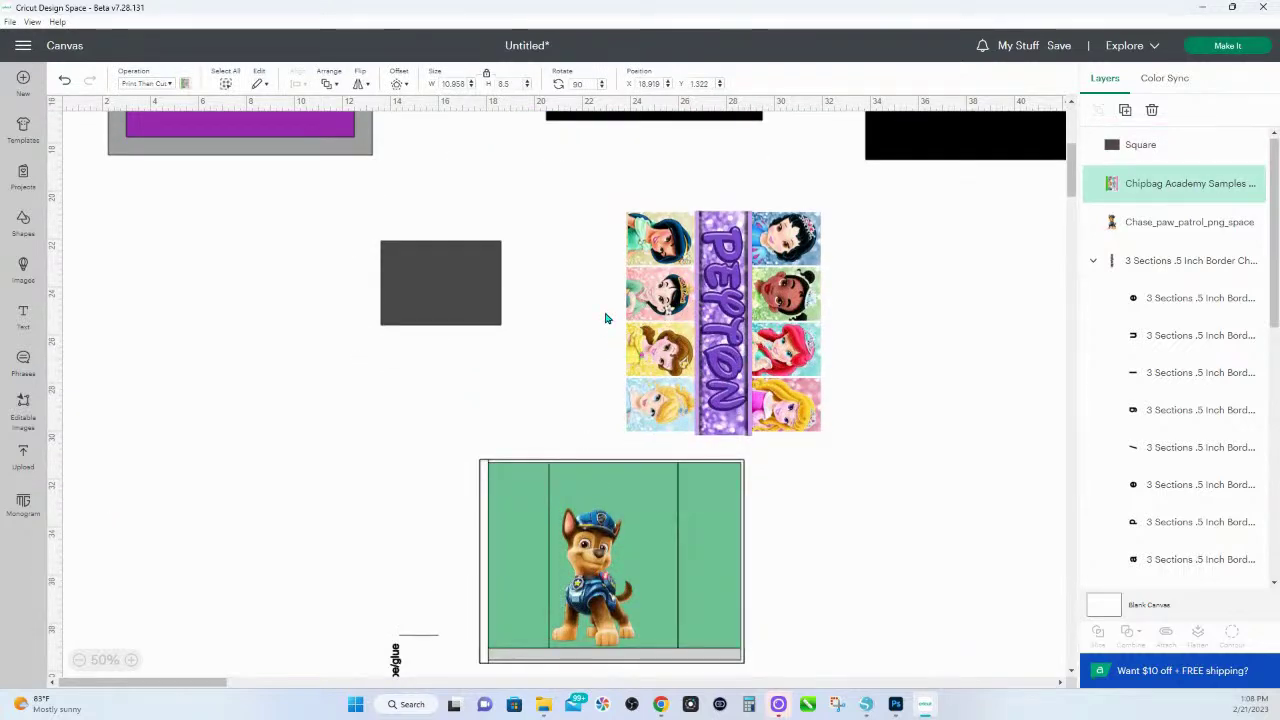
click(760, 354)
drag(719, 229, 260, 152)
right_click(260, 152)
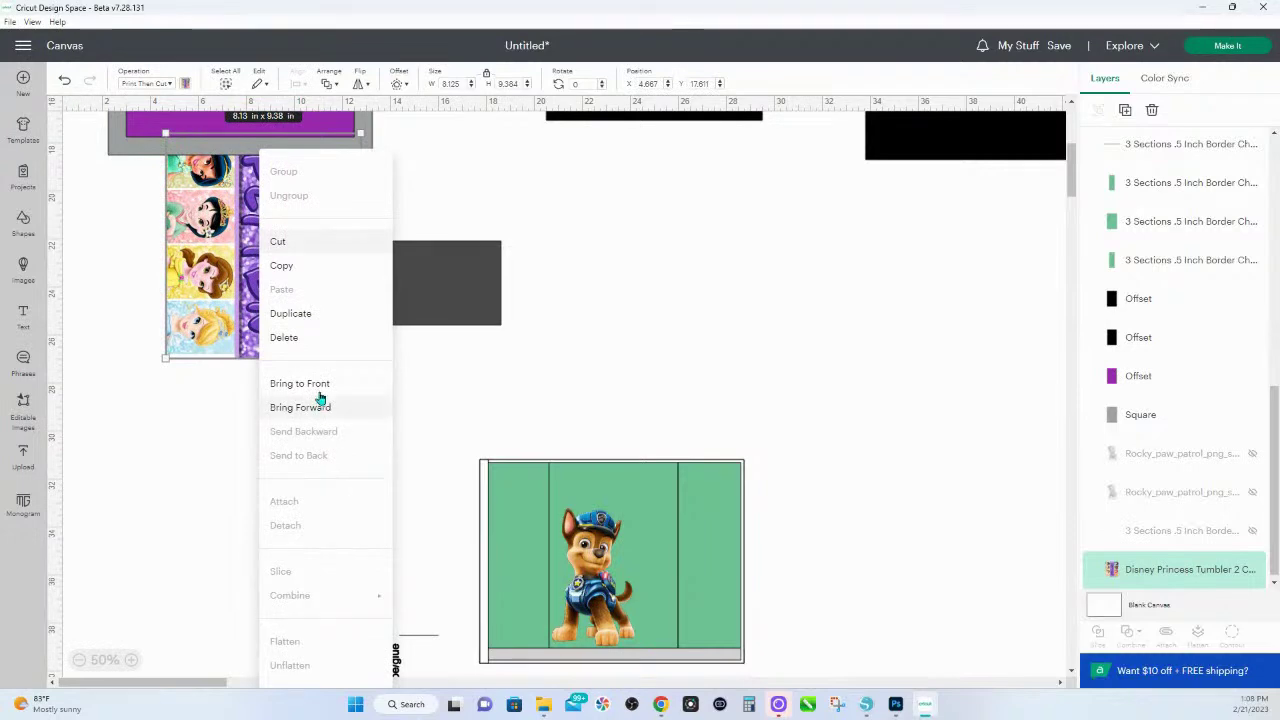
click(318, 385)
scroll(320, 418, up, 5)
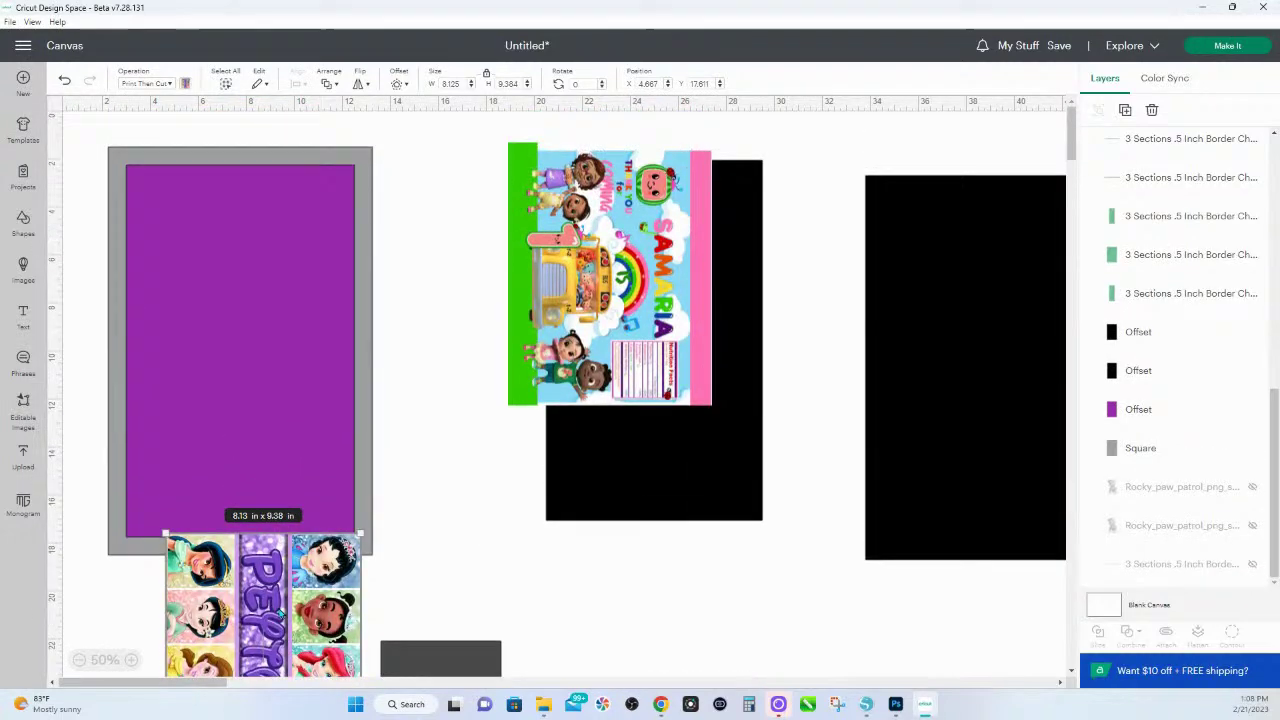
- Rotate the Disney Princess design to 270 degrees and fit it in the upper part of the purple offset at about X 3.065, Y 2.324 in
drag(282, 621, 264, 265)
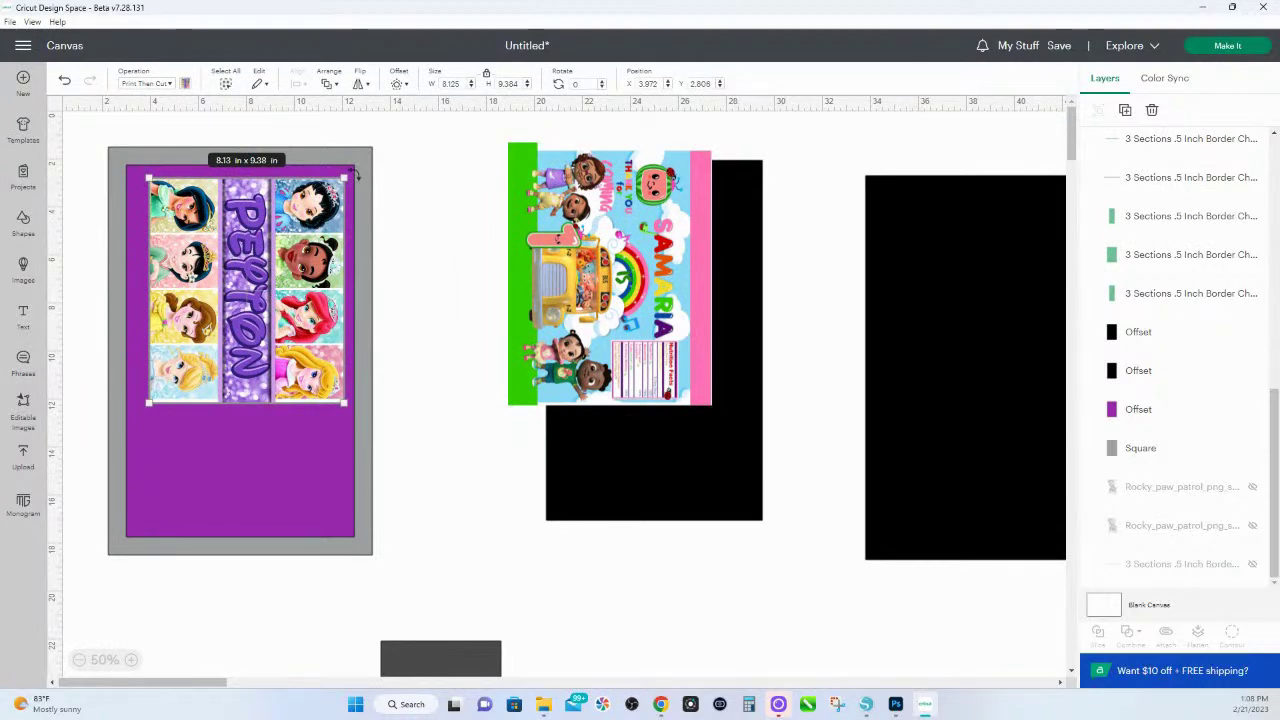
drag(355, 172, 183, 216)
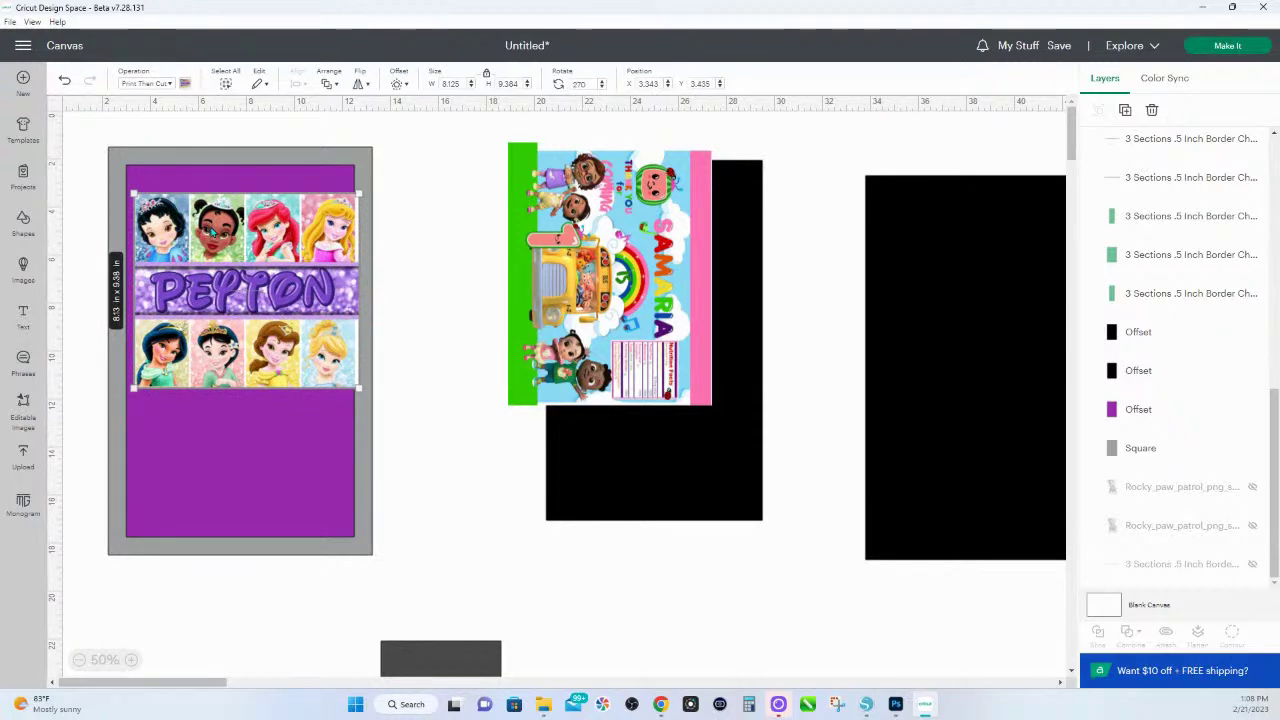
drag(211, 231, 206, 209)
- Duplicate the Disney Princess design, place the copy directly below the original at about X 3.042, Y 10.486 in, and select both
right_click(208, 212)
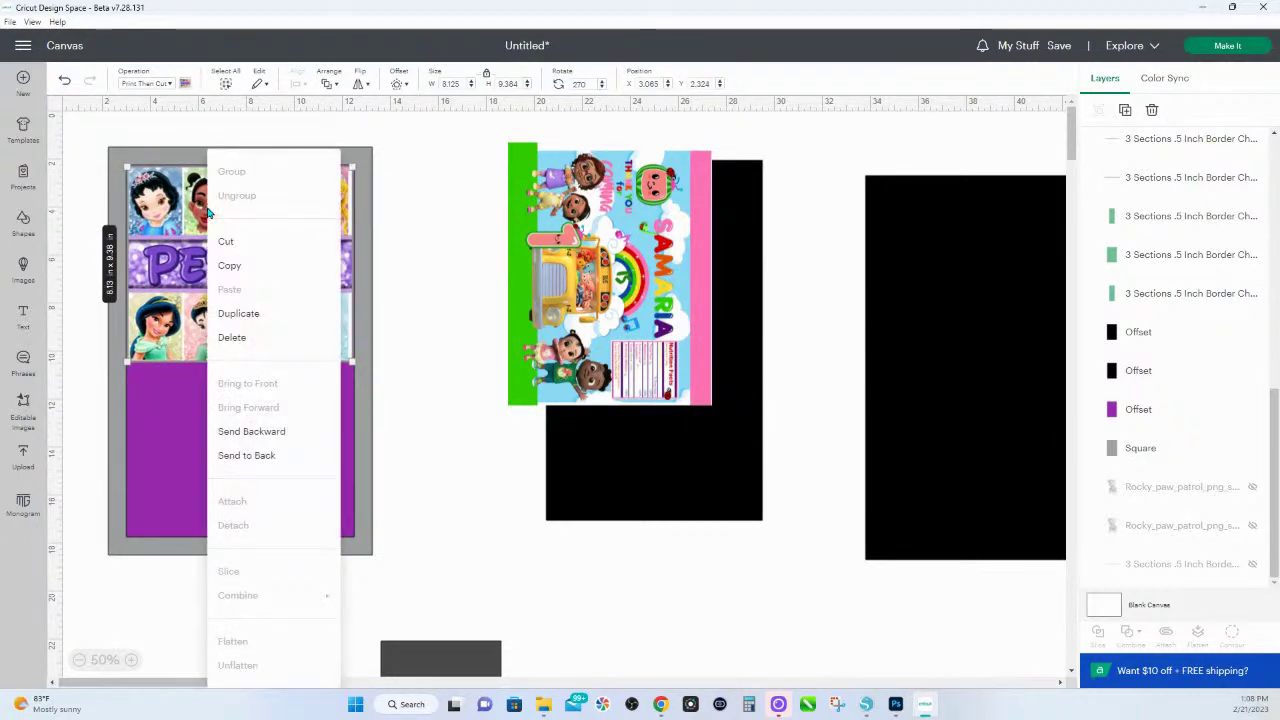
click(250, 313)
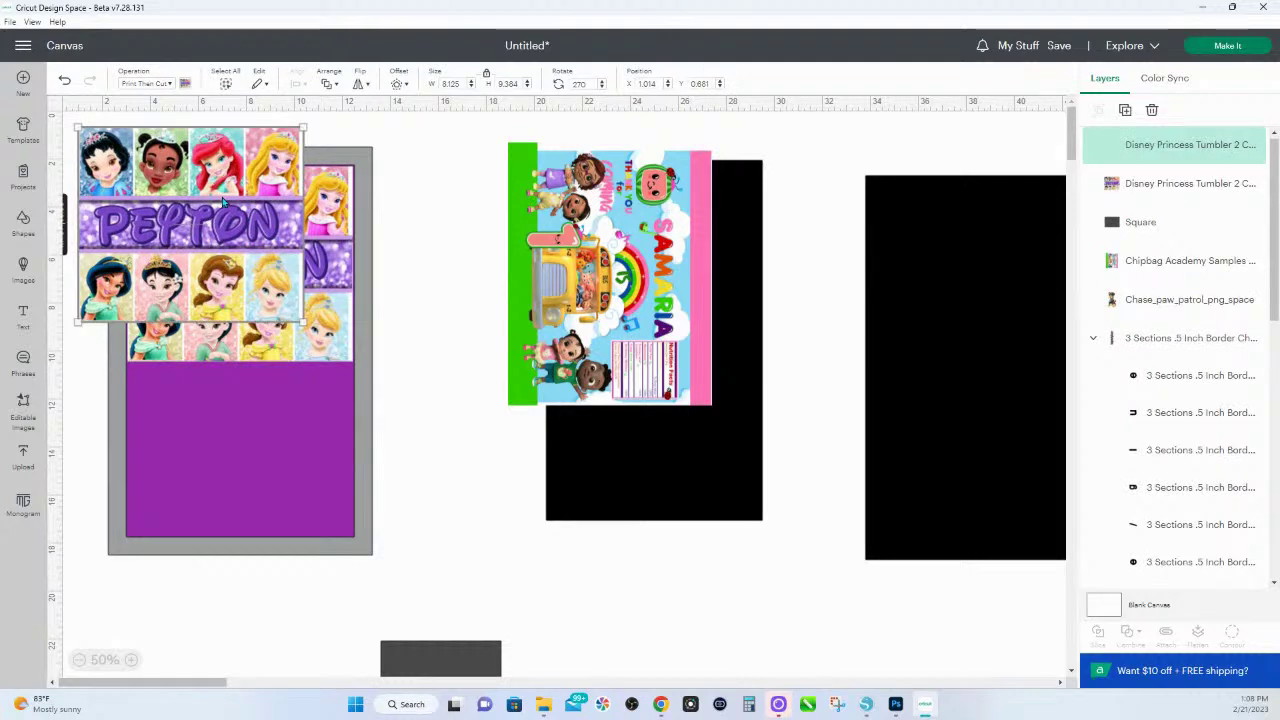
drag(225, 203, 267, 426)
shift+click(285, 316)
right_click(284, 316)
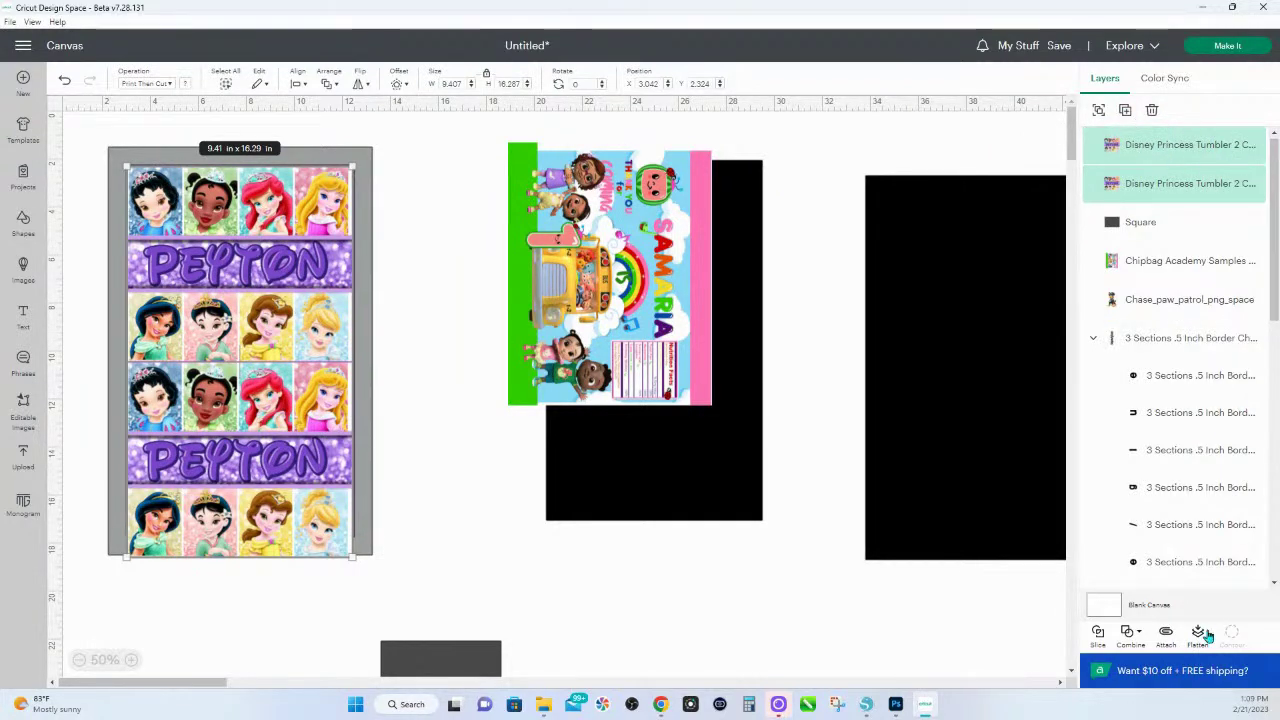
- Group the objects lying off the sheet and hide that group together with the small 3 Sections border text
click(79, 660)
drag(760, 610, 224, 155)
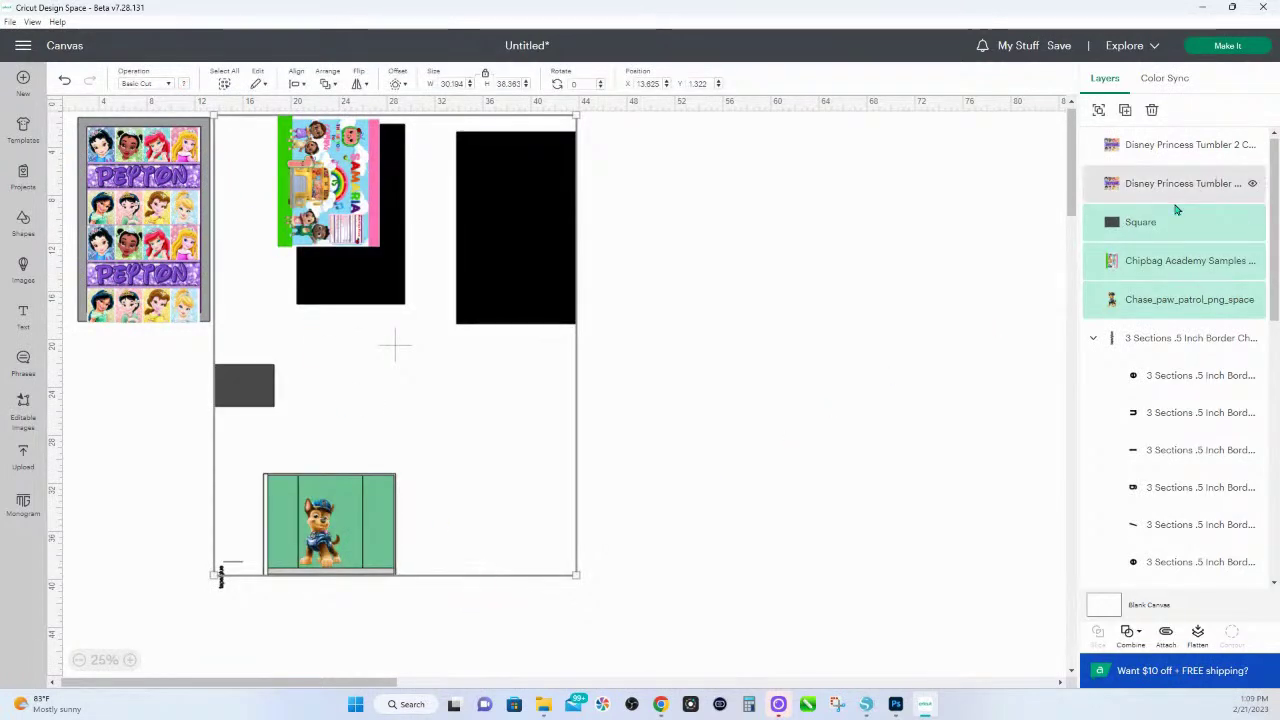
right_click(486, 246)
click(508, 172)
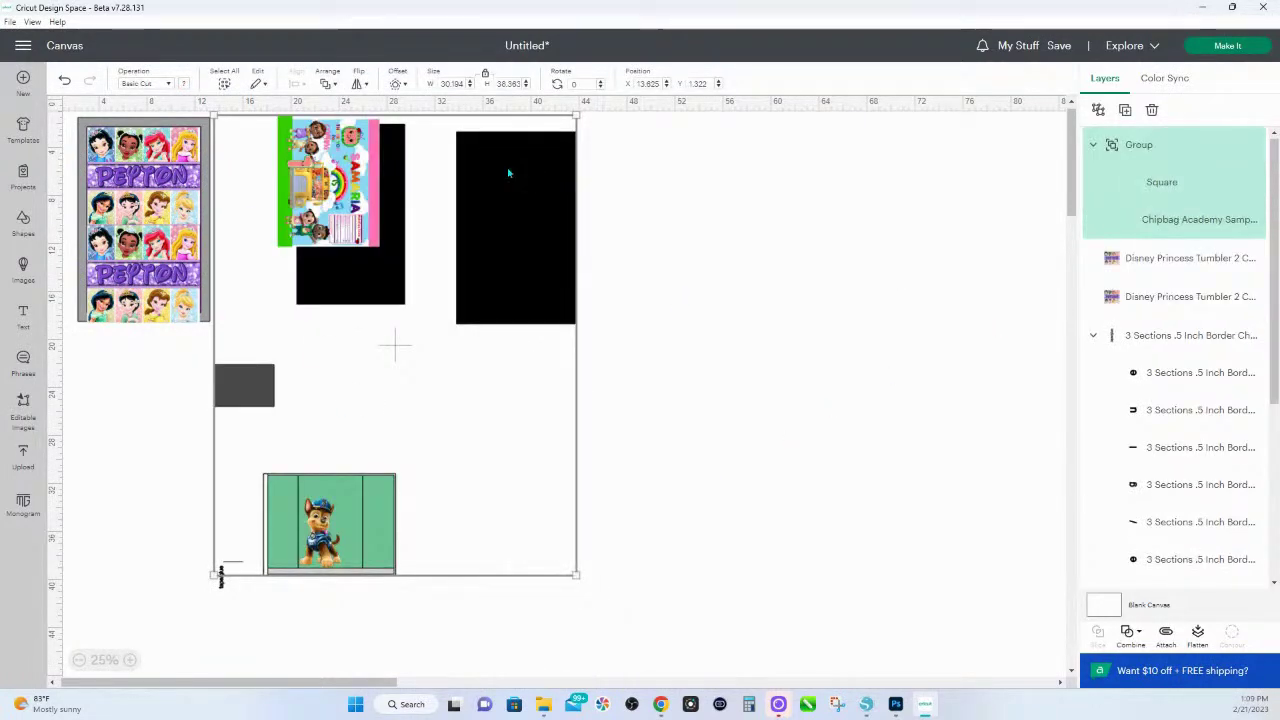
click(1253, 148)
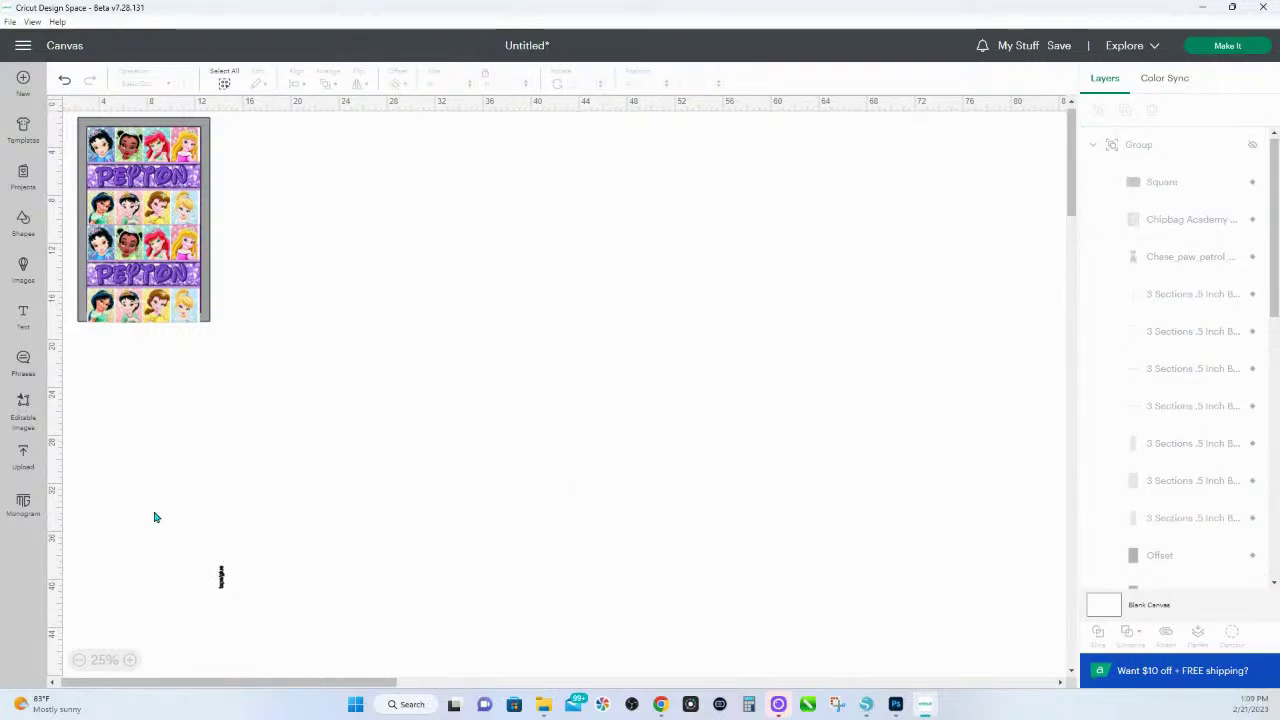
click(221, 577)
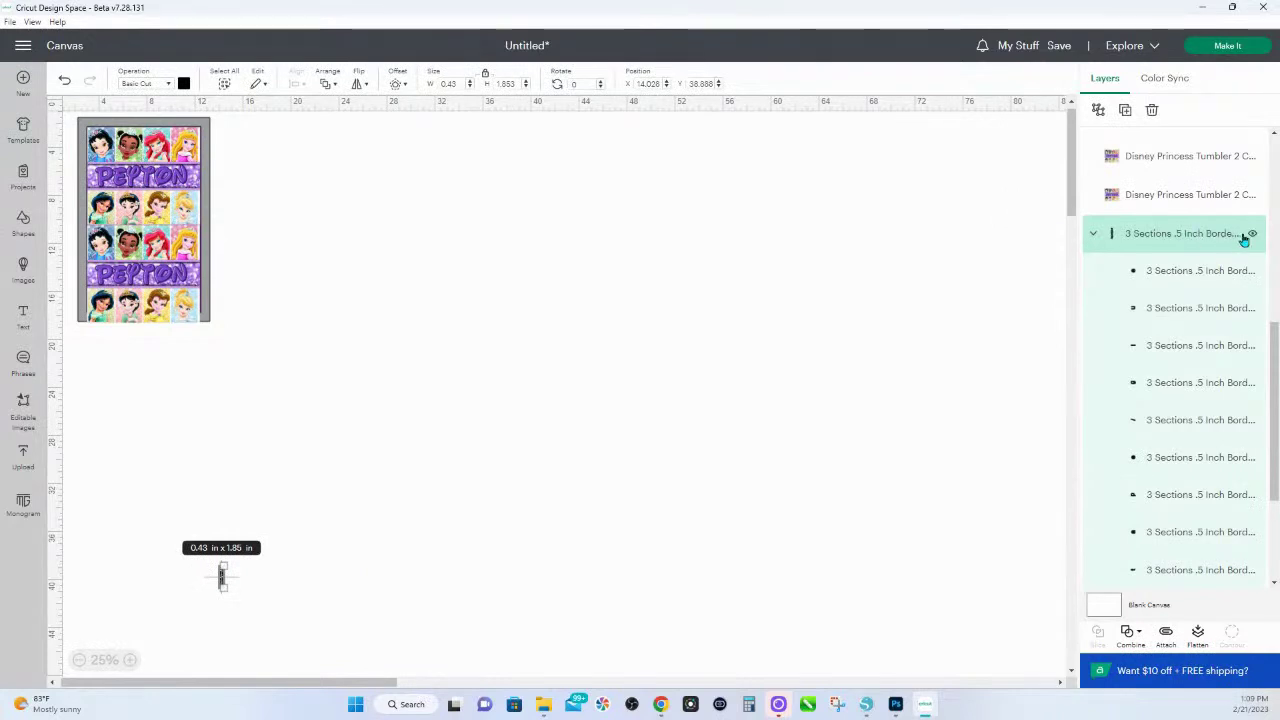
click(1253, 236)
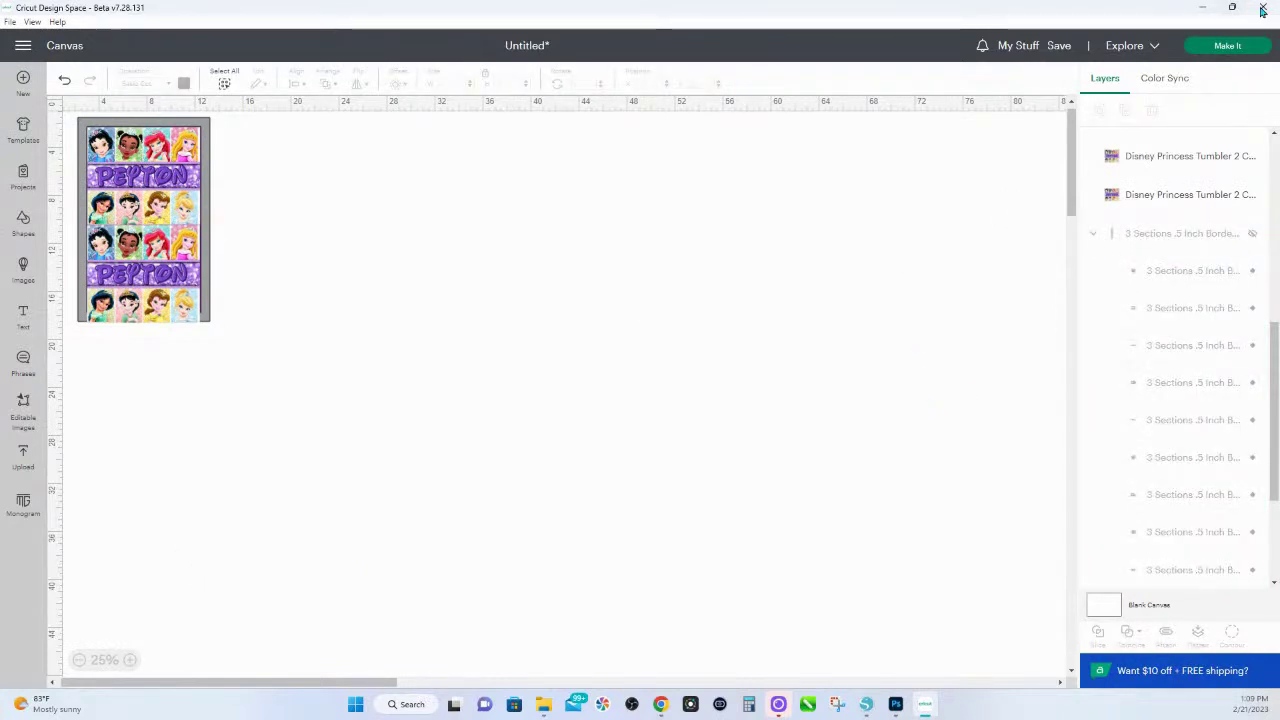
- Preview the project's Print Then Cut mats, examine how the Disney Princess designs are laid out, and return to the canvas
click(207, 176)
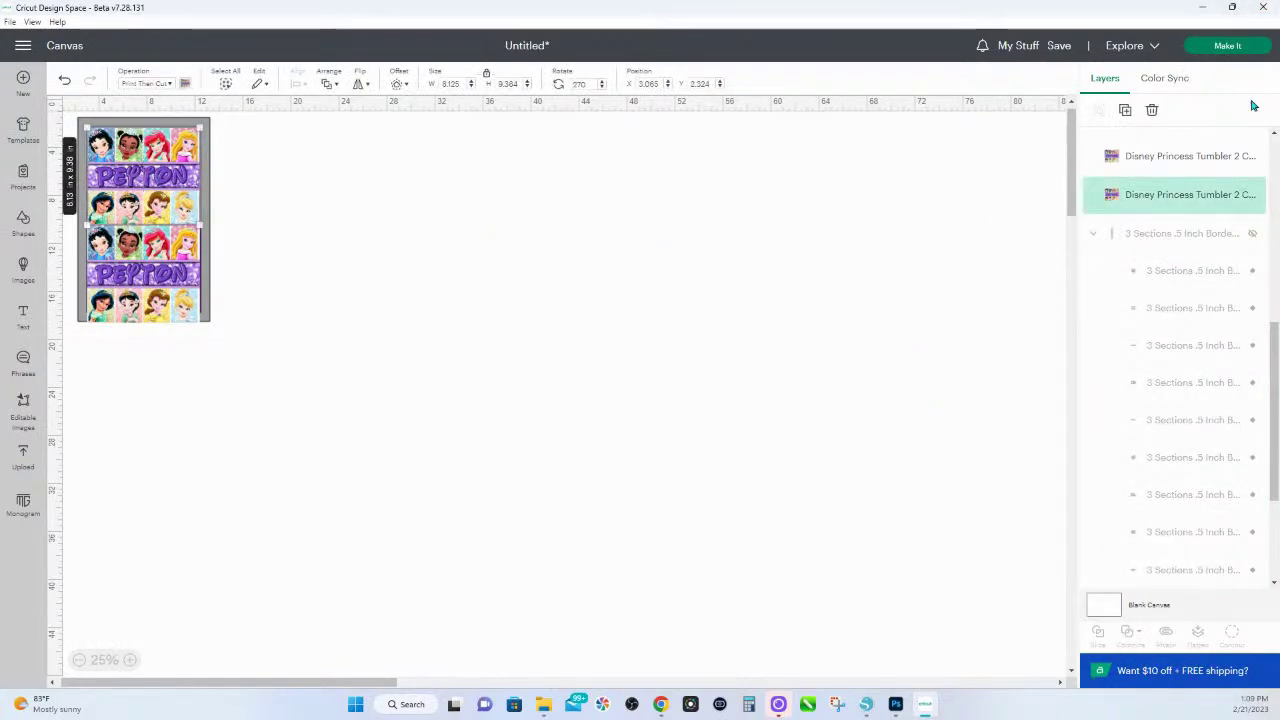
click(1228, 50)
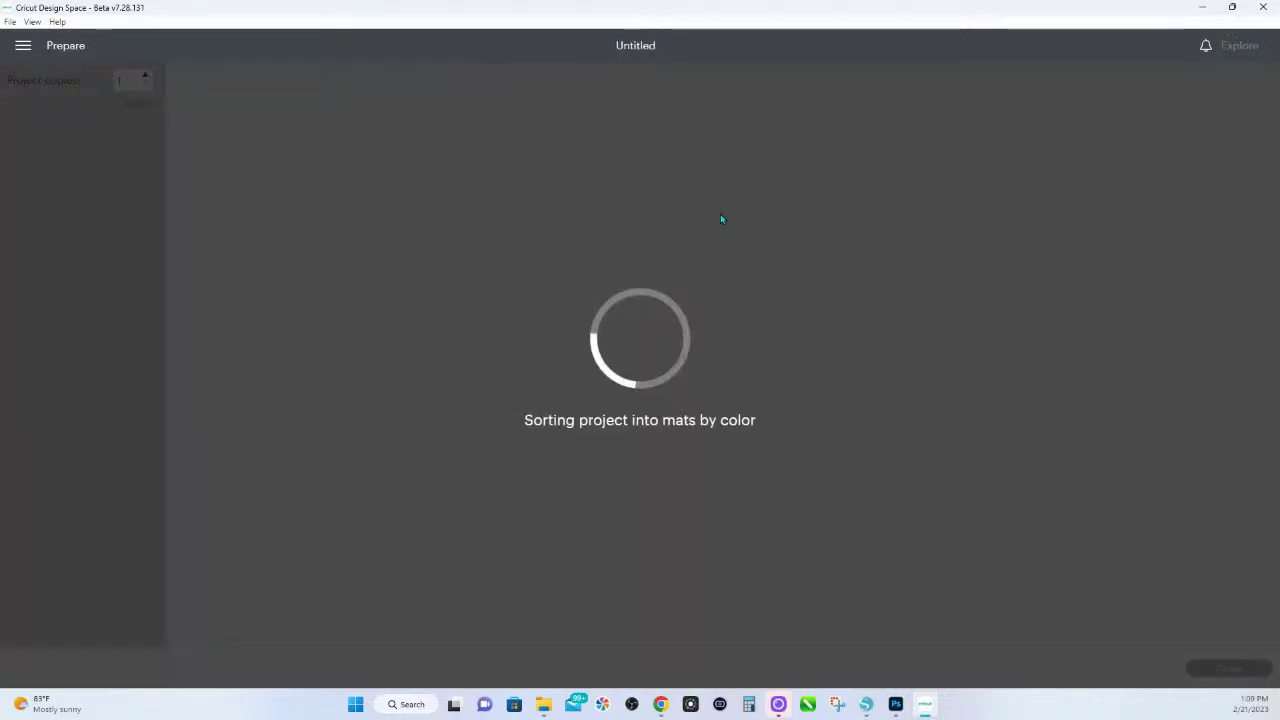
scroll(664, 444, down, 5)
scroll(664, 444, down, 3)
scroll(687, 263, up, 8)
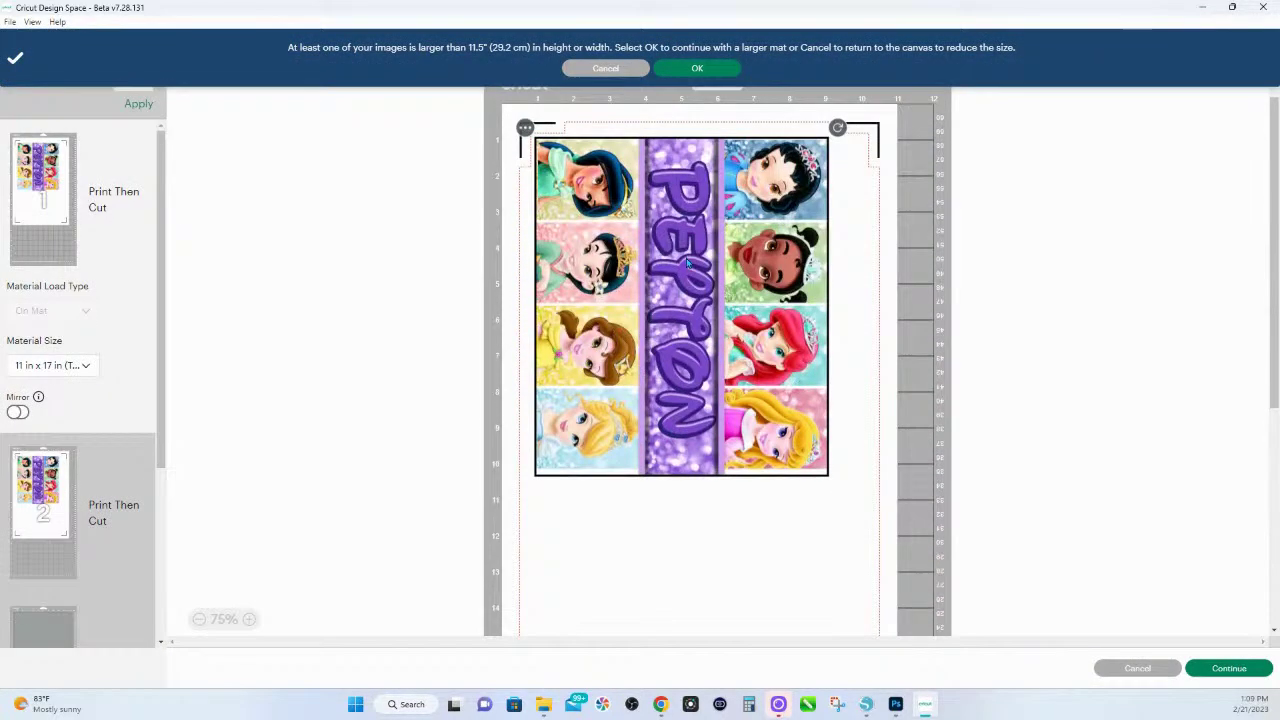
scroll(614, 295, down, 4)
scroll(614, 296, up, 2)
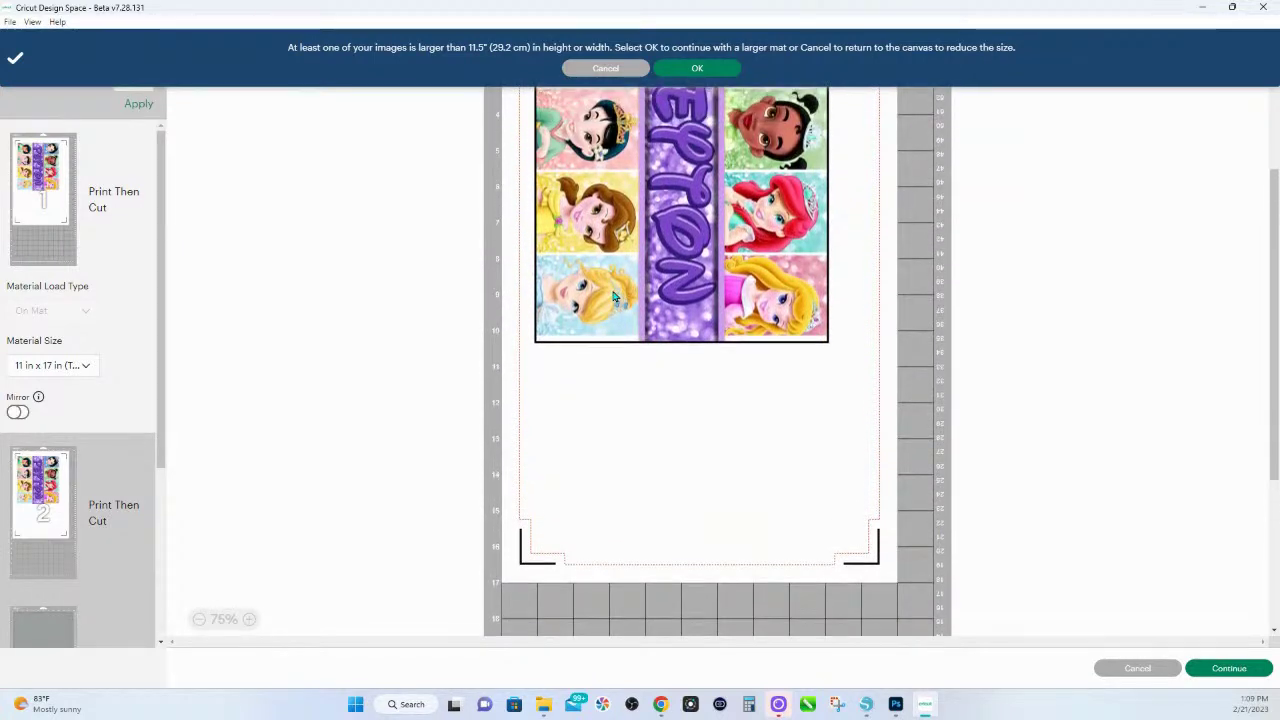
click(1136, 670)
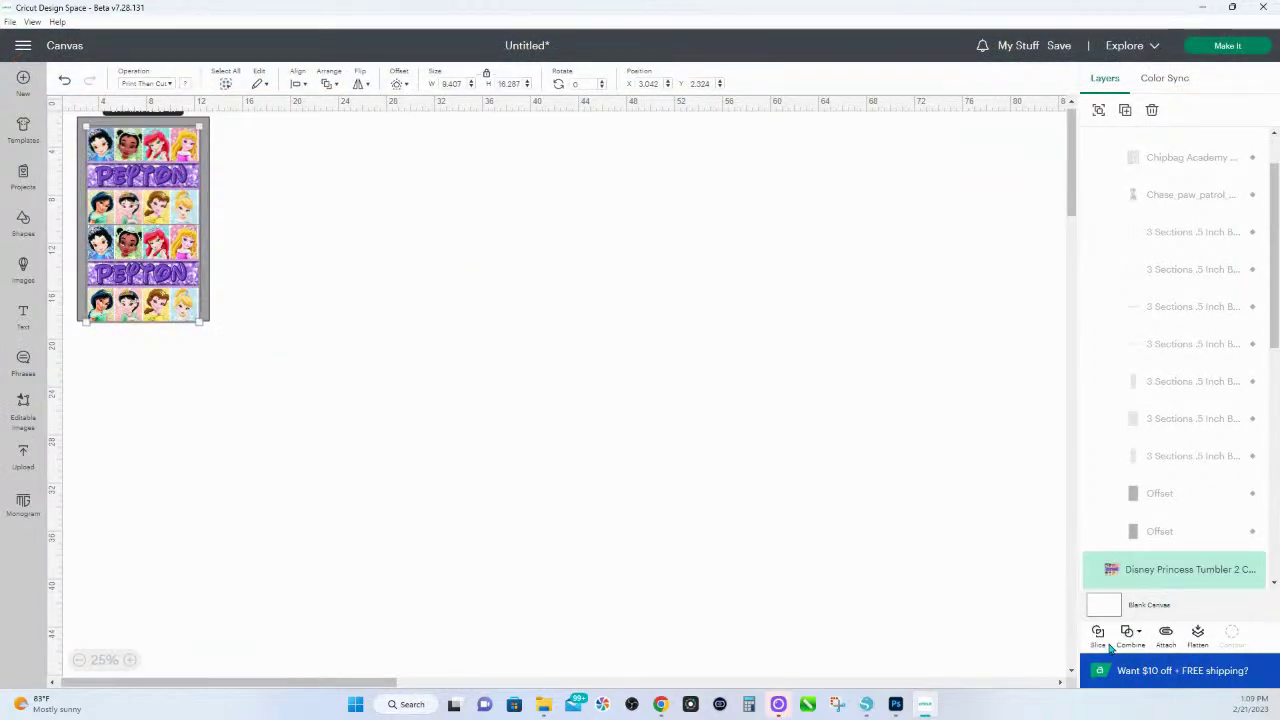
- Attach the two Disney Princess designs and read the size warning for the attached pair
click(1166, 634)
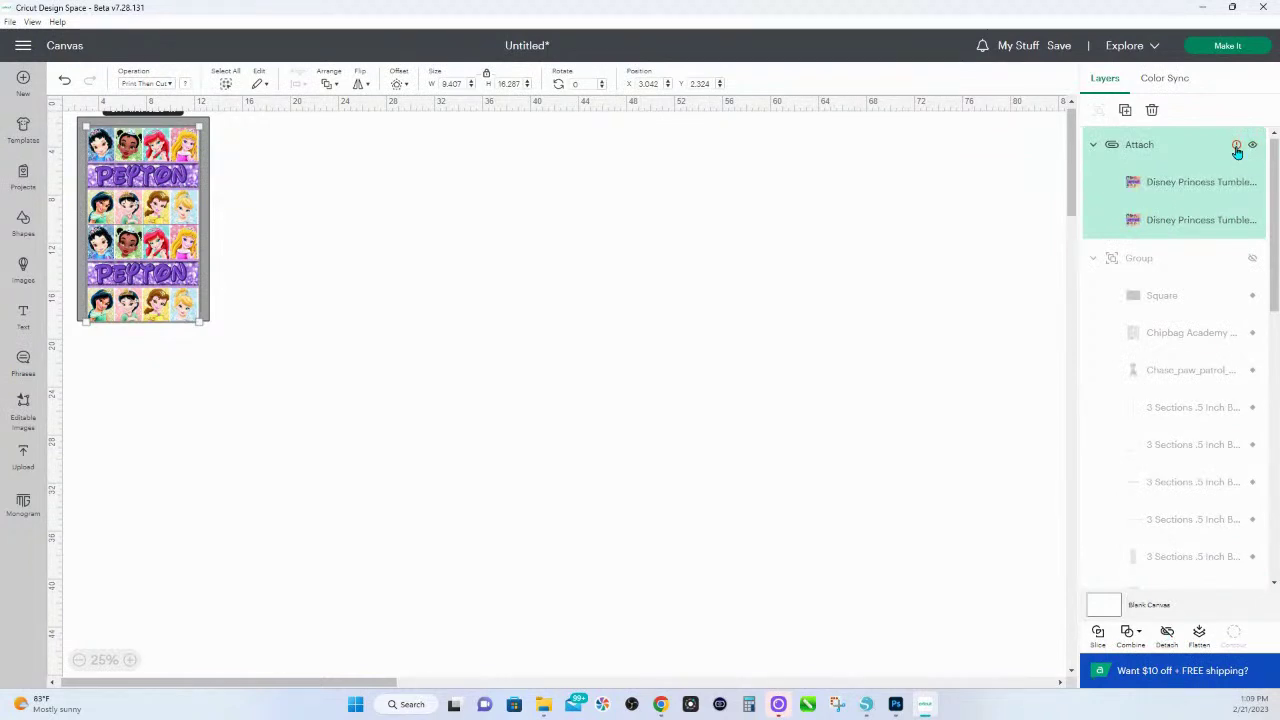
click(1237, 146)
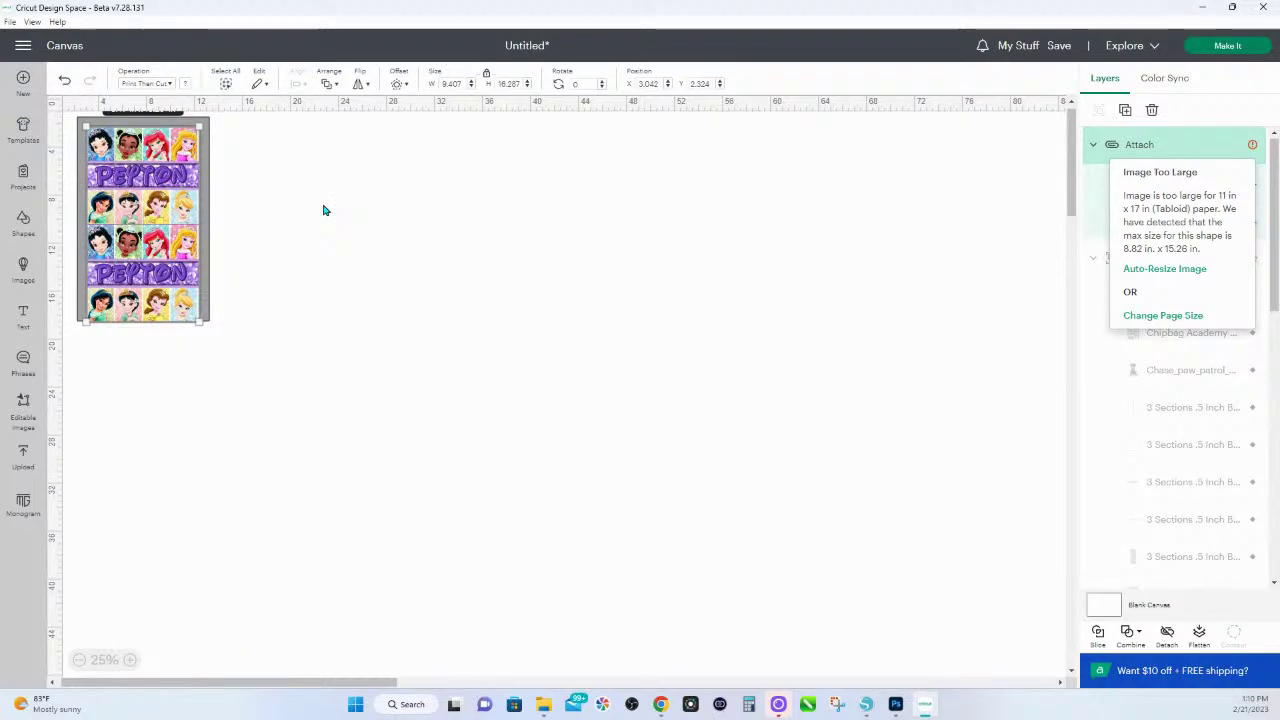
click(542, 352)
- Detach the two Disney Princess designs and move the lower copy off the sheet to about X 38.542, Y 25.264 in
click(183, 287)
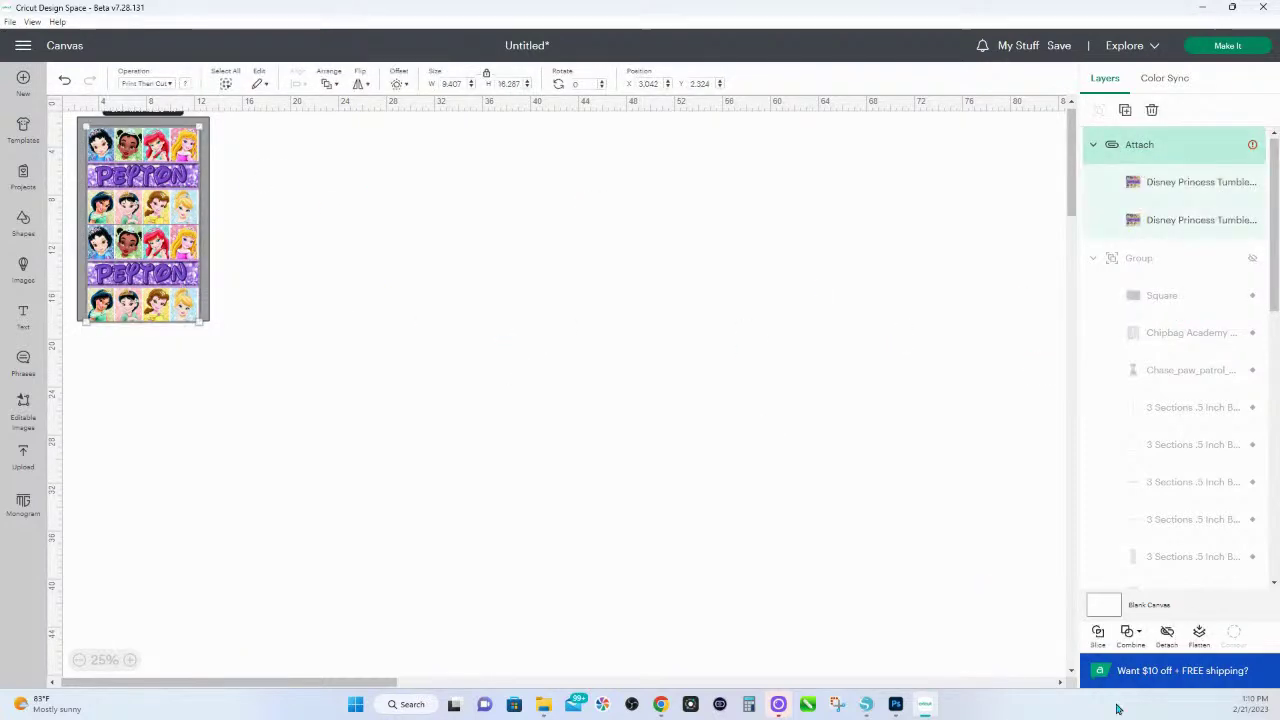
click(1164, 633)
click(343, 368)
click(143, 270)
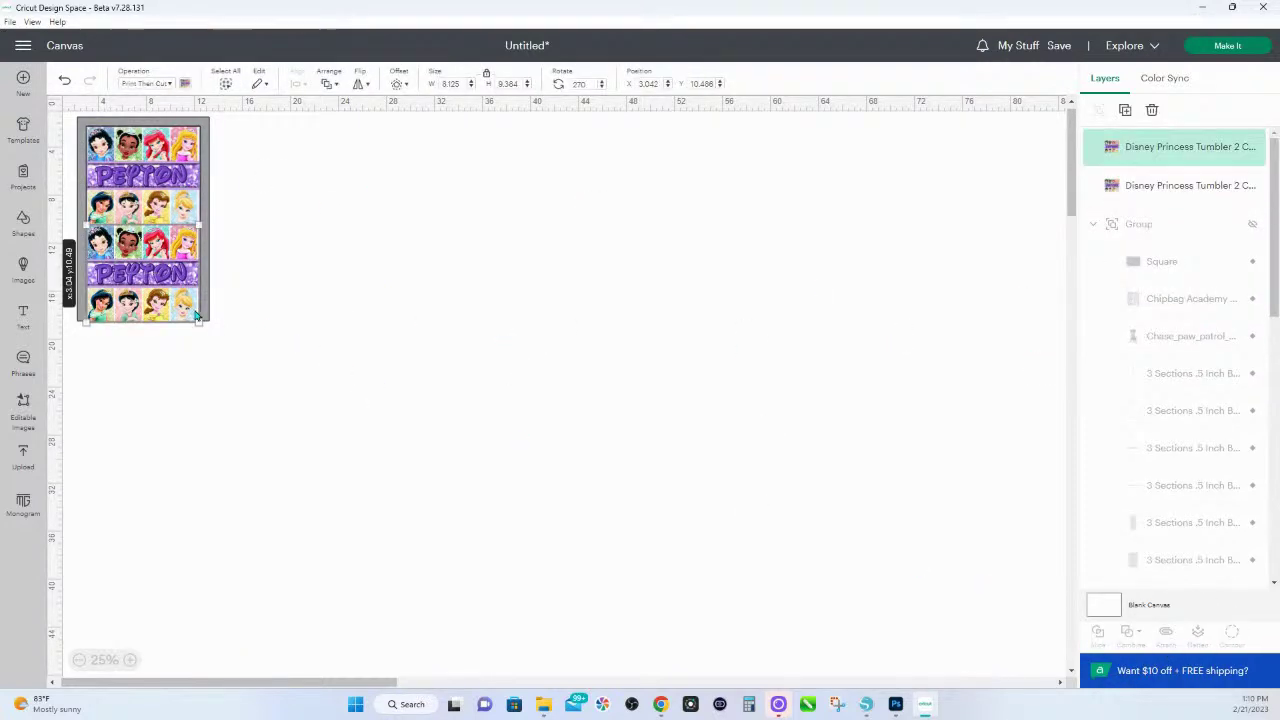
drag(143, 270, 569, 452)
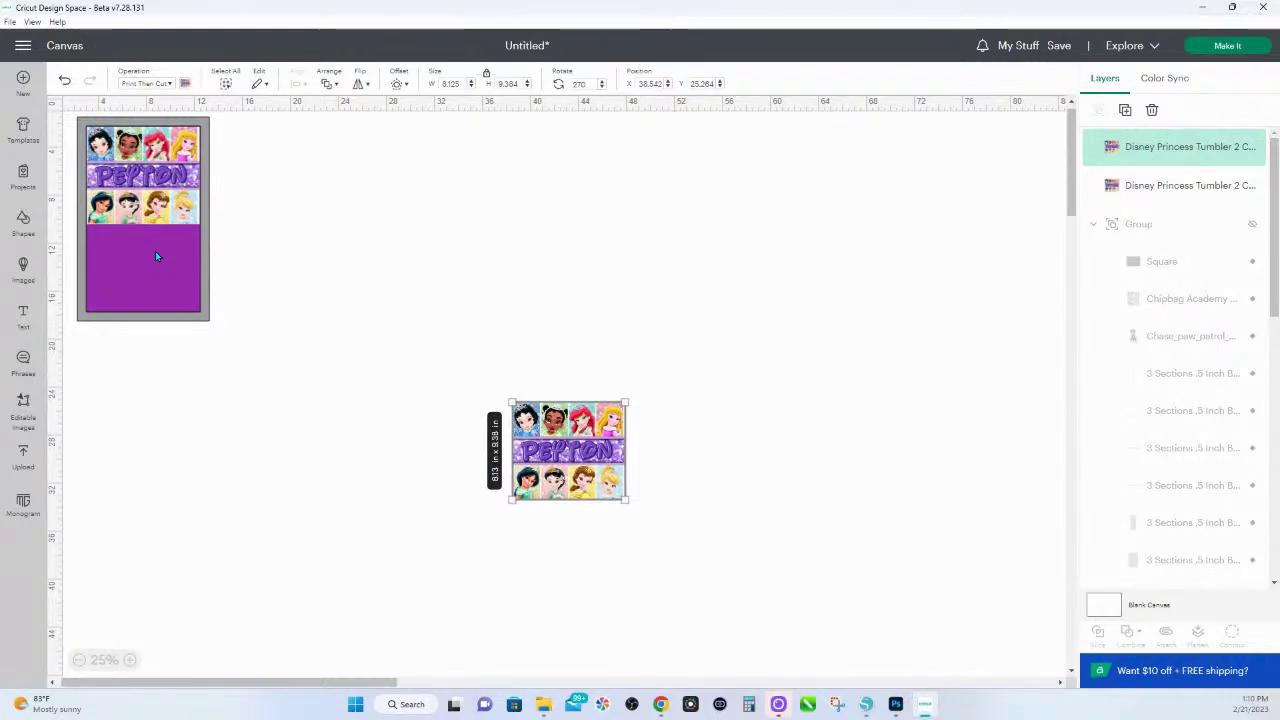
- Preview the Print Then Cut mats, examine the Disney Princess design's placement within the Tabloid sheet's printable area, and return to the canvas
click(1218, 50)
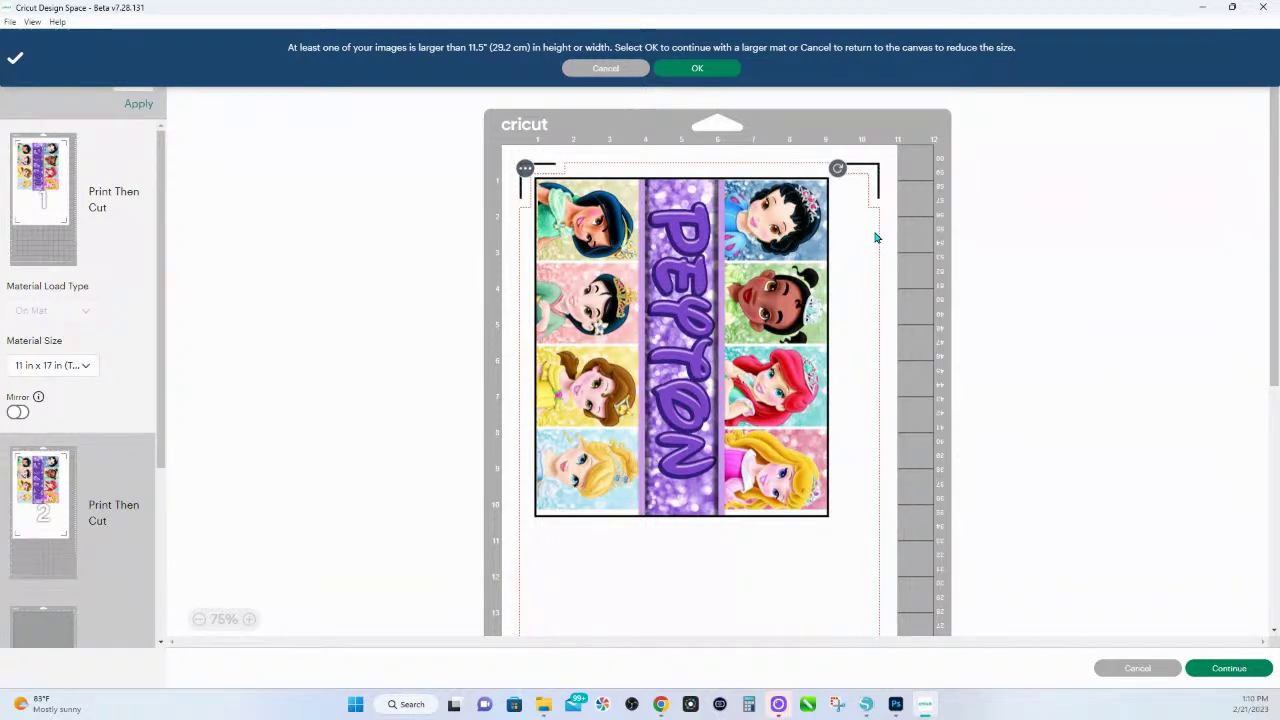
scroll(838, 282, down, 5)
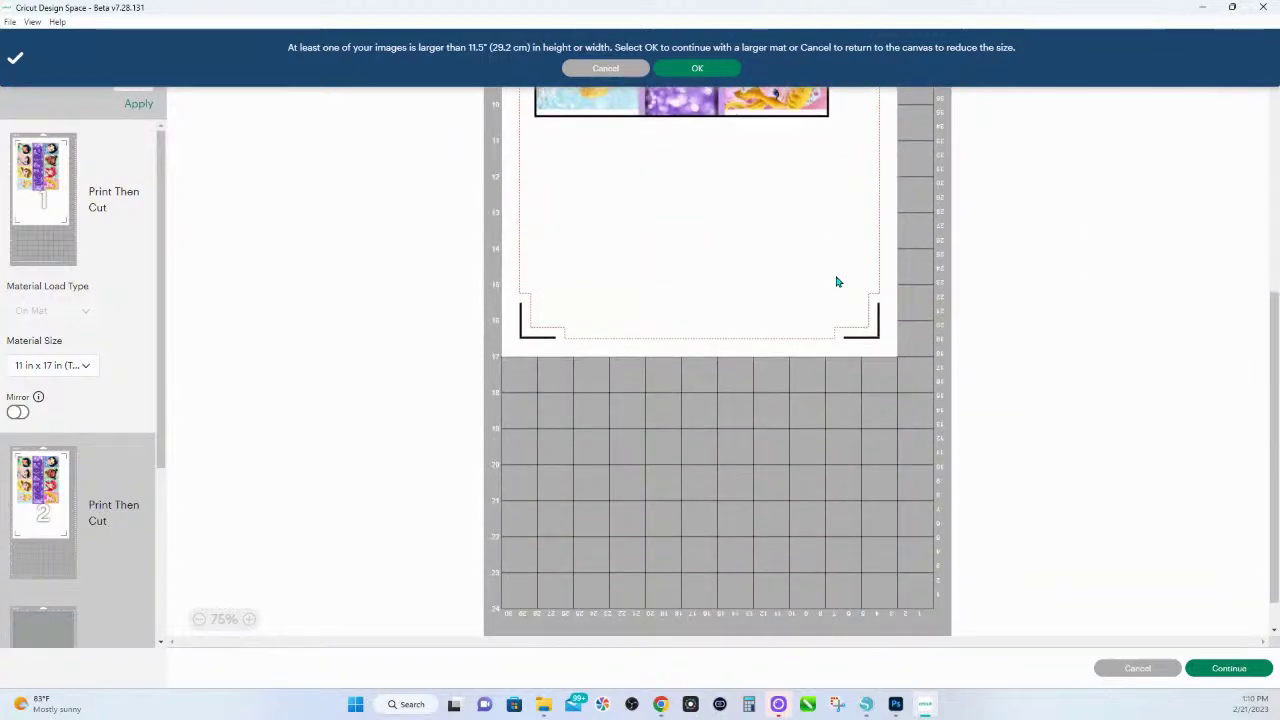
scroll(837, 280, up, 5)
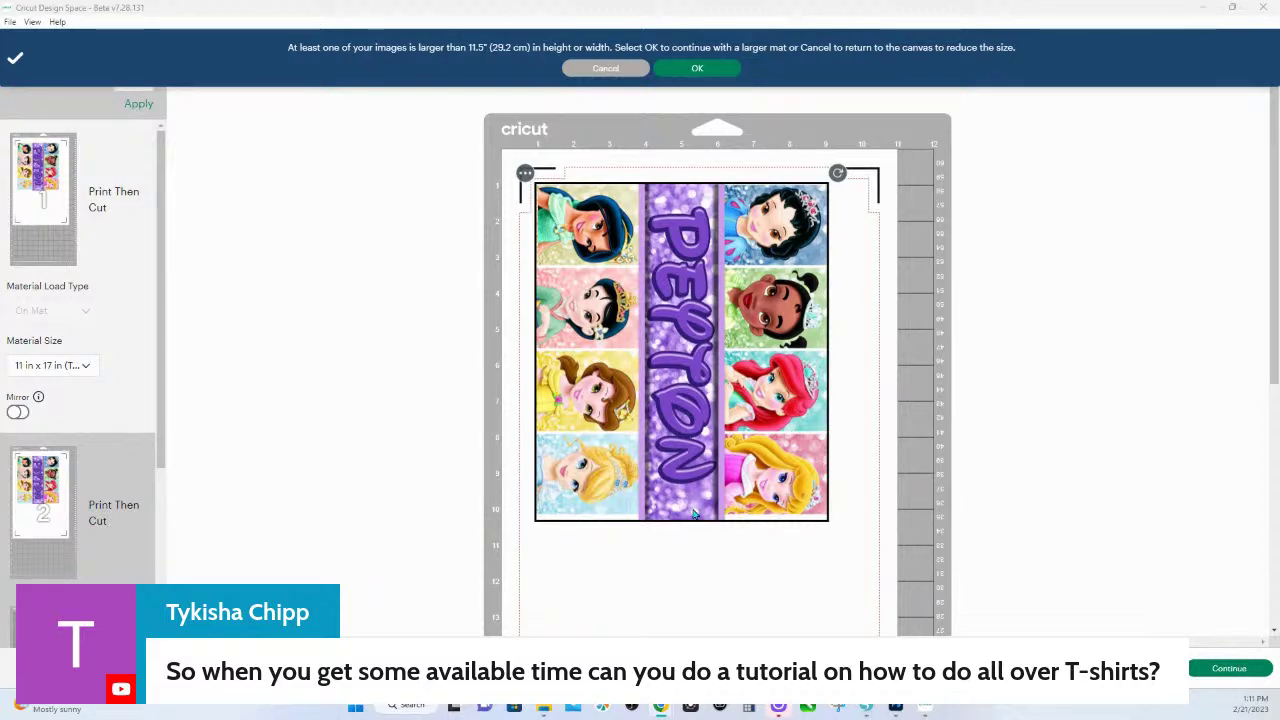
scroll(620, 394, down, 5)
click(1137, 668)
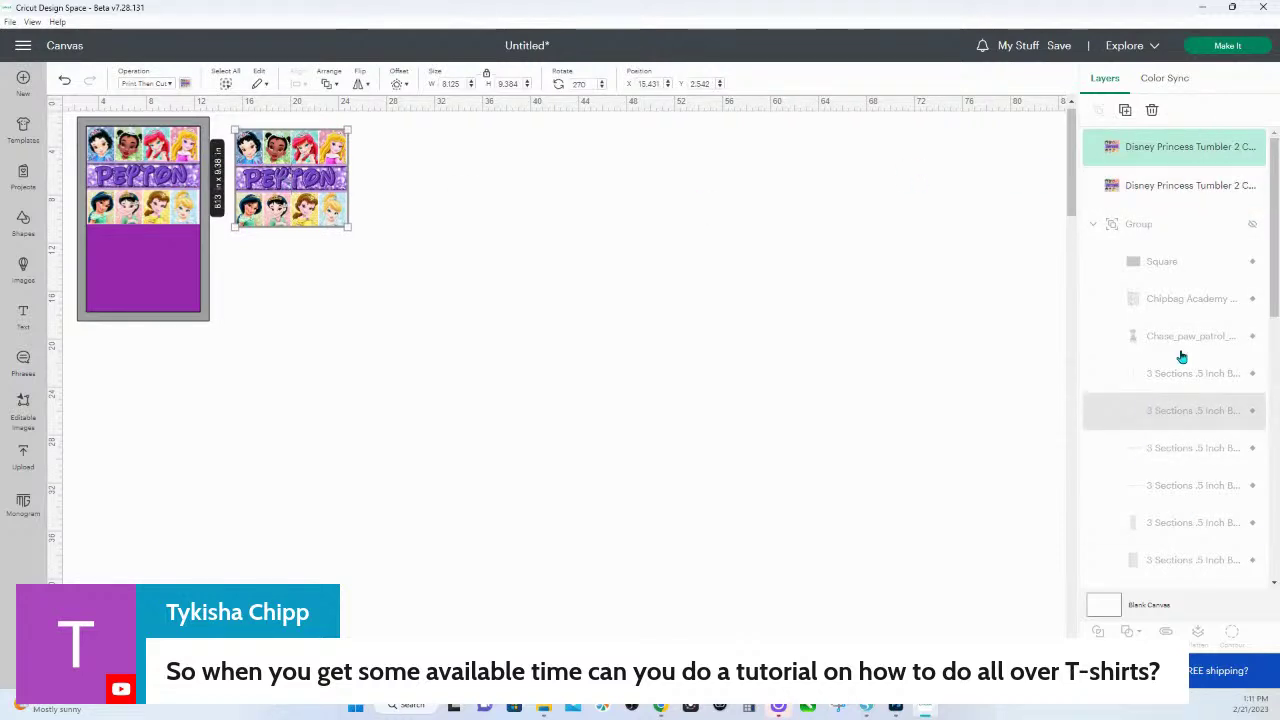
- Unhide the group of objects lying off the sheet and ungroup it
click(1251, 229)
right_click(540, 322)
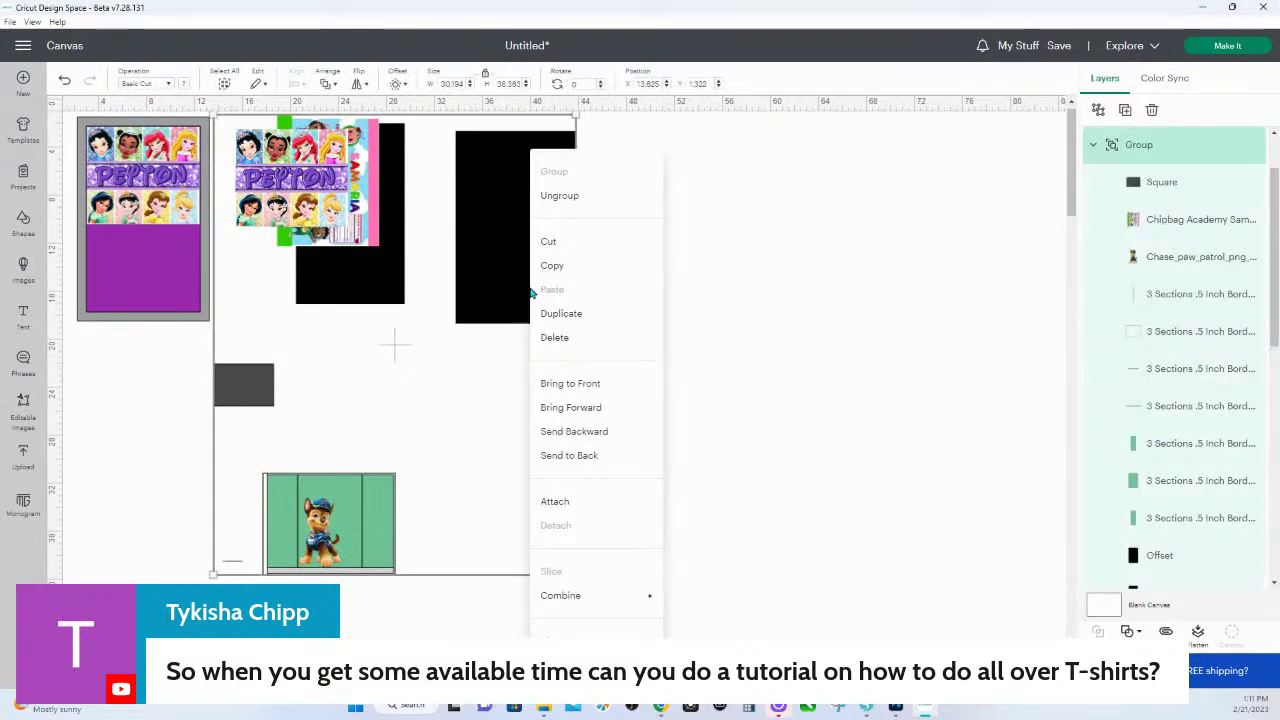
click(574, 197)
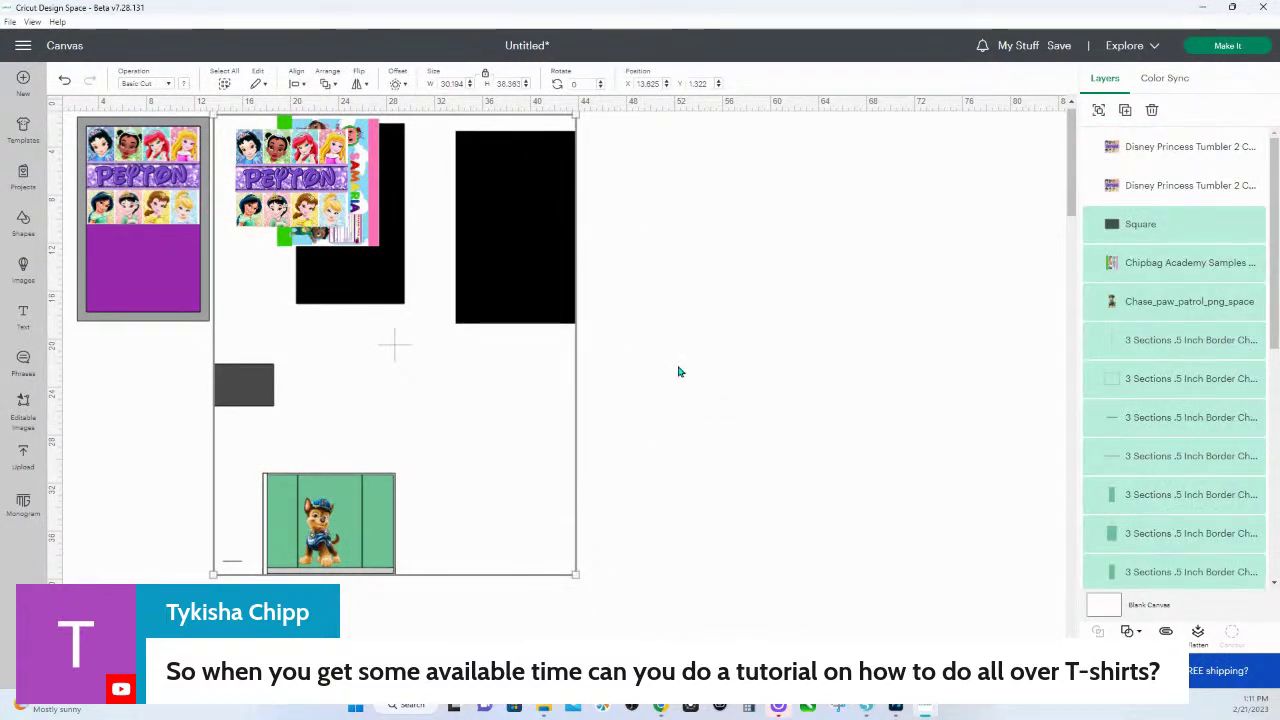
- Select everything on the canvas and move it about 28 in to the right, clearing space beside the ruler
click(678, 372)
drag(702, 608, 75, 114)
drag(323, 343, 663, 350)
click(280, 394)
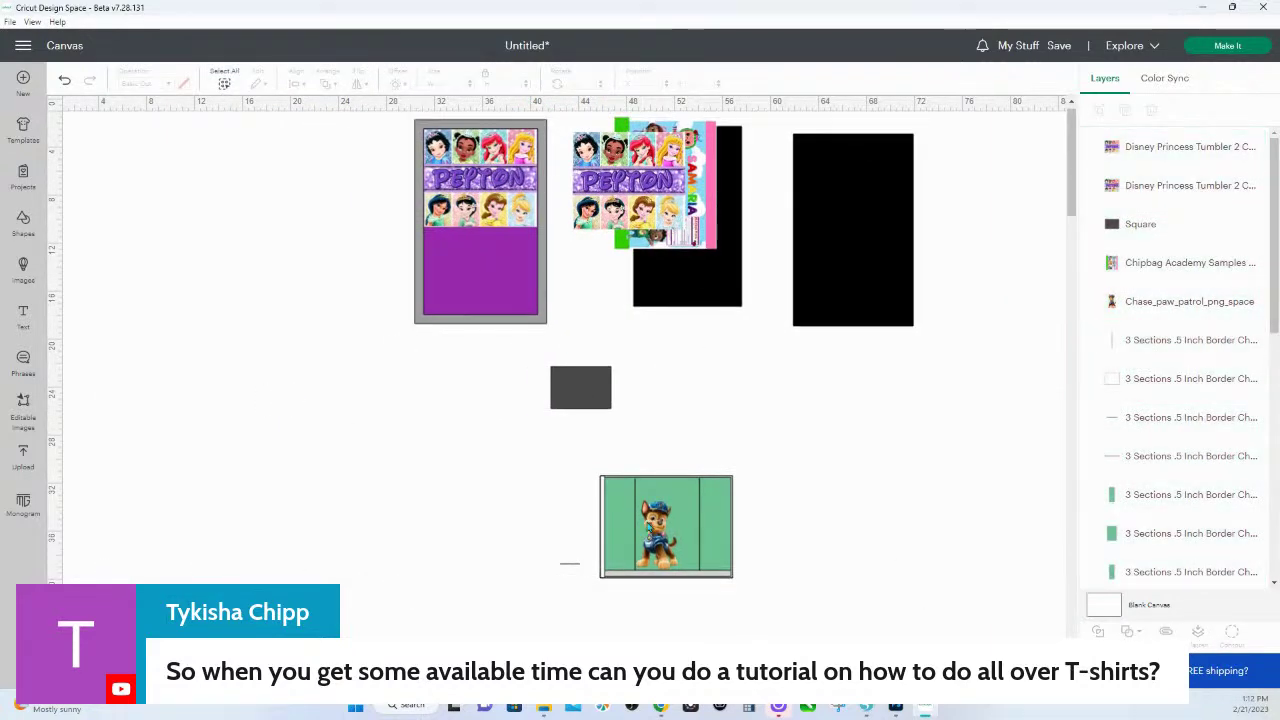
- Move the Chase image into the cleared space, enlarge it to about 16.88 × 28.2 in, and auto-resize it for 11 x 17 in Tabloid paper
drag(648, 527, 390, 524)
drag(300, 330, 226, 280)
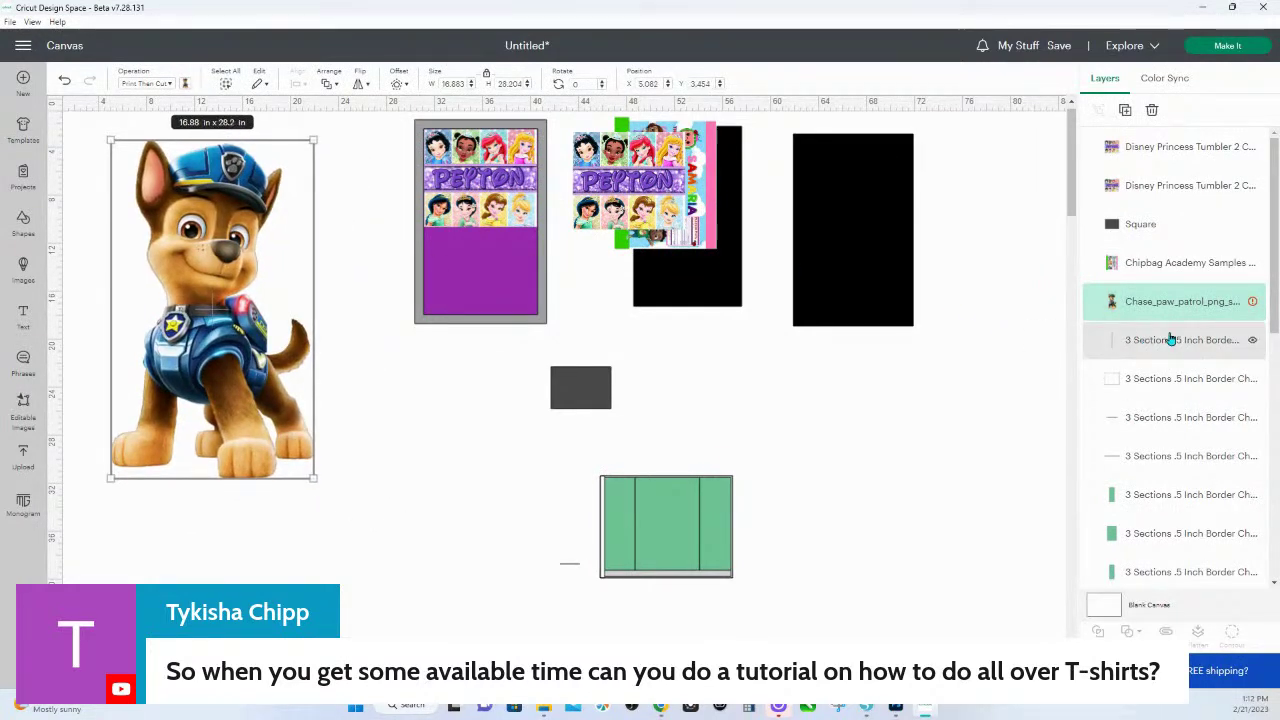
click(1237, 303)
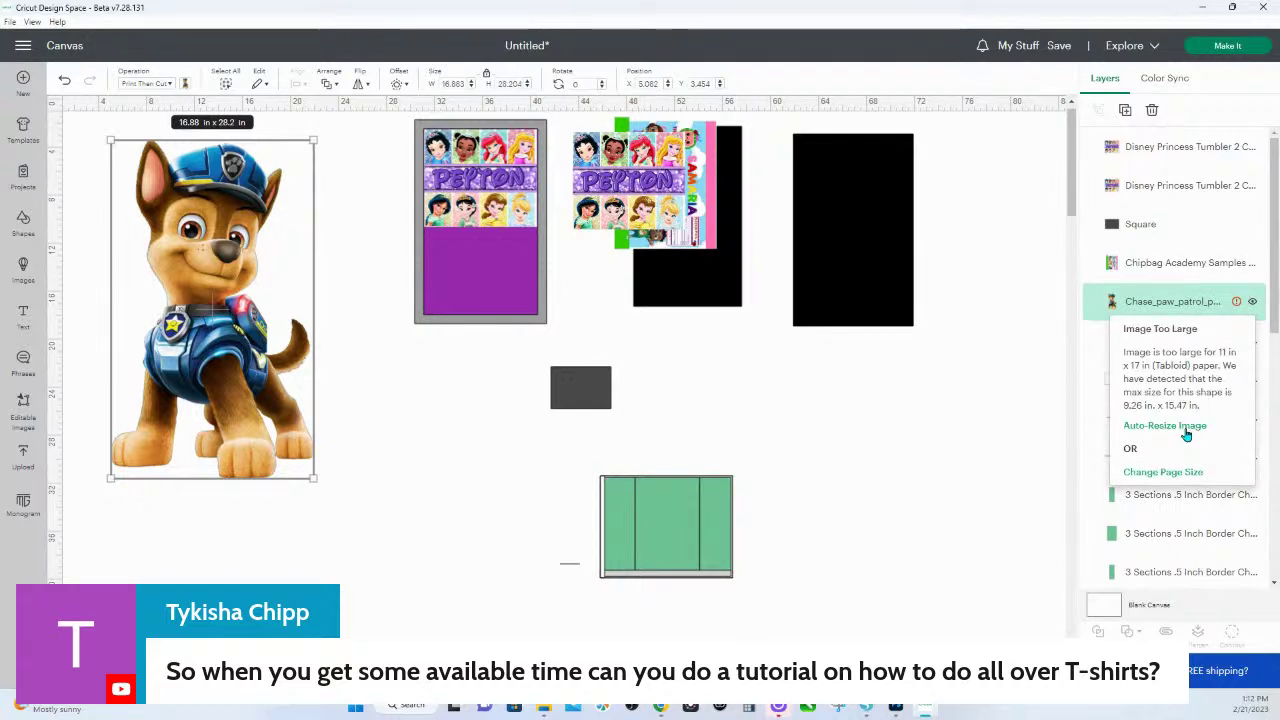
click(1188, 430)
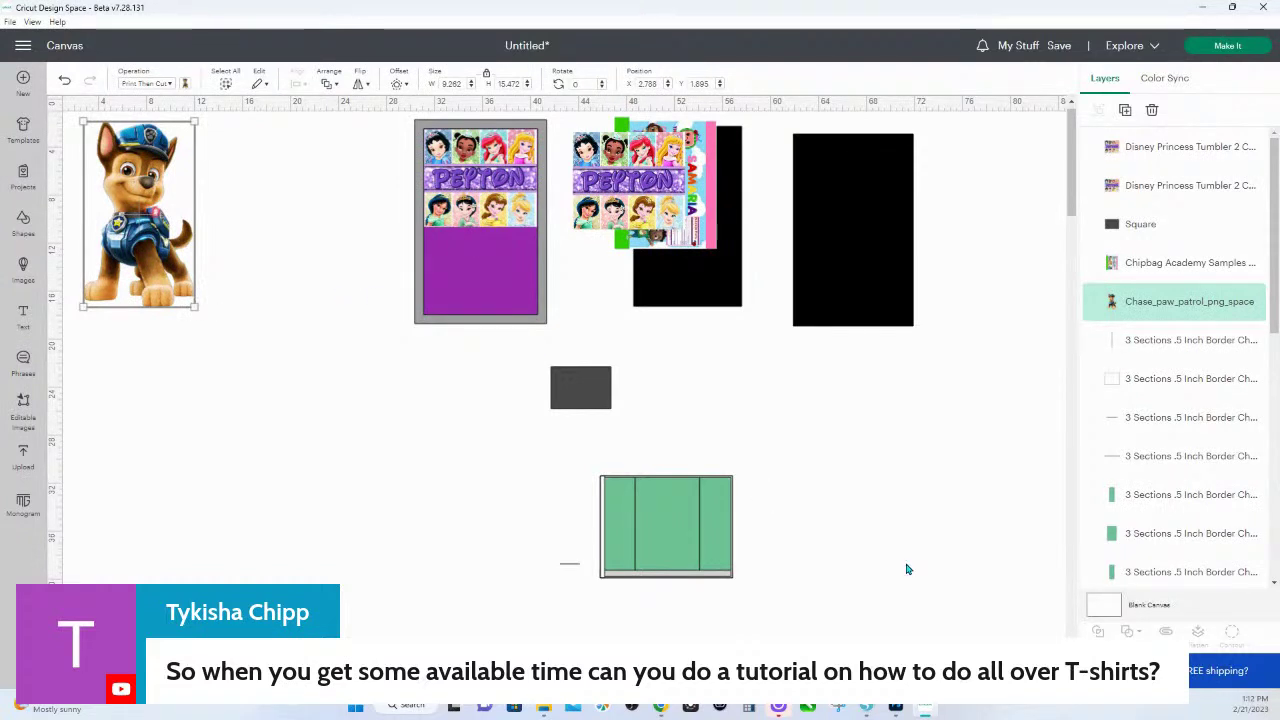
- Delete all visible objects except the Chase image and enlarge that image to about 32.37 × 54.08 in
drag(972, 607, 360, 126)
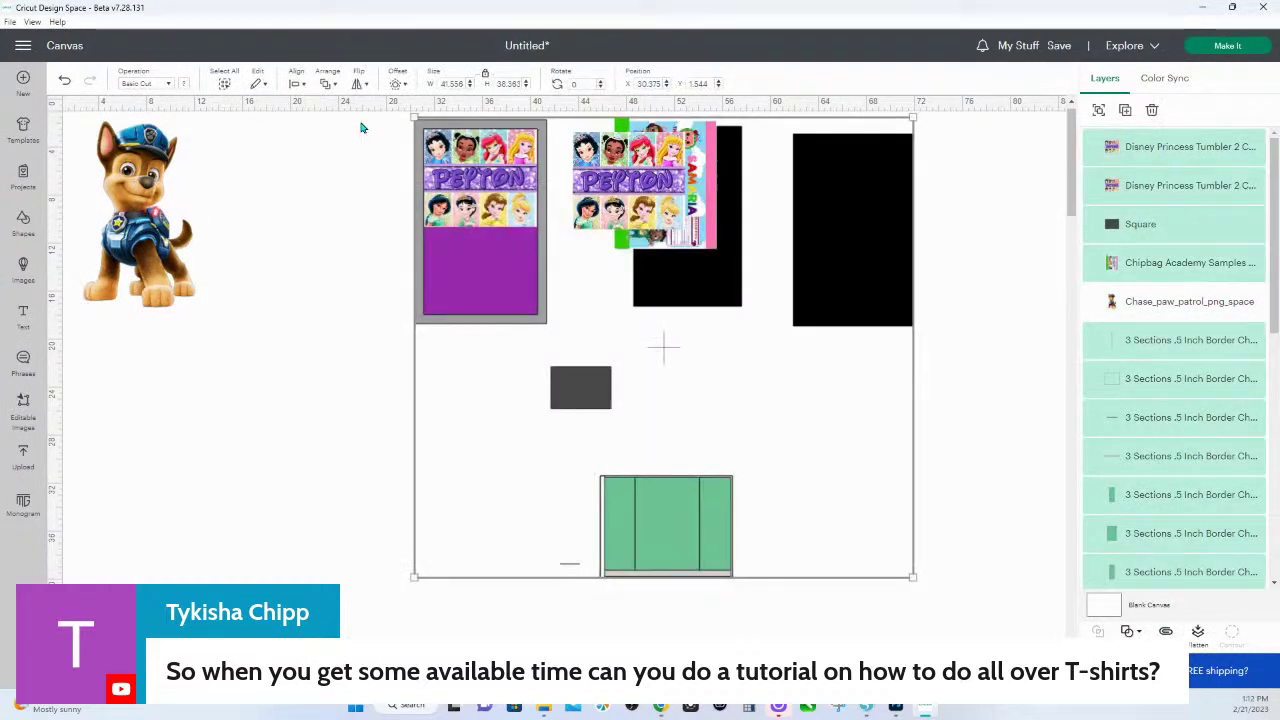
key(Delete)
click(196, 308)
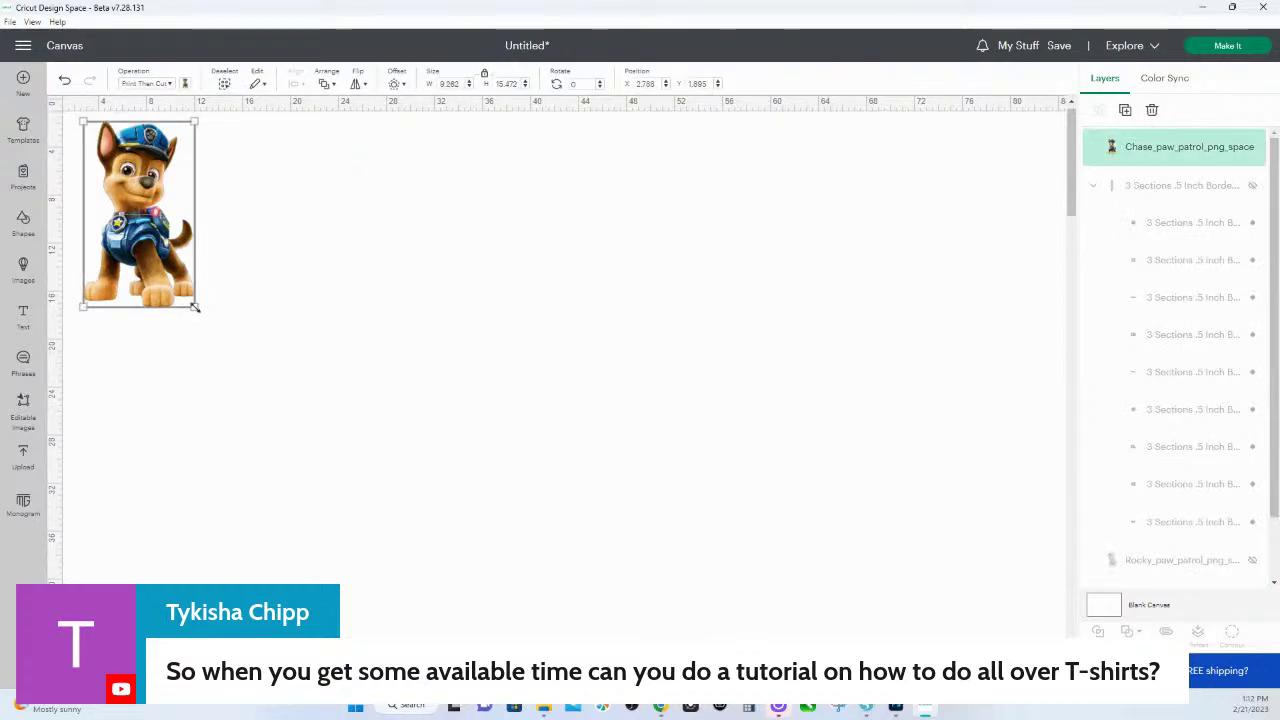
drag(196, 308, 472, 498)
scroll(497, 411, down, 3)
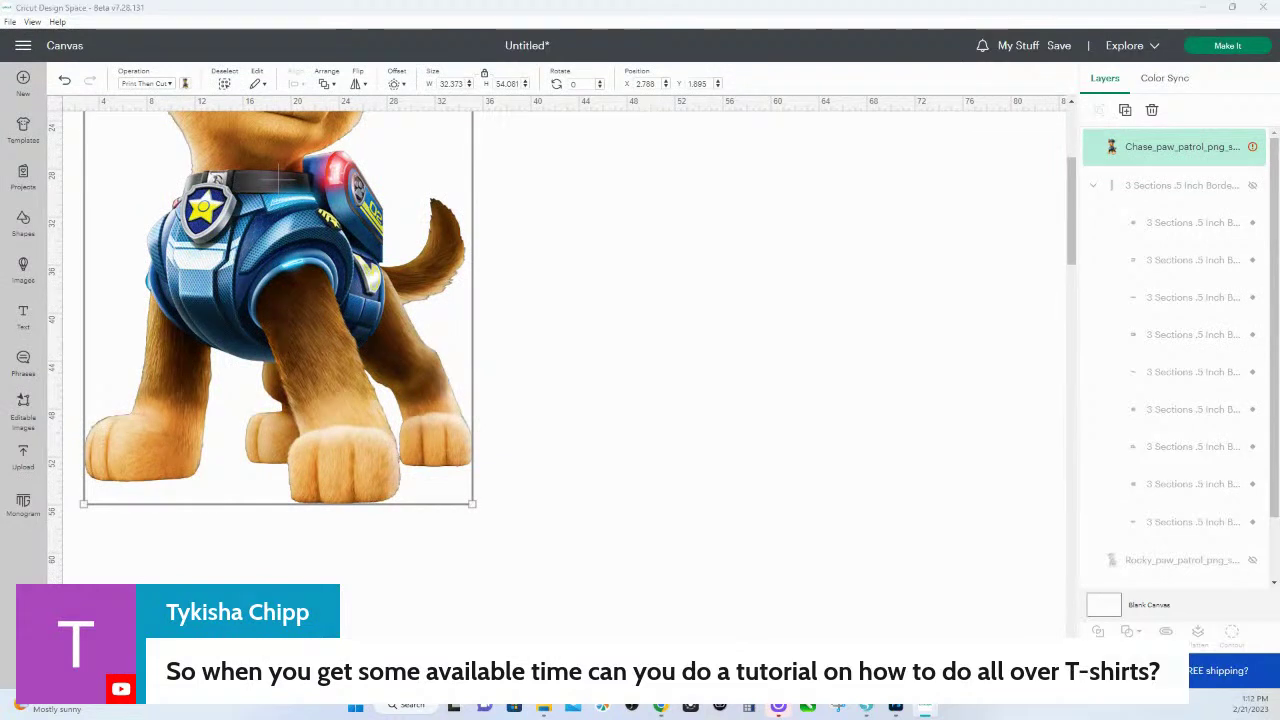
- Upload the recent file "11x17 cricut oversized Grid 11x17" as a cut image and add it to the canvas
click(22, 46)
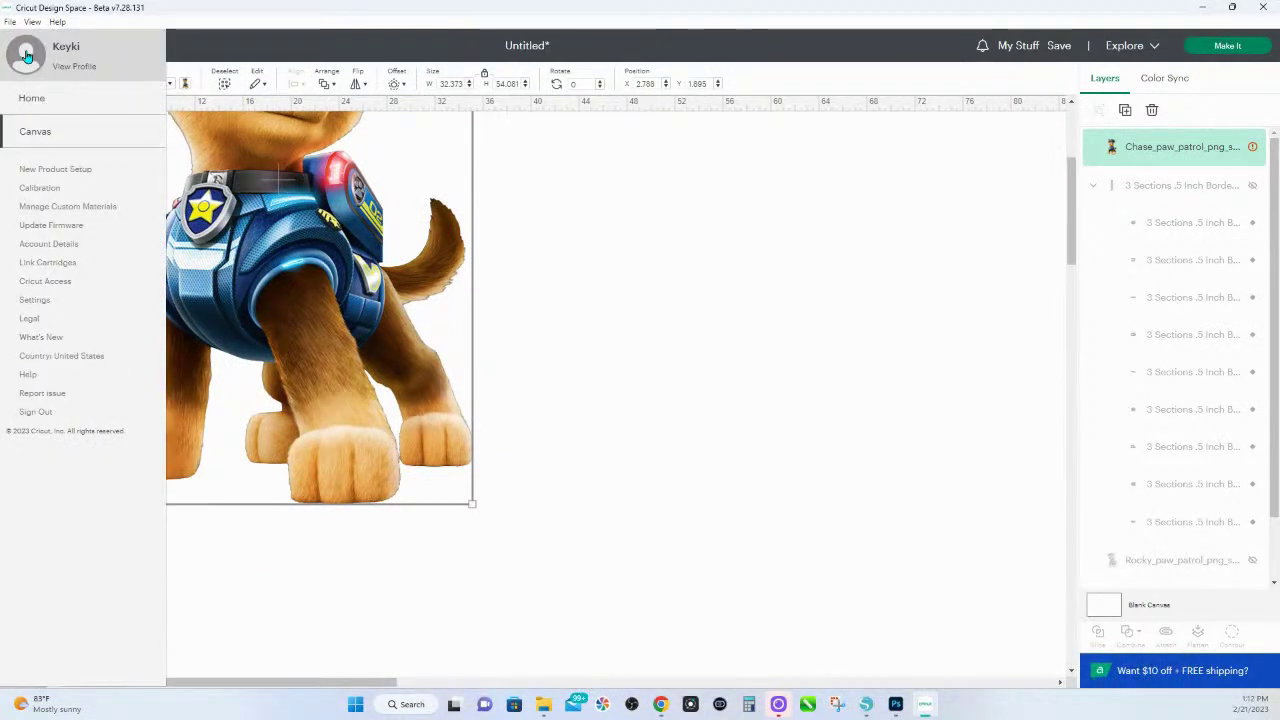
click(172, 142)
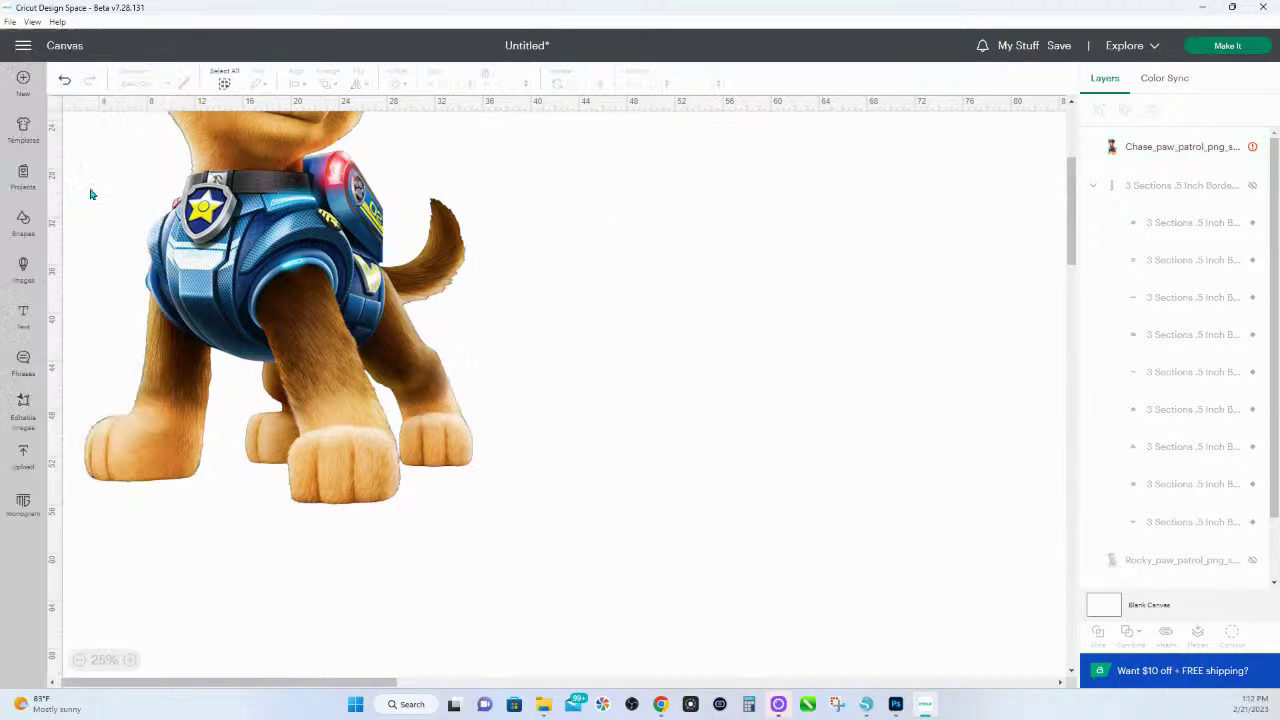
click(22, 458)
click(100, 253)
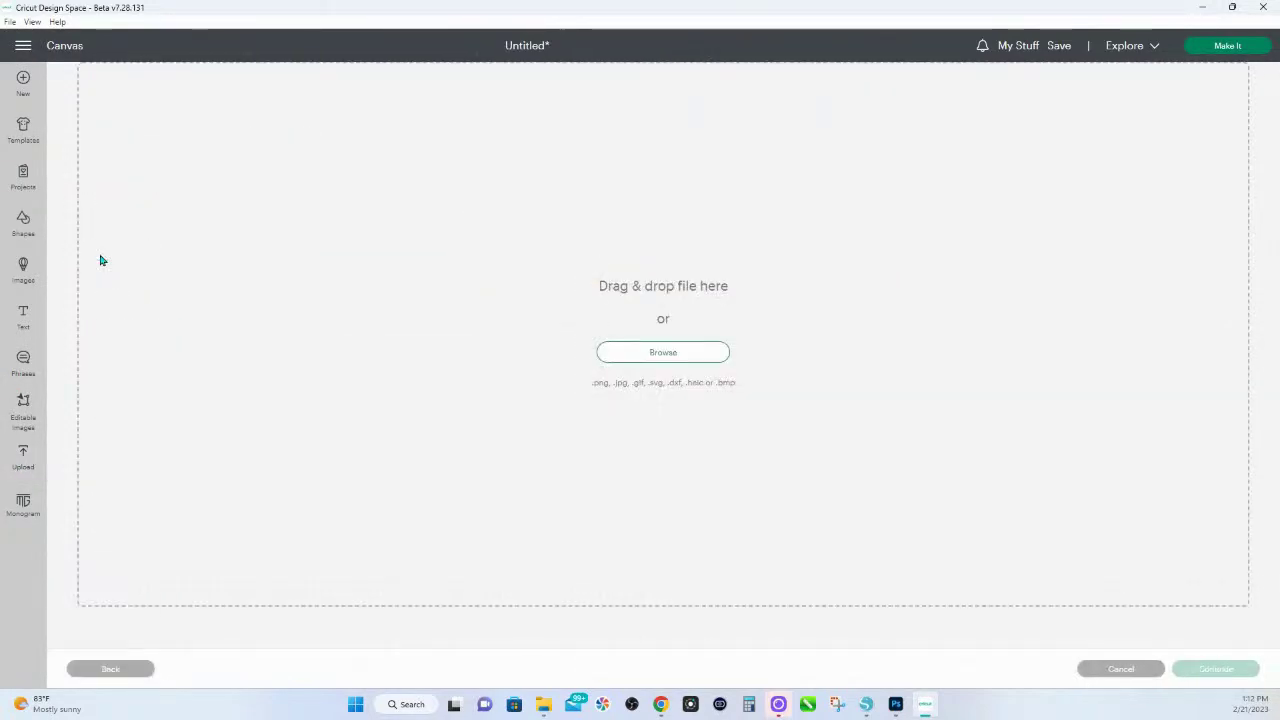
click(674, 359)
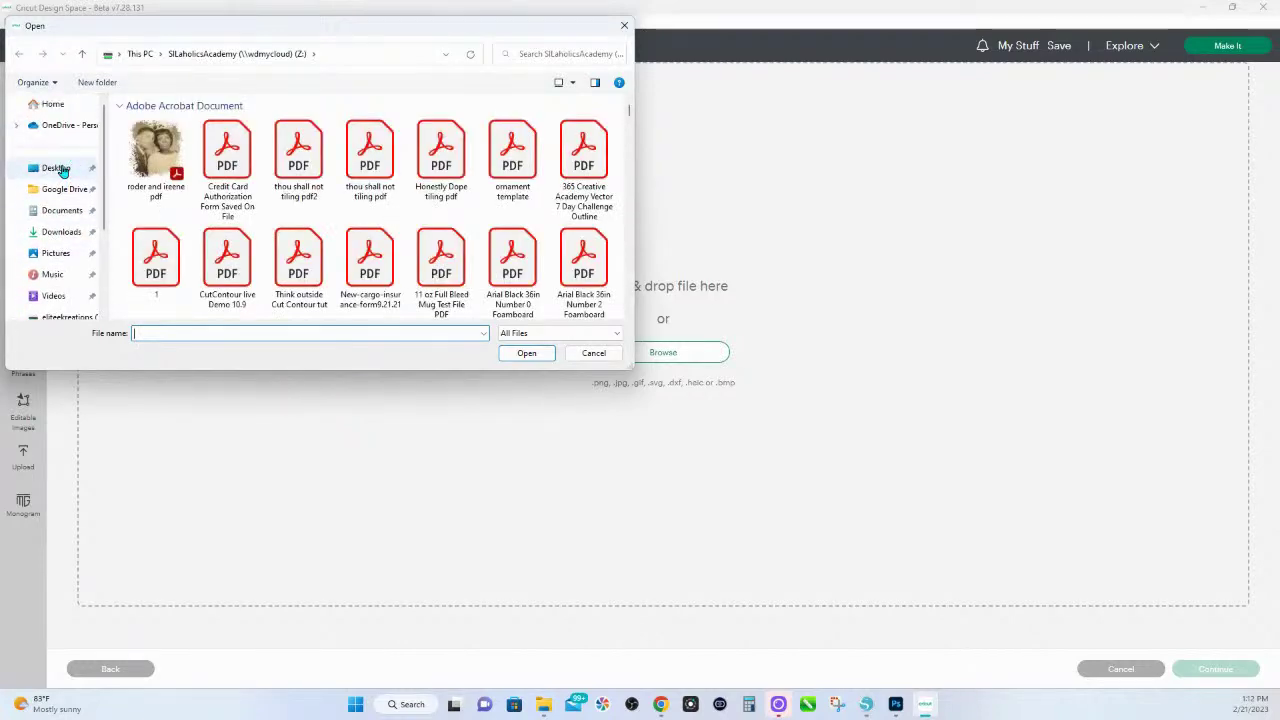
click(50, 105)
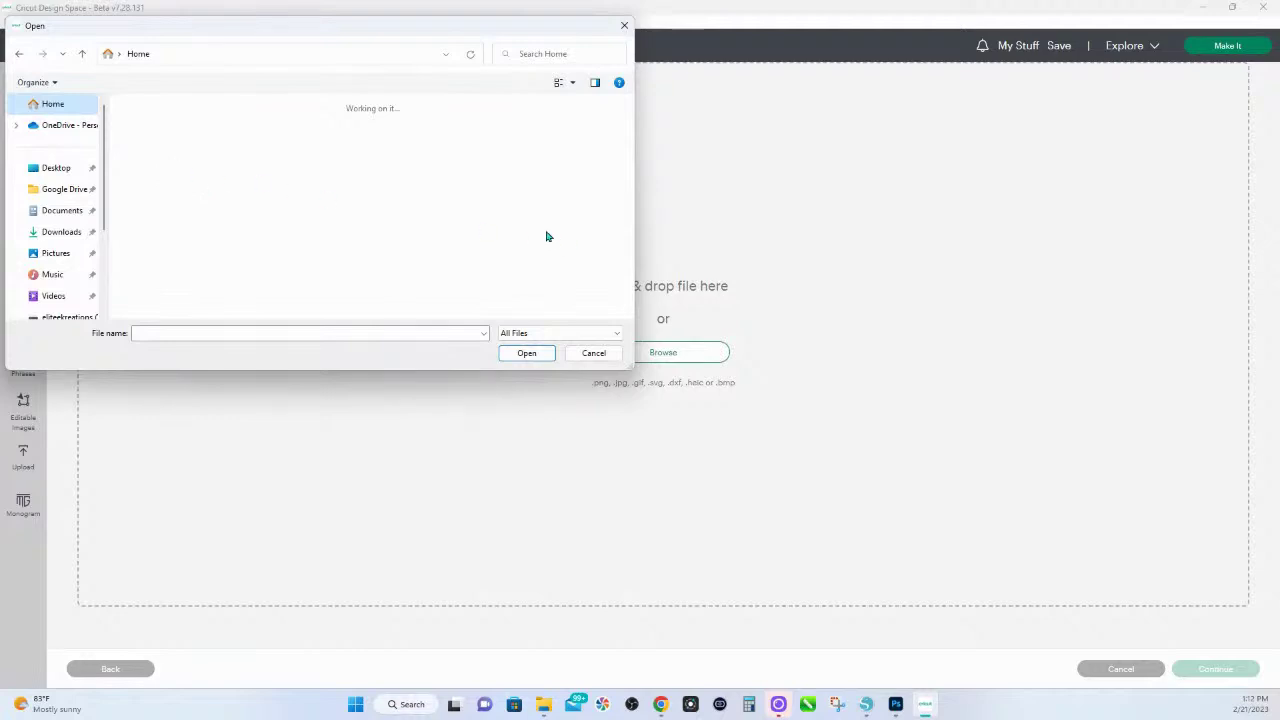
scroll(314, 214, down, 5)
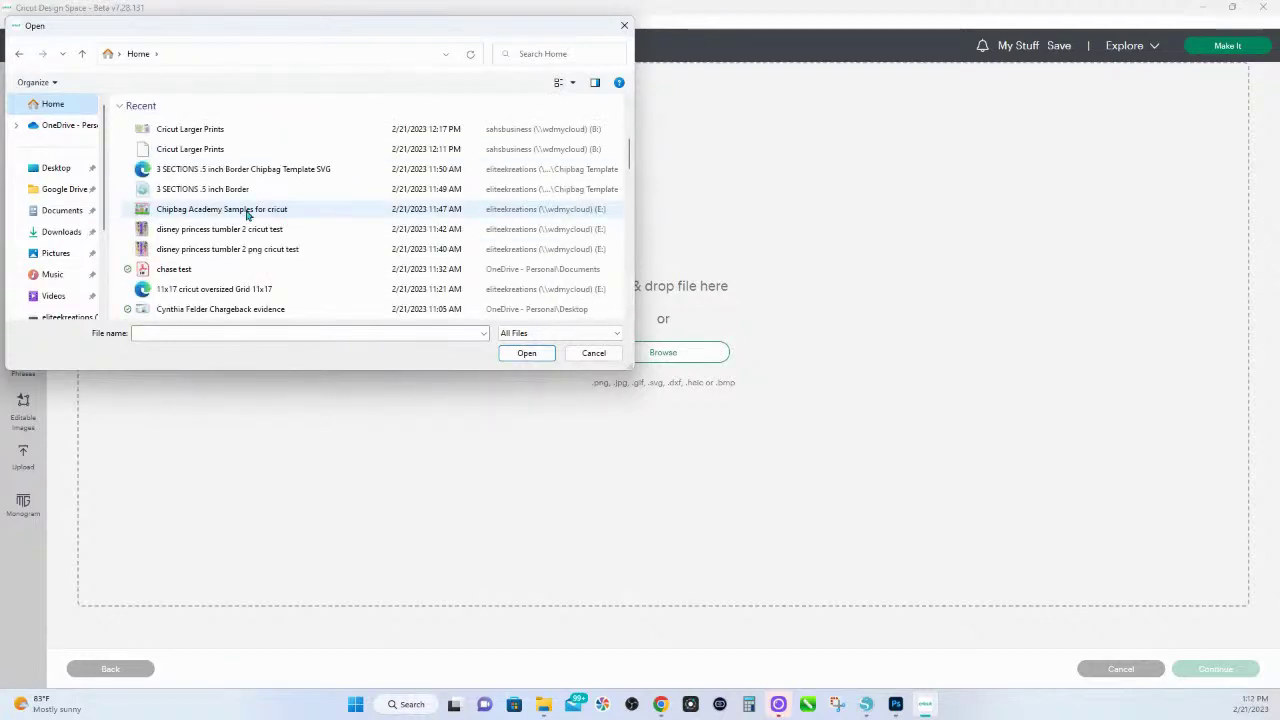
click(198, 292)
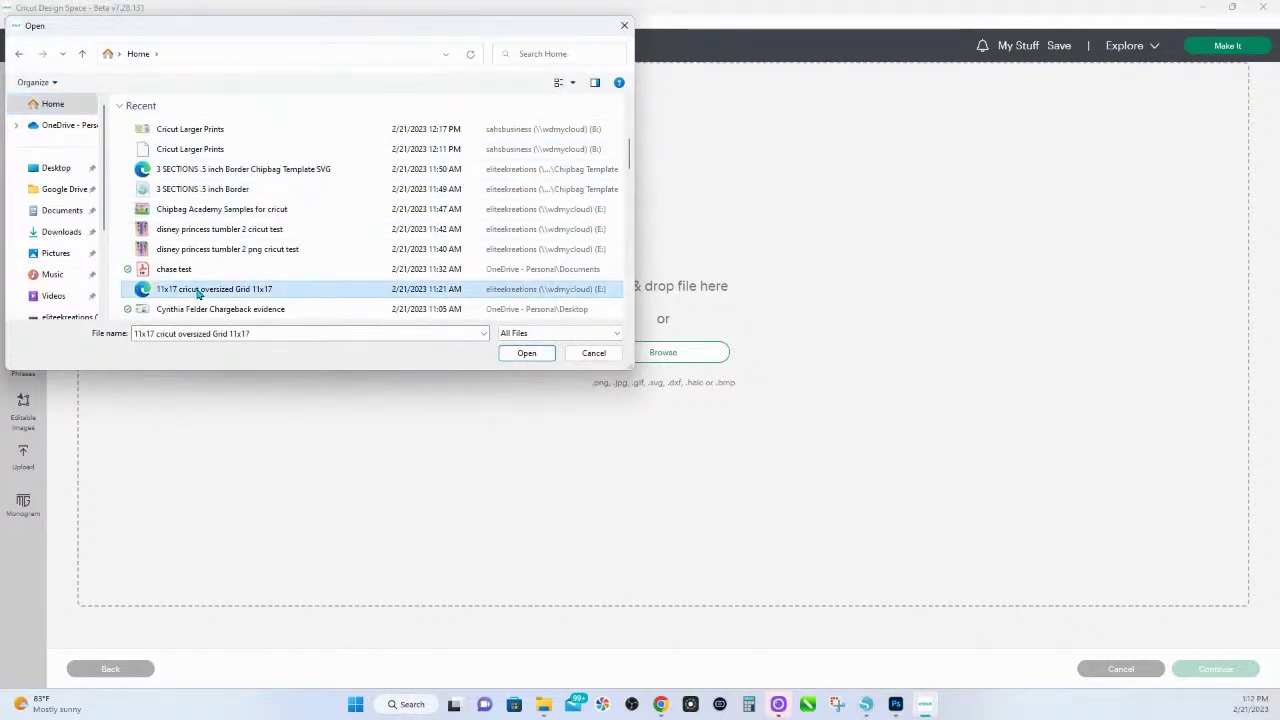
click(526, 355)
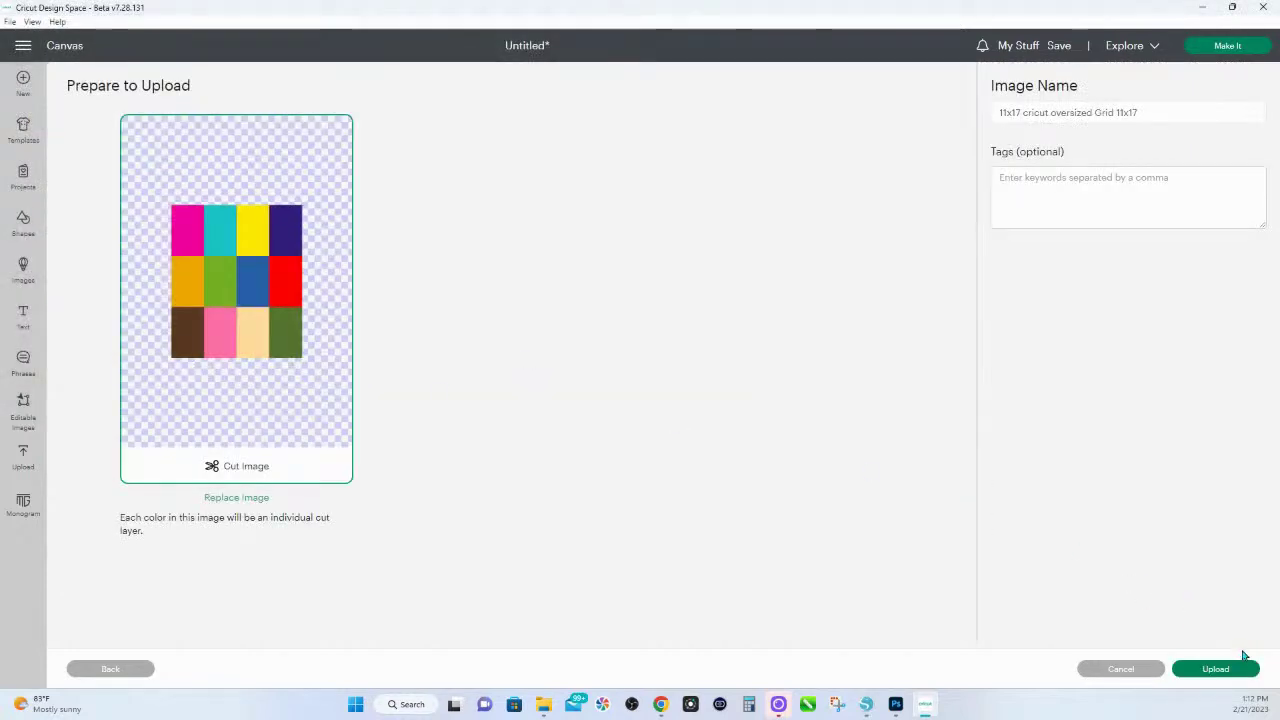
click(1215, 668)
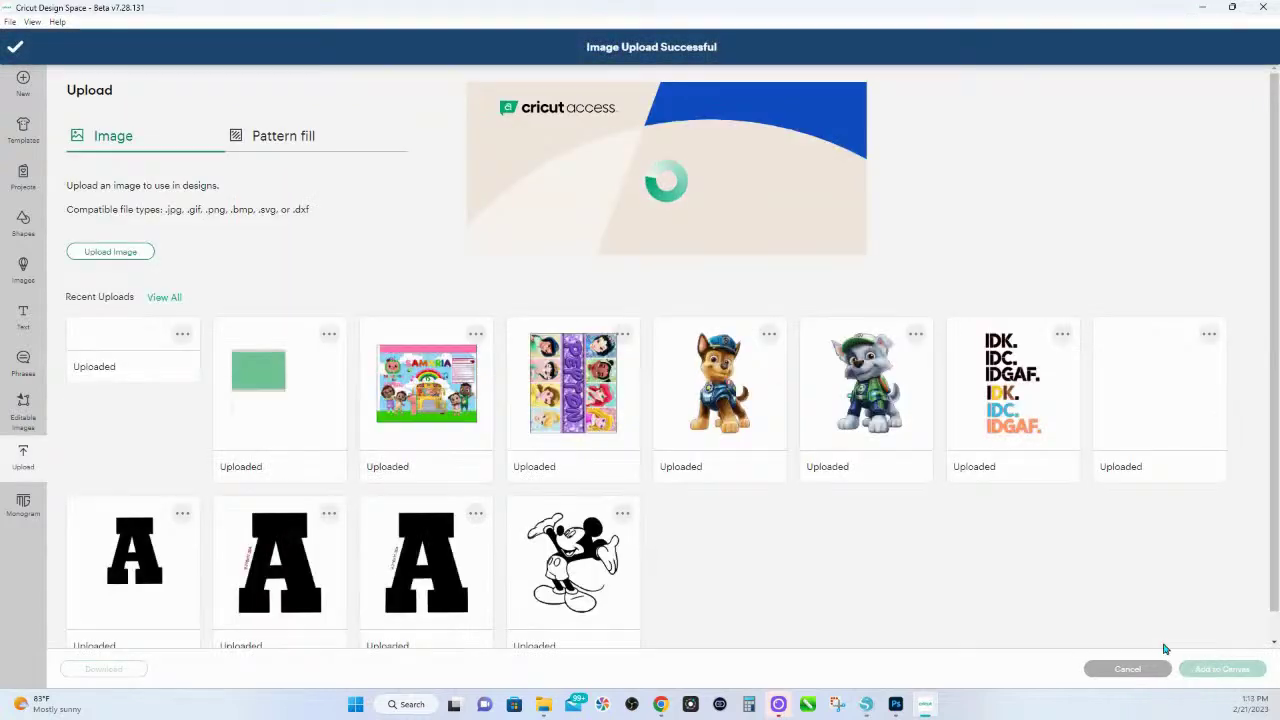
click(1210, 676)
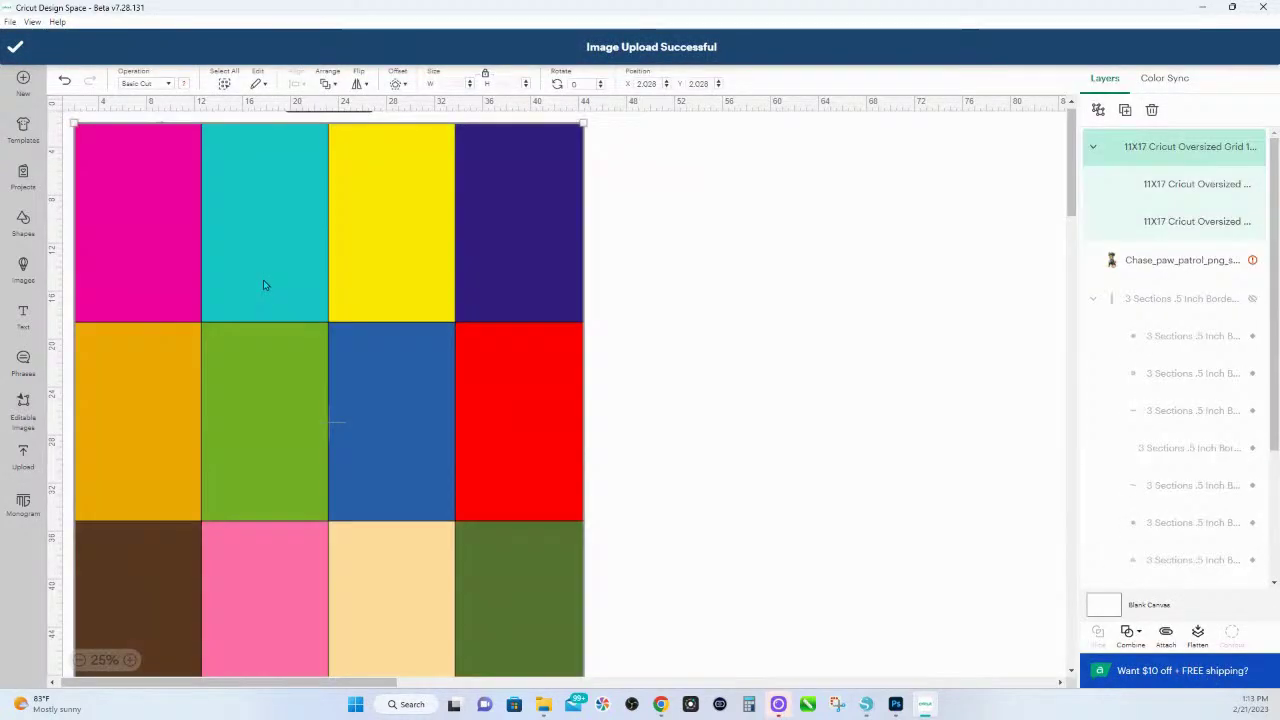
- Send the colored 11x17 grid to the back behind the Chase image and shift it slightly up and to the left
right_click(390, 265)
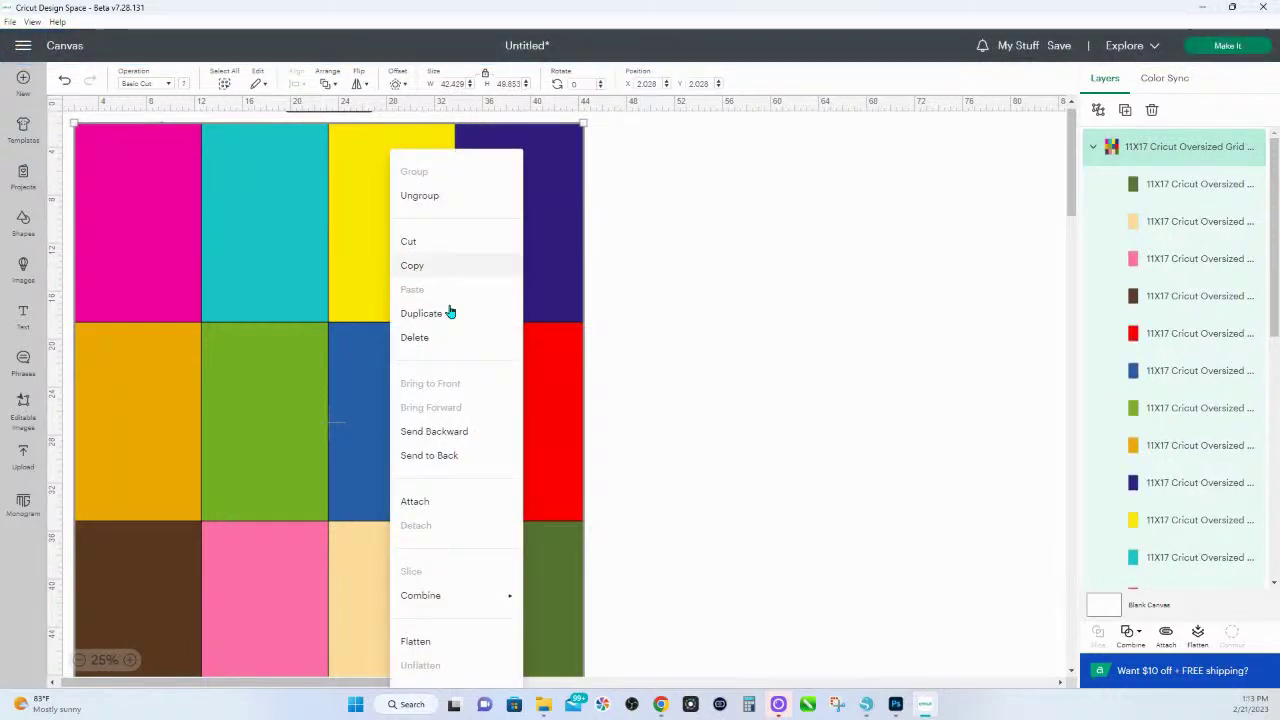
click(451, 456)
scroll(660, 310, down, 3)
scroll(440, 336, up, 4)
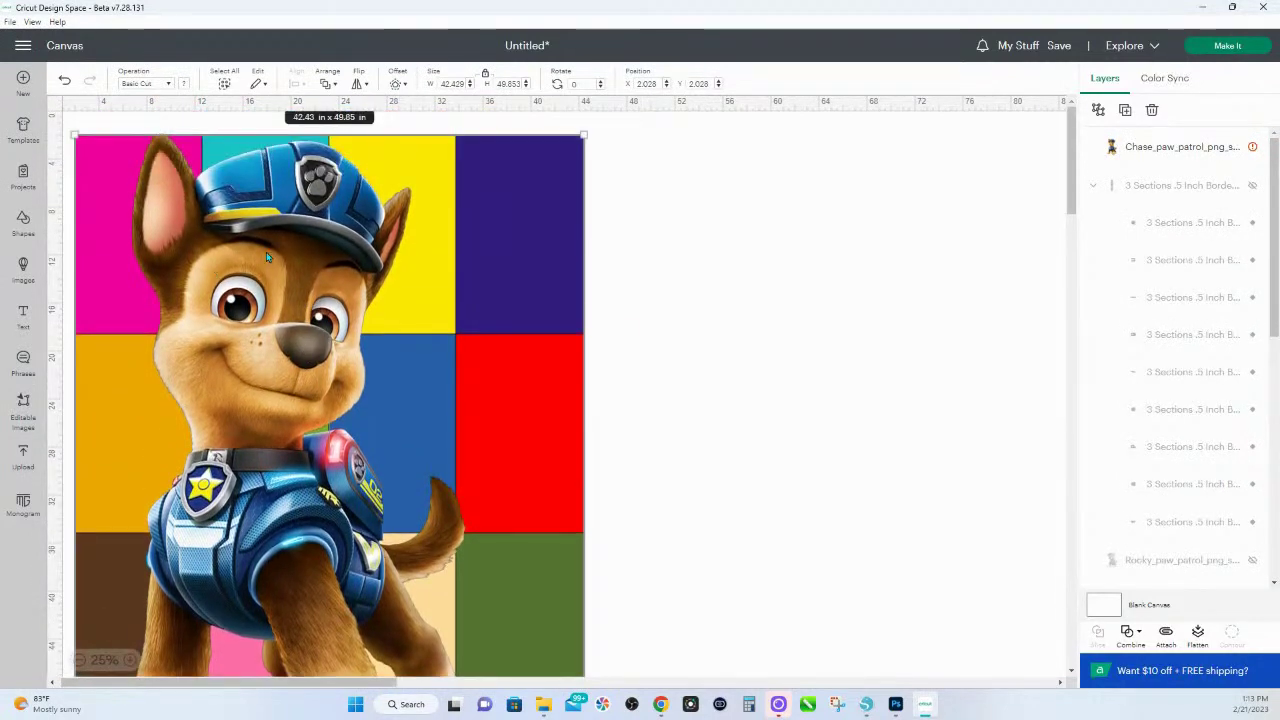
drag(221, 234, 218, 229)
- Scale the Chase image down to about 29.71 × 49.63 in so its feet sit at the grid's lower edge
click(388, 221)
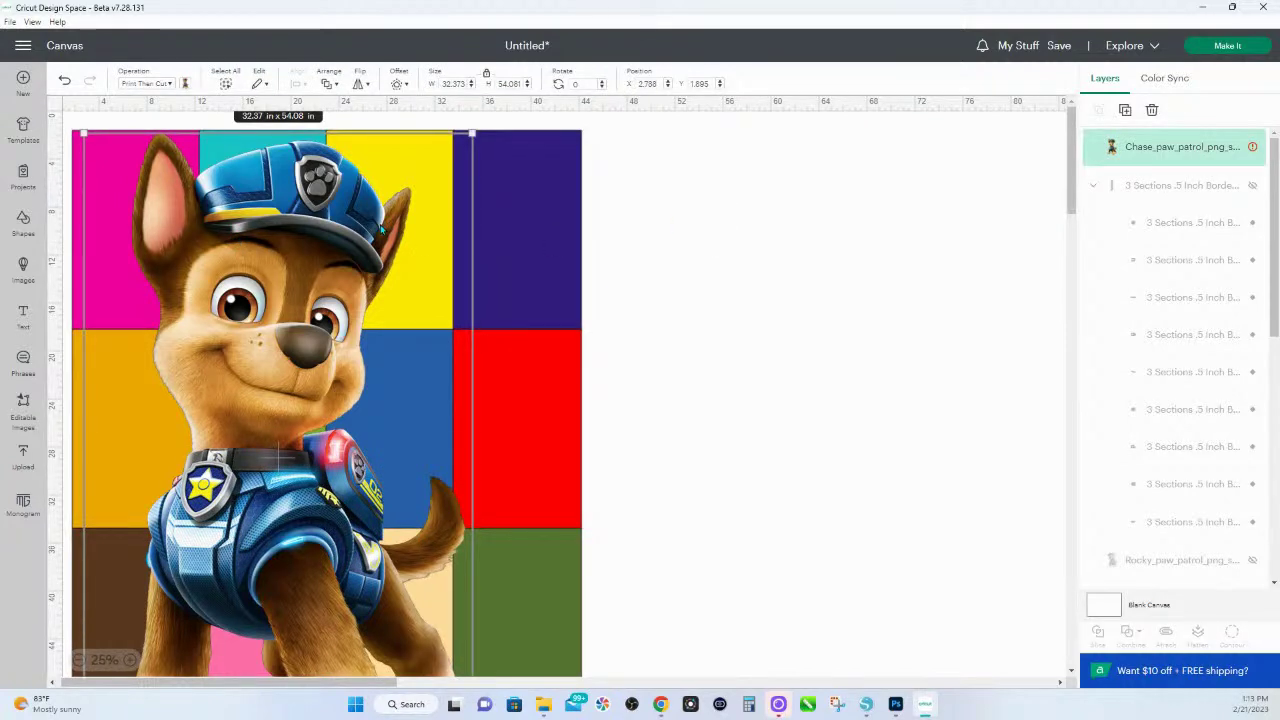
scroll(381, 229, down, 5)
drag(471, 579, 438, 518)
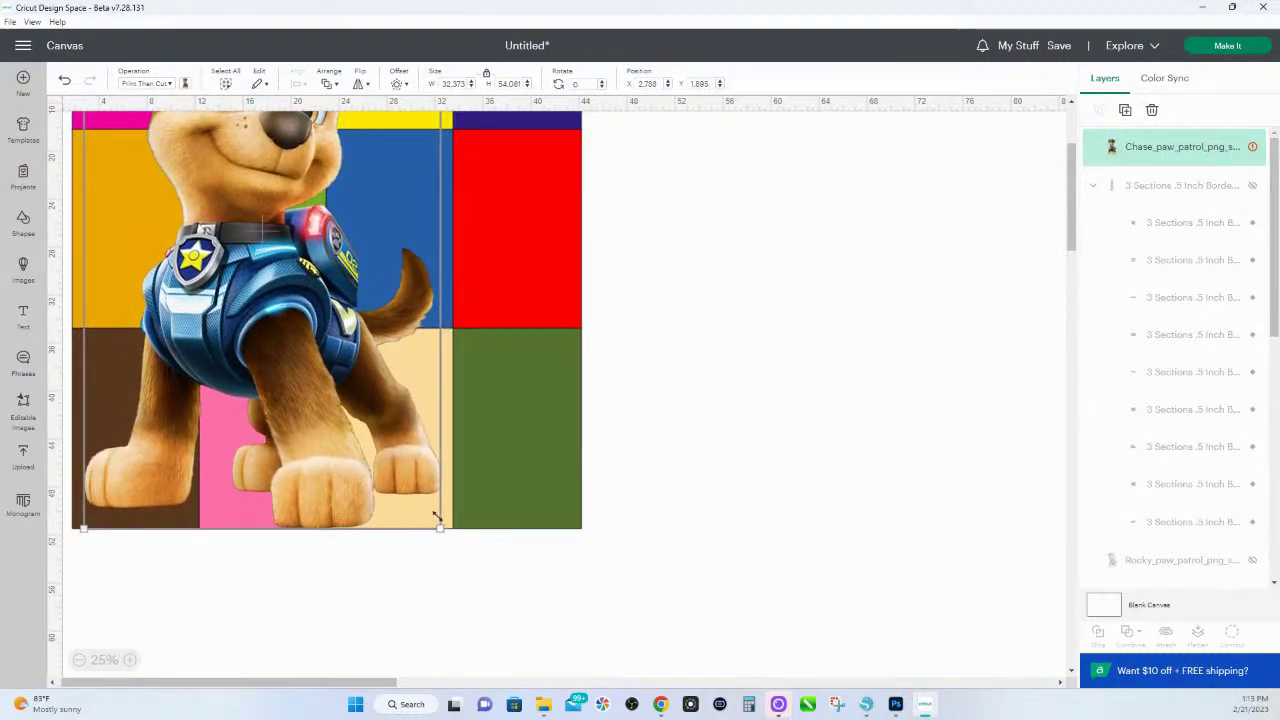
scroll(452, 510, up, 5)
scroll(368, 388, down, 2)
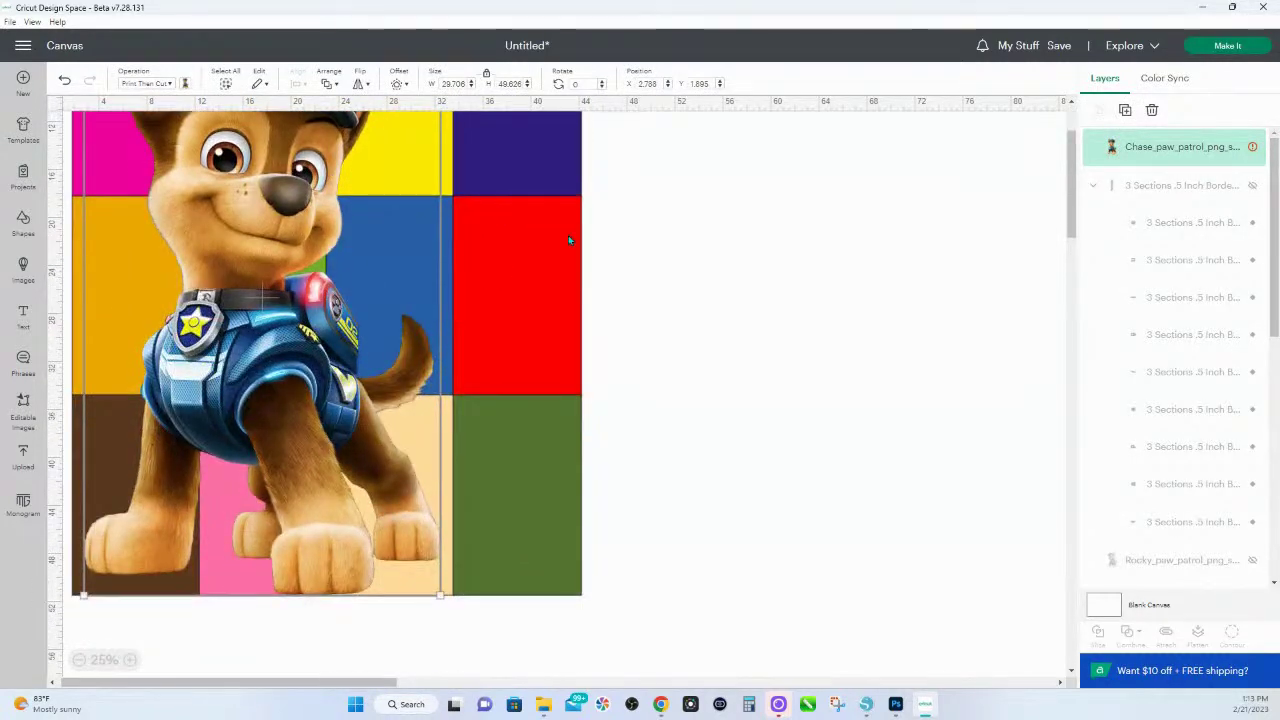
- Move the Chase image to the grid's upper-left corner, at about X 1.954, Y 2.006 in
scroll(424, 272, up, 4)
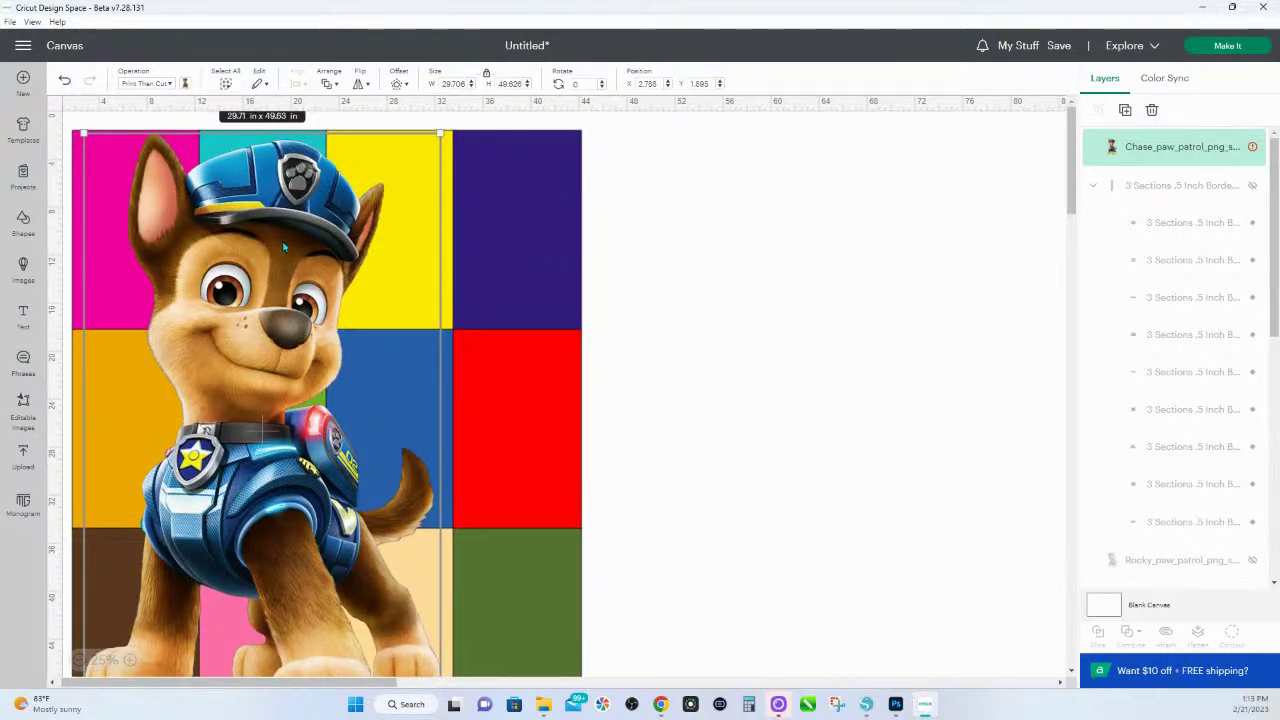
drag(283, 245, 272, 249)
scroll(272, 249, down, 2)
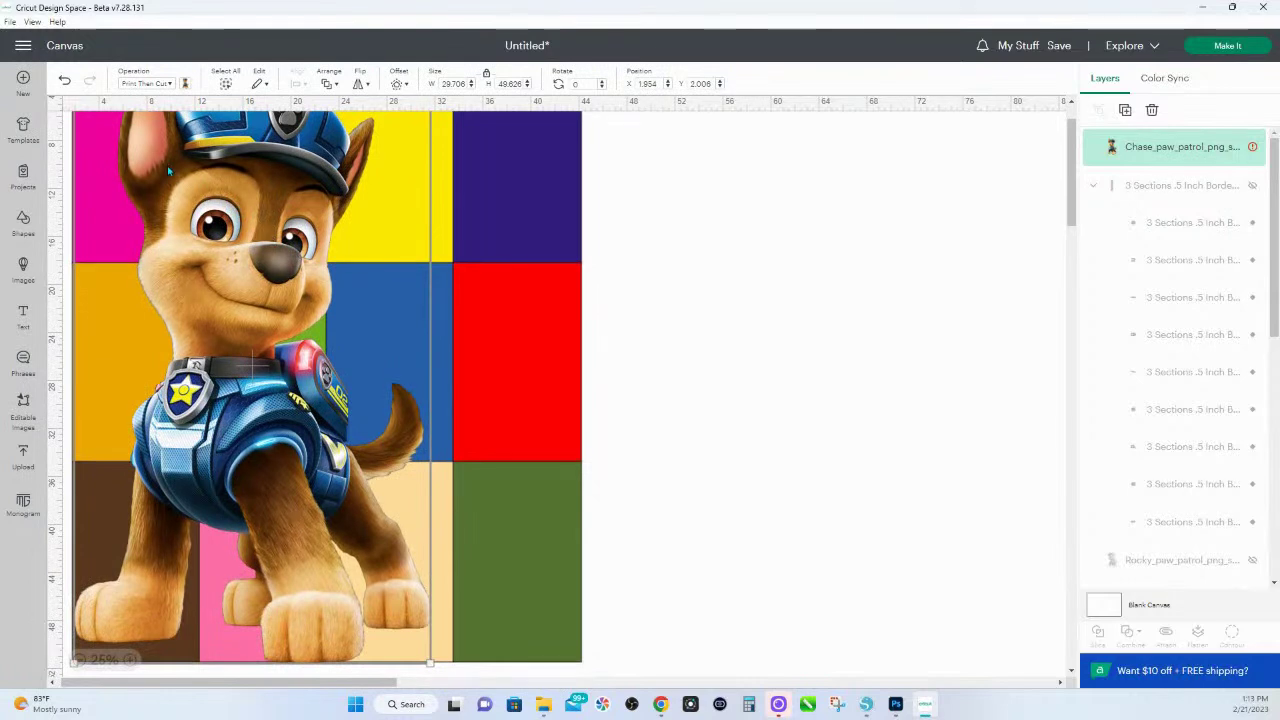
scroll(262, 170, up, 2)
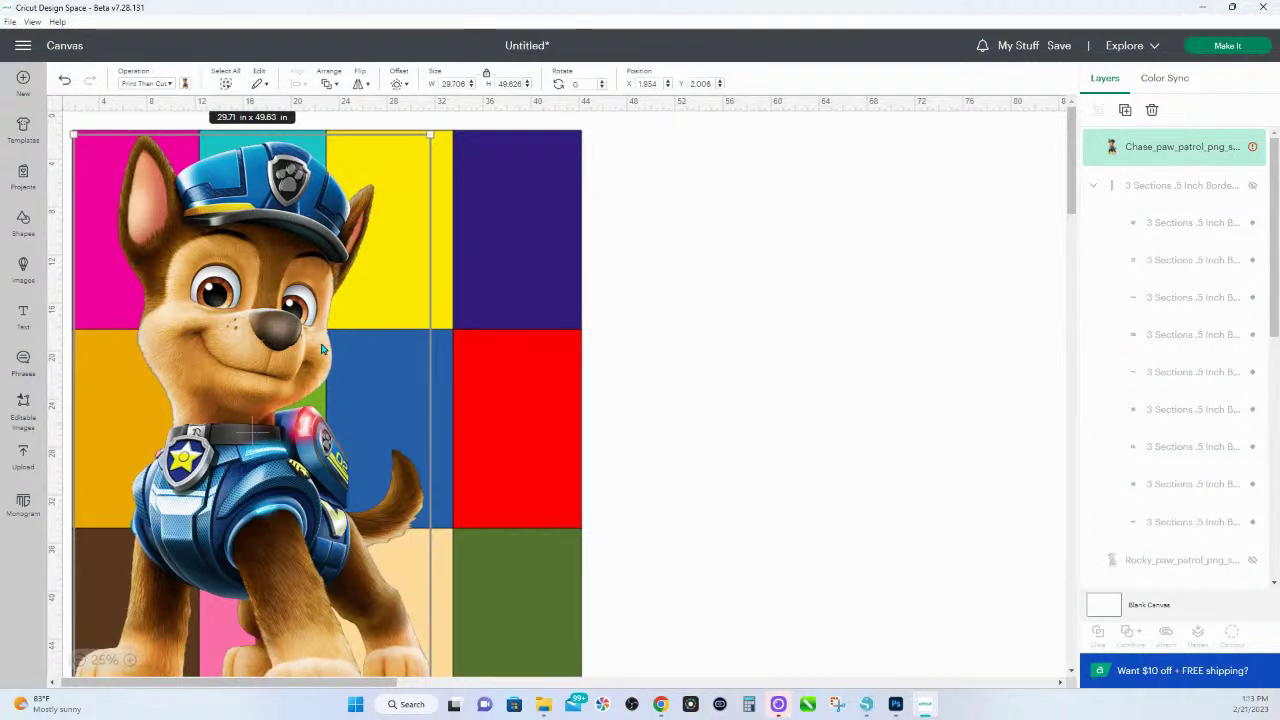
- Rotate the Chase image to about 355.46° and reposition it over the grid at about X 2.181, Y 2.235 in
scroll(323, 370, down, 1)
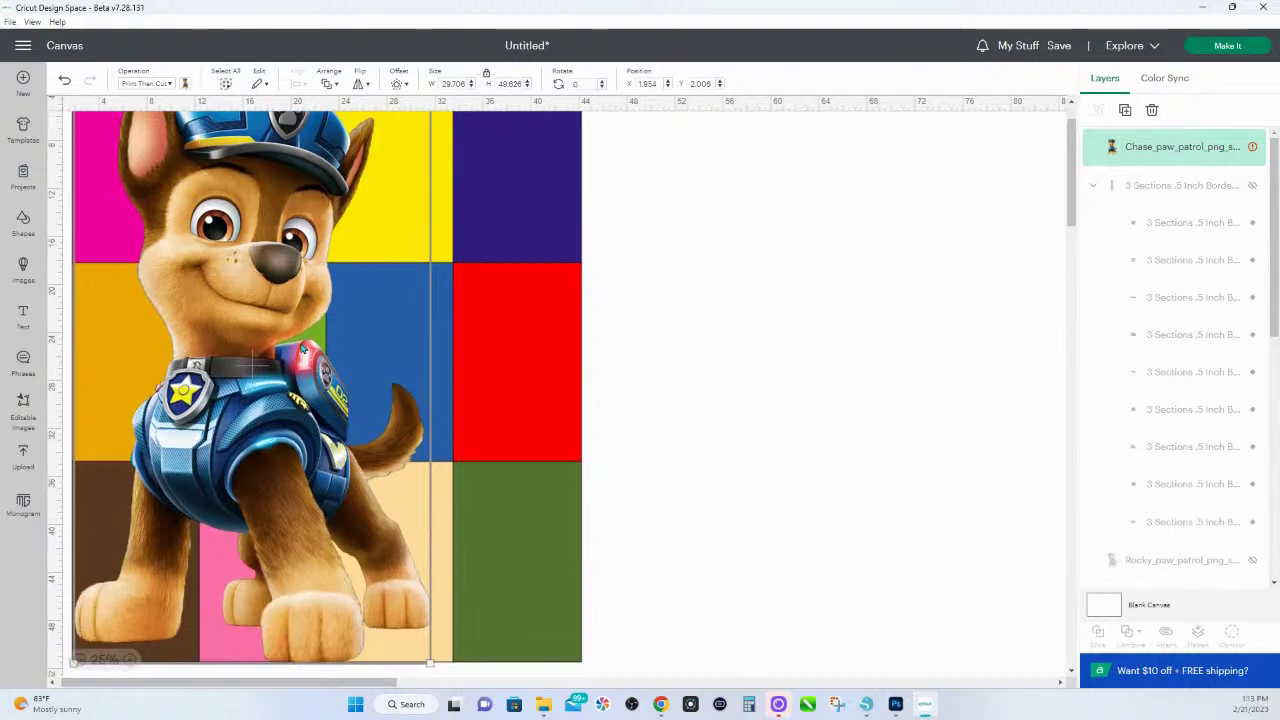
scroll(281, 264, up, 1)
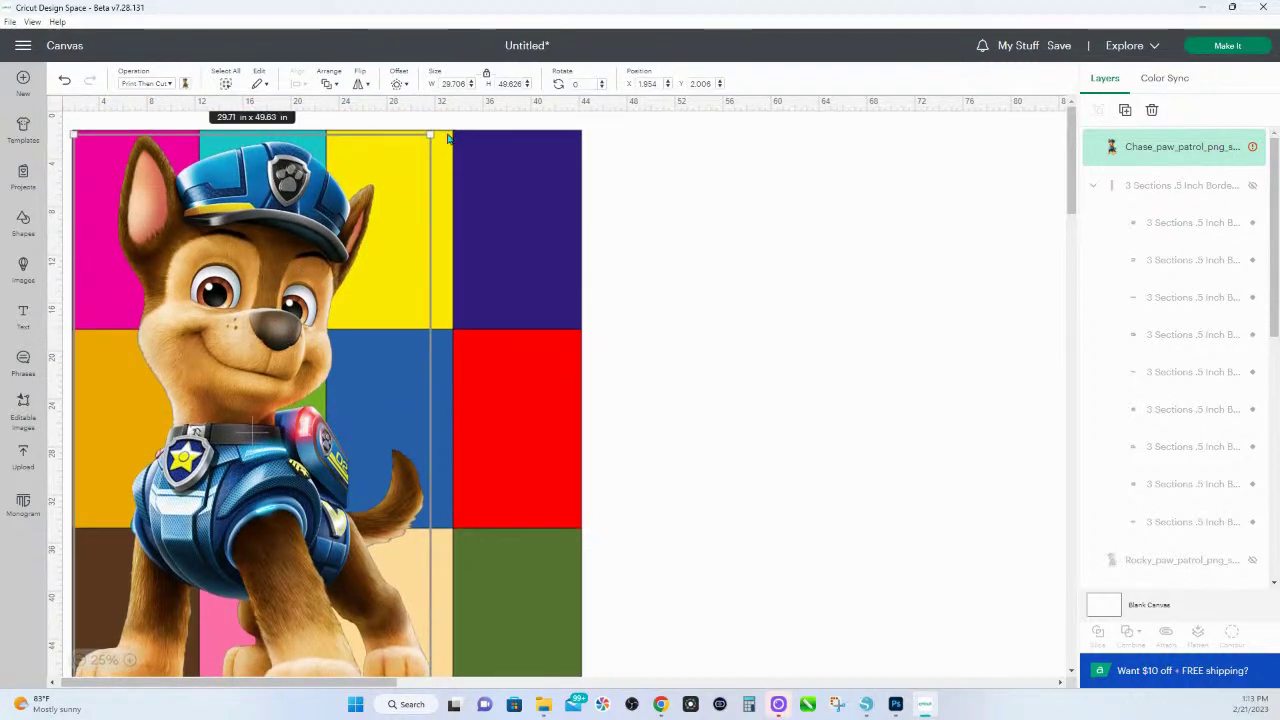
drag(440, 130, 410, 121)
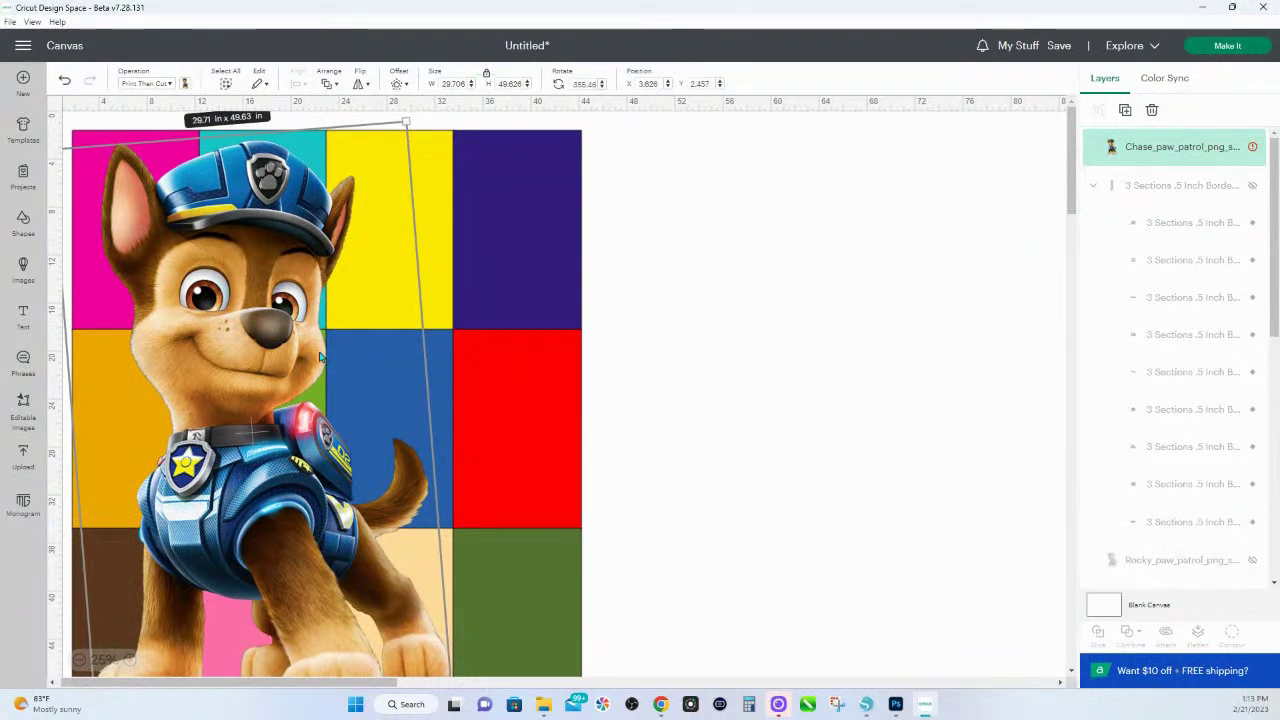
drag(252, 338, 321, 263)
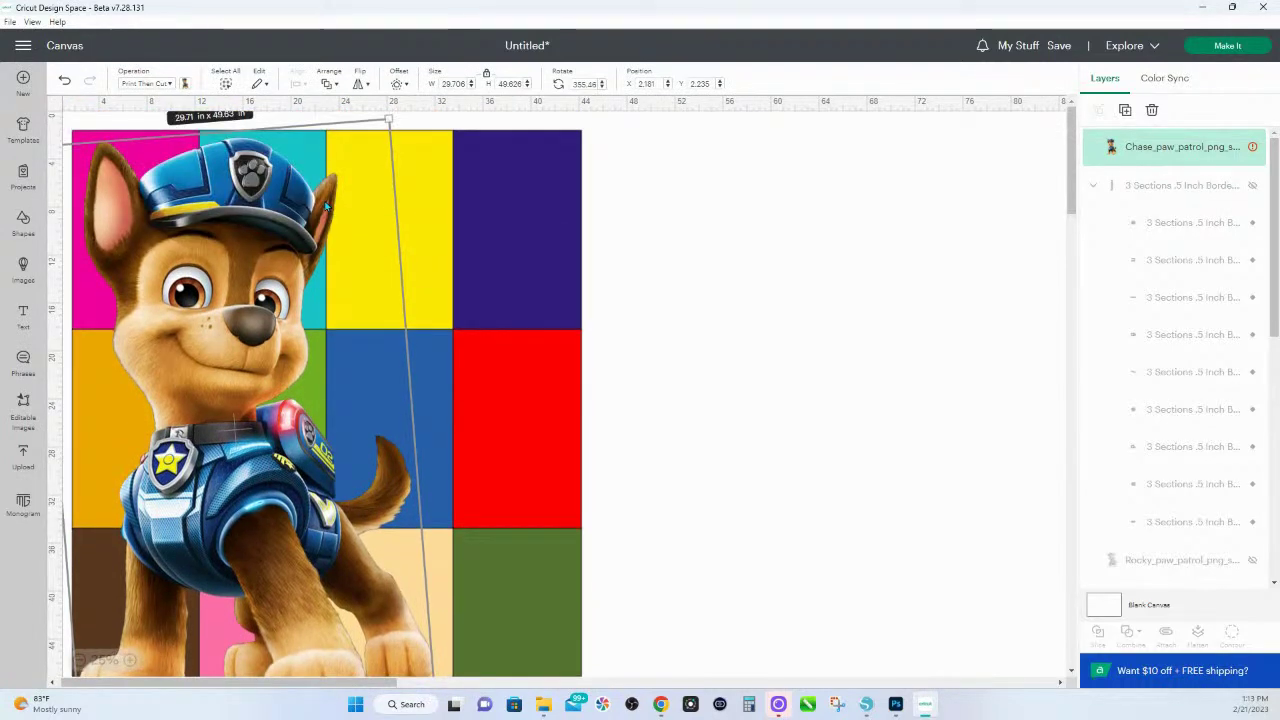
- Ungroup the colored 11x17 grid behind Chase and delete its rightmost column of purple, red and dark green tiles
scroll(352, 488, down, 3)
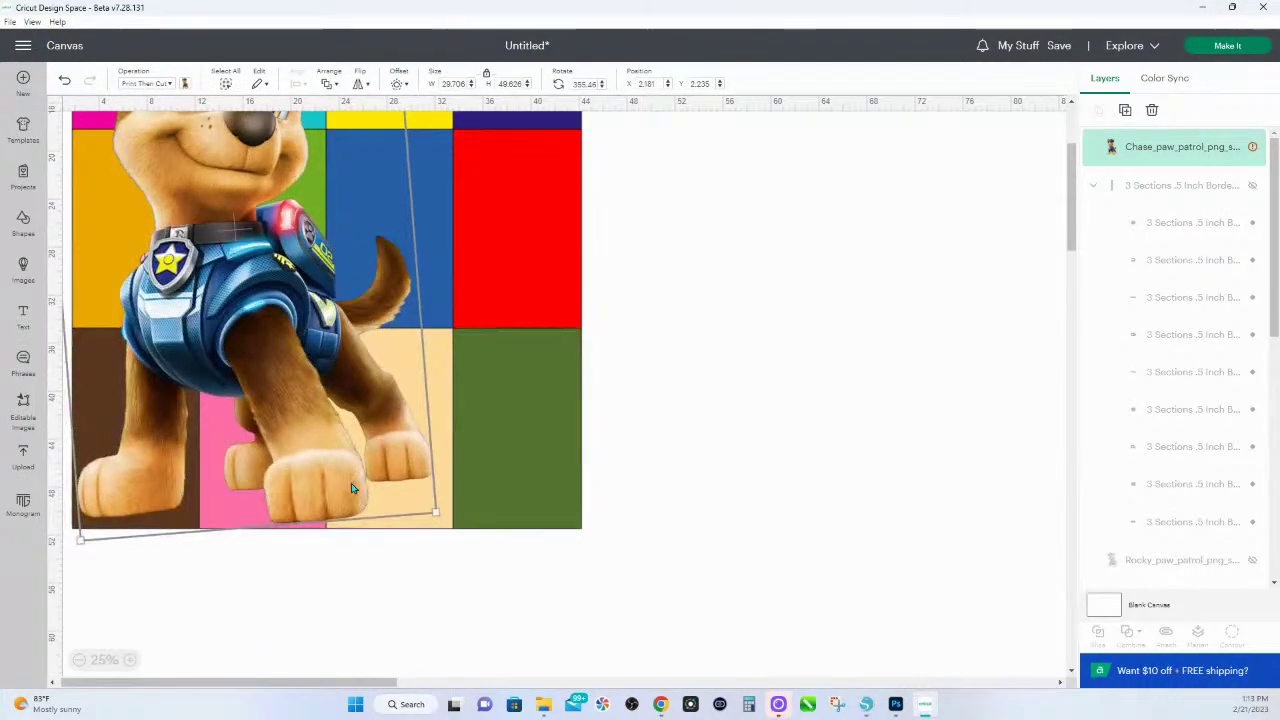
scroll(330, 490, up, 3)
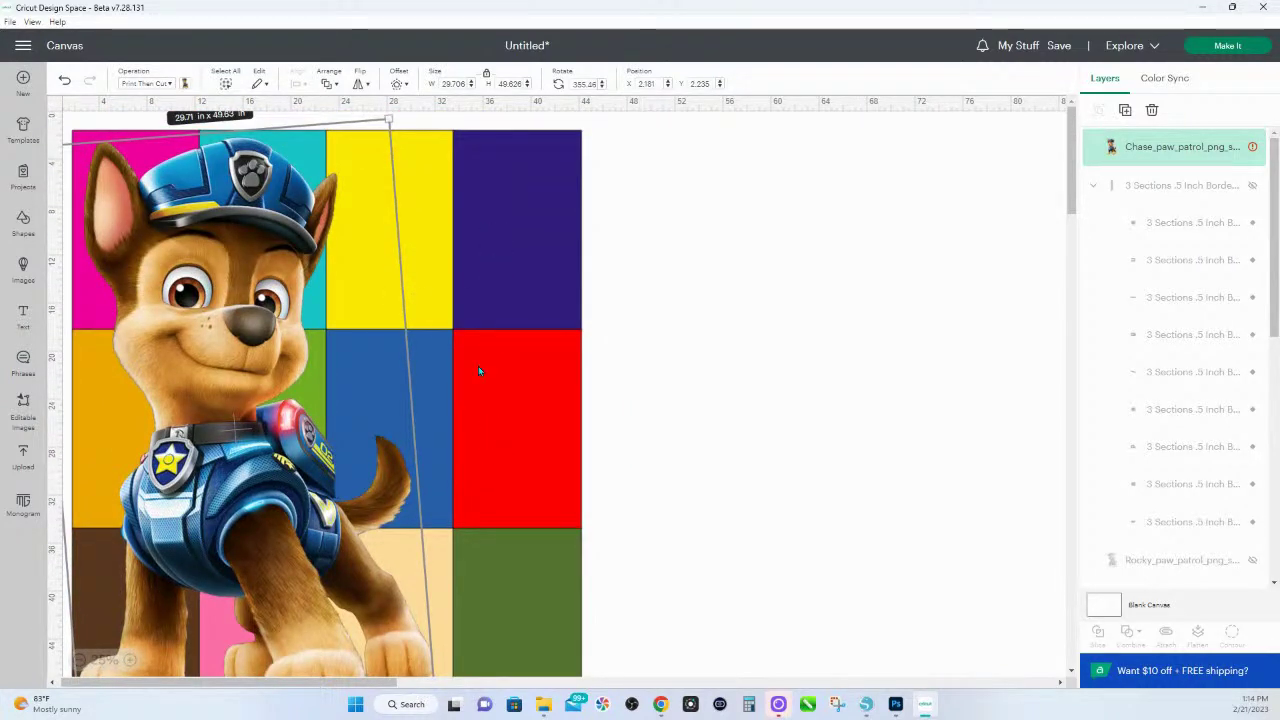
click(458, 253)
right_click(458, 253)
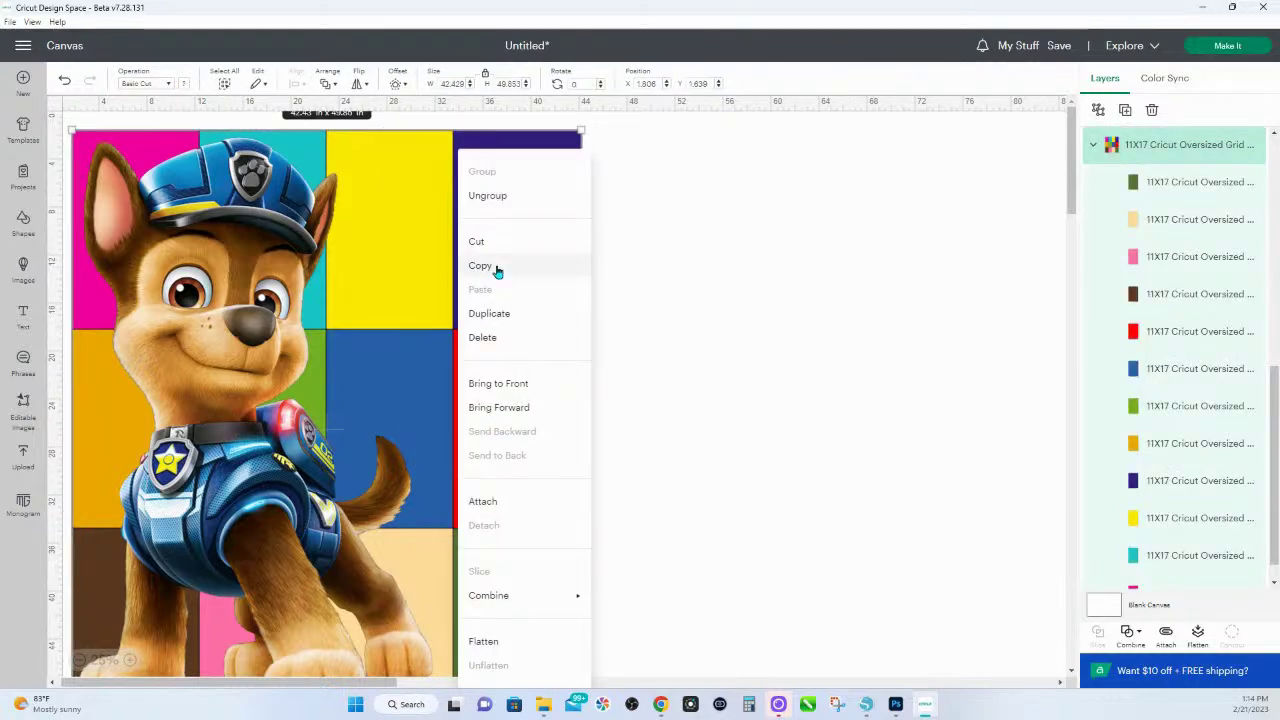
click(488, 195)
click(694, 300)
drag(717, 612, 497, 149)
key(Delete)
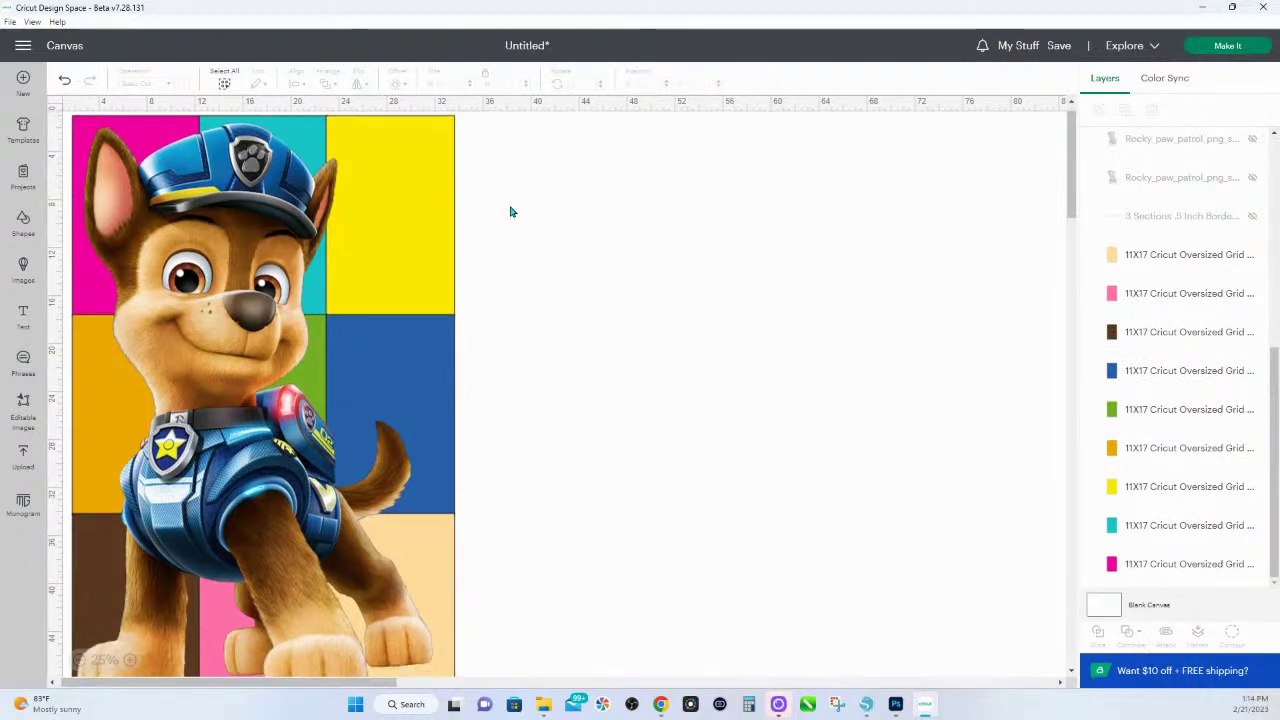
scroll(510, 212, down, 4)
scroll(400, 240, up, 3)
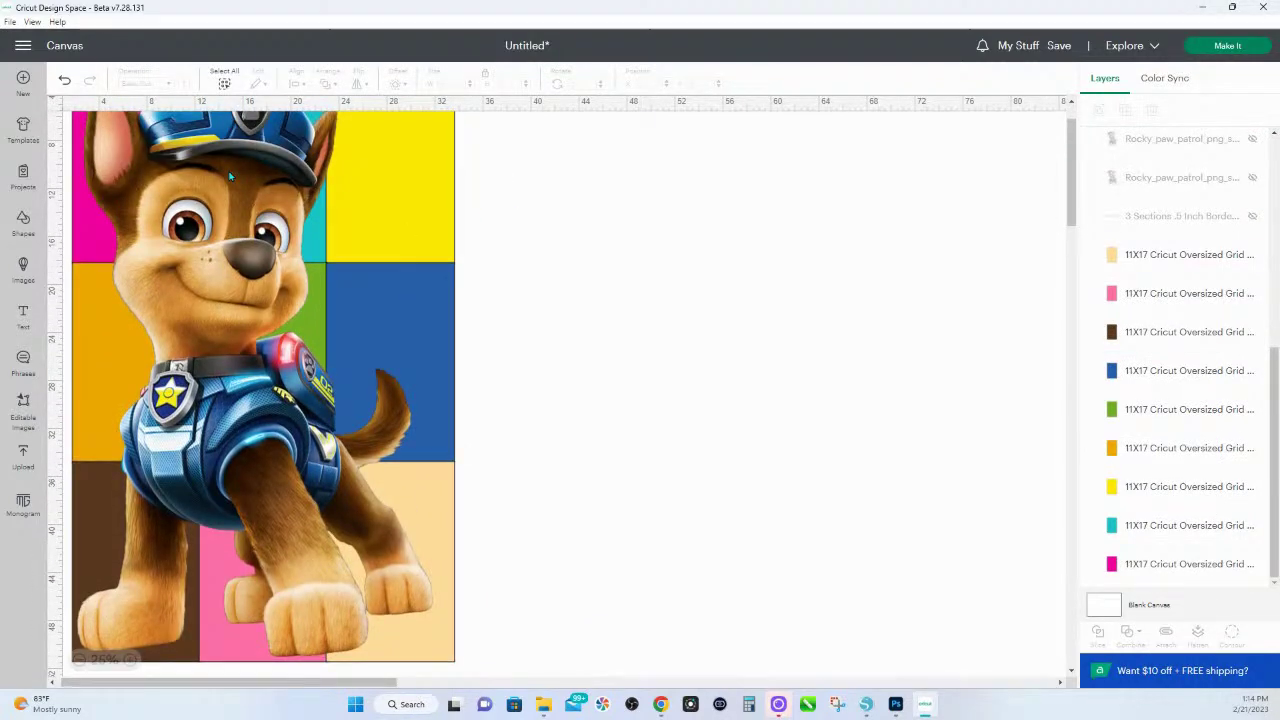
scroll(229, 176, up, 2)
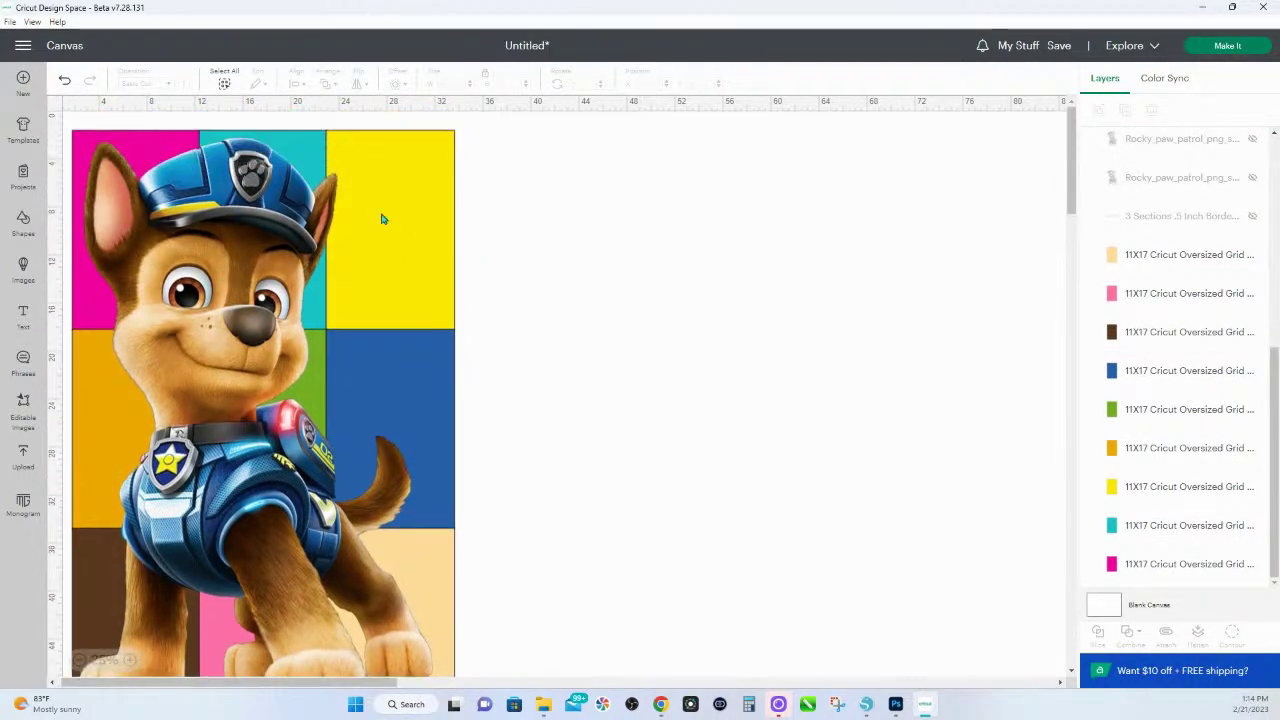
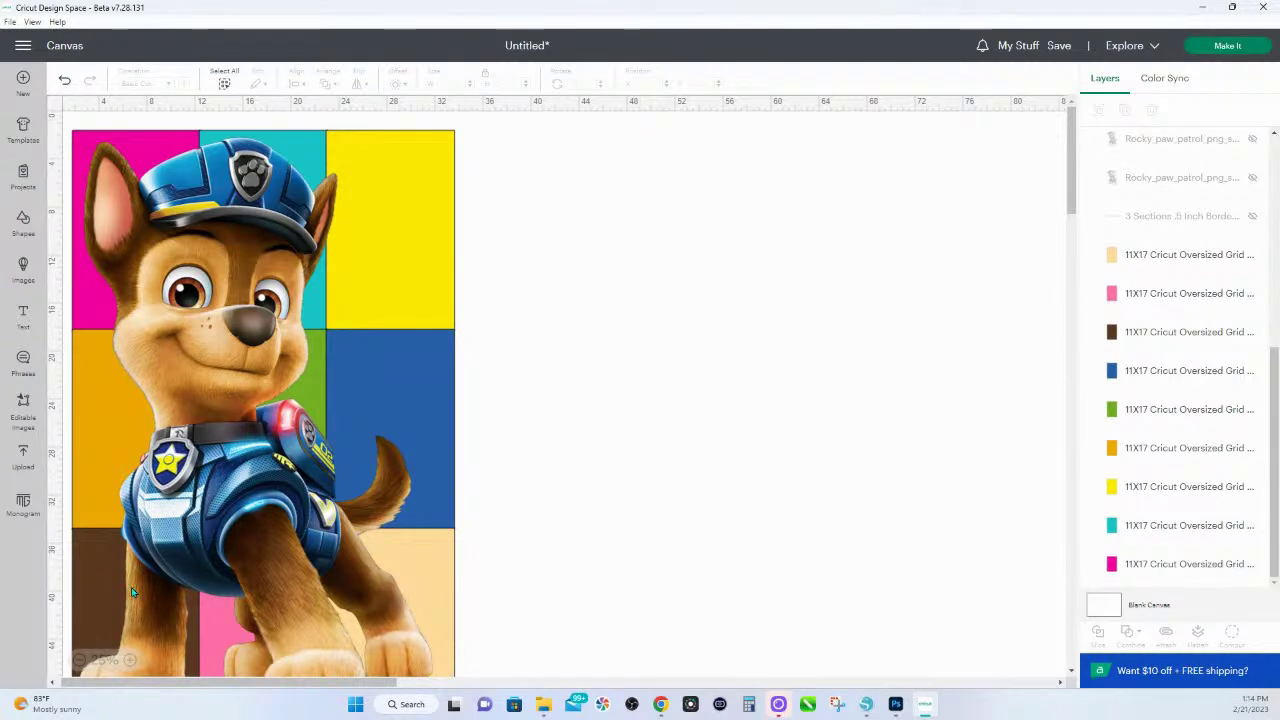
- Copy the Chase image together with the nine remaining grid tiles
scroll(505, 474, down, 2)
scroll(513, 472, up, 2)
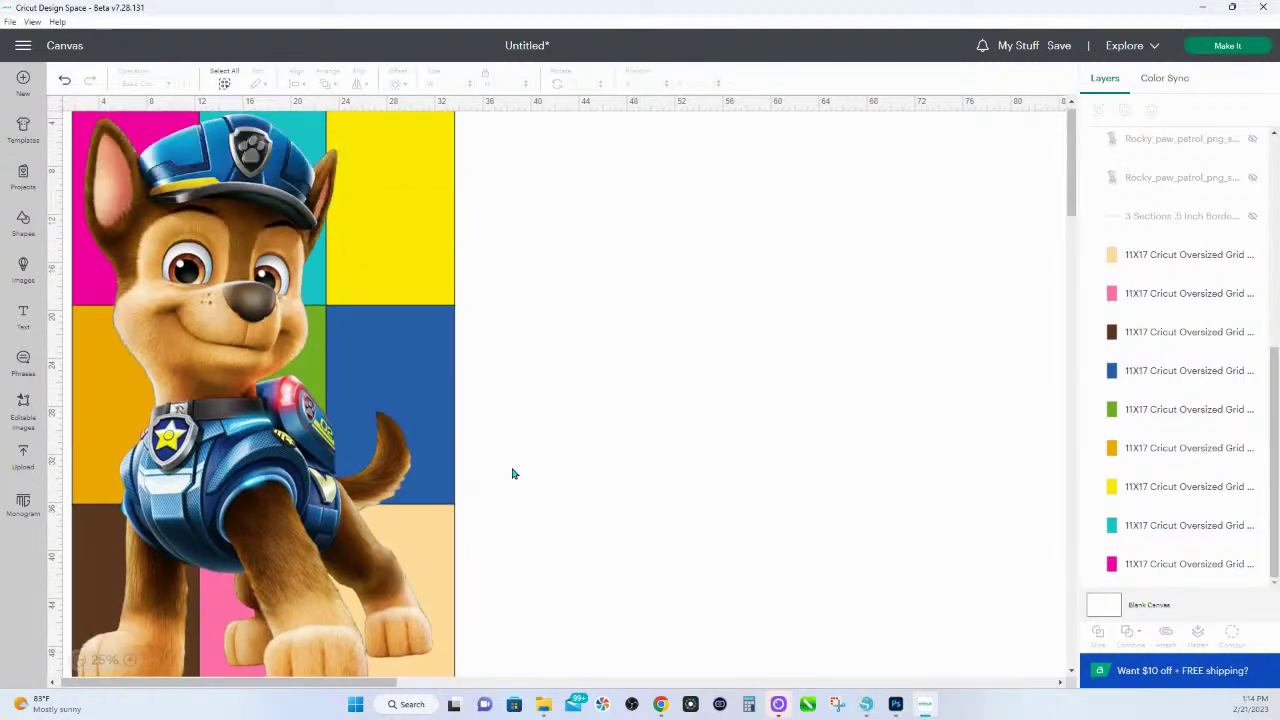
drag(551, 616, 86, 134)
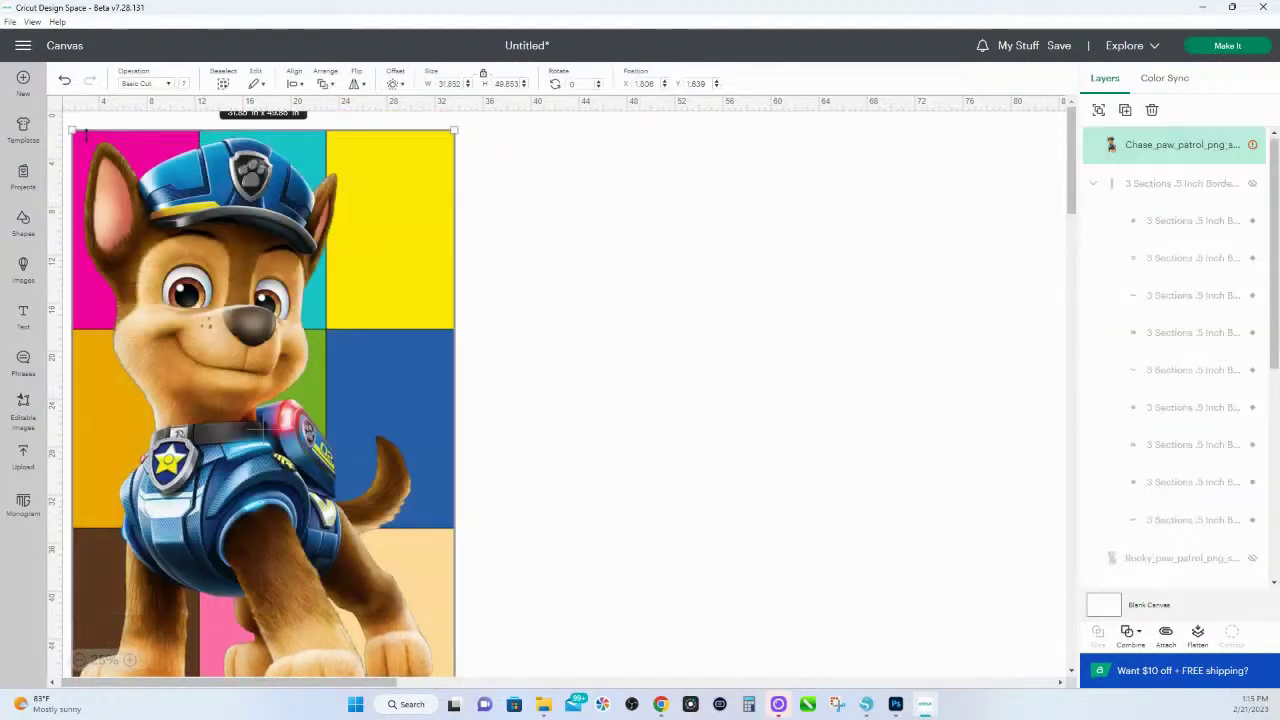
right_click(177, 172)
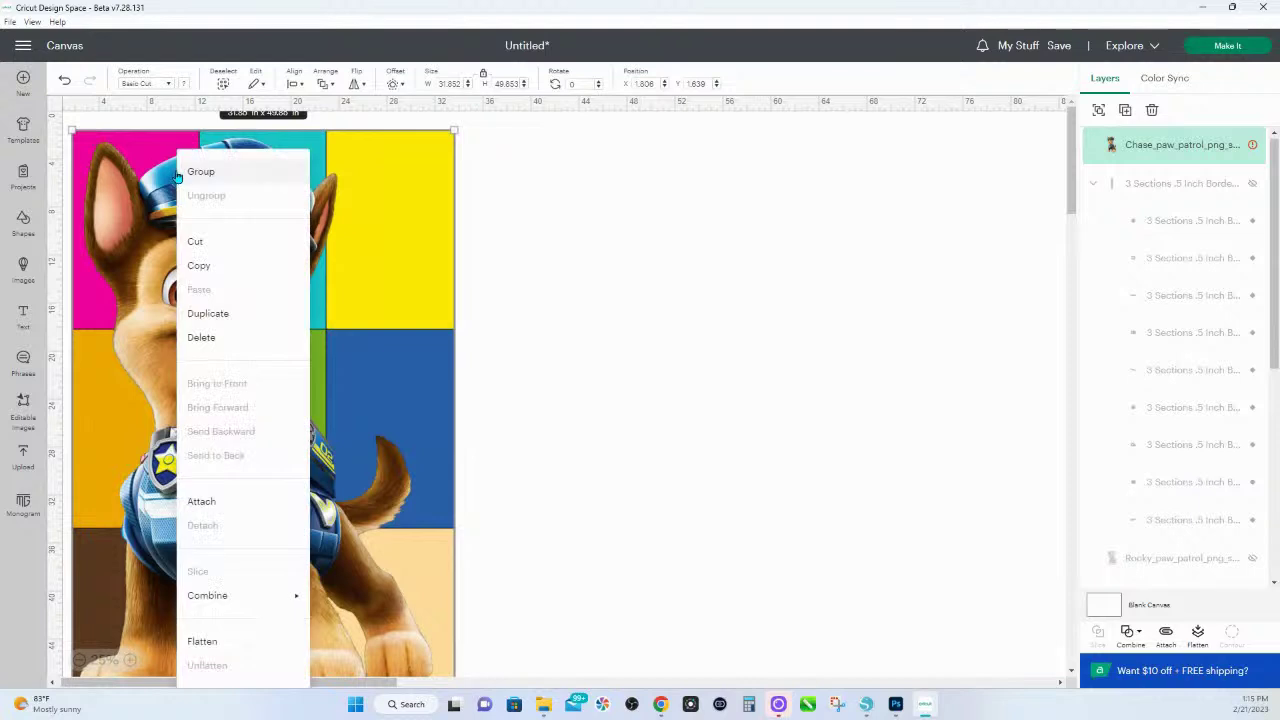
click(216, 267)
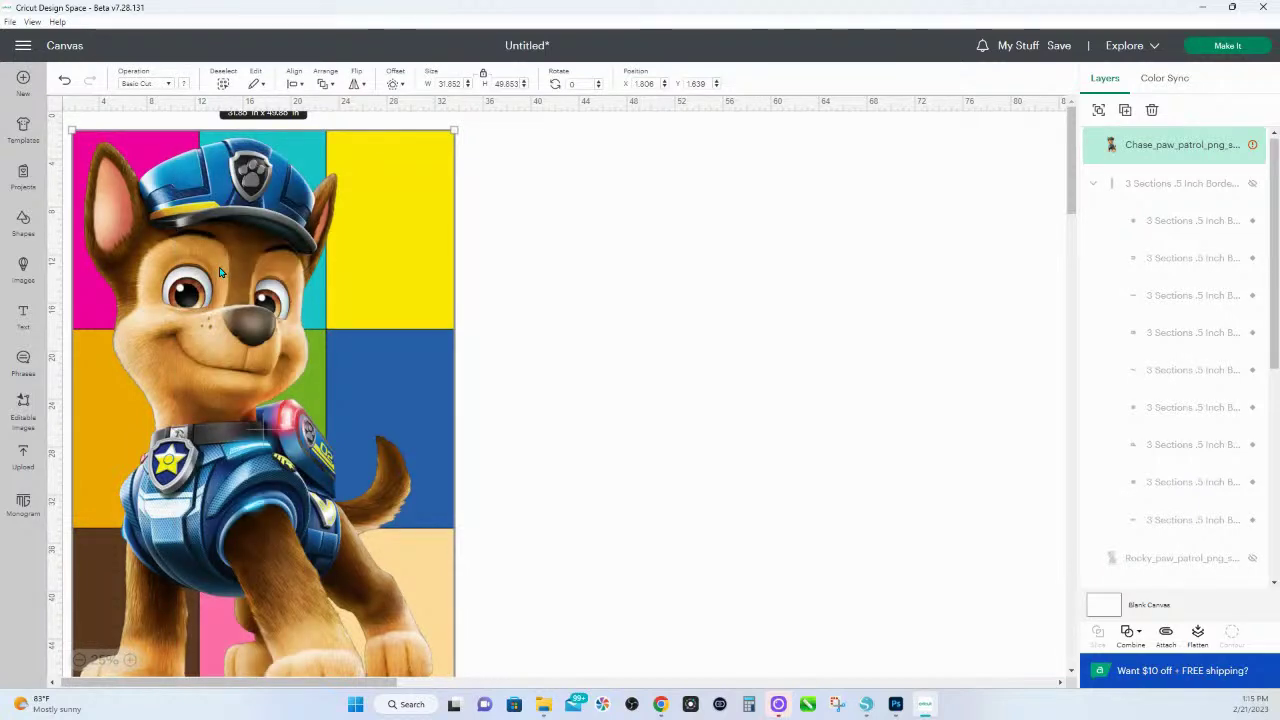
click(598, 206)
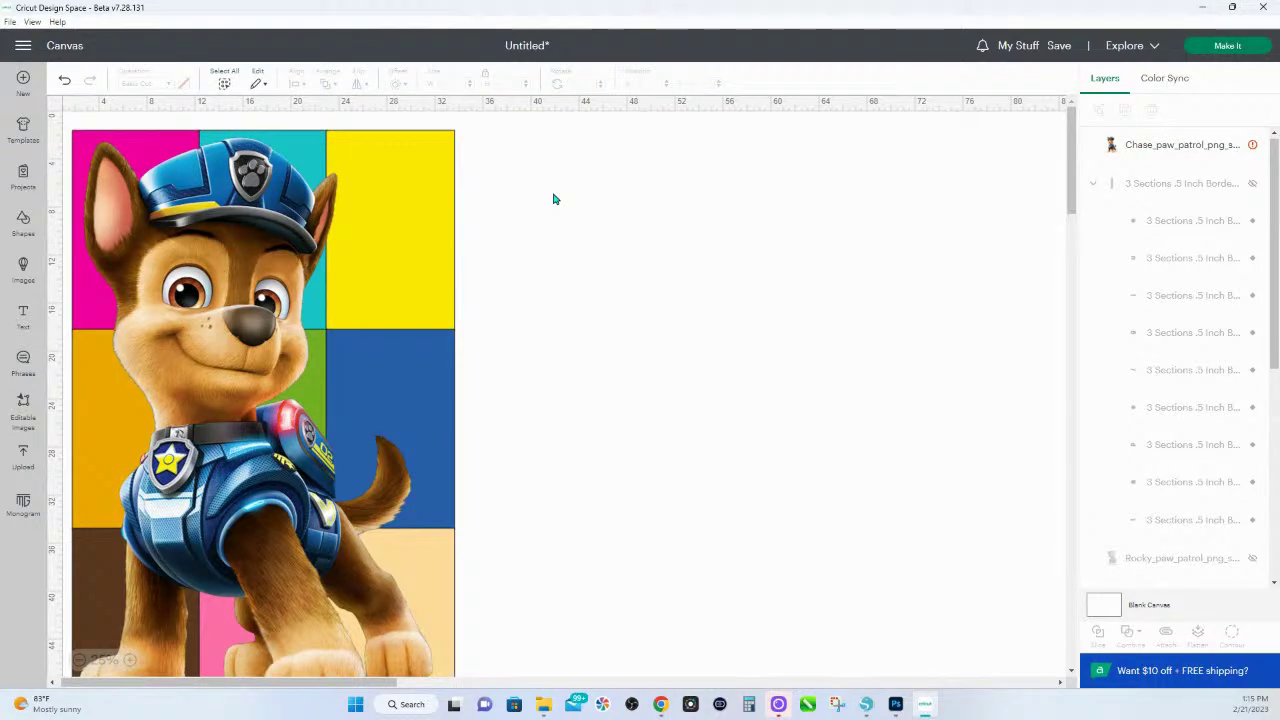
- Slice the Chase image with the magenta tile at the grid's upper-left corner
click(370, 218)
click(469, 208)
click(117, 226)
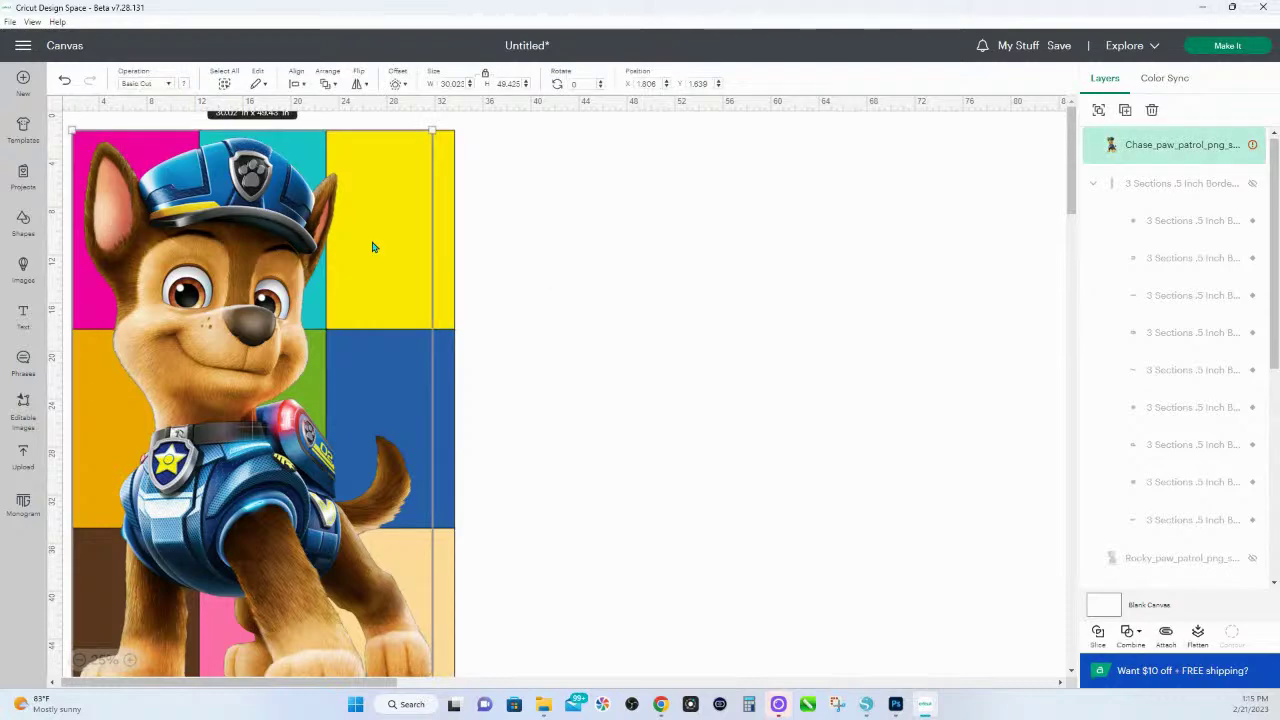
click(1097, 634)
- Delete the other tiles, the rest of Chase and the magenta leftovers, keeping only the sliced ear-and-eye piece set aside
scroll(600, 420, down, 5)
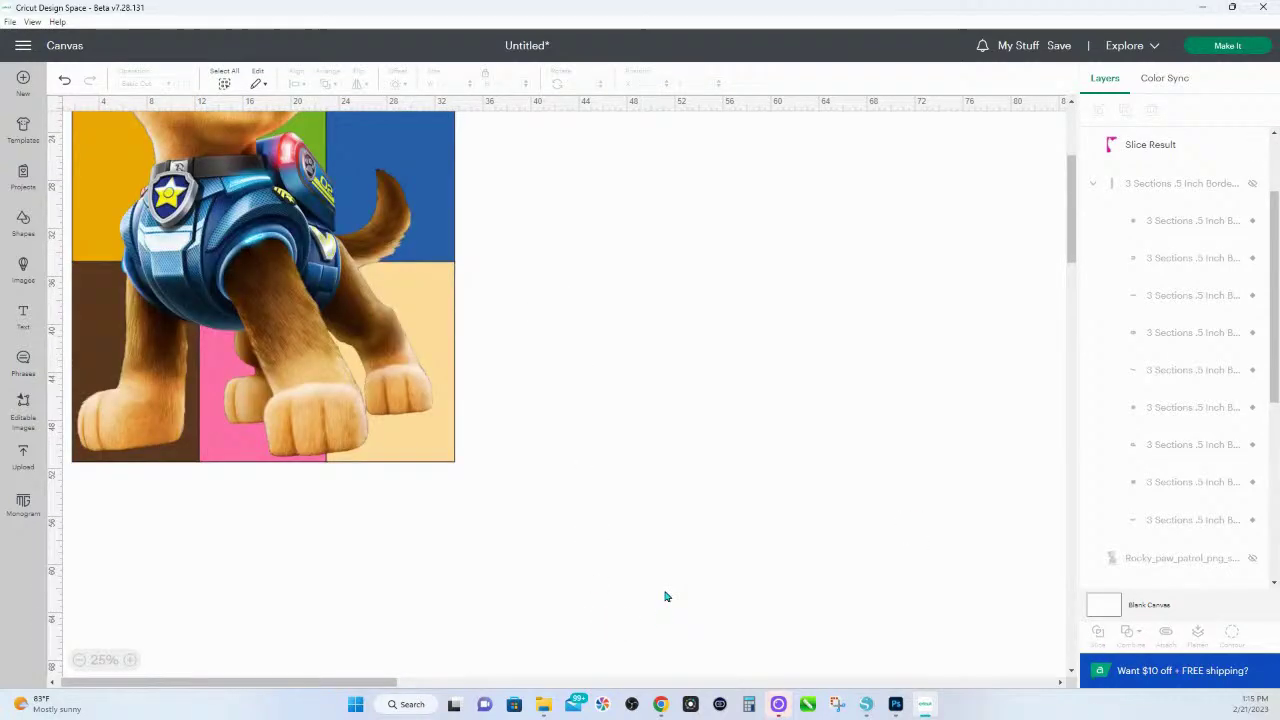
scroll(665, 508, up, 2)
drag(658, 491, 602, 526)
scroll(603, 531, up, 2)
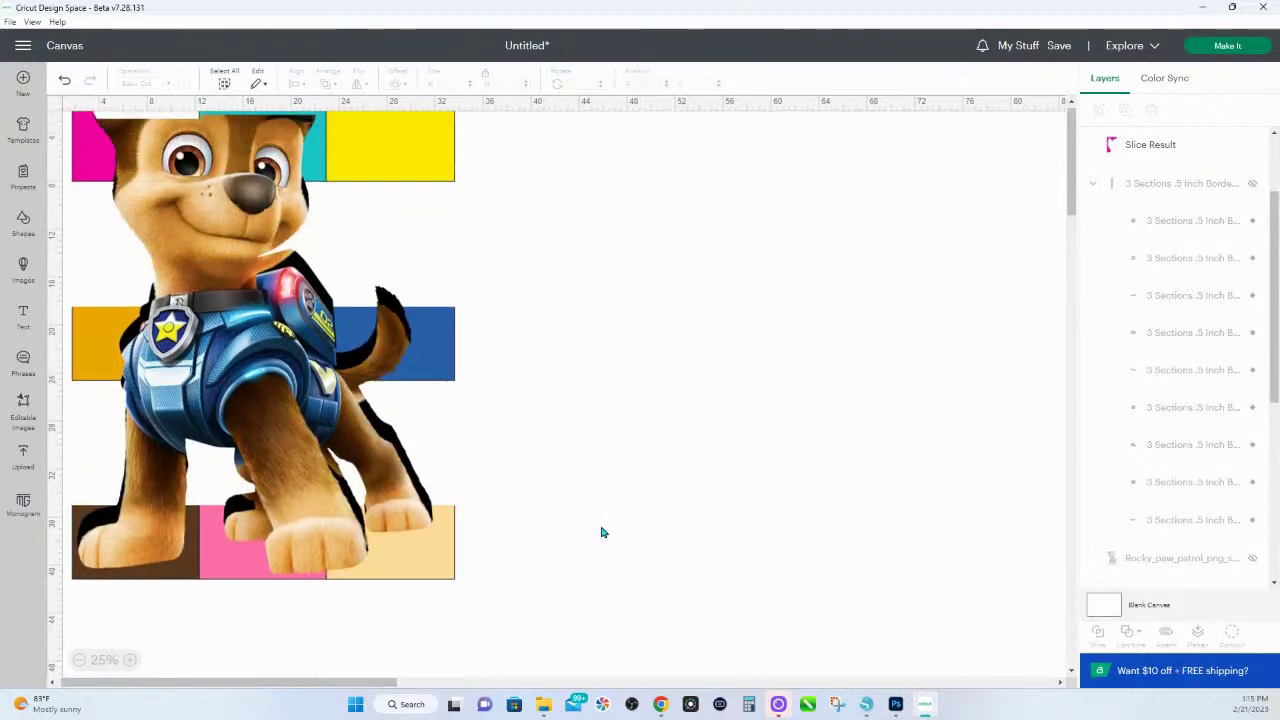
drag(607, 610, 62, 349)
key(Delete)
drag(508, 376, 255, 224)
key(Delete)
drag(115, 228, 318, 228)
drag(196, 381, 60, 175)
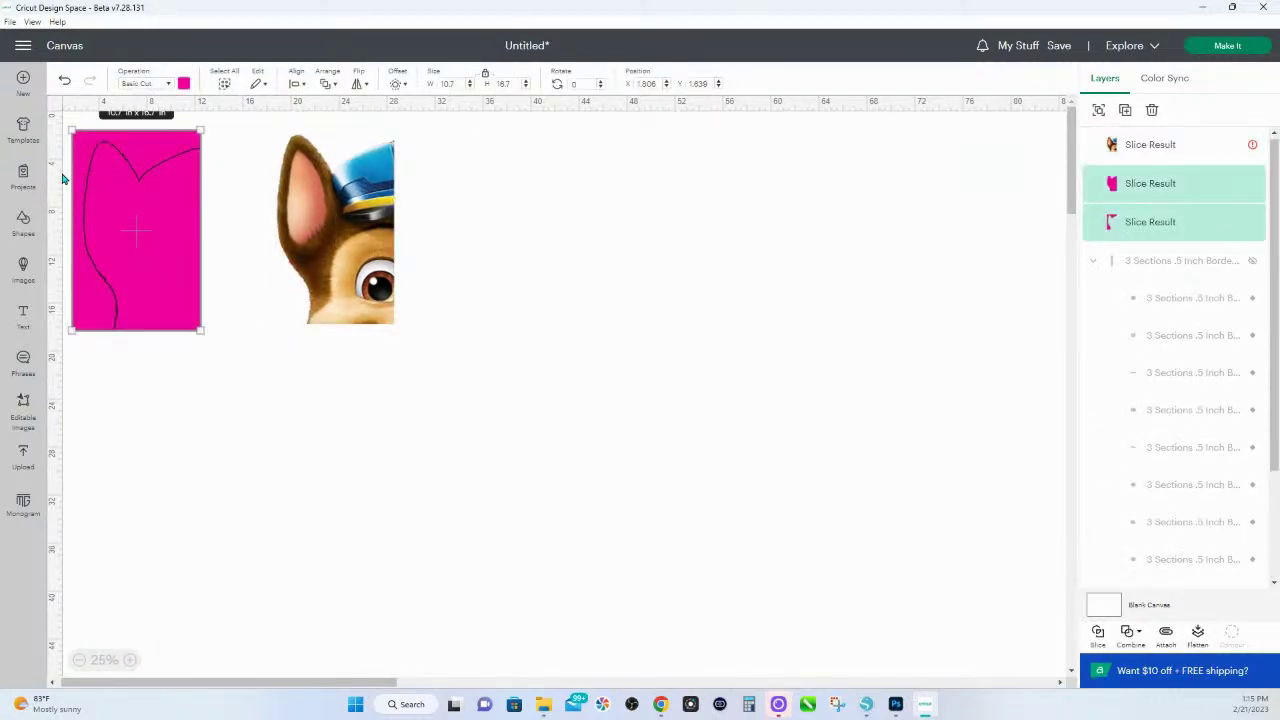
key(Delete)
- Shift the sliced ear-and-eye piece and examine its Print Then Cut size warning for Tabloid paper
drag(358, 208, 260, 206)
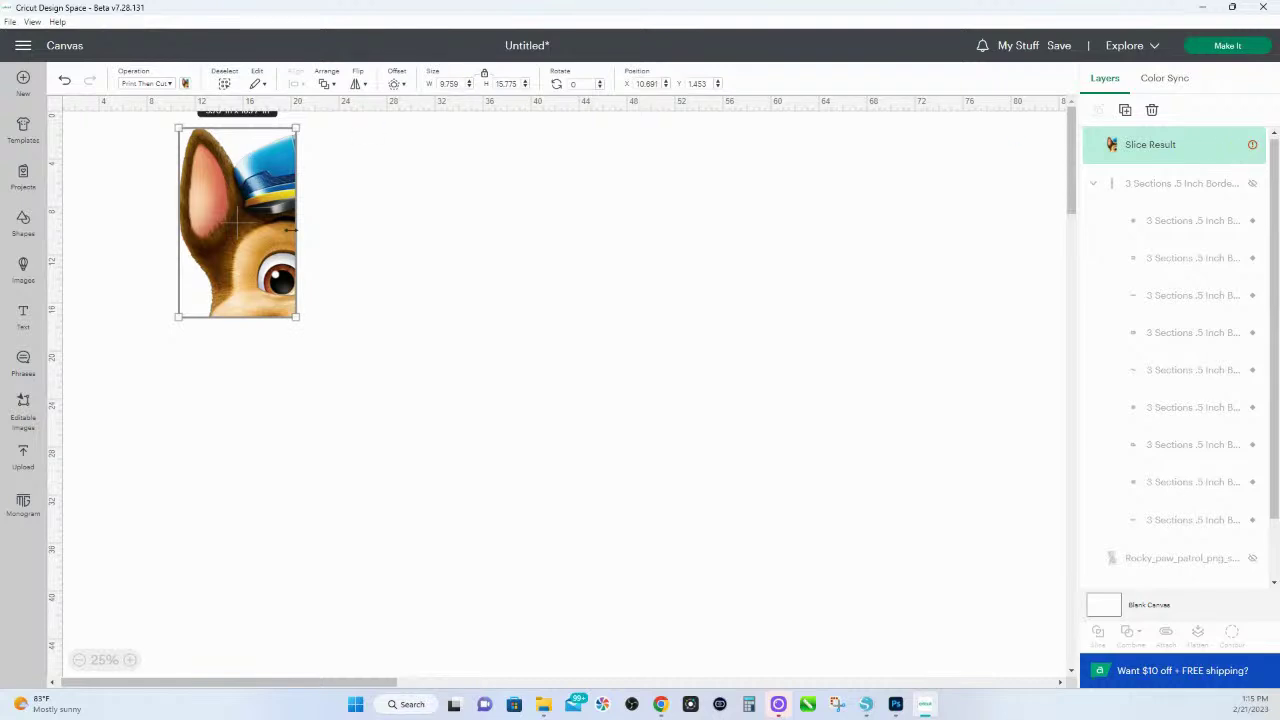
mouse_move(1236, 150)
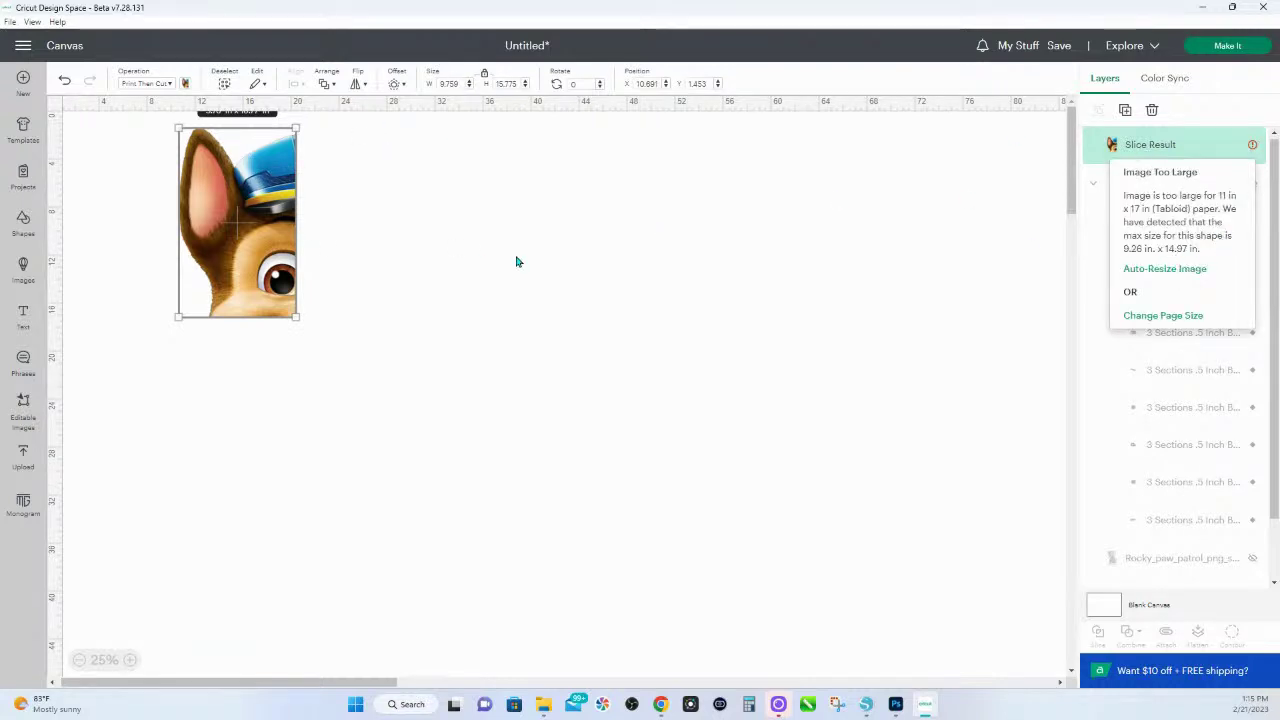
drag(227, 212, 198, 262)
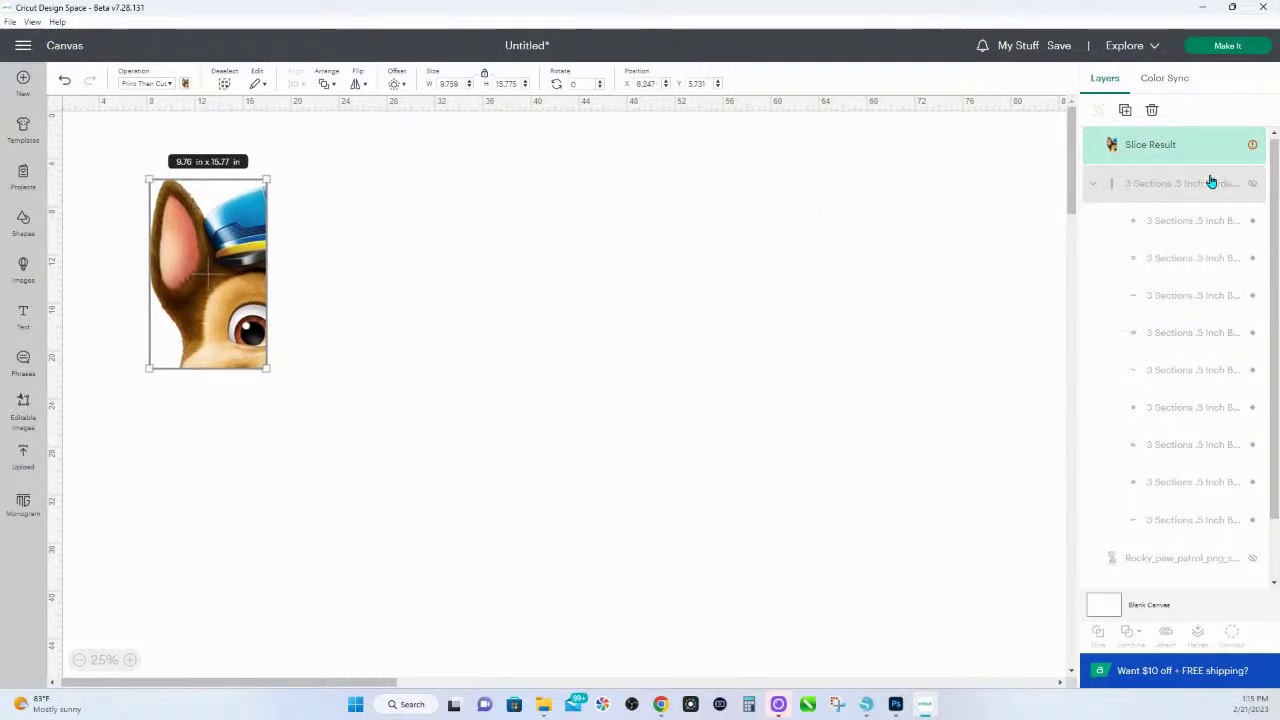
mouse_move(1238, 149)
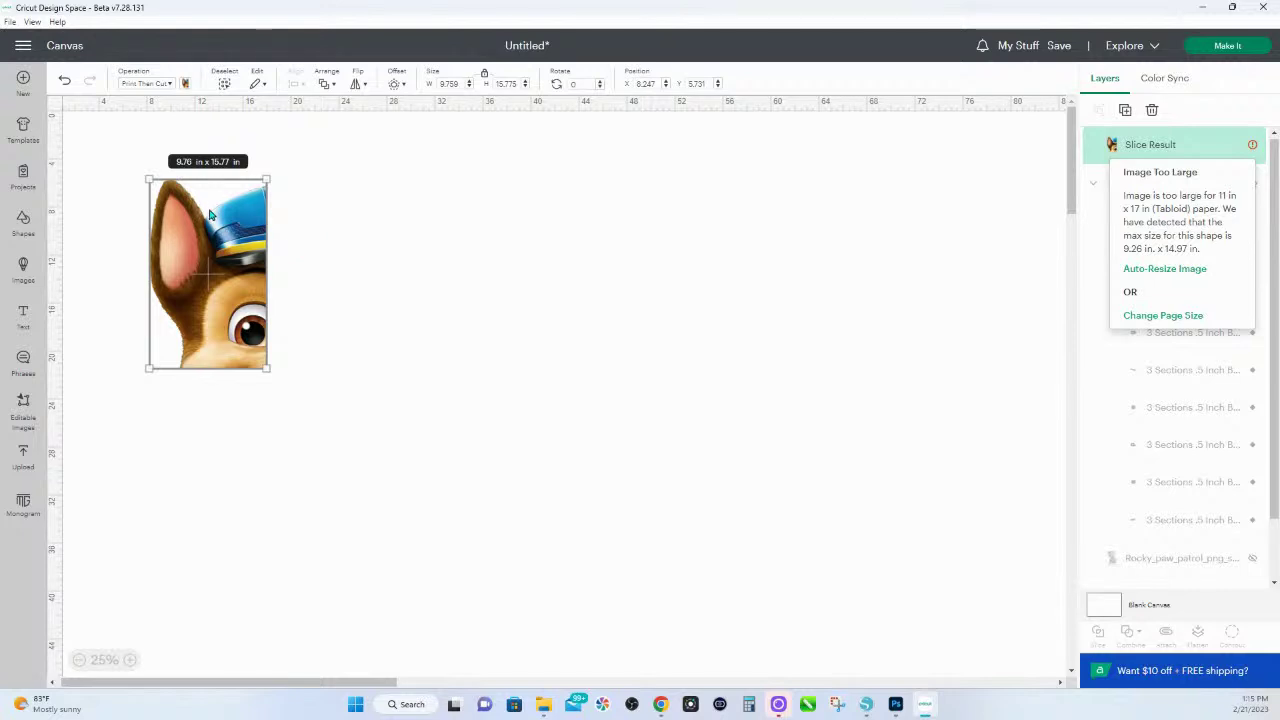
click(167, 261)
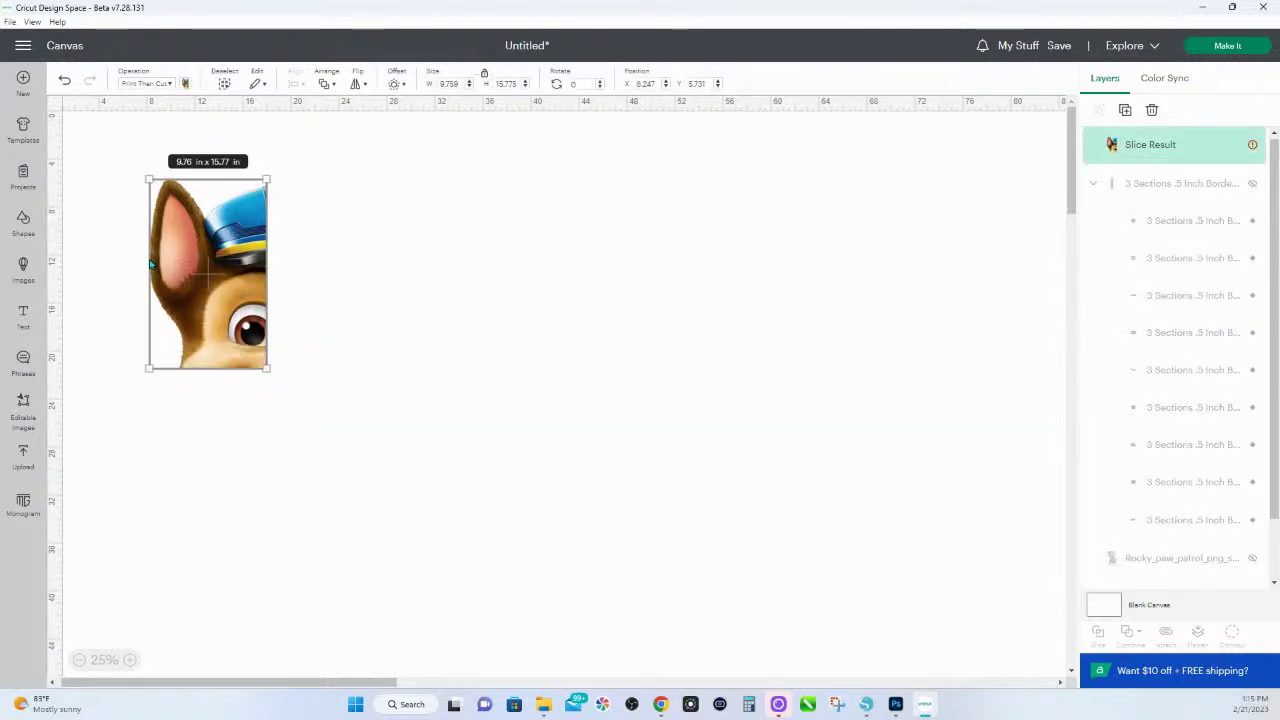
- Move the sliced piece aside to about X 56.469, Y 5.675 in, and paste the copied Chase and tiles at about X 4, Y 1.111 in
drag(222, 265, 800, 267)
right_click(336, 289)
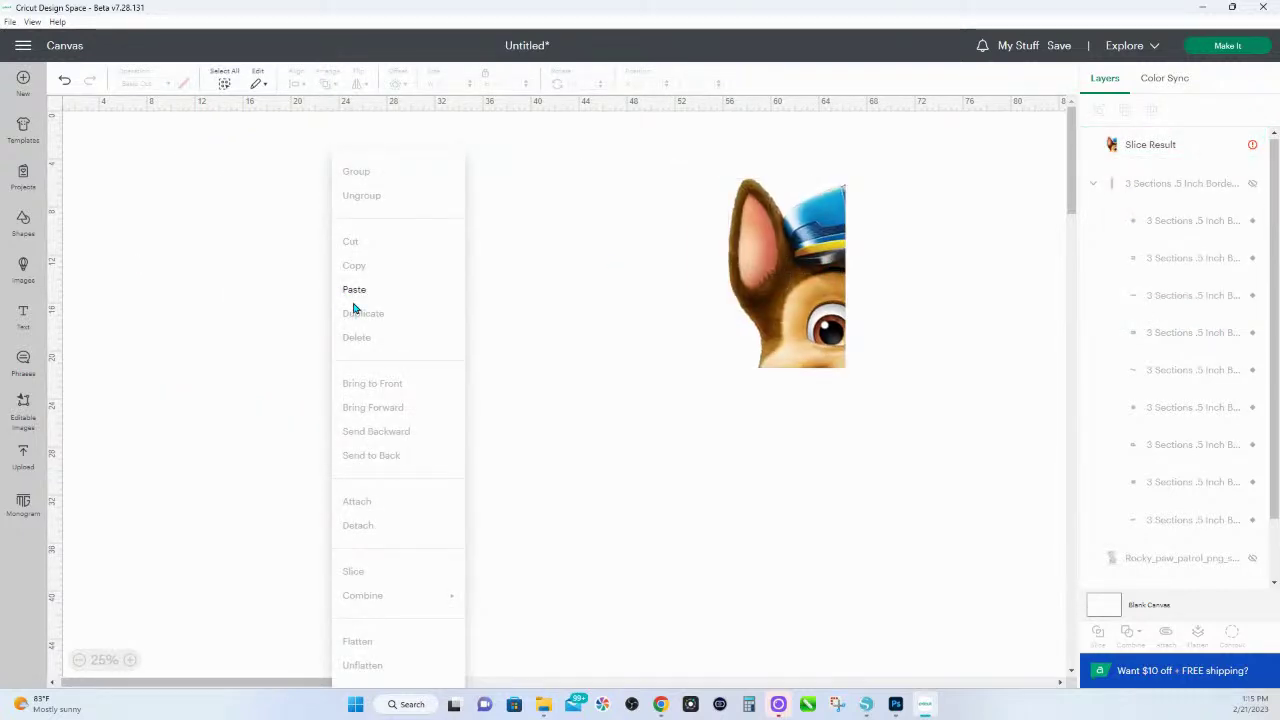
click(356, 290)
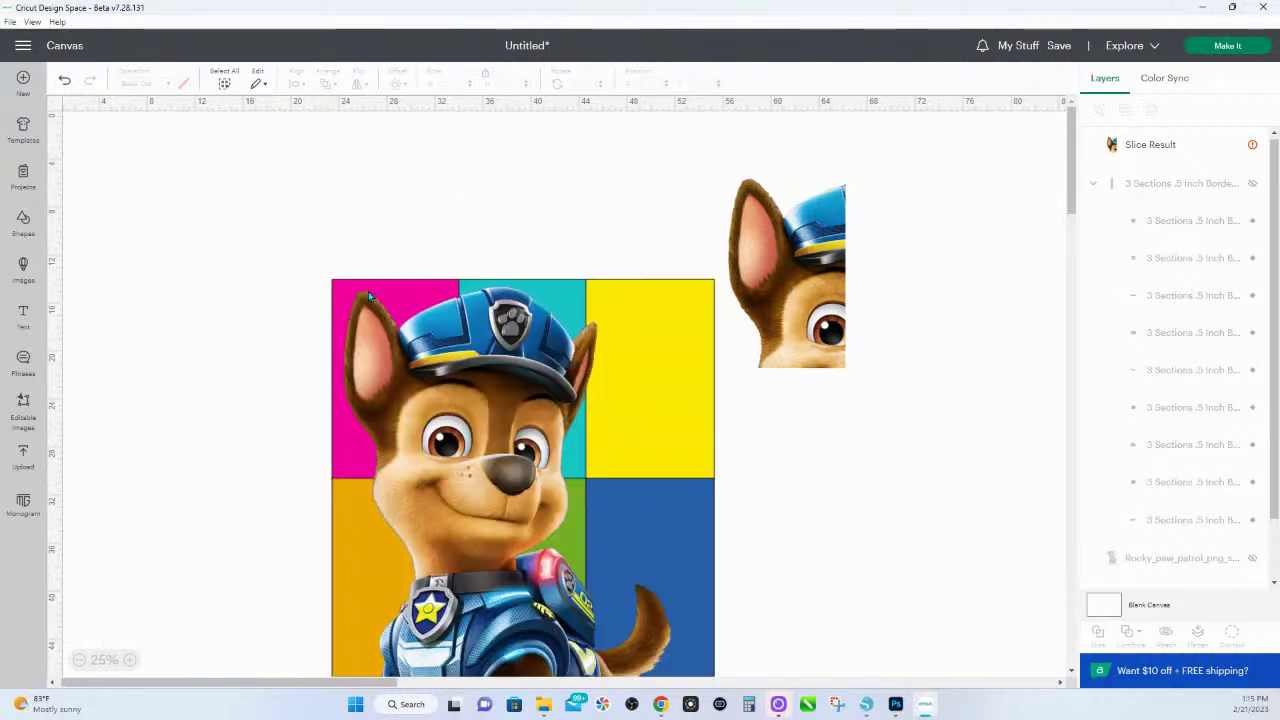
drag(529, 357, 296, 204)
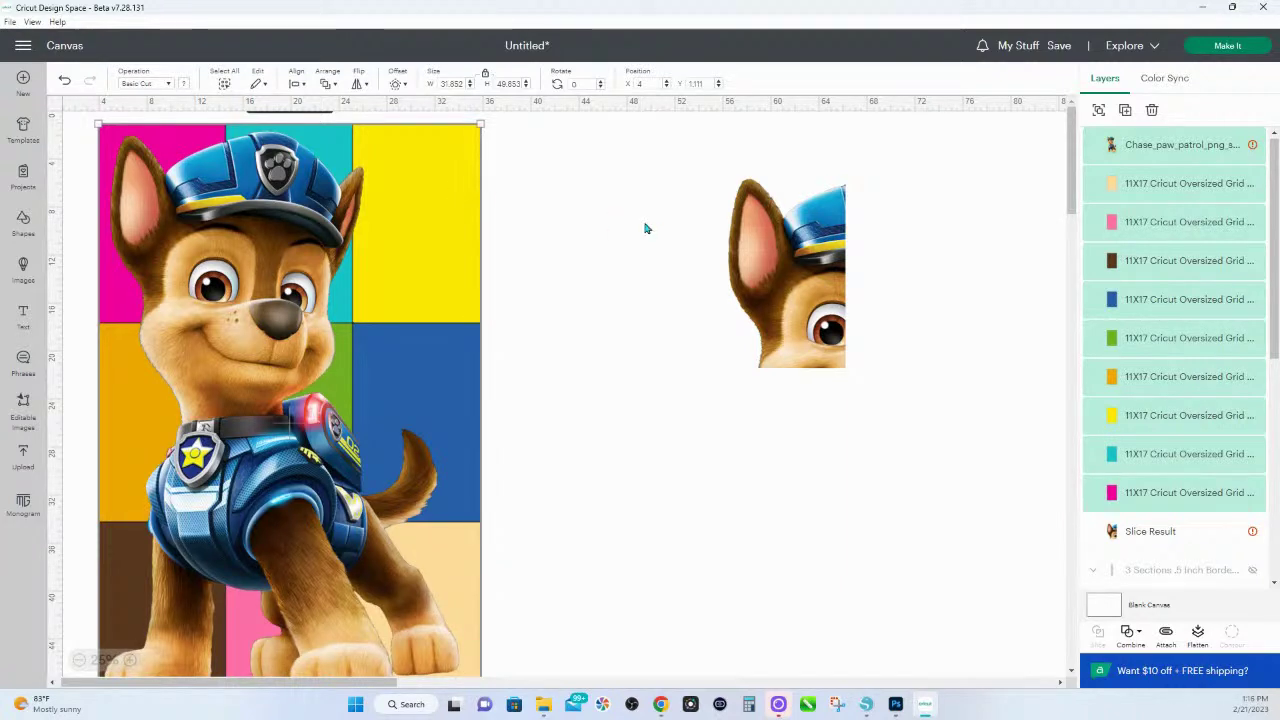
- Scale the pasted Chase and tiles down together to about 31.41 × 49.16 in
scroll(592, 475, down, 2)
scroll(530, 620, up, 1)
drag(521, 646, 74, 131)
scroll(532, 178, up, 1)
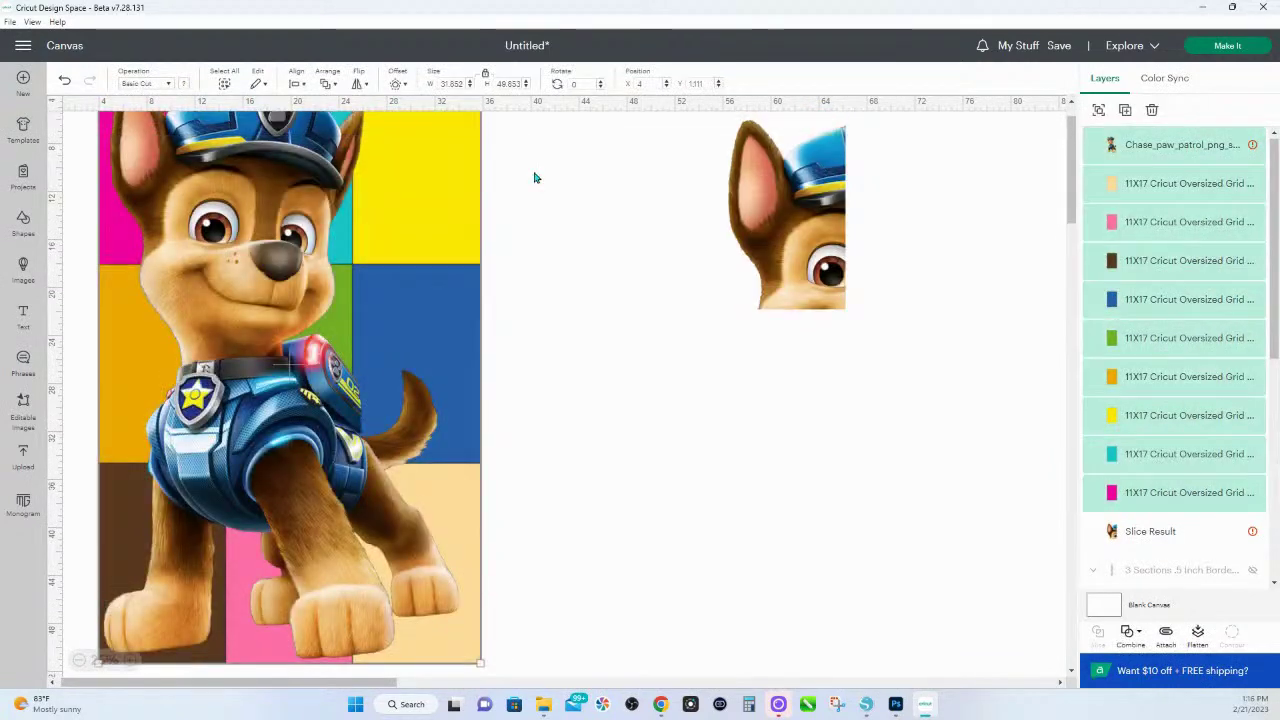
drag(481, 125, 476, 132)
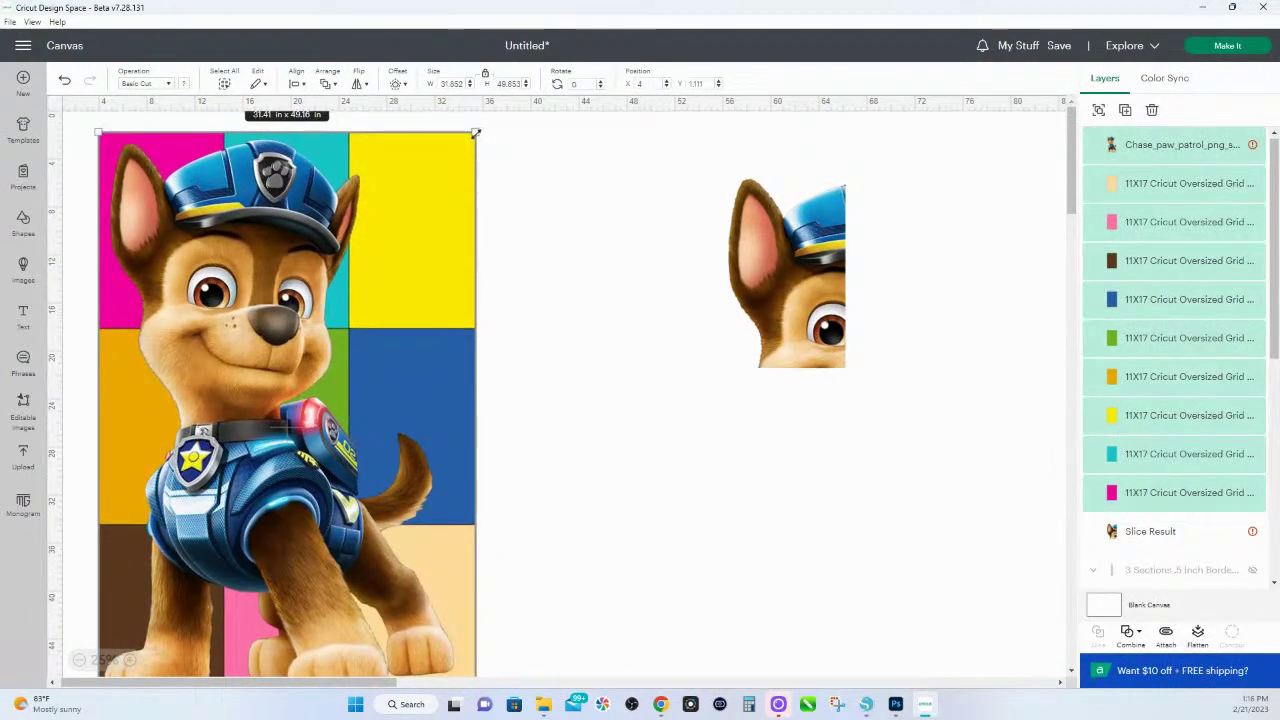
click(573, 179)
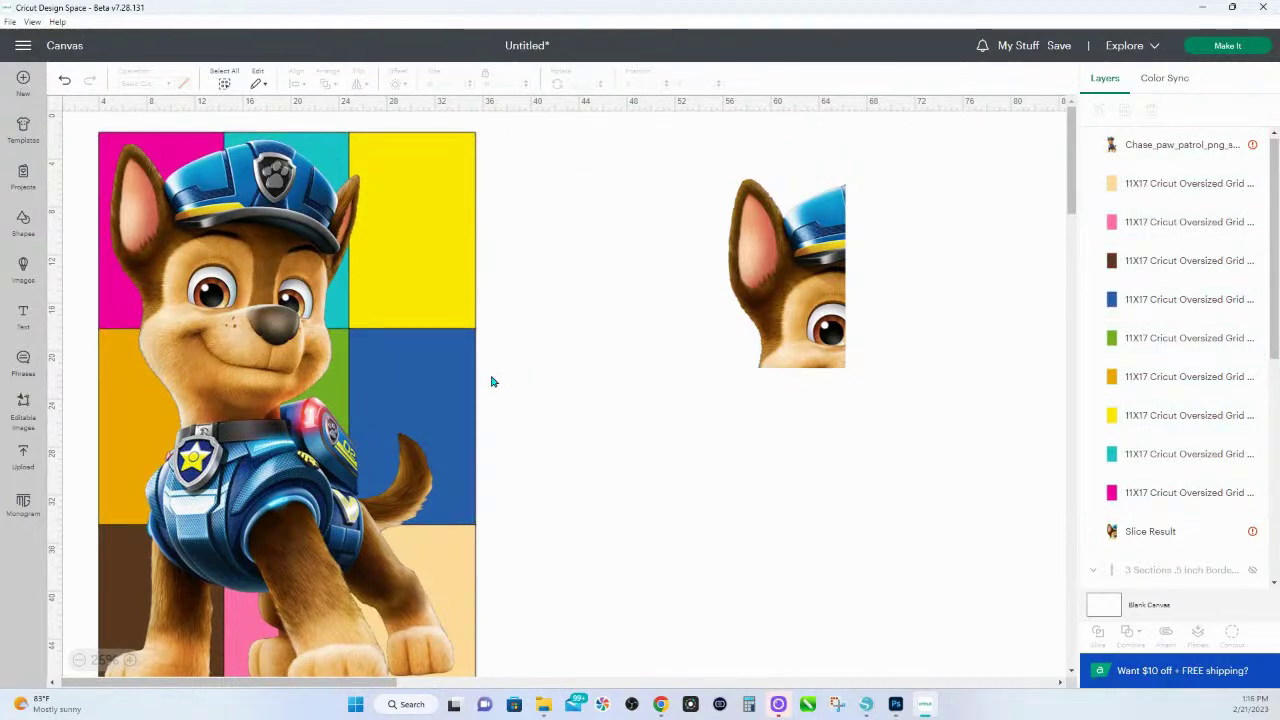
- Copy the scaled-down Chase image and its nine tiles
drag(591, 642, 57, 111)
right_click(190, 215)
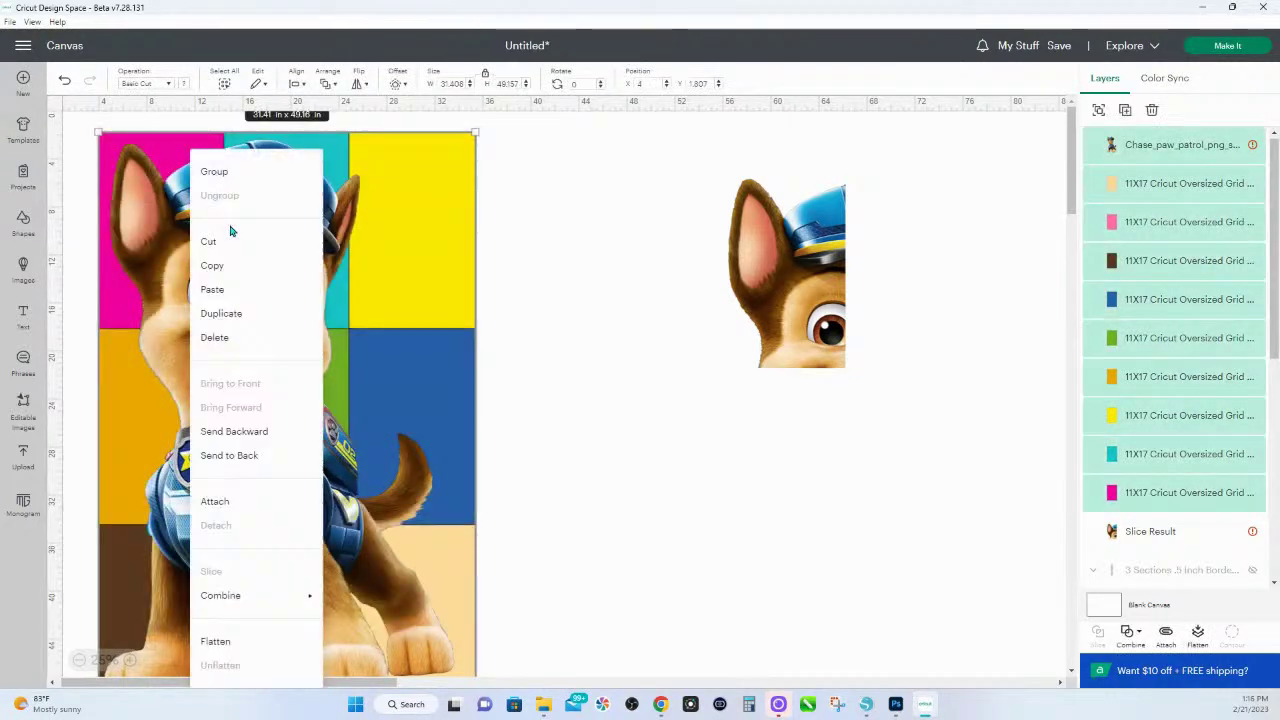
click(212, 265)
click(583, 334)
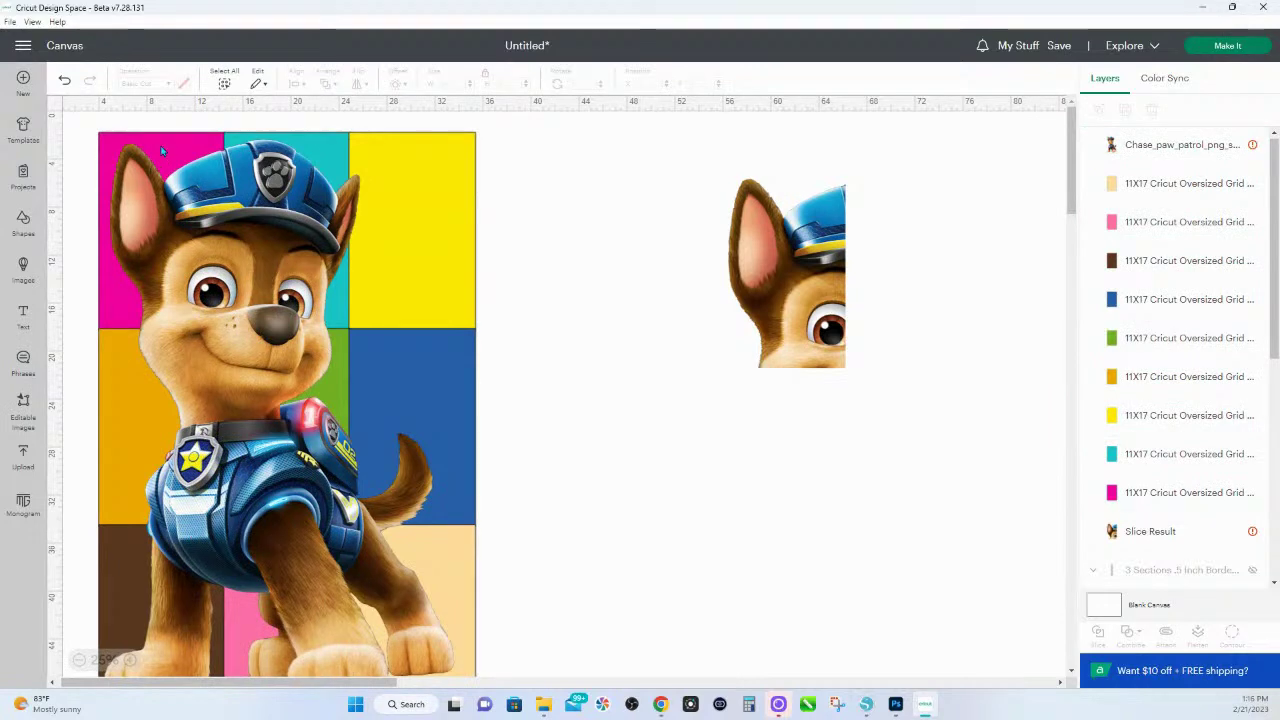
- Slice the scaled Chase with the magenta tile and delete everything except the new and the earlier ear-and-eye pieces
drag(153, 126, 165, 210)
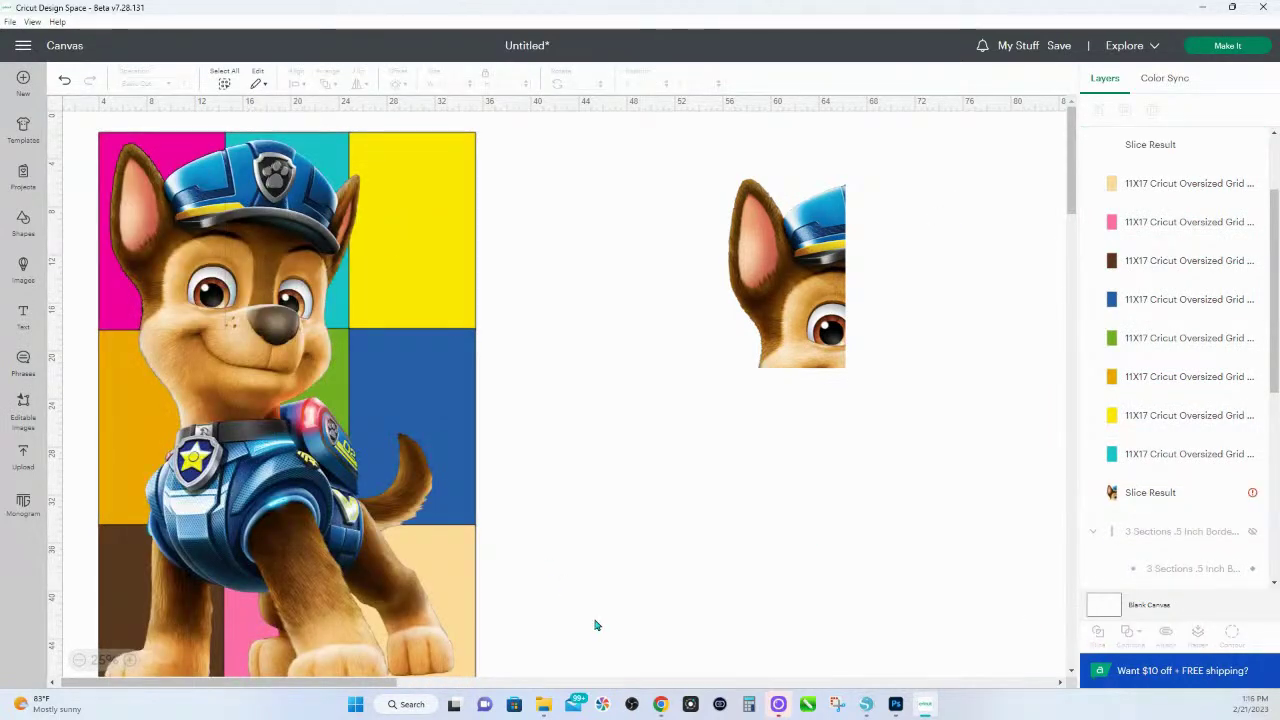
drag(612, 634, 129, 397)
key(Delete)
drag(600, 408, 290, 228)
key(Delete)
drag(166, 222, 403, 297)
drag(213, 379, 154, 260)
key(Delete)
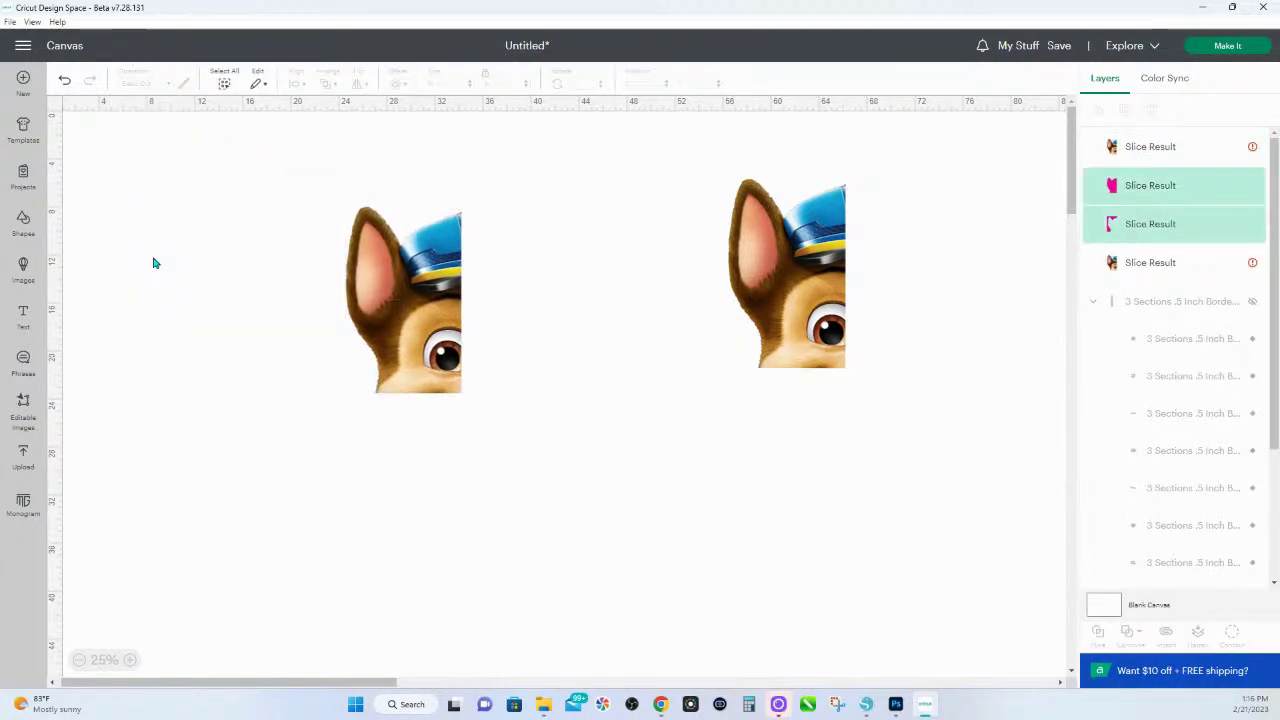
- Examine the new slice's size warning and compare its dimensions with those of the earlier slice
click(405, 290)
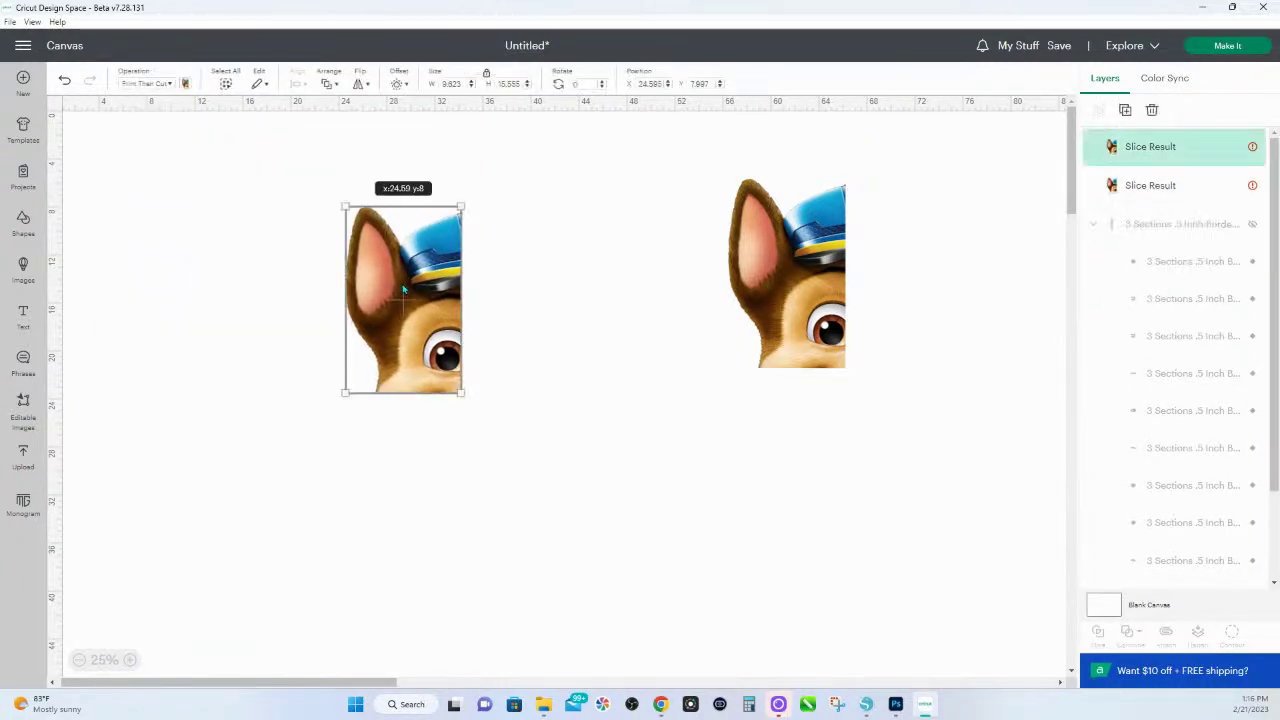
click(1238, 148)
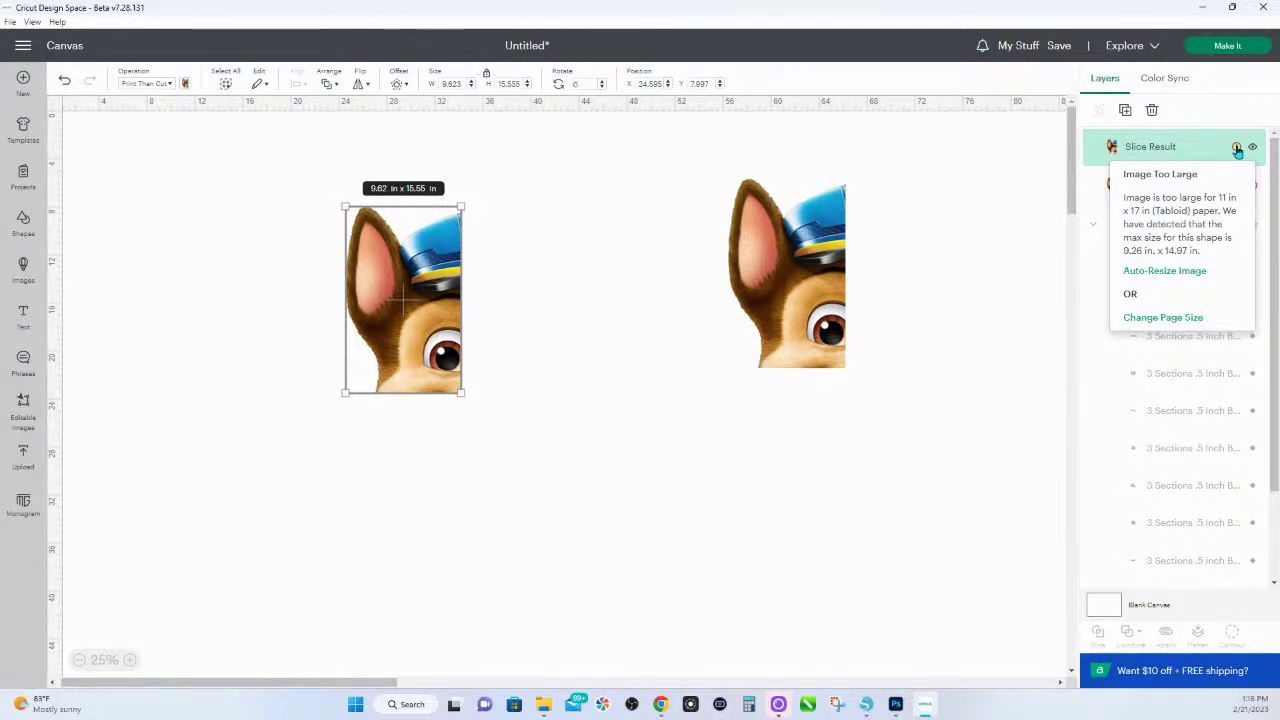
click(789, 272)
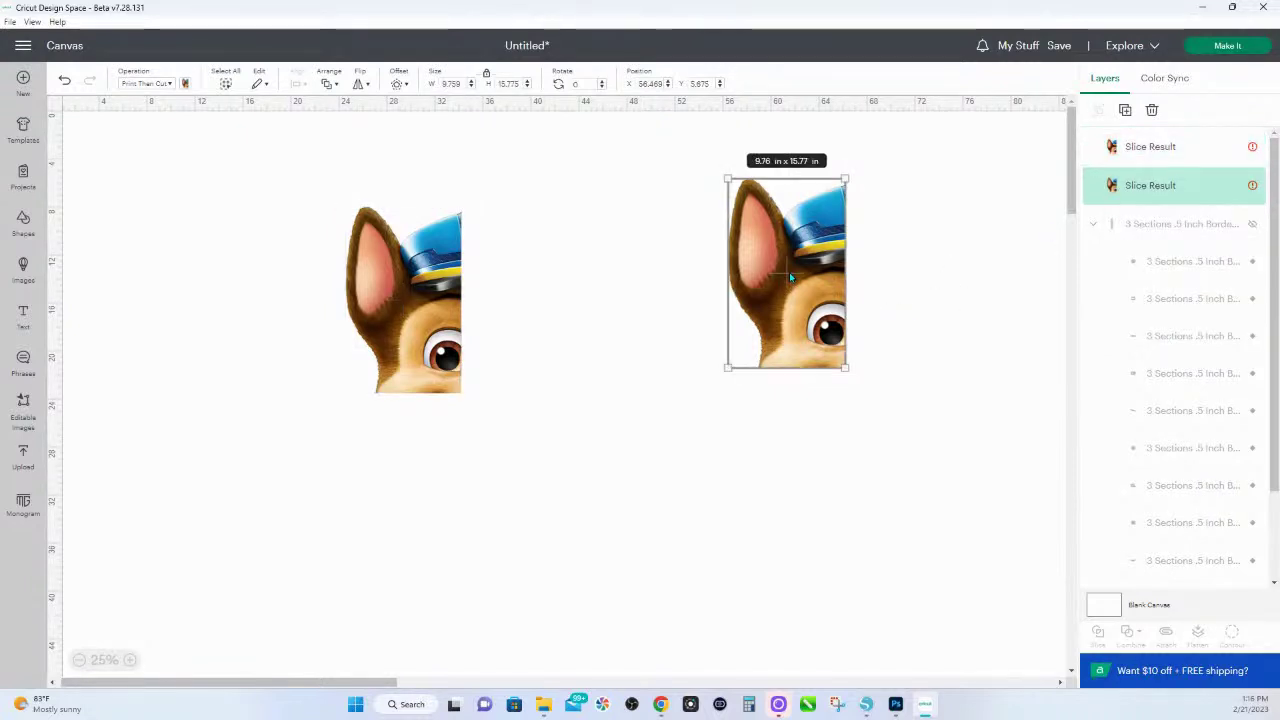
click(379, 315)
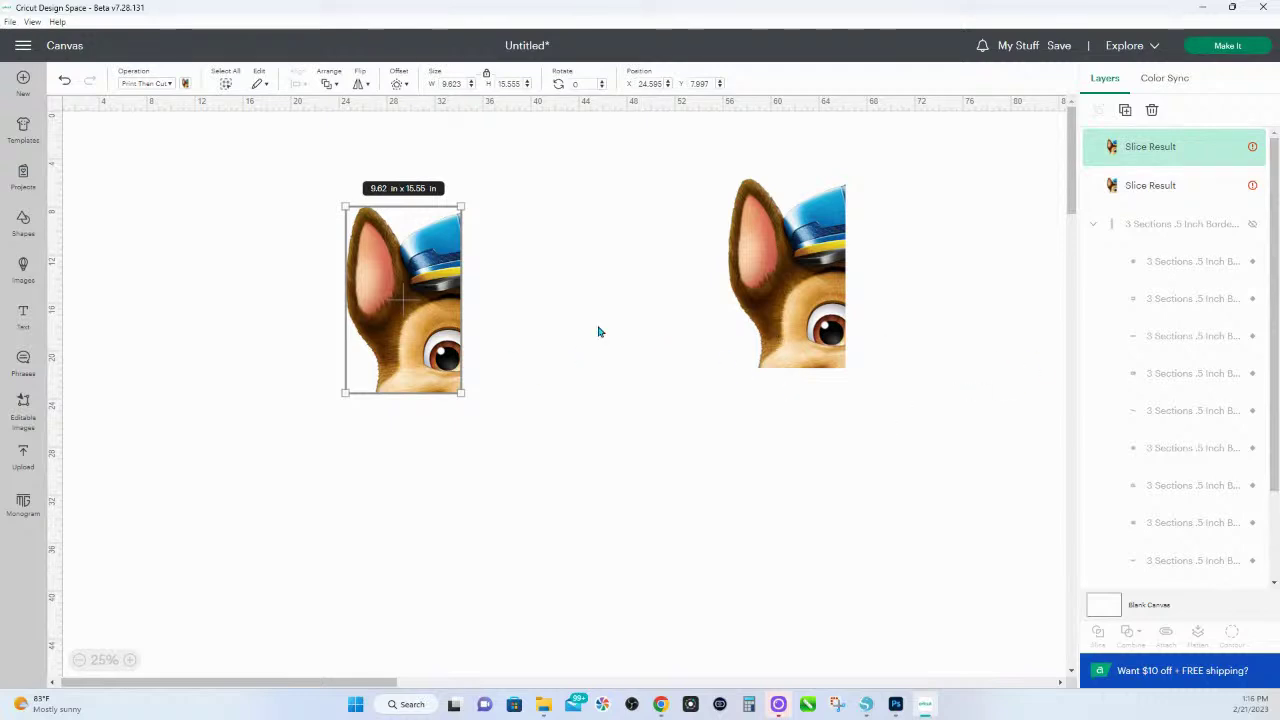
- Replace both test slices with the copied Chase and tiles, scaled down together to about 30.24 × 47.32 in
drag(888, 422, 246, 206)
key(Delete)
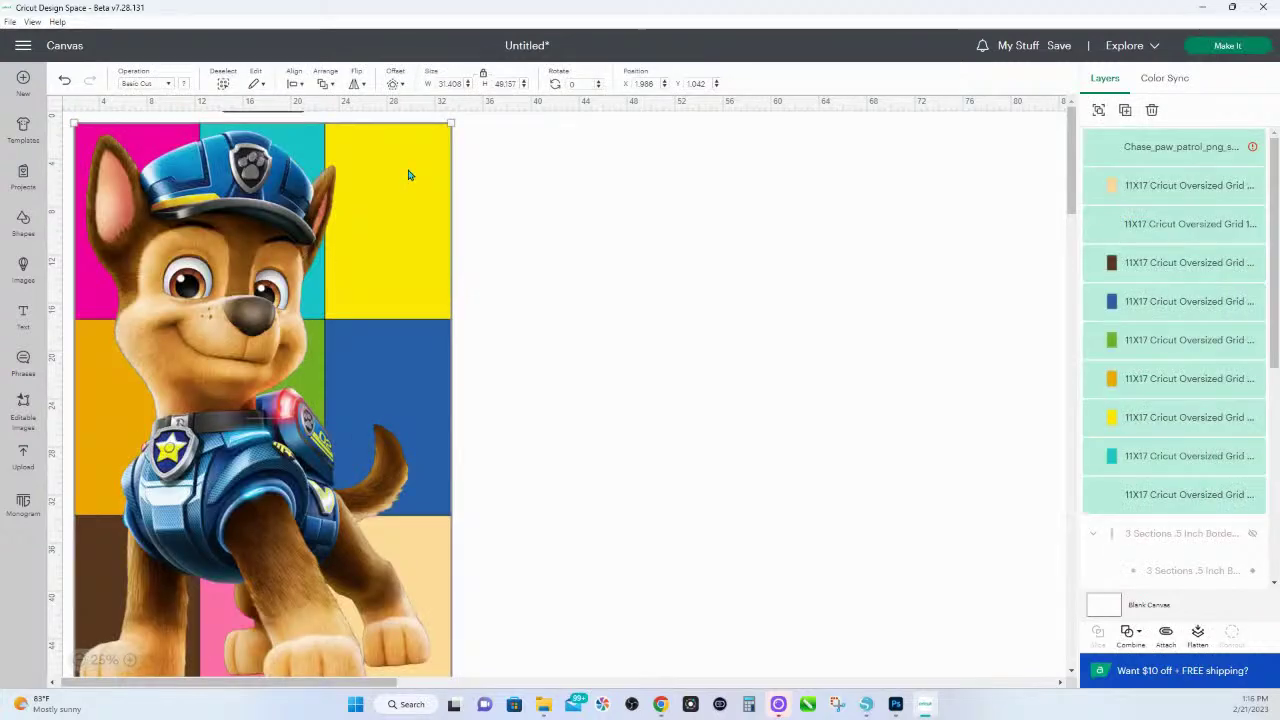
drag(450, 124, 433, 147)
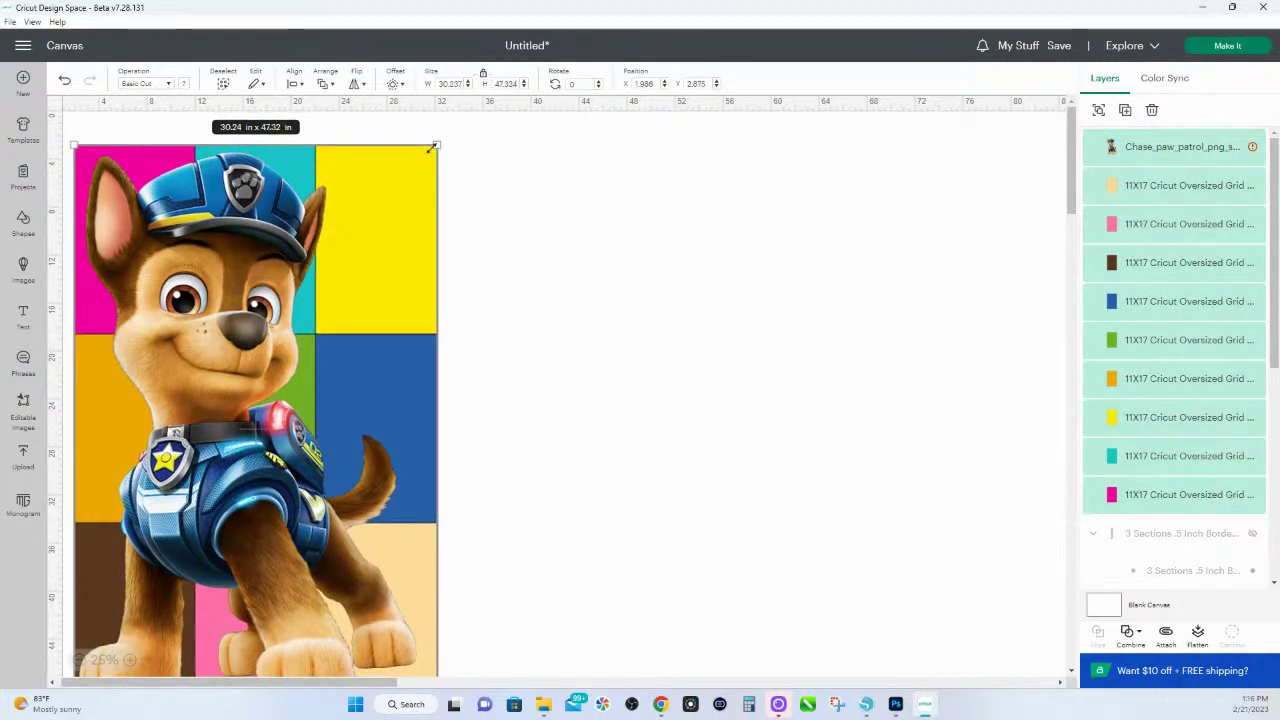
- Copy the Chase image together with all nine coloured grid rectangles behind it
click(576, 193)
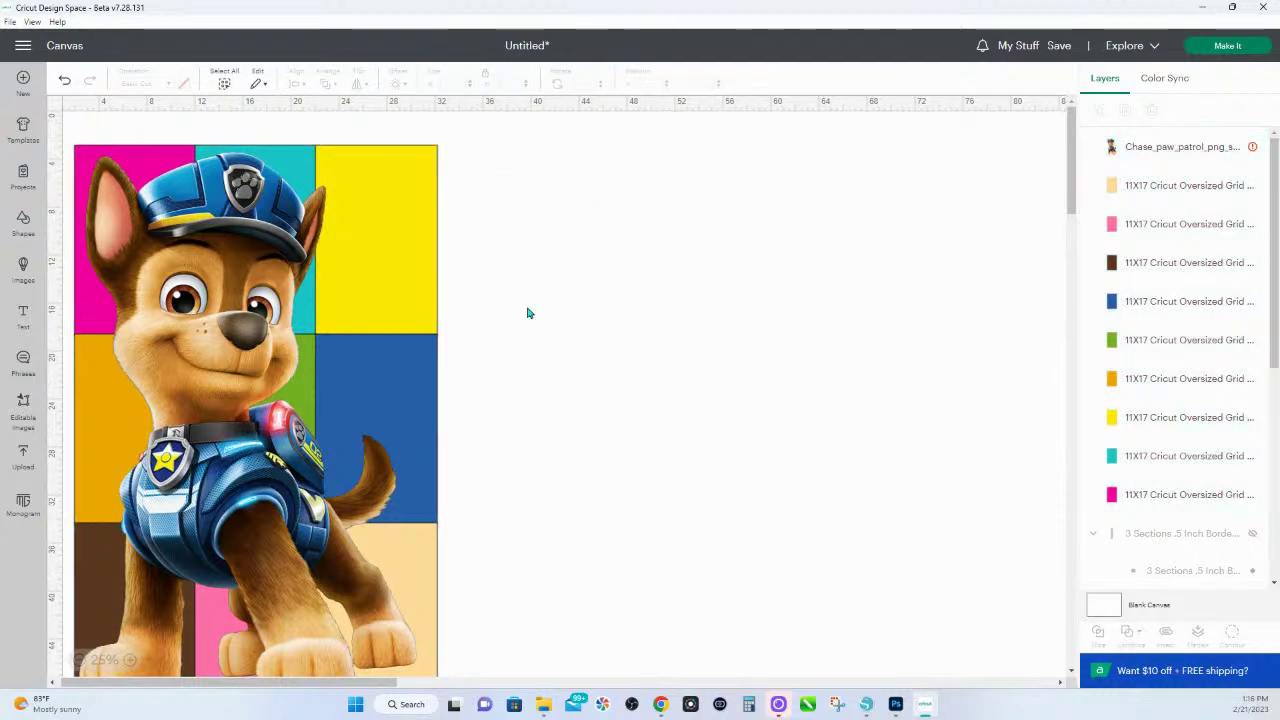
drag(531, 631, 47, 133)
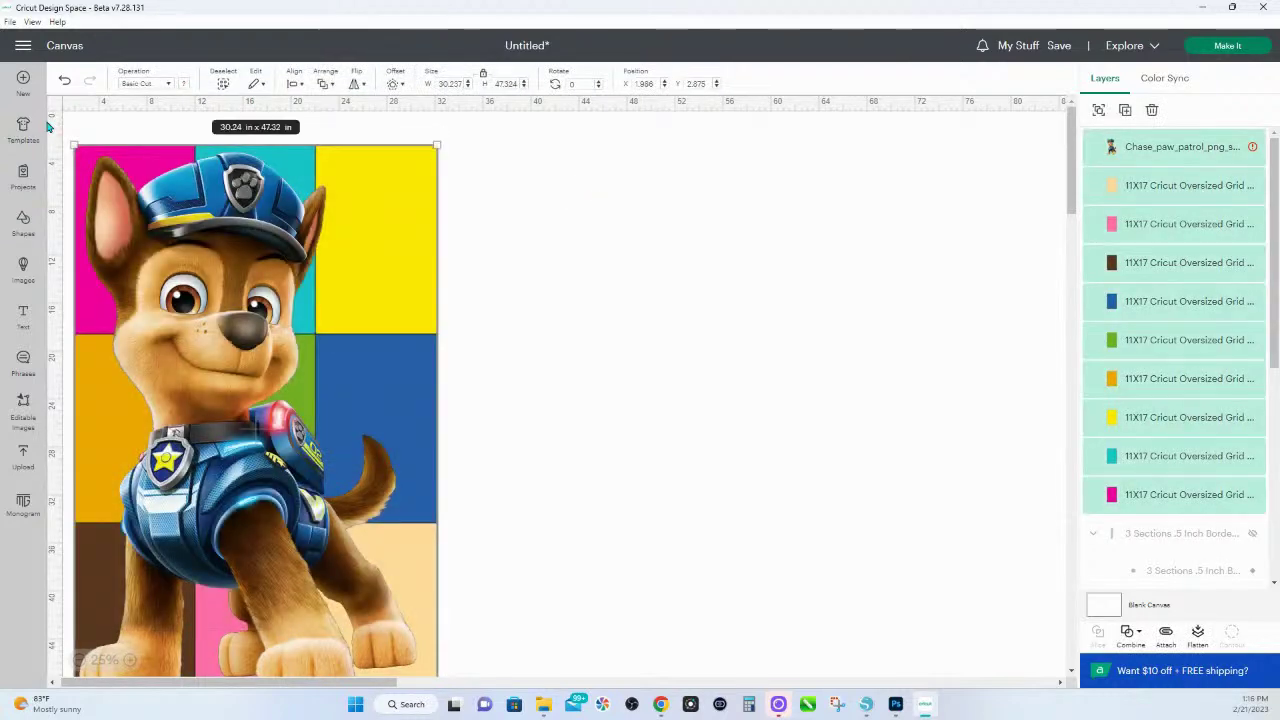
right_click(202, 212)
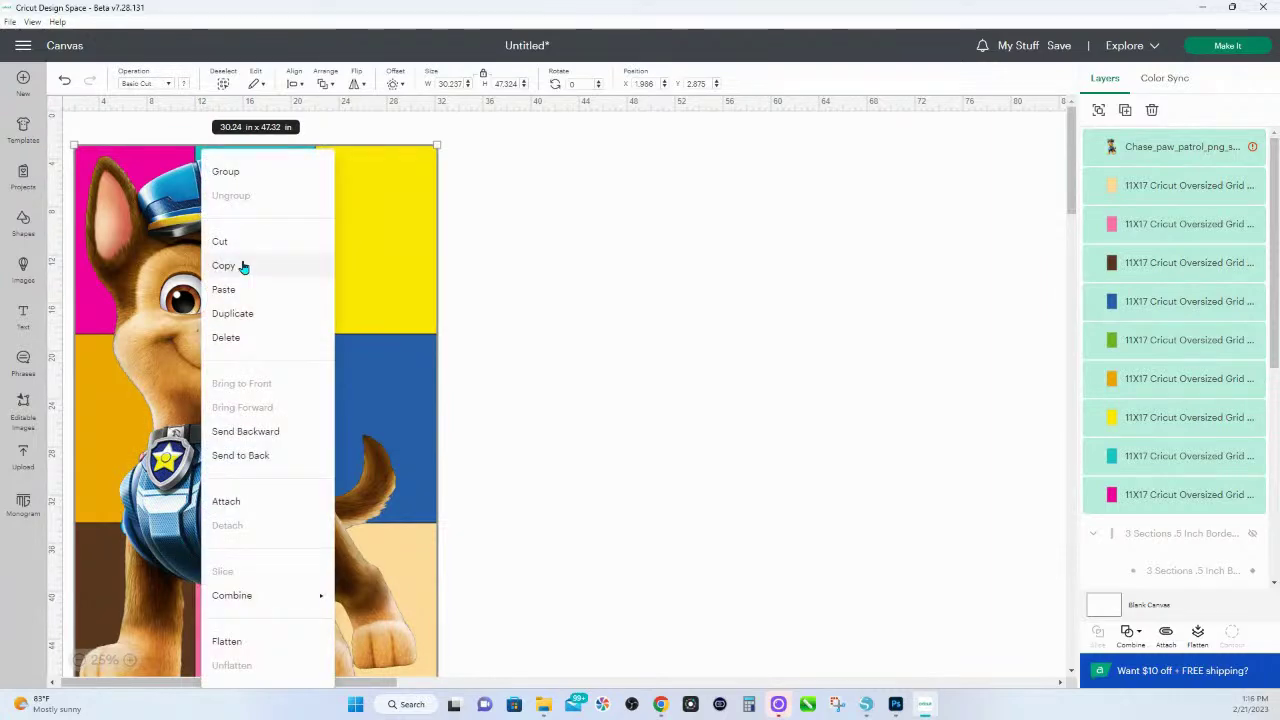
click(243, 266)
- Slice the Chase image with the magenta rectangle and move the rest of the image off the grid
click(114, 131)
drag(120, 140, 561, 254)
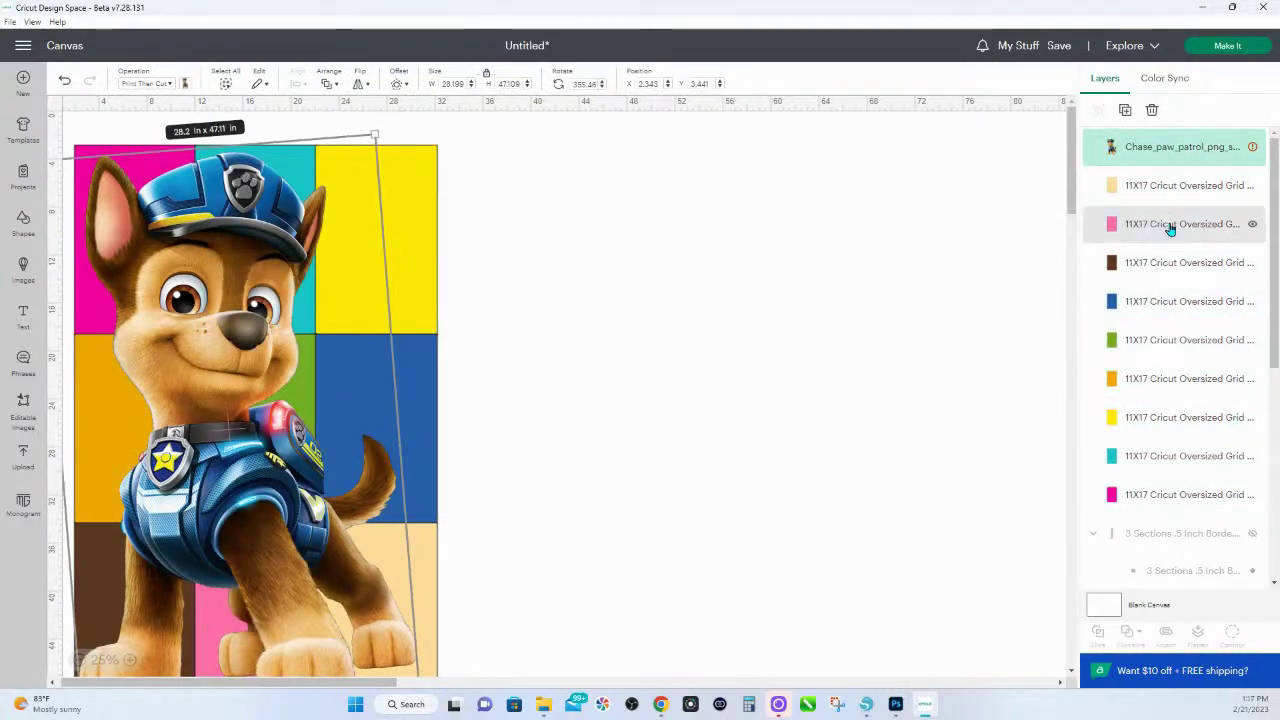
click(718, 410)
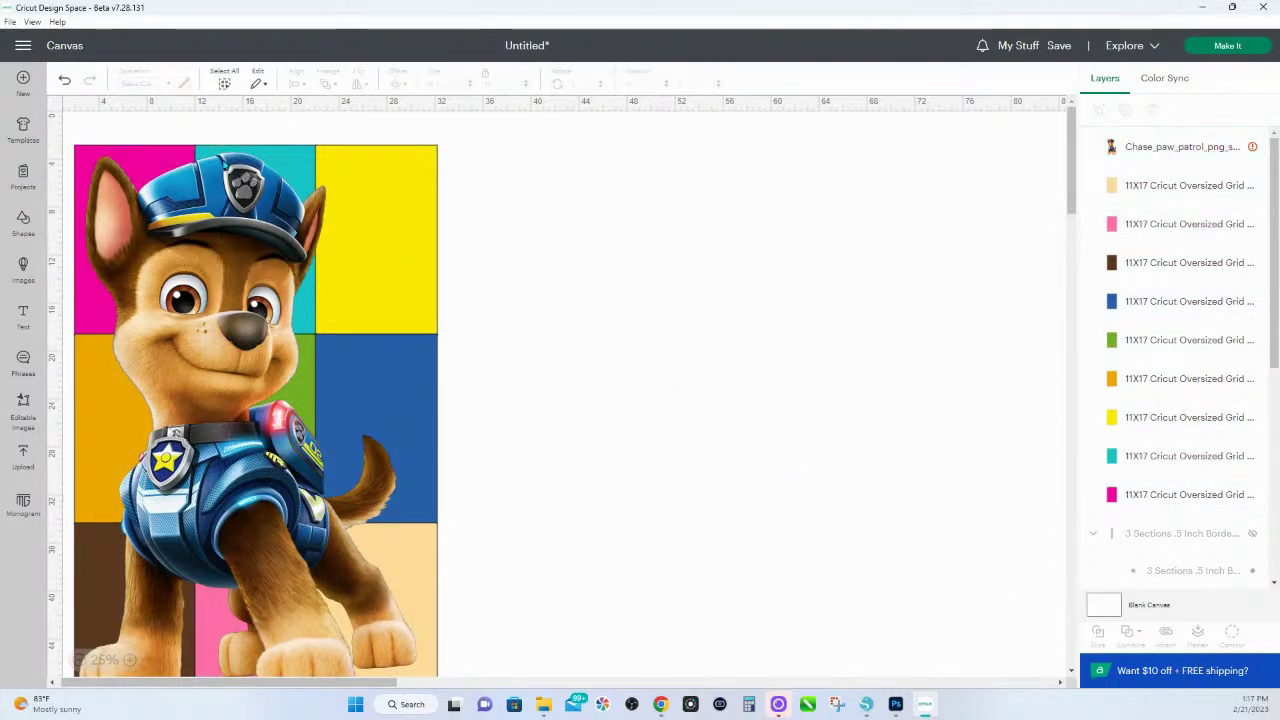
drag(108, 118, 120, 205)
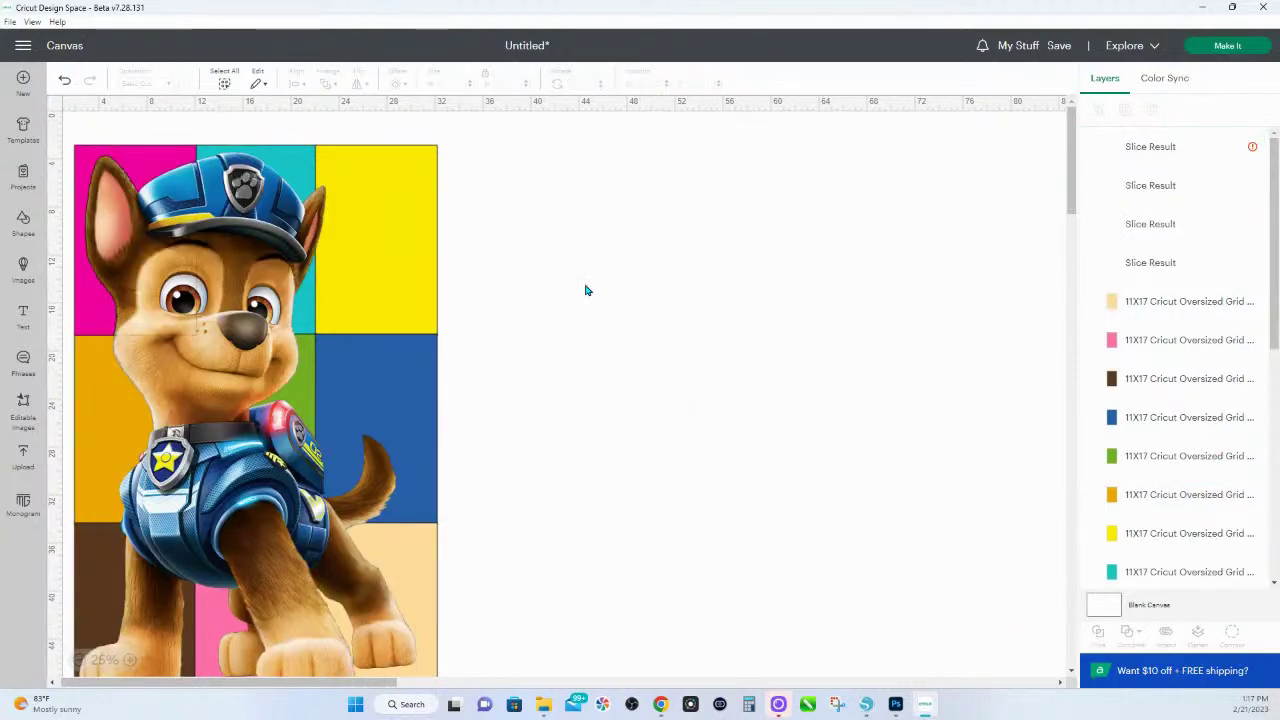
drag(145, 229, 594, 229)
click(156, 218)
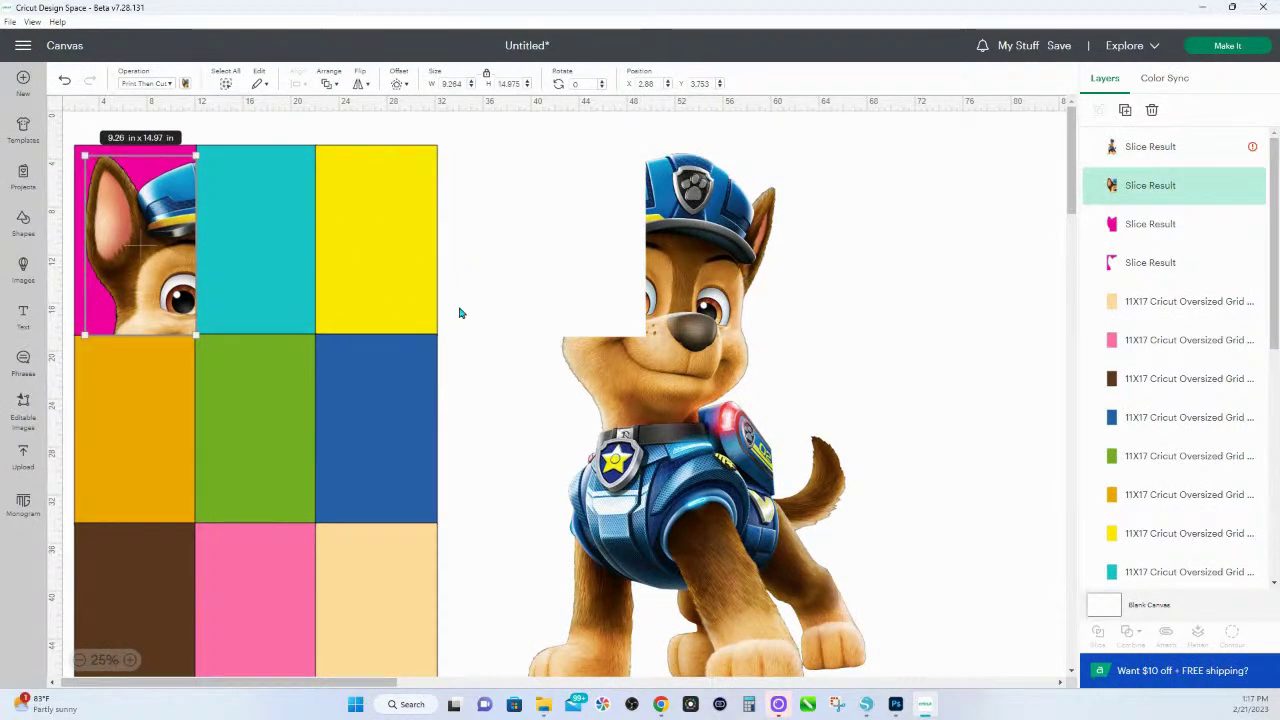
- Delete the leftover Chase image and the grid rectangles around the magenta section
scroll(460, 313, down, 4)
drag(900, 592, 140, 224)
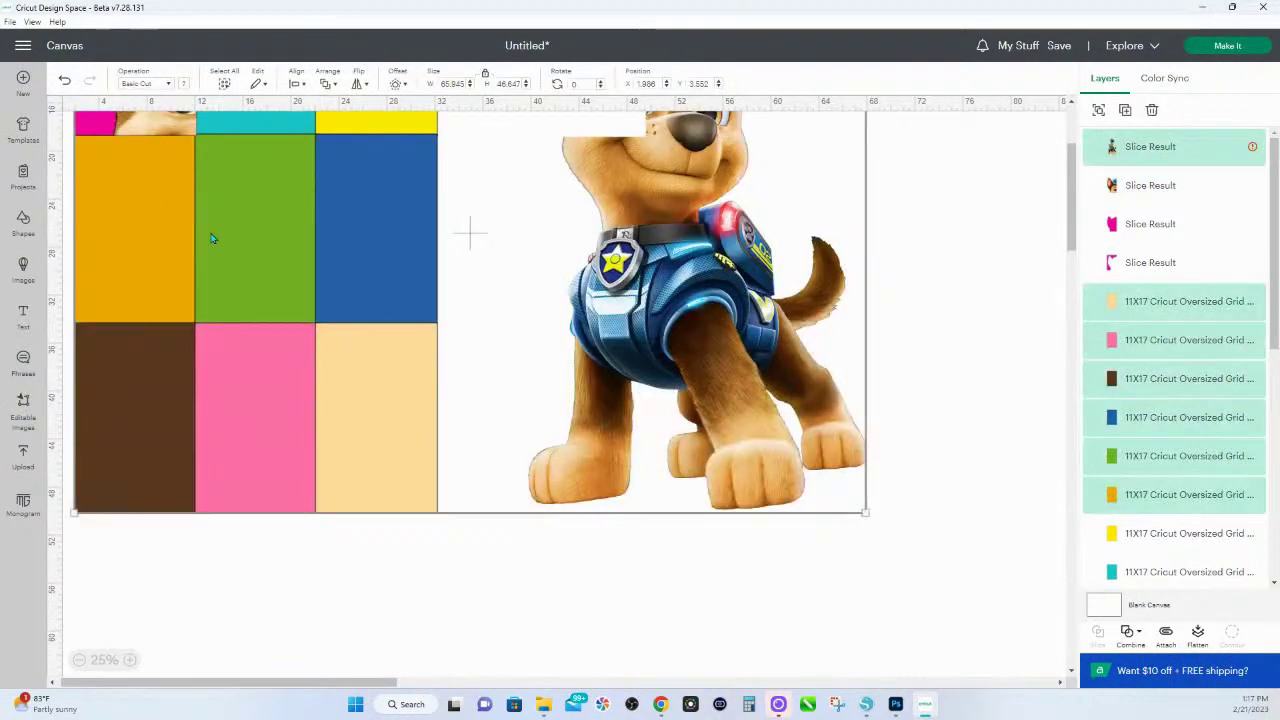
key(Delete)
scroll(351, 233, up, 2)
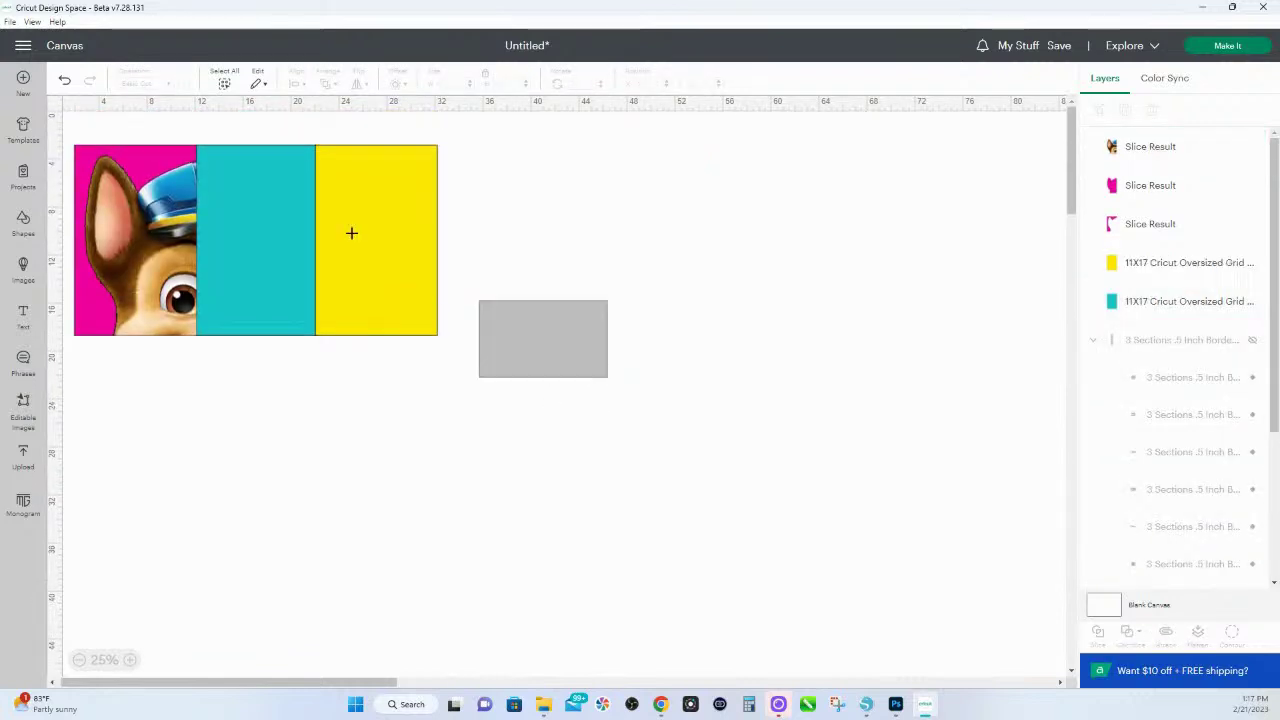
click(145, 192)
key(Delete)
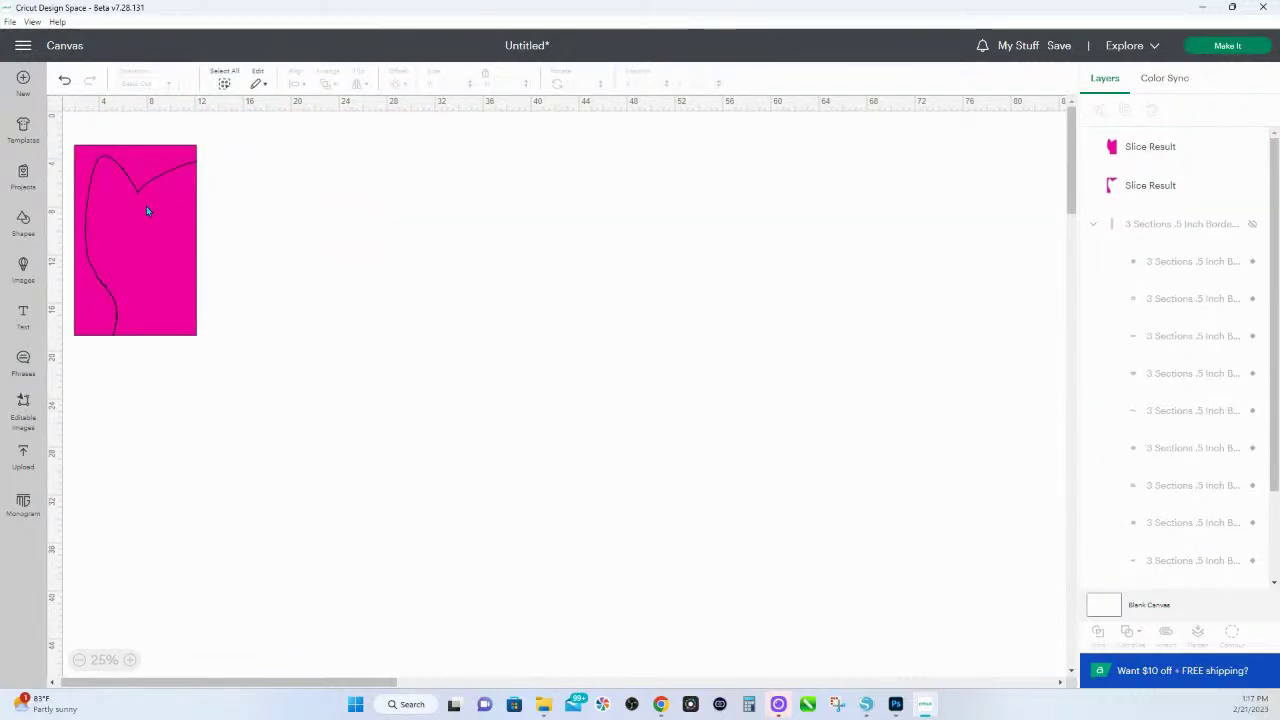
key(ctrl+z)
key(ctrl+z)
- Delete the two magenta slice leftovers and move the sliced ear piece aside to free the canvas
drag(177, 349, 110, 247)
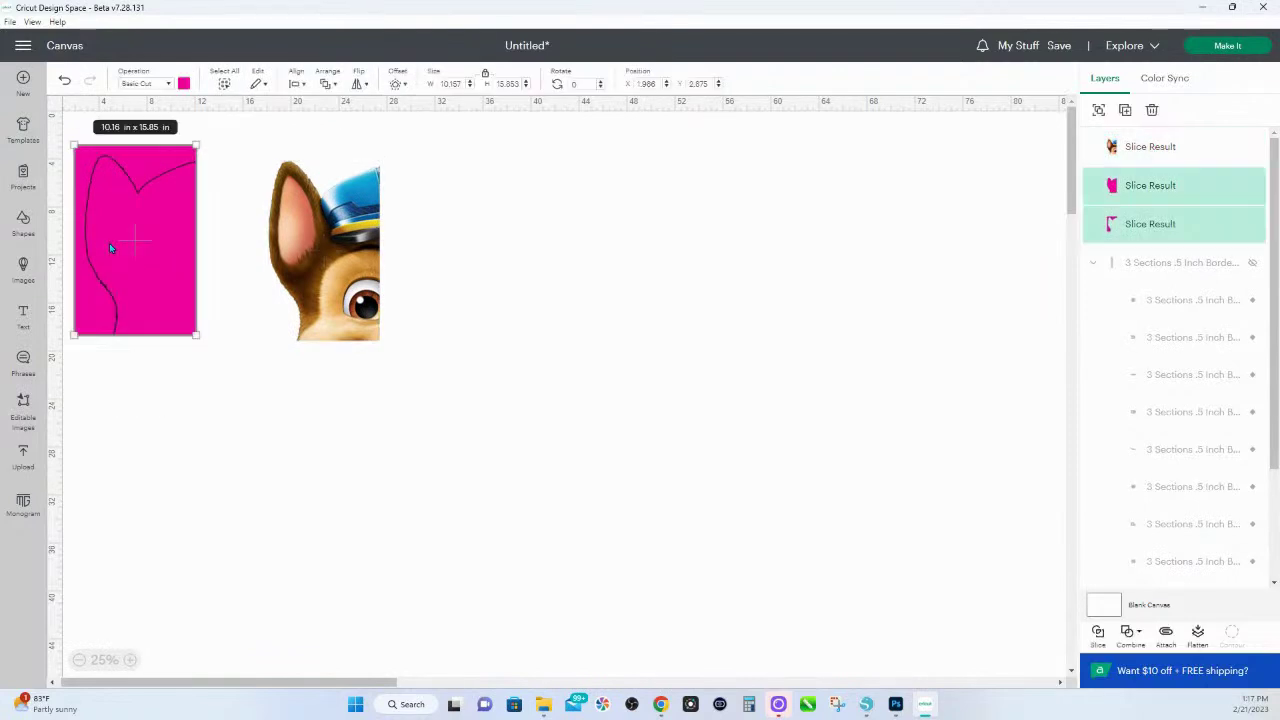
key(Delete)
click(340, 250)
drag(340, 250, 933, 235)
- Paste the copied Chase image and nine-rectangle grid onto the canvas
right_click(234, 297)
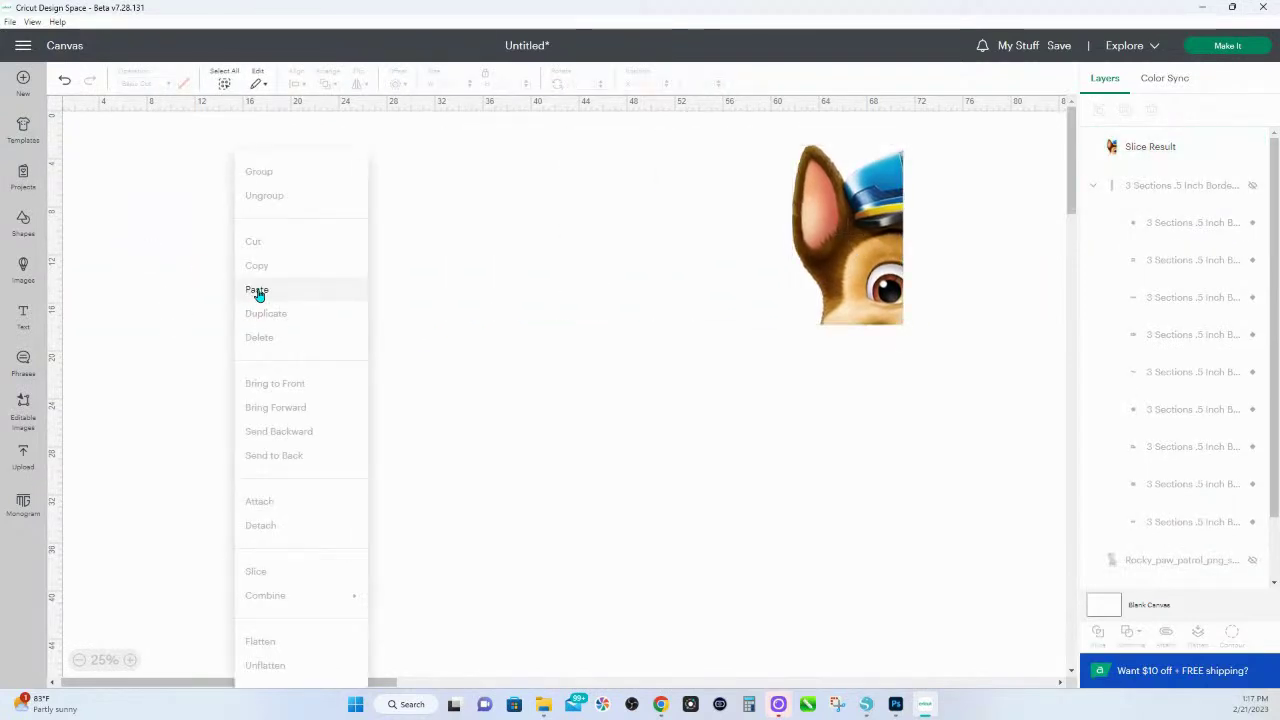
click(257, 290)
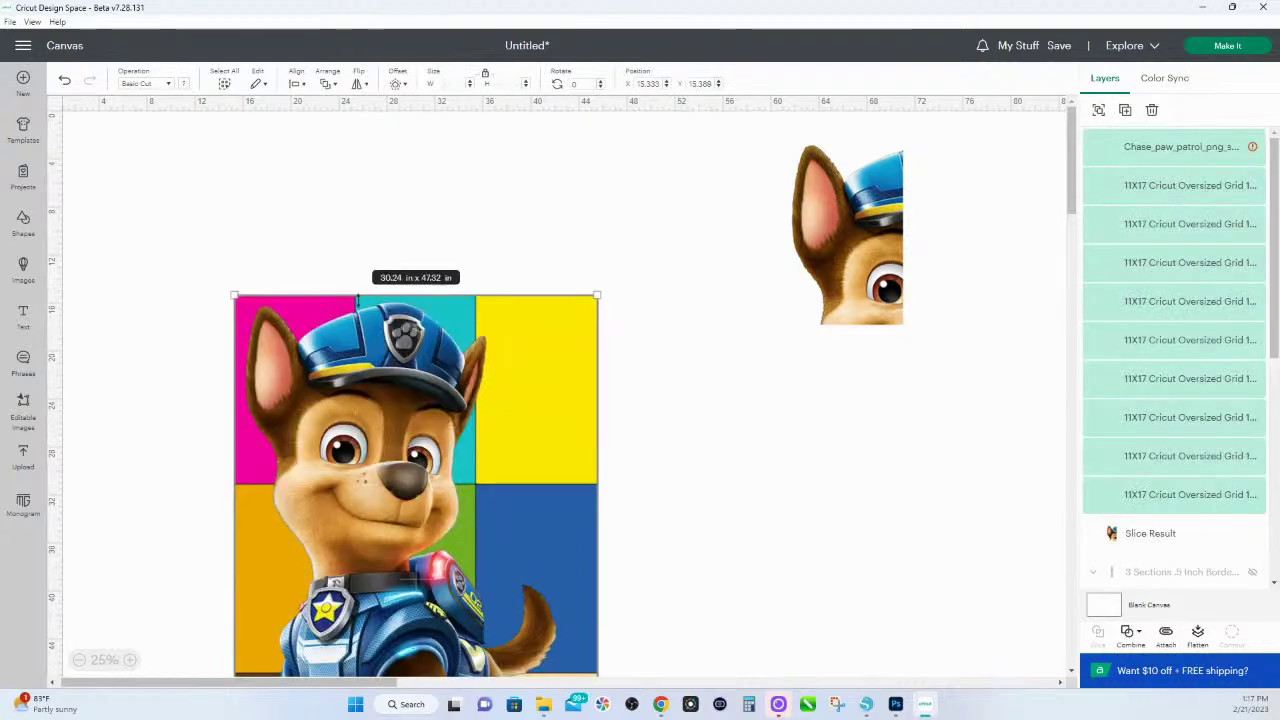
click(404, 236)
- Slice the pasted Chase image with the teal rectangle
click(403, 345)
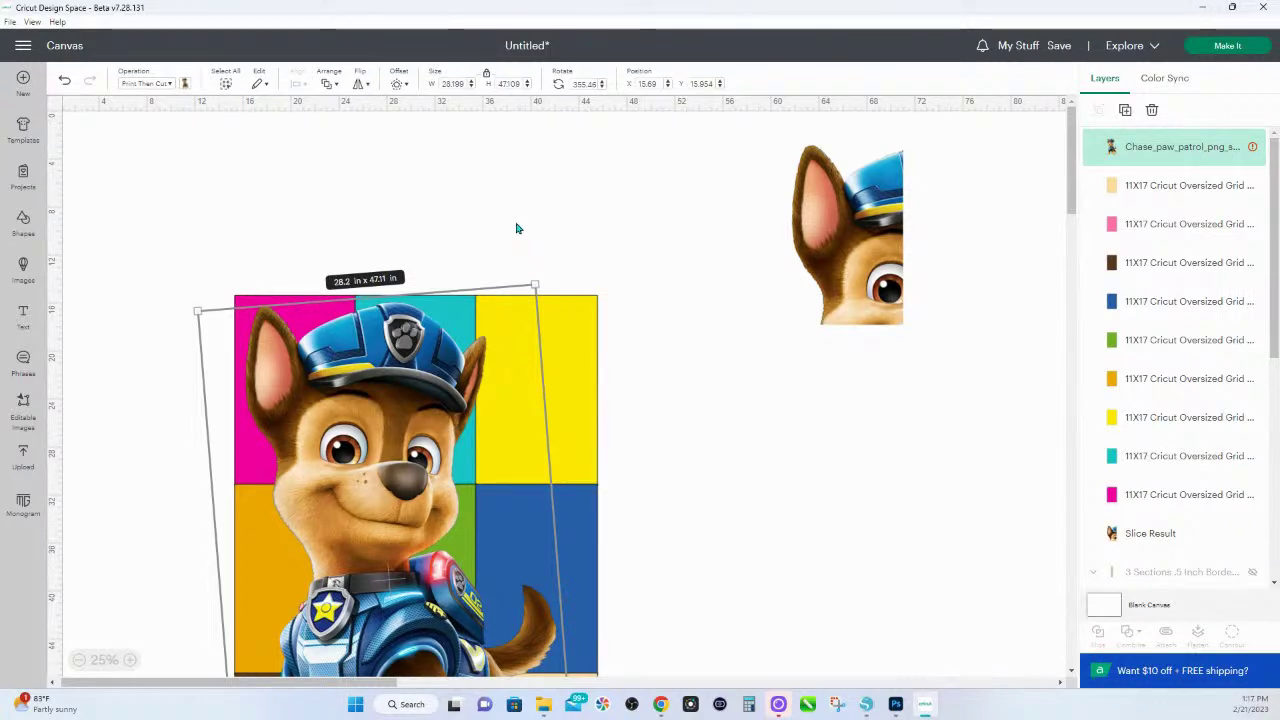
click(433, 216)
click(405, 343)
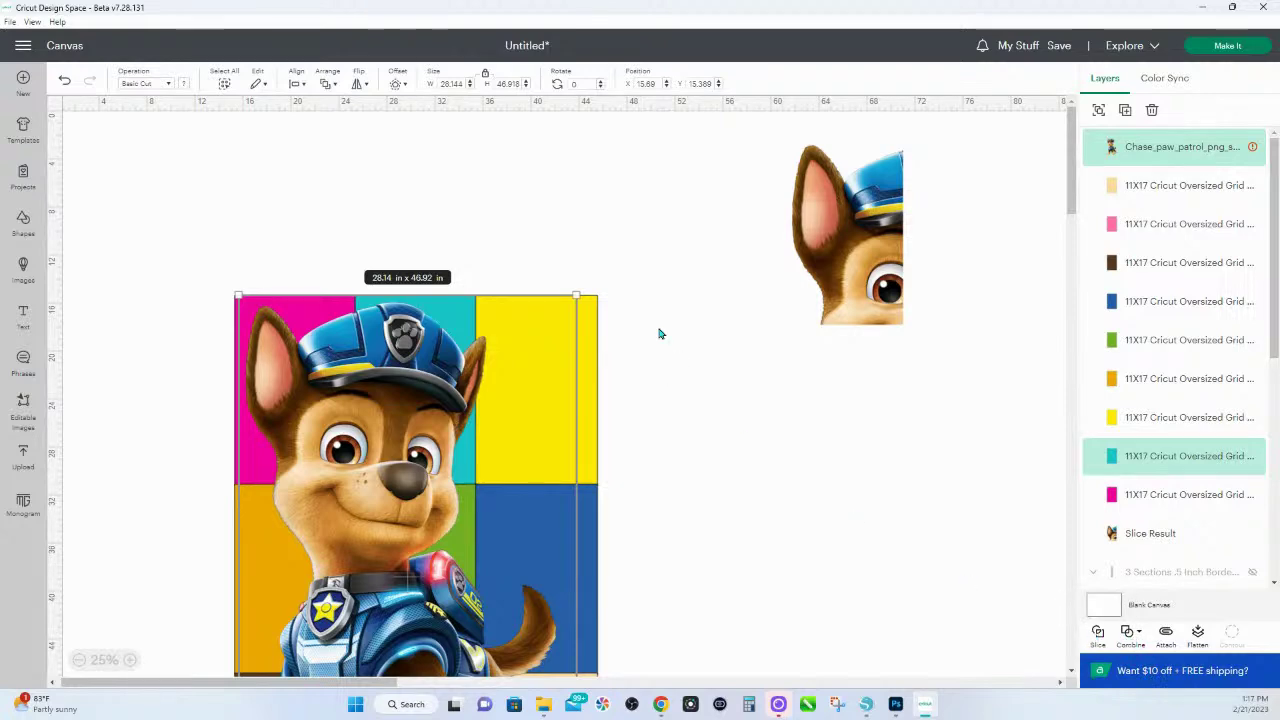
- Delete the leftover Chase image and all grid rectangles other than the sliced teal section
scroll(657, 449, down, 3)
drag(755, 568, 251, 277)
key(Delete)
scroll(311, 286, up, 5)
click(317, 370)
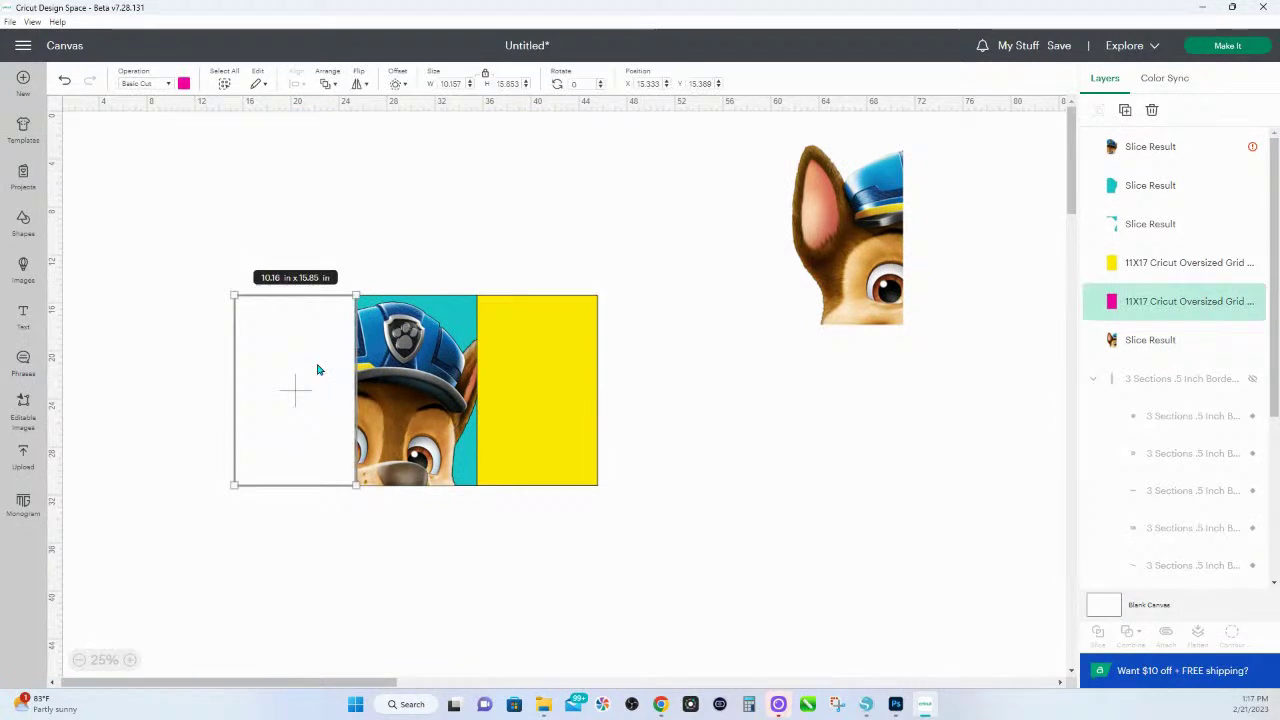
key(Delete)
click(562, 370)
key(Delete)
- Move the sliced cap piece next to the ear piece and delete the two teal slice leftovers
click(415, 381)
drag(415, 381, 692, 258)
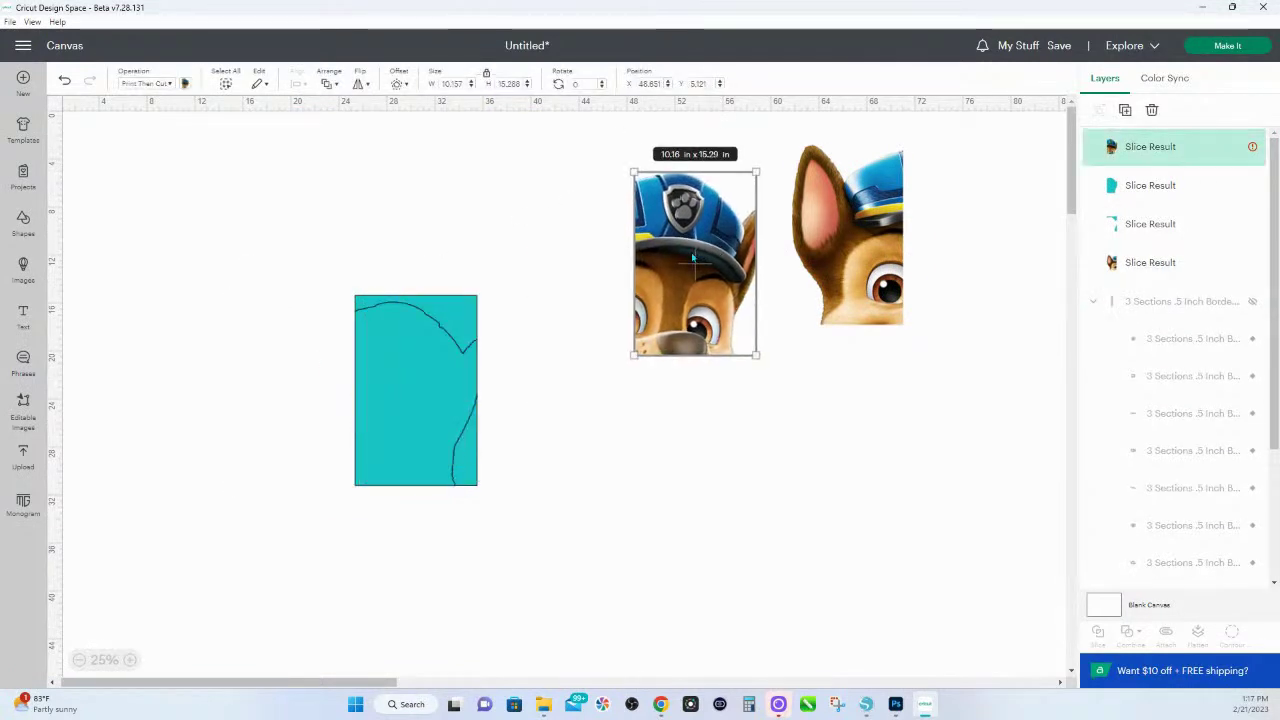
drag(351, 271, 611, 360)
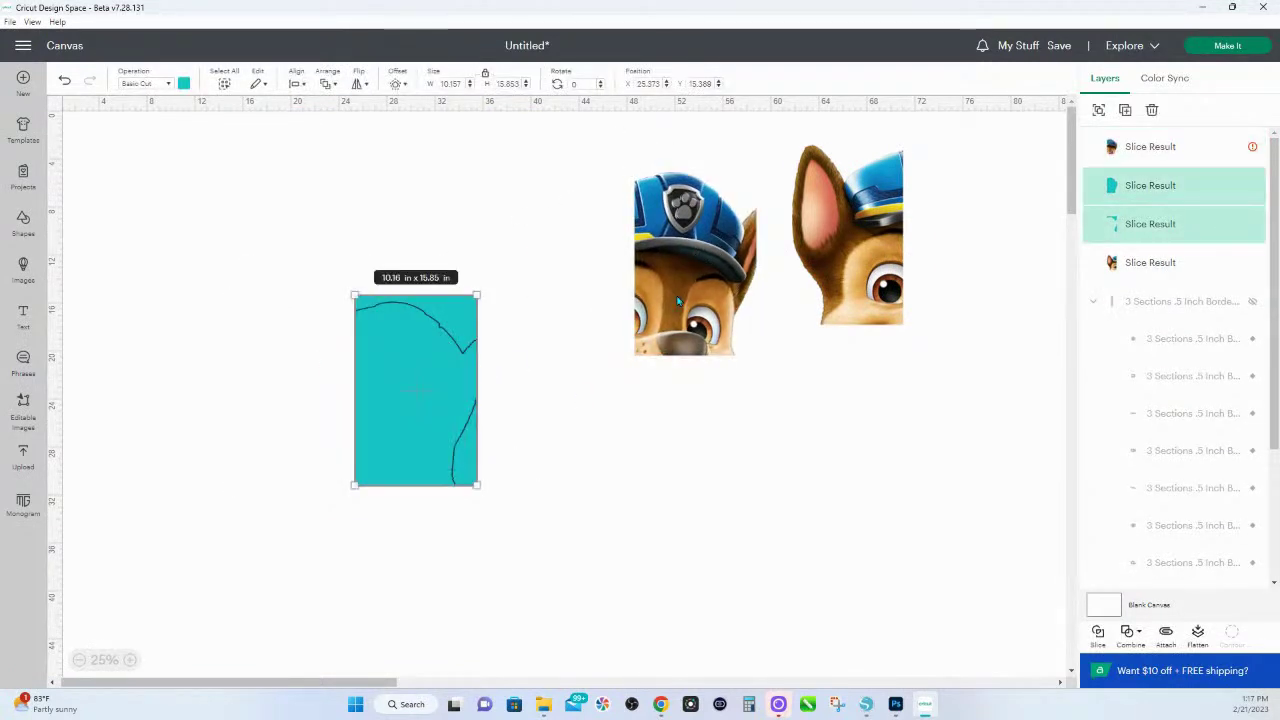
key(Delete)
- Arrange the ear piece and the cap piece side by side in their original order with a small gap
click(835, 239)
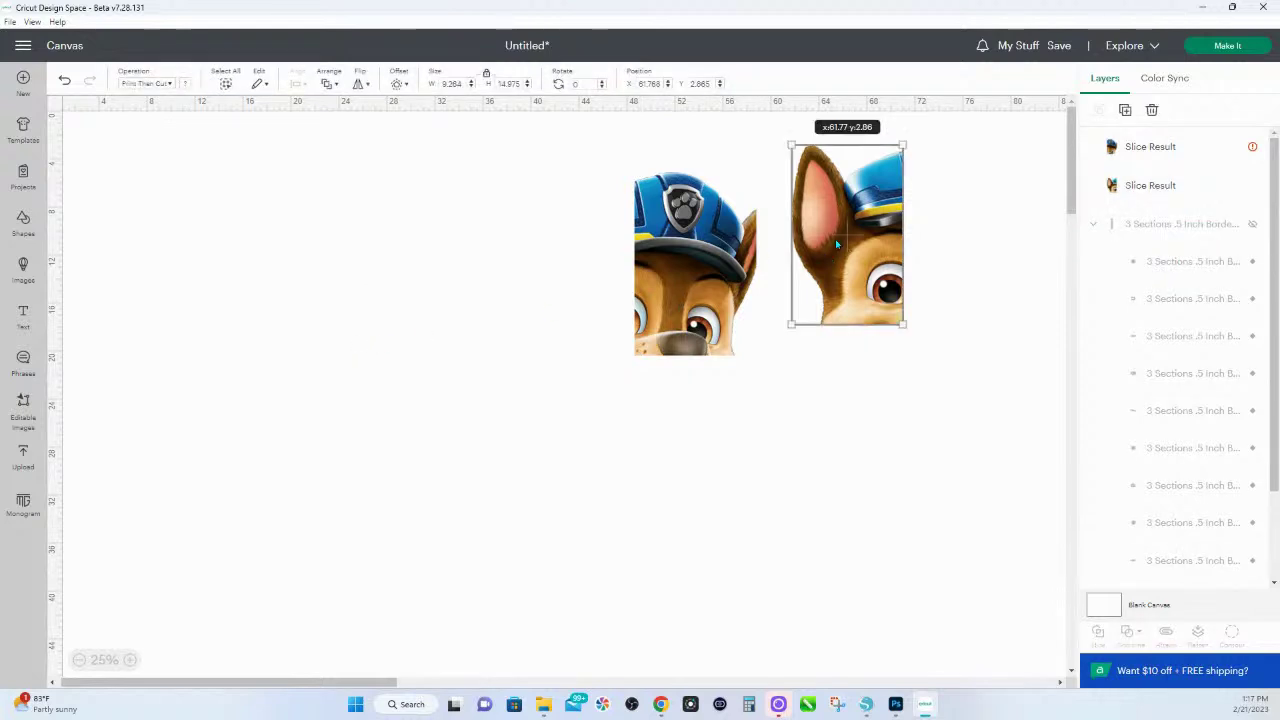
drag(835, 239, 223, 272)
drag(677, 256, 343, 256)
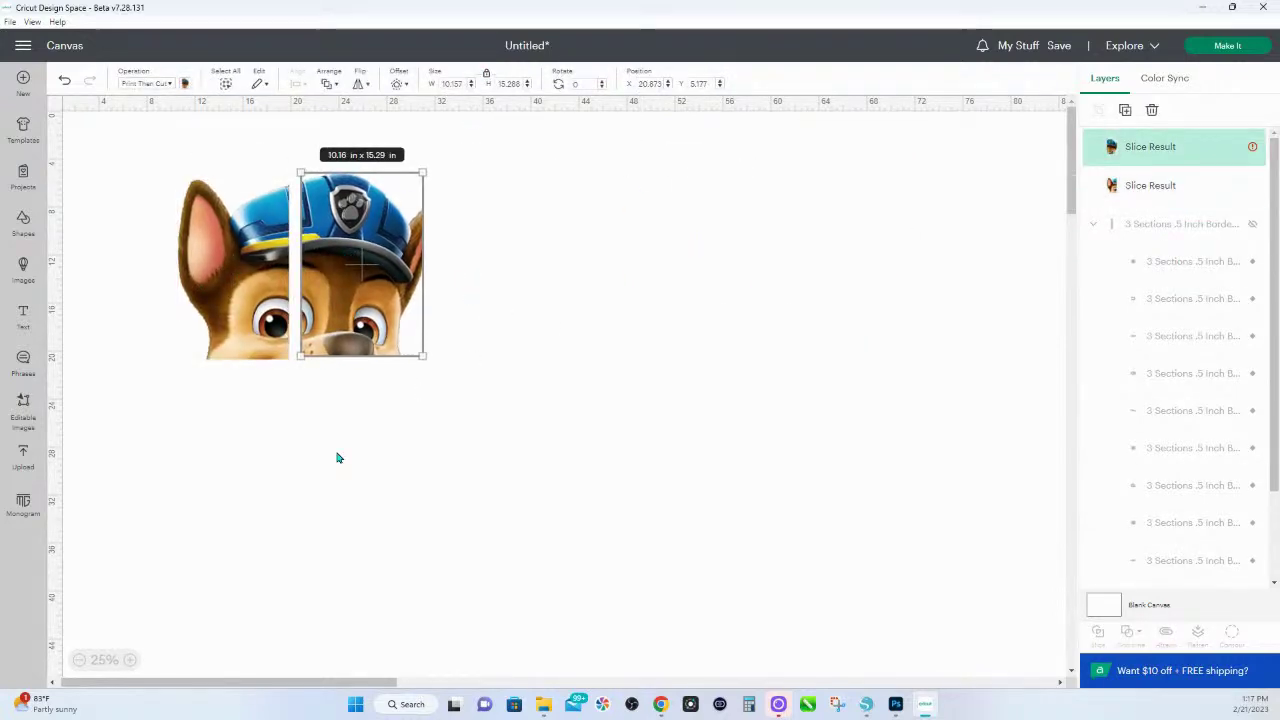
- Move the cap piece over to the ear piece so the two halves of the face meet
click(130, 660)
click(130, 660)
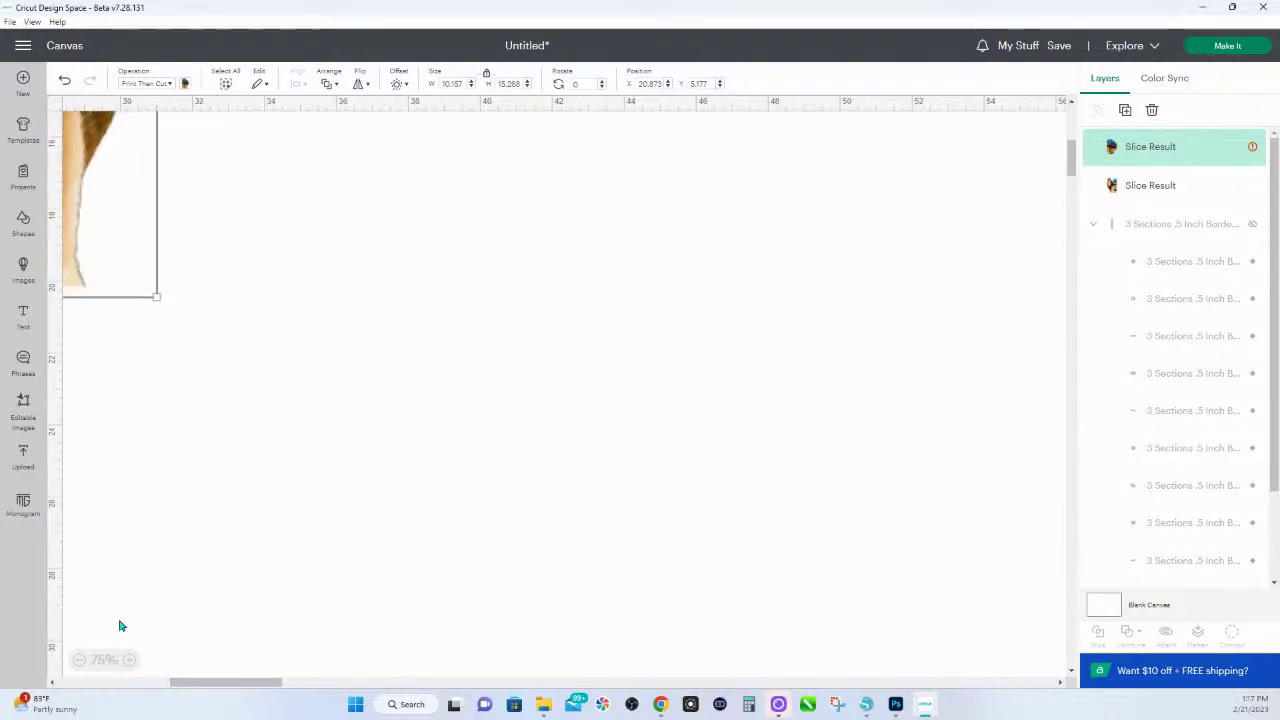
drag(203, 681, 176, 681)
scroll(255, 429, up, 5)
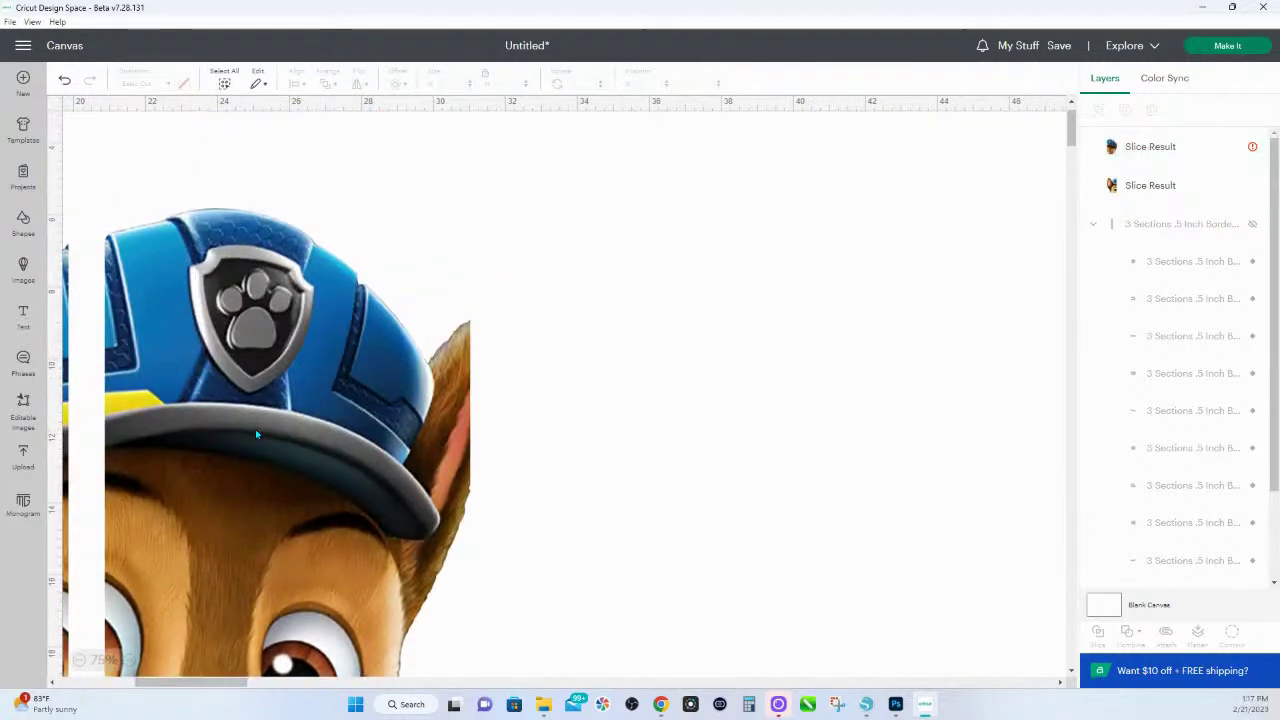
drag(395, 583, 743, 377)
click(355, 560)
scroll(355, 560, down, 3)
click(826, 463)
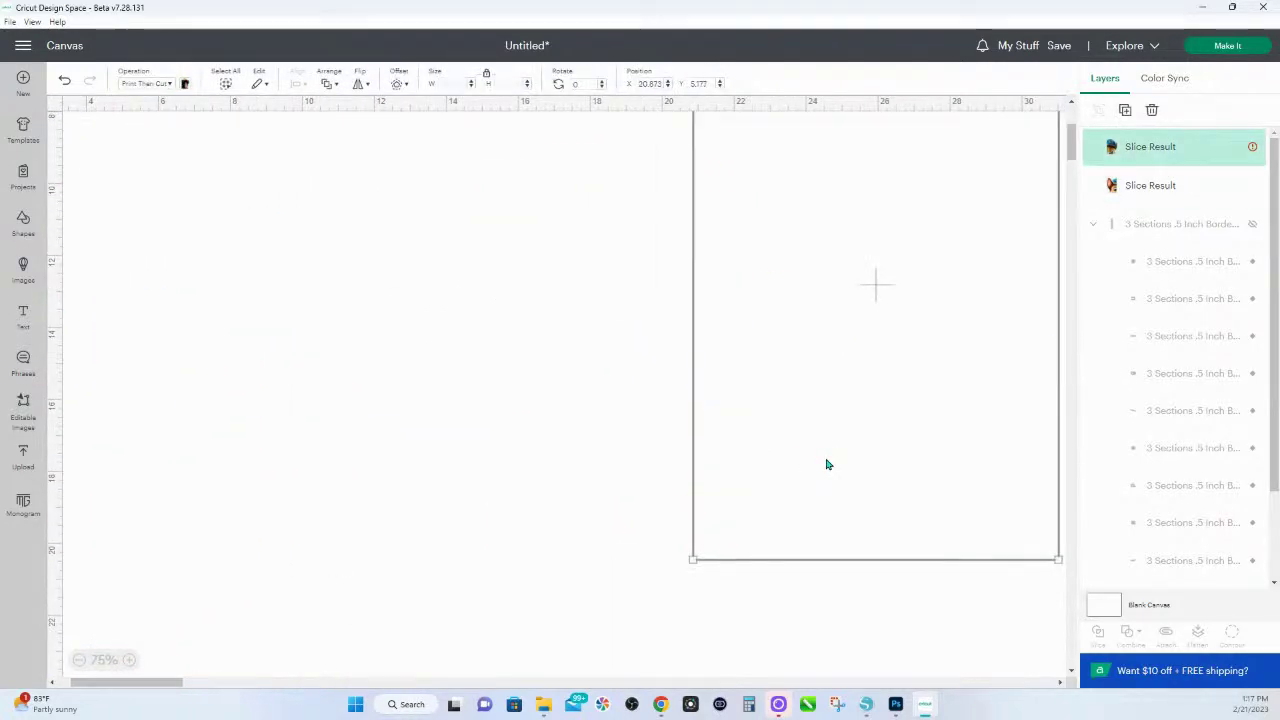
click(363, 562)
drag(766, 394, 717, 401)
right_click(717, 401)
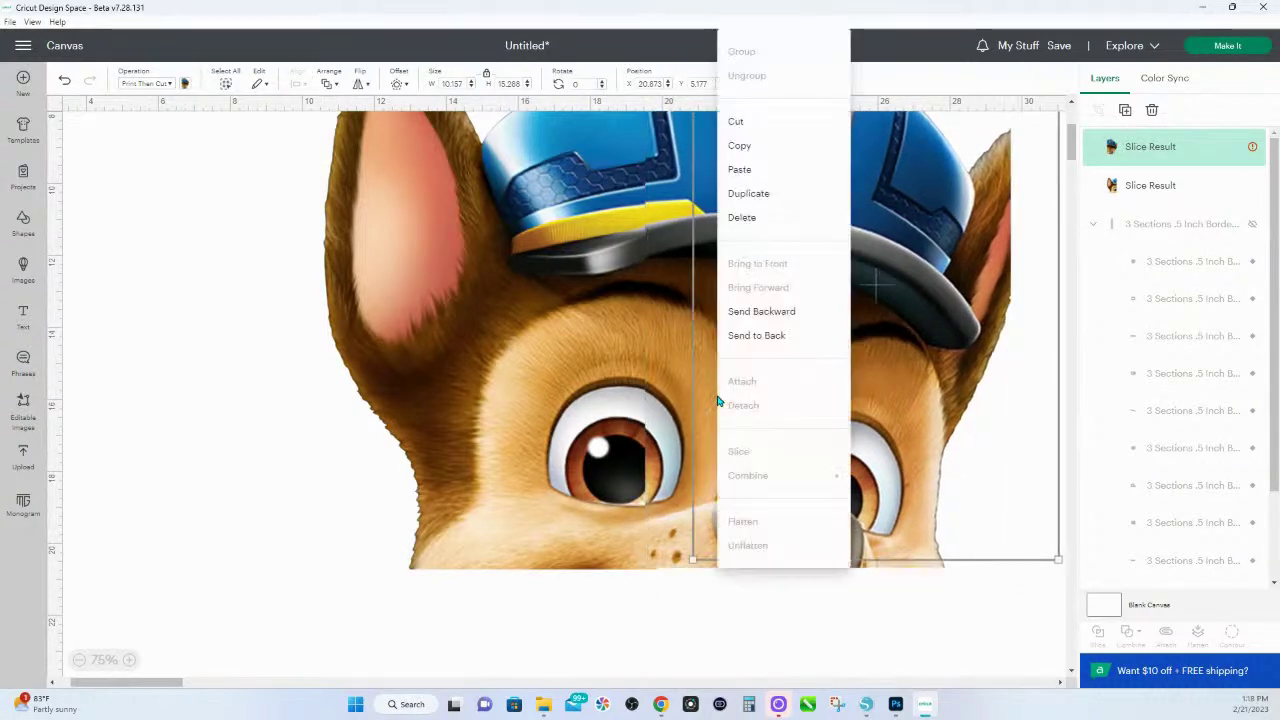
click(664, 306)
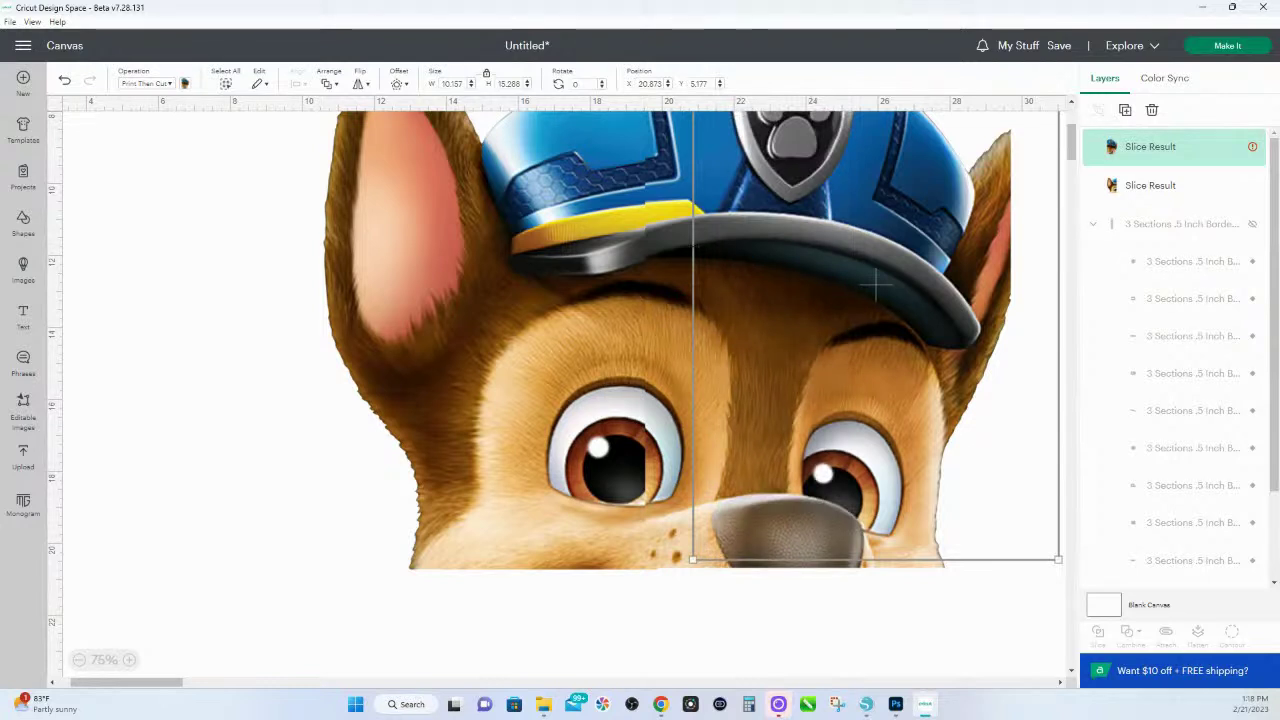
drag(878, 285, 829, 294)
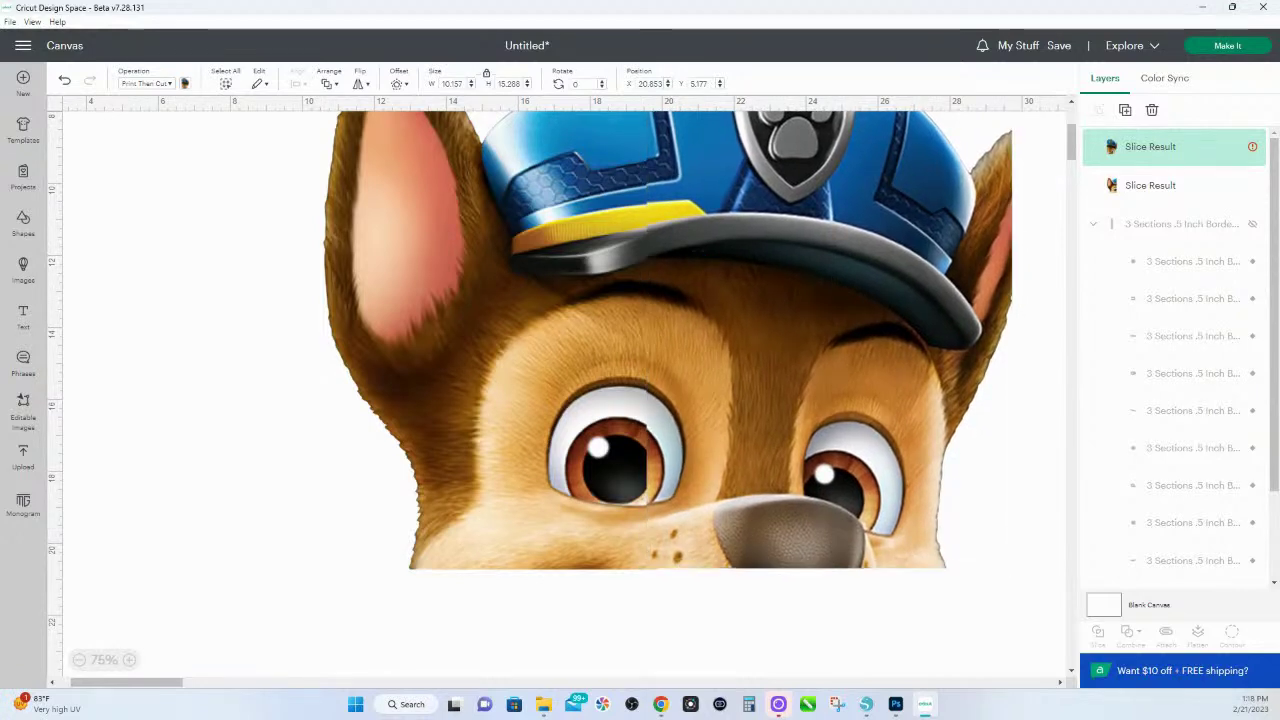
- Nudge the cap piece to about X 19.7, Y 5.41 so the eye lines up across the seam
click(256, 365)
drag(675, 423, 681, 422)
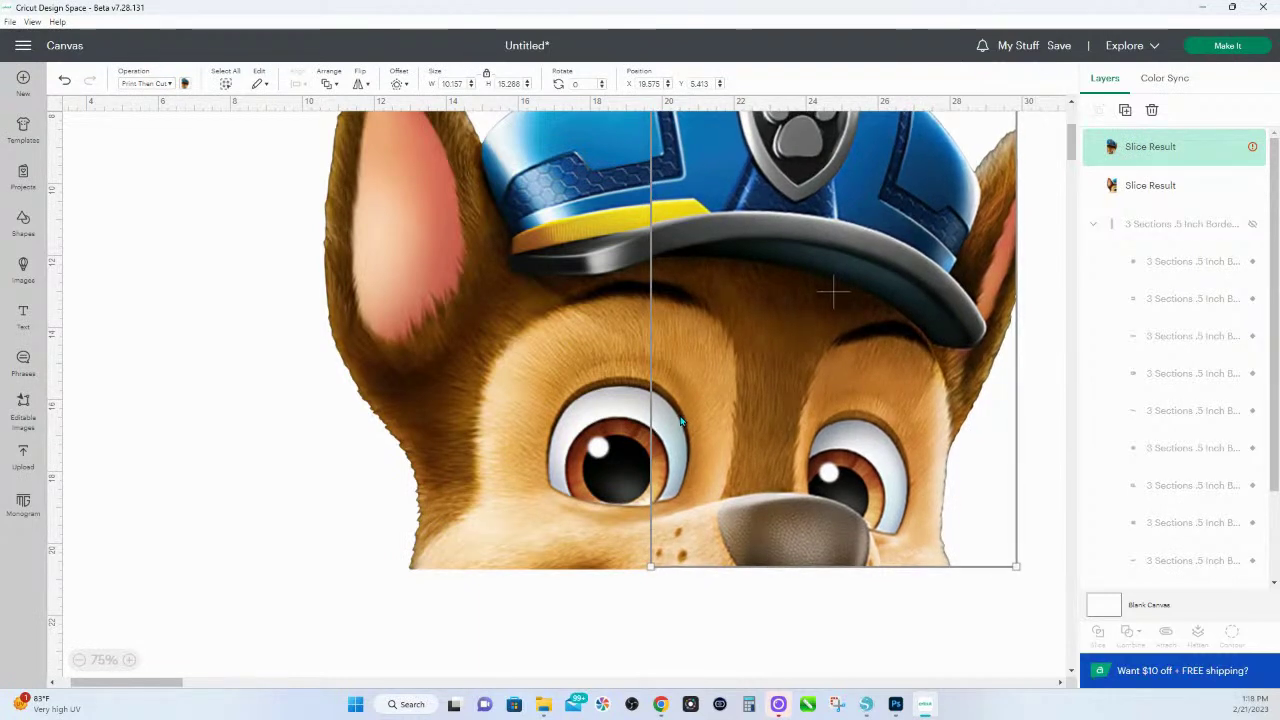
click(282, 440)
click(697, 333)
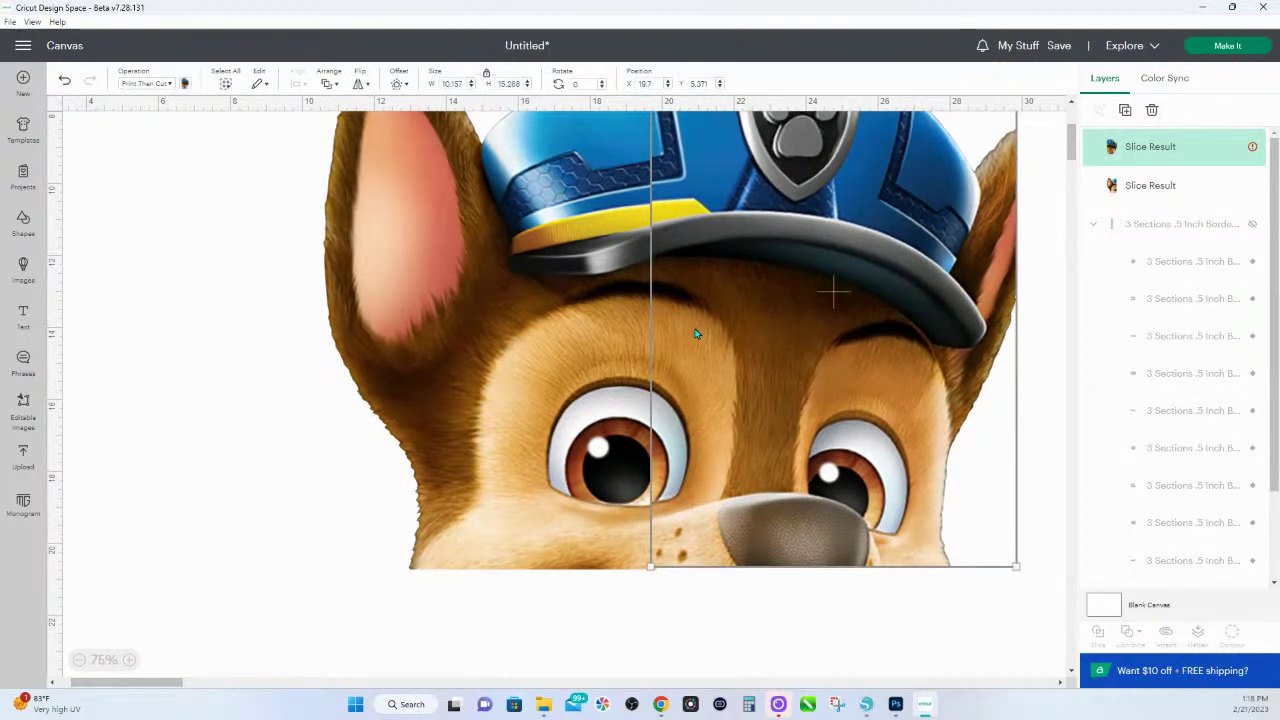
drag(697, 333, 697, 333)
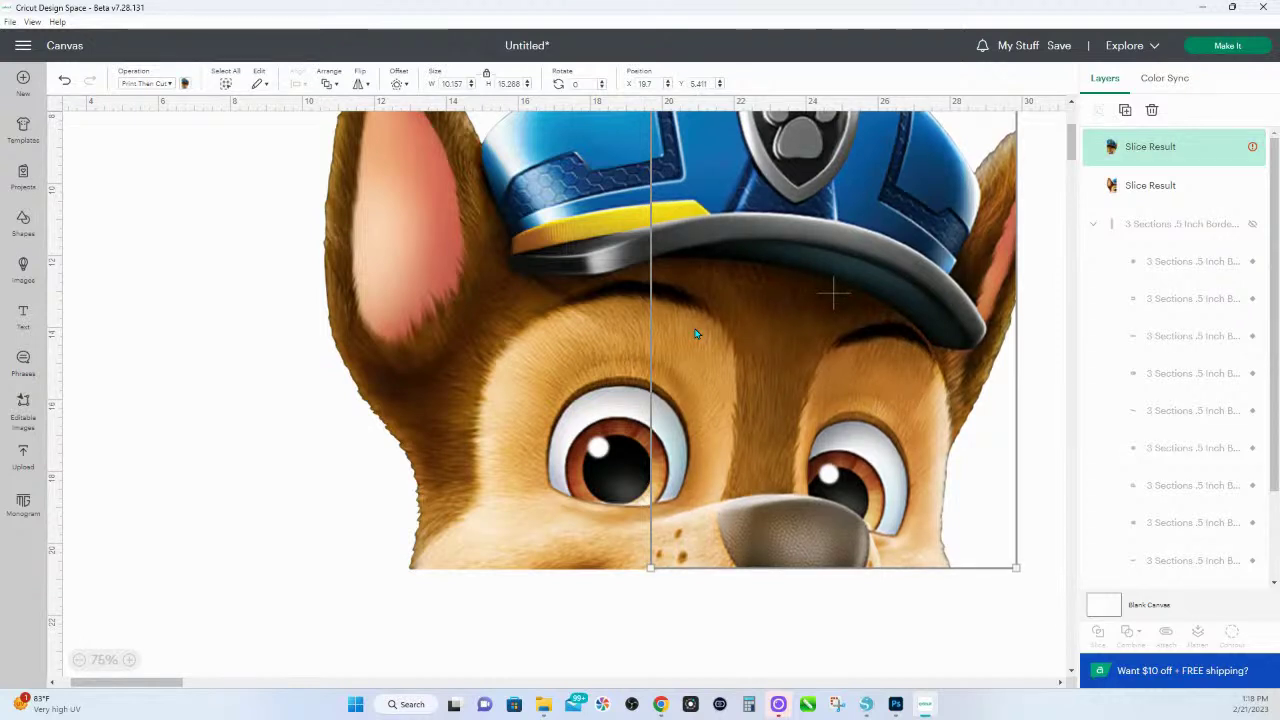
- Lower the cap piece slightly to about Y 5.43 and check the seam along the cap
click(240, 326)
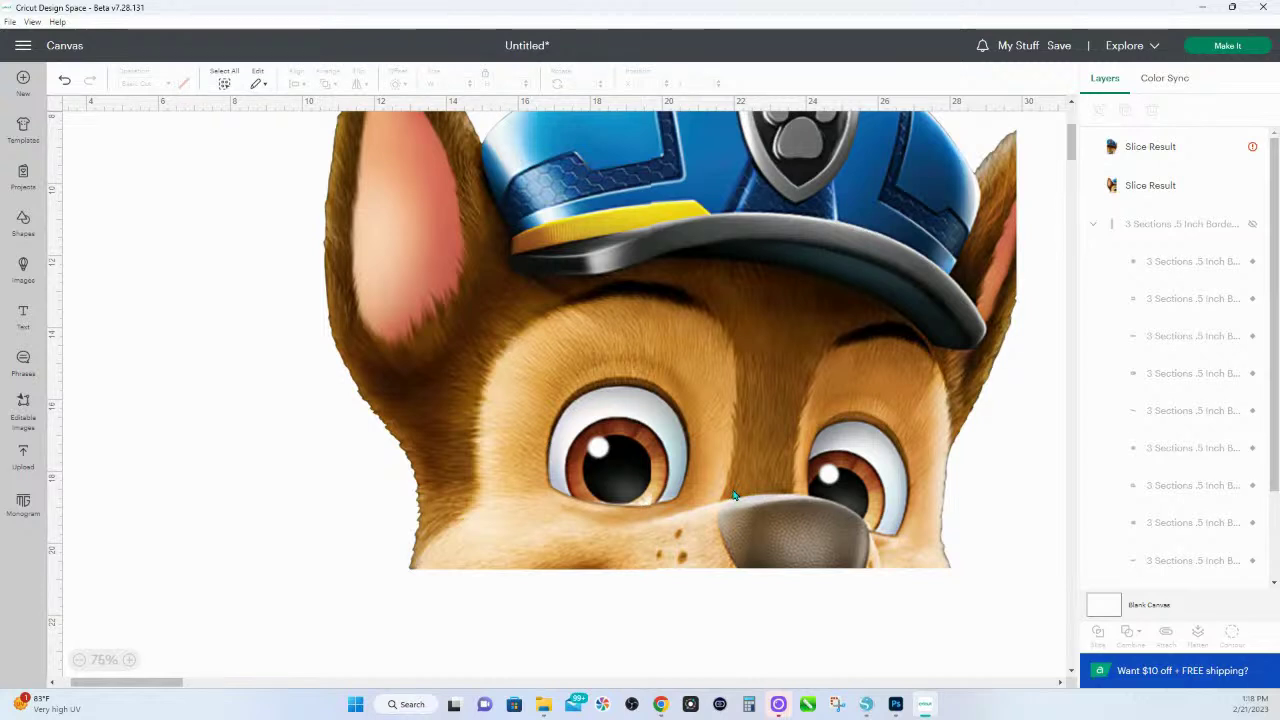
click(772, 376)
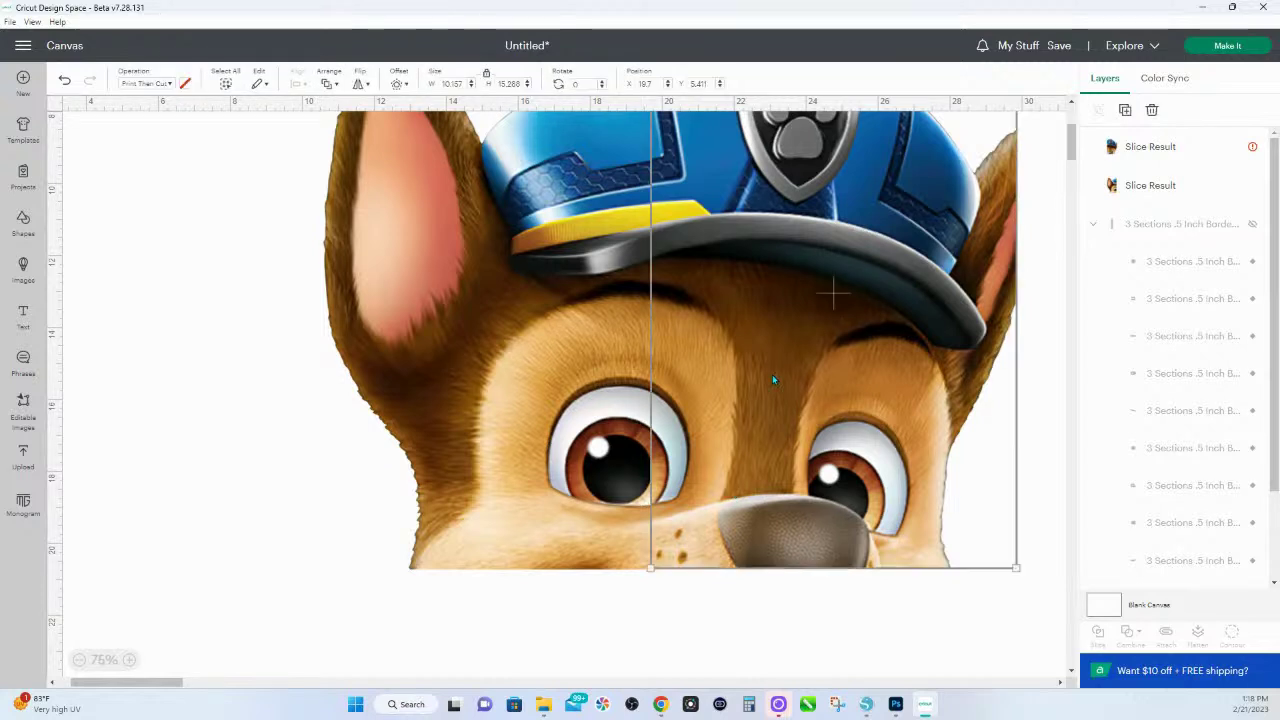
drag(772, 379, 772, 380)
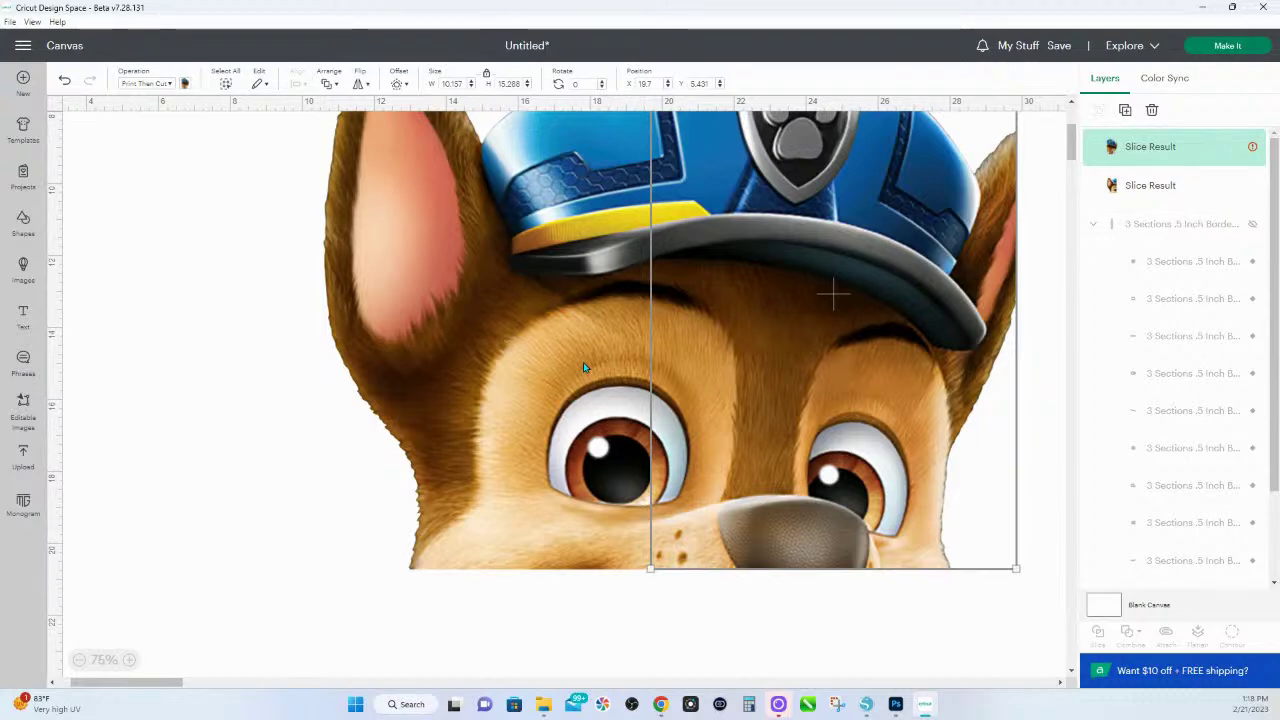
scroll(583, 362, up, 3)
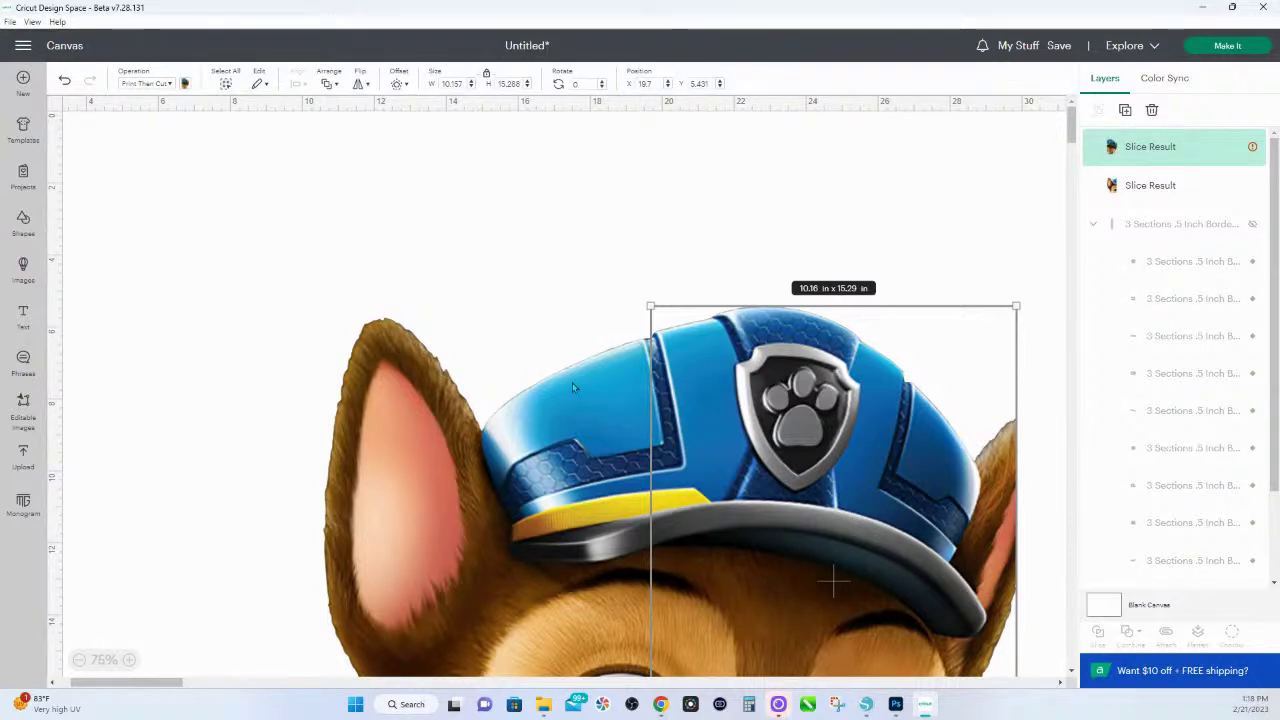
scroll(606, 437, down, 2)
- Delete both joined head pieces from the canvas
click(78, 660)
click(78, 660)
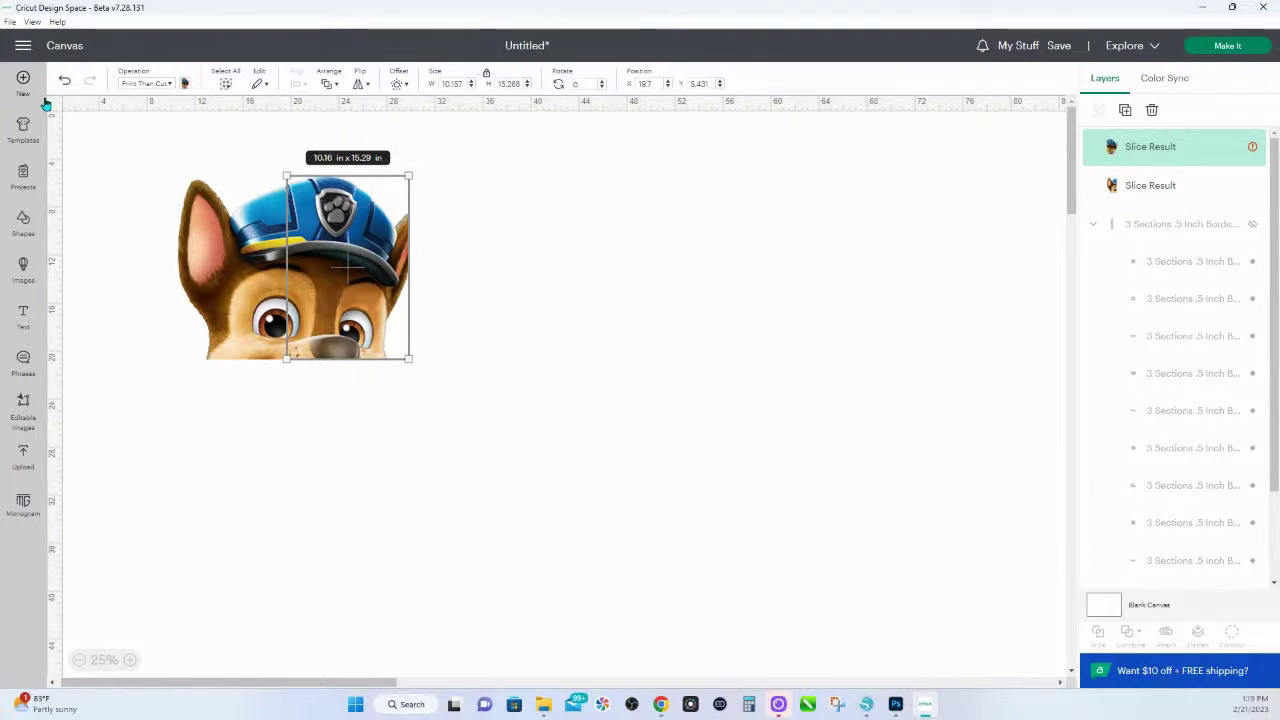
drag(452, 412, 167, 245)
key(Delete)
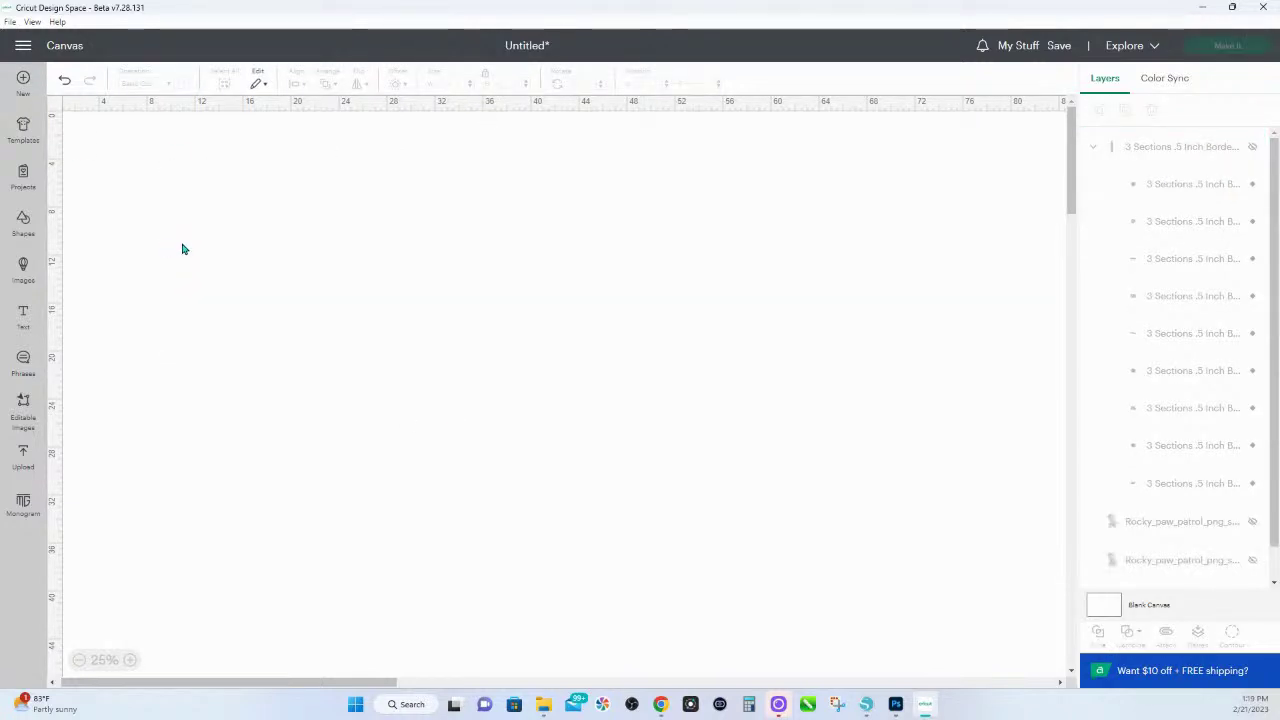
- Unhide the 3 Sections border group, the separate border bar and both Rocky images on the canvas
click(1252, 146)
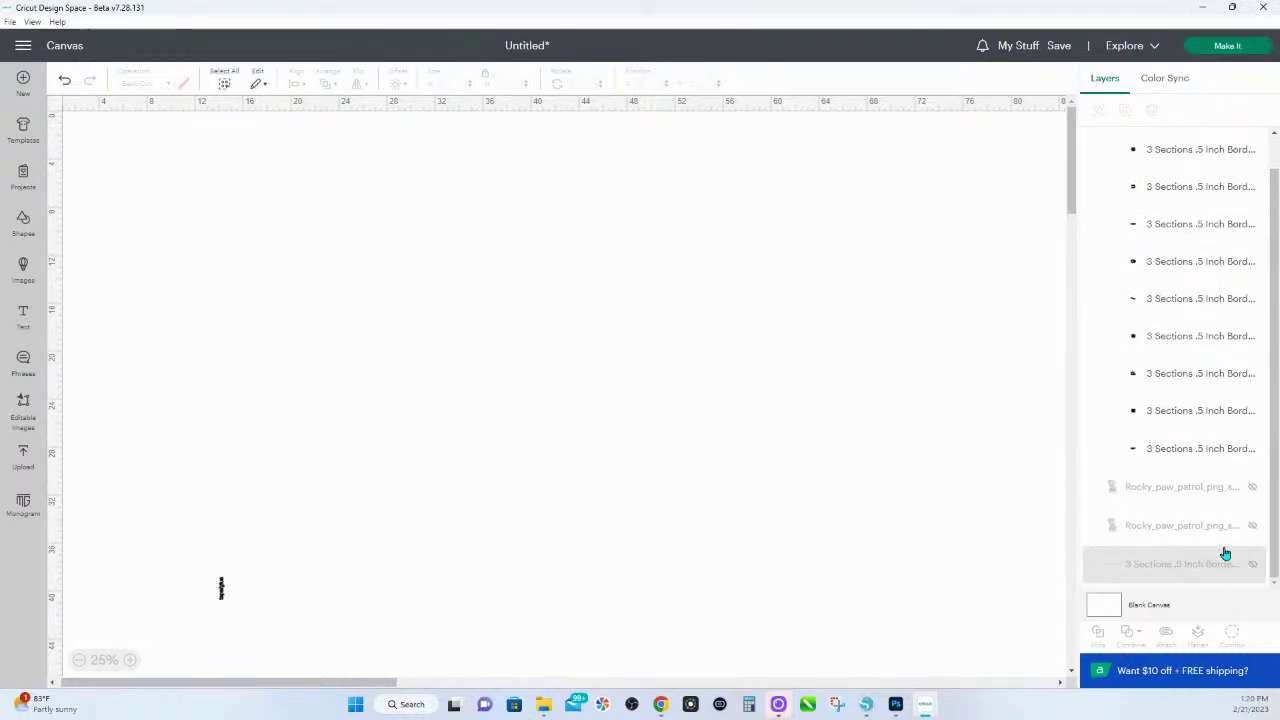
click(1252, 566)
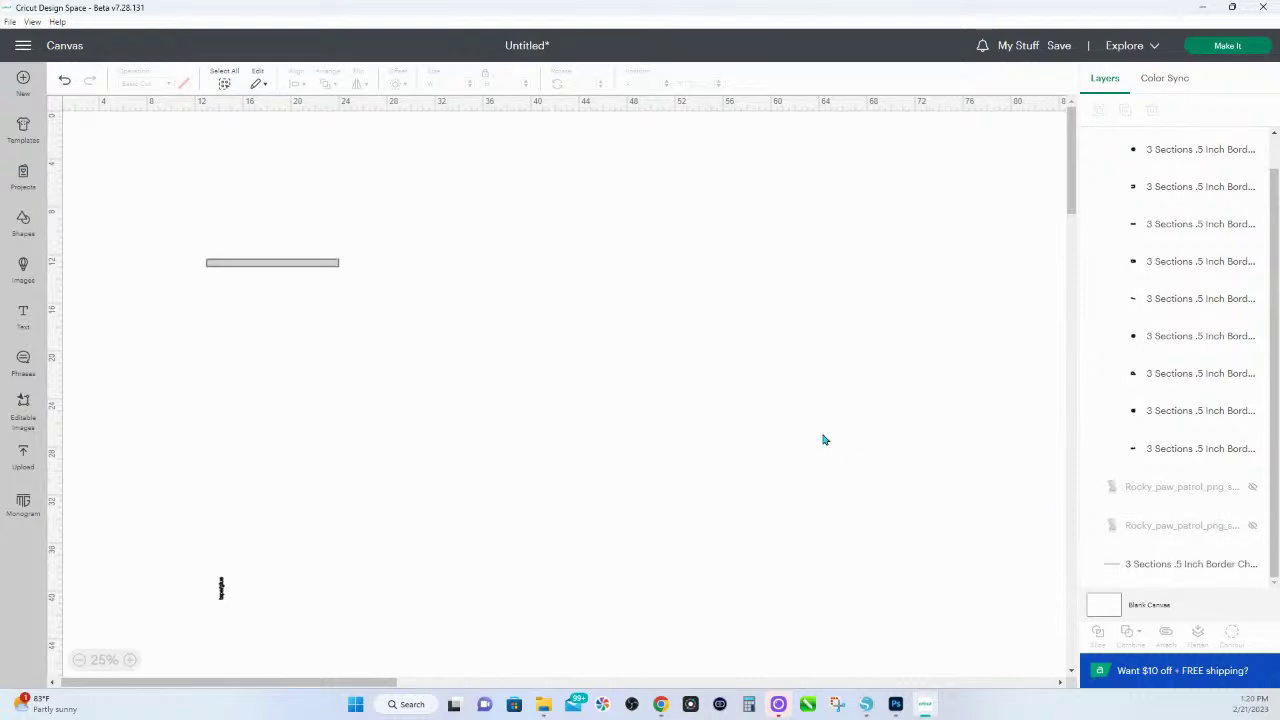
drag(1195, 563, 1237, 489)
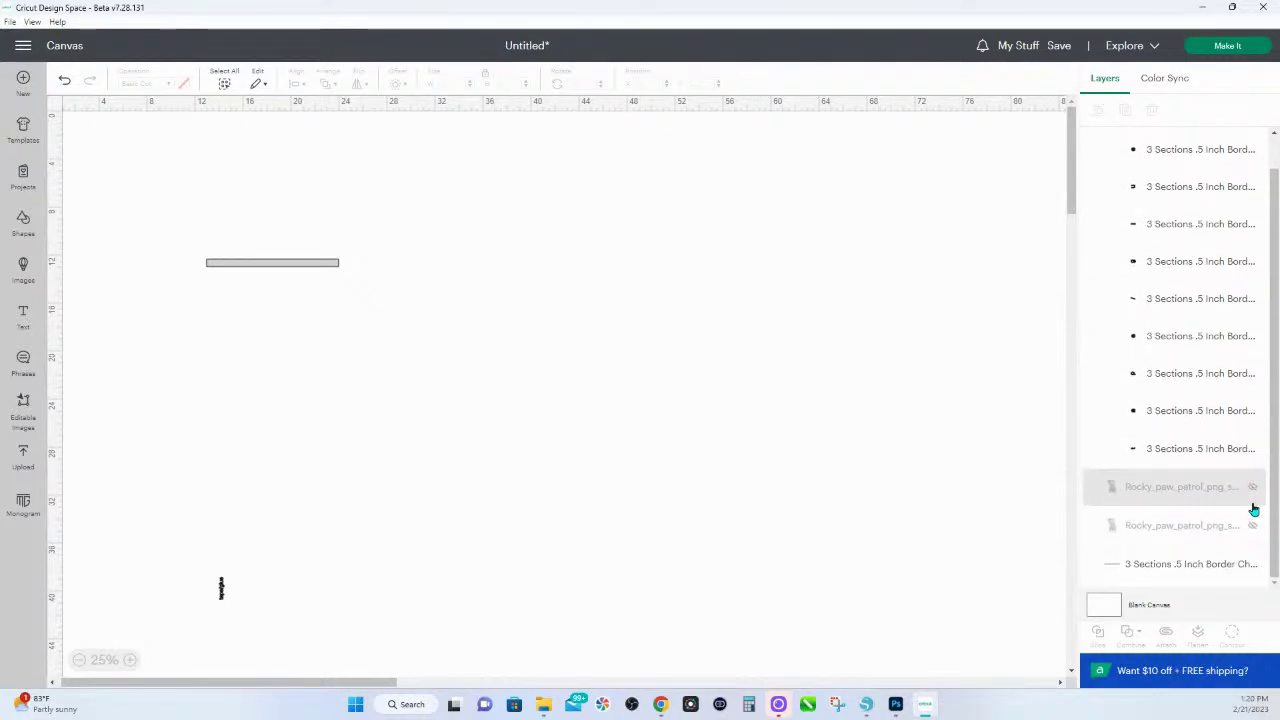
click(1251, 524)
click(1257, 488)
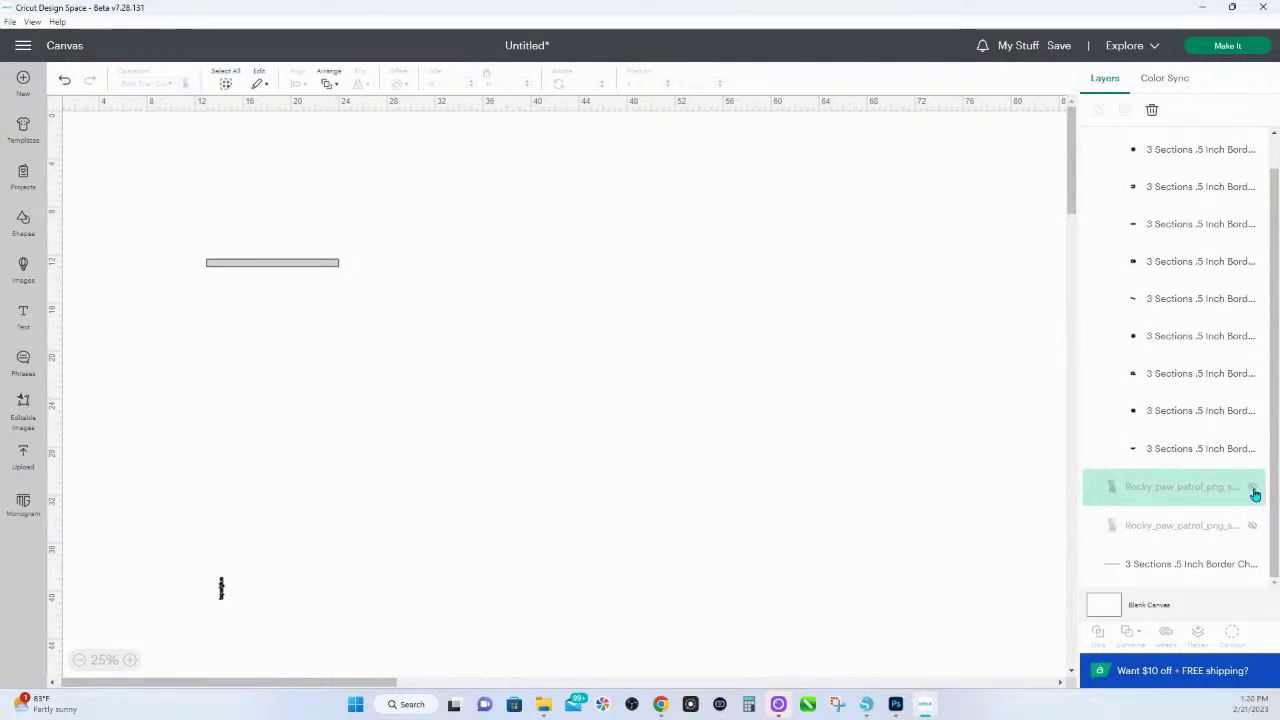
click(1254, 492)
click(1254, 529)
click(1254, 530)
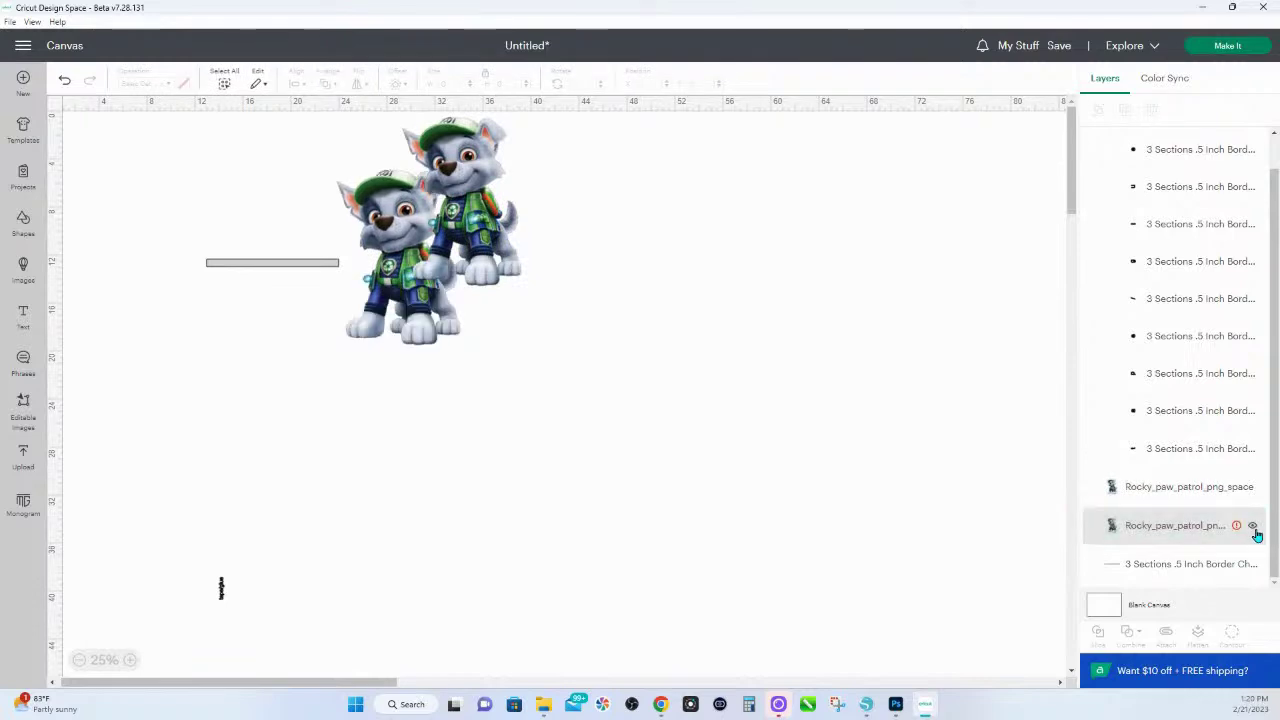
- Select all the unhidden leftover objects on the canvas and delete them
scroll(1240, 510, up, 2)
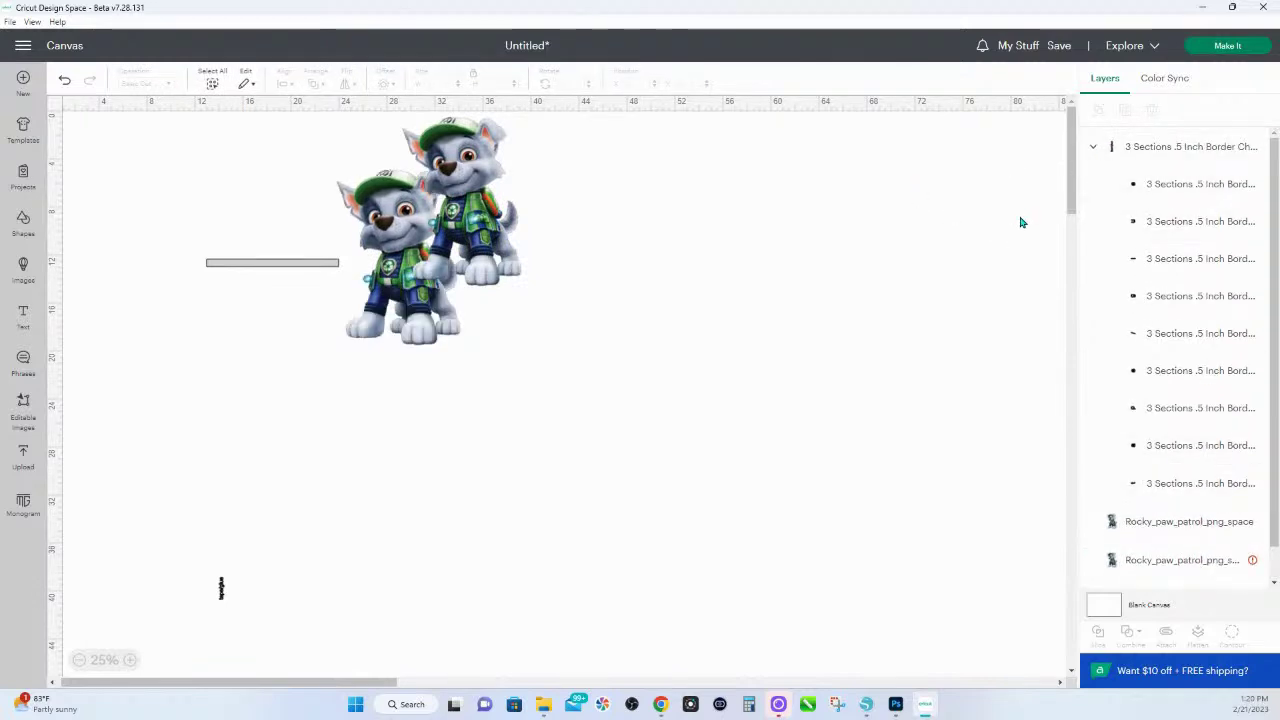
scroll(1123, 286, down, 1)
scroll(931, 520, down, 5)
scroll(580, 380, down, 2)
scroll(567, 372, up, 4)
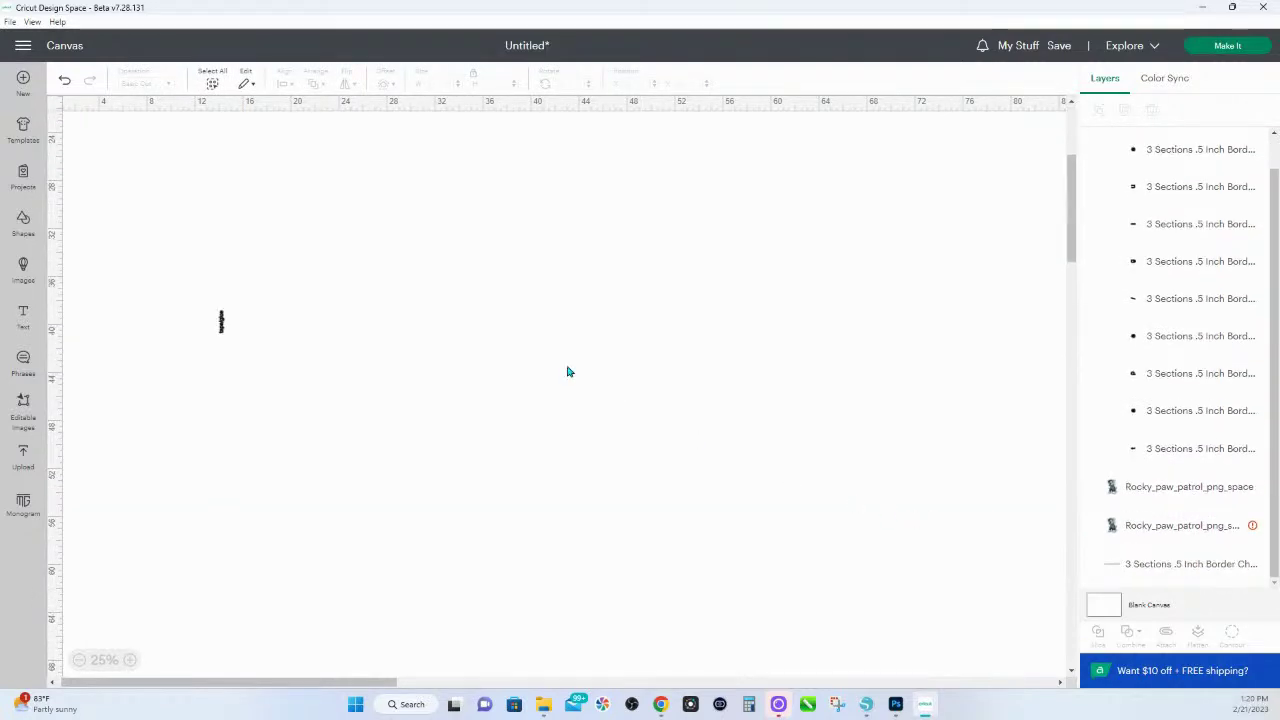
scroll(567, 372, up, 4)
drag(640, 614, 131, 141)
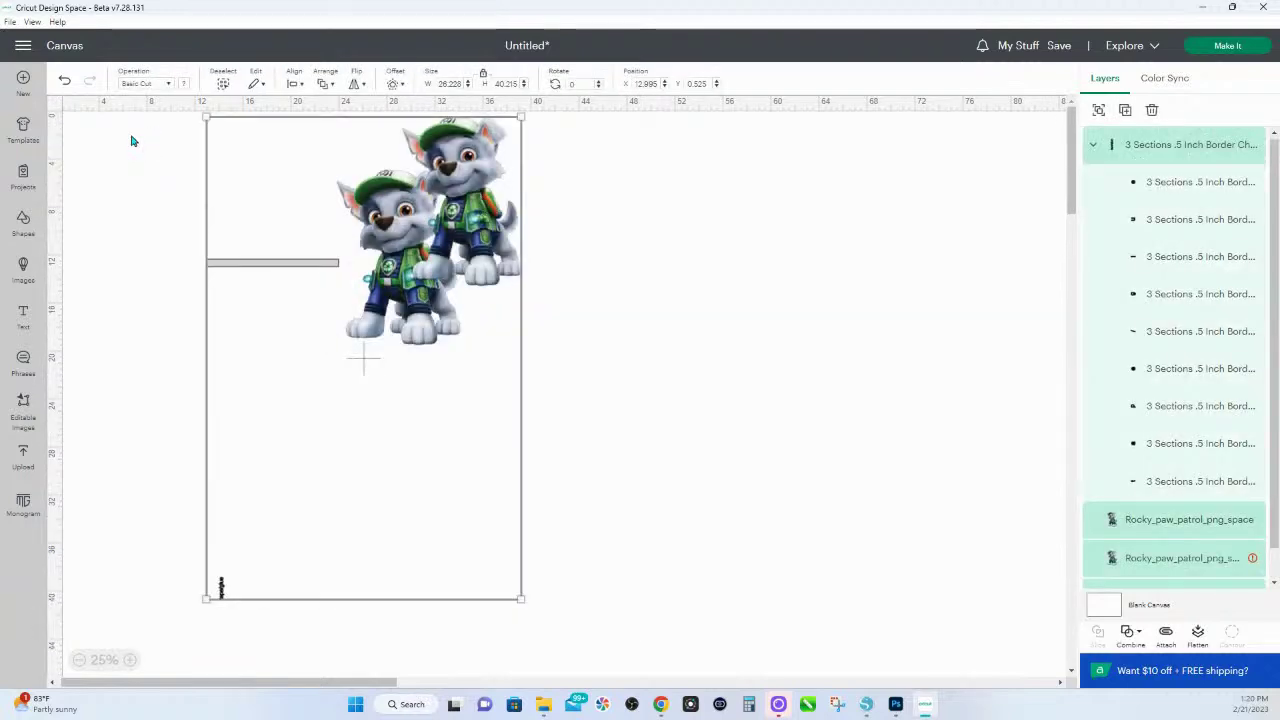
key(Delete)
- Add the chip bag design from the recent uploads to the empty canvas
click(23, 455)
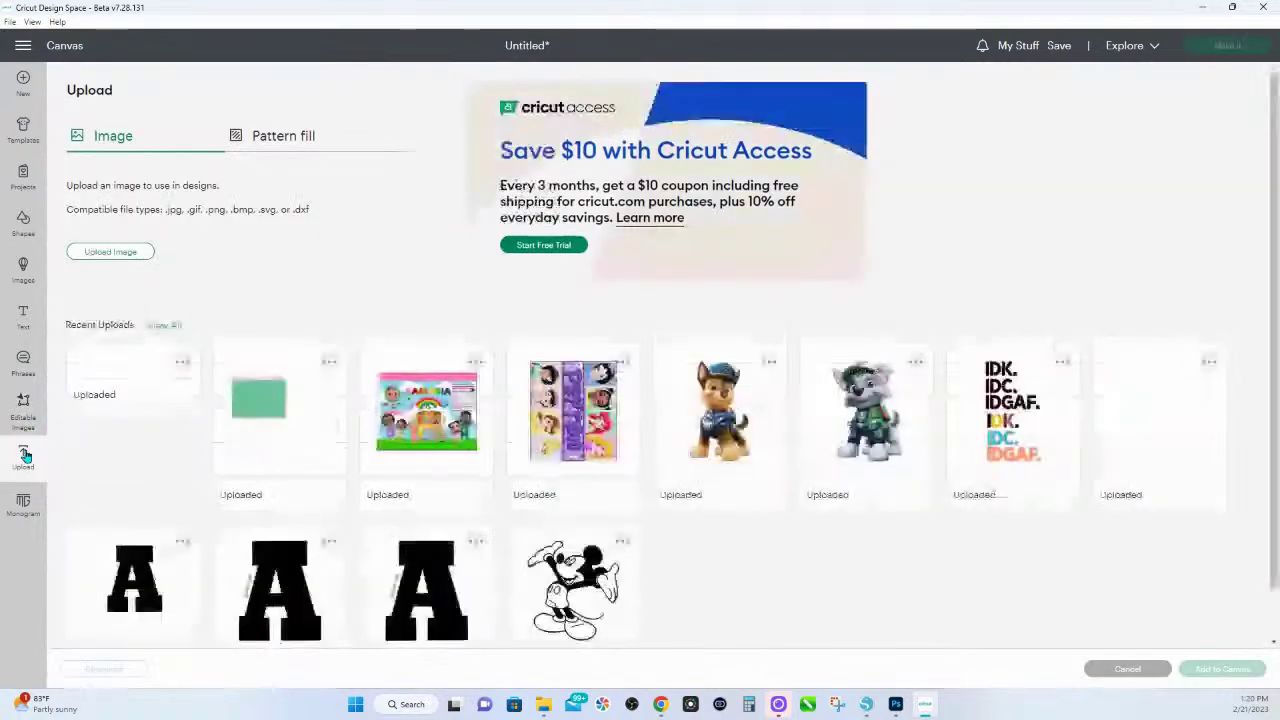
click(424, 437)
click(1221, 670)
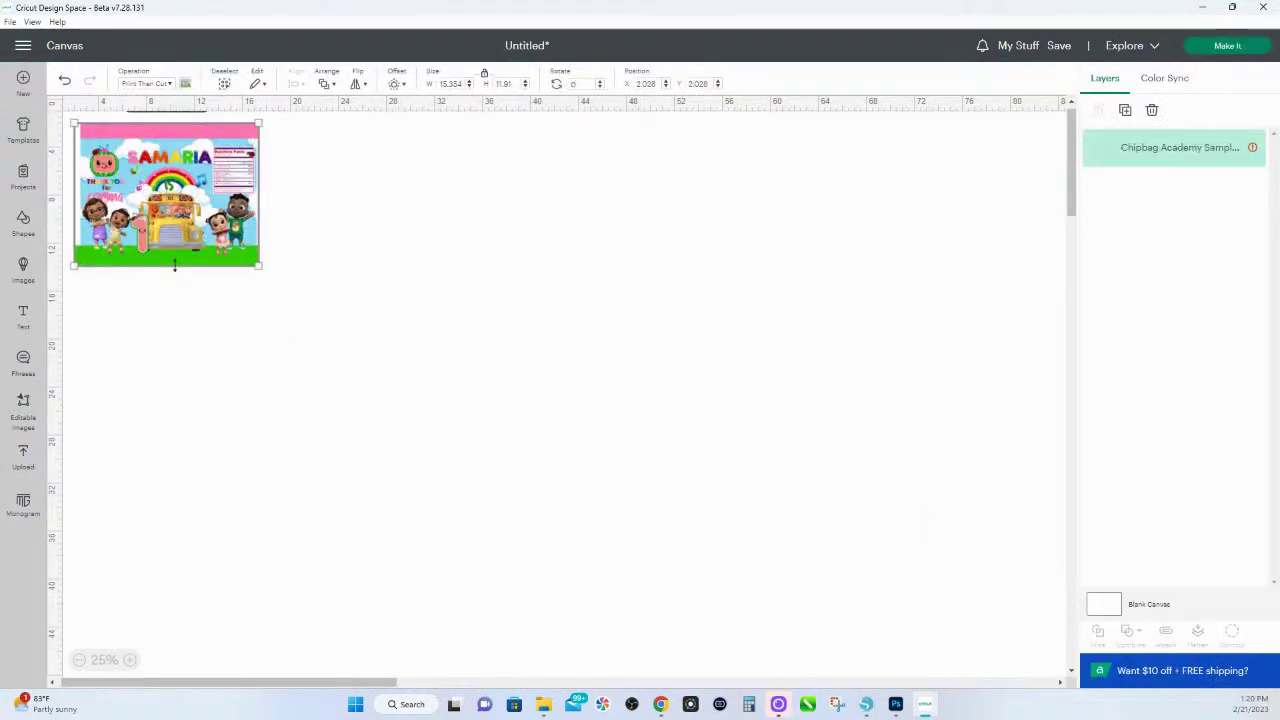
- Set the chip bag image's width to 11 in, set its height to 8.5 in, and move it to about X 1.58, Y 2.69
click(463, 83)
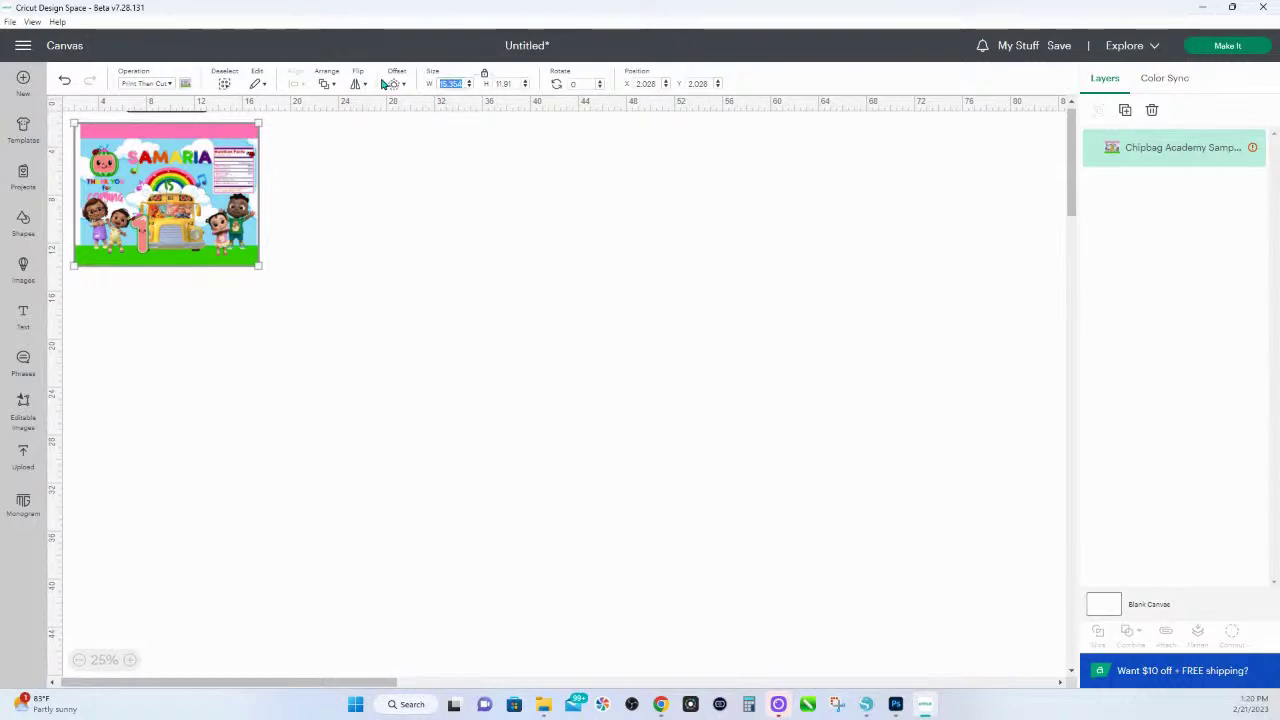
text(11)
key(Return)
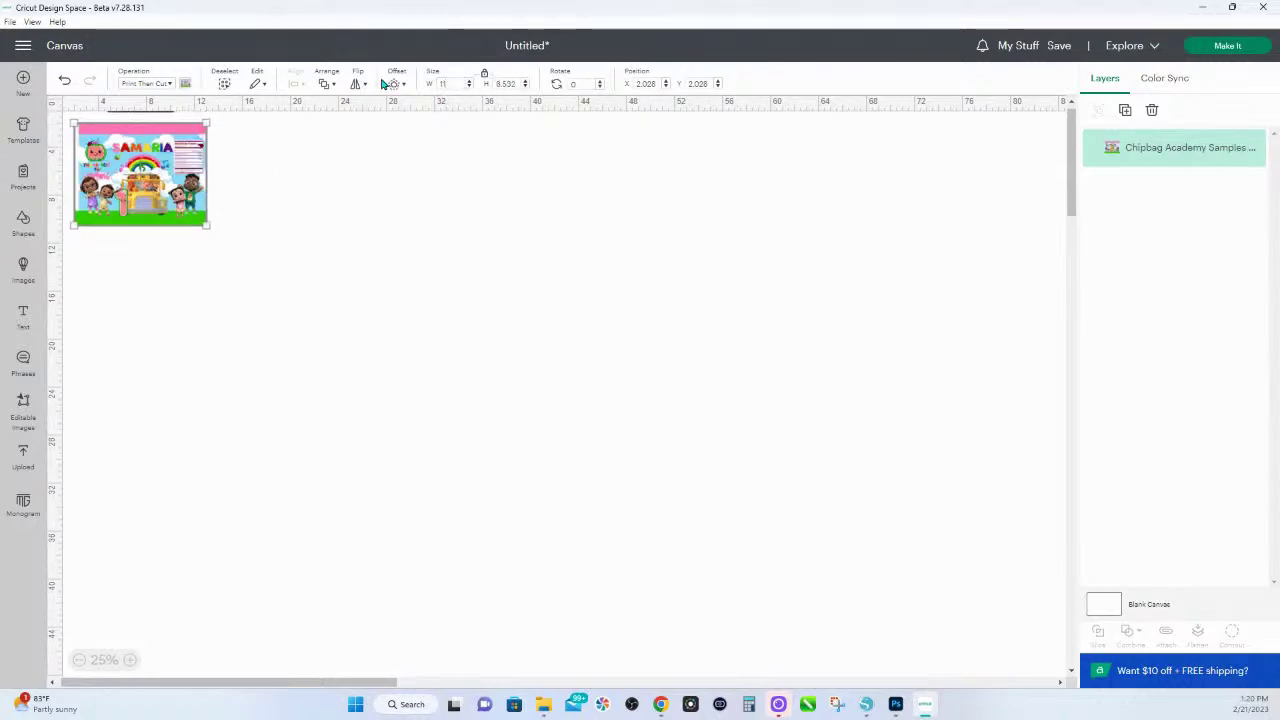
click(512, 83)
text(8)
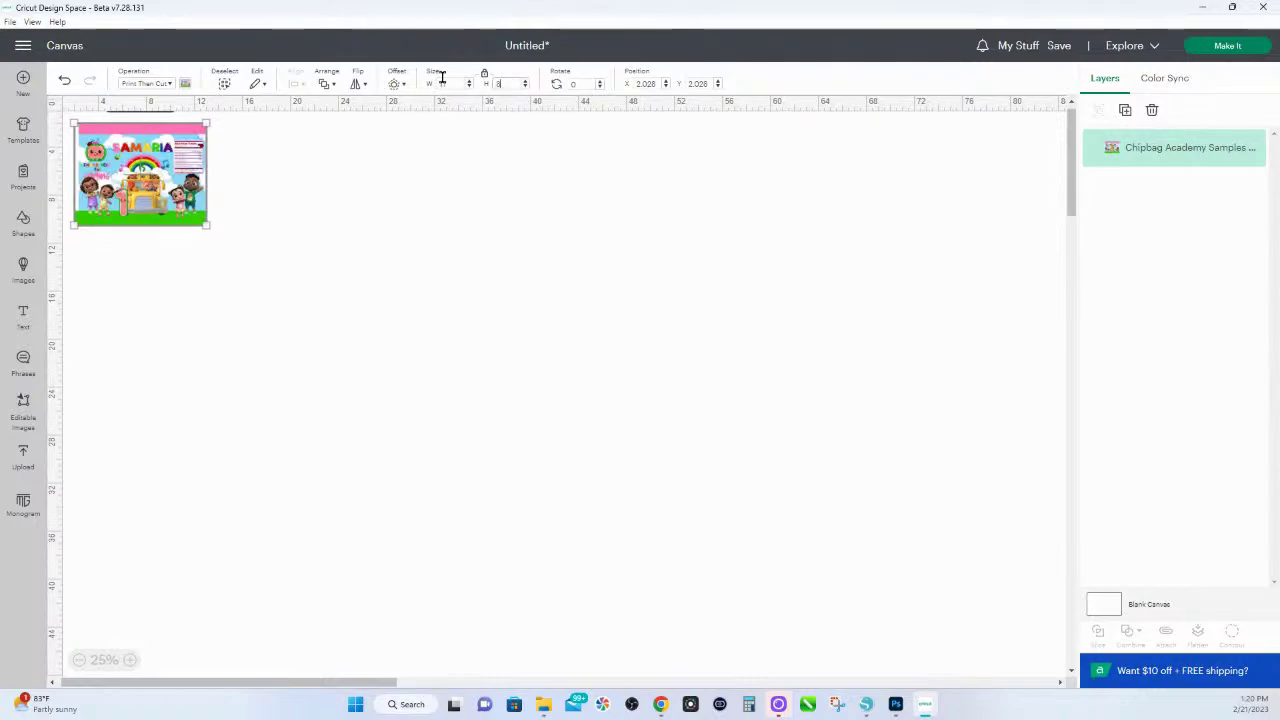
text(.5)
key(Return)
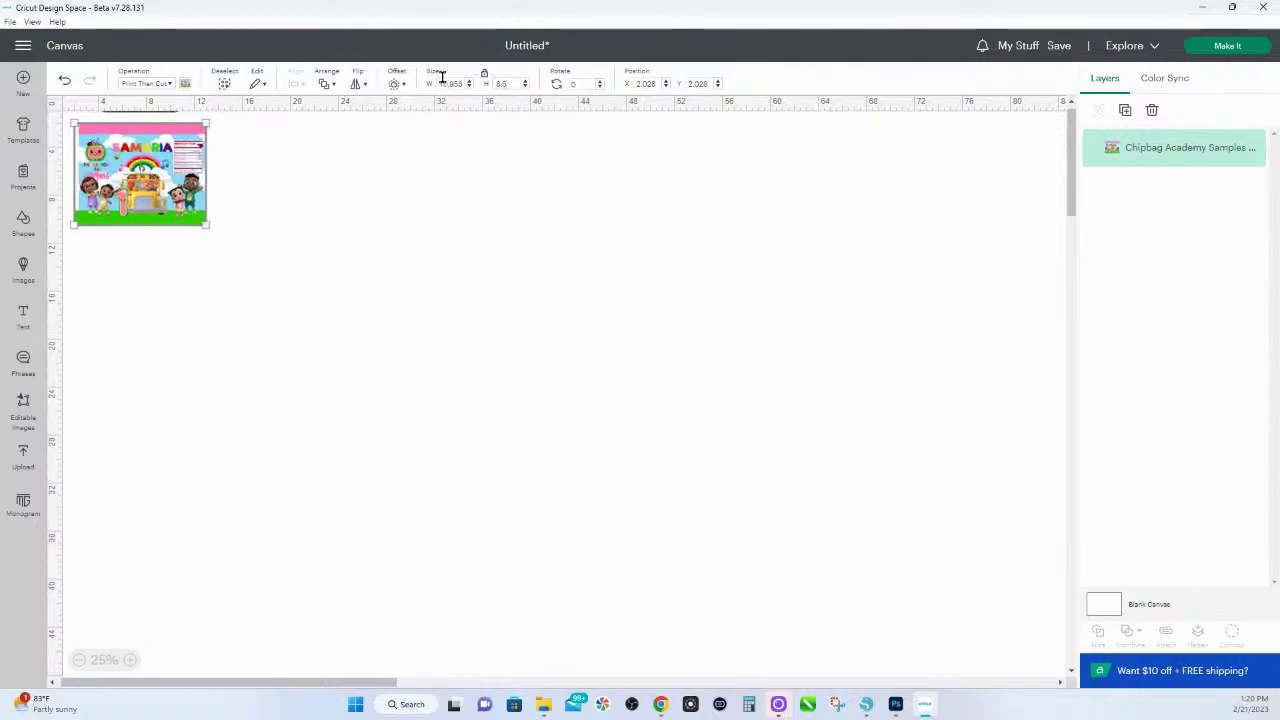
click(322, 267)
drag(140, 172, 135, 181)
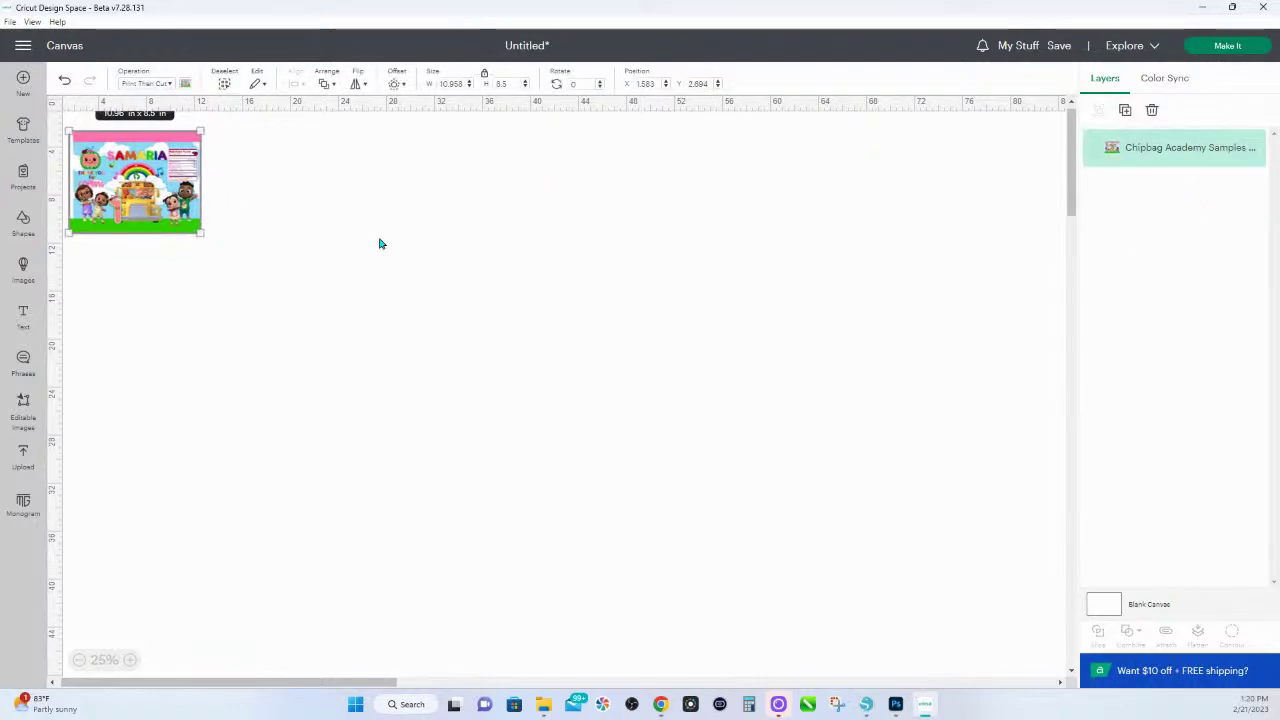
- Prepare the chip bag design for making and examine its placement on the 11 x 17 in mat
click(1228, 46)
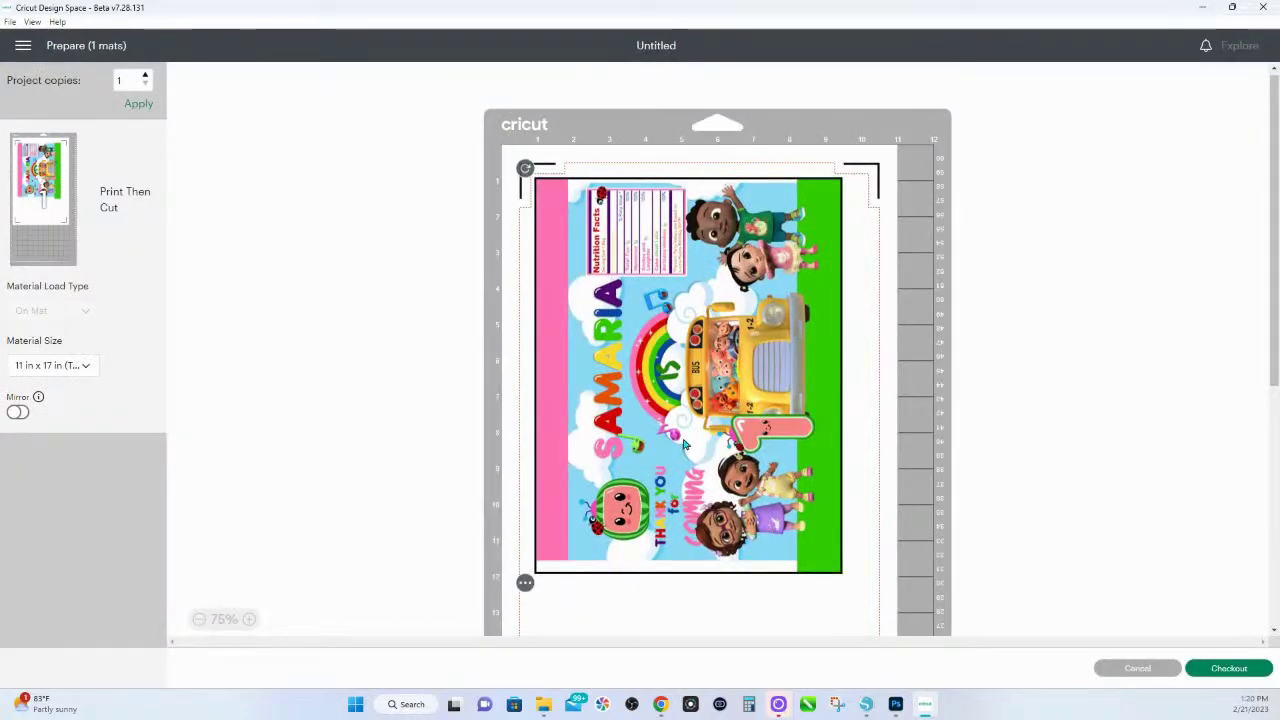
scroll(684, 444, down, 5)
scroll(694, 417, up, 4)
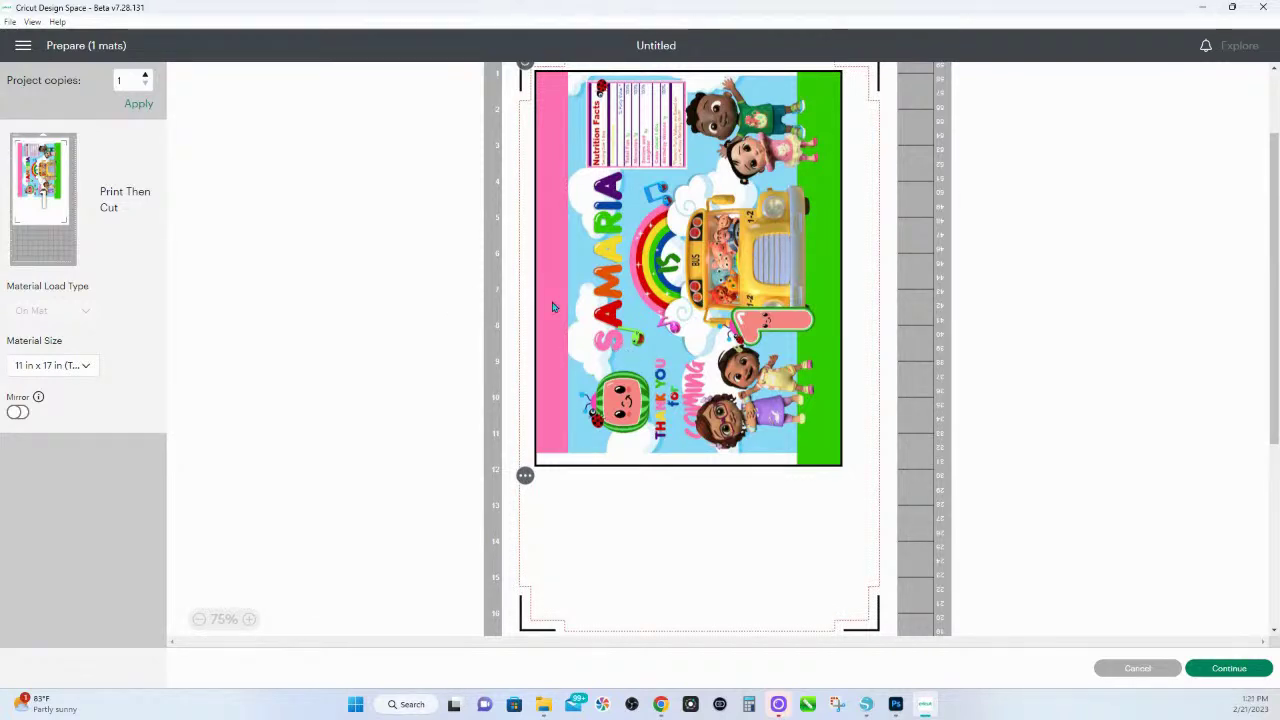
- Continue to printer setup, enable Use System Dialog and start the print to bring up the system printer selection
click(1221, 670)
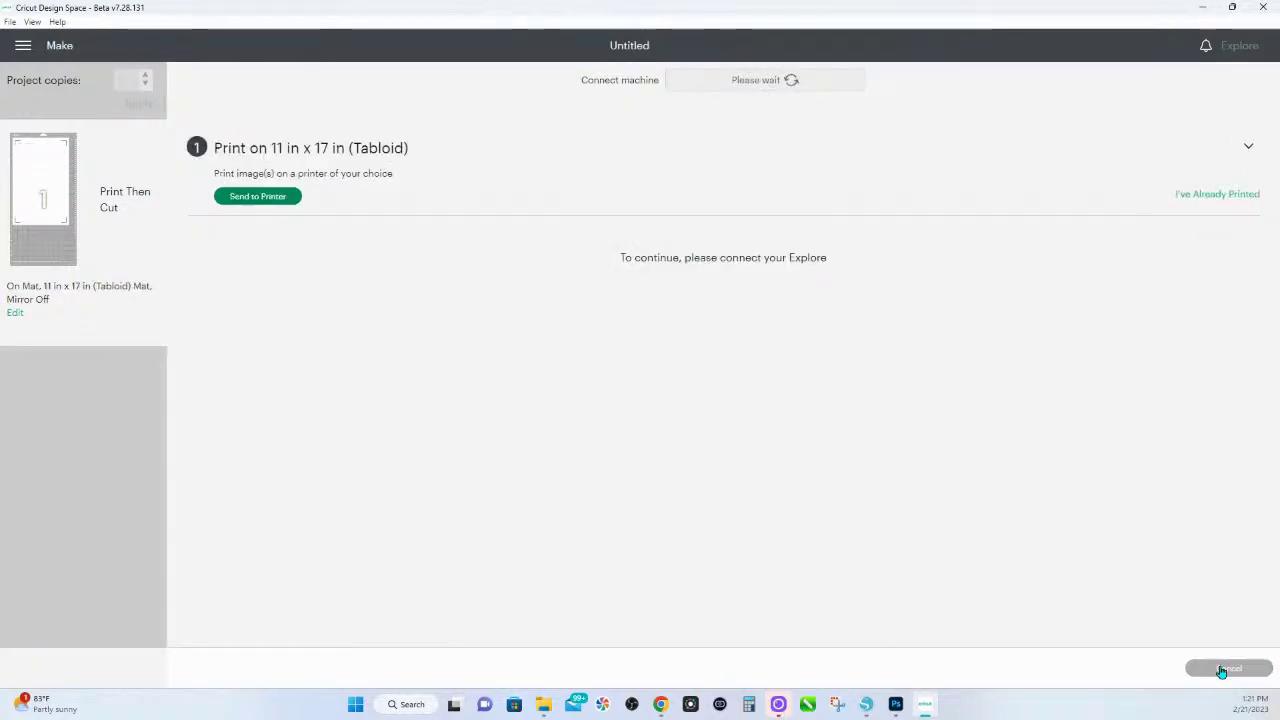
click(284, 200)
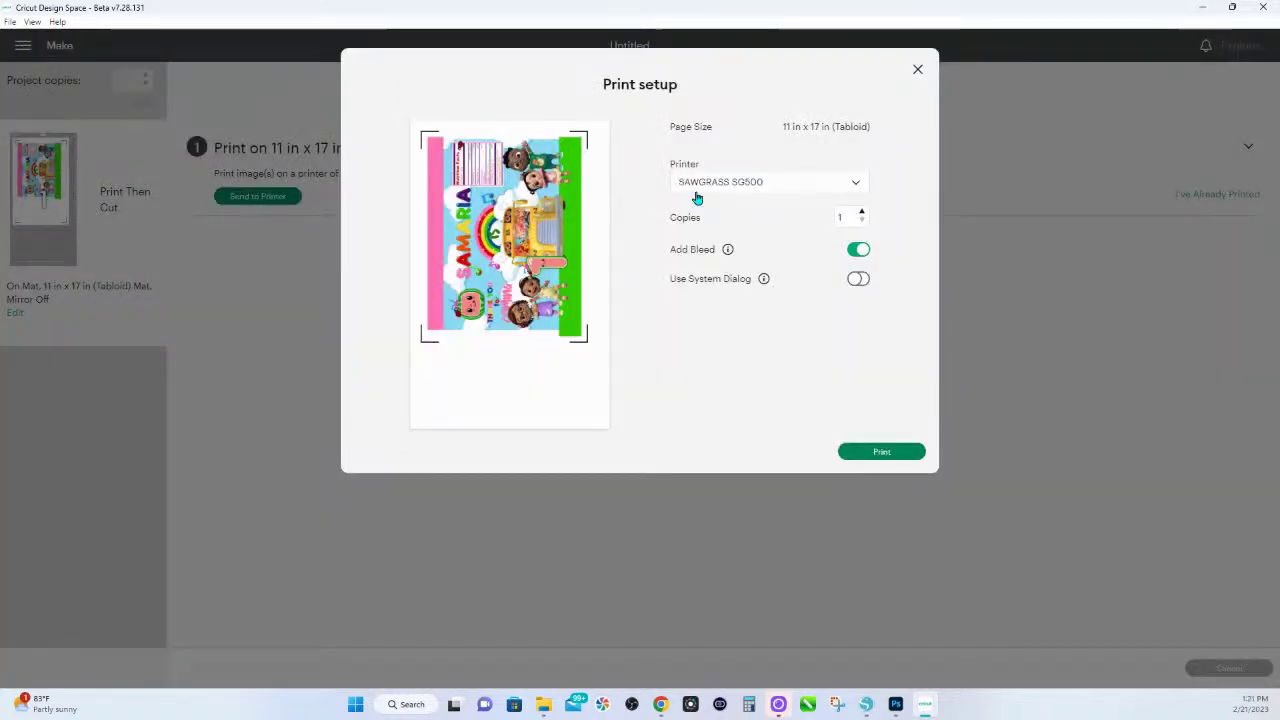
click(856, 281)
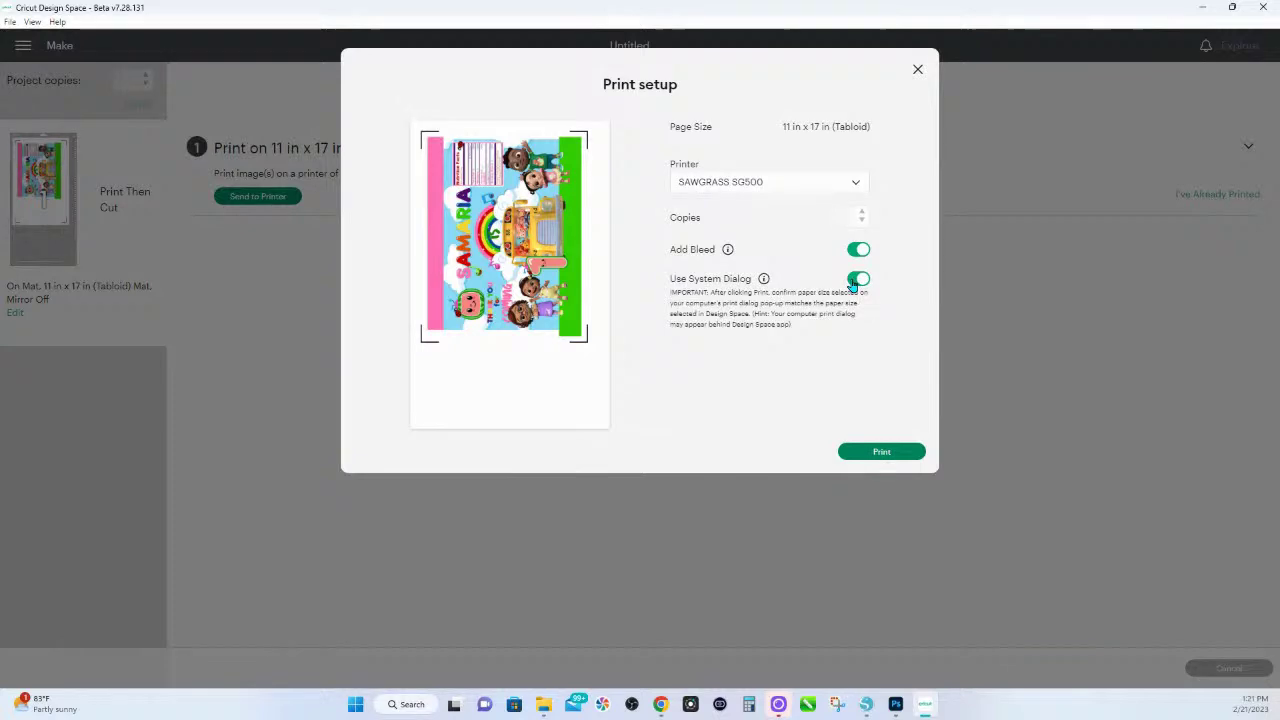
click(869, 459)
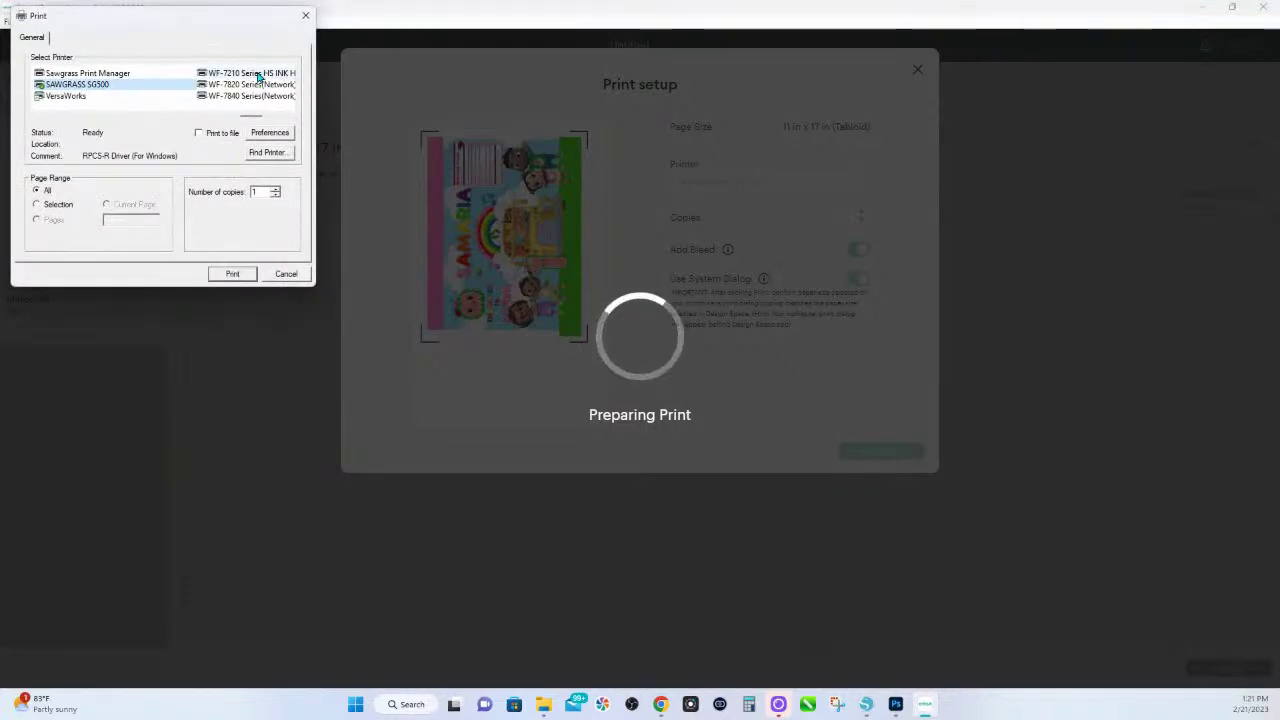
- Find Microsoft Print to PDF among the available printers and select it
click(290, 117)
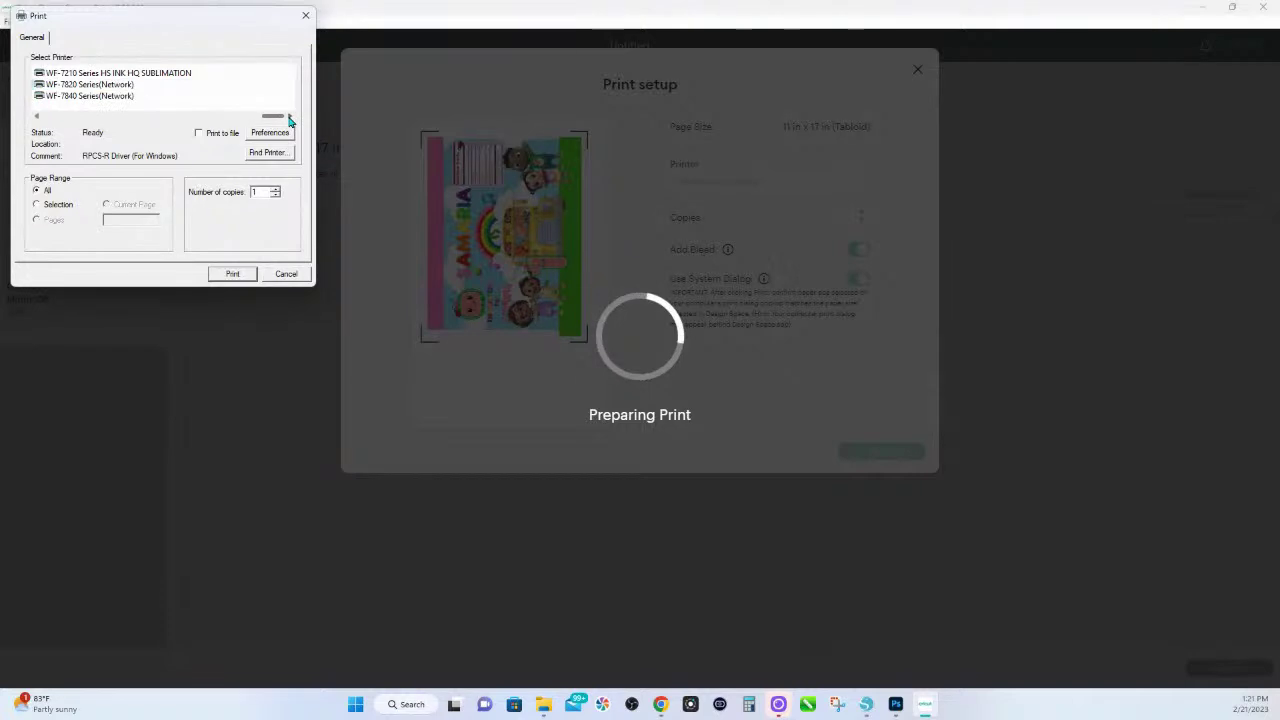
click(37, 118)
click(37, 118)
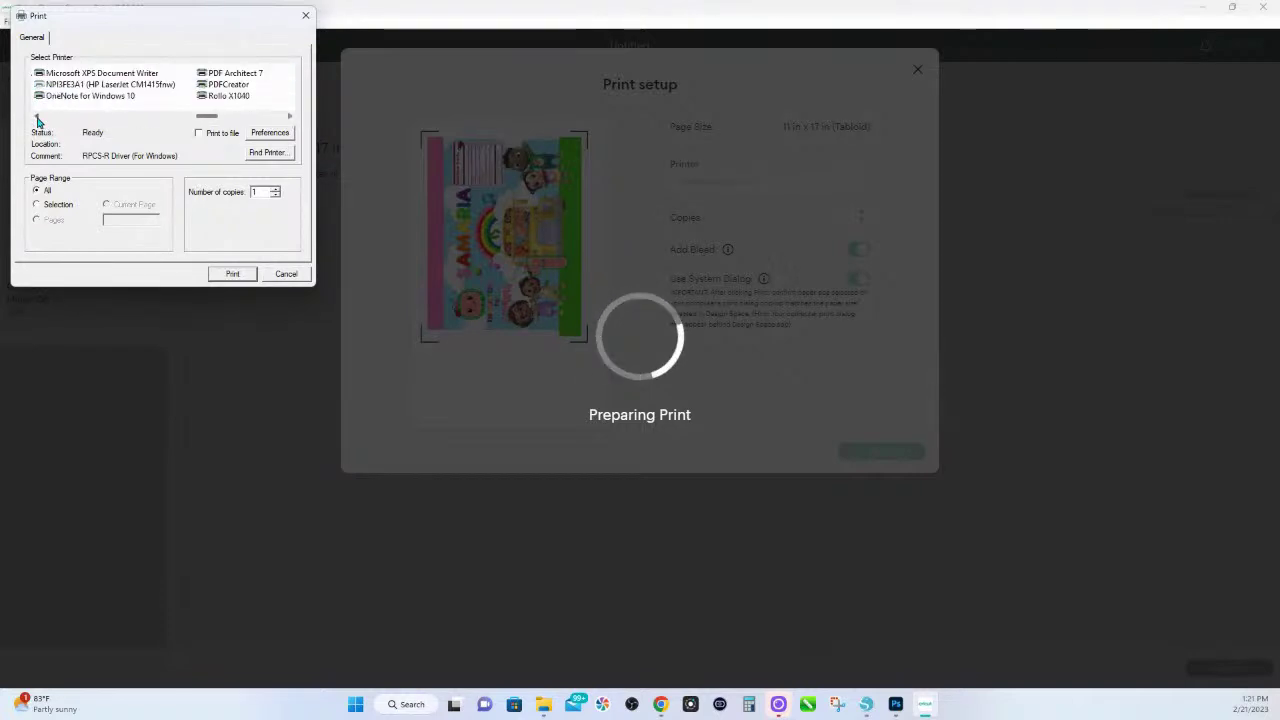
click(37, 118)
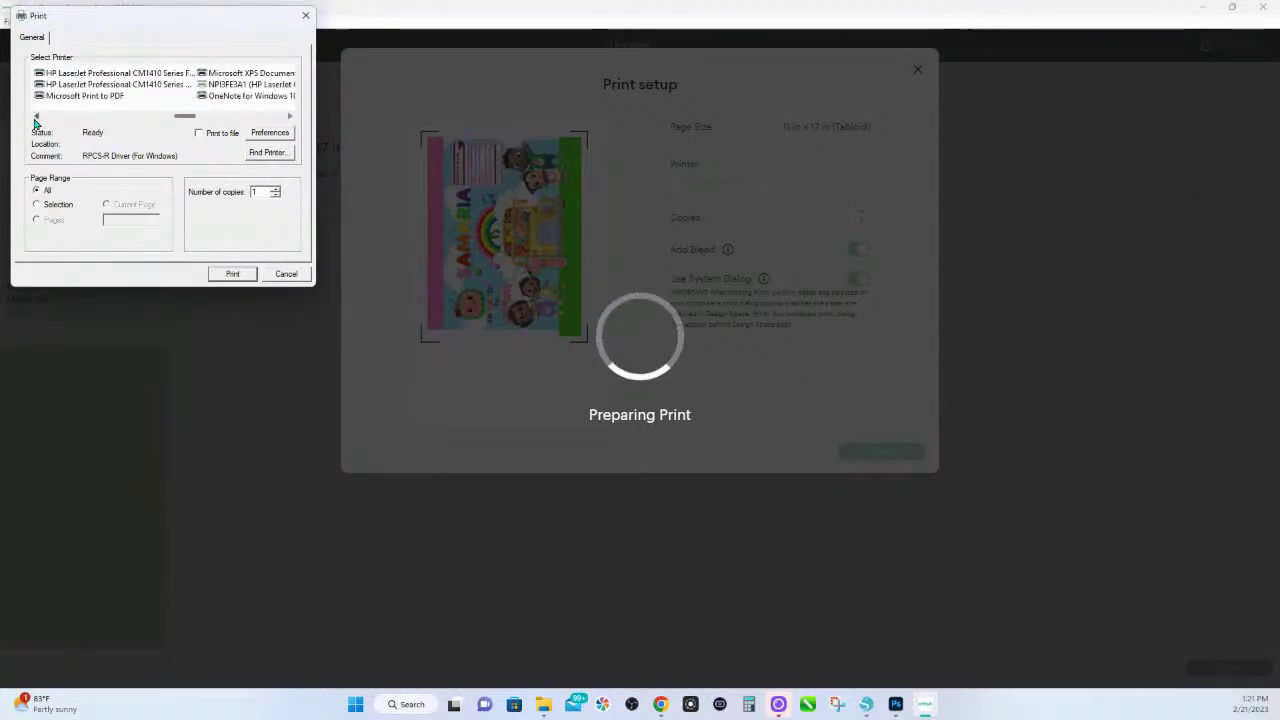
click(86, 96)
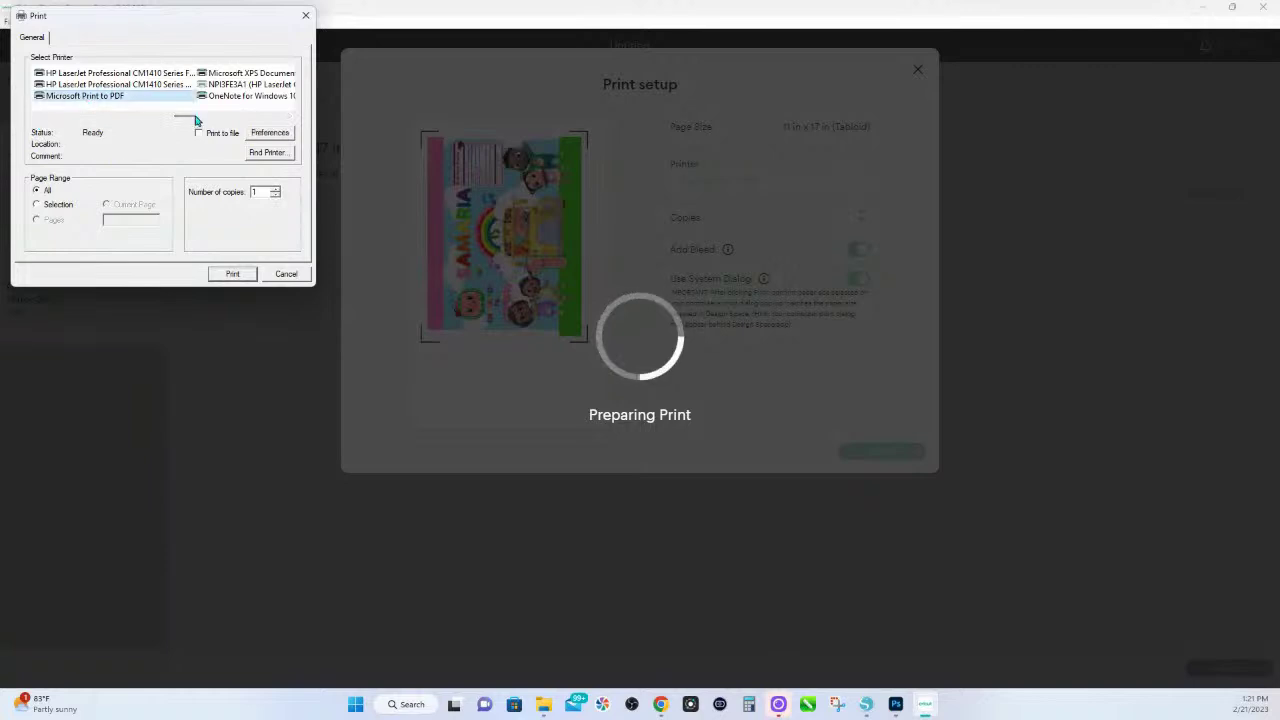
- Set the PDF printer's paper size to Tabloid in its advanced preferences and accept the settings
click(272, 138)
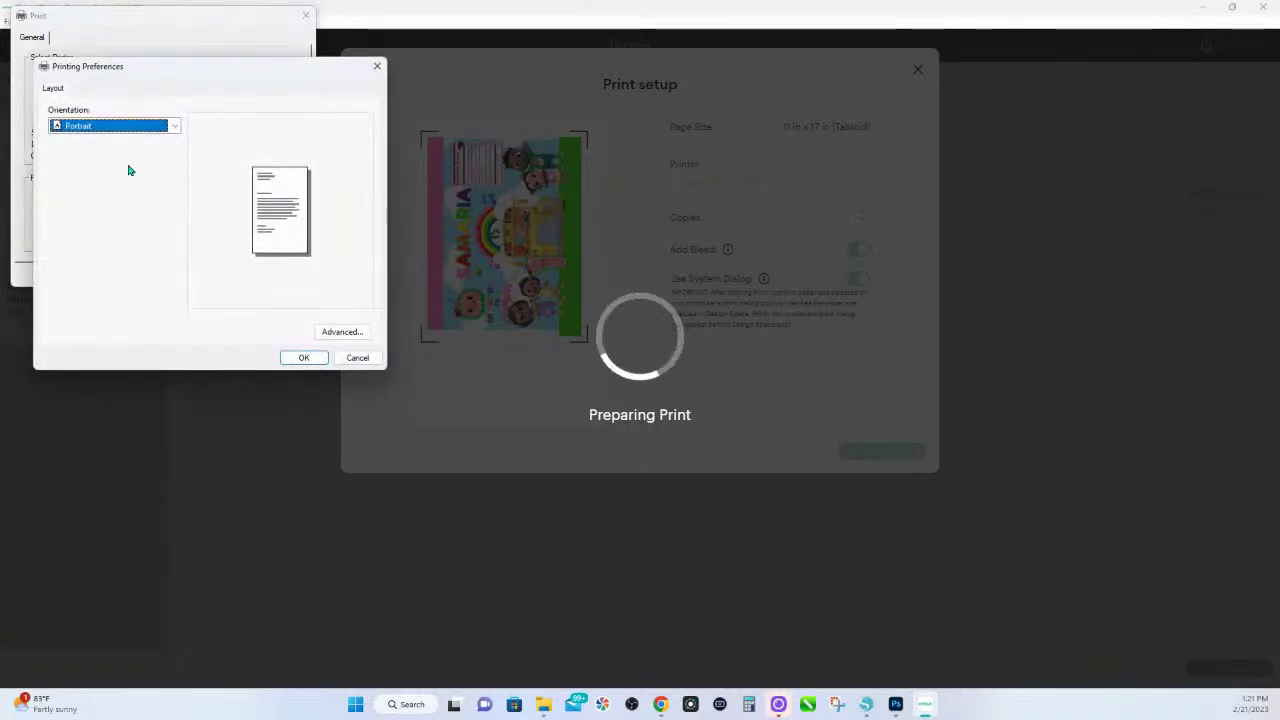
click(358, 332)
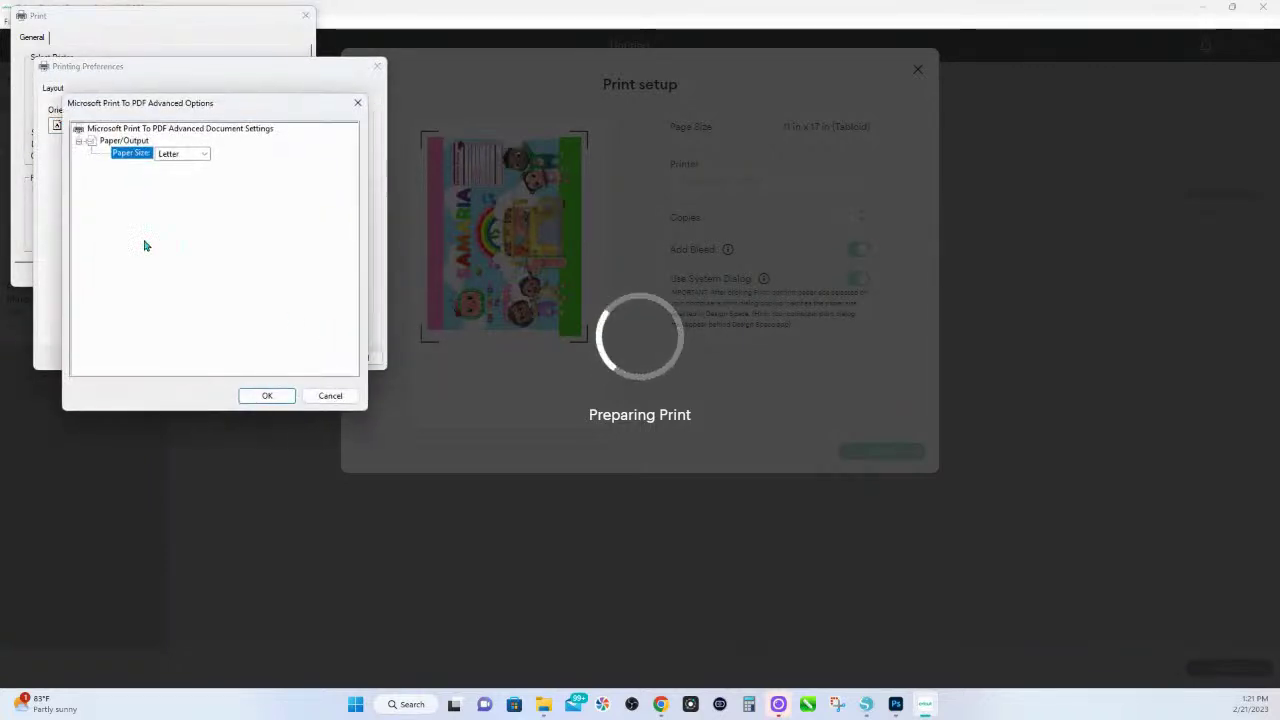
click(204, 153)
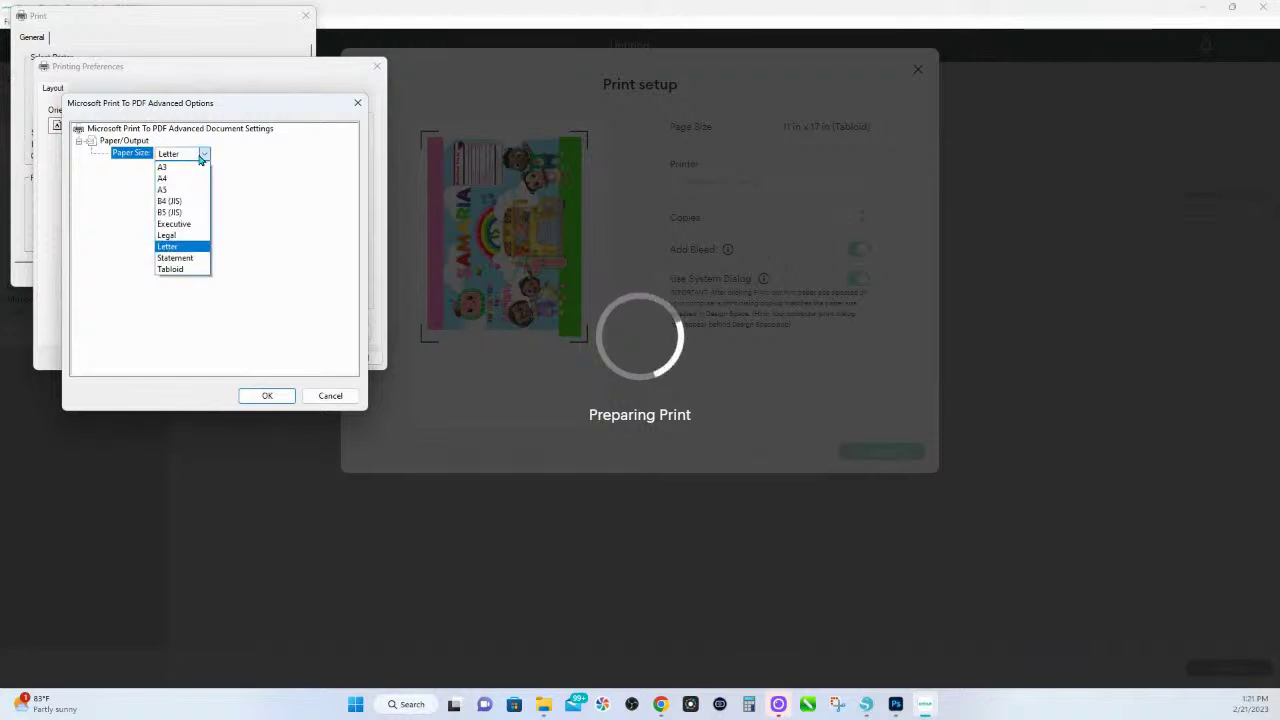
click(178, 272)
click(267, 396)
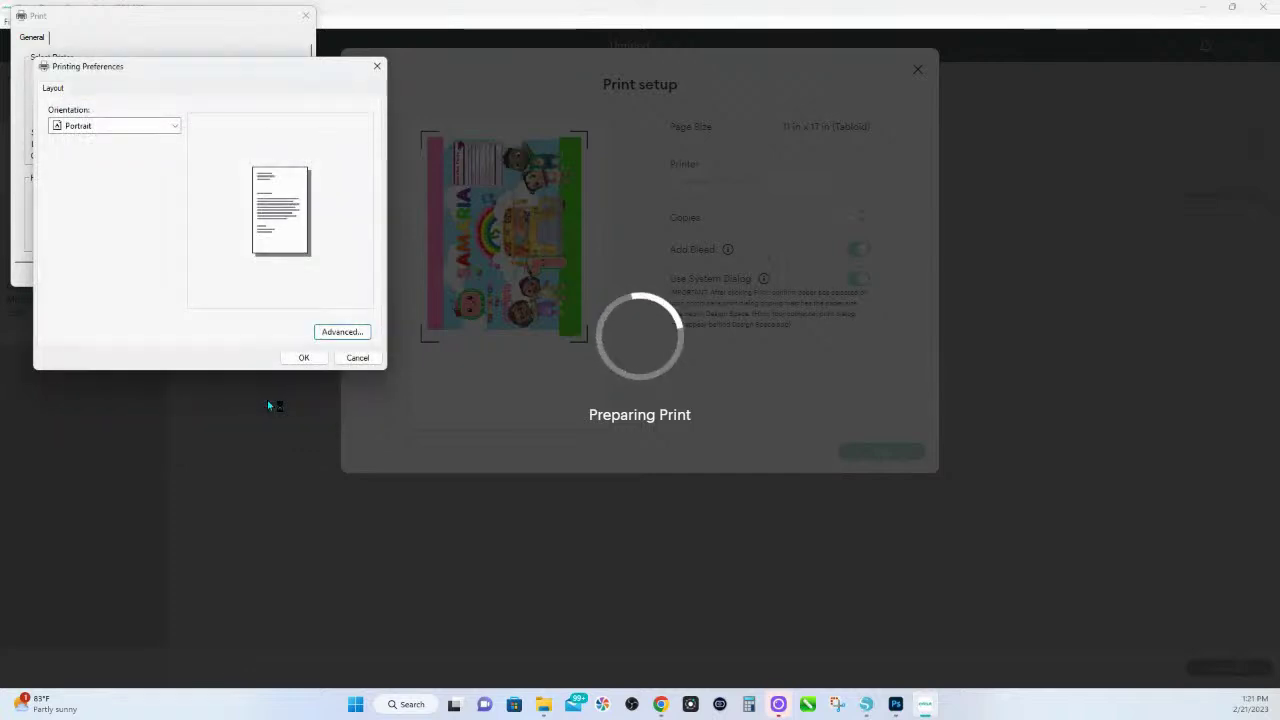
click(304, 360)
- Send the print job to PDF and save it in Documents as "live c DS Update DELETE ME AFTER THE LIVE"
click(232, 274)
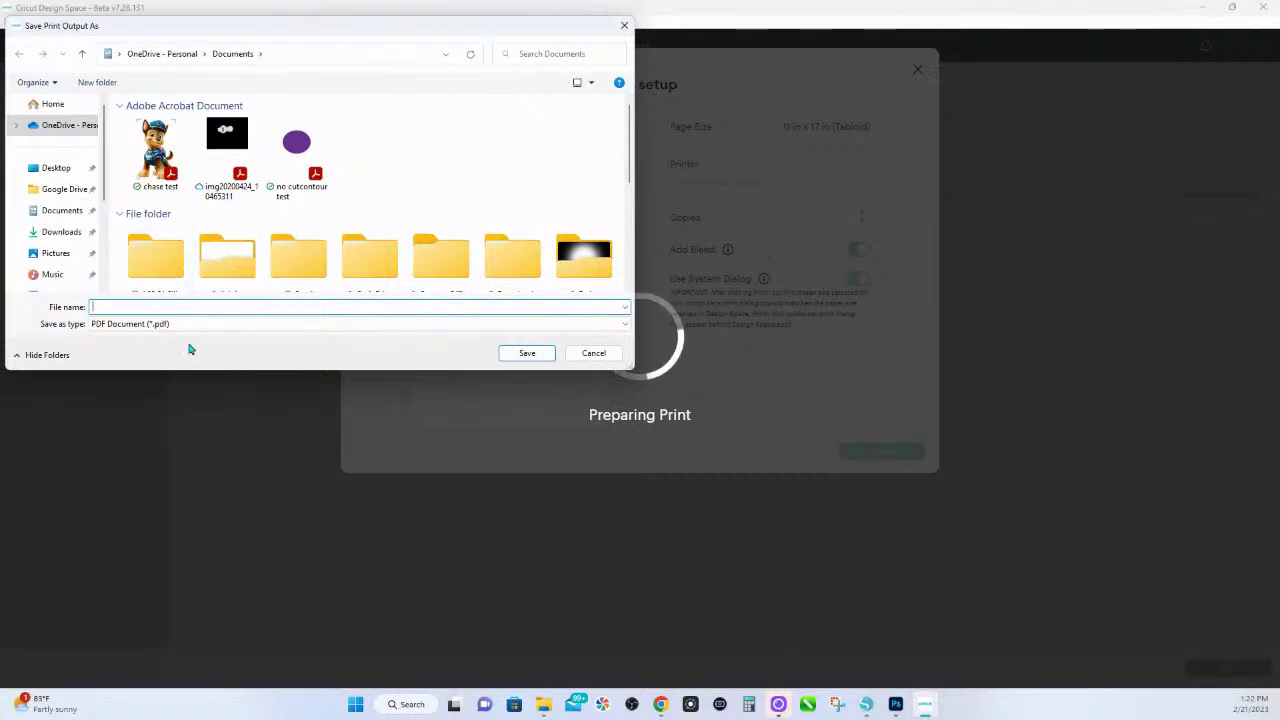
text(liv)
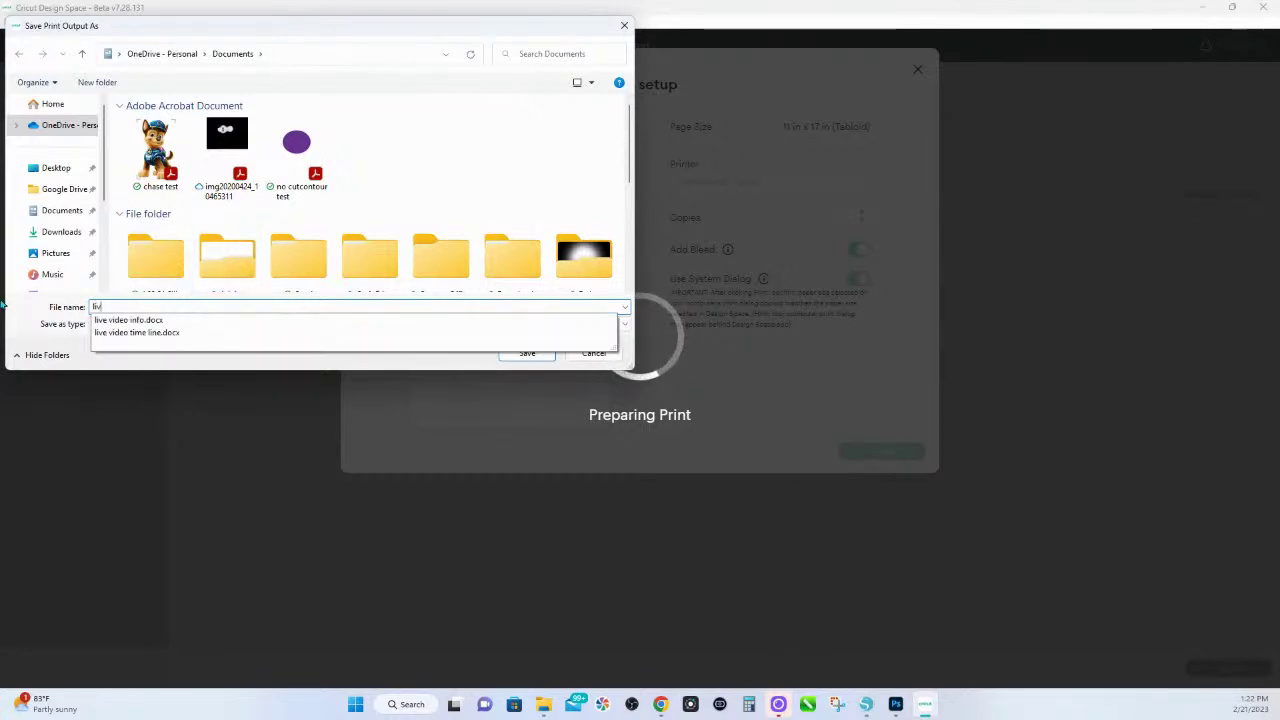
text(e c)
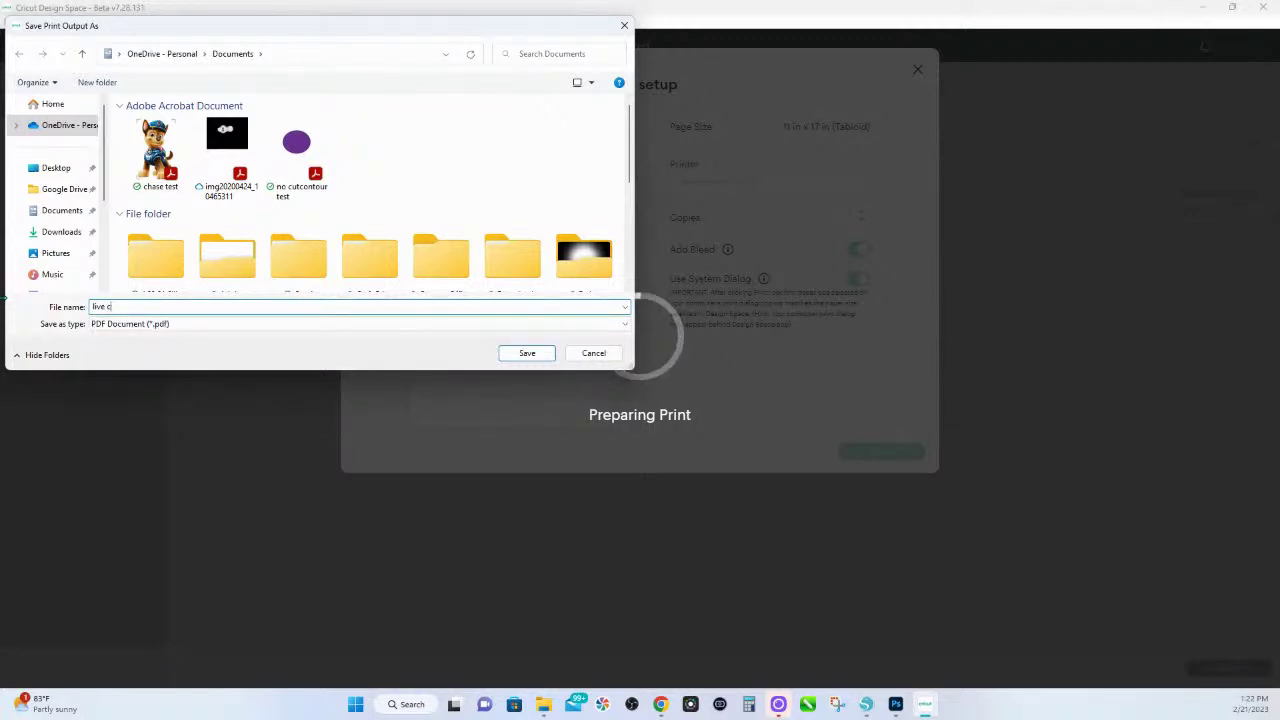
text( DS Update)
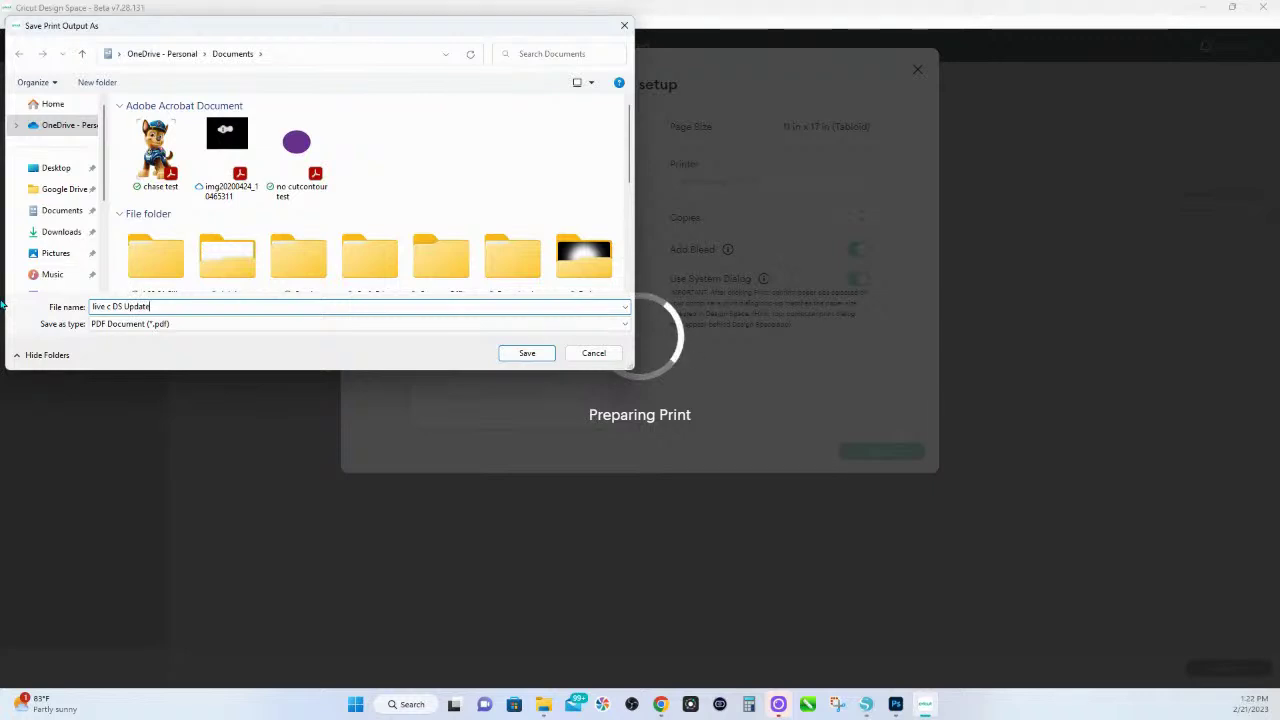
text( DELETE )
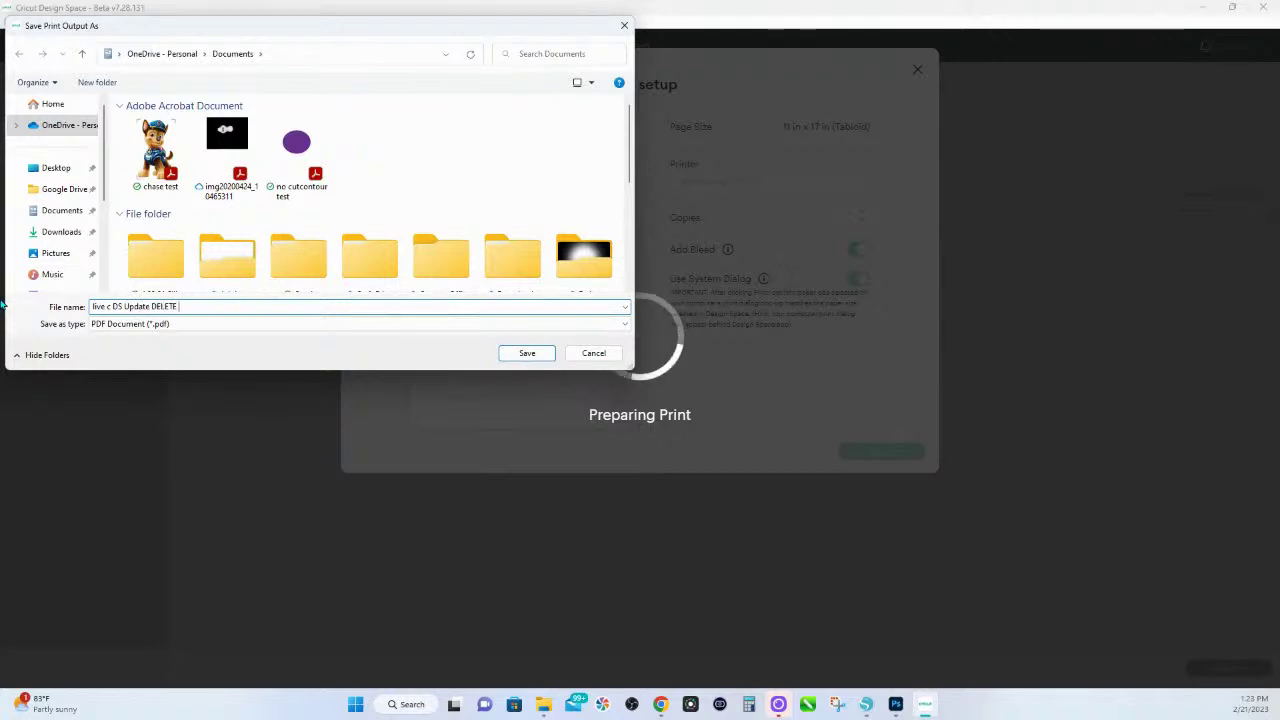
text(ME AFTEWR T)
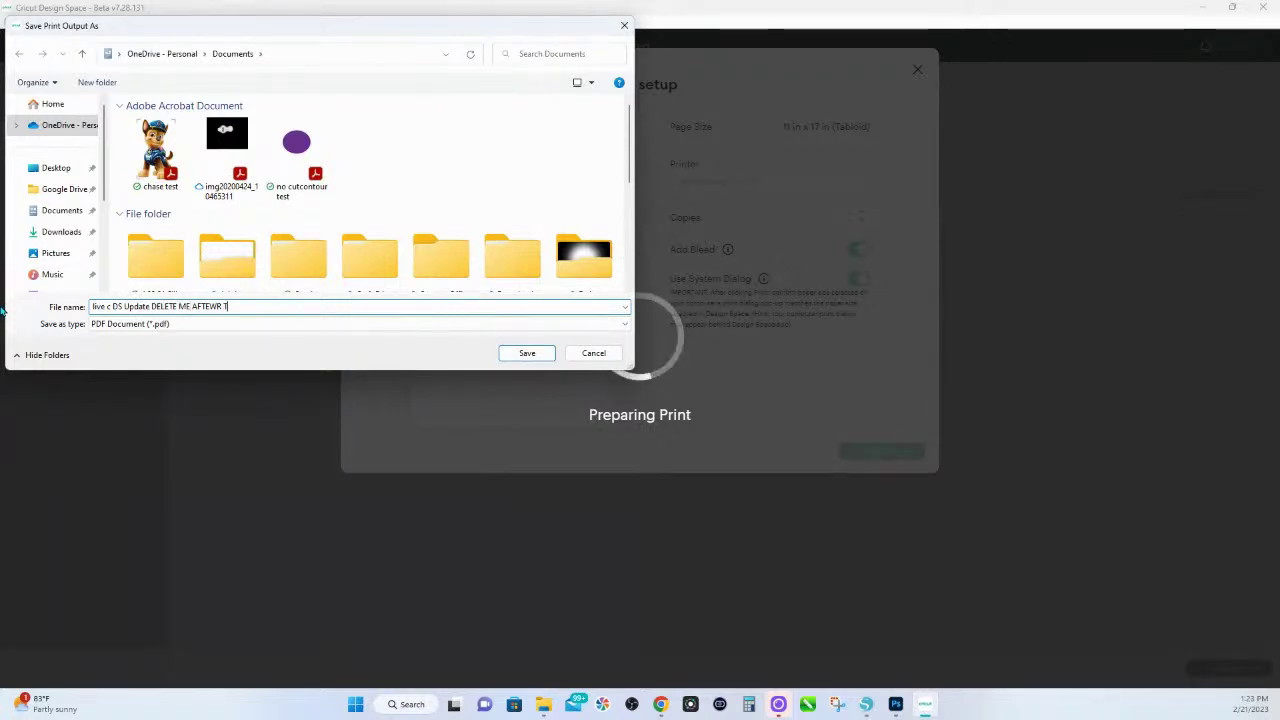
text(HE LIVE)
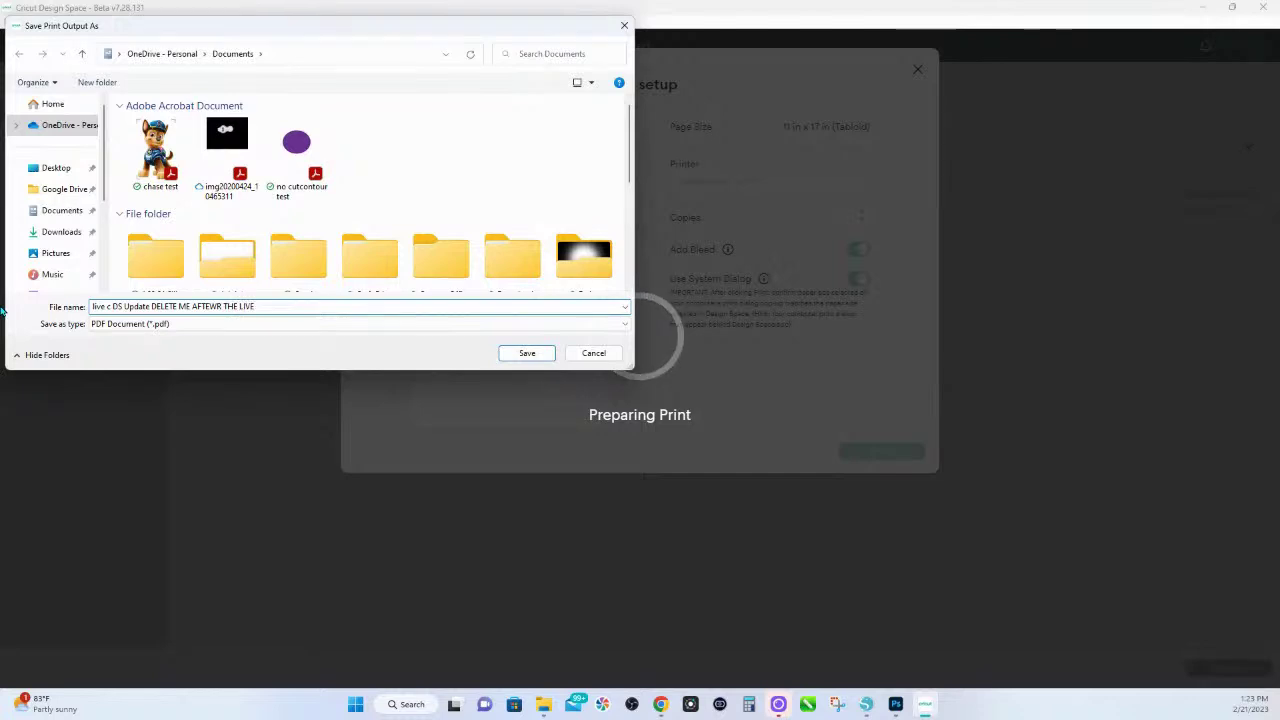
click(213, 306)
key(BackSpace)
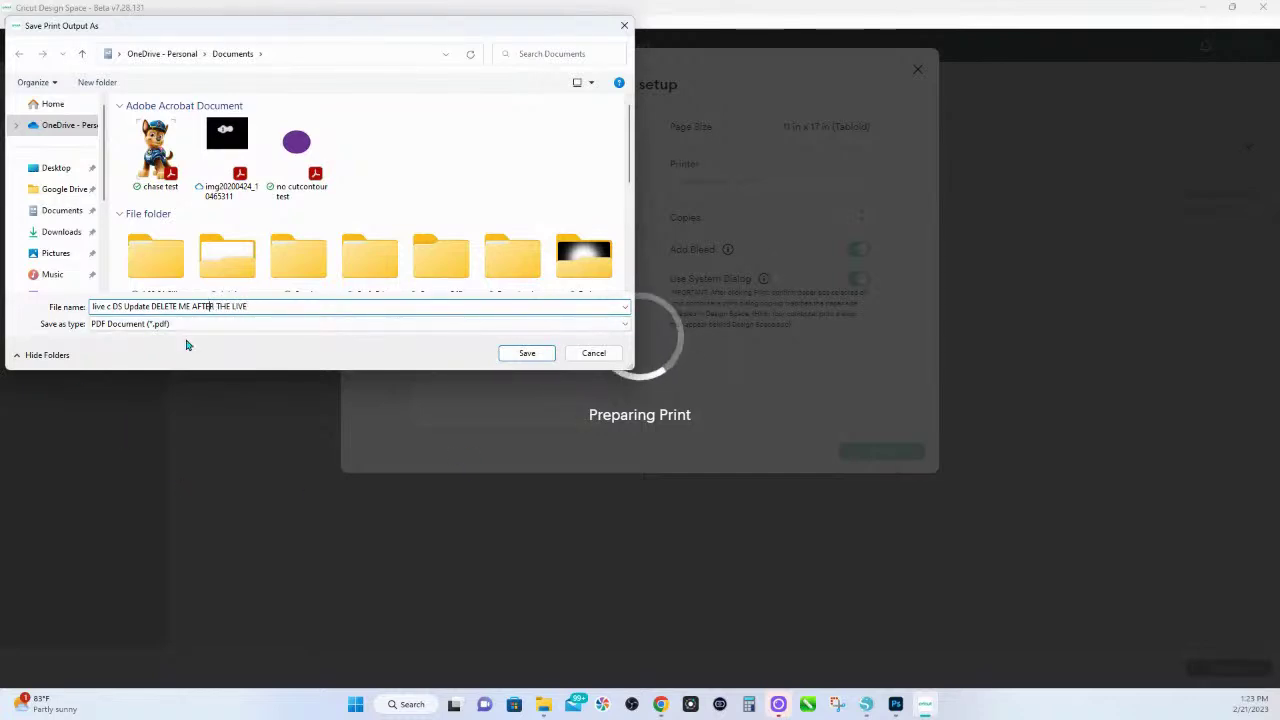
click(532, 356)
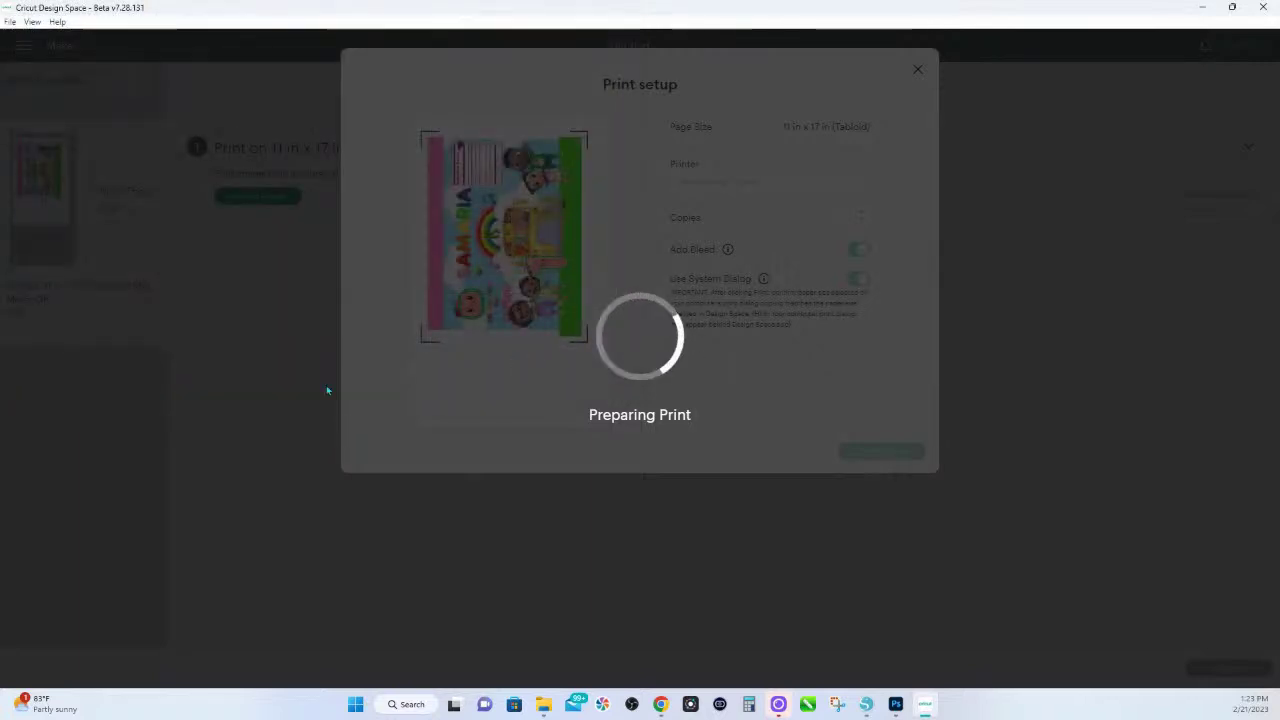
- Switch to the chase test document in Silhouette Studio and move the dog image completely off the left side of the mat
click(866, 704)
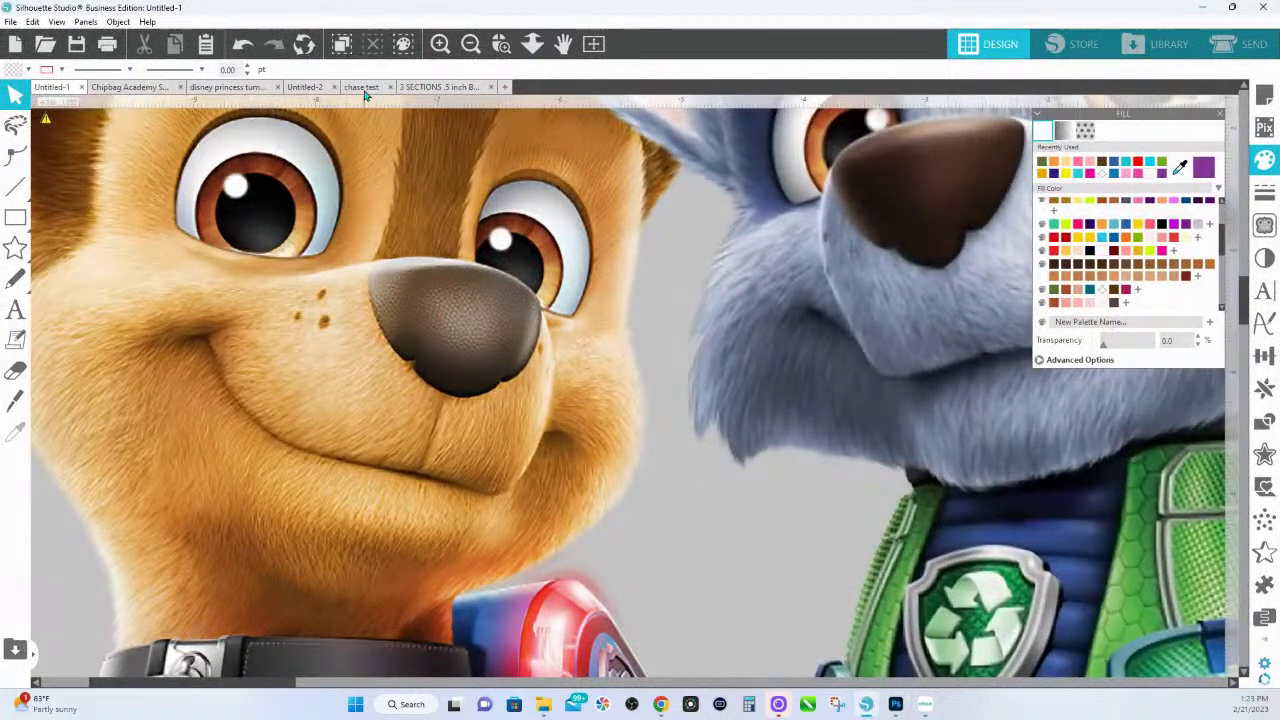
click(365, 90)
click(532, 43)
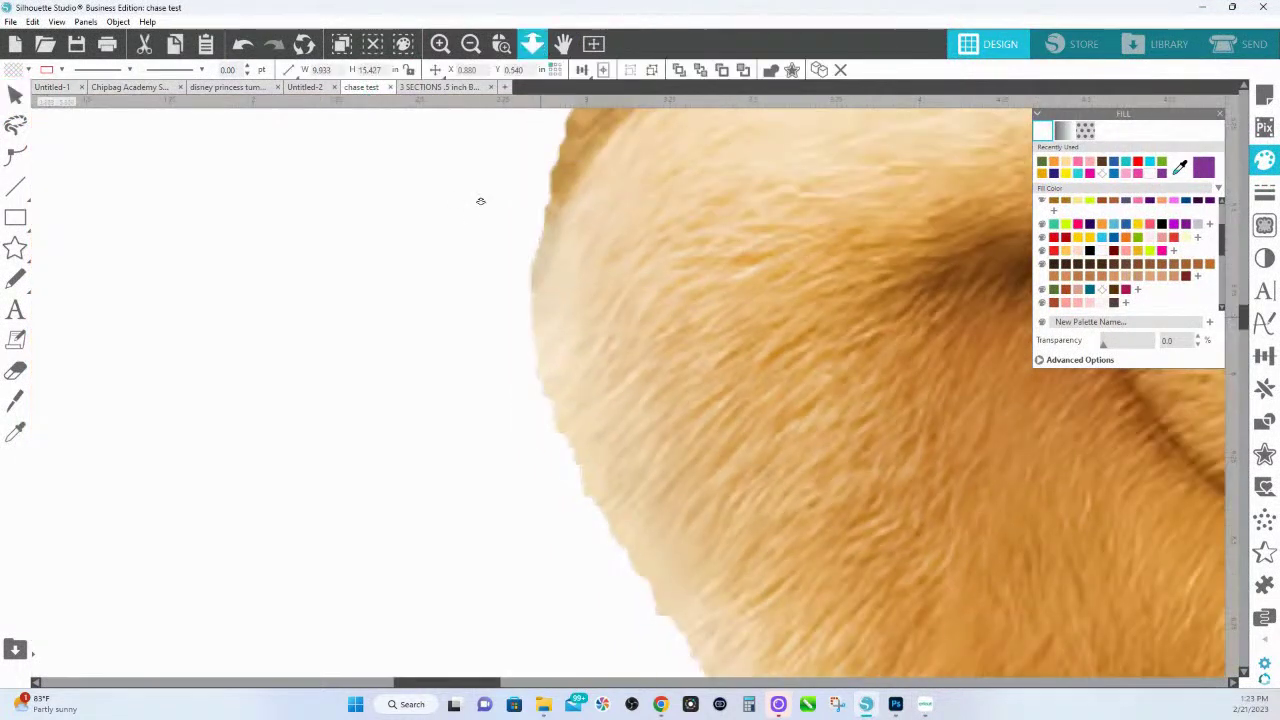
drag(481, 202, 426, 4)
drag(620, 278, 174, 371)
click(532, 45)
drag(503, 262, 538, 243)
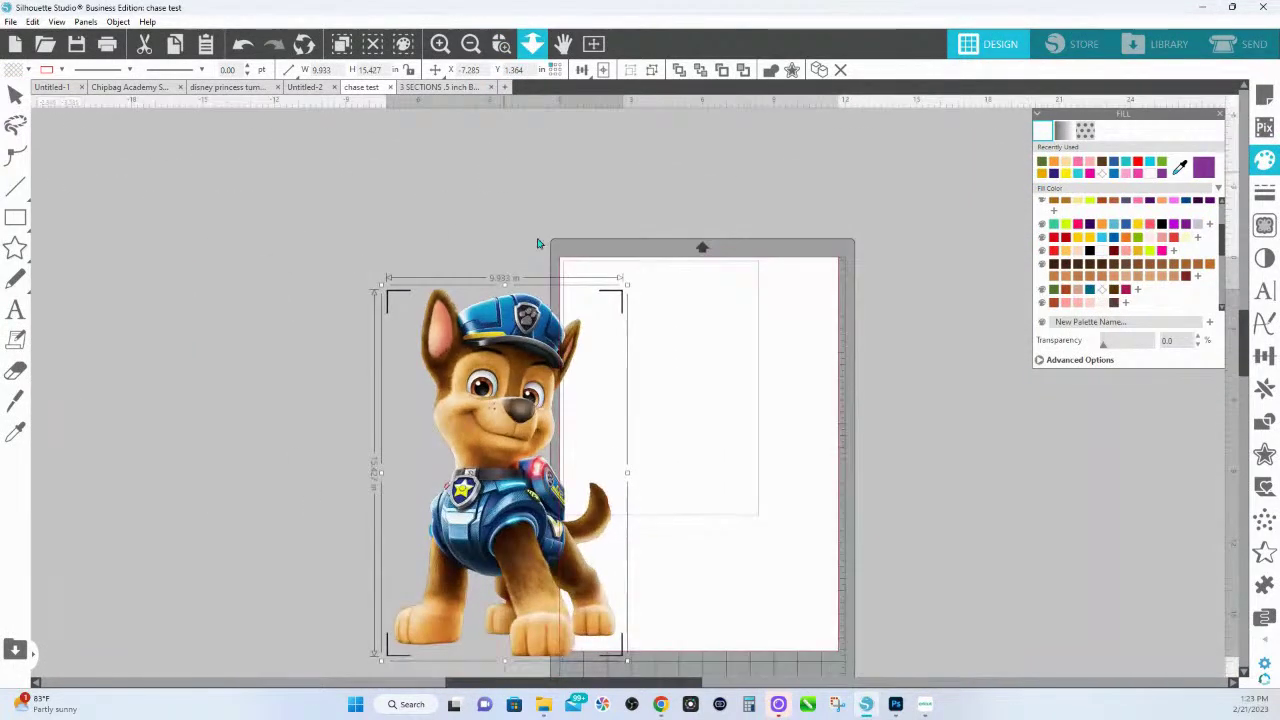
drag(552, 418, 462, 402)
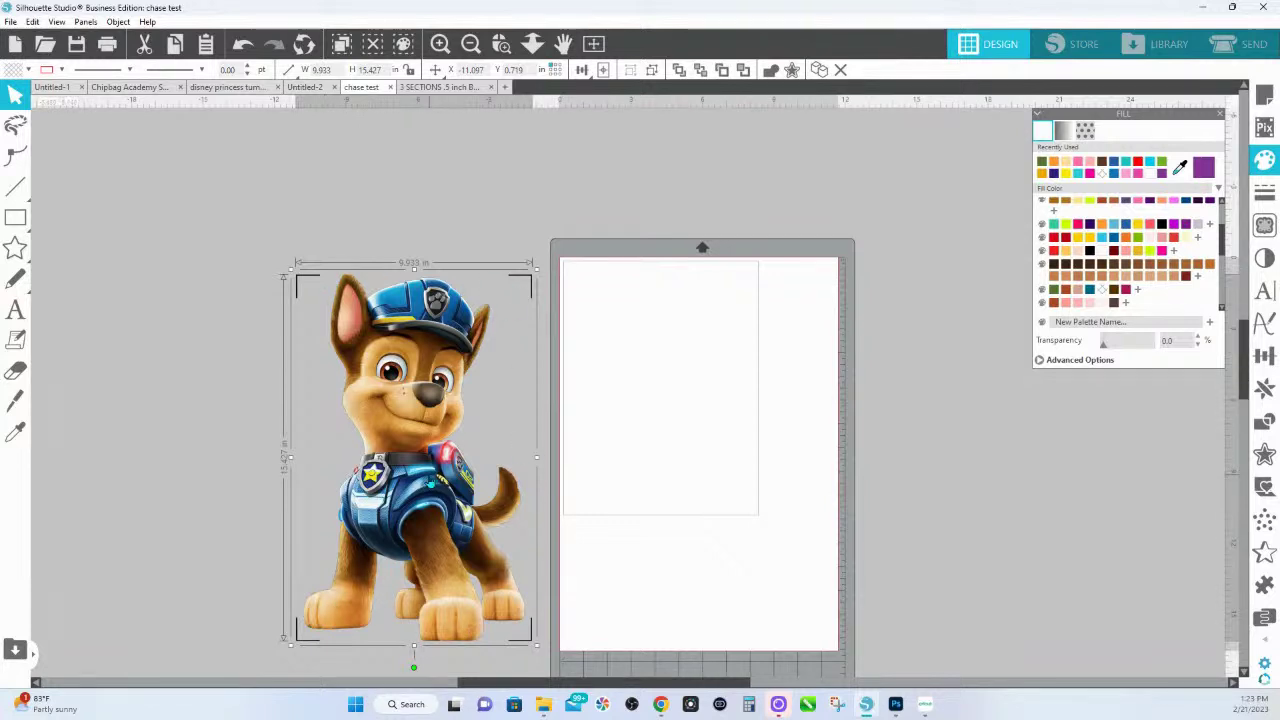
drag(403, 455, 369, 450)
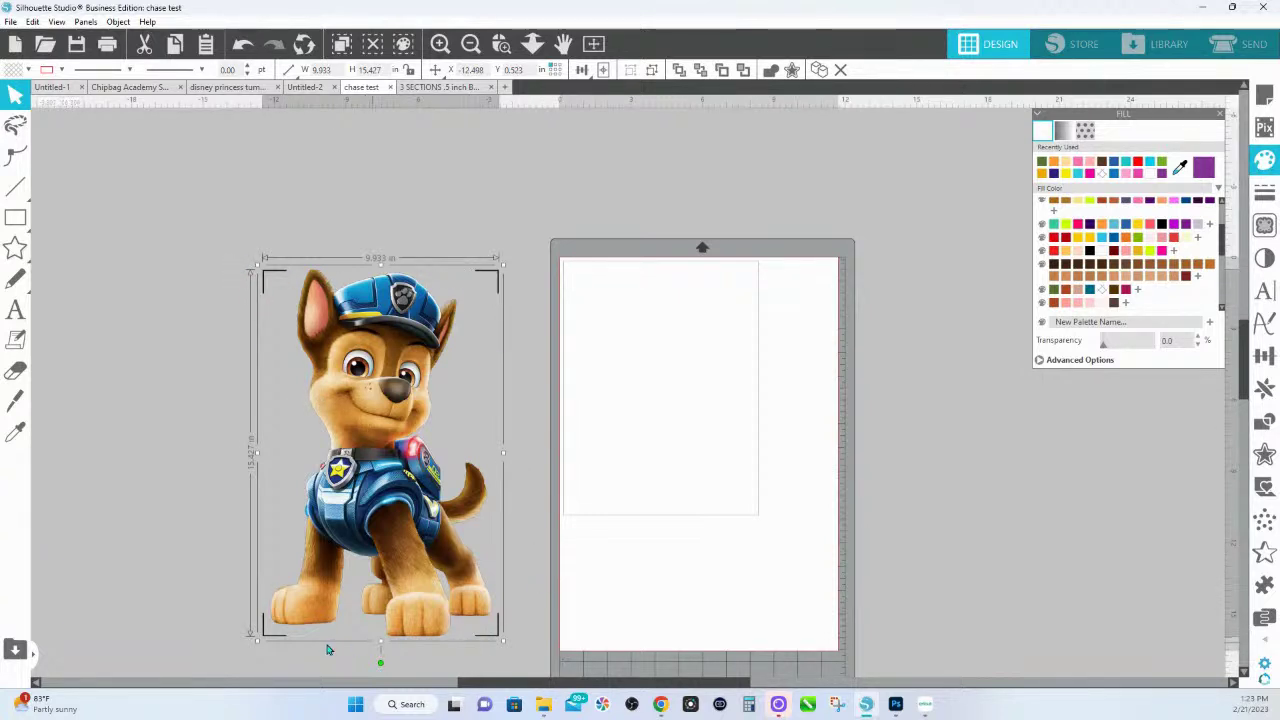
click(501, 43)
drag(278, 290, 500, 420)
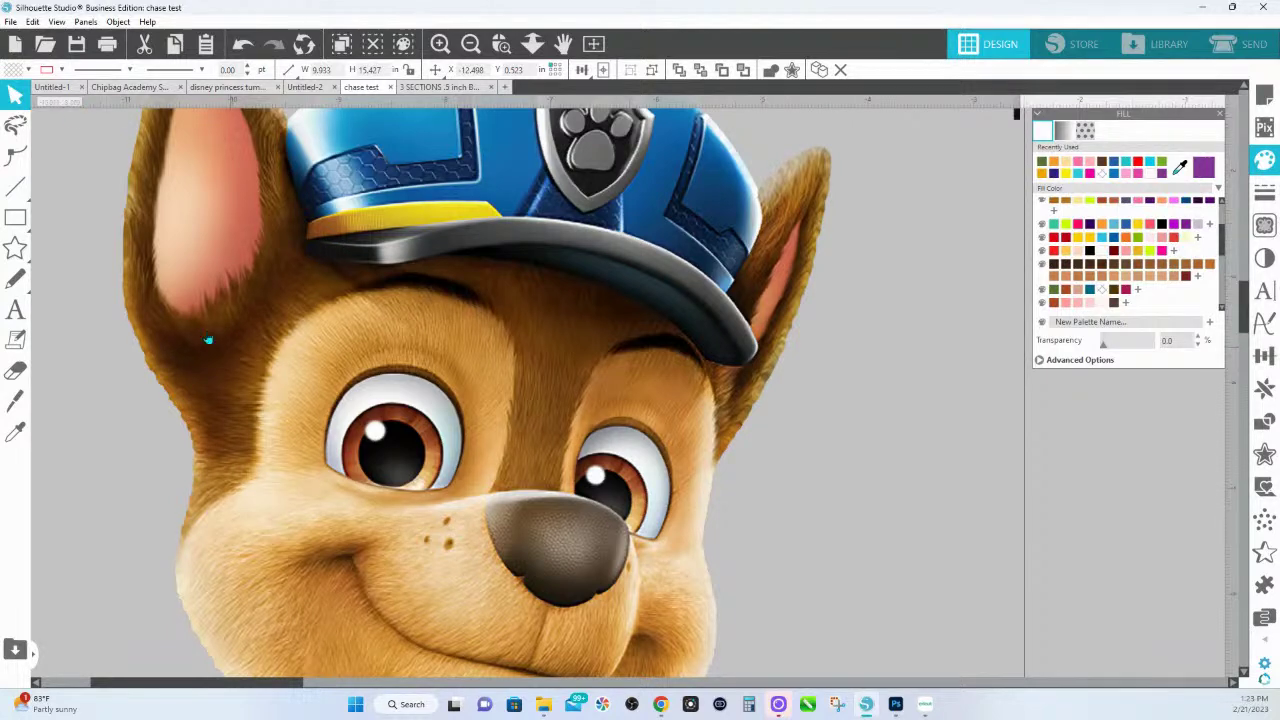
- Open the "live c DS Update DELETE ME AFTER THE LIVE" PDF and maximize the Silhouette Studio window
click(12, 23)
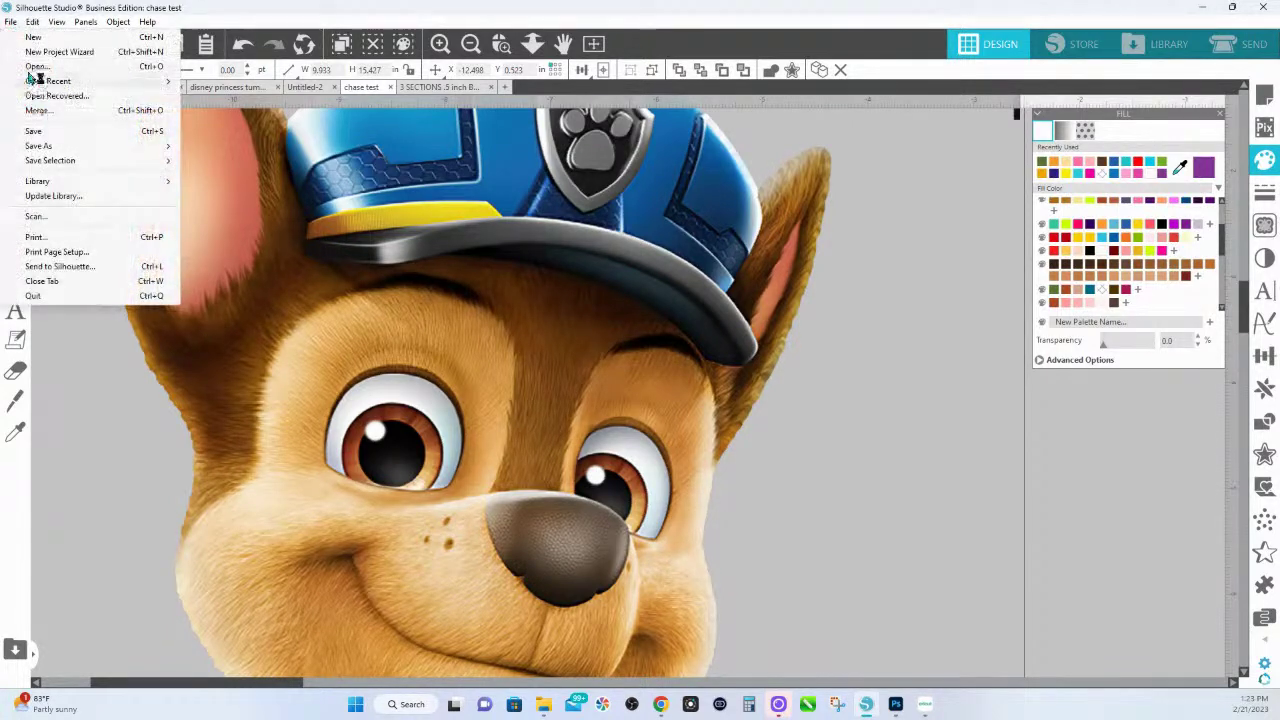
click(14, 68)
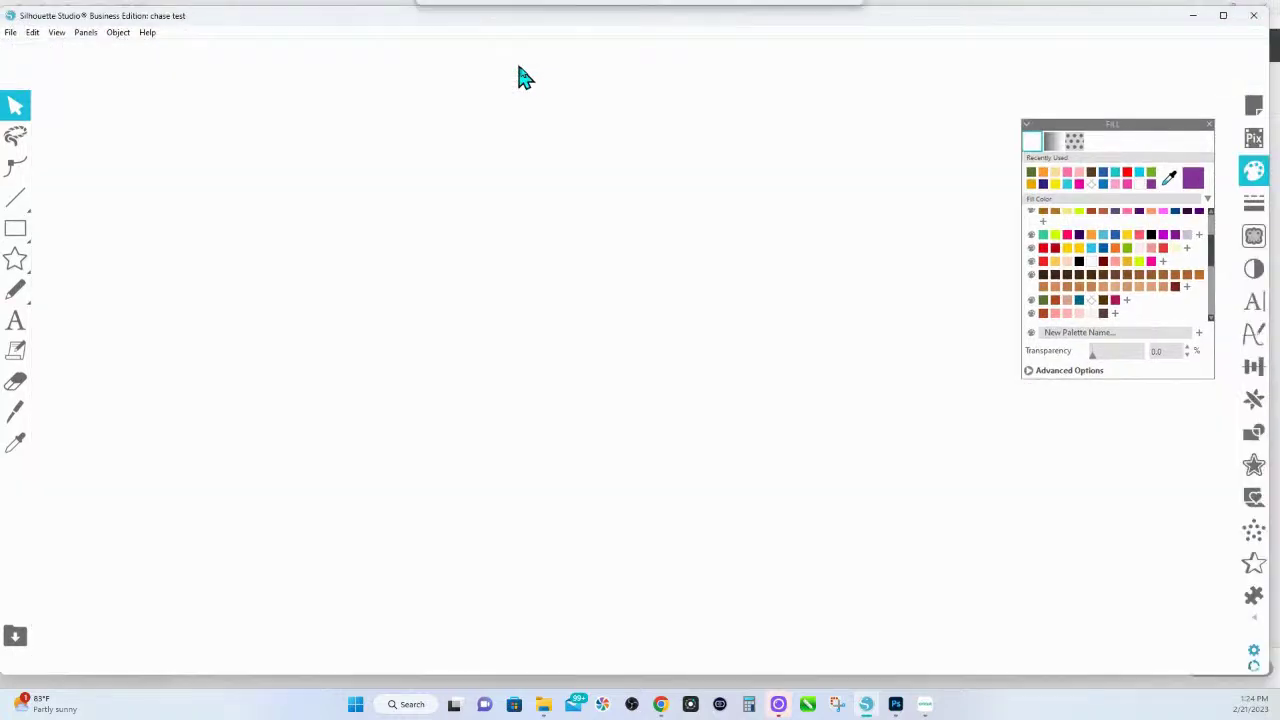
drag(520, 78, 1279, 140)
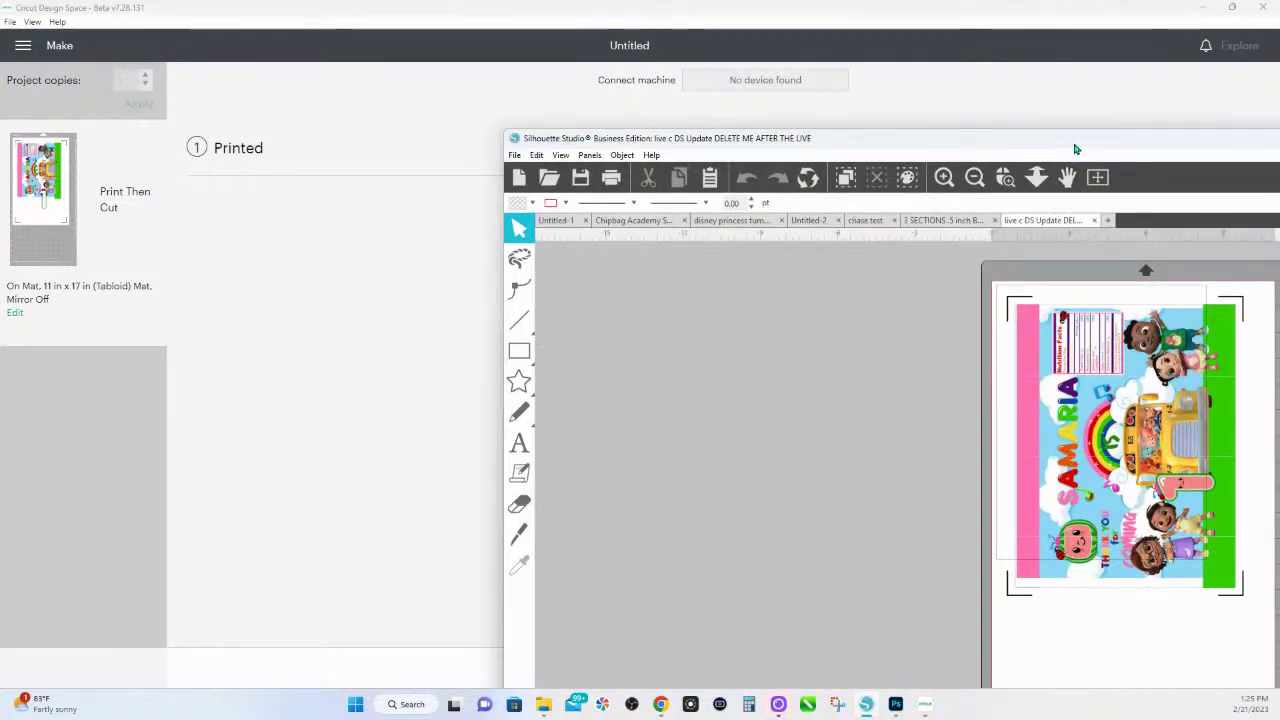
drag(1074, 142, 663, 16)
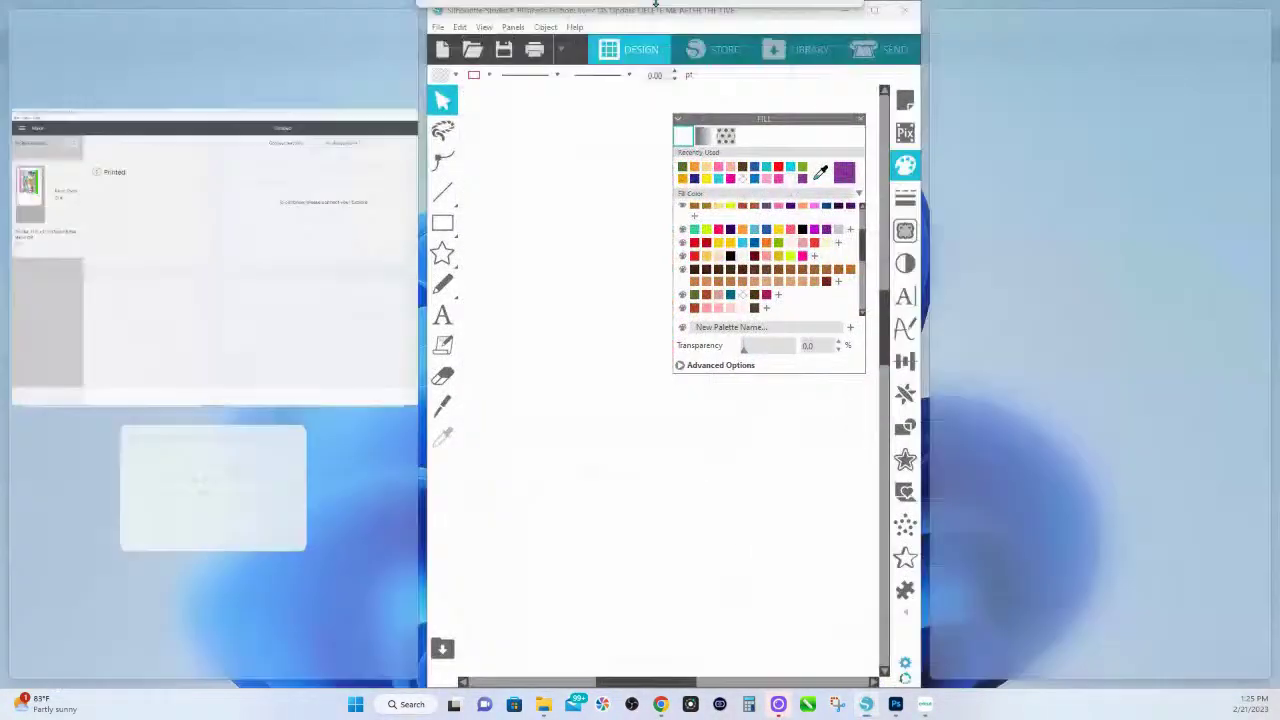
click(874, 12)
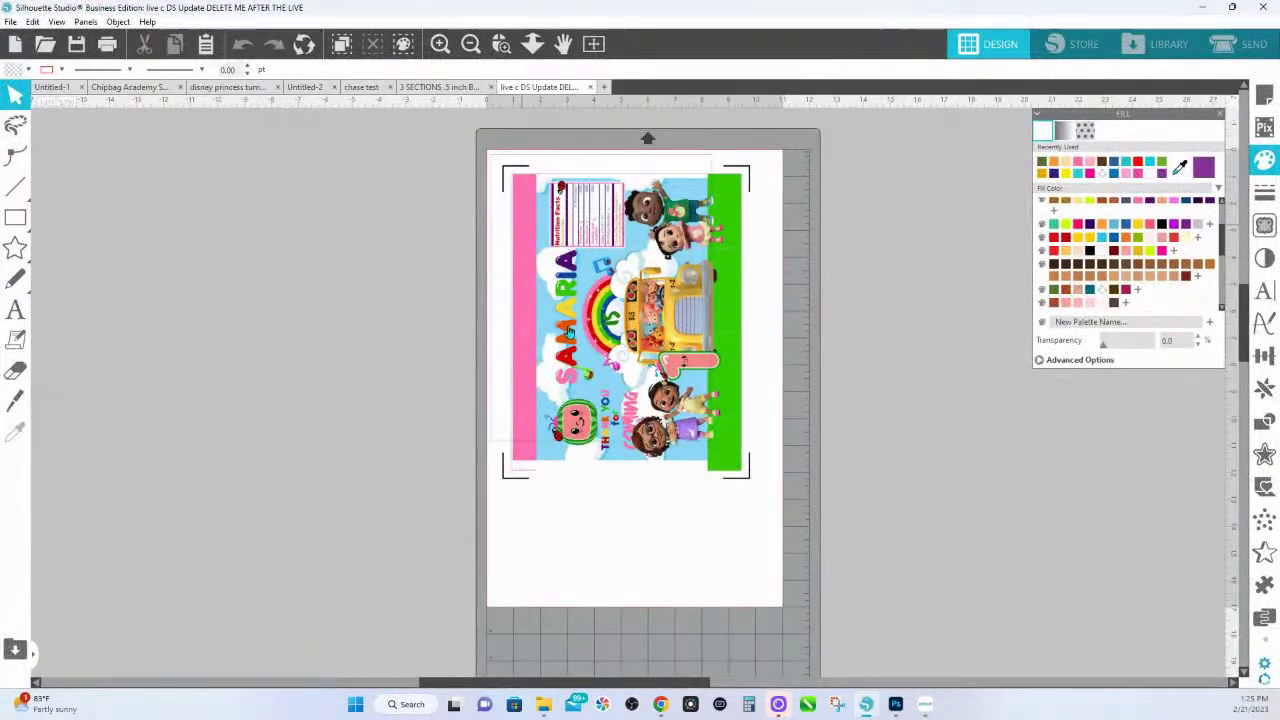
- Try moving the middle slice of the imported chip bag design out of place, and undo the move
mouse_move(585, 285)
mouse_down()
mouse_move(315, 287)
mouse_move(601, 293)
mouse_up()
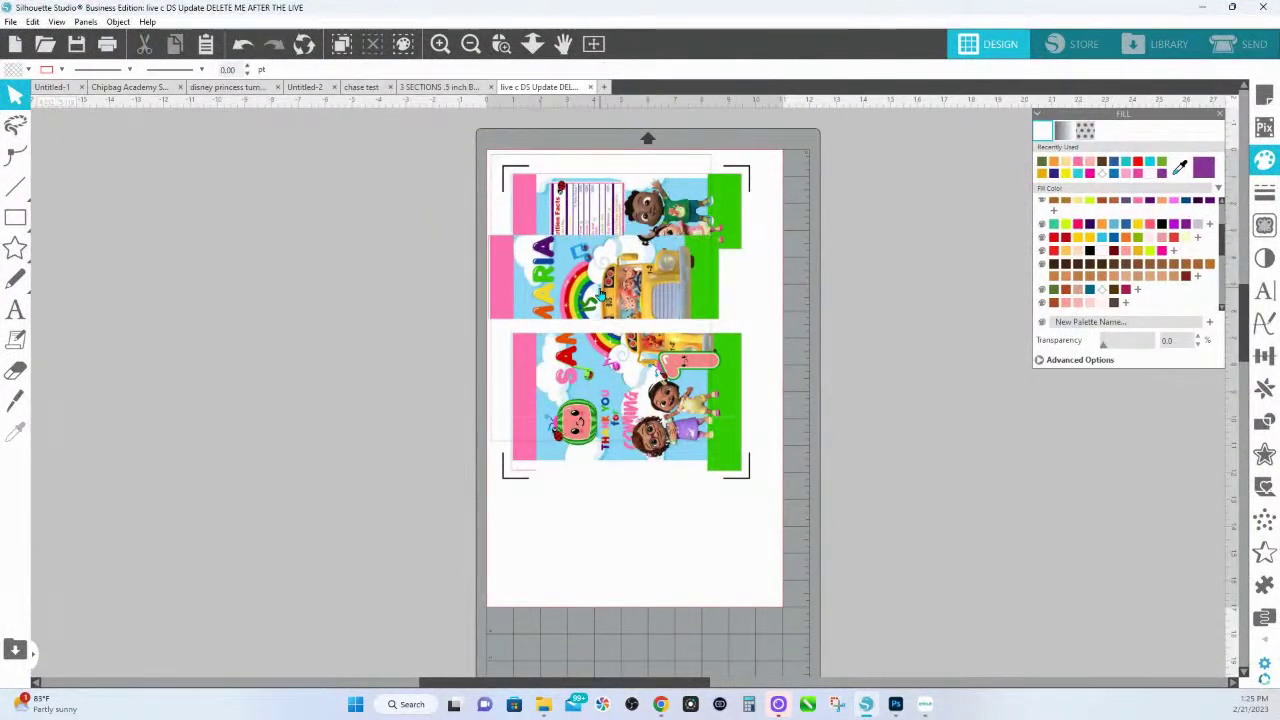
key(ctrl+z)
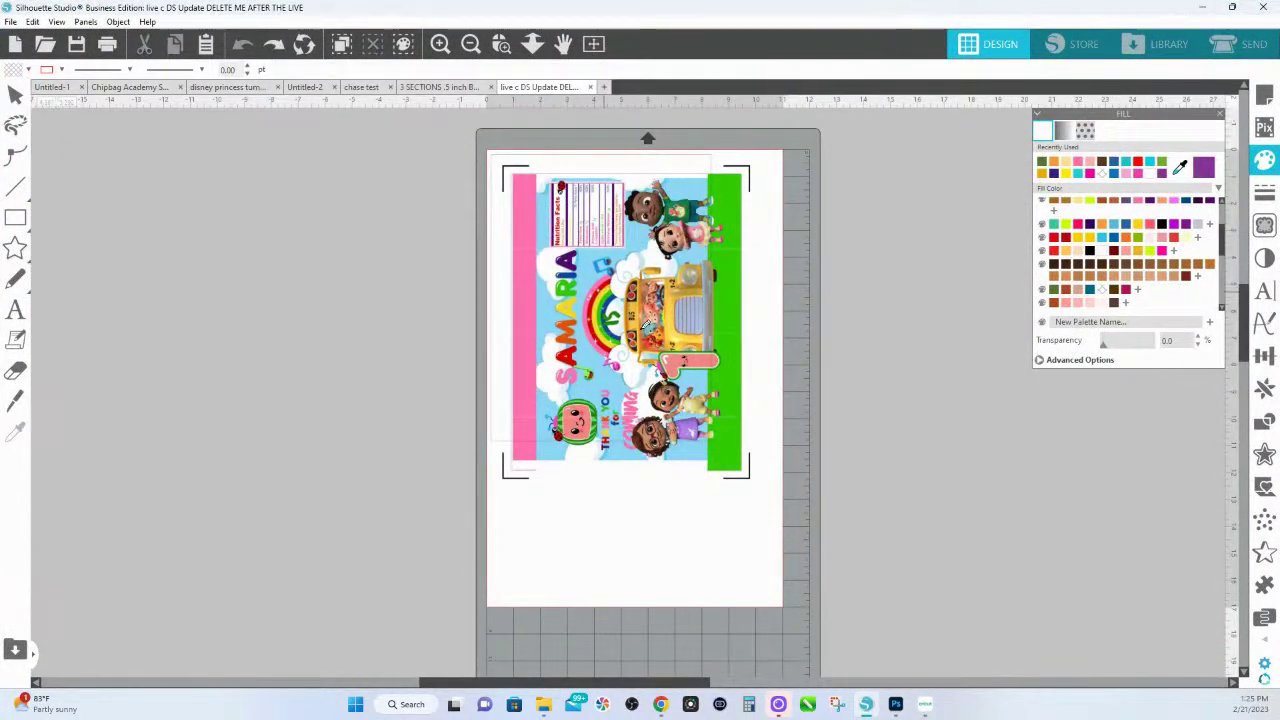
key(ctrl+y)
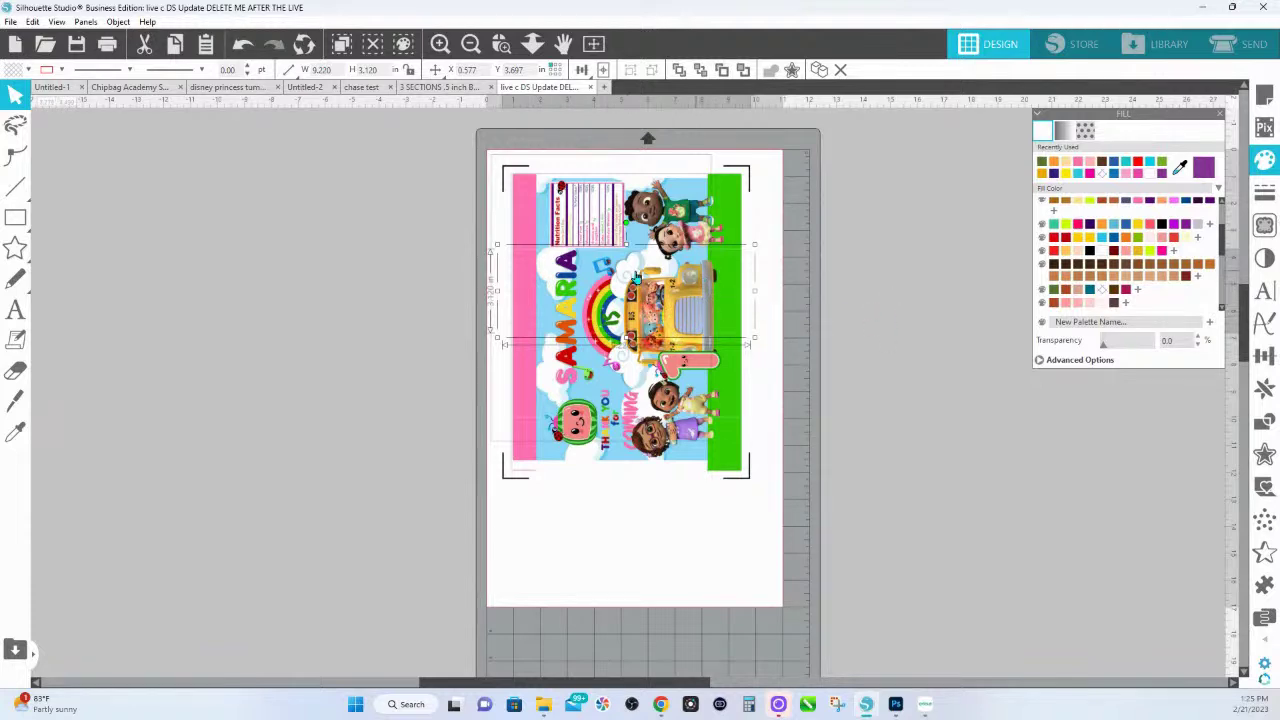
click(418, 236)
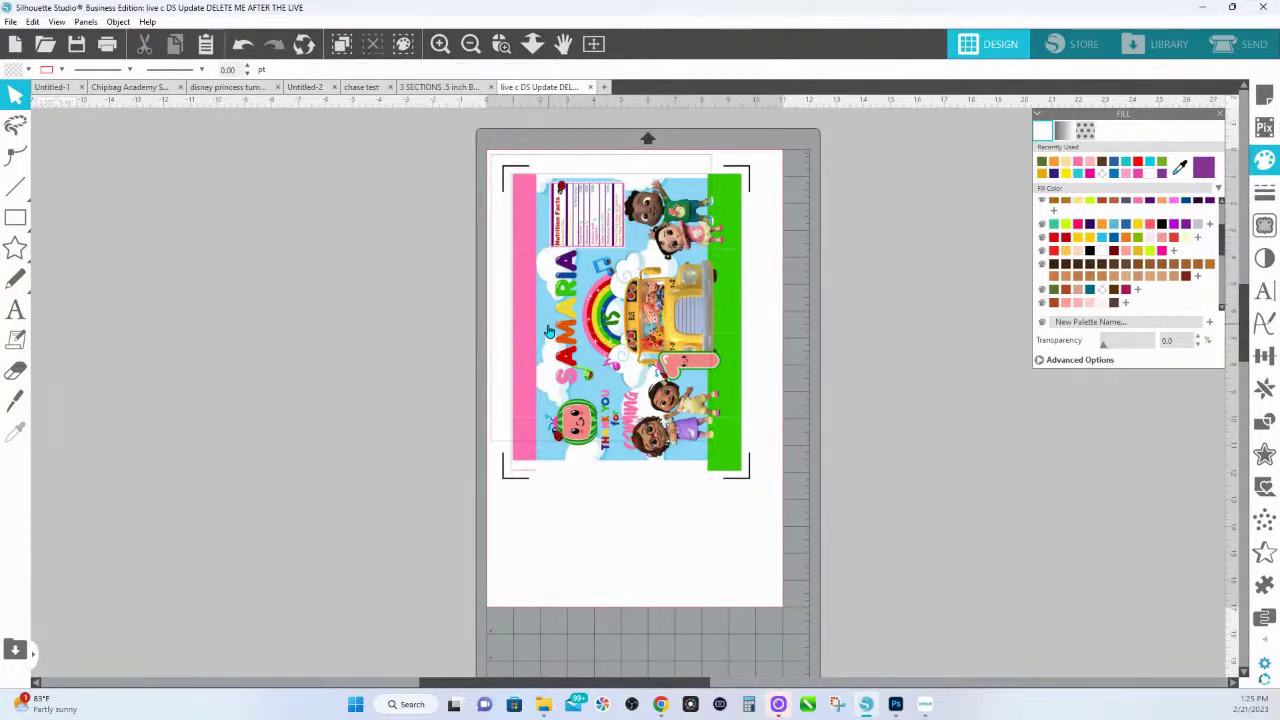
- Return to the chase test document and ungroup the dog image into its separate slices
click(367, 90)
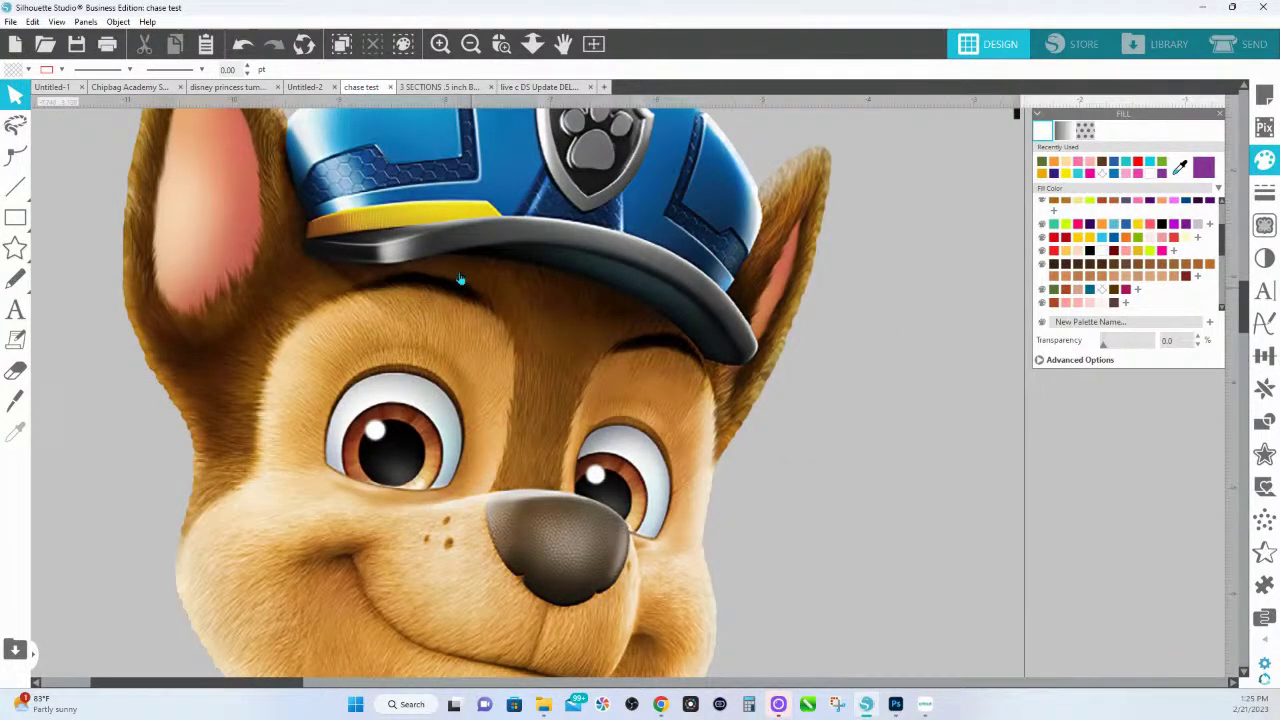
click(532, 44)
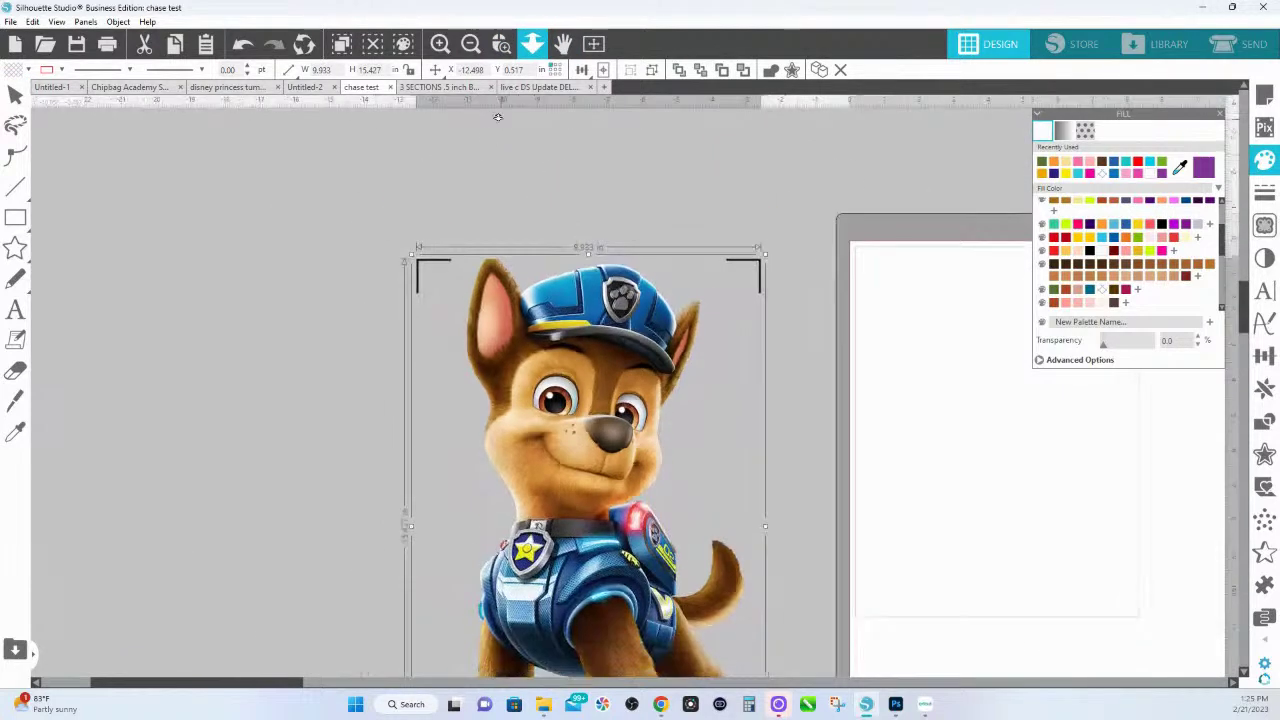
right_click(520, 291)
click(565, 514)
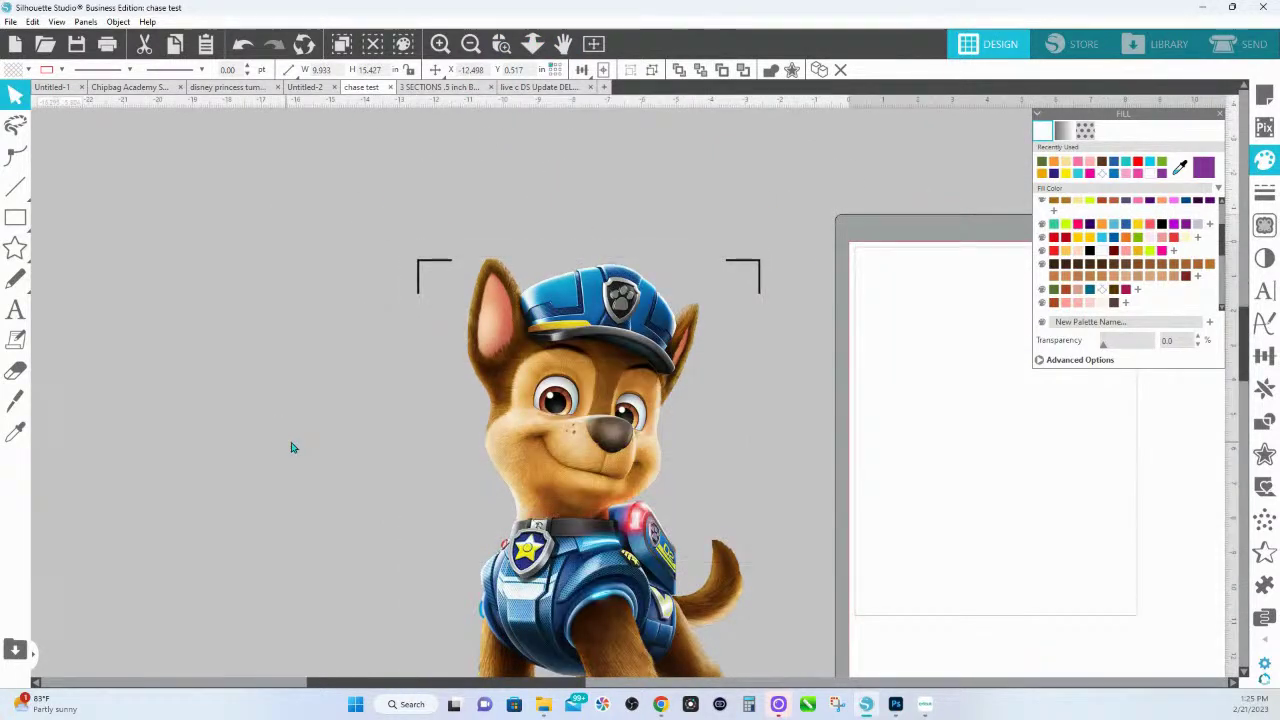
- Try moving the dog image's top slice, undo the move, and select individual slices to examine how the image is divided
mouse_move(555, 430)
mouse_down()
mouse_move(530, 410)
mouse_move(565, 410)
mouse_up()
mouse_move(581, 340)
mouse_down()
mouse_move(581, 309)
mouse_move(578, 339)
mouse_up()
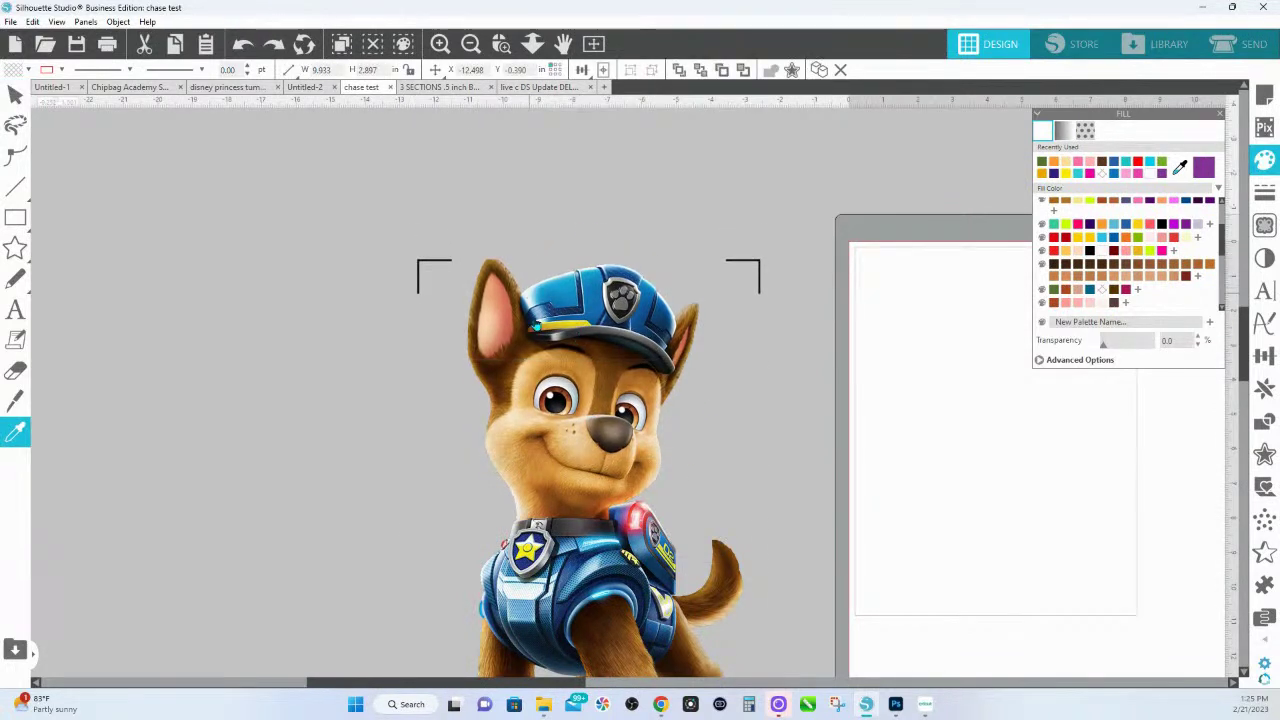
key(ctrl+a)
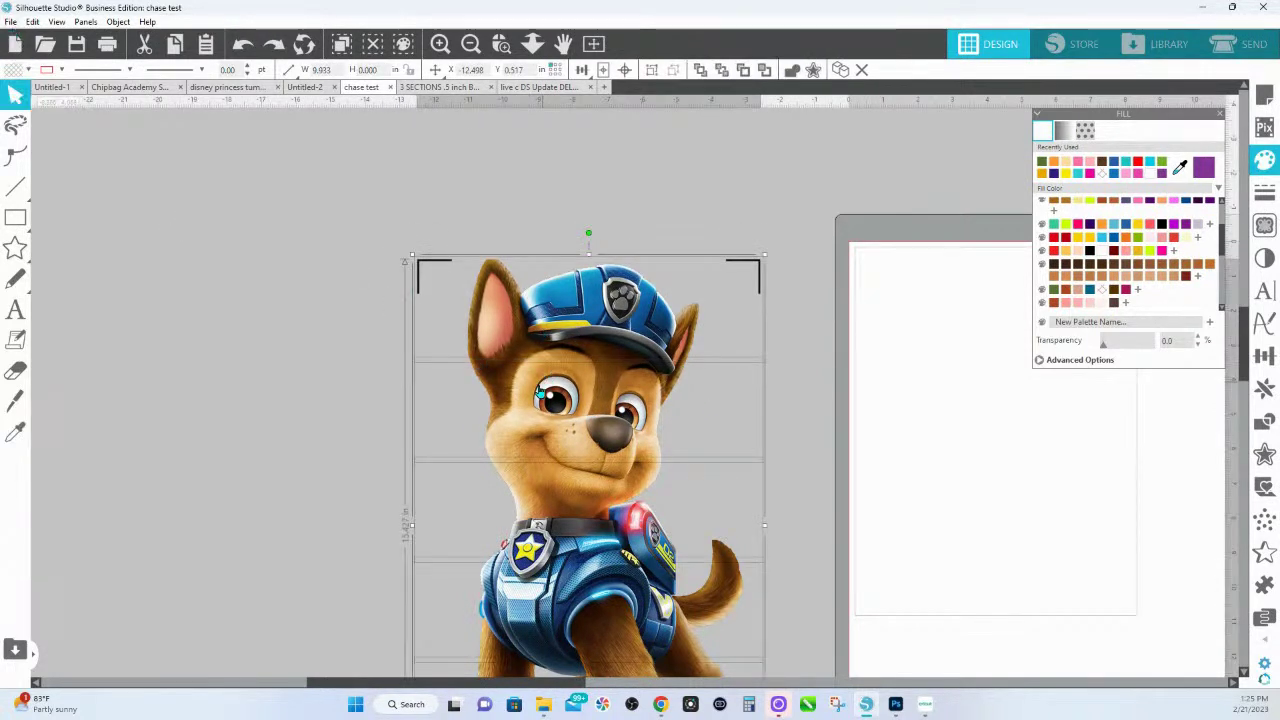
click(557, 200)
click(539, 320)
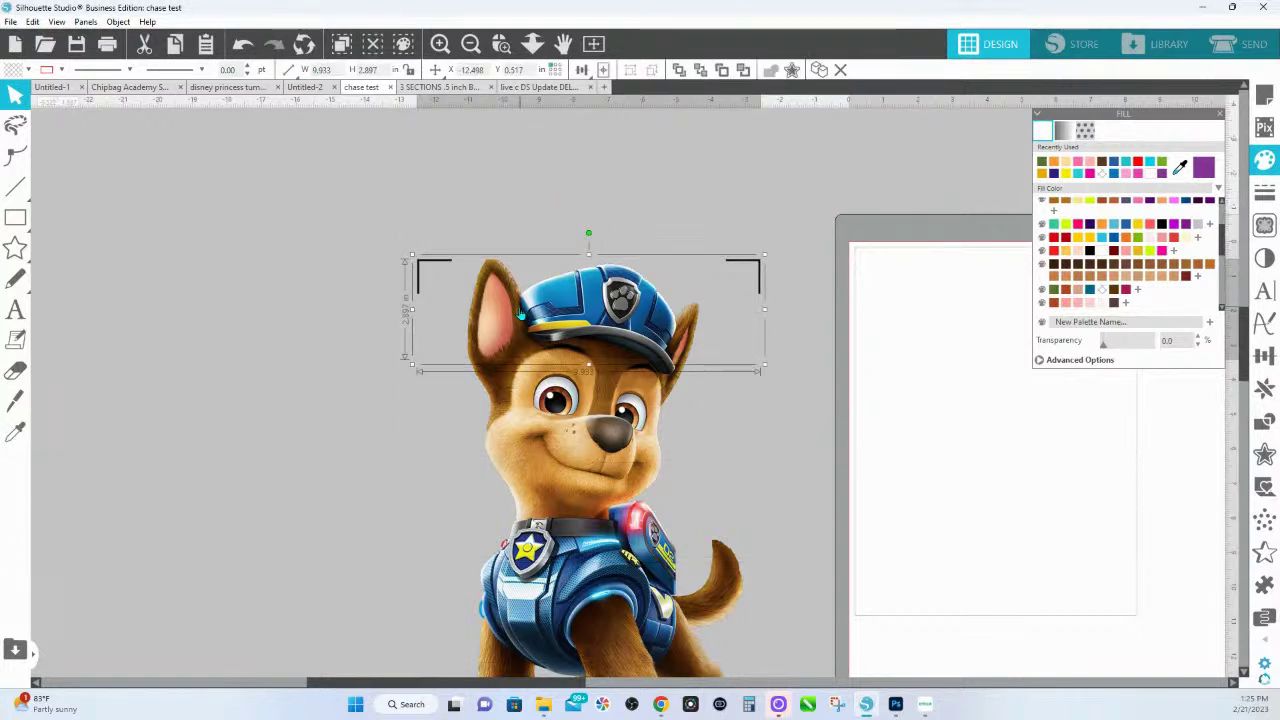
click(537, 494)
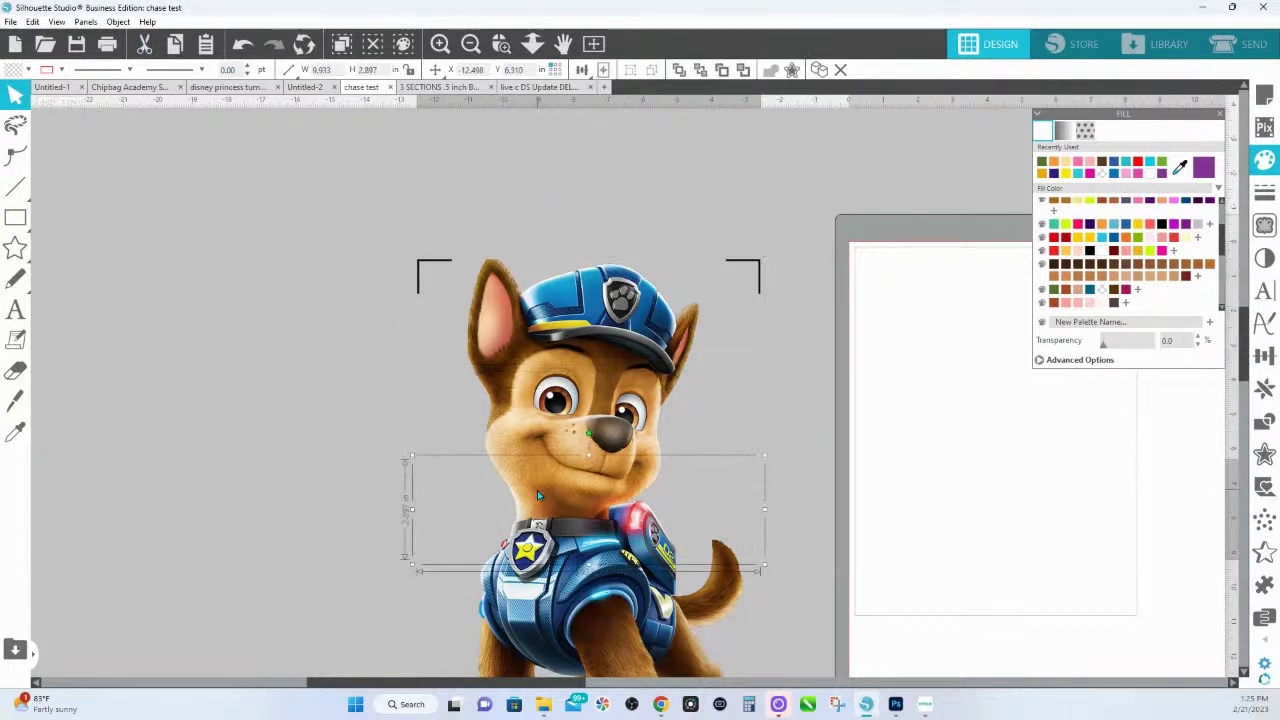
- Open the "live c DS Update DELETE ME AFTER THE LIVE" PDF again in a new document and examine the chip bag artwork up close
click(10, 21)
click(24, 75)
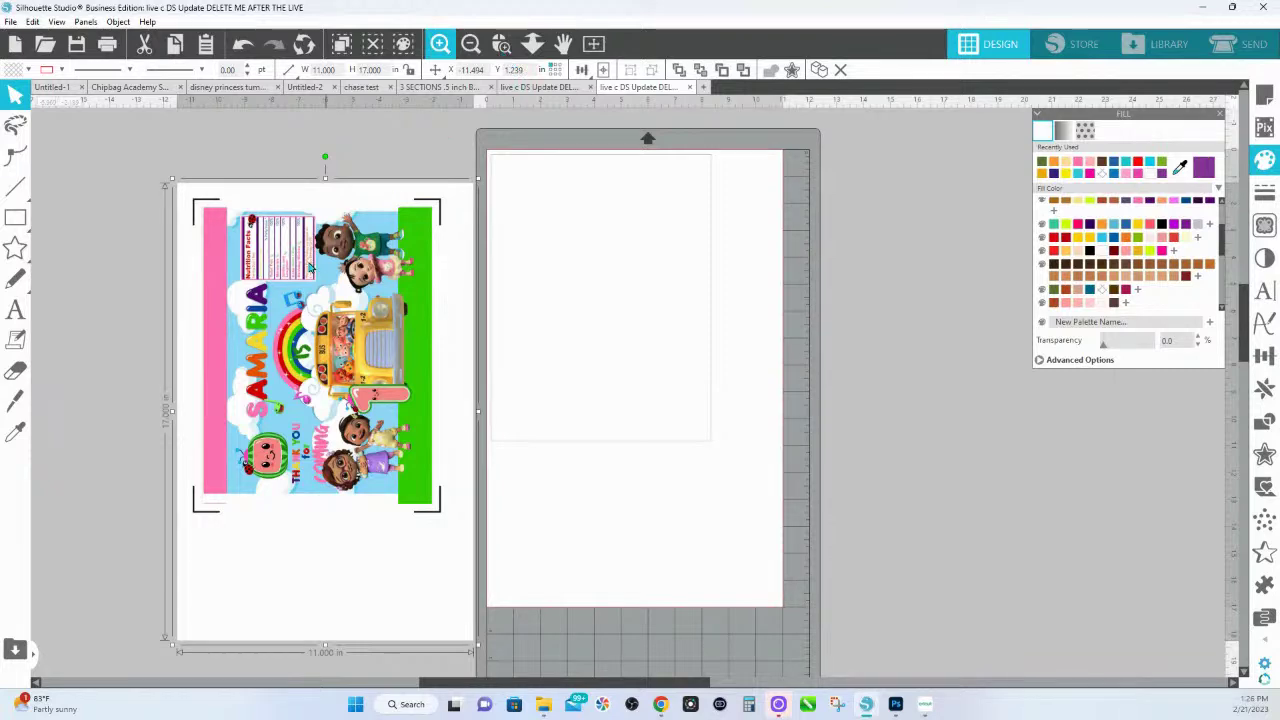
click(310, 268)
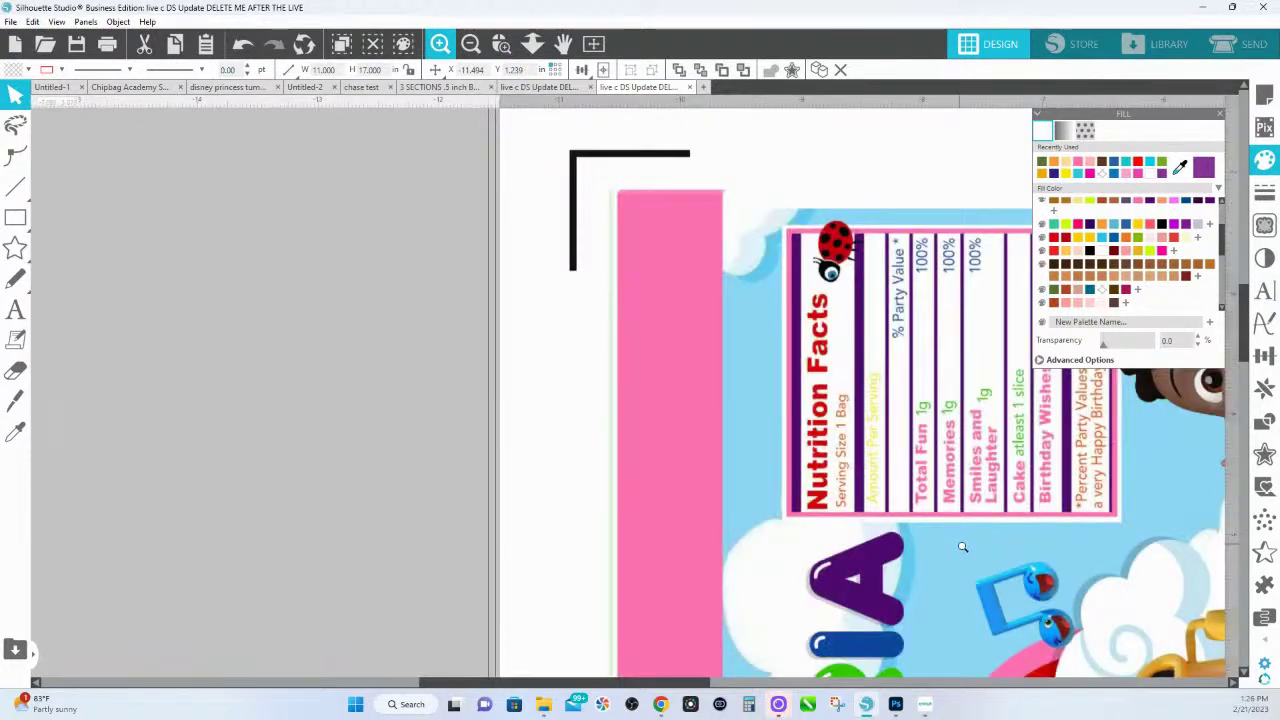
drag(978, 543, 346, 331)
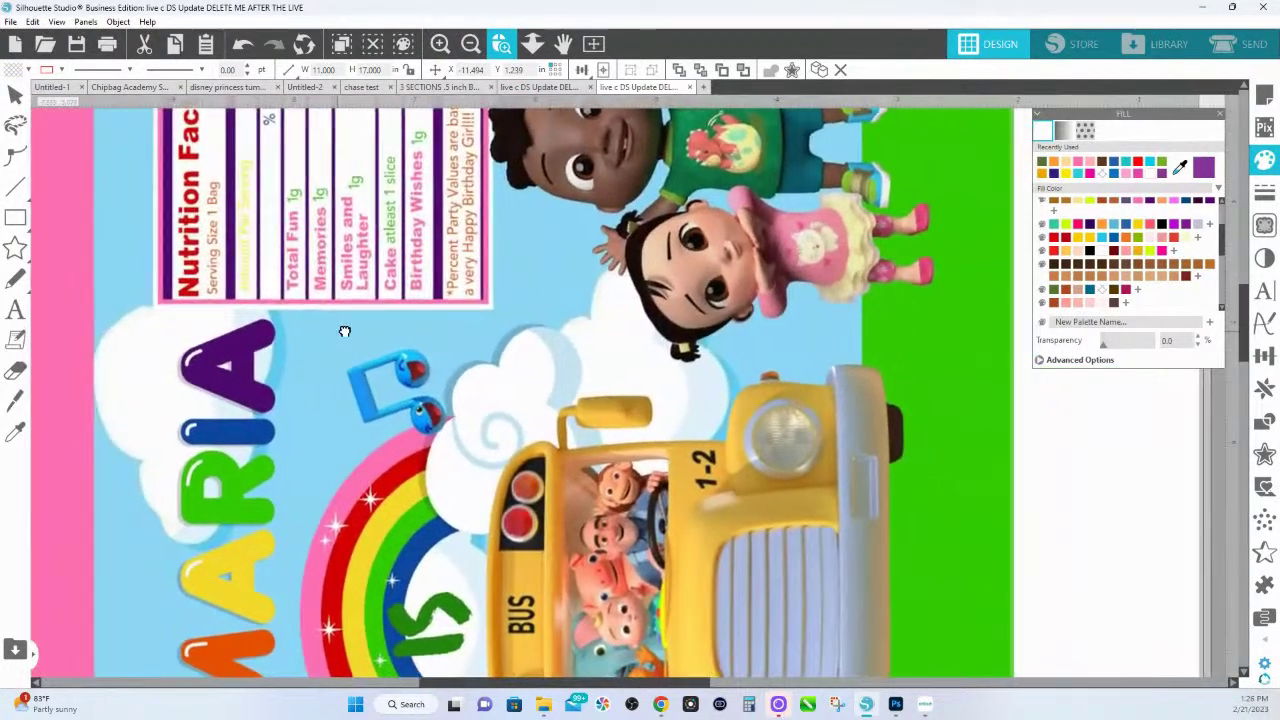
drag(616, 328, 415, 603)
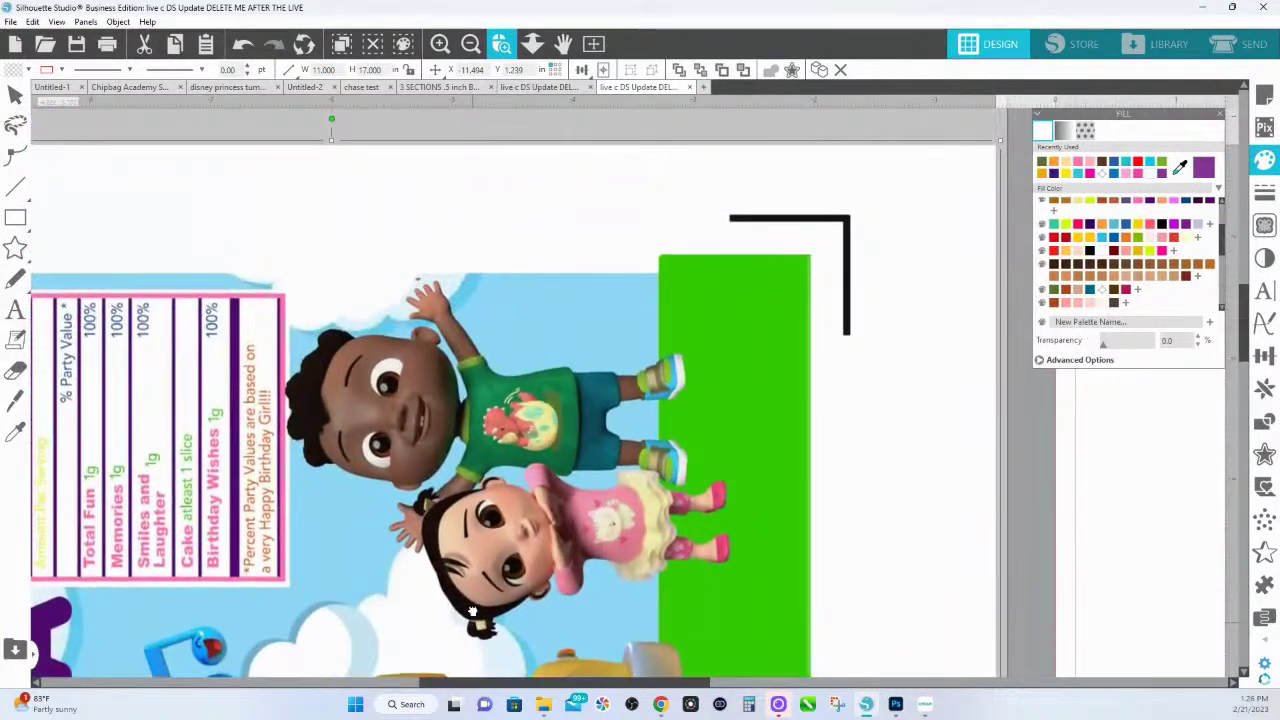
- Examine the characters along the chip bag artwork's green edge and the registration marks around it
drag(507, 492, 475, 130)
drag(428, 580, 535, 196)
drag(487, 522, 421, 356)
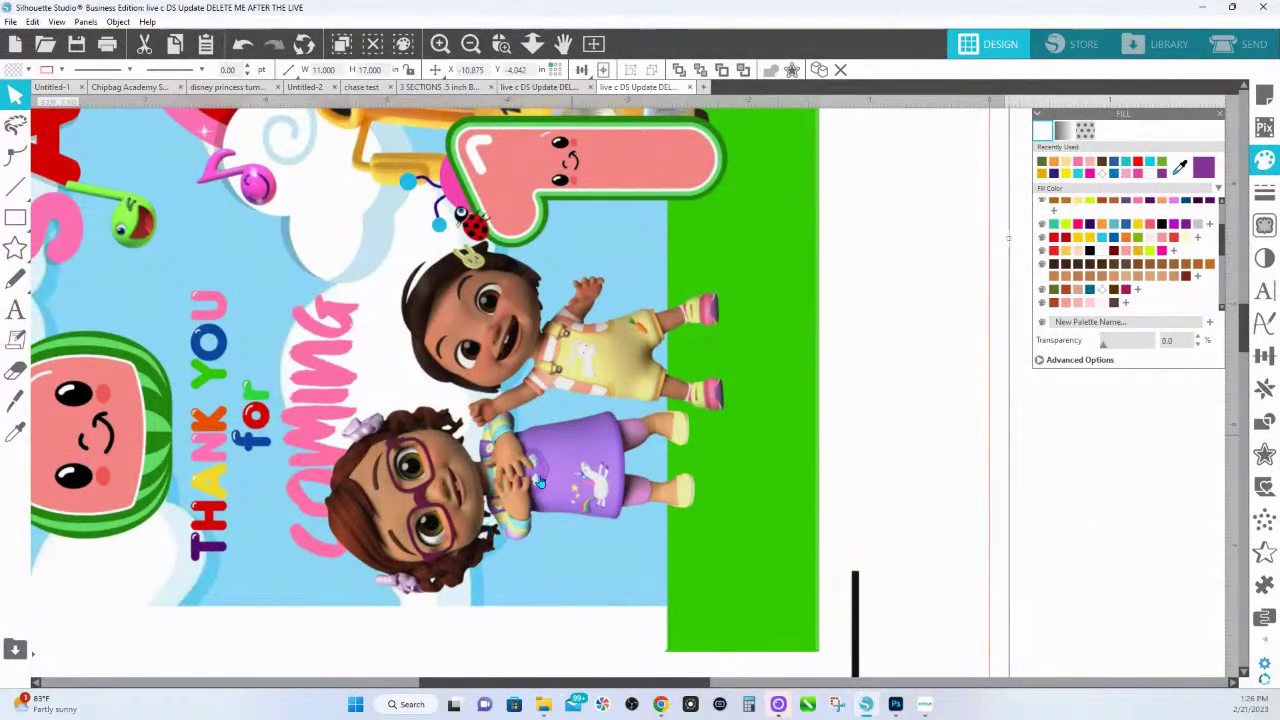
drag(598, 498, 412, 482)
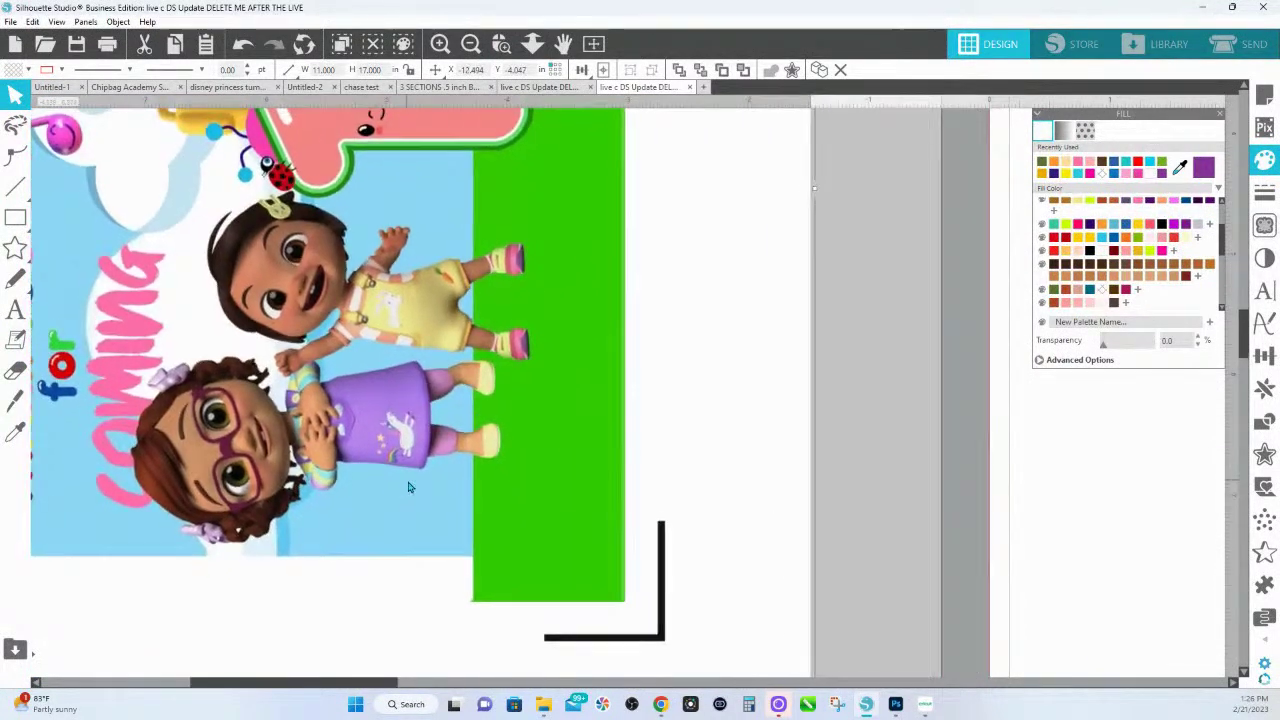
click(532, 43)
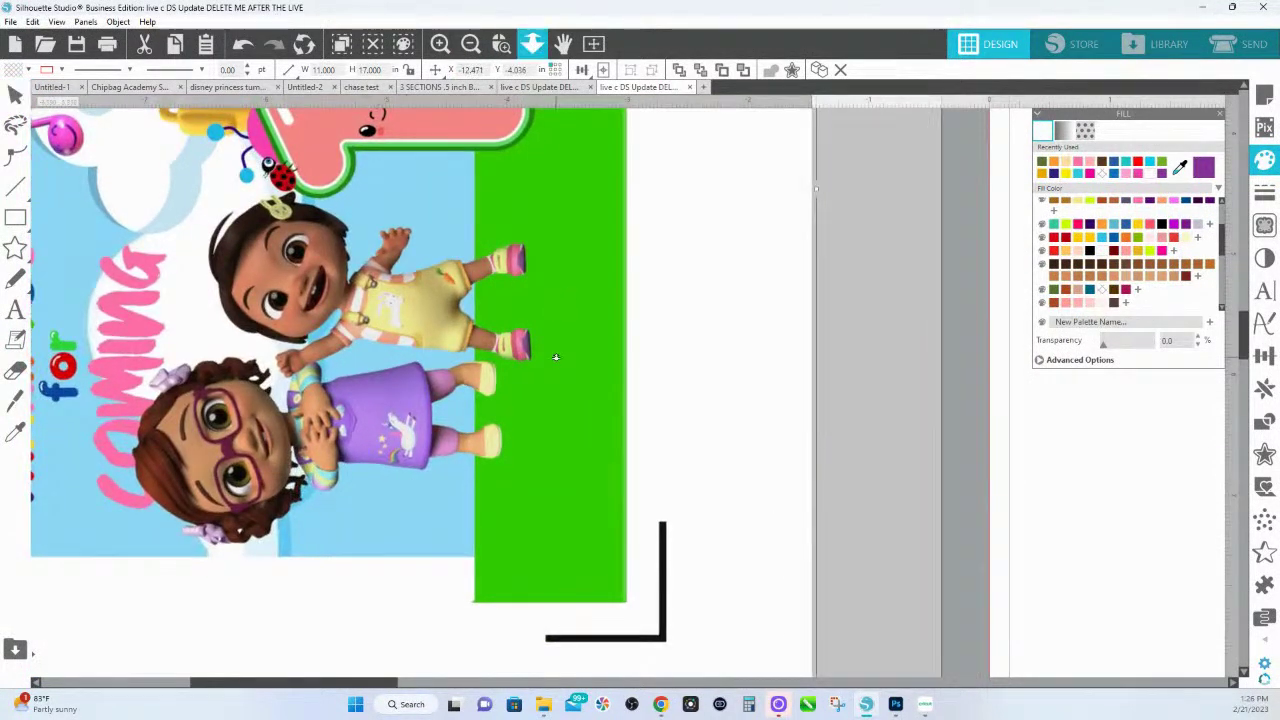
drag(602, 408, 602, 518)
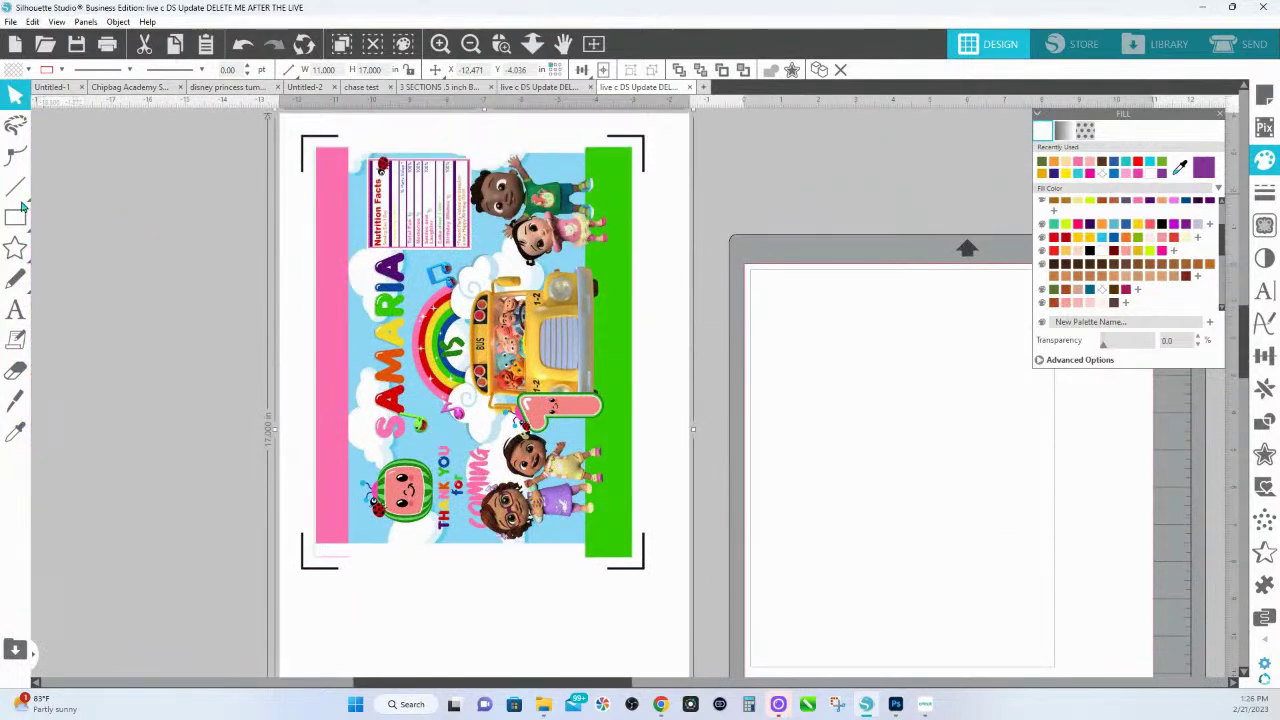
- Draw a rectangle beside the imported page and set its size to 8.5 × 11 in
click(15, 218)
drag(163, 229, 240, 403)
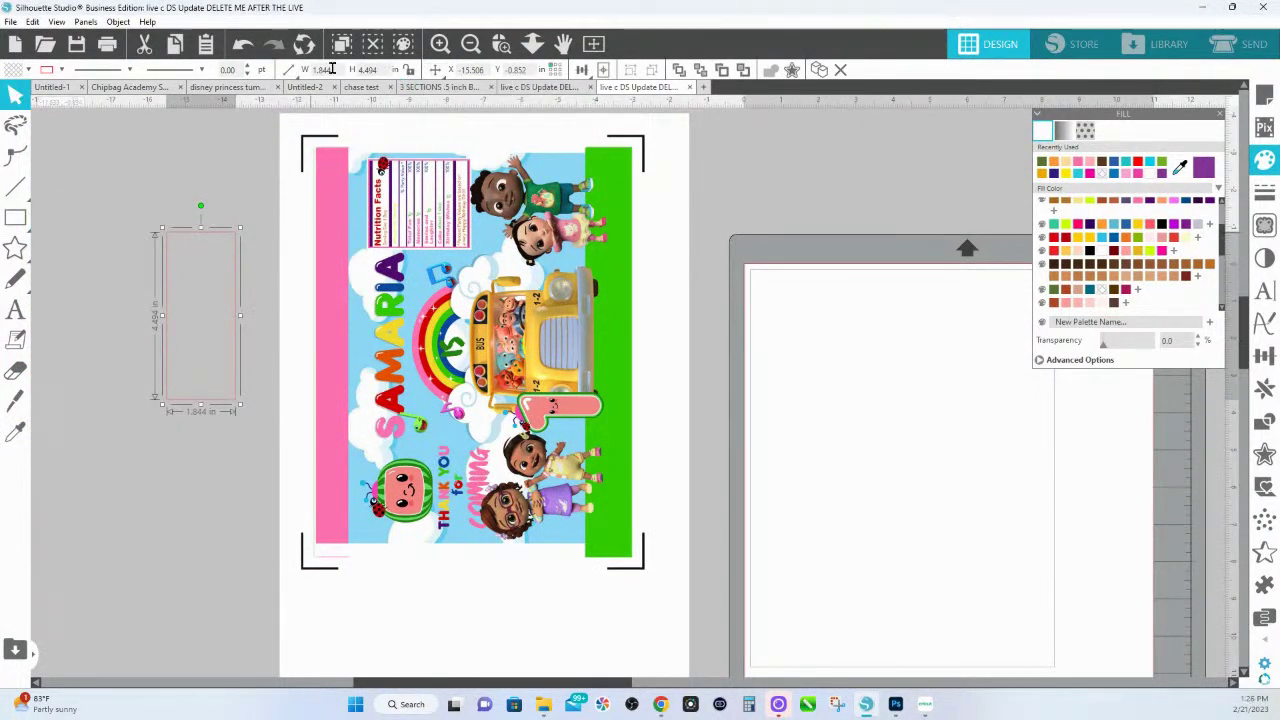
click(293, 71)
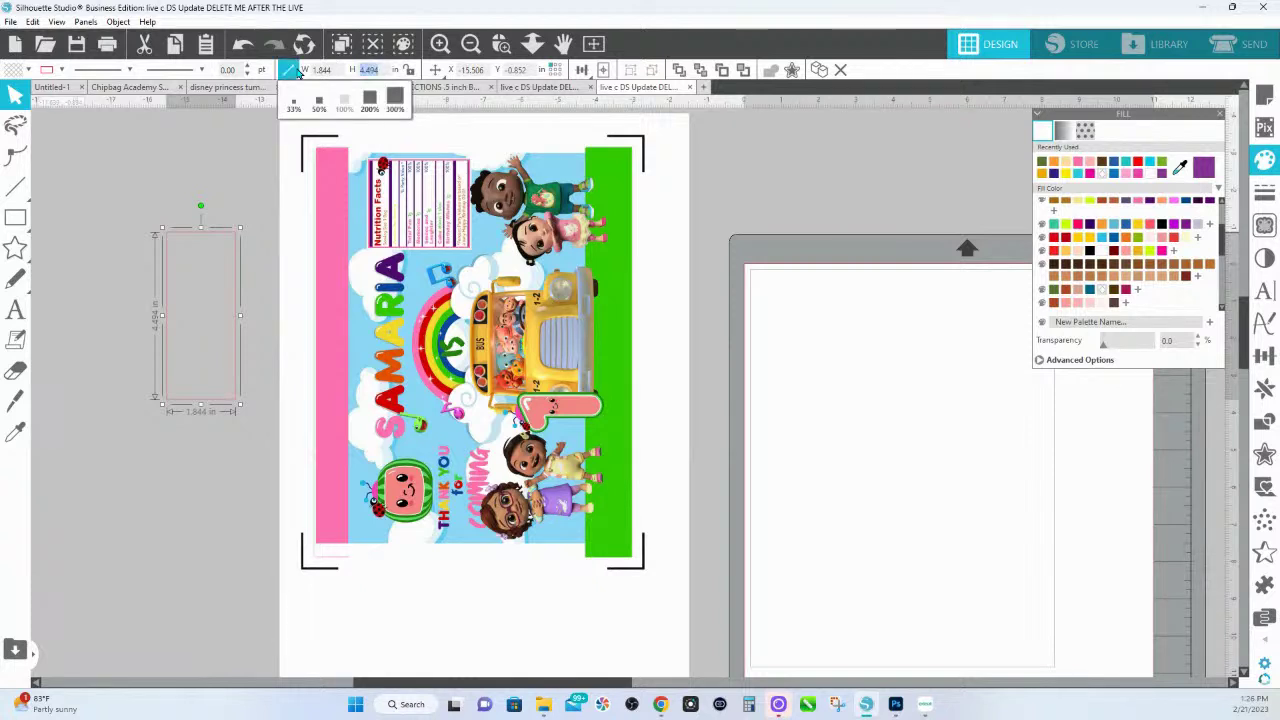
click(286, 68)
text(8.5)
key(Tab)
text(11)
key(Return)
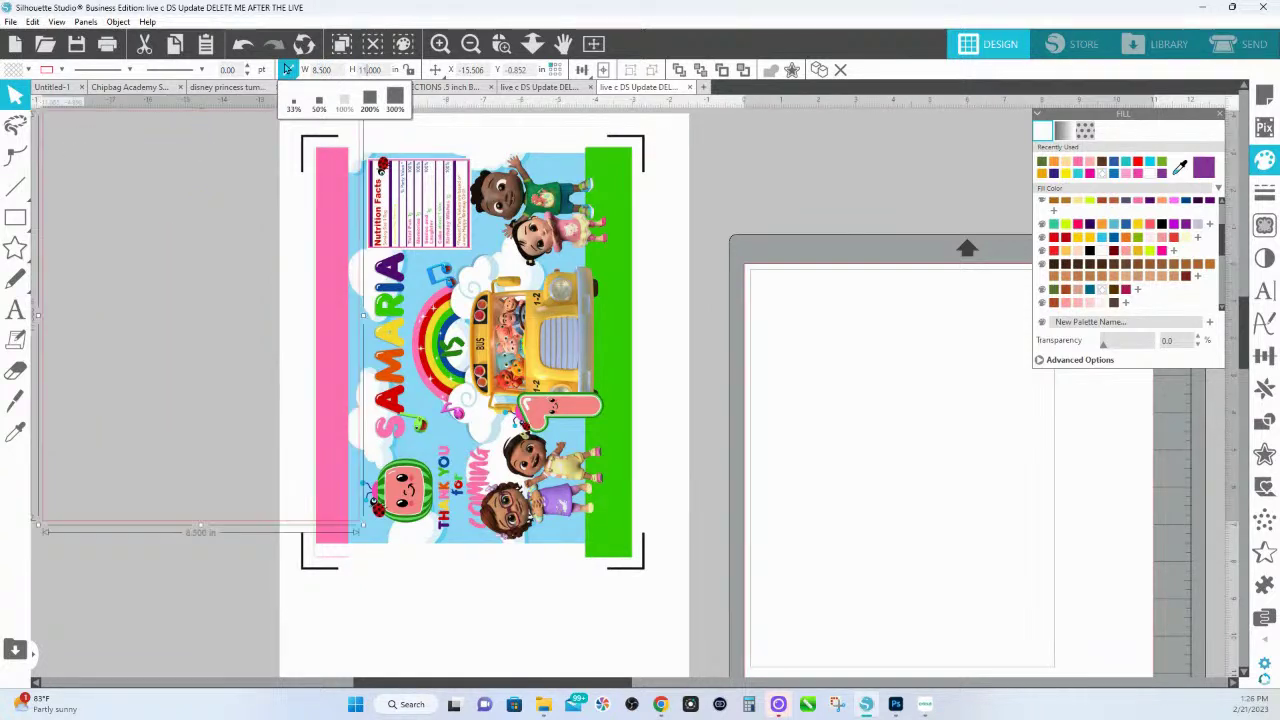
- Position the 8.5 × 11 in rectangle over the chip bag artwork and crop the imported page to it
drag(220, 530, 420, 566)
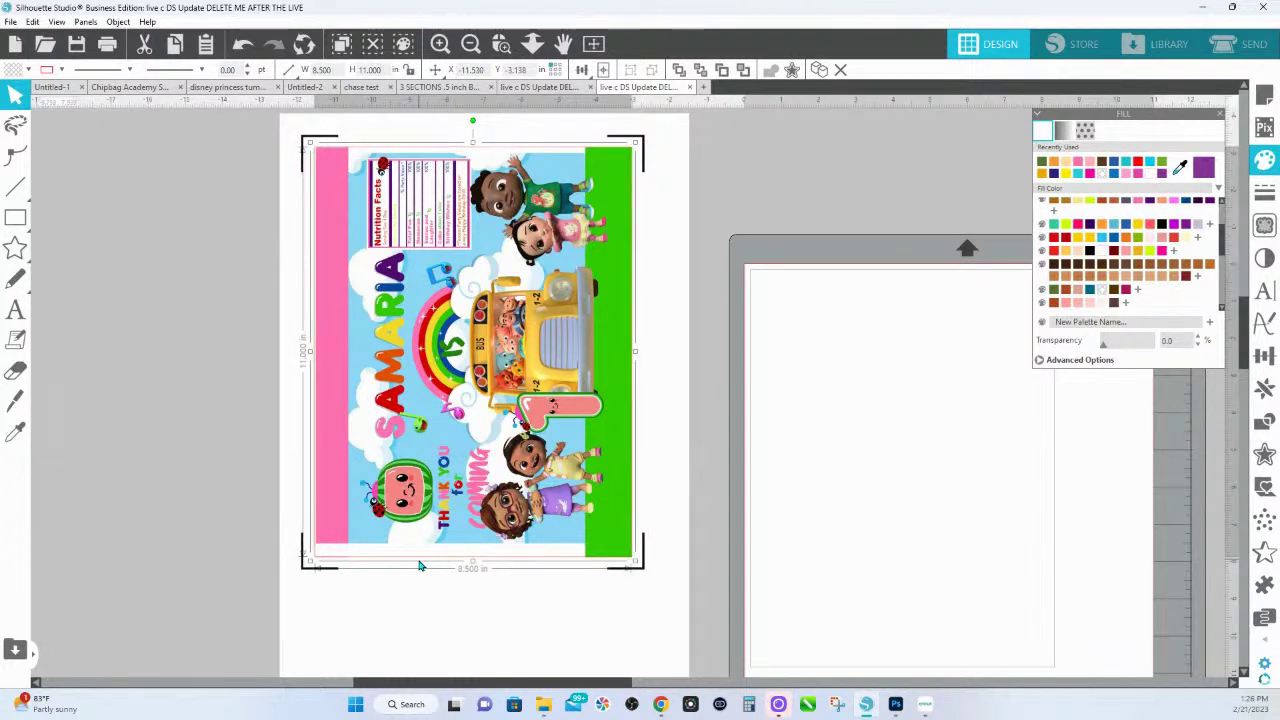
click(811, 200)
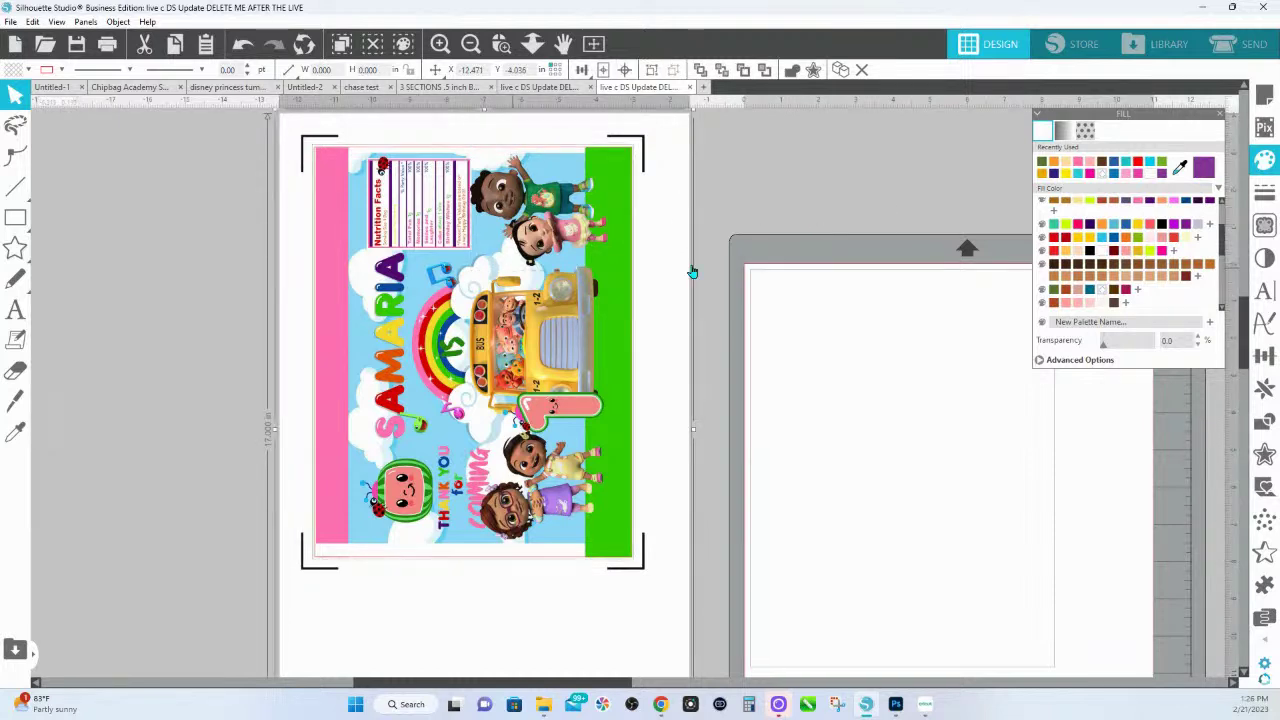
click(1264, 421)
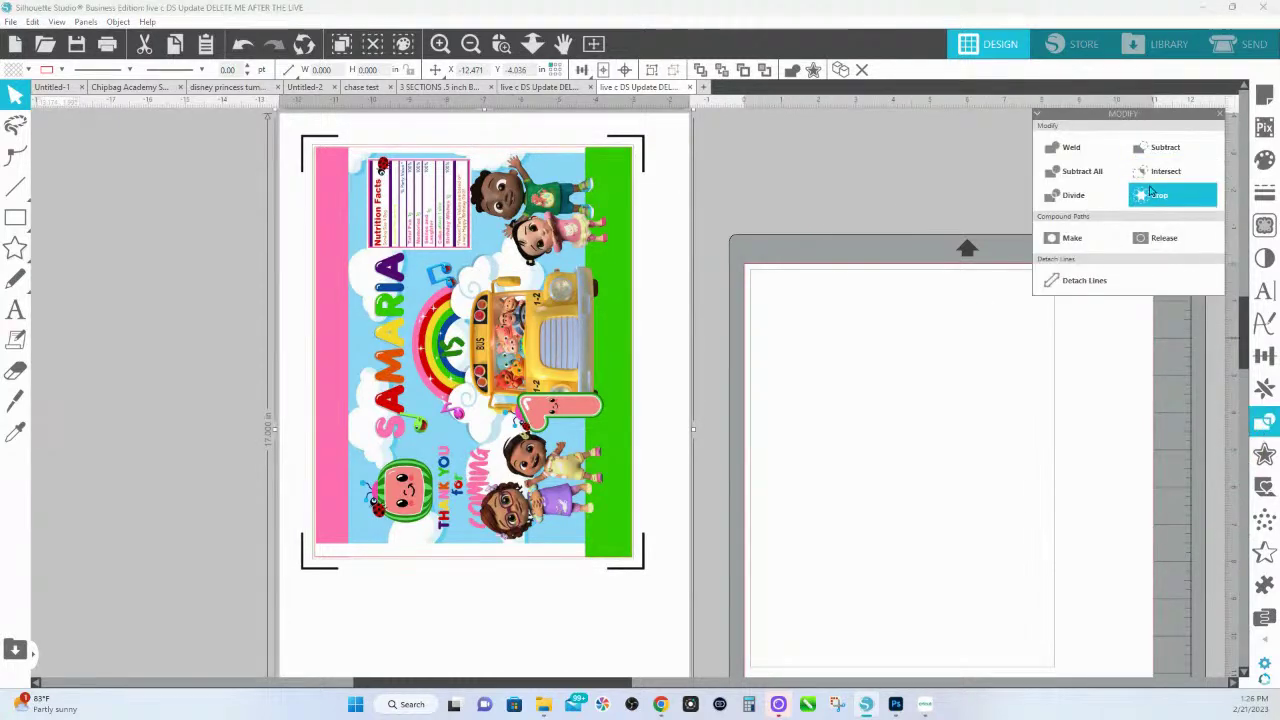
key(ctrl+a)
click(1150, 194)
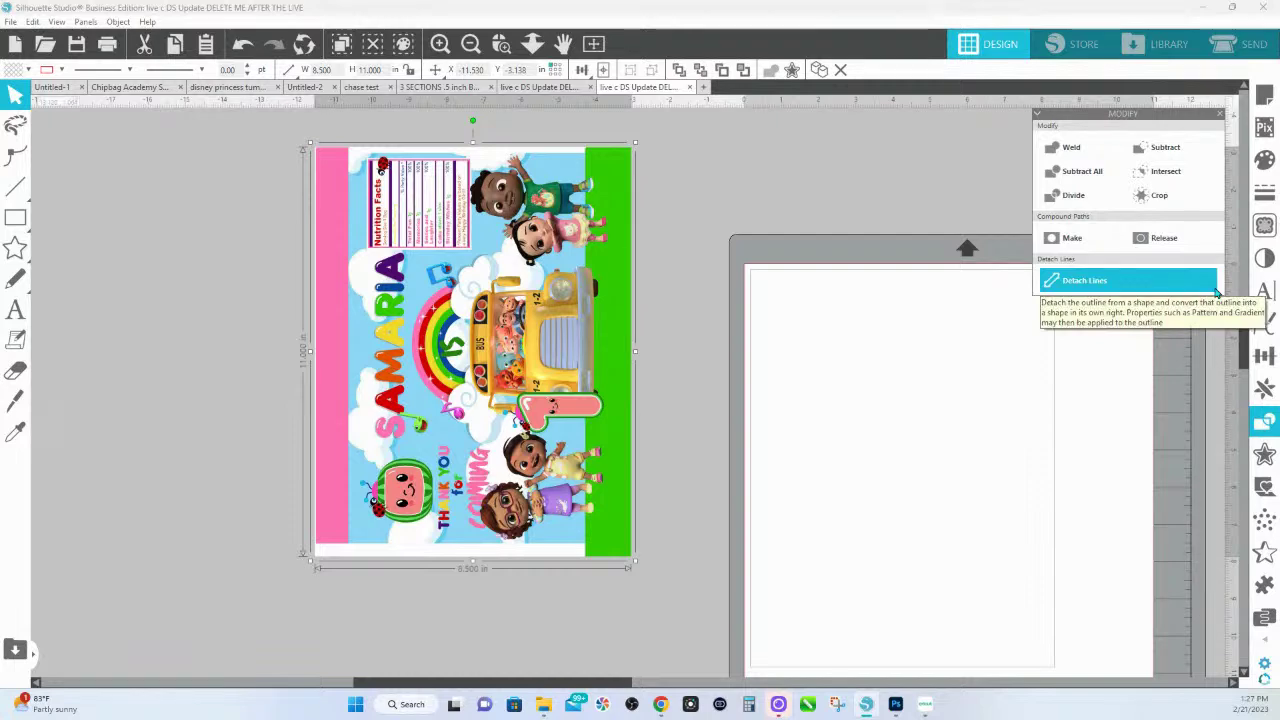
- Set a custom 8.5 × 11 in media size and center the cropped chip bag design on the page
click(603, 69)
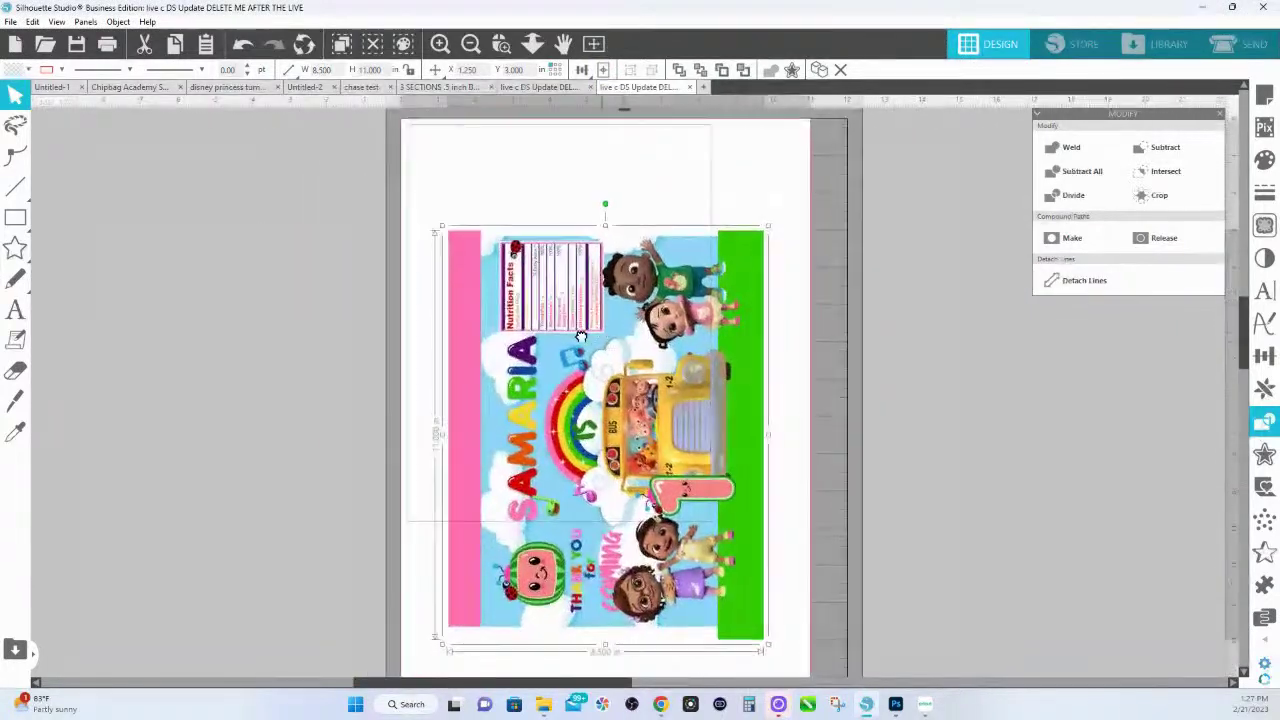
click(1263, 96)
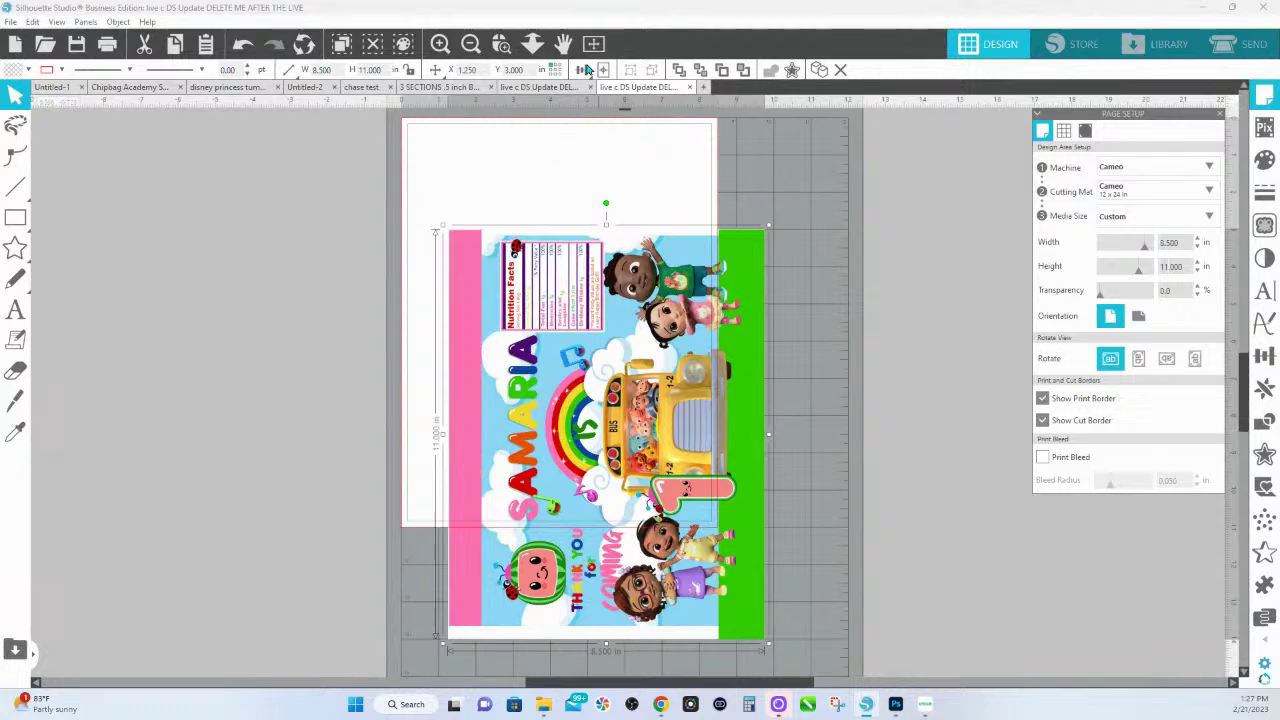
click(602, 71)
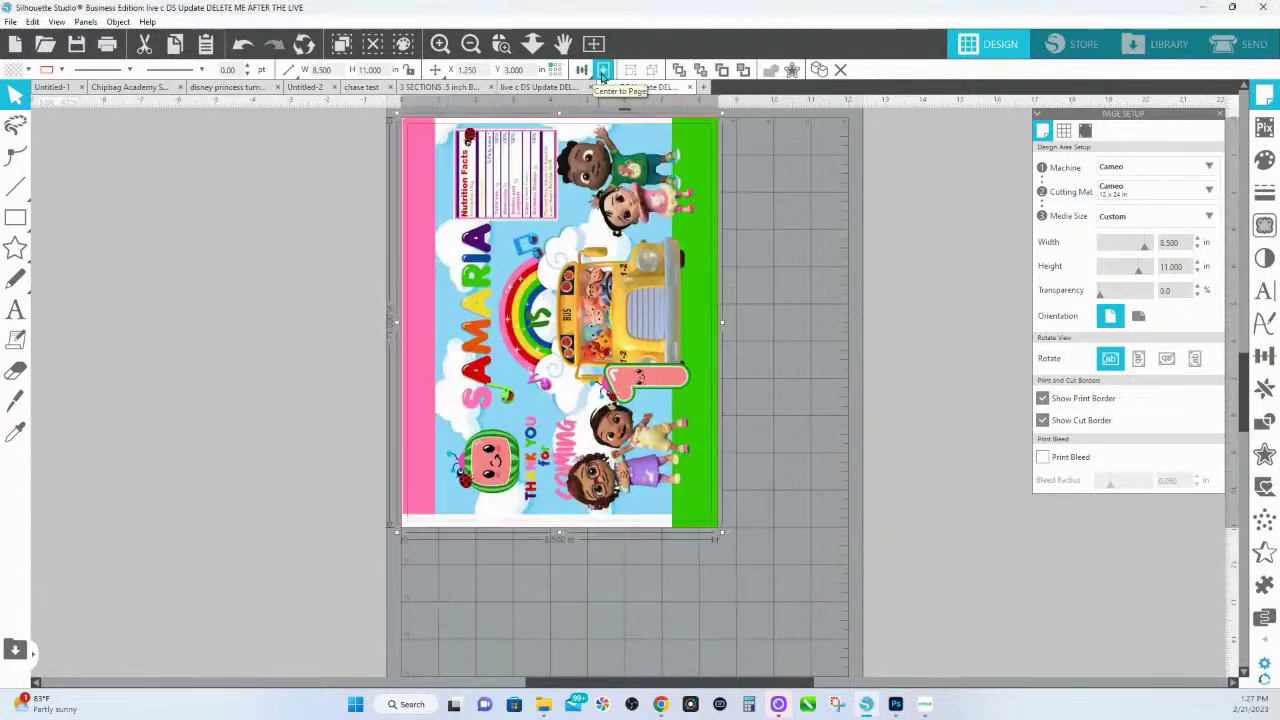
click(822, 424)
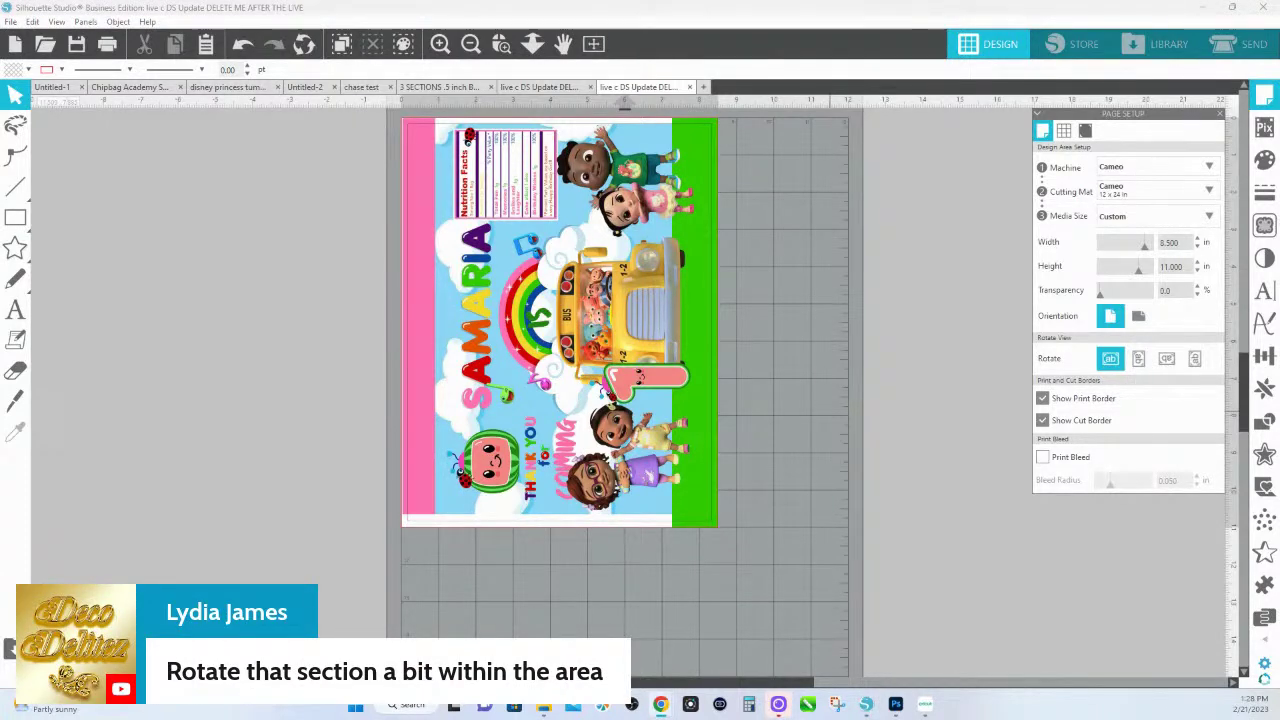
- Switch to Cricut Design Space, cancel the pending cut, and return from mat preparation to the canvas
click(927, 705)
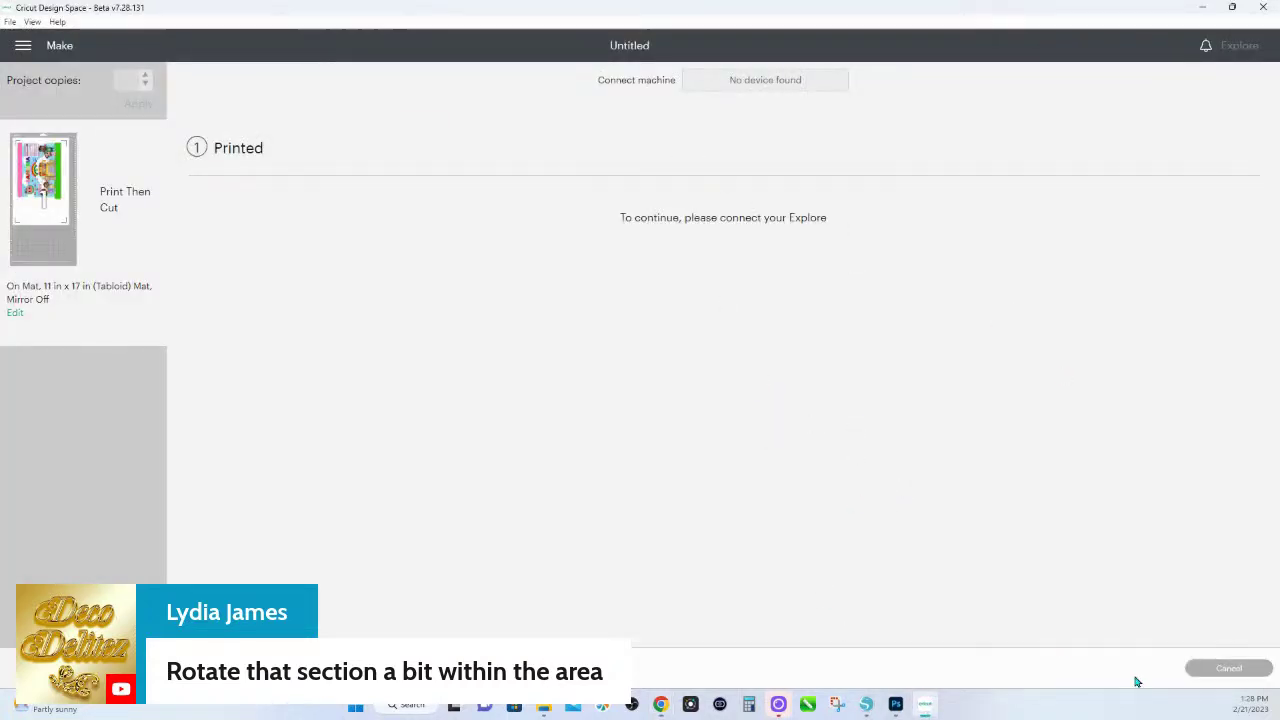
click(1216, 675)
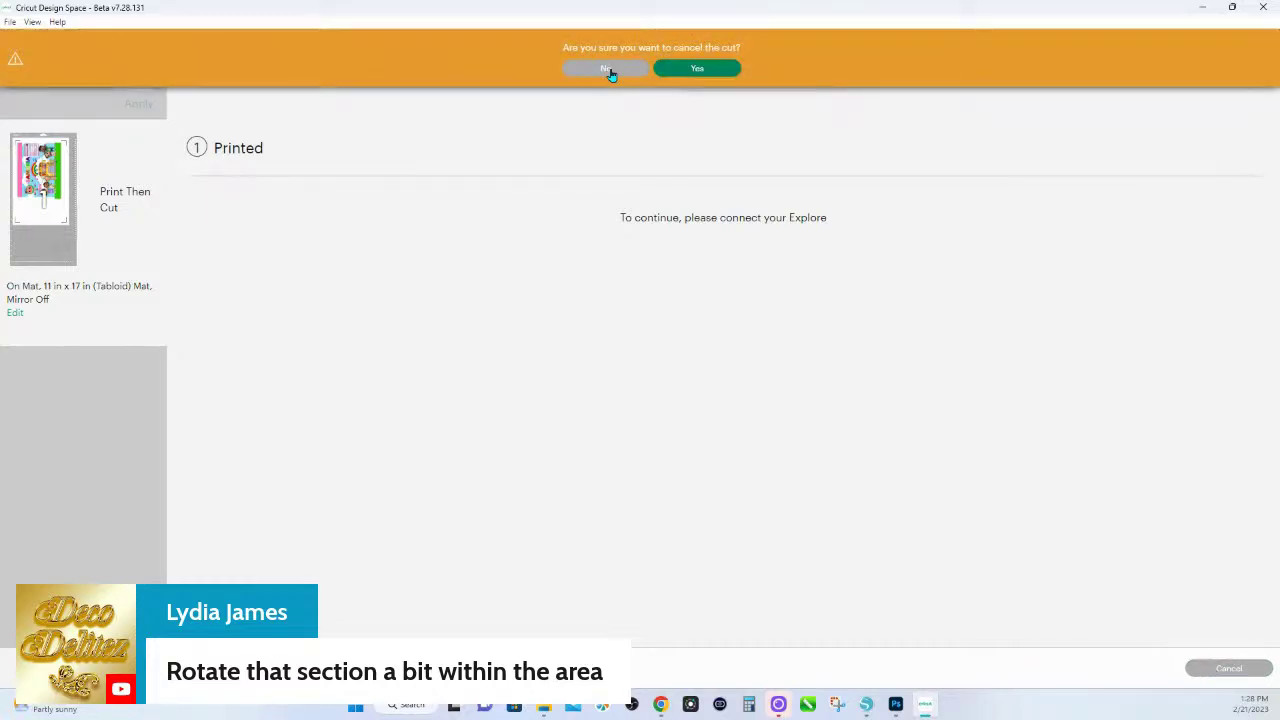
click(697, 68)
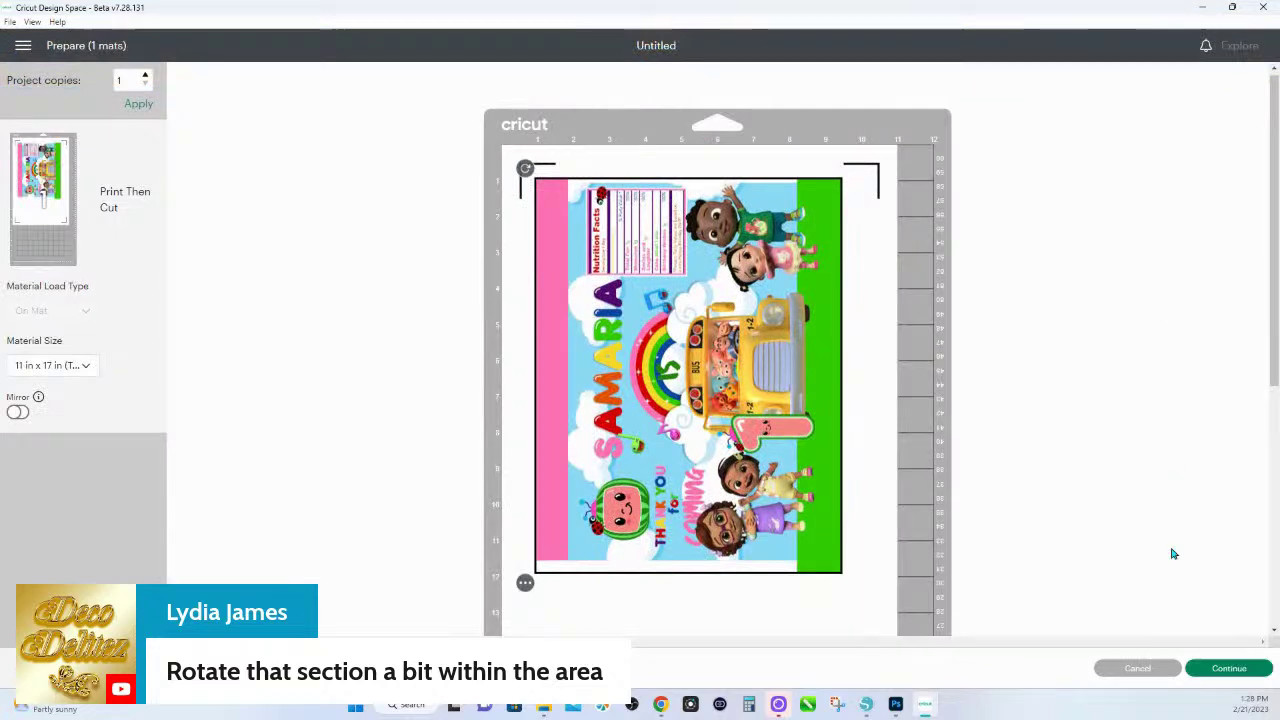
click(1142, 669)
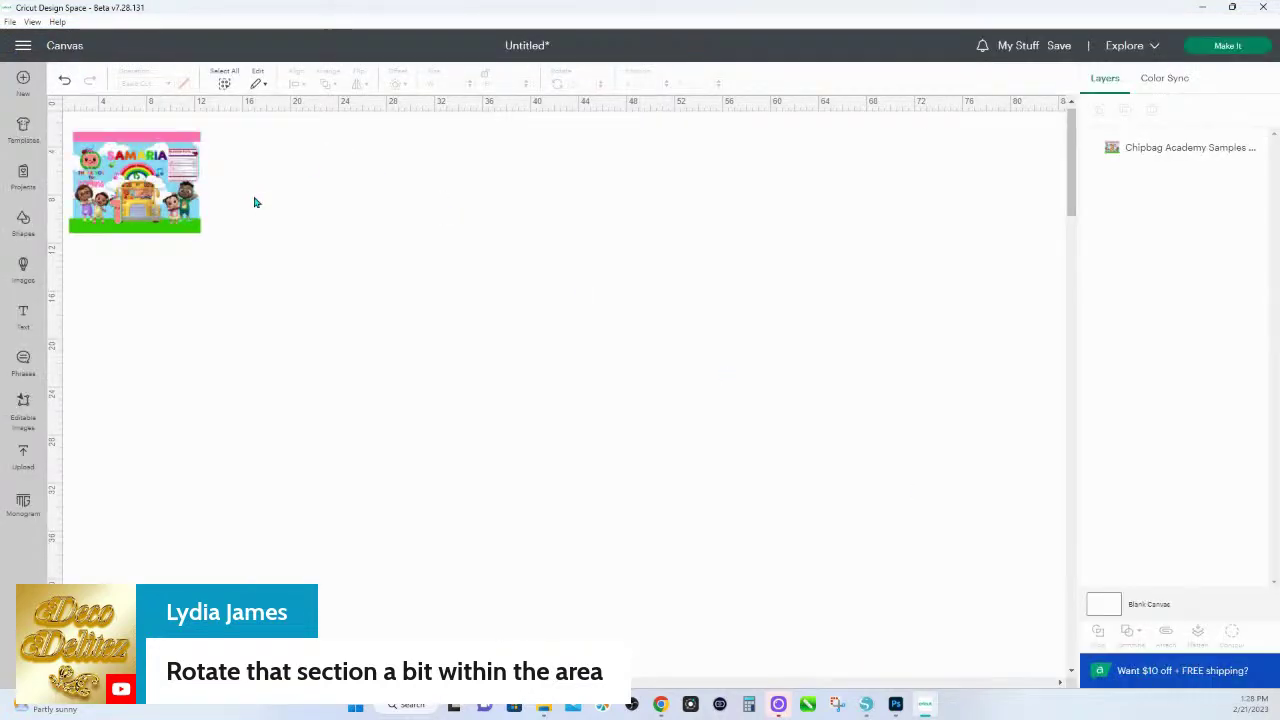
- Add the recently uploaded Chase dog image in the blue uniform to the canvas with the chip bag design
click(165, 196)
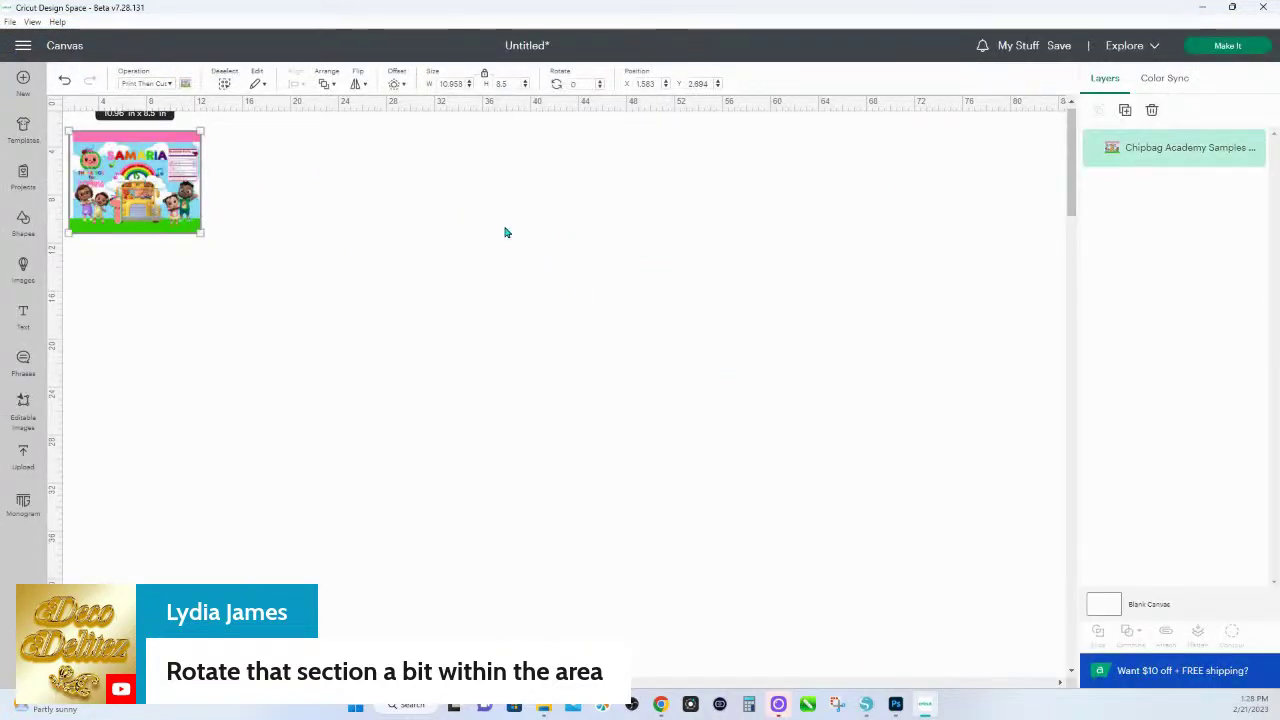
click(21, 458)
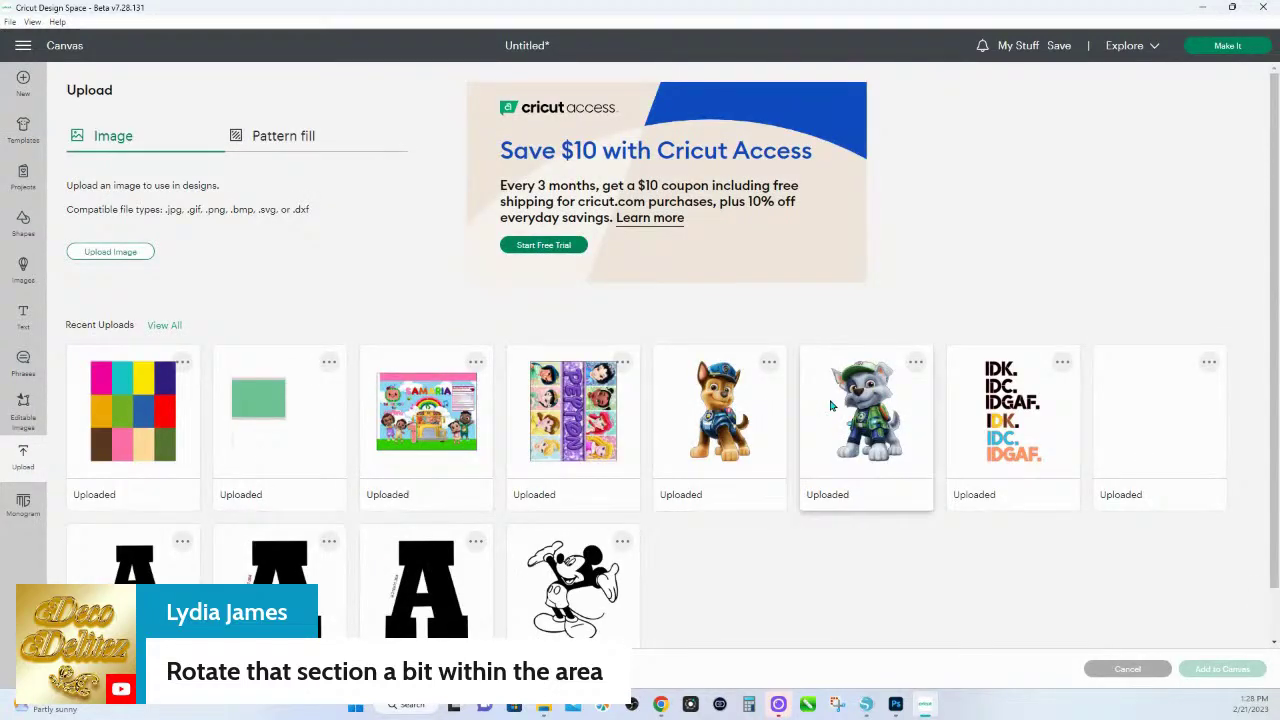
click(722, 410)
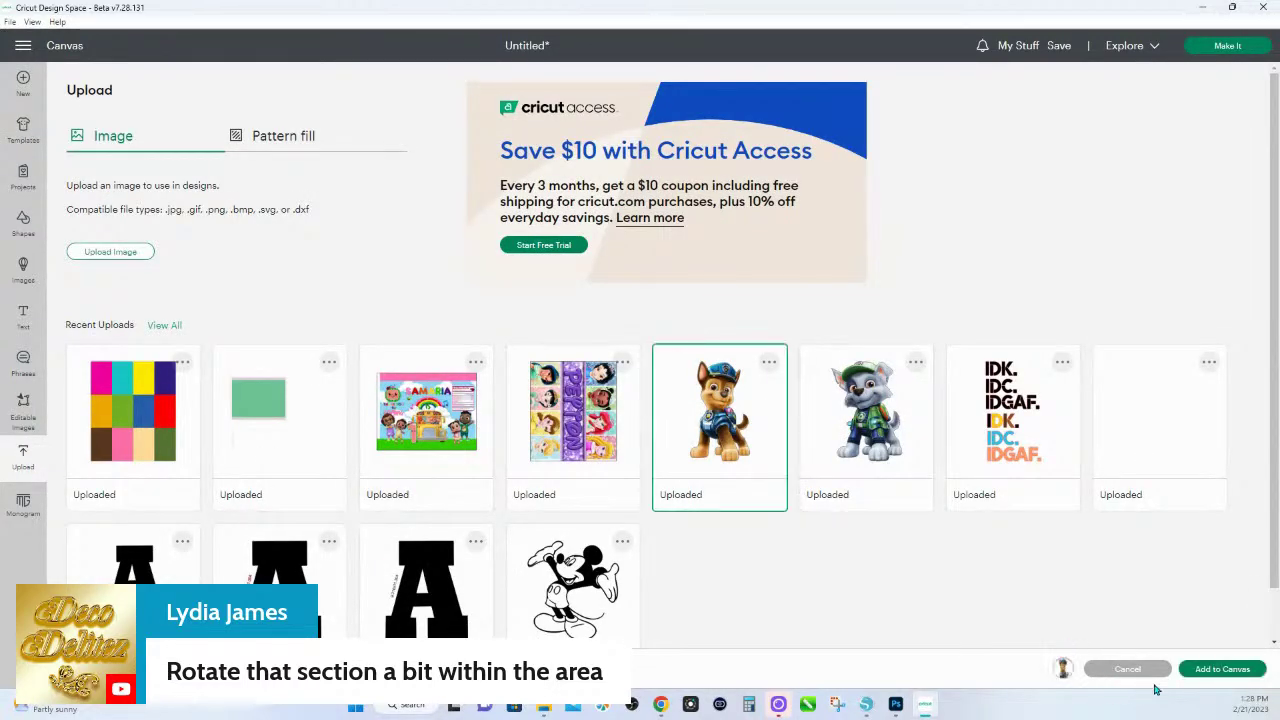
click(1235, 672)
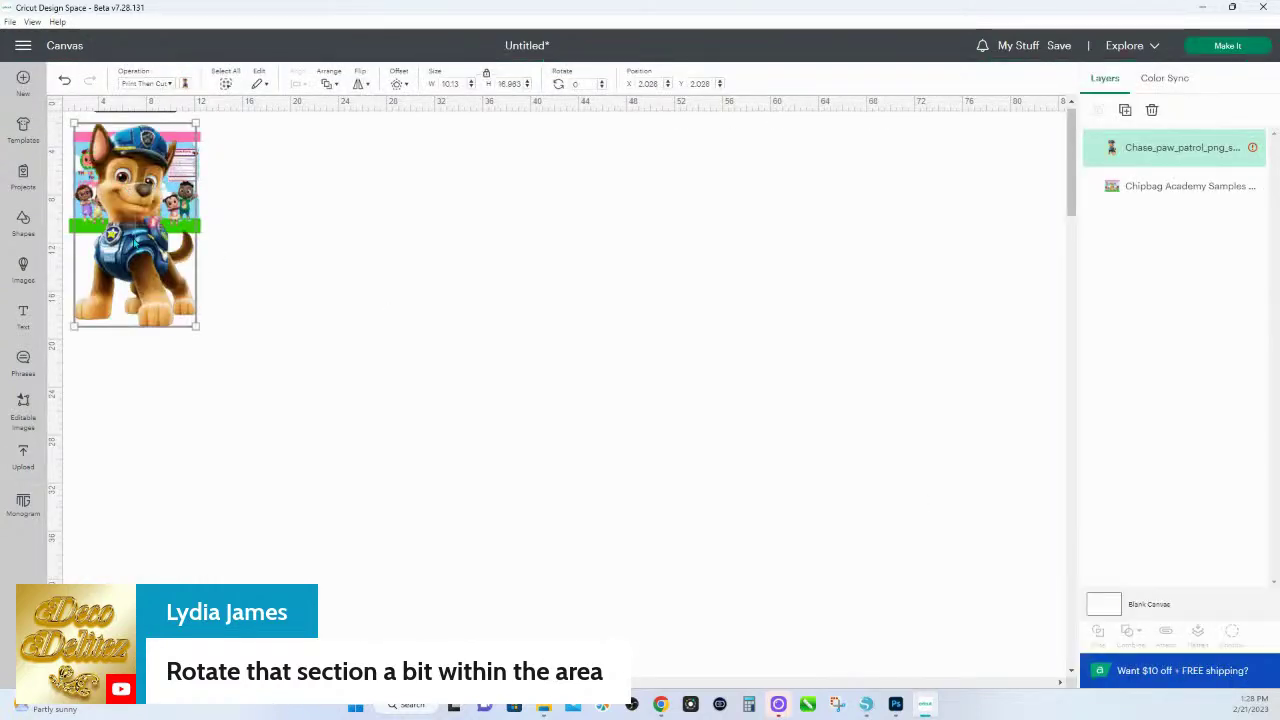
- Move the dog image and the chip bag design apart on the canvas, leaving the dog image selected
drag(135, 225, 232, 285)
drag(135, 180, 725, 263)
click(262, 268)
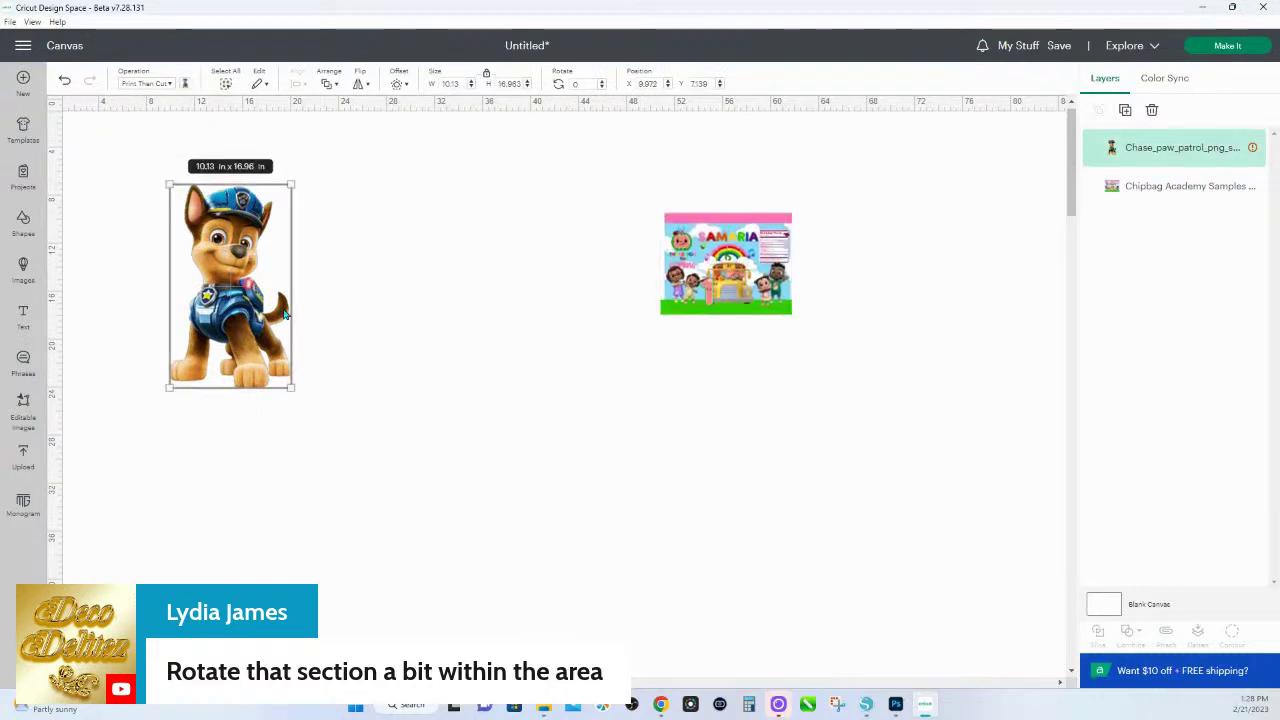
- Enlarge the dog image to about 11.46 × 19.2 in, and auto-resize it to fit 11 × 17 in Tabloid paper
drag(288, 385, 309, 413)
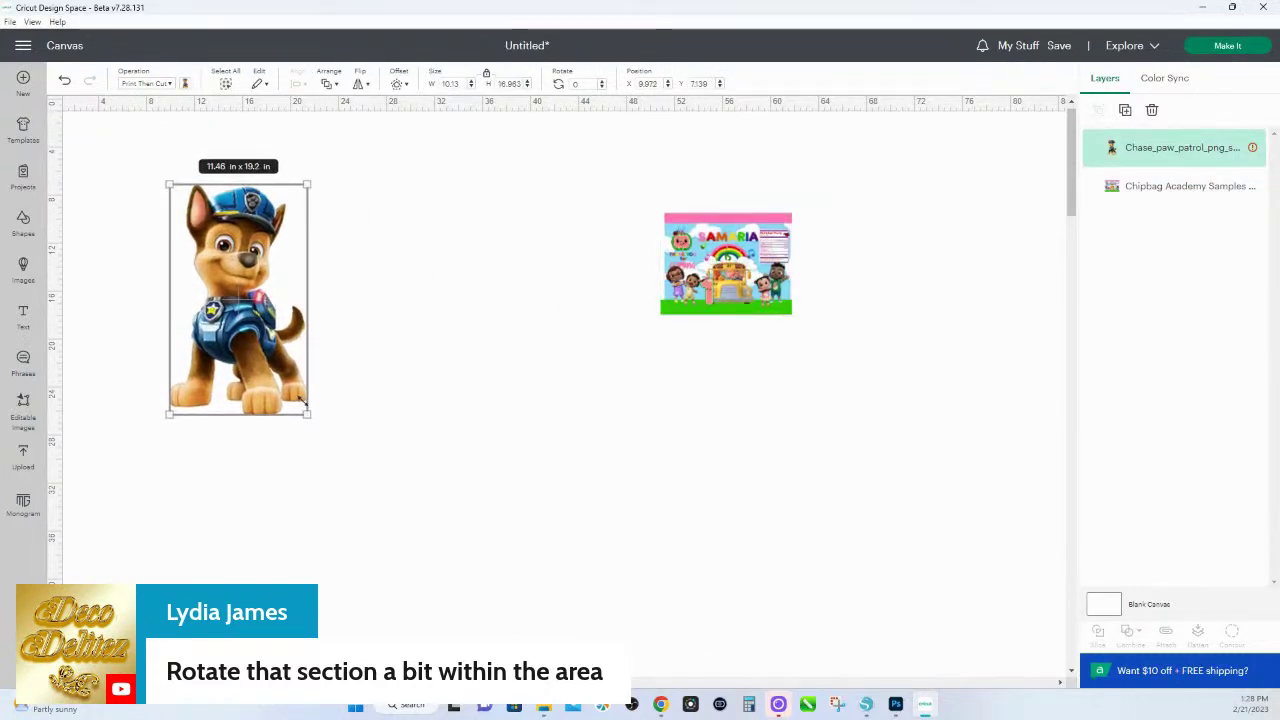
mouse_move(1239, 152)
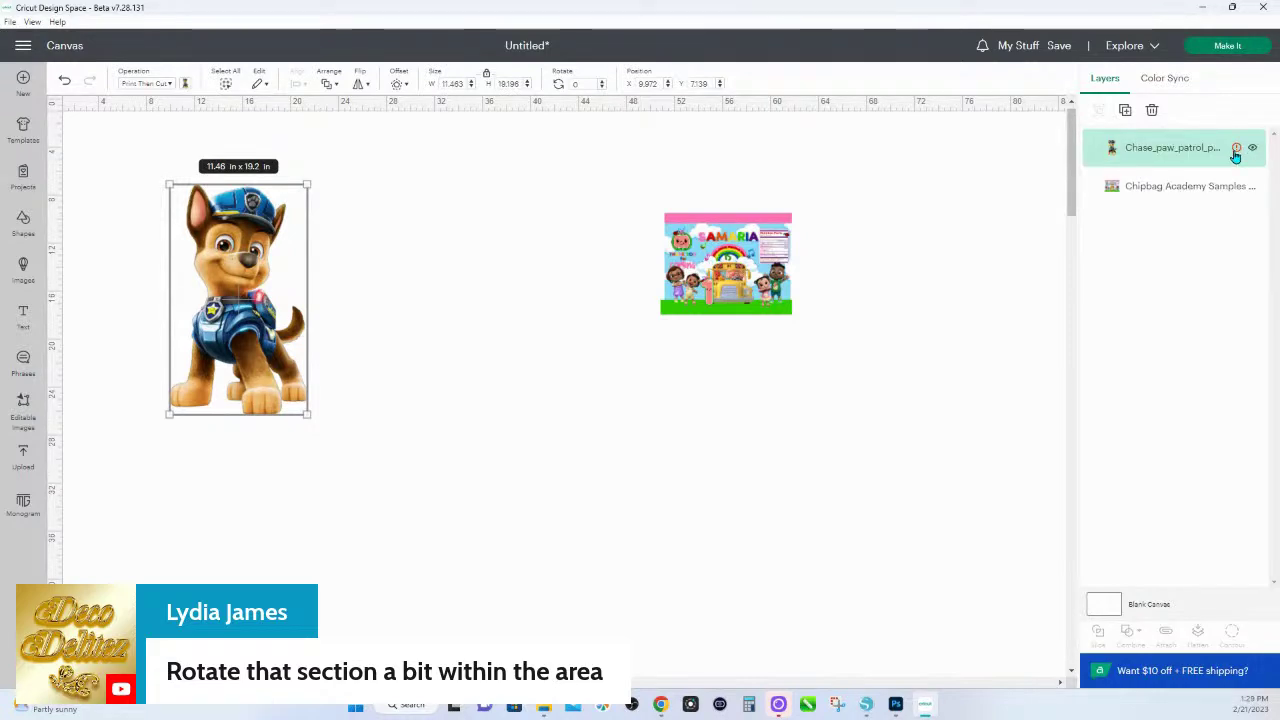
click(1238, 150)
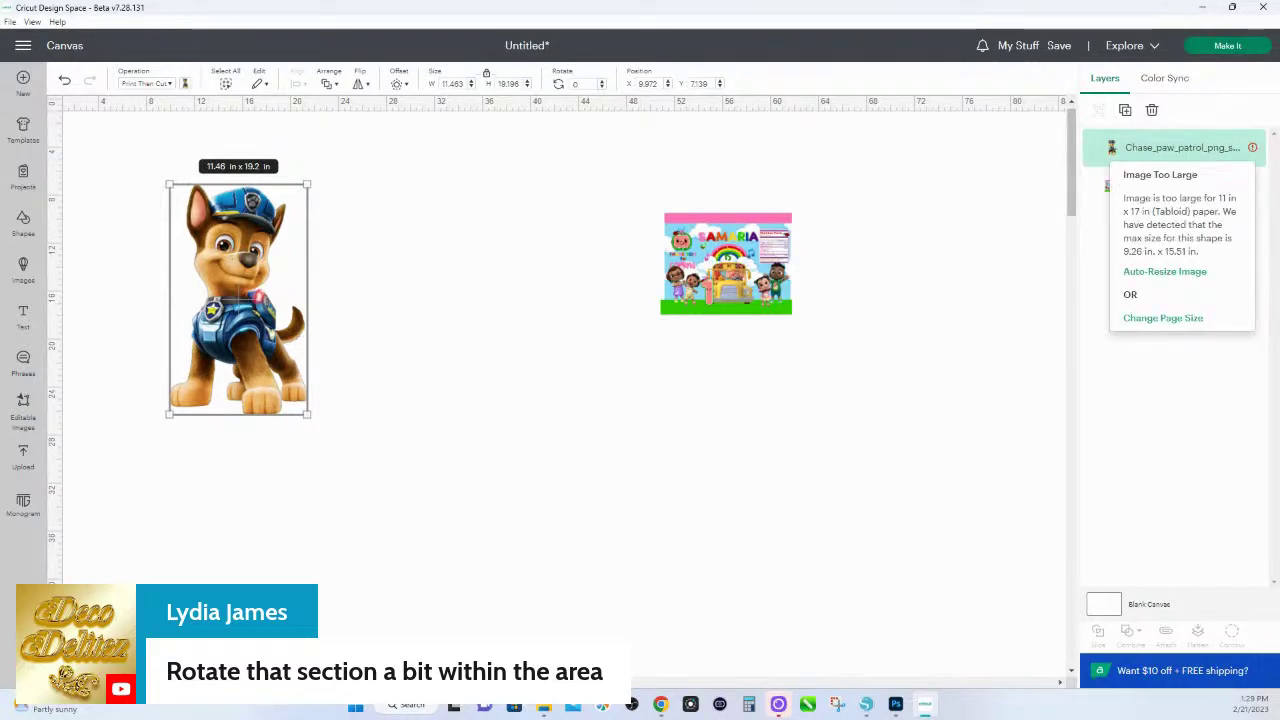
click(1181, 279)
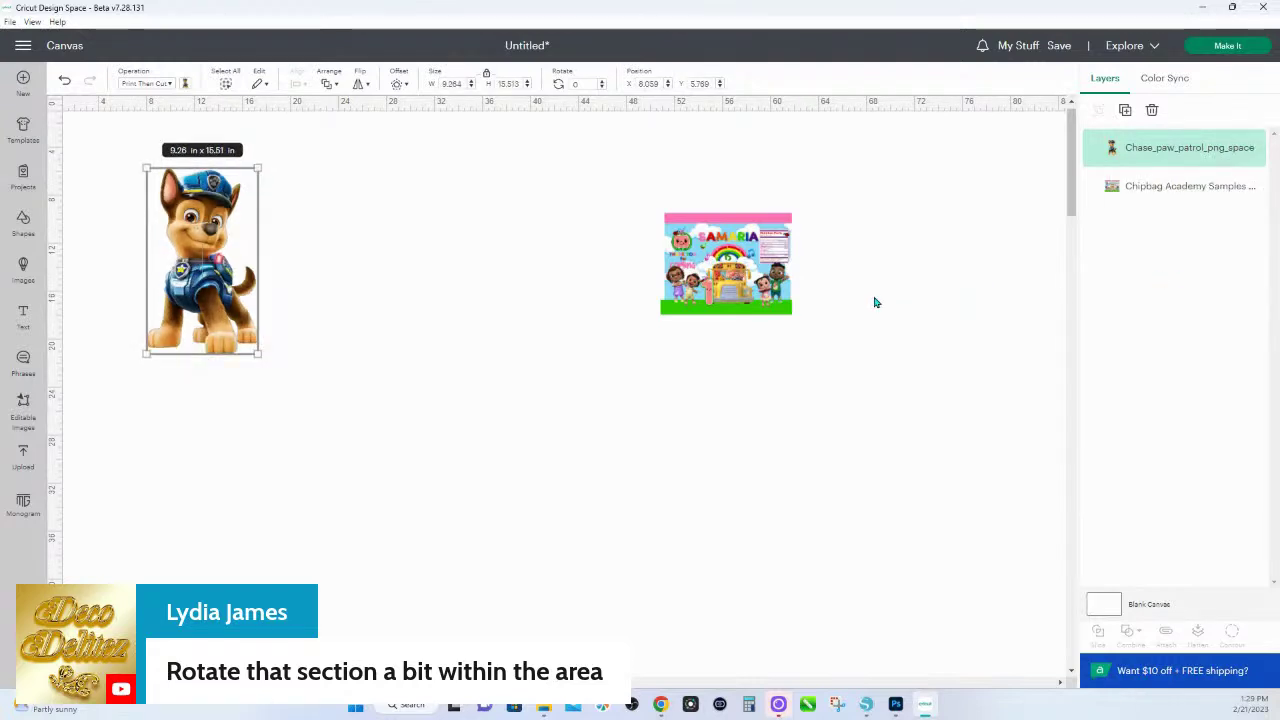
- Hide the chip bag design's layer and rotate the dog image about 3.11° clockwise
click(750, 291)
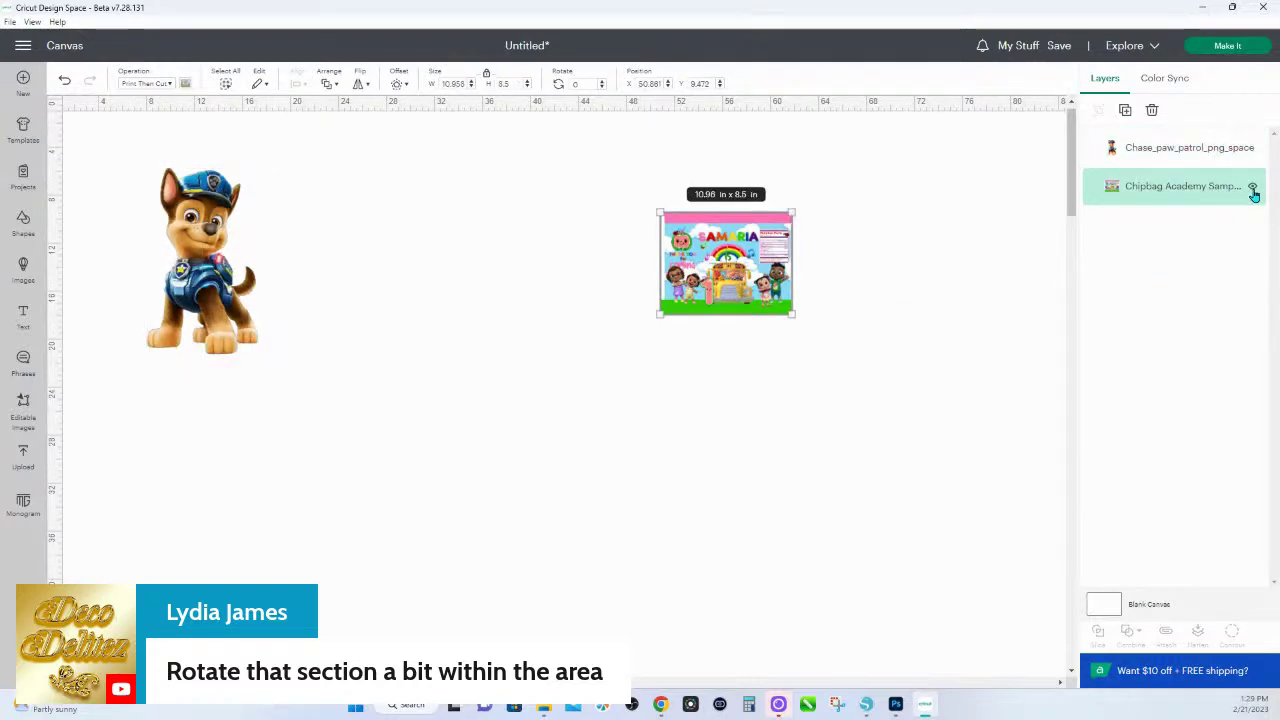
click(1252, 187)
click(210, 230)
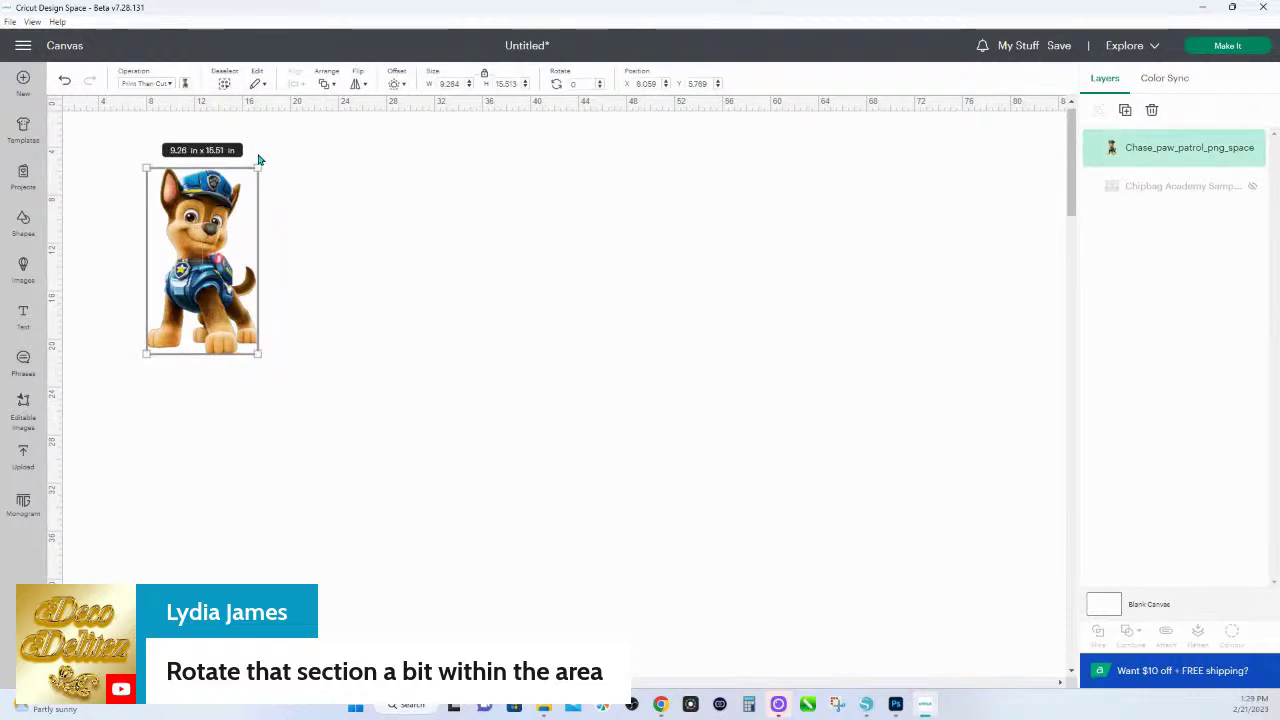
drag(266, 164, 269, 169)
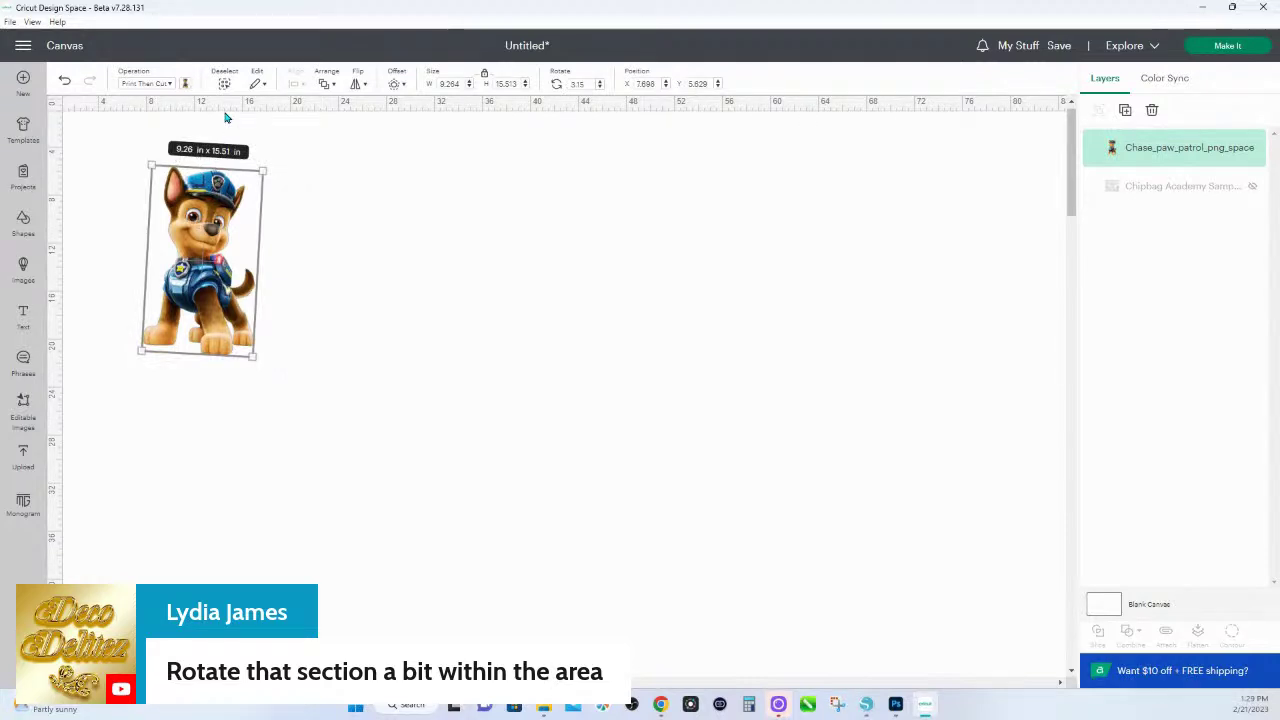
key(ctrl+z)
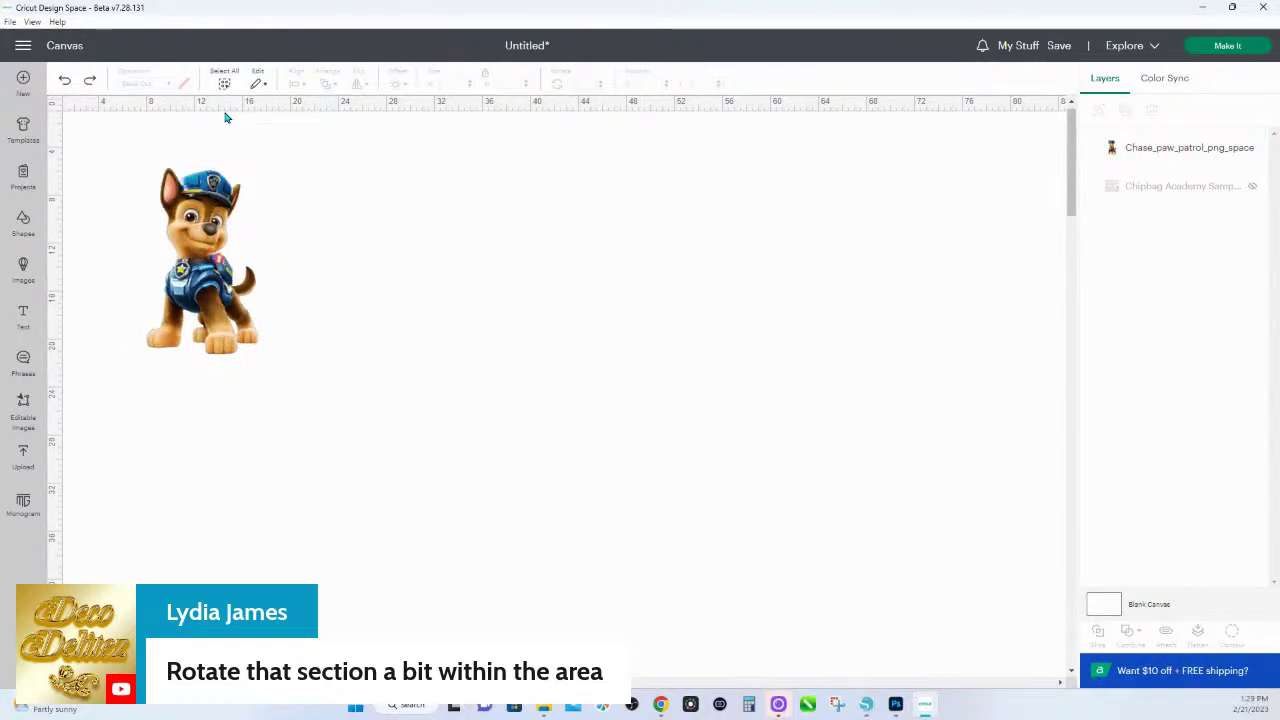
click(212, 203)
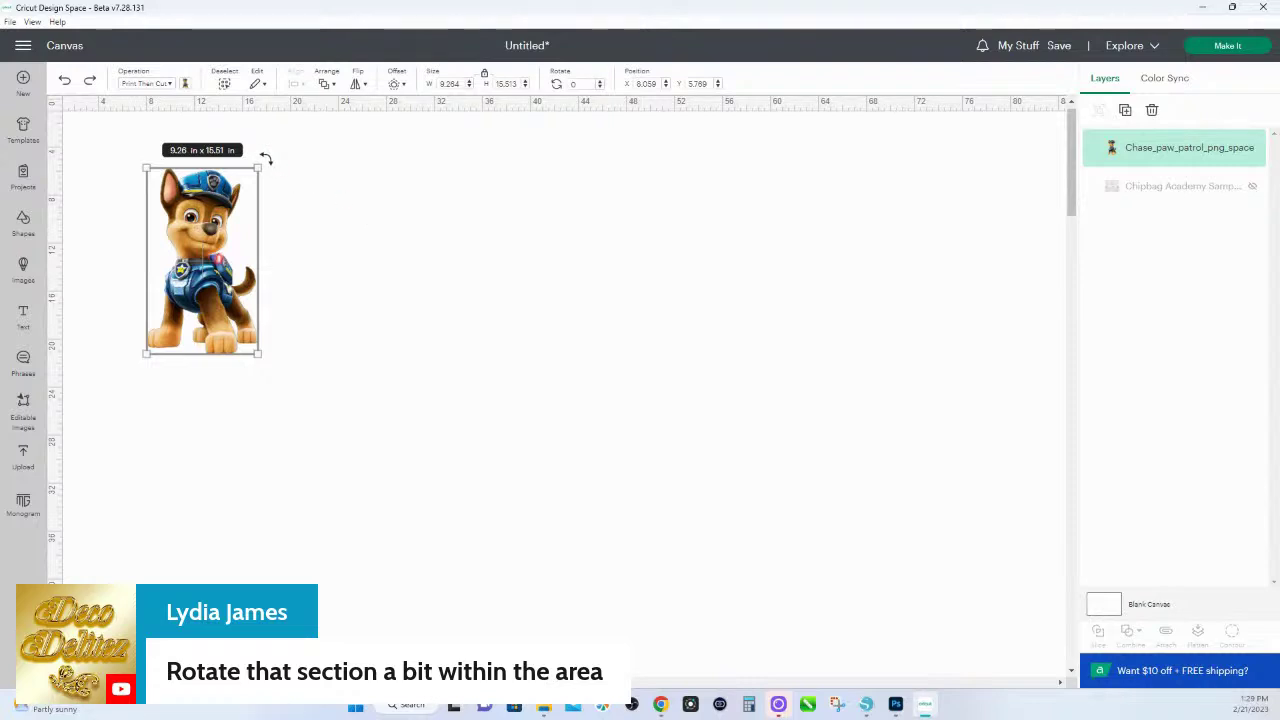
drag(266, 159, 227, 160)
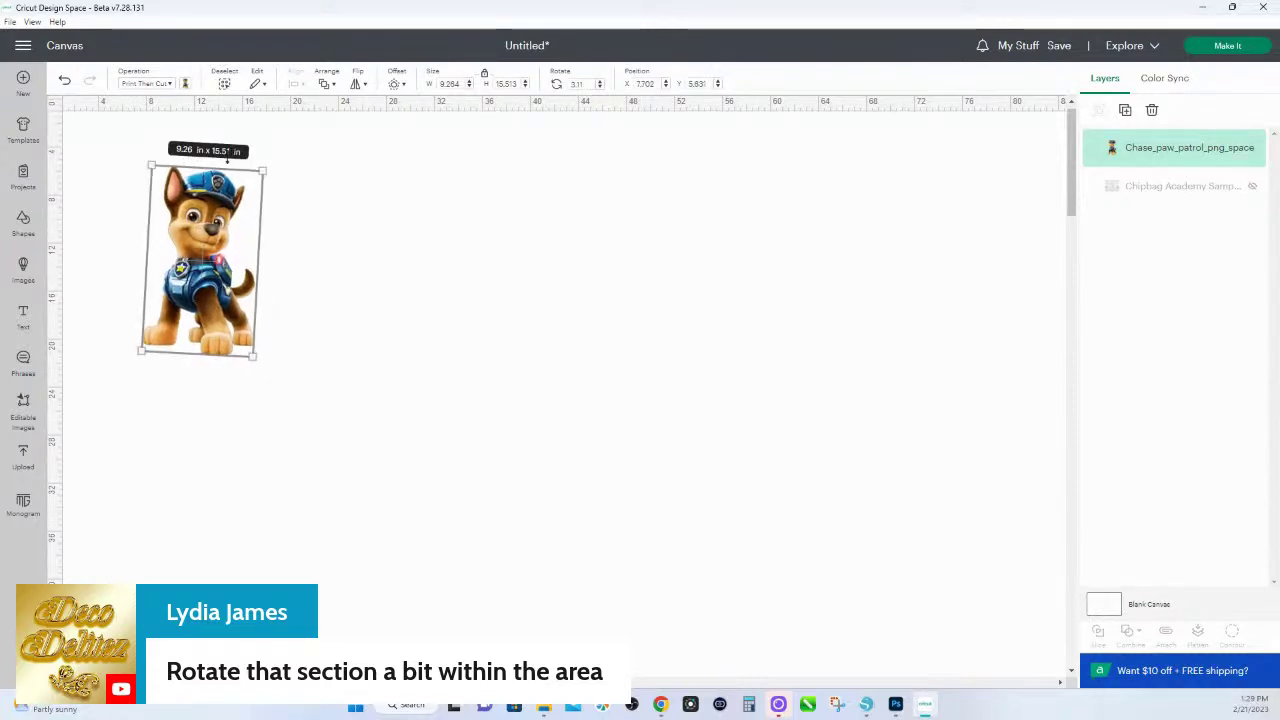
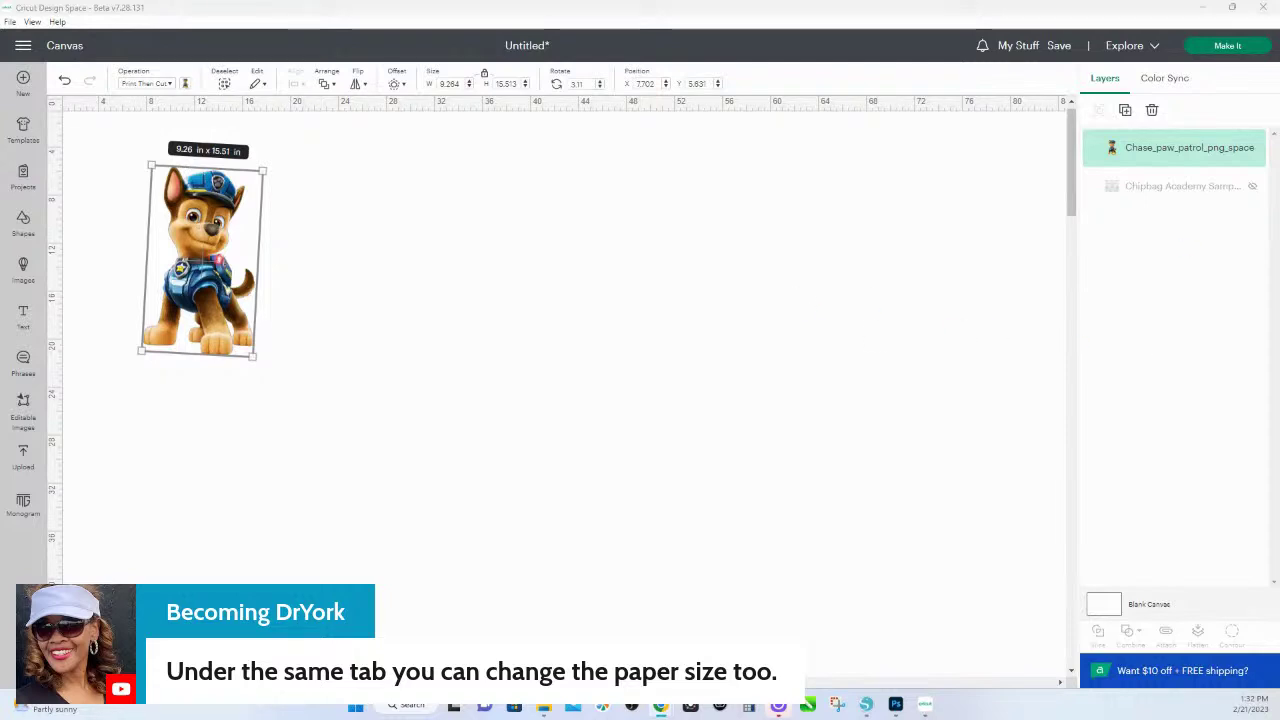
- Check the dog image layer's options, and view the Print Then Cut page sizes available in the load type settings
right_click(1237, 160)
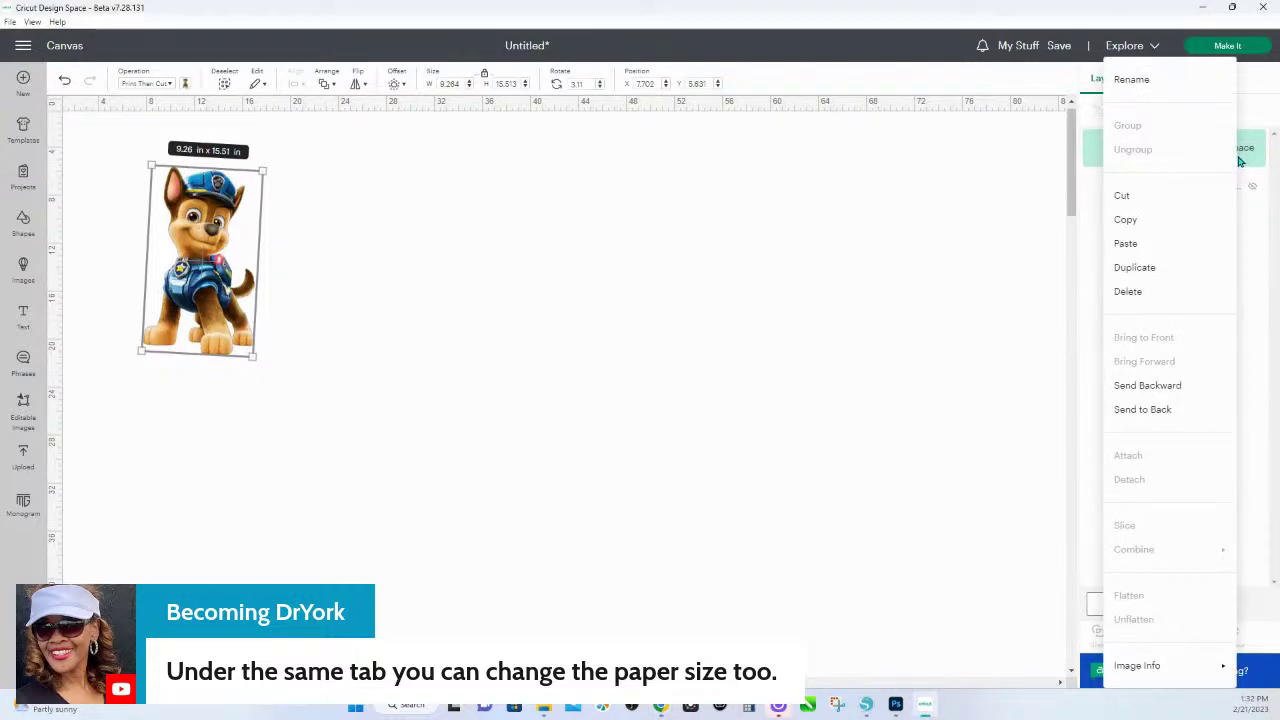
click(1240, 160)
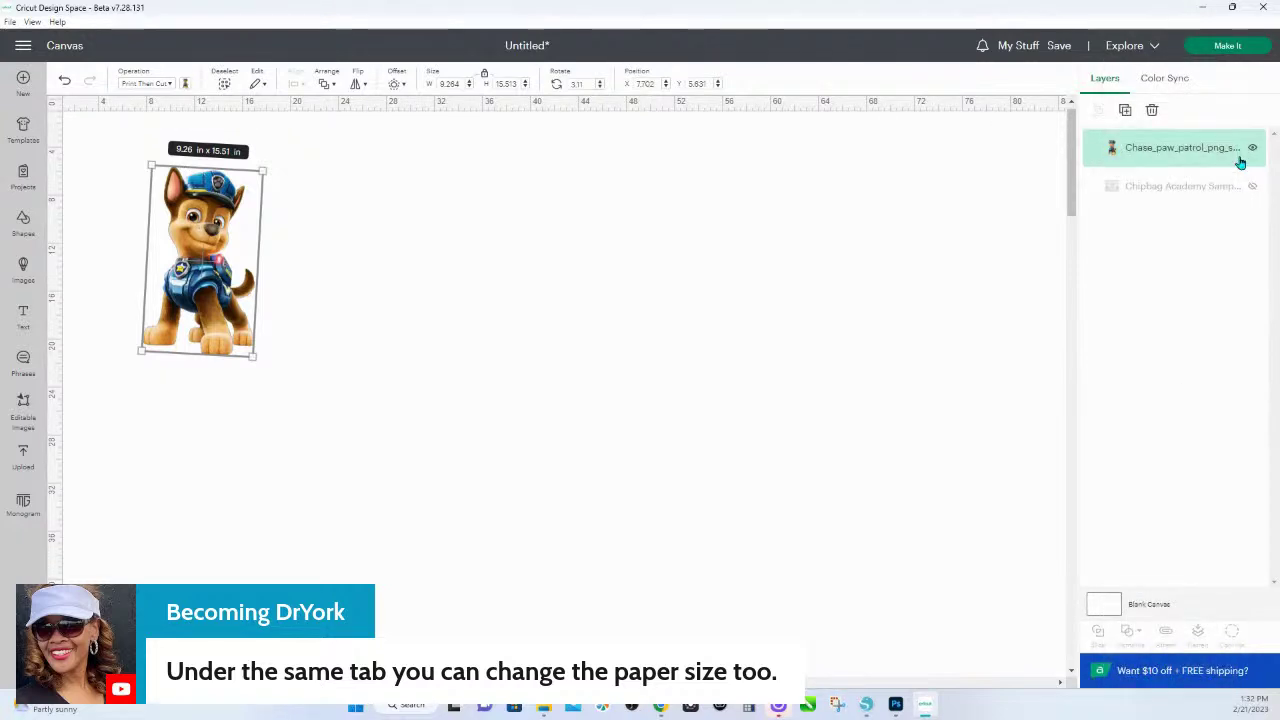
click(22, 46)
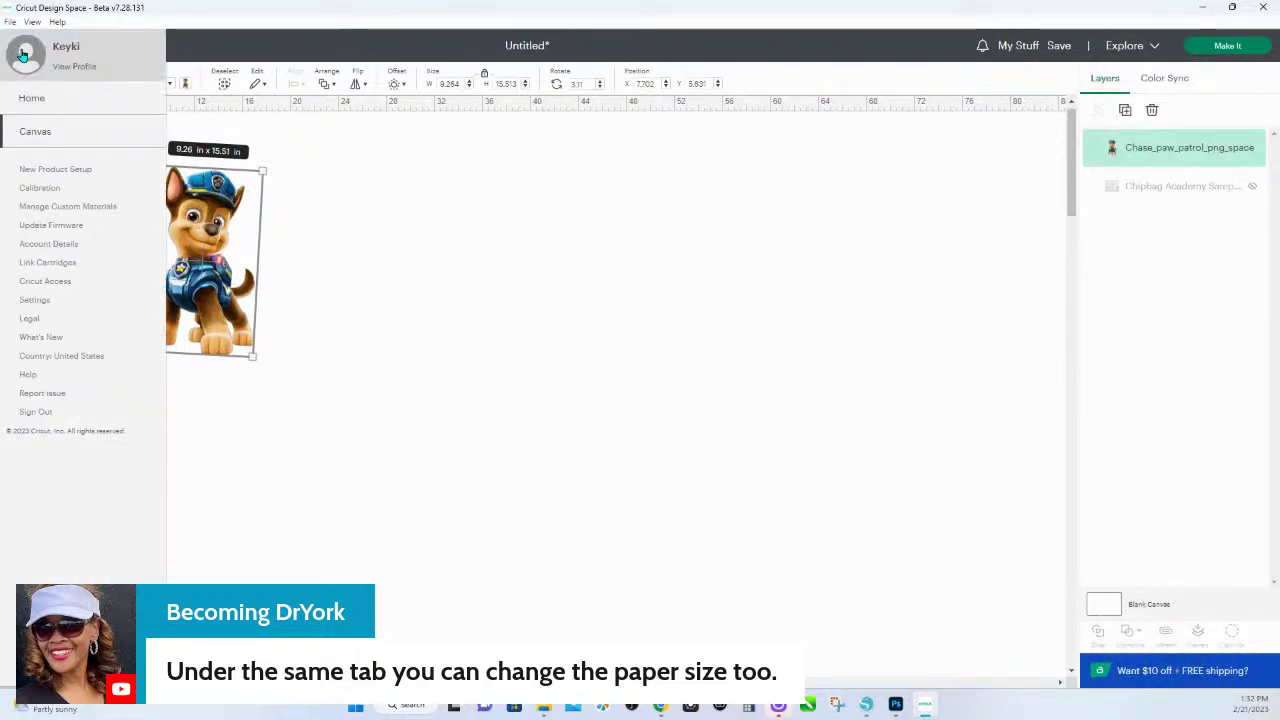
click(46, 300)
click(658, 128)
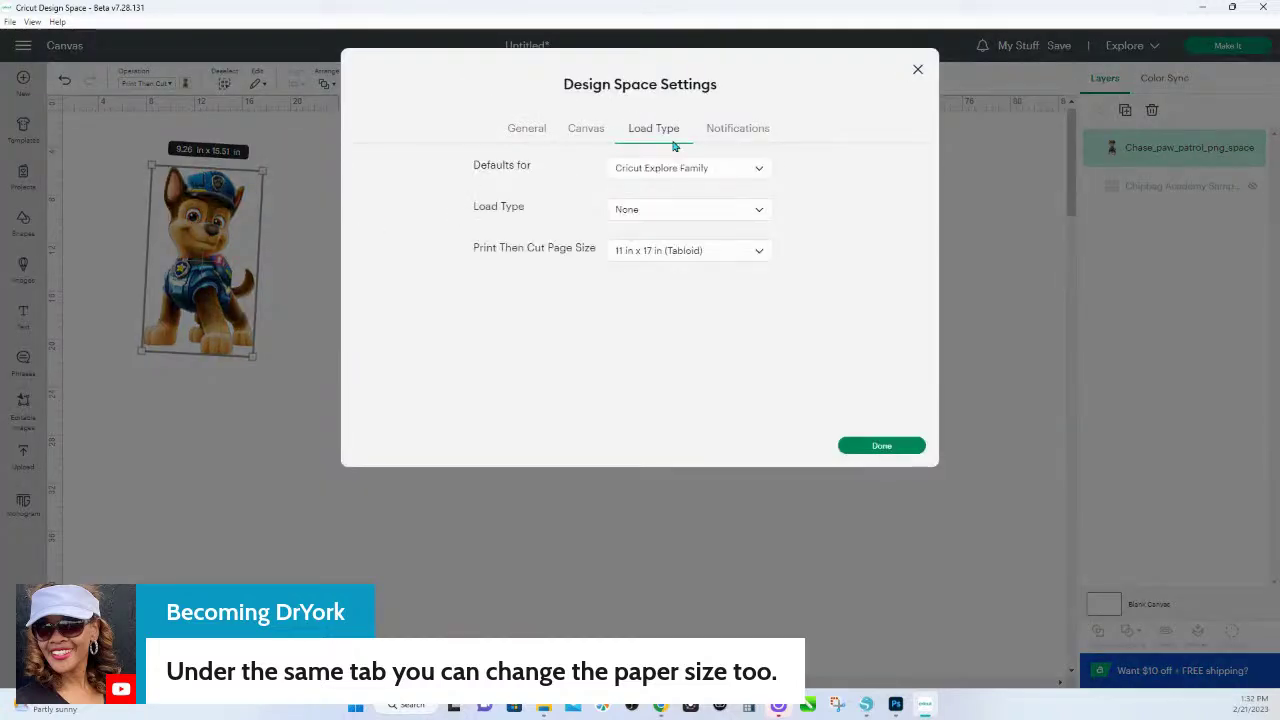
click(666, 251)
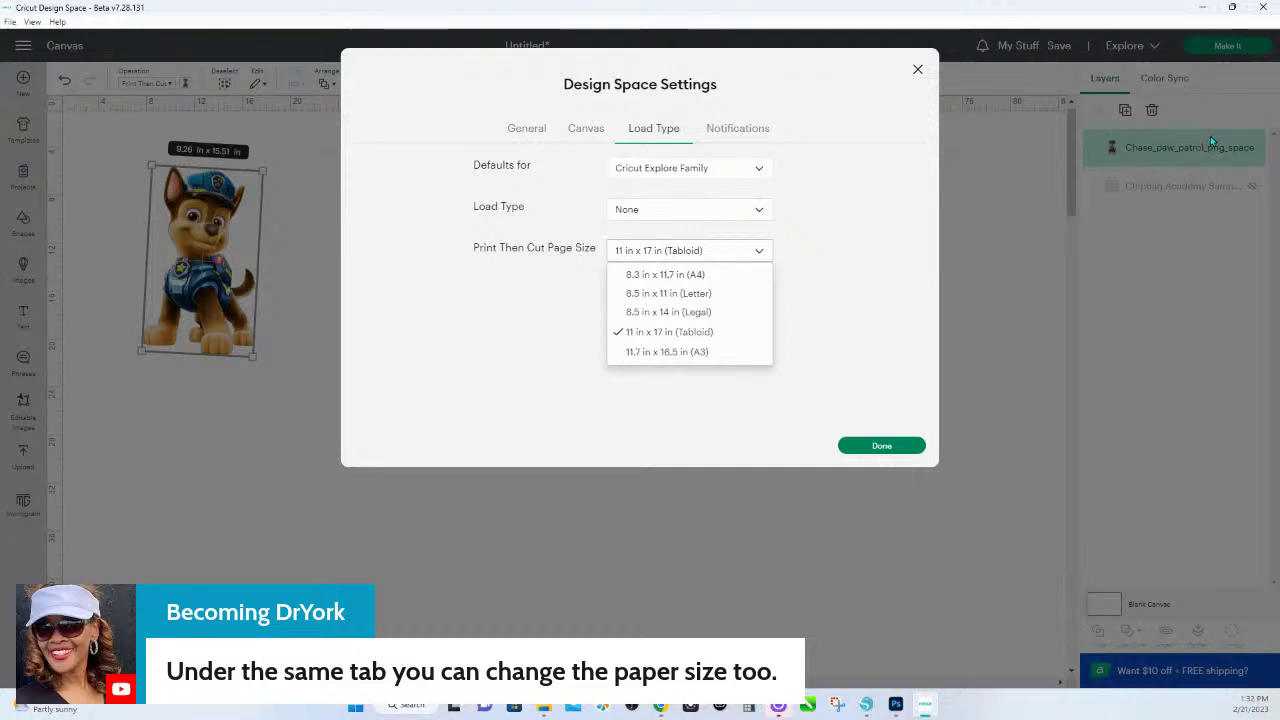
click(917, 69)
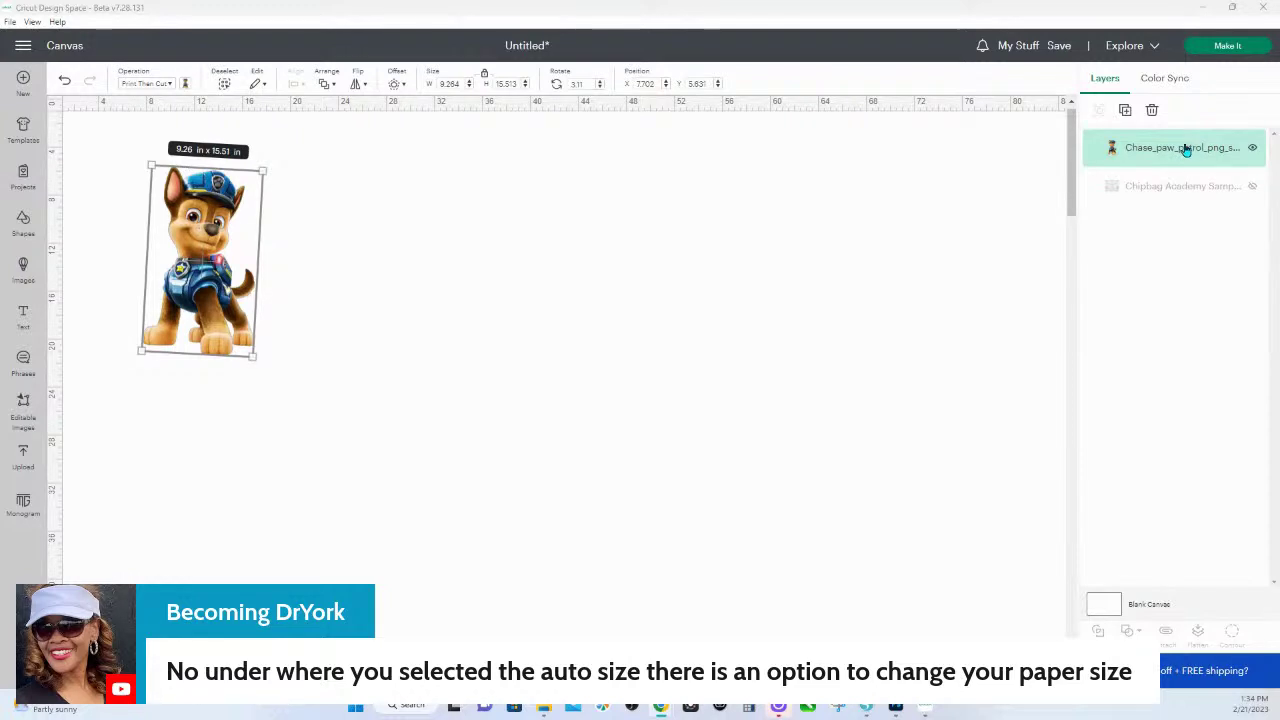
right_click(1232, 157)
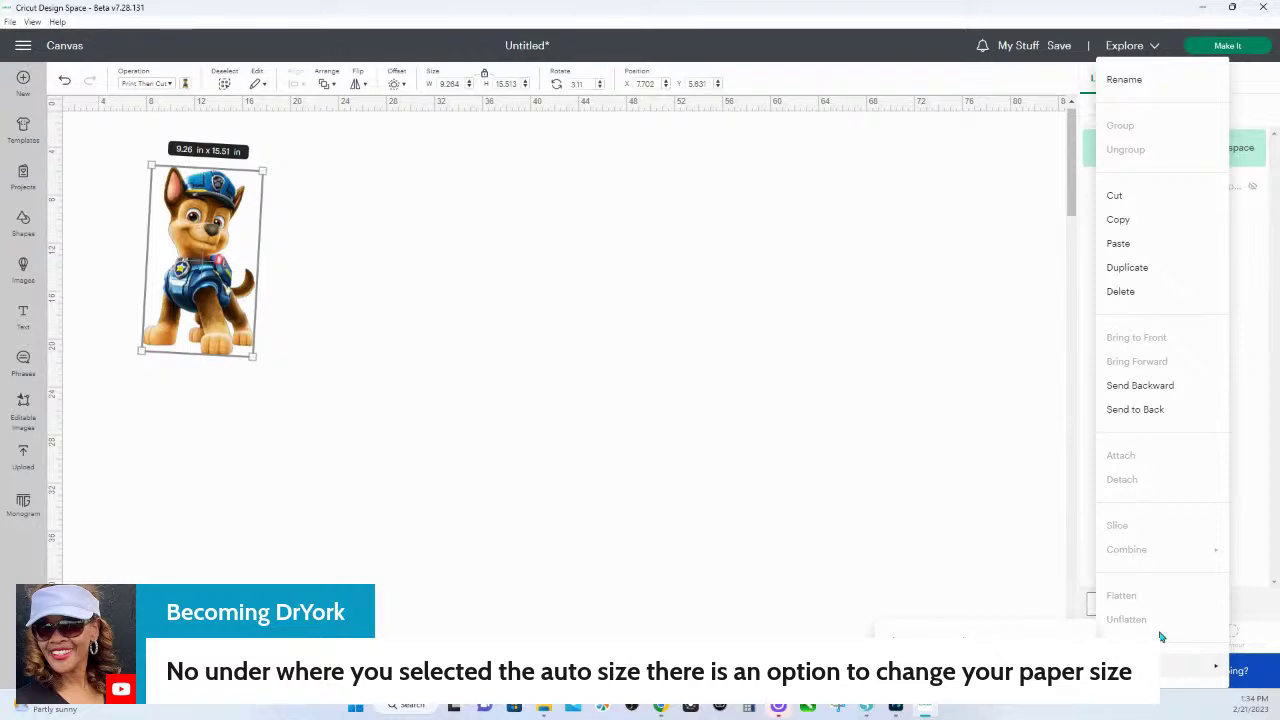
key(Escape)
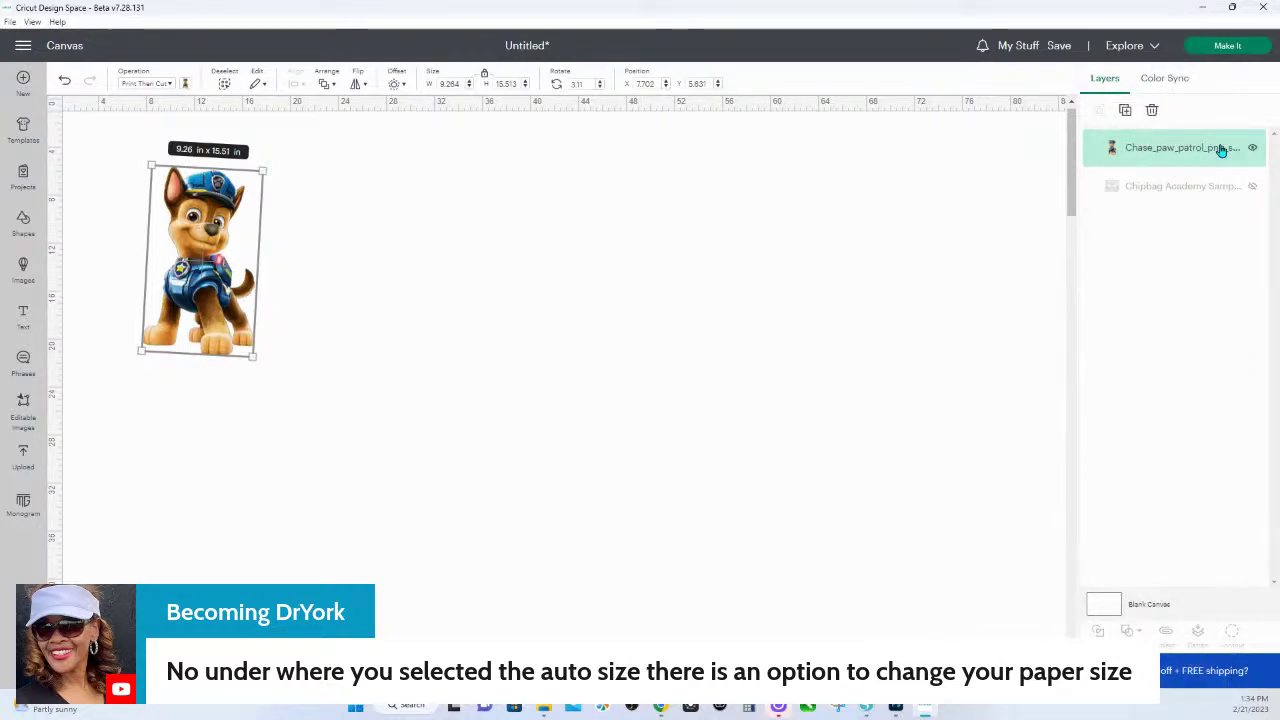
right_click(1113, 150)
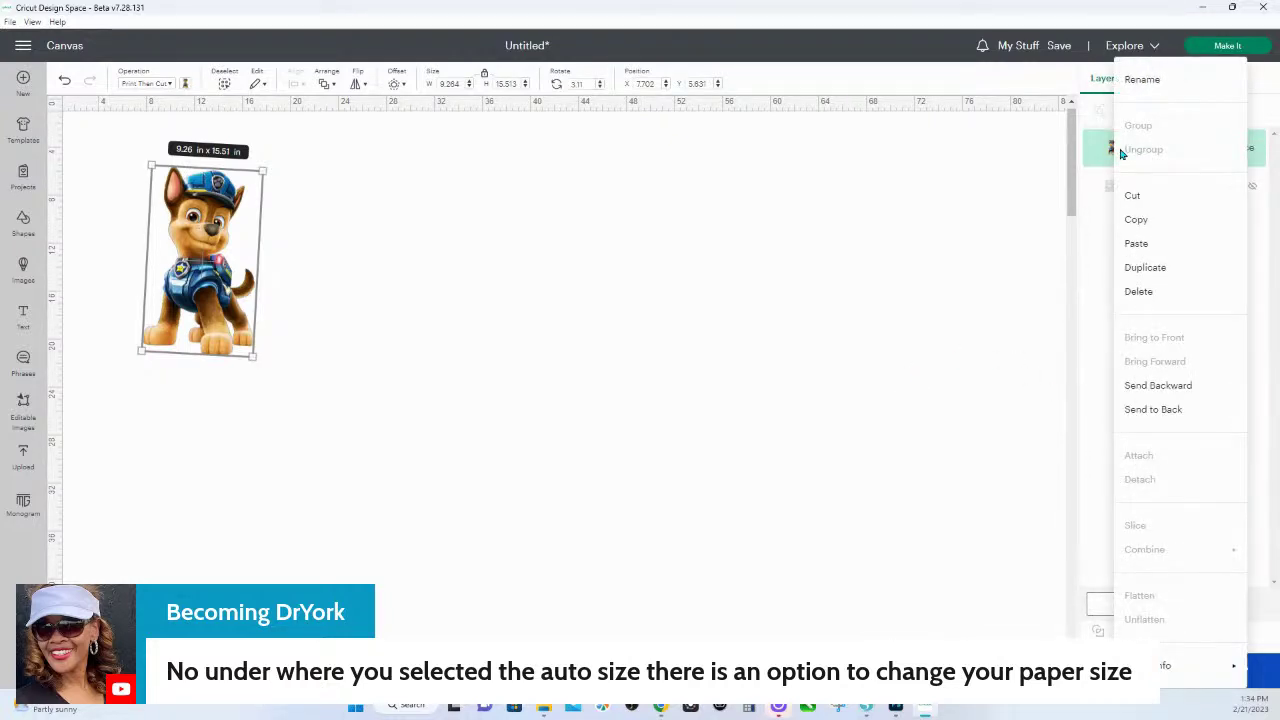
click(207, 295)
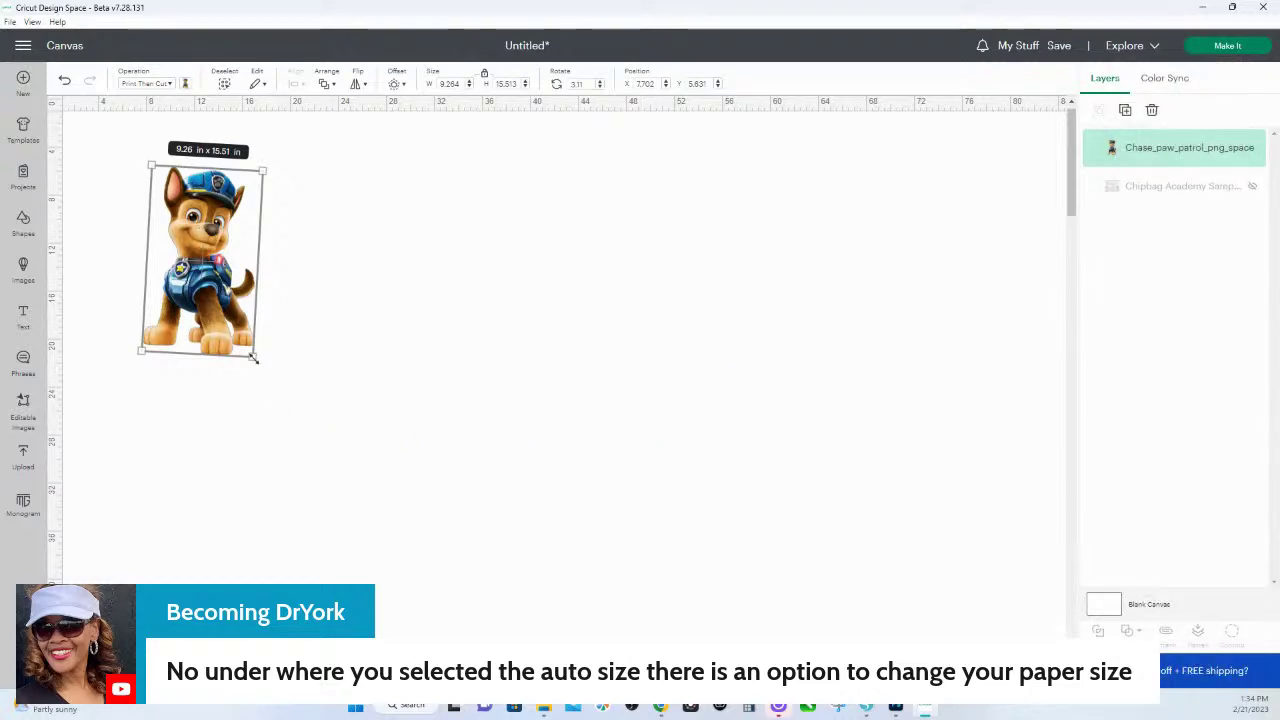
- Enlarge the dog image to about 12.54 × 21 in, and view the page size setting through its image size warning
drag(253, 356, 288, 424)
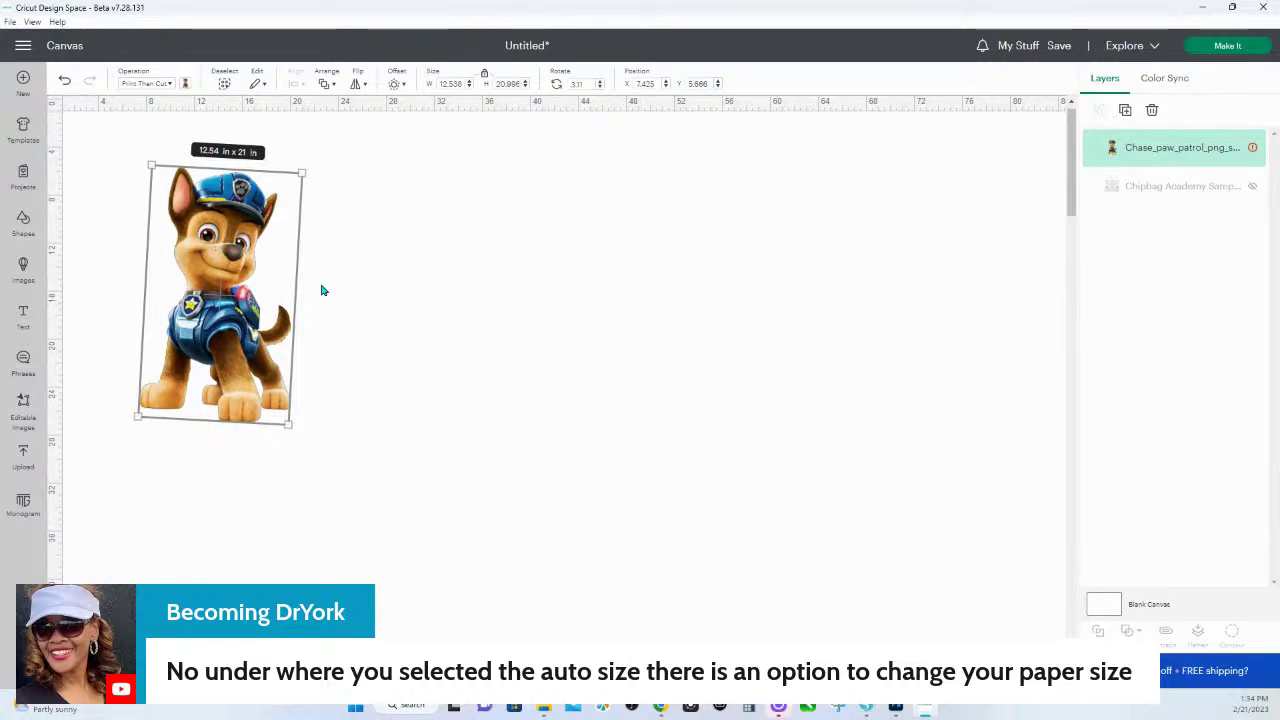
click(1237, 150)
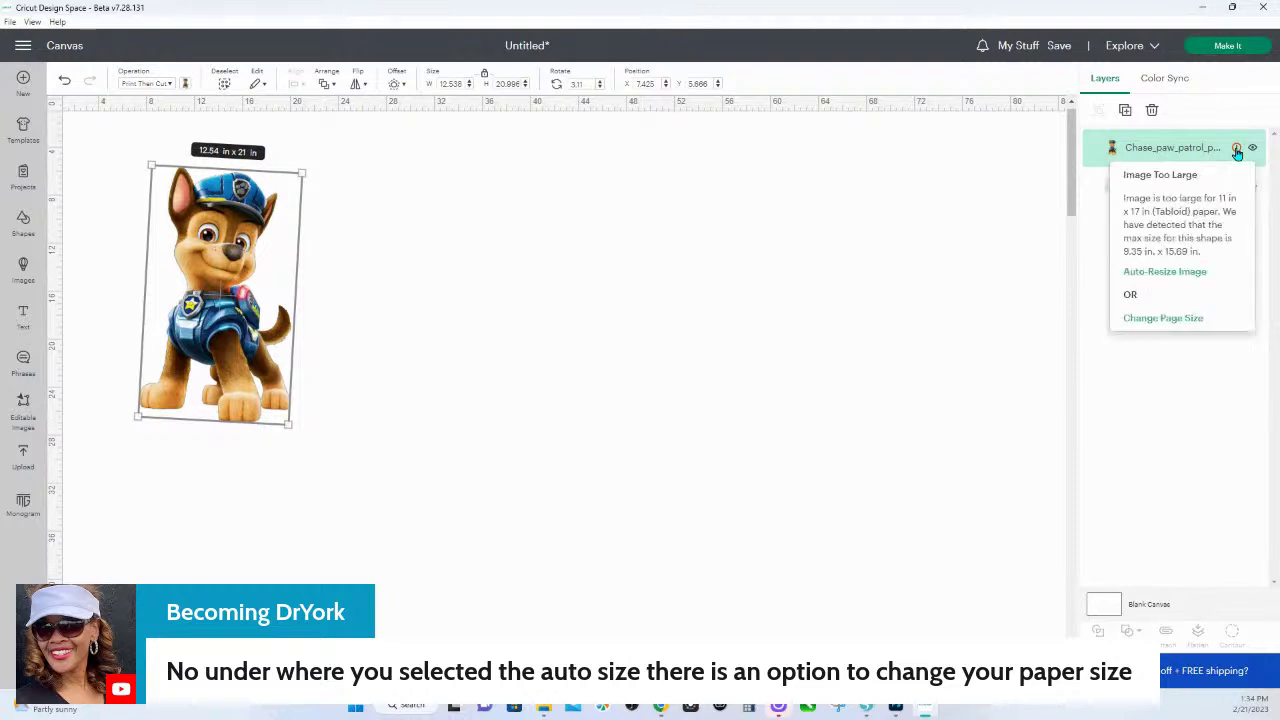
click(1157, 322)
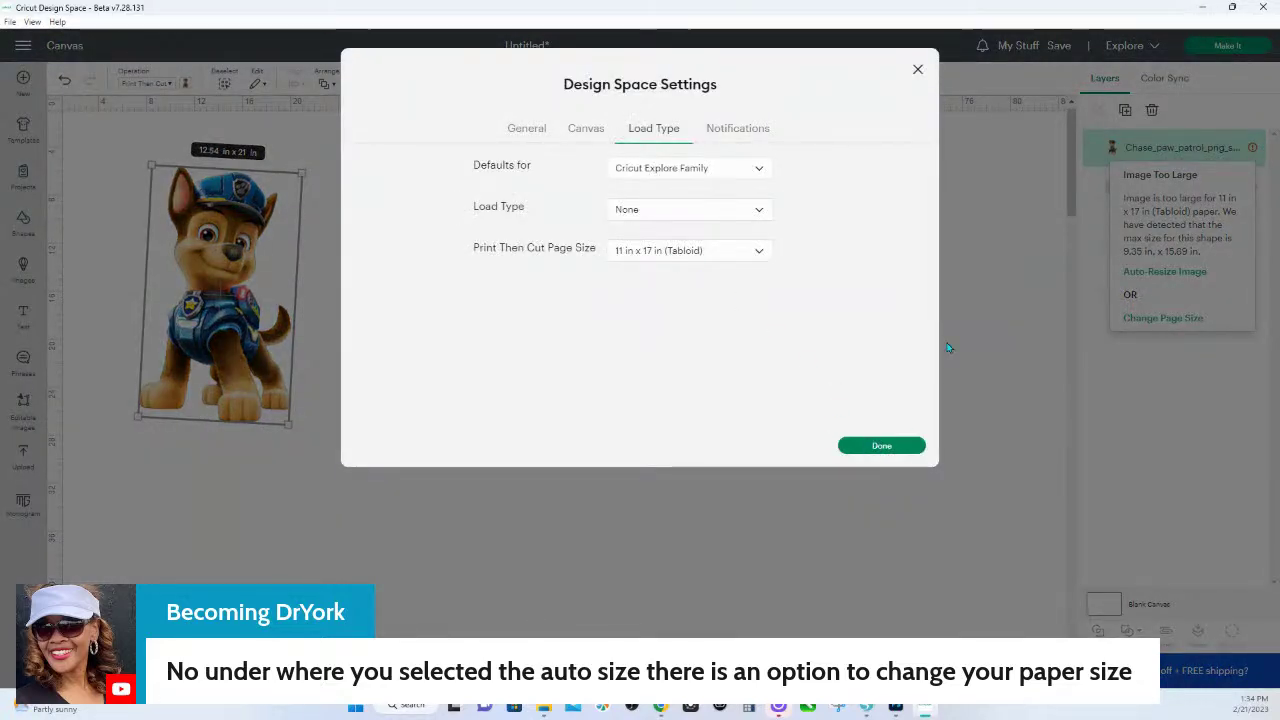
click(917, 69)
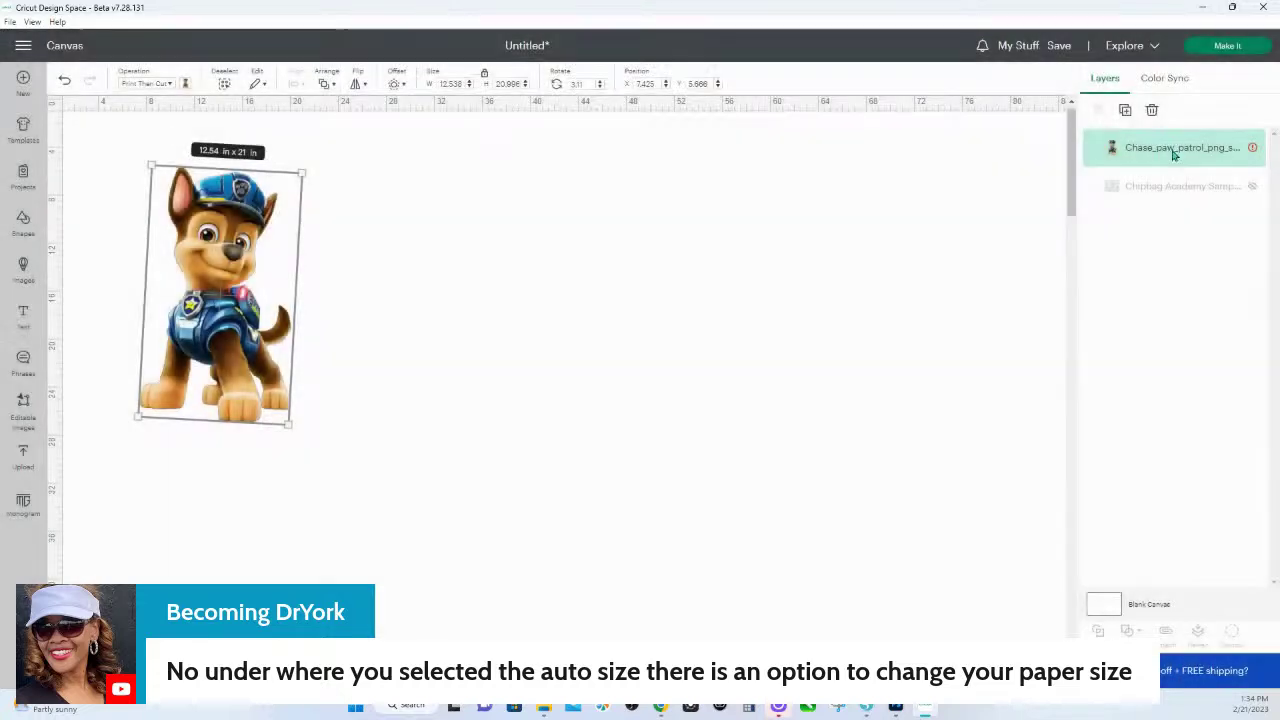
- Auto-resize the dog image to fit 11 × 17 in Tabloid paper, and rotate it back to about 0.66°
click(1236, 147)
click(1190, 272)
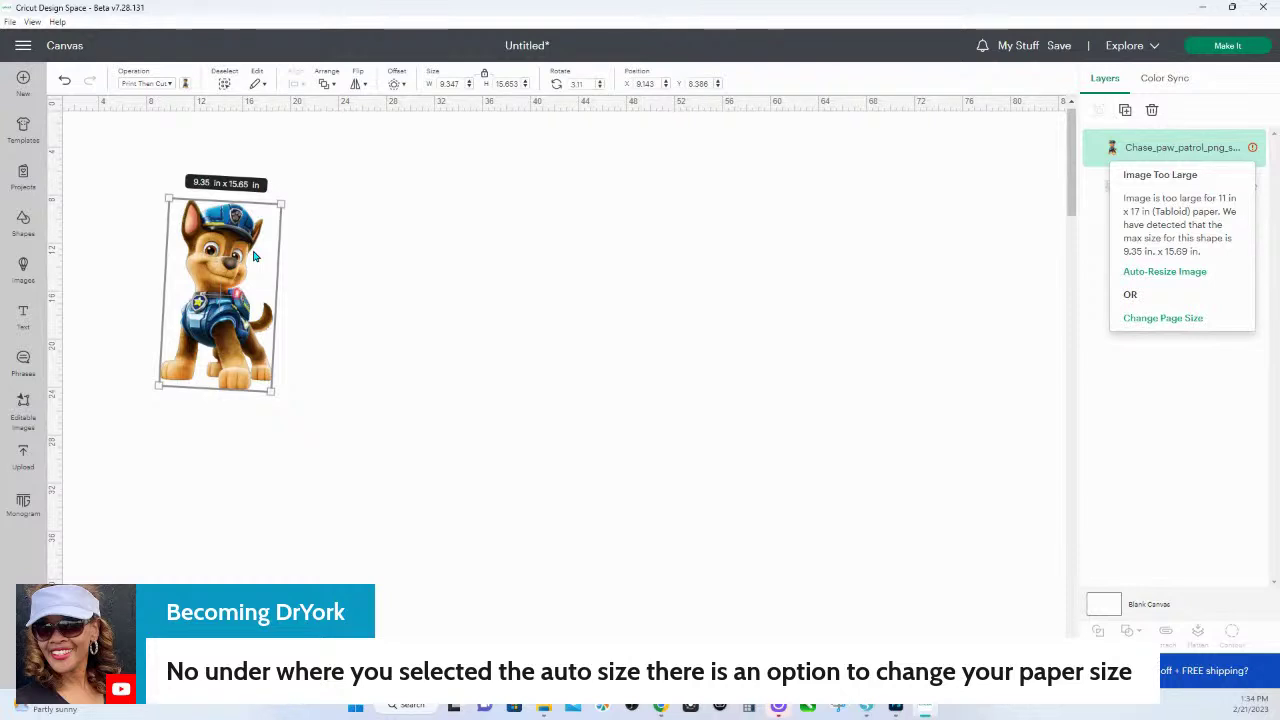
drag(289, 197, 291, 194)
click(296, 202)
key(ctrl+z)
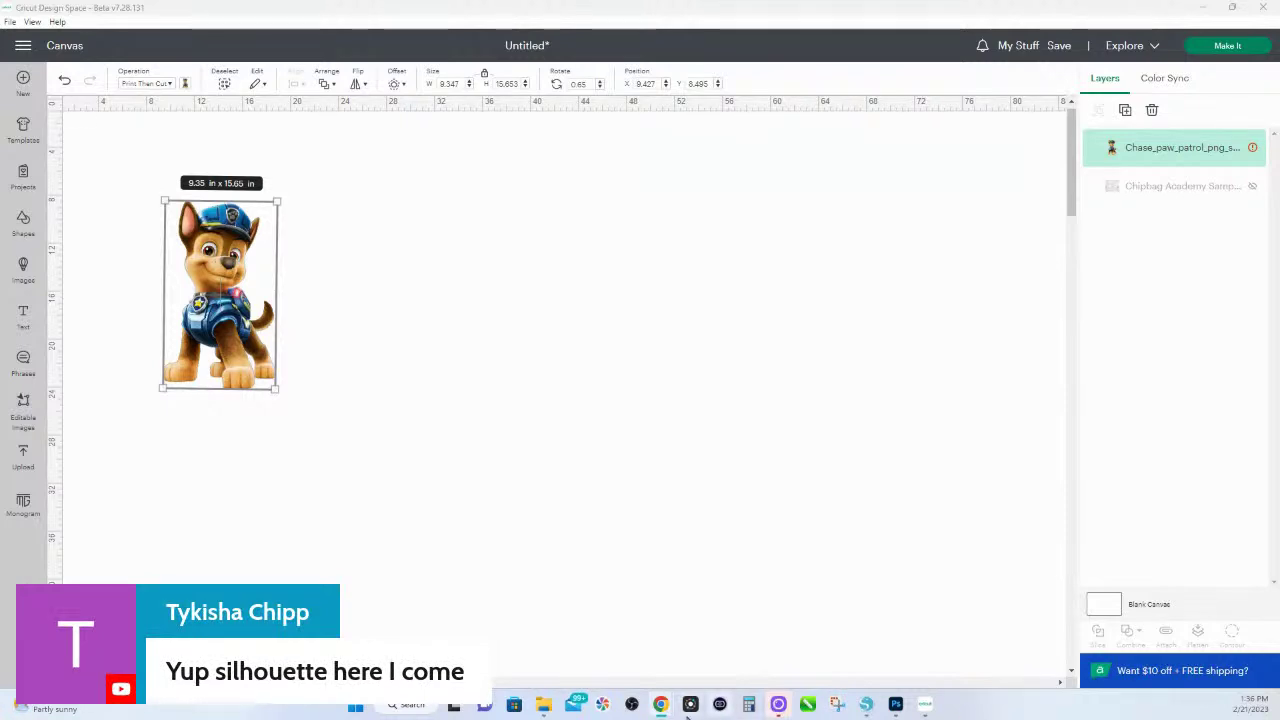
- Switch to Chrome, open the Learn Silhouette Studio in 30 days course page, and view its schedule images for days 21–27 and 28–30
mouse_move(660, 706)
click(660, 645)
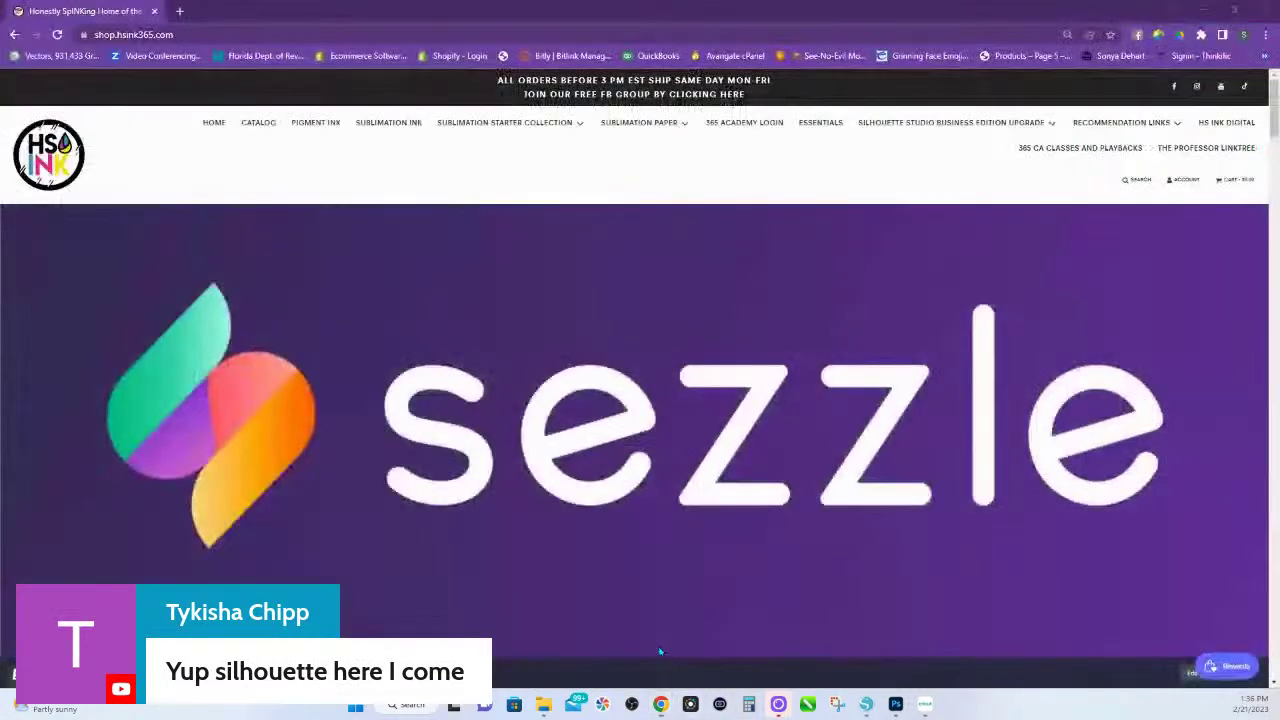
scroll(657, 420, down, 6)
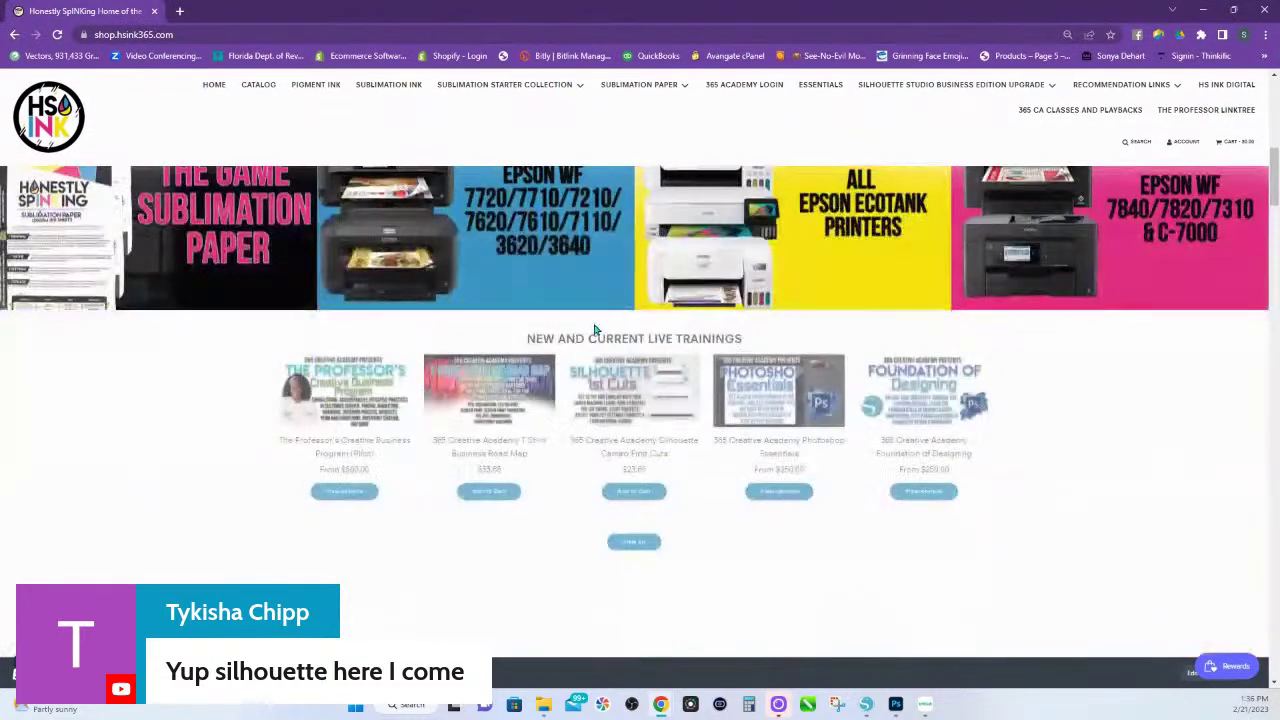
scroll(594, 330, down, 6)
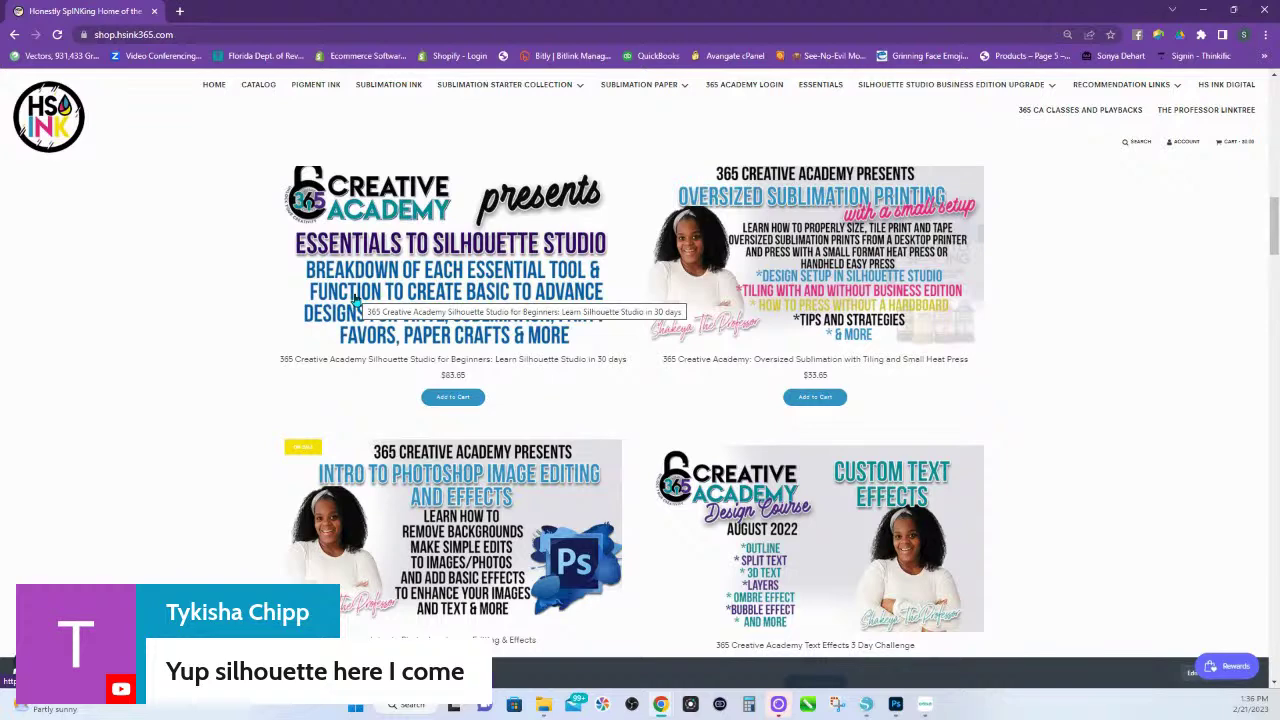
click(356, 300)
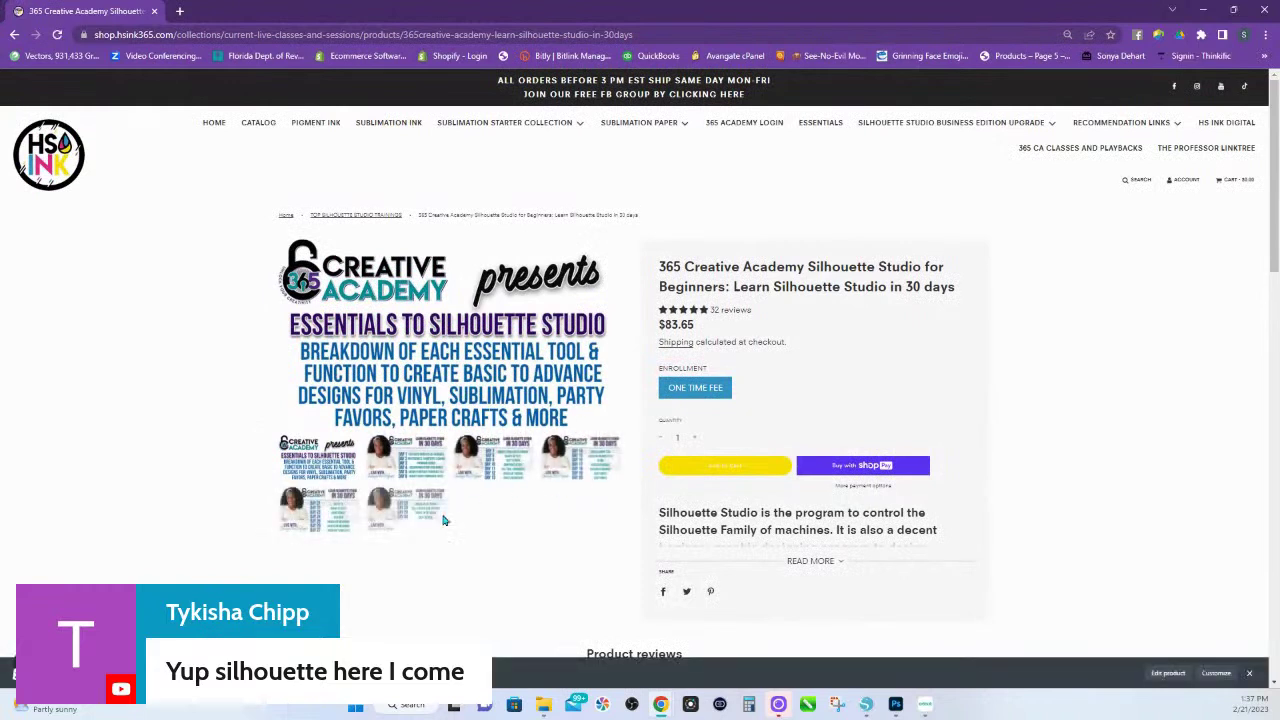
click(343, 522)
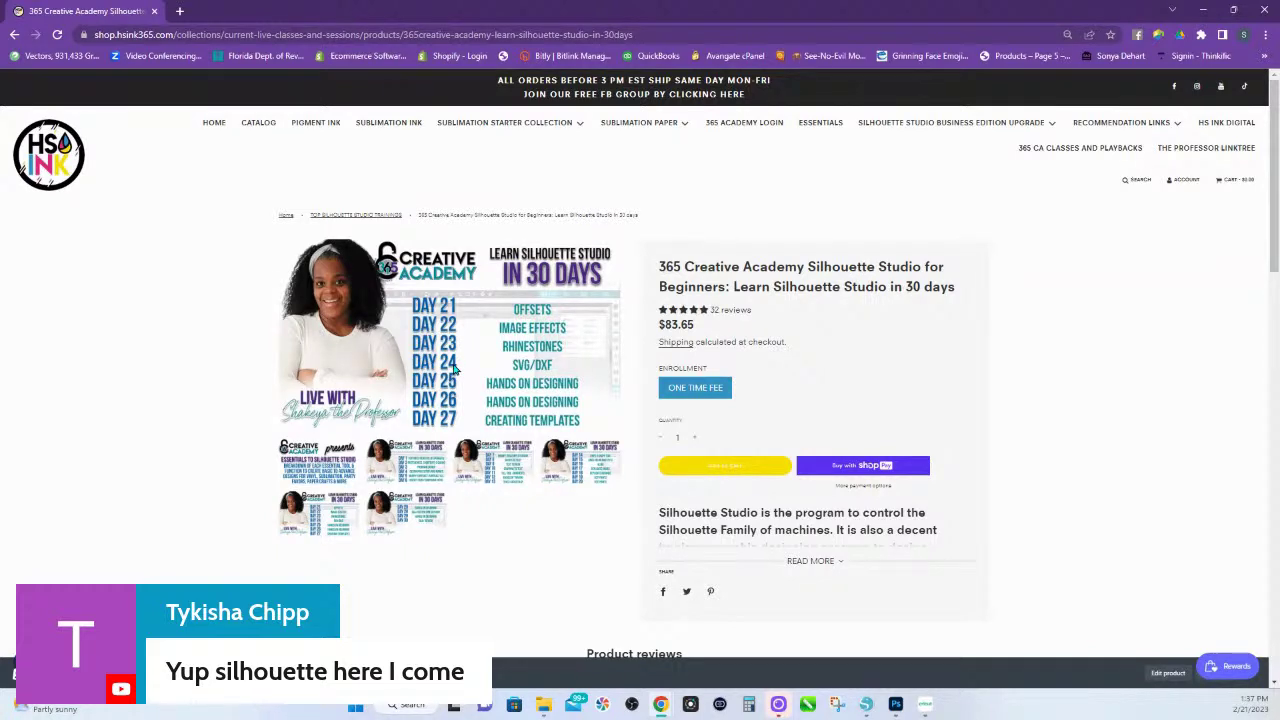
click(412, 515)
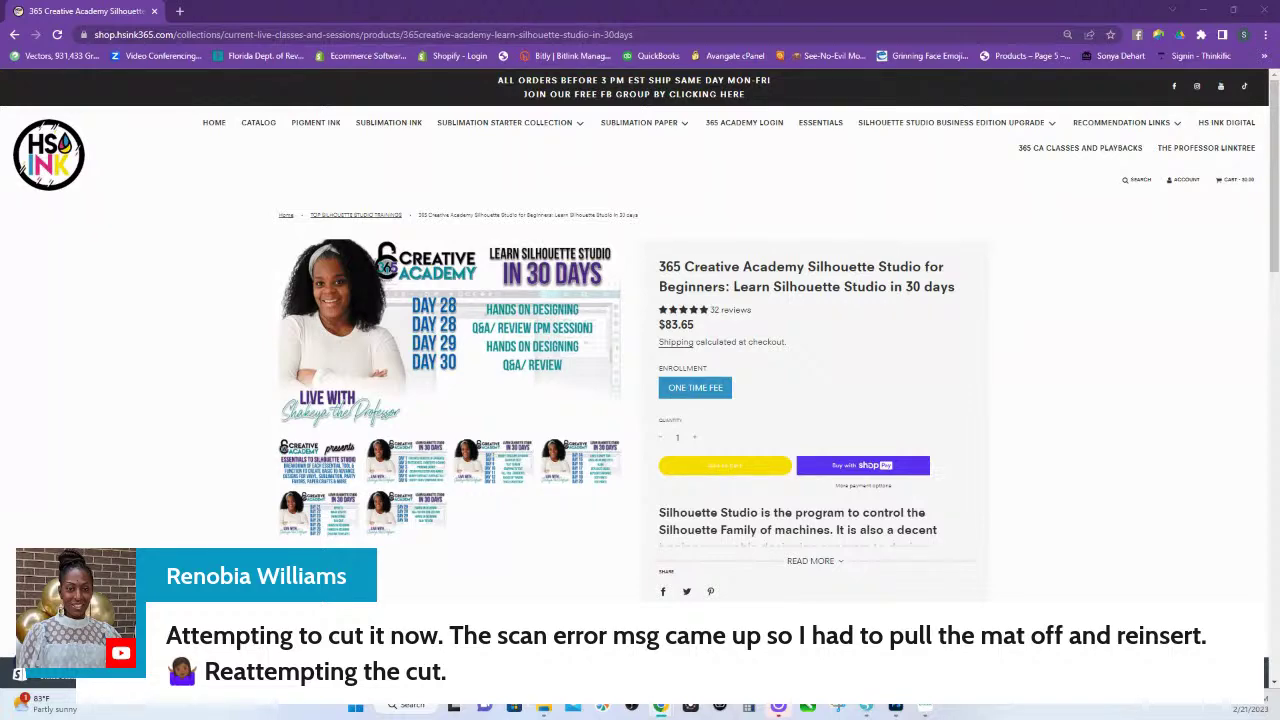
- Switch back to Cricut Design Space and view the Print Then Cut machine calibration option
click(925, 707)
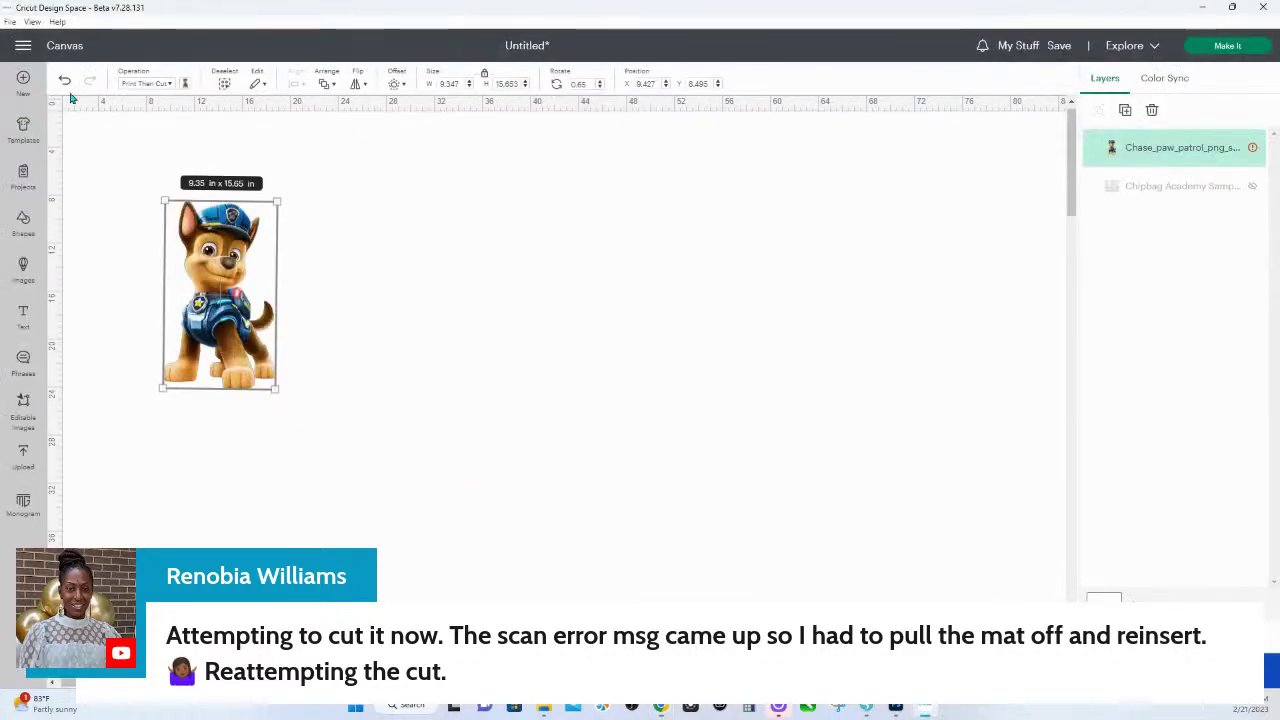
click(23, 45)
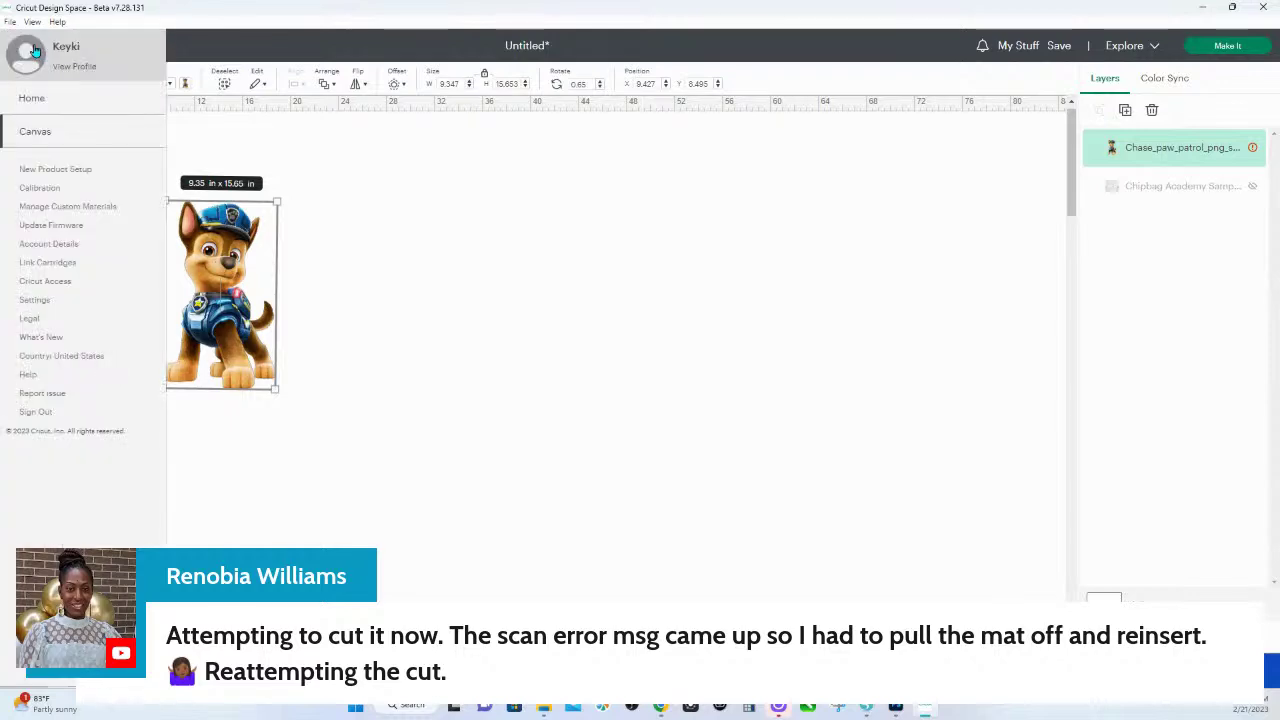
click(40, 188)
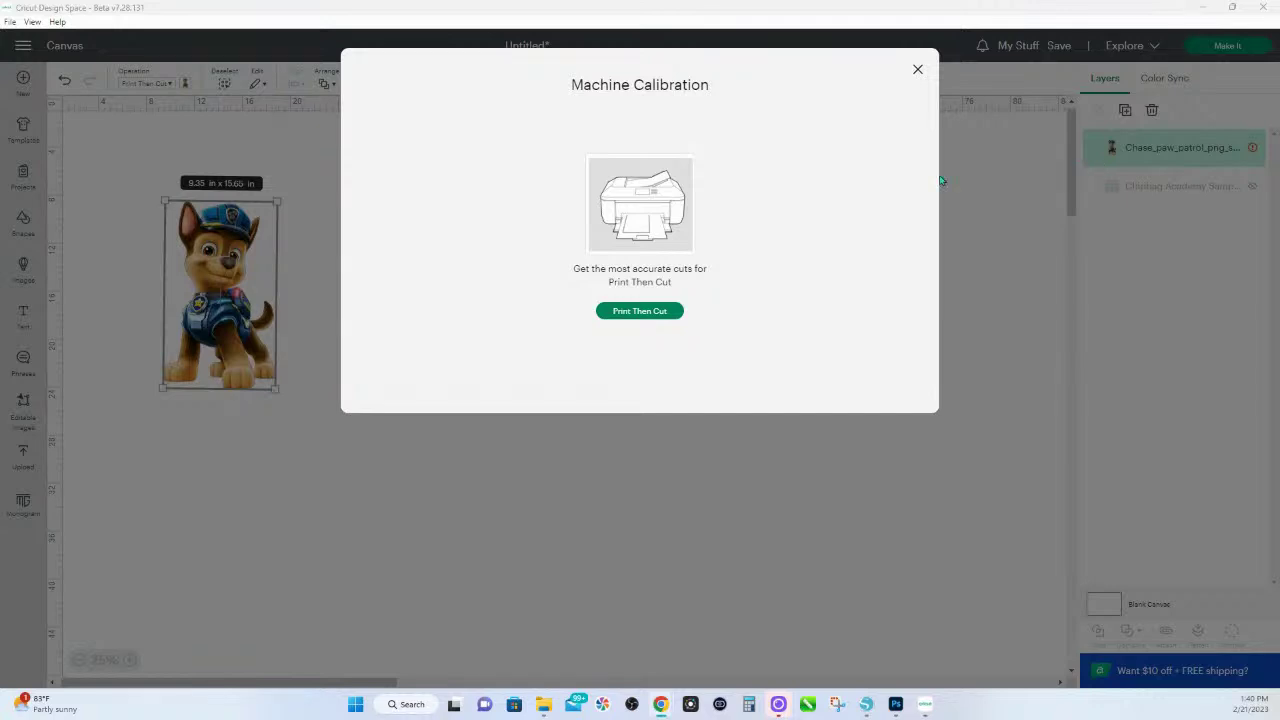
click(917, 70)
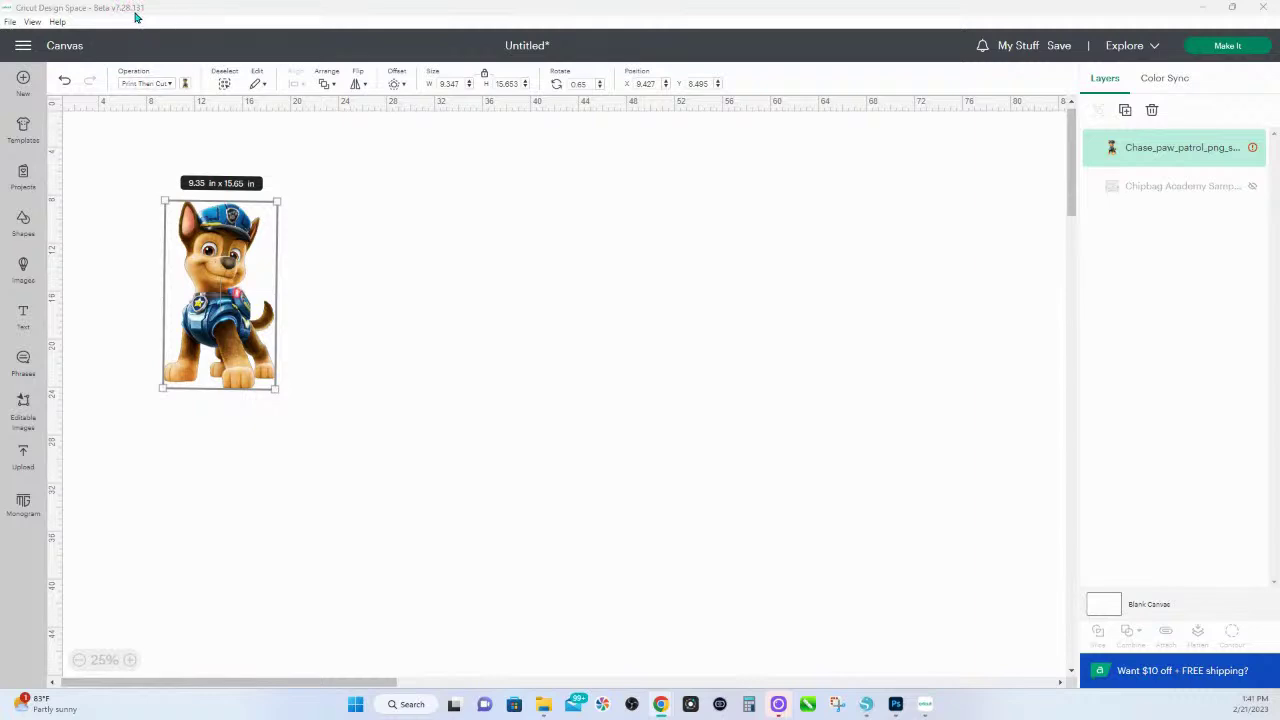
- Try the Live option for Application Experience in the general settings, return it to Beta, and leave the settings
click(24, 47)
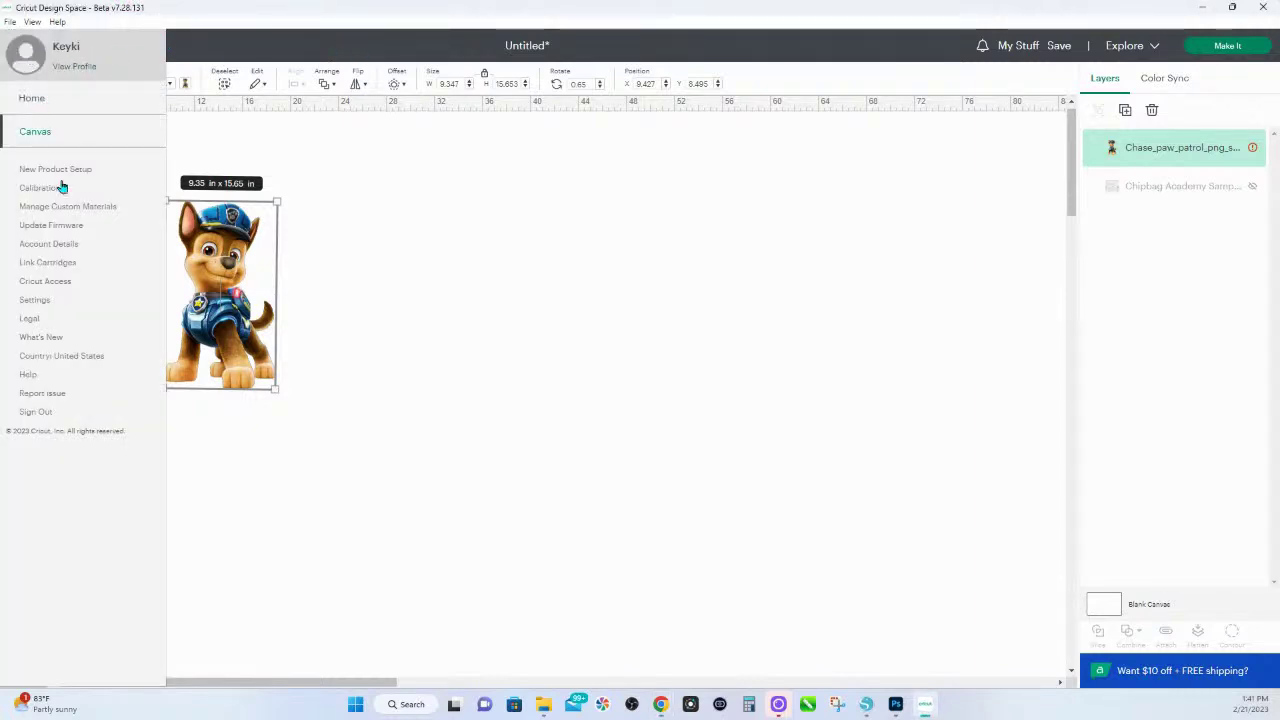
click(33, 301)
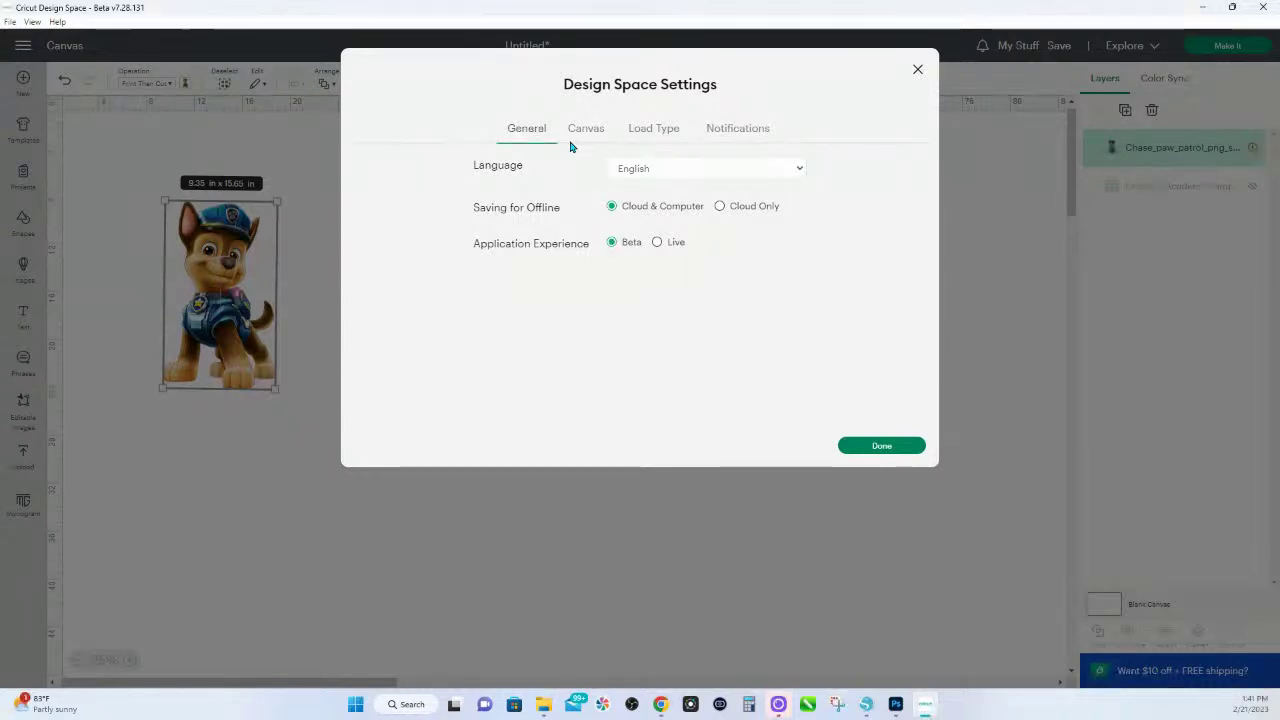
click(656, 245)
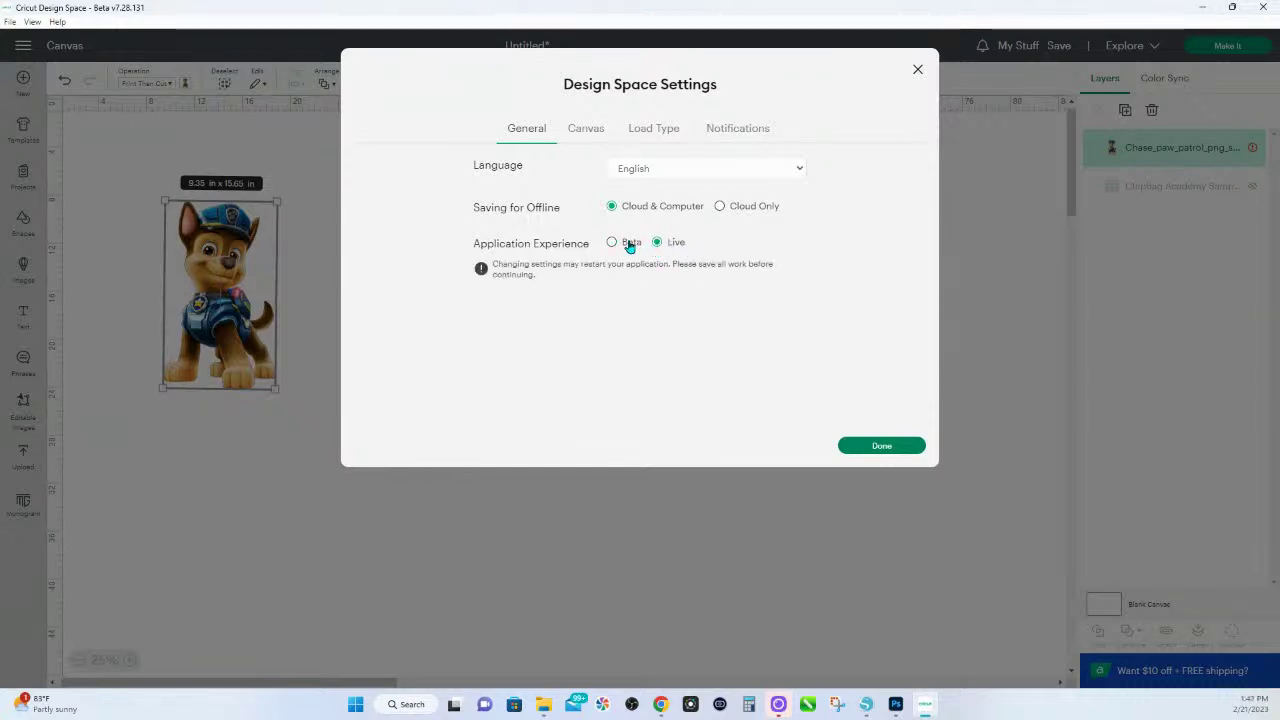
click(611, 245)
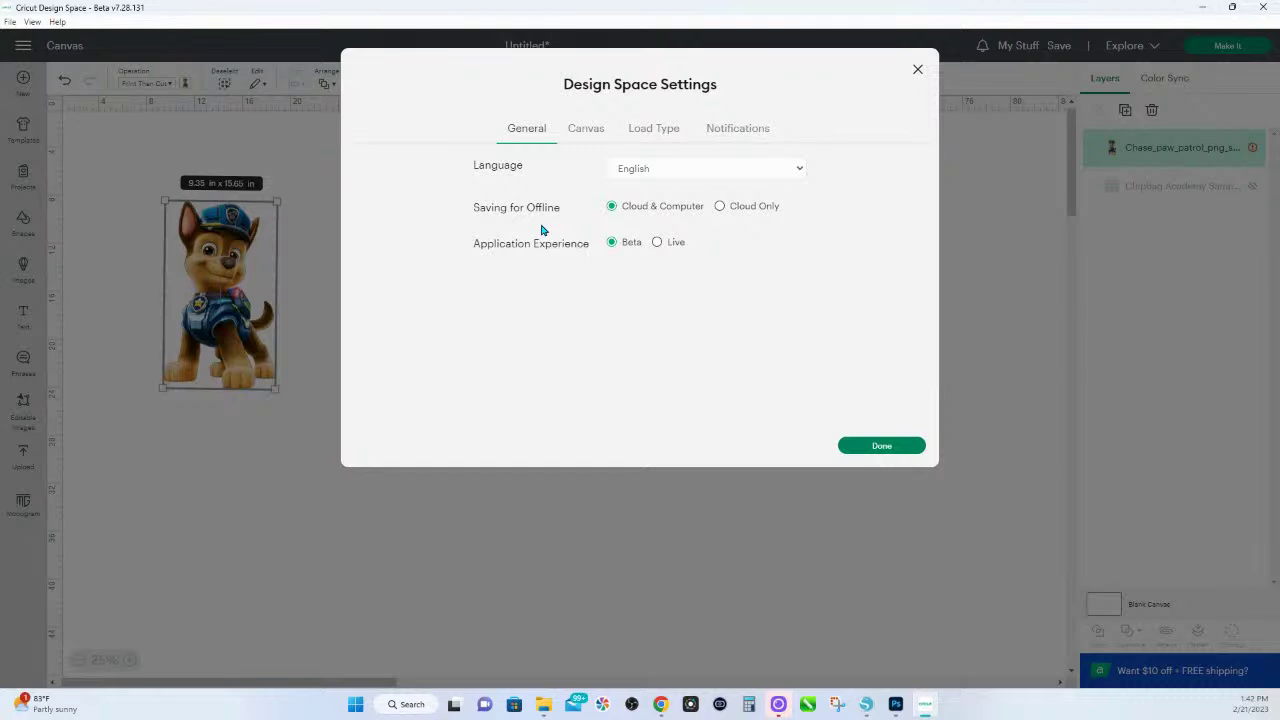
click(918, 72)
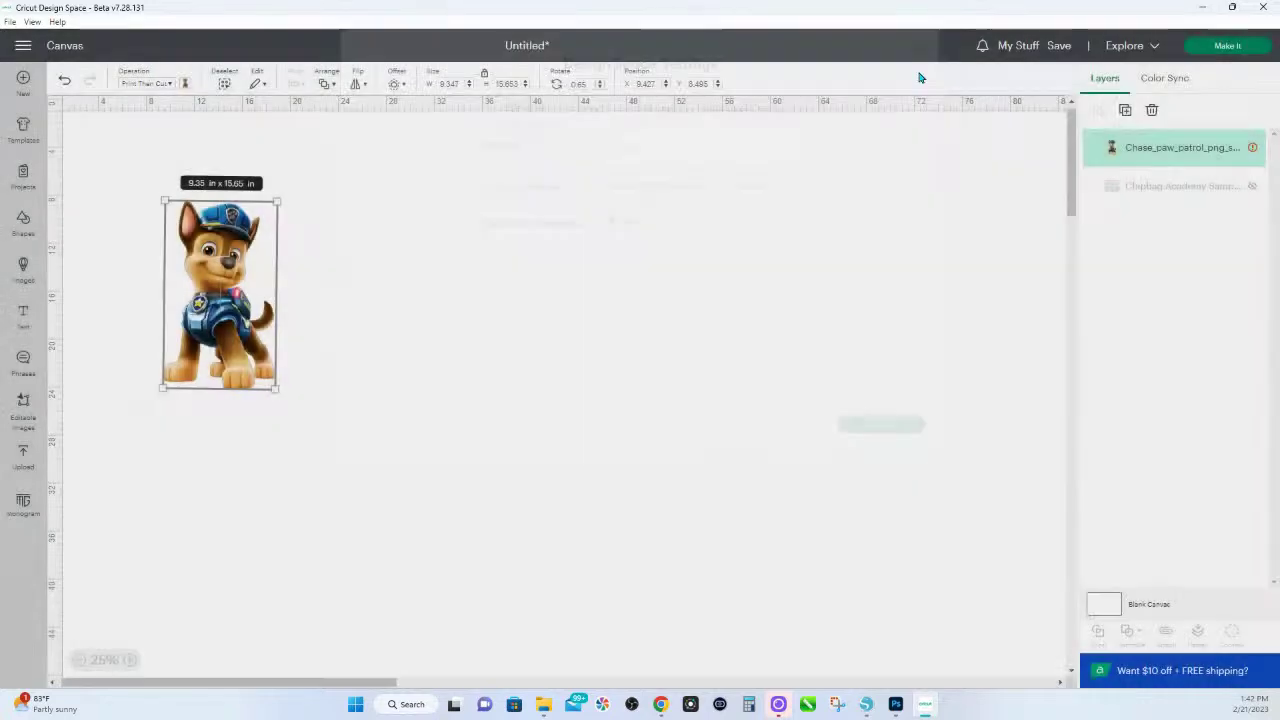
- Enlarge the dog image to about 14.01 × 23.46 in, and set the Print Then Cut page size to 8.5 in x 11 in (Letter)
drag(277, 388, 324, 444)
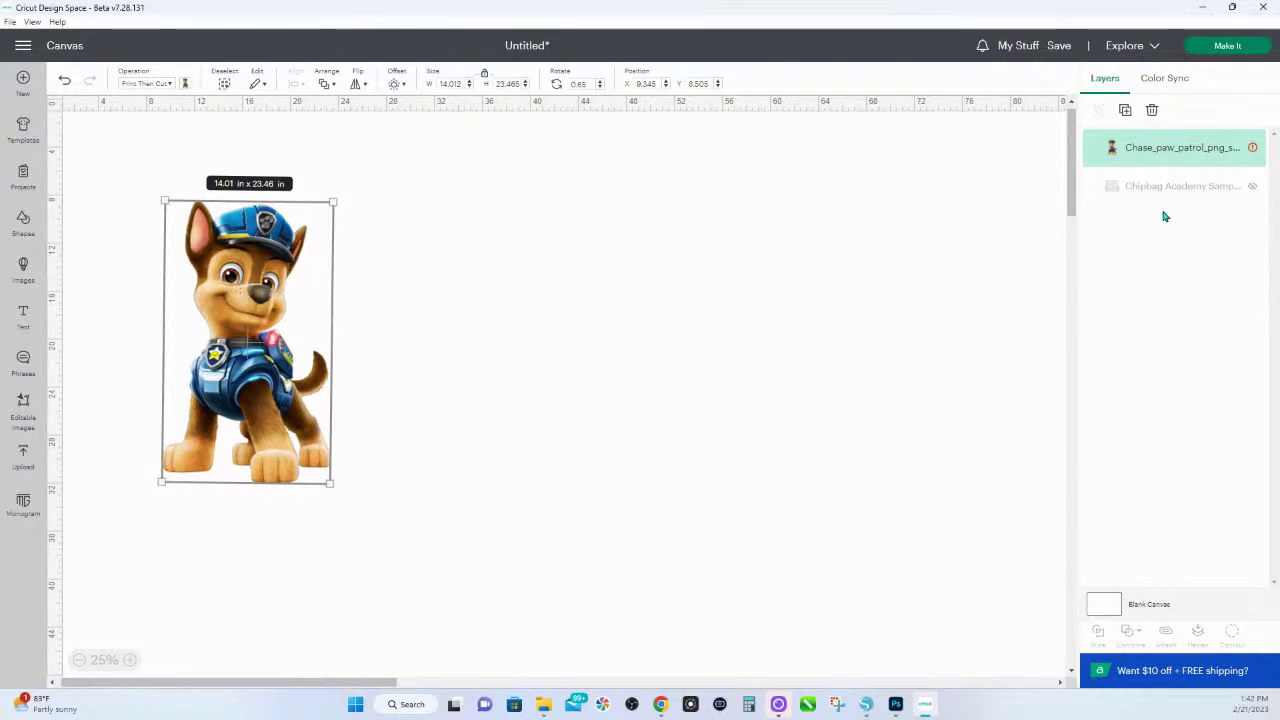
click(1236, 149)
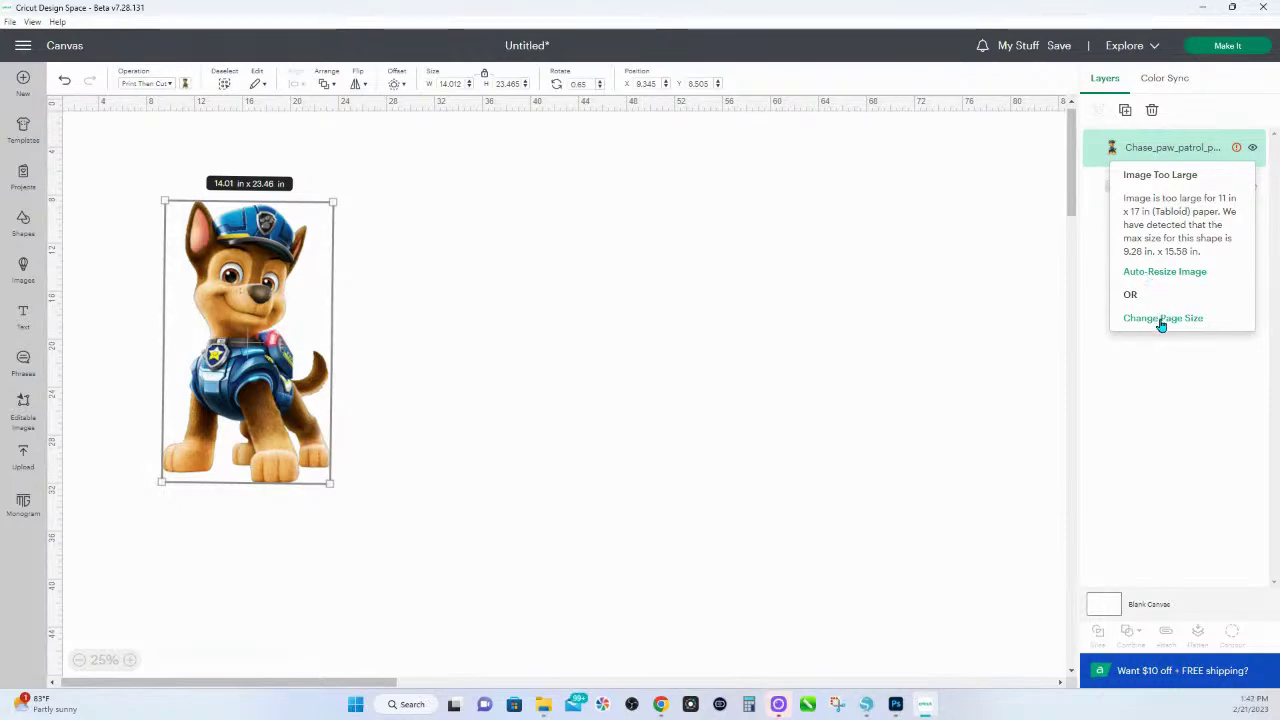
click(1161, 319)
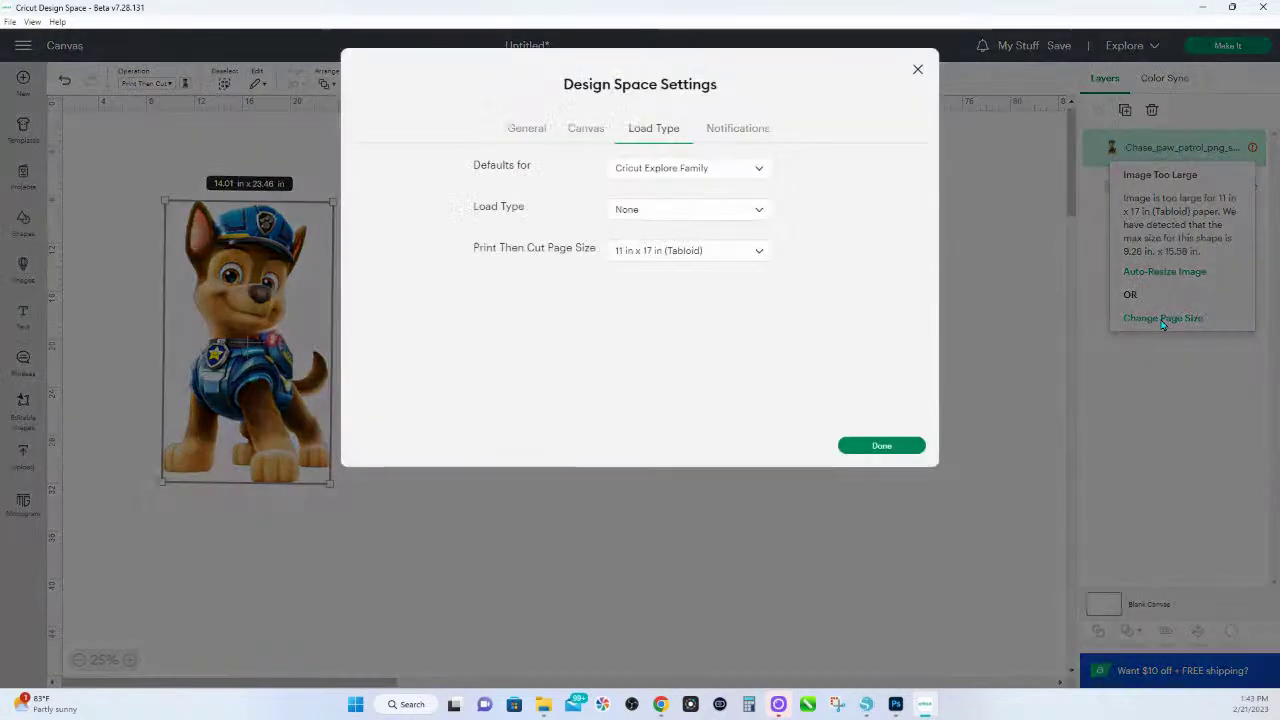
click(714, 253)
click(686, 295)
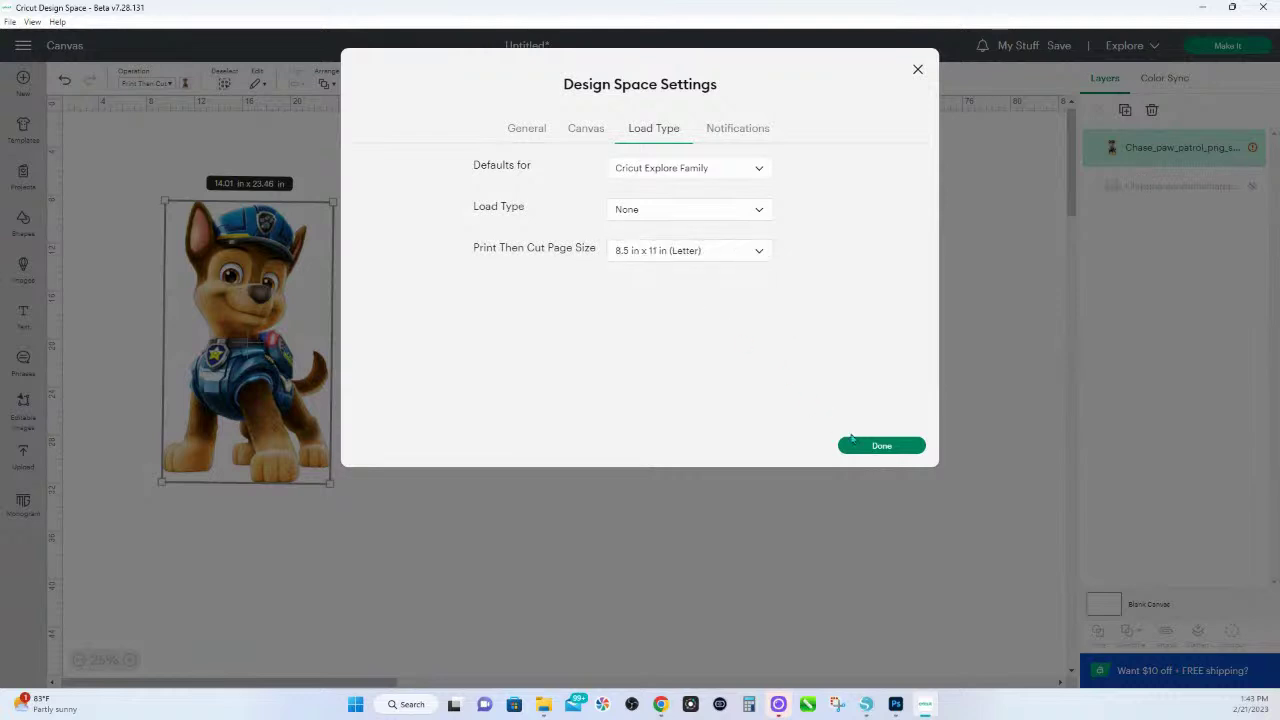
click(878, 446)
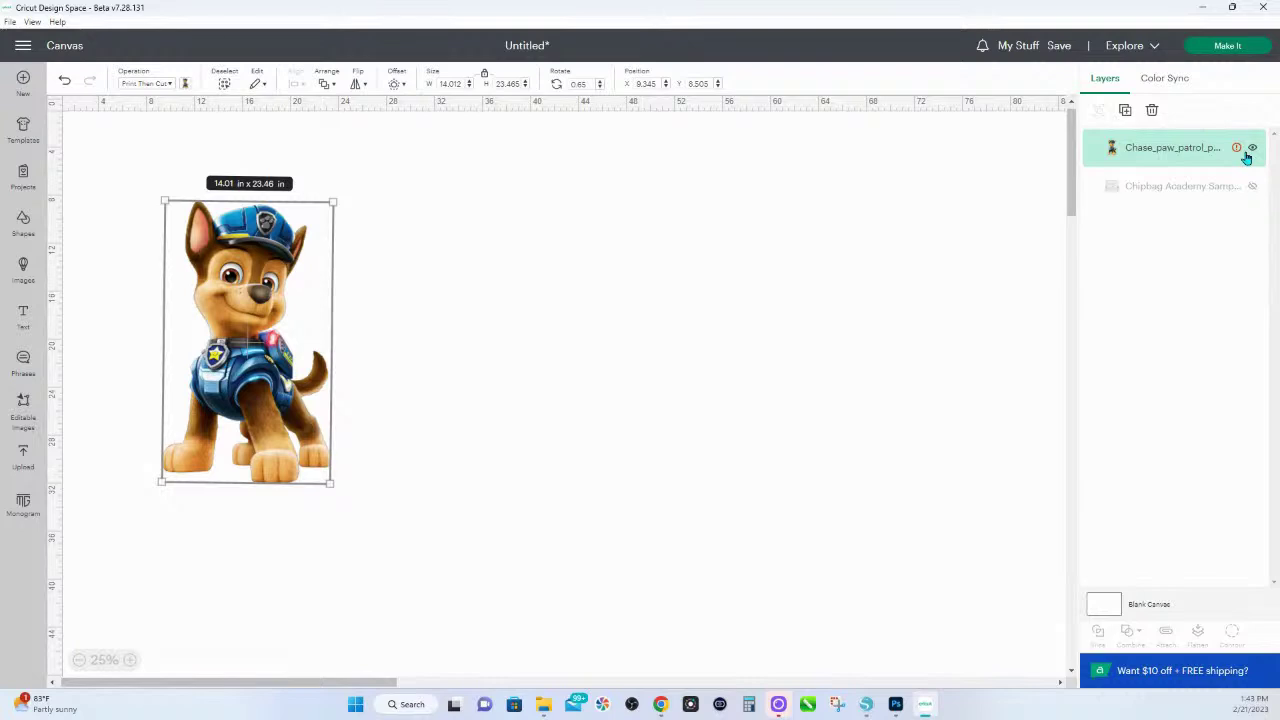
- View the dog image's size warning for Letter paper, and shrink the image to about 5.48 × 9.18 in
right_click(1247, 157)
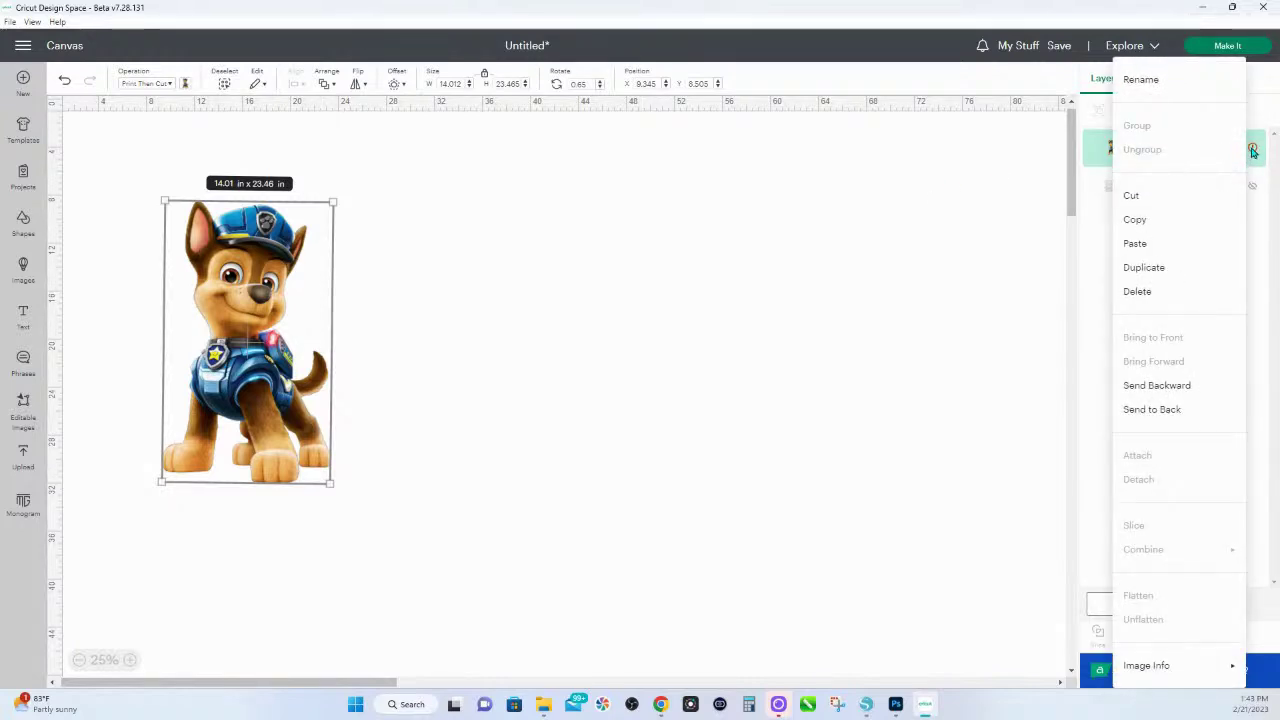
click(1252, 150)
mouse_move(1237, 150)
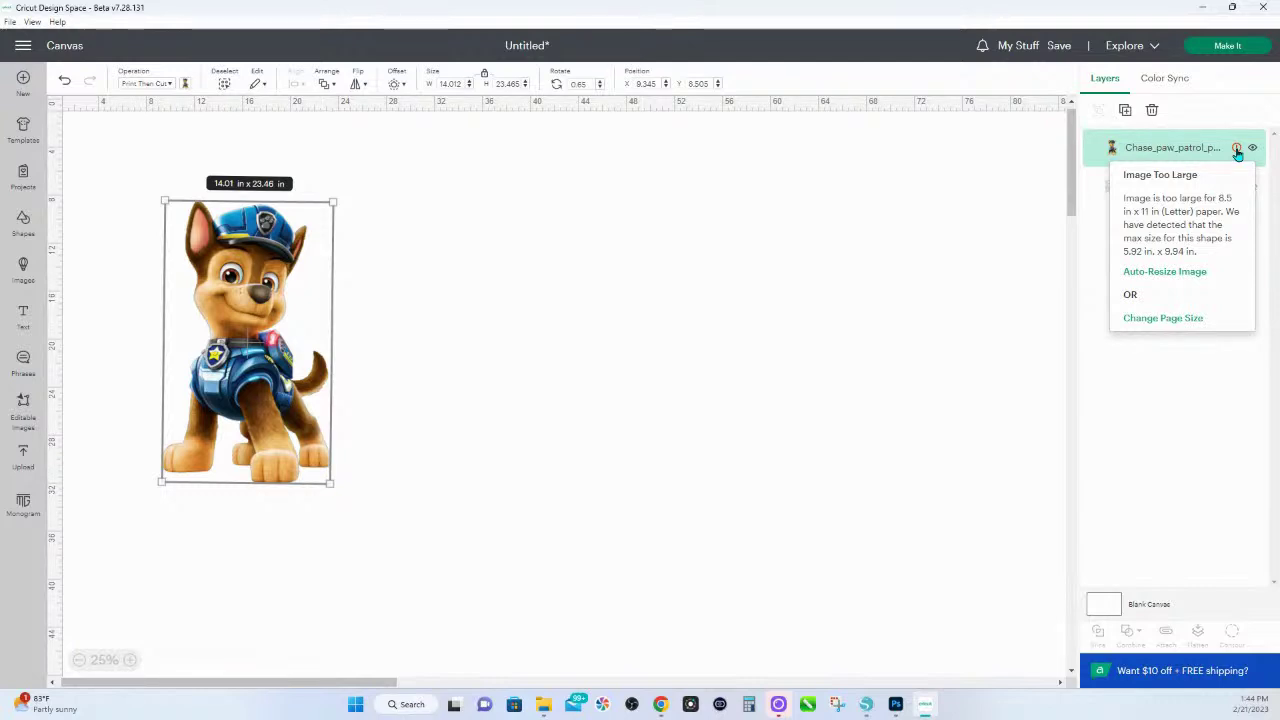
drag(330, 483, 228, 333)
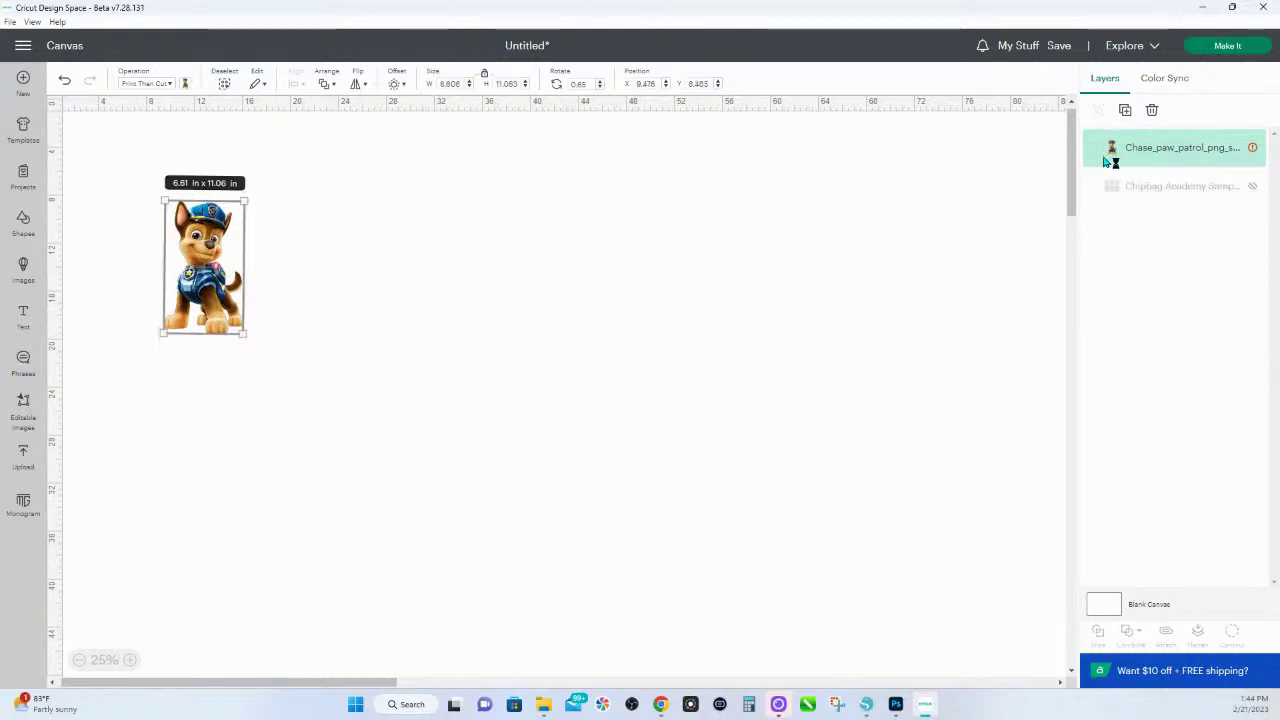
mouse_move(1249, 158)
drag(241, 331, 226, 309)
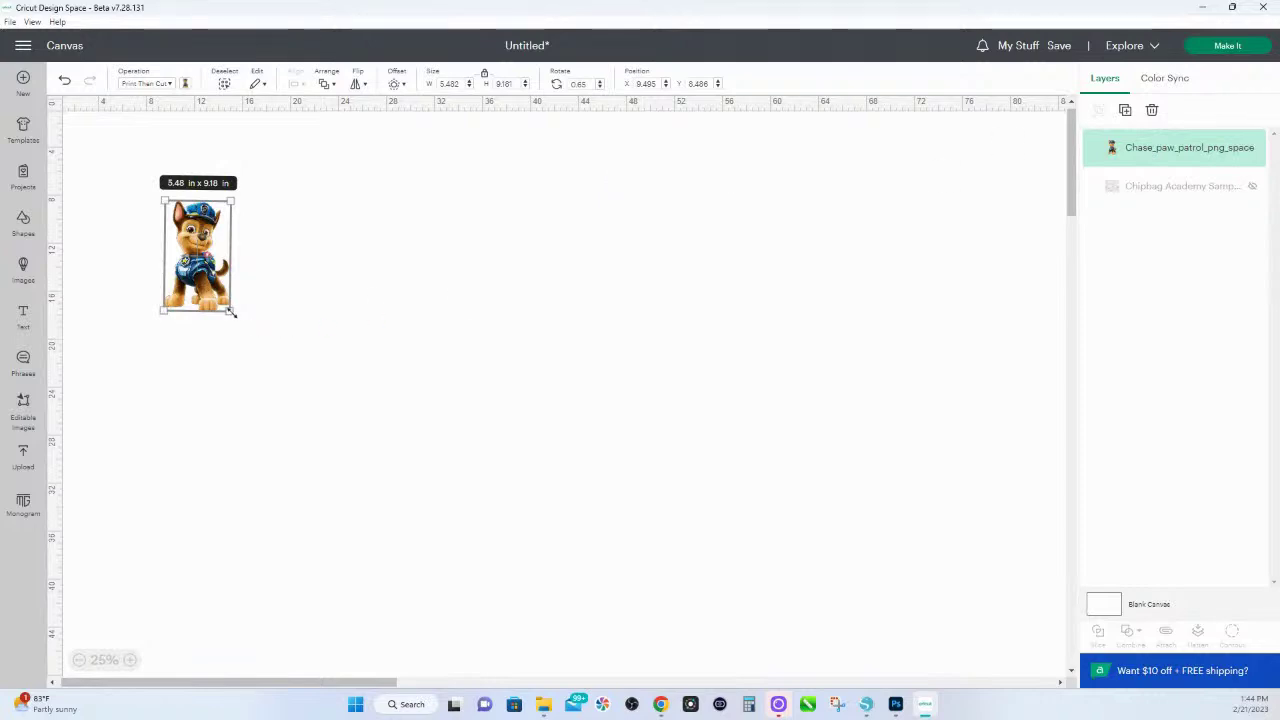
- Enlarge the dog image to about 8.45 × 14.15 in, and auto-resize it to fit Letter paper
drag(230, 313, 265, 370)
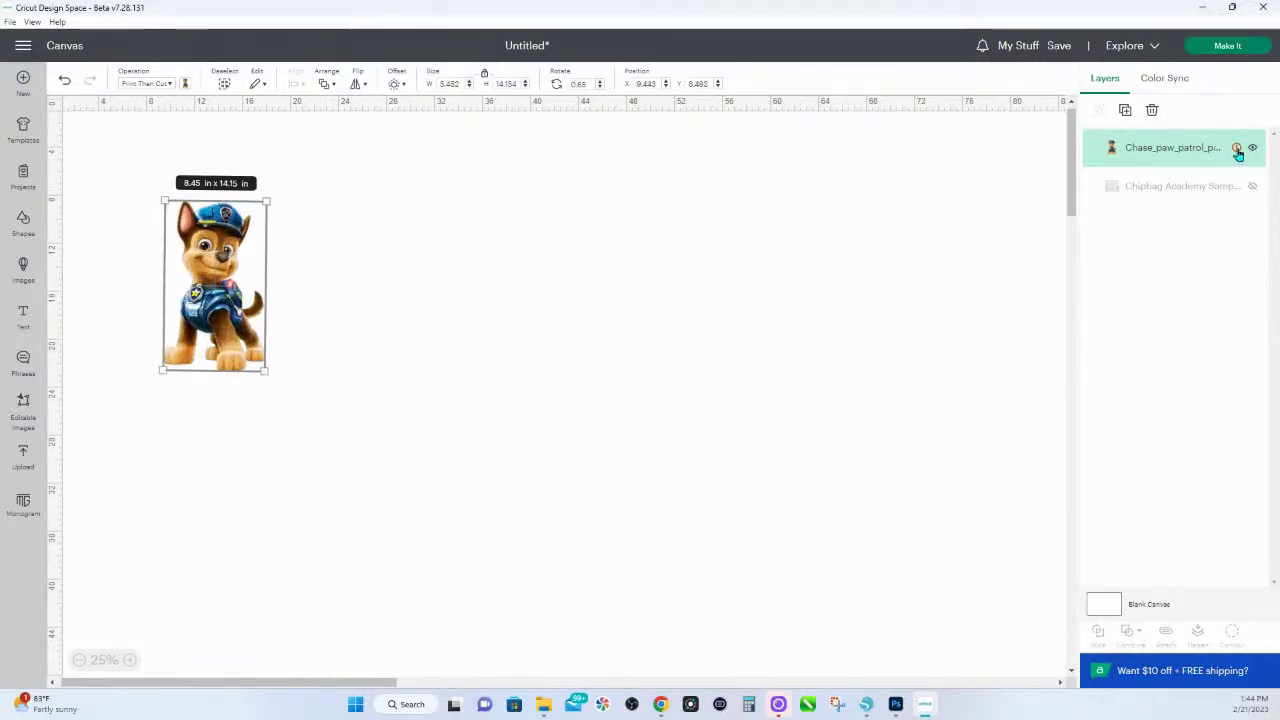
click(1237, 149)
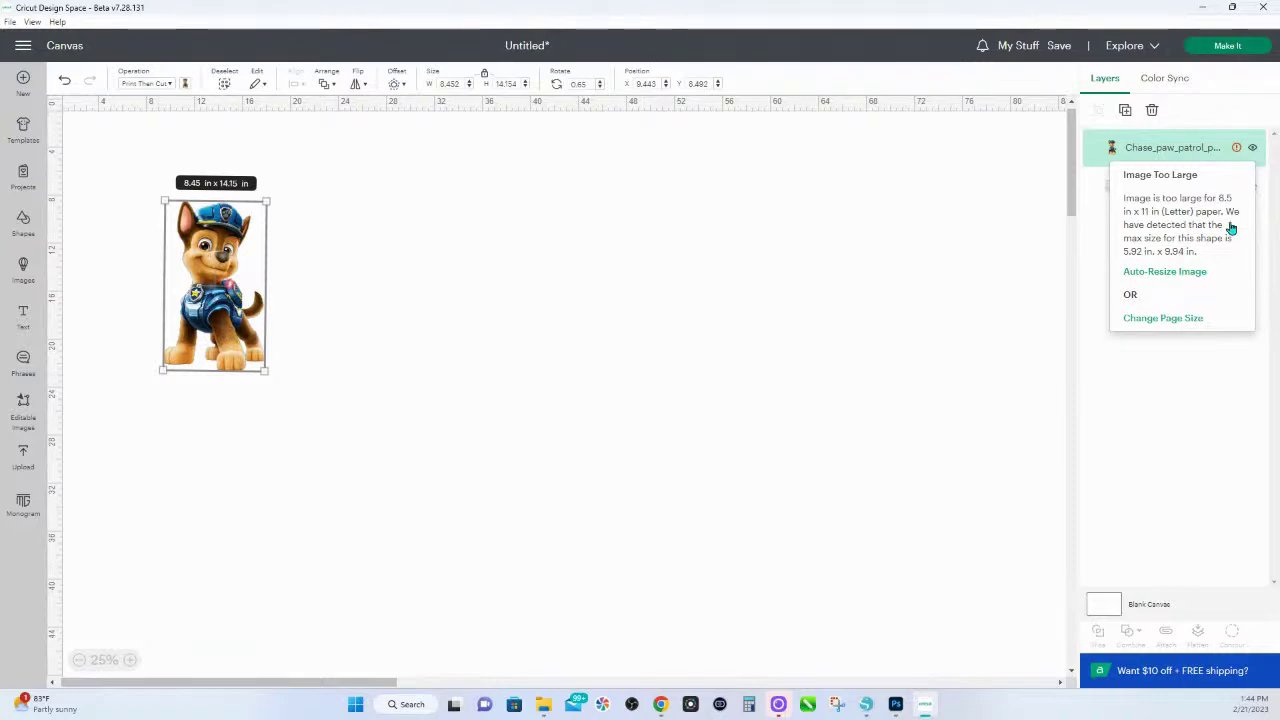
click(1188, 272)
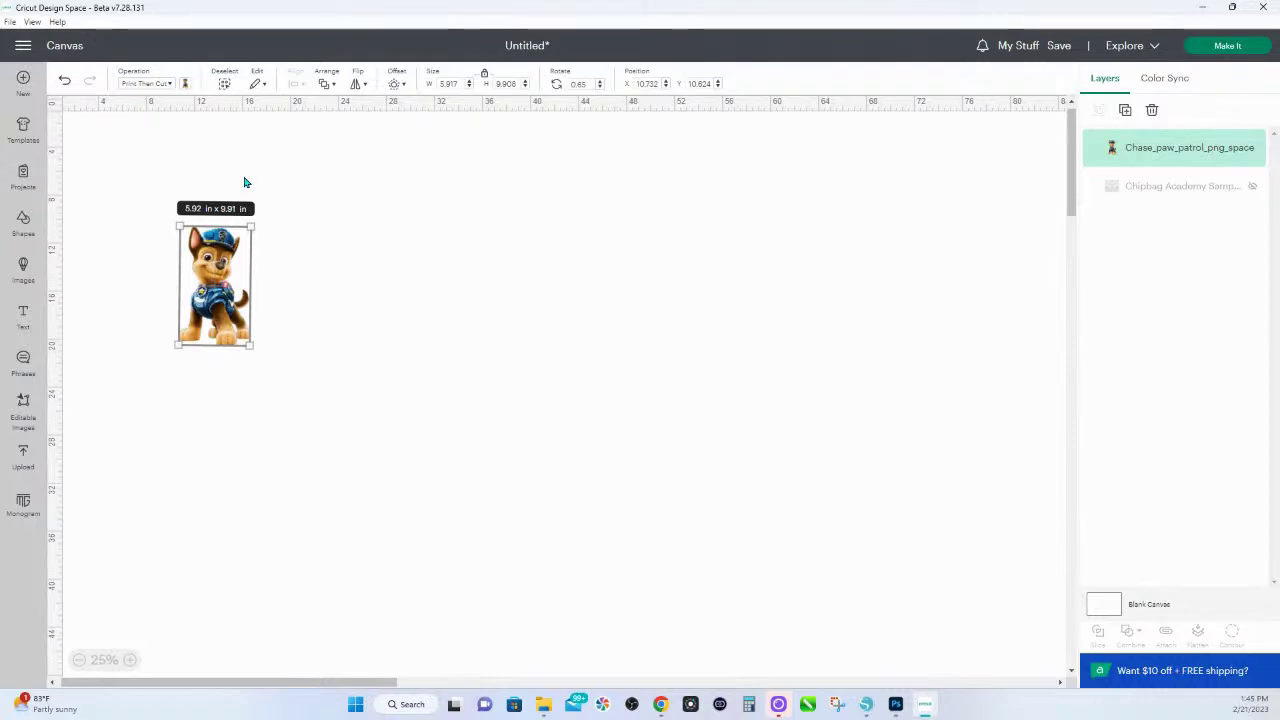
- Set the Print Then Cut page size to 11 in x 17 in (Tabloid) in the load type settings
click(23, 45)
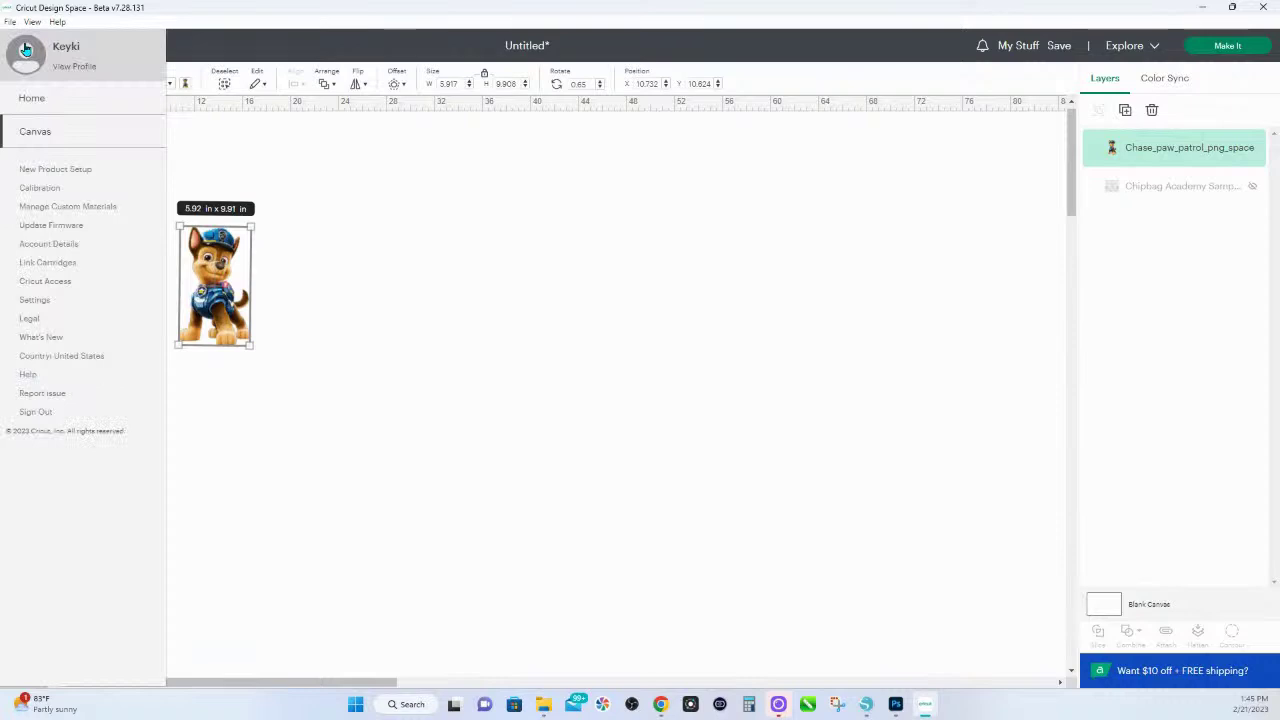
click(45, 300)
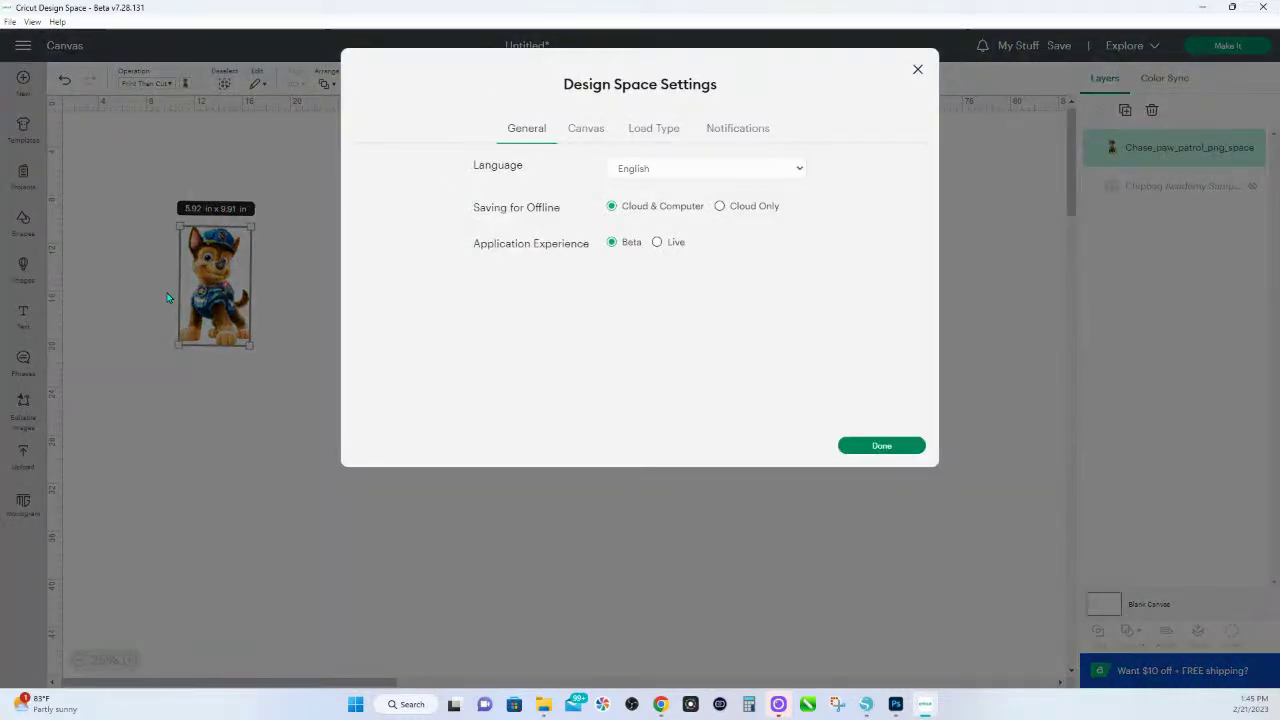
click(638, 134)
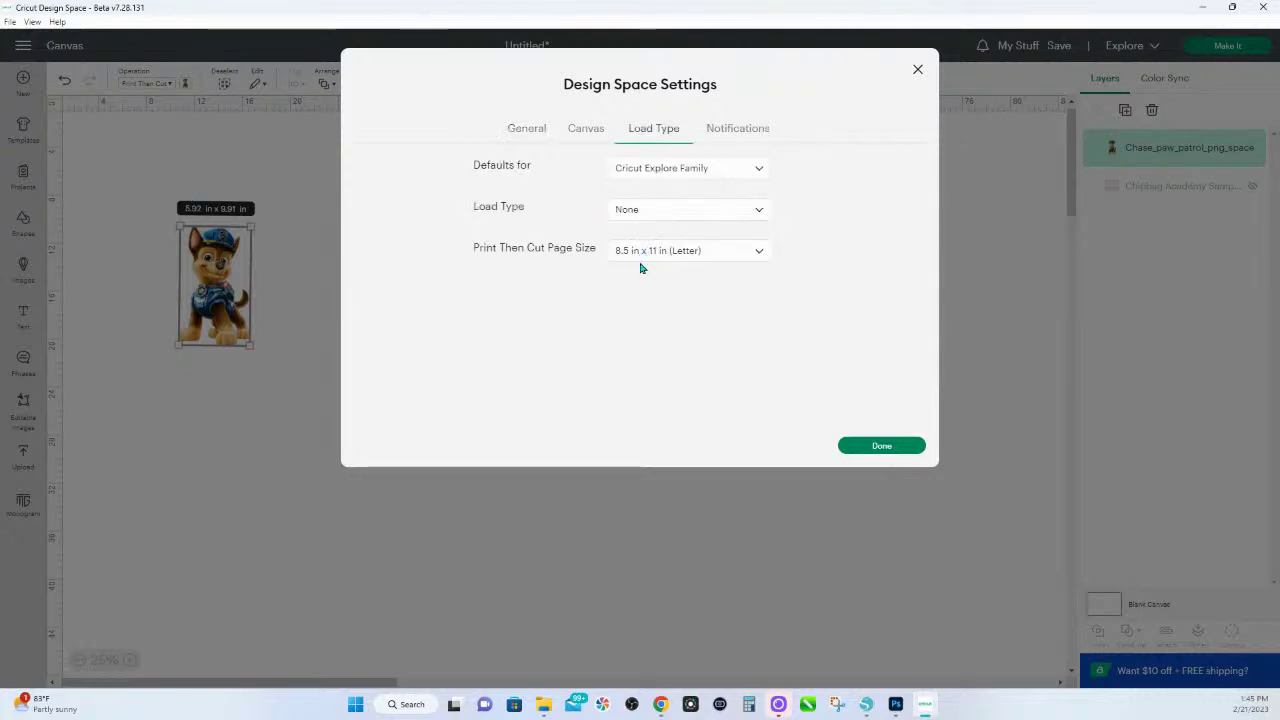
click(631, 255)
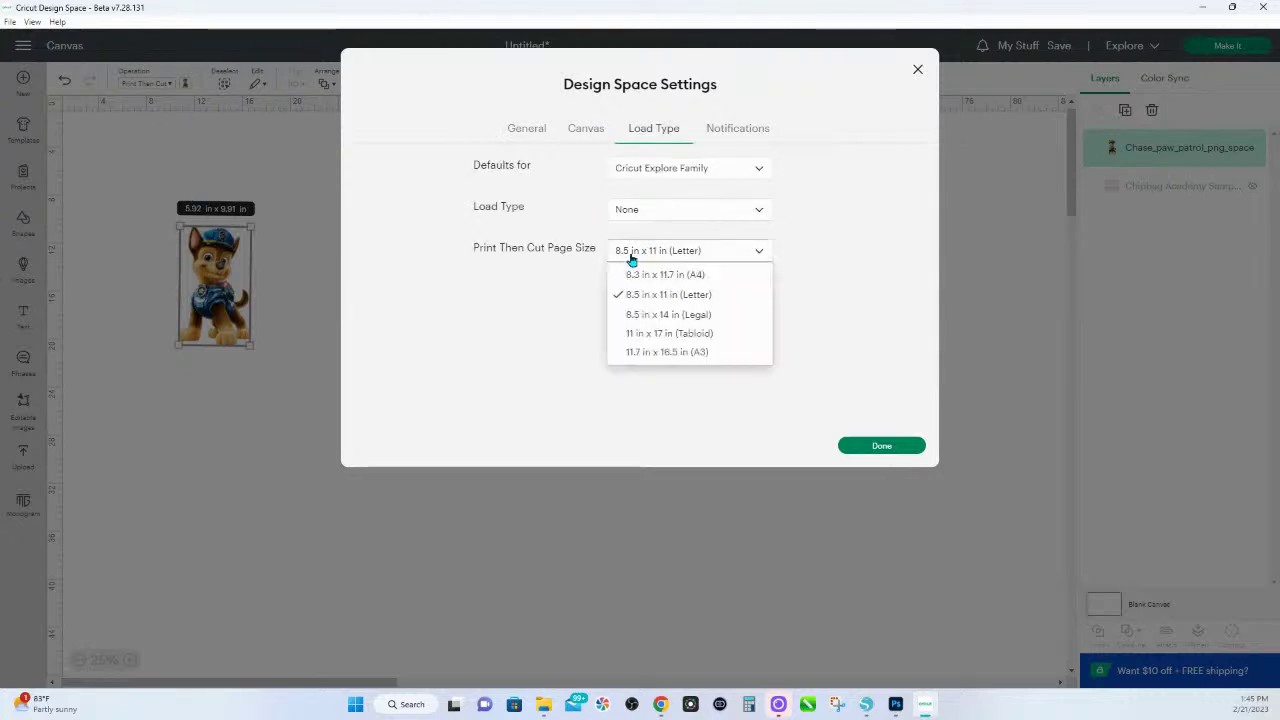
click(660, 334)
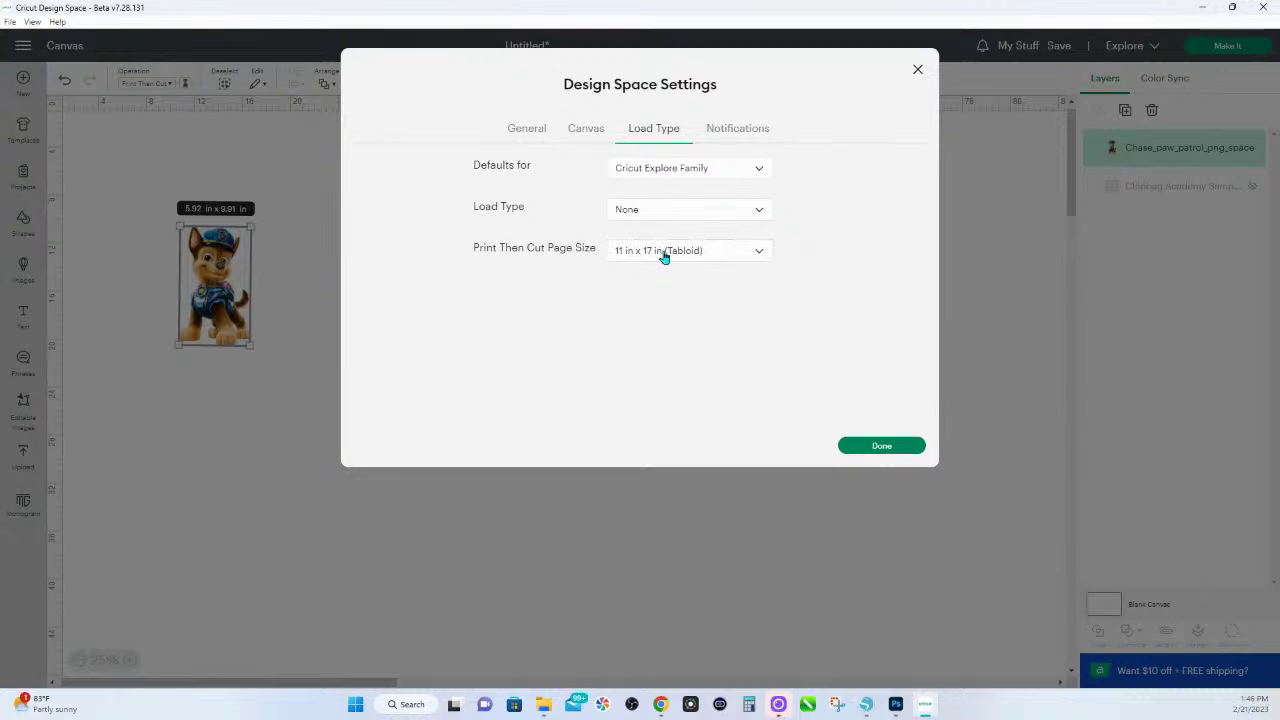
click(882, 446)
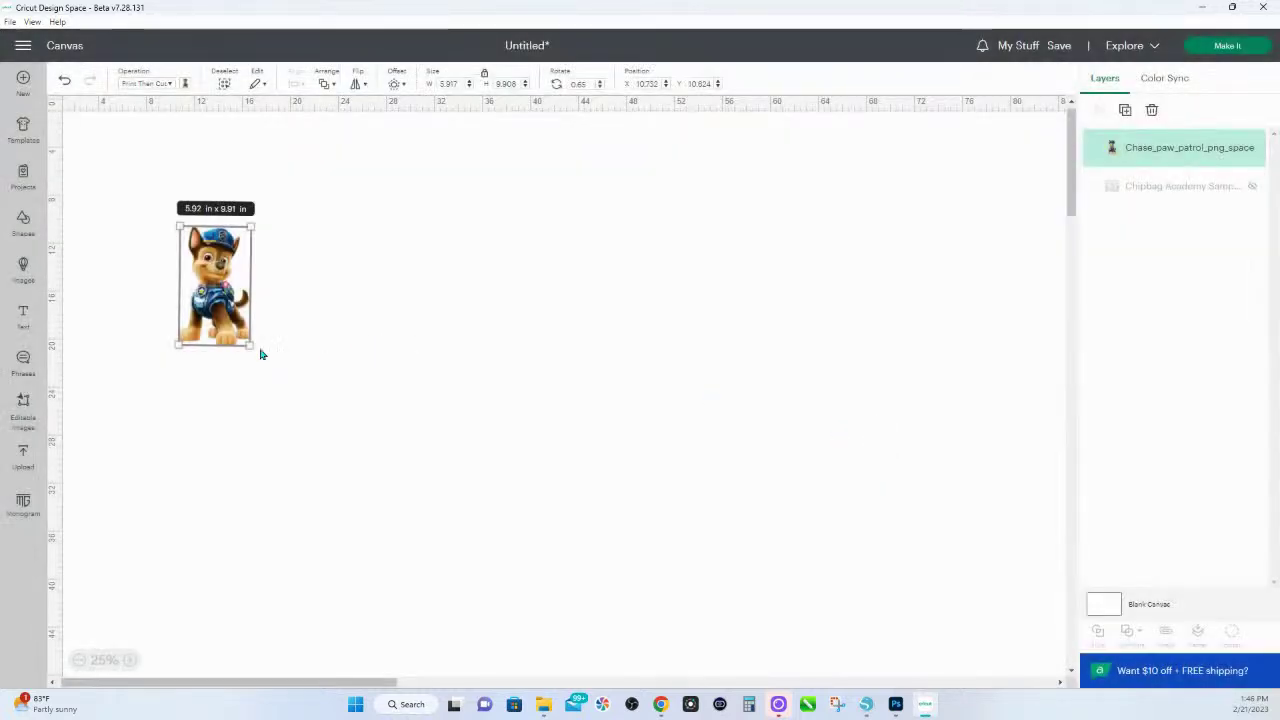
- Enlarge the dog image to about 30.69 × 51.39 in, and auto-resize it to fit 11 × 17 in Tabloid paper
drag(251, 344, 548, 580)
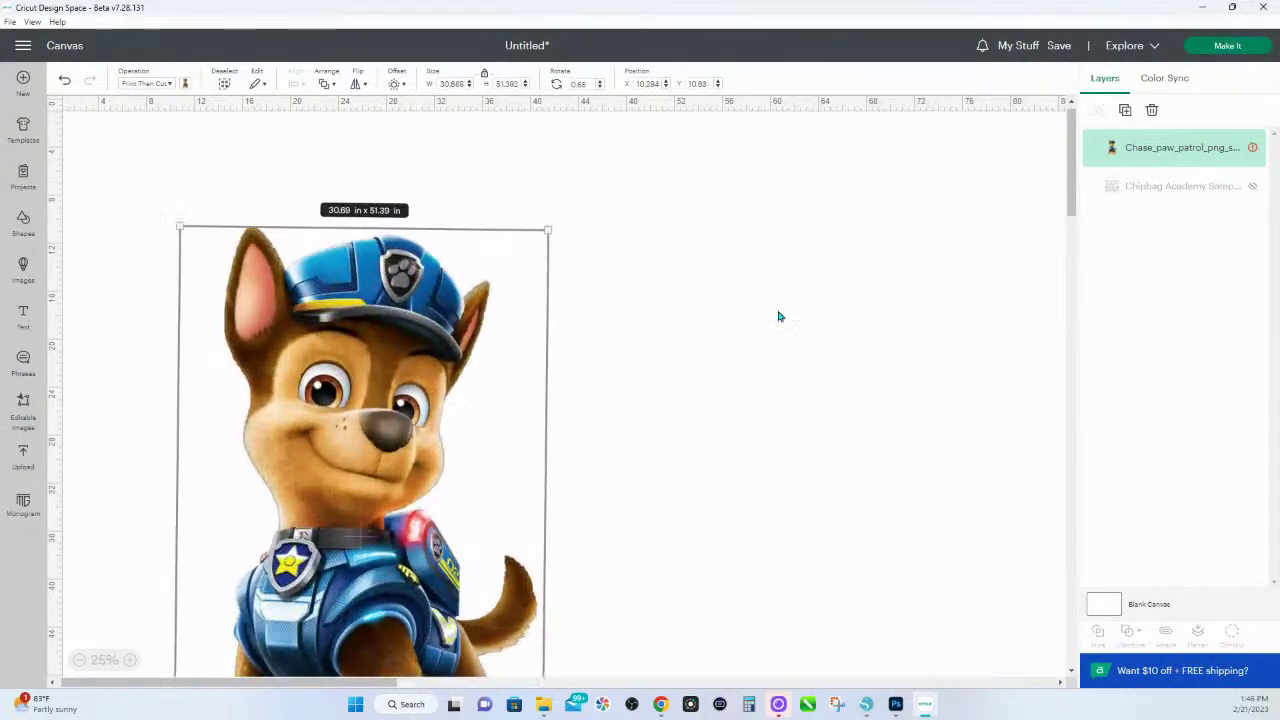
click(1237, 148)
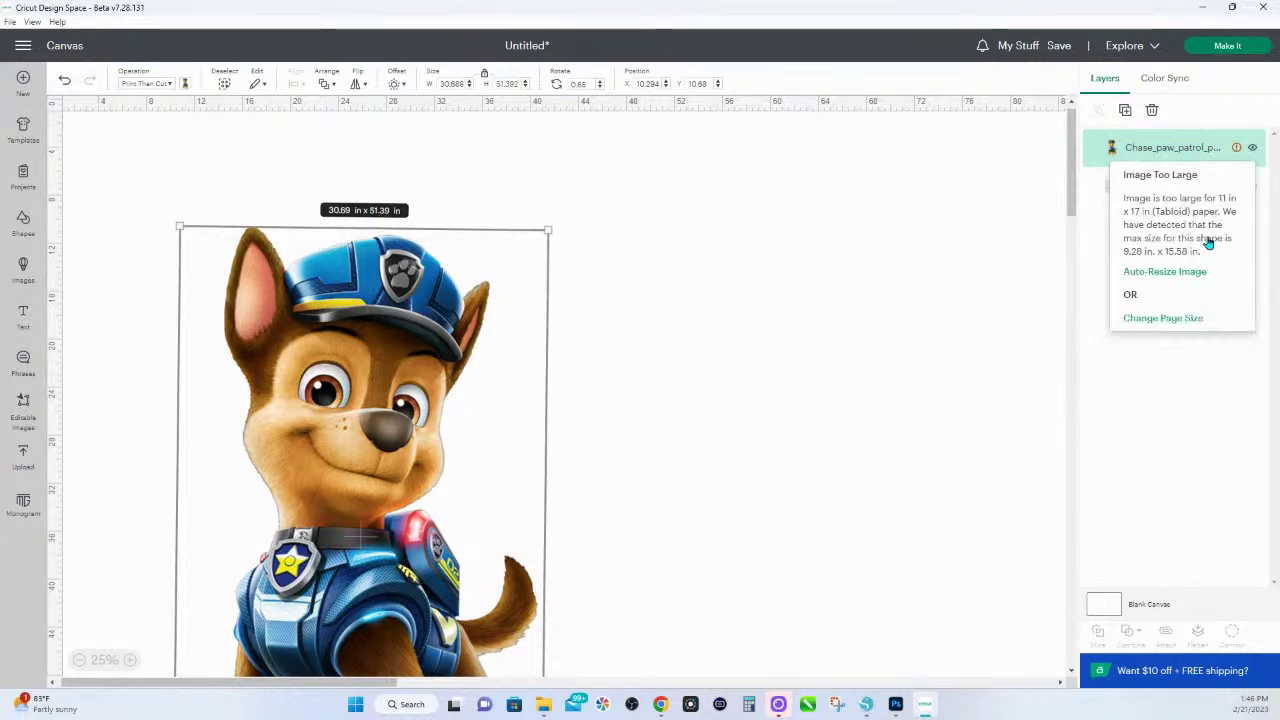
click(1164, 273)
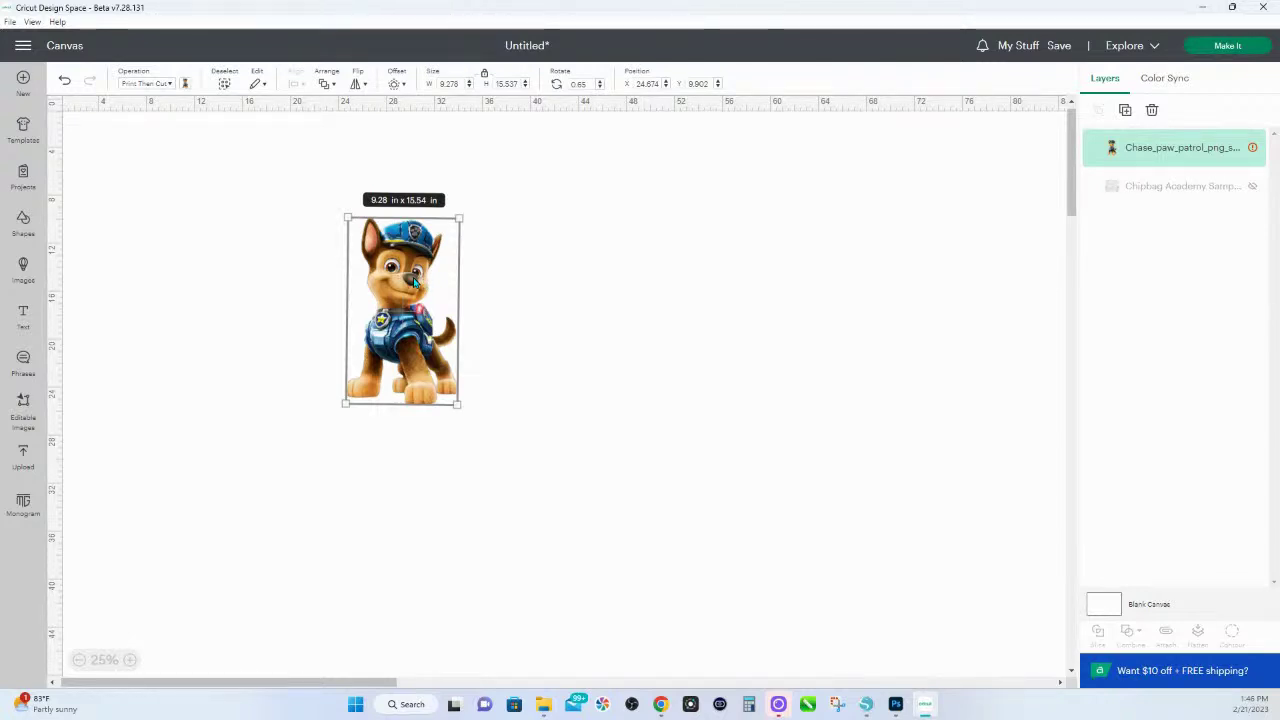
- Switch to Silhouette Studio, open the Untitled-1 design, and select the brown dog image beside the page
click(866, 710)
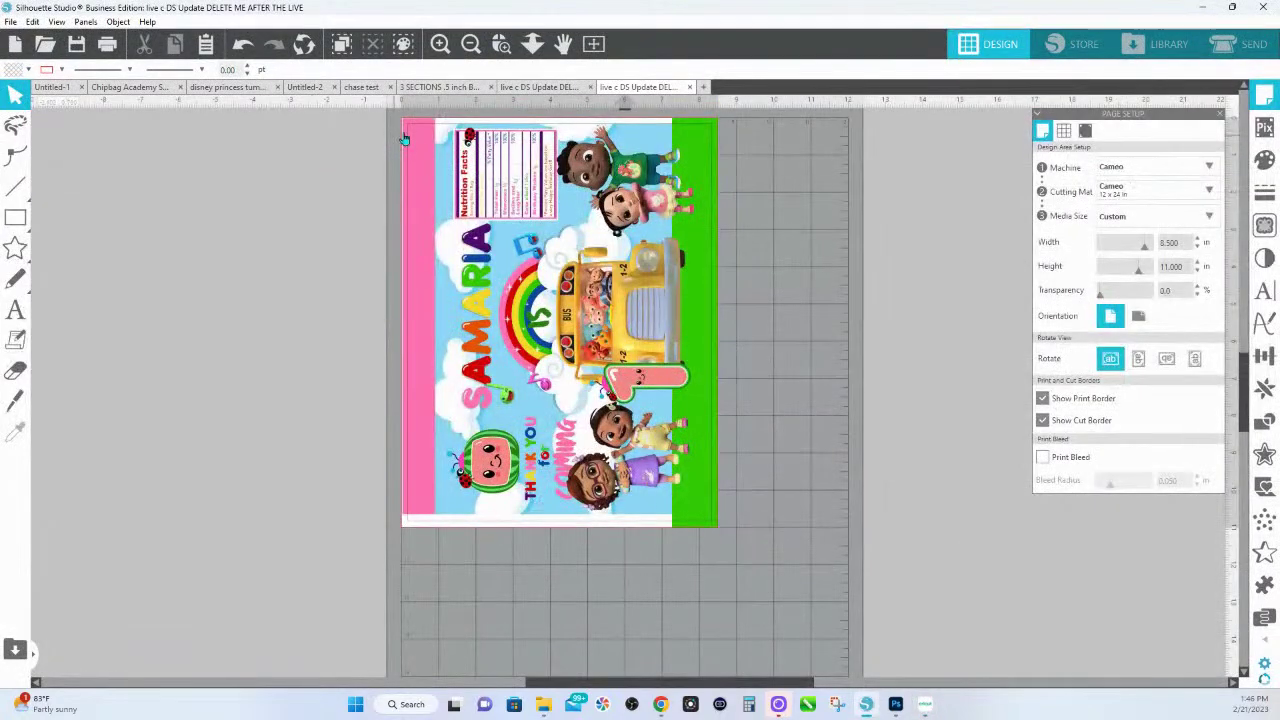
click(66, 92)
click(532, 43)
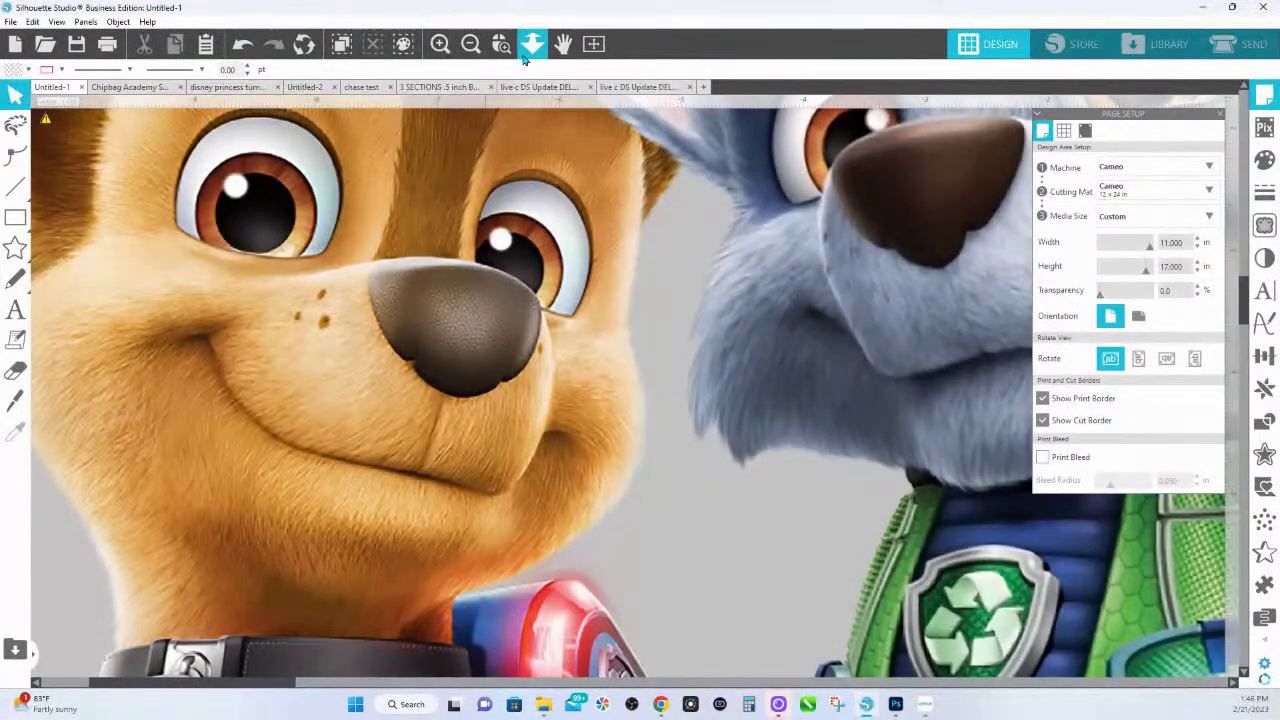
drag(507, 330, 507, 400)
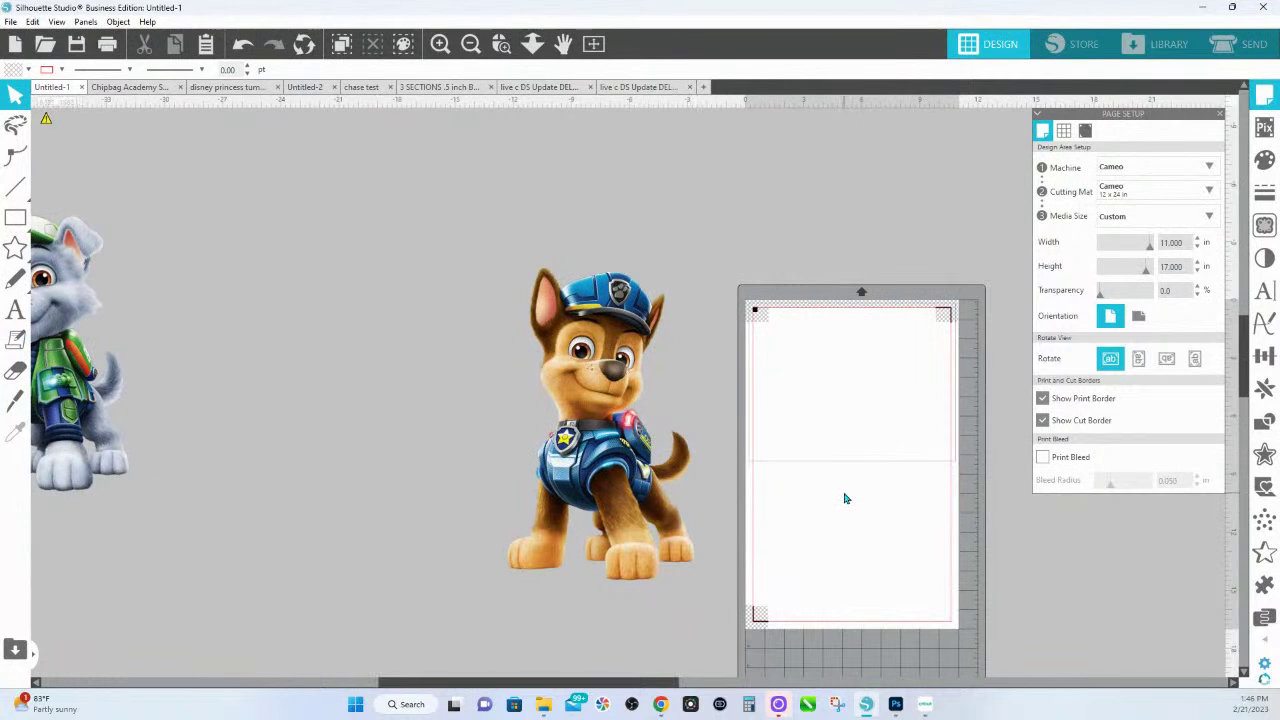
drag(812, 466, 504, 410)
click(284, 308)
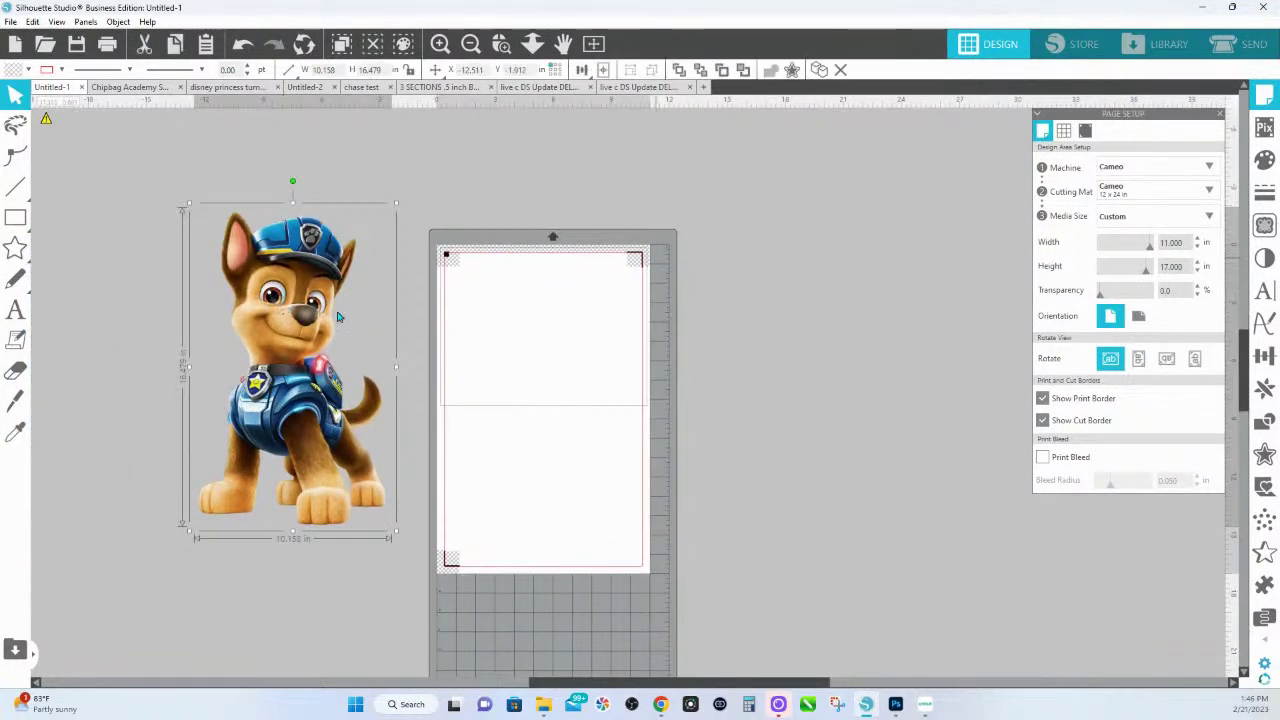
- Trace and detach the brown dog image with the threshold set to 100%
double_click(300, 313)
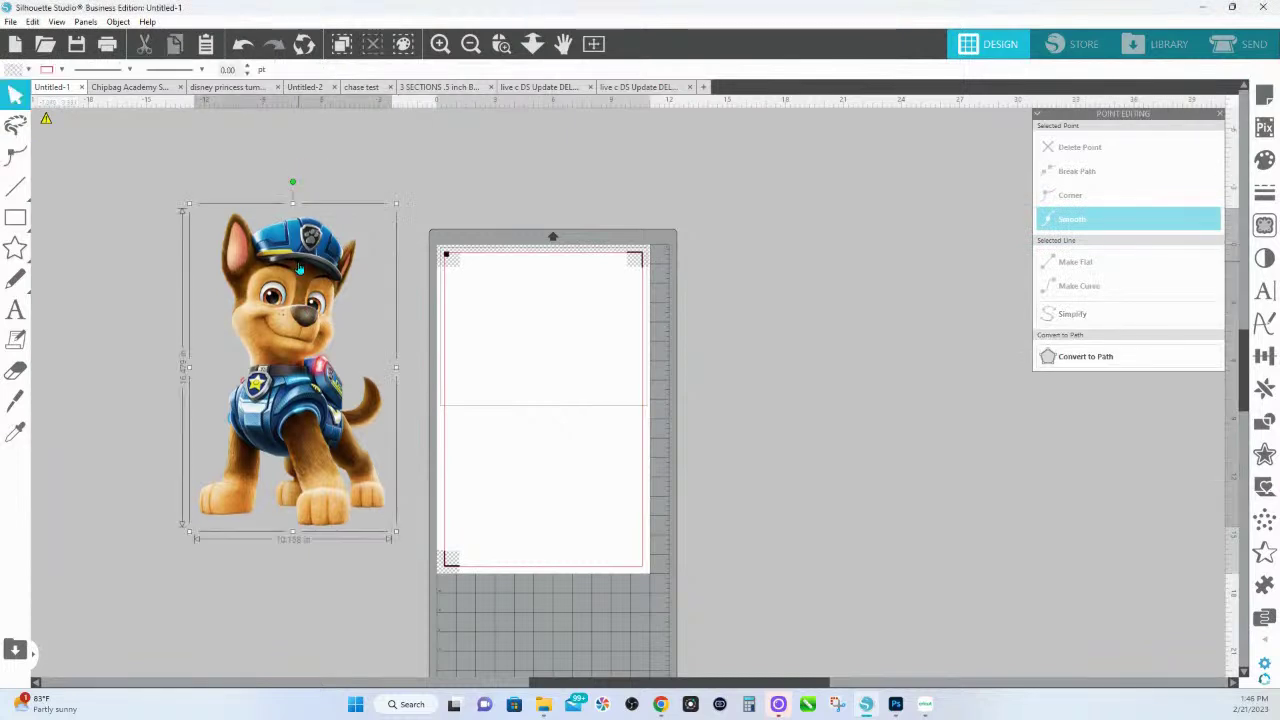
click(1266, 166)
click(1269, 230)
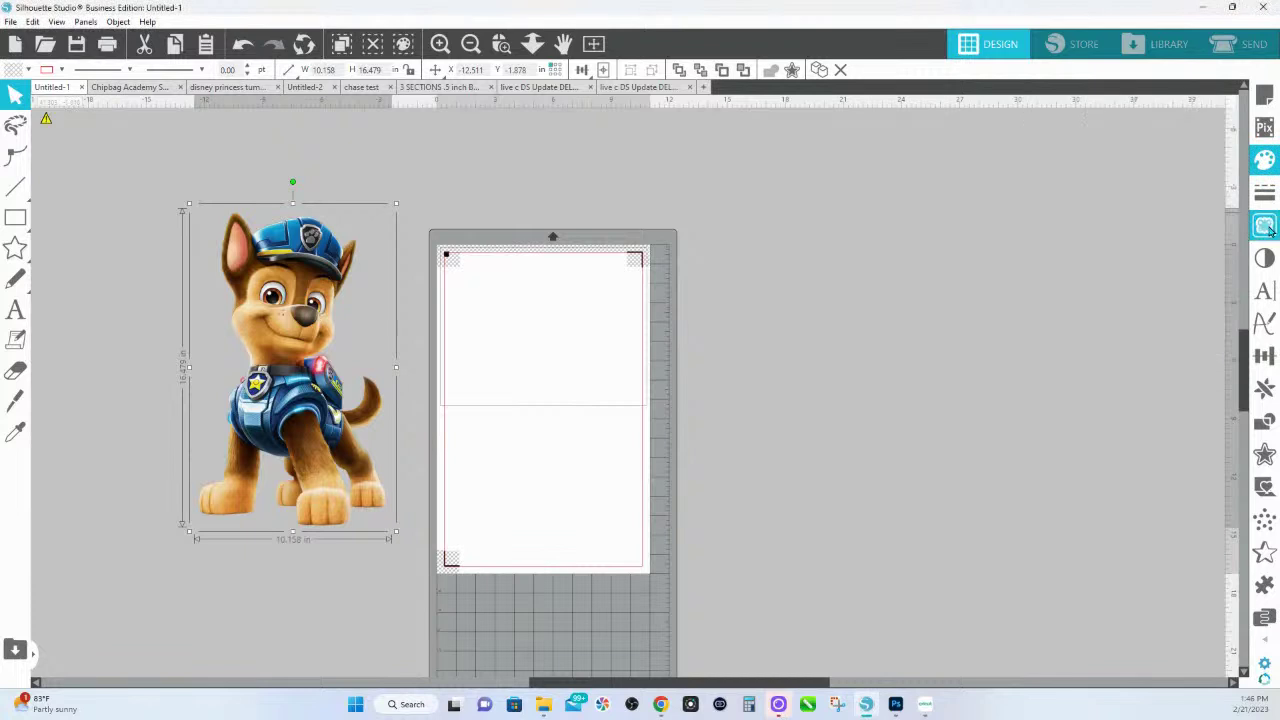
click(1108, 170)
mouse_move(147, 181)
mouse_down()
mouse_move(345, 388)
mouse_move(430, 552)
mouse_up()
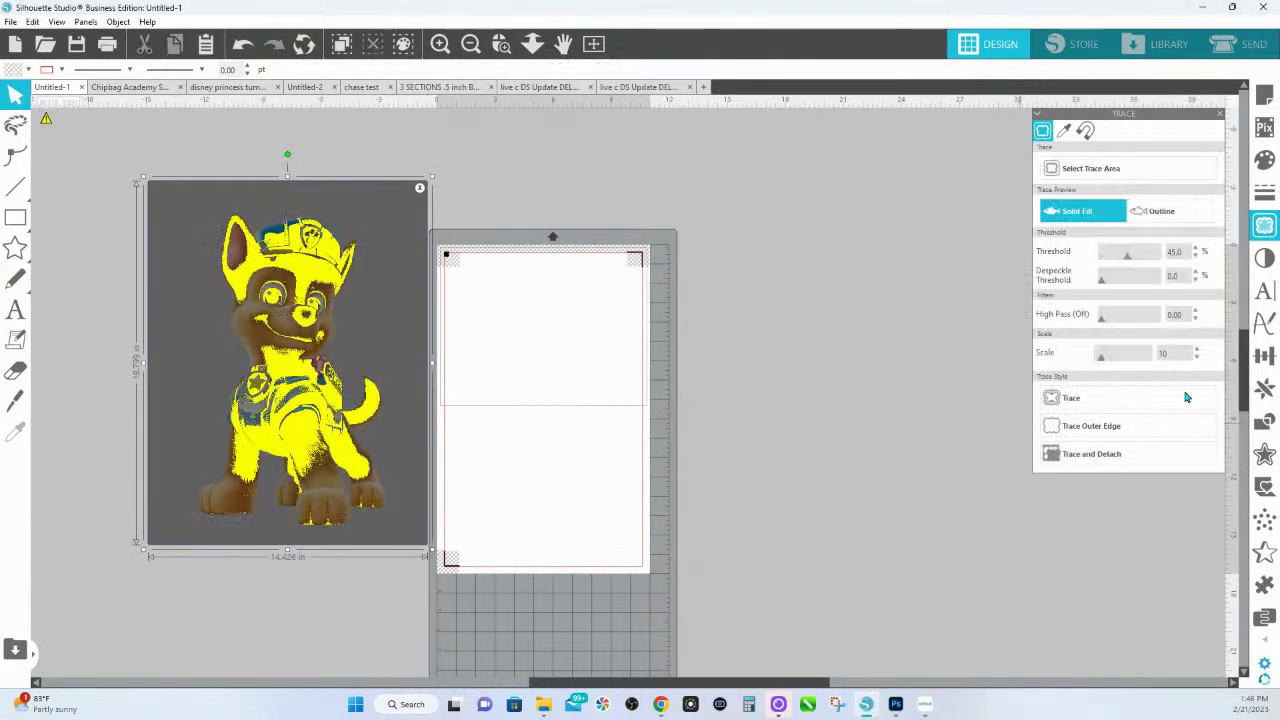
drag(1127, 256, 1178, 260)
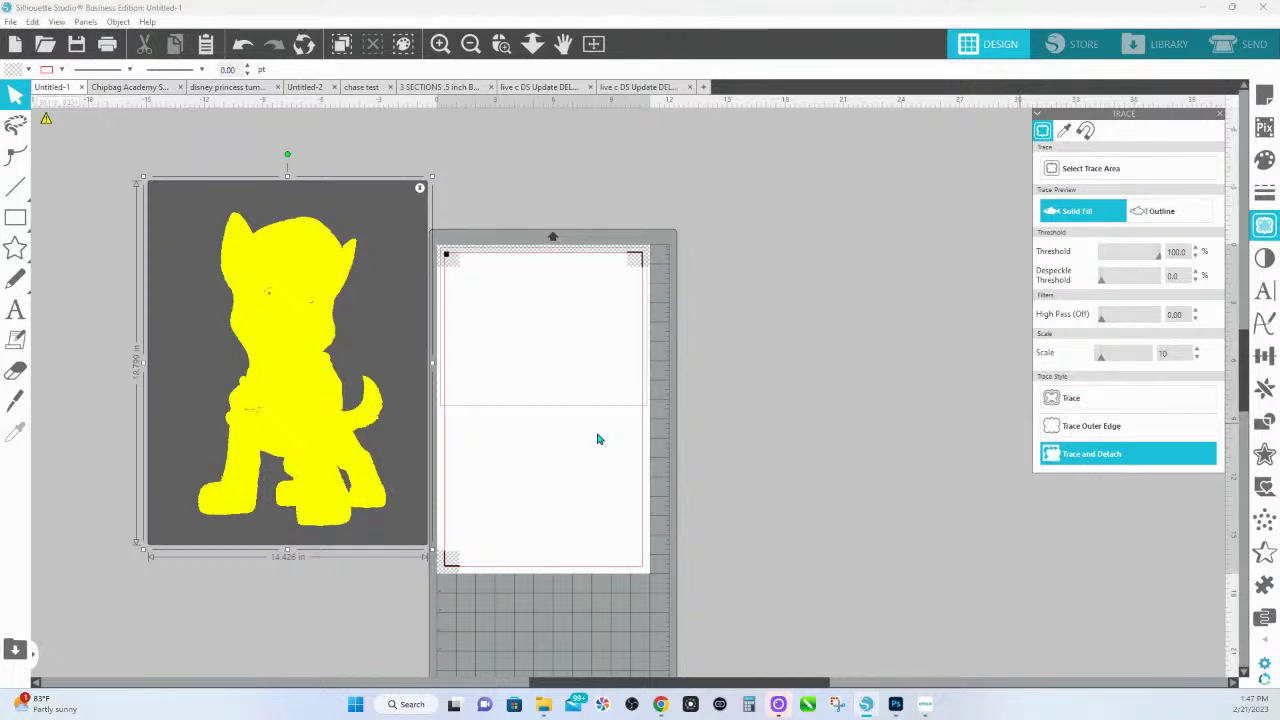
click(508, 170)
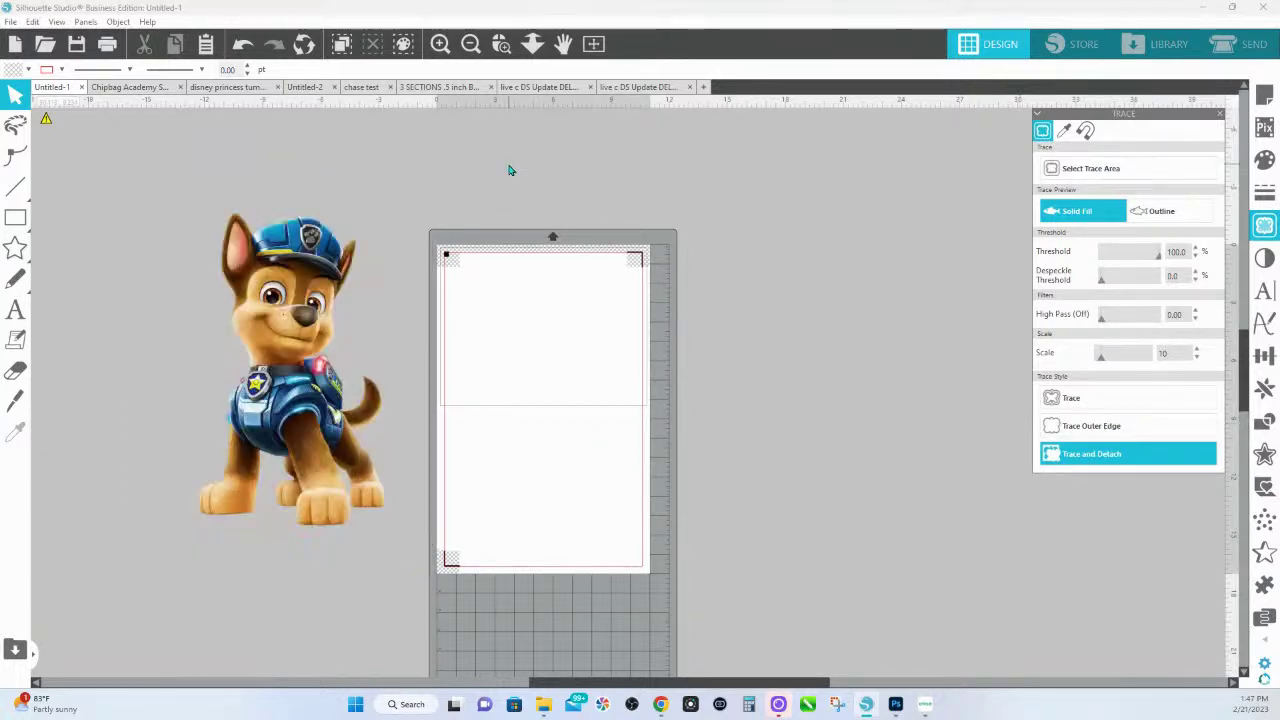
- Delete the leftover image behind the detached dog, and display the edit points along the dog's traced outline beside the page
click(311, 352)
drag(311, 352, 601, 364)
drag(157, 209, 396, 532)
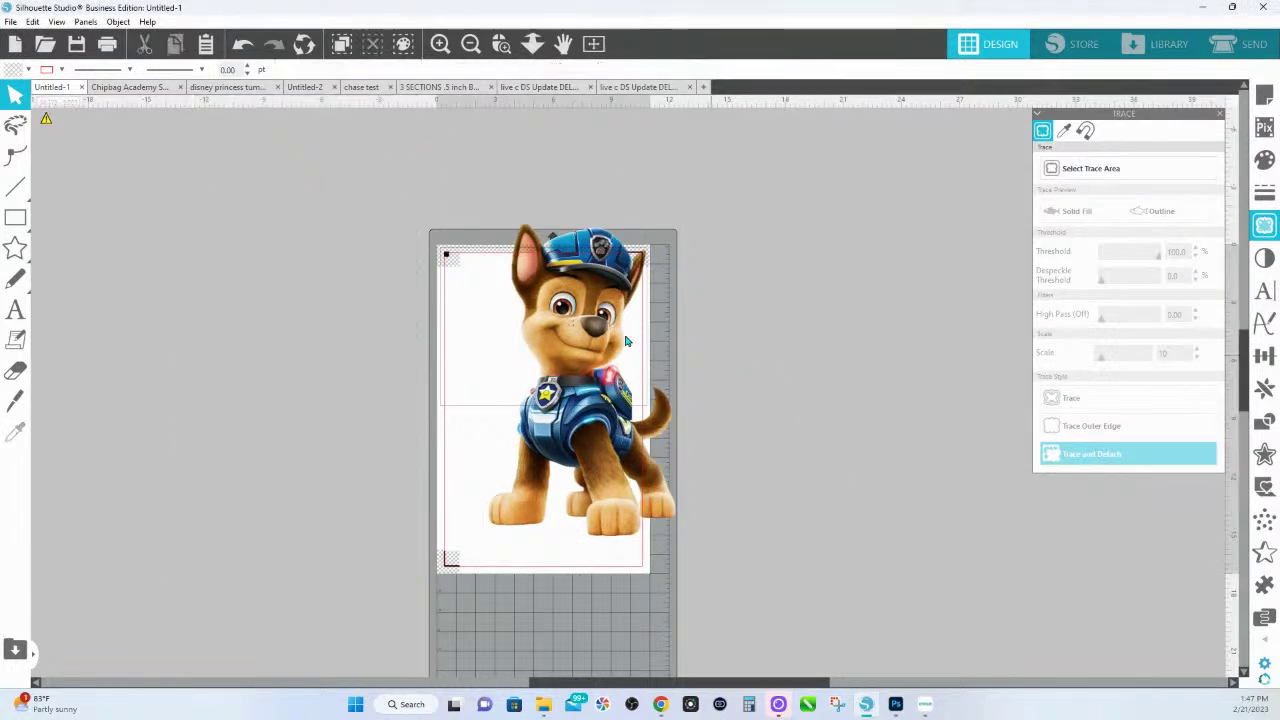
drag(556, 345, 279, 375)
double_click(279, 375)
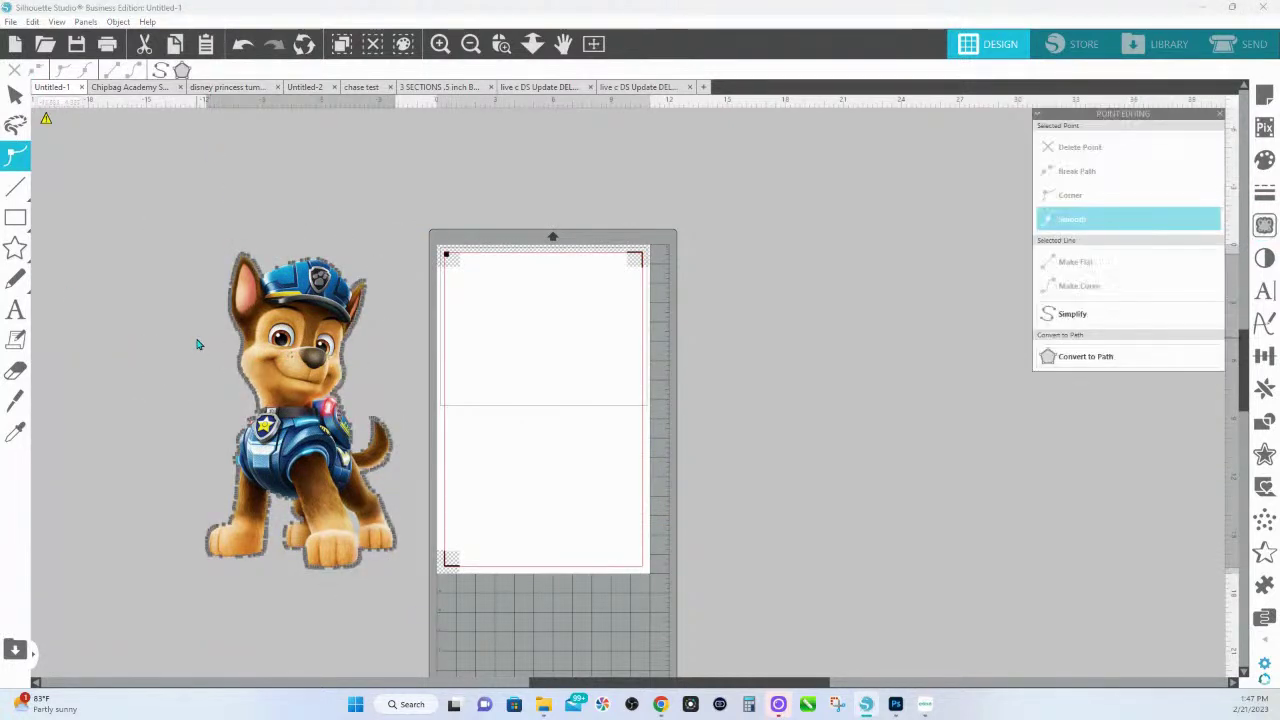
- Place the traced dog inside the cut border of the 11 × 17 in page, and inspect its fit against the registration marks
drag(280, 338, 519, 334)
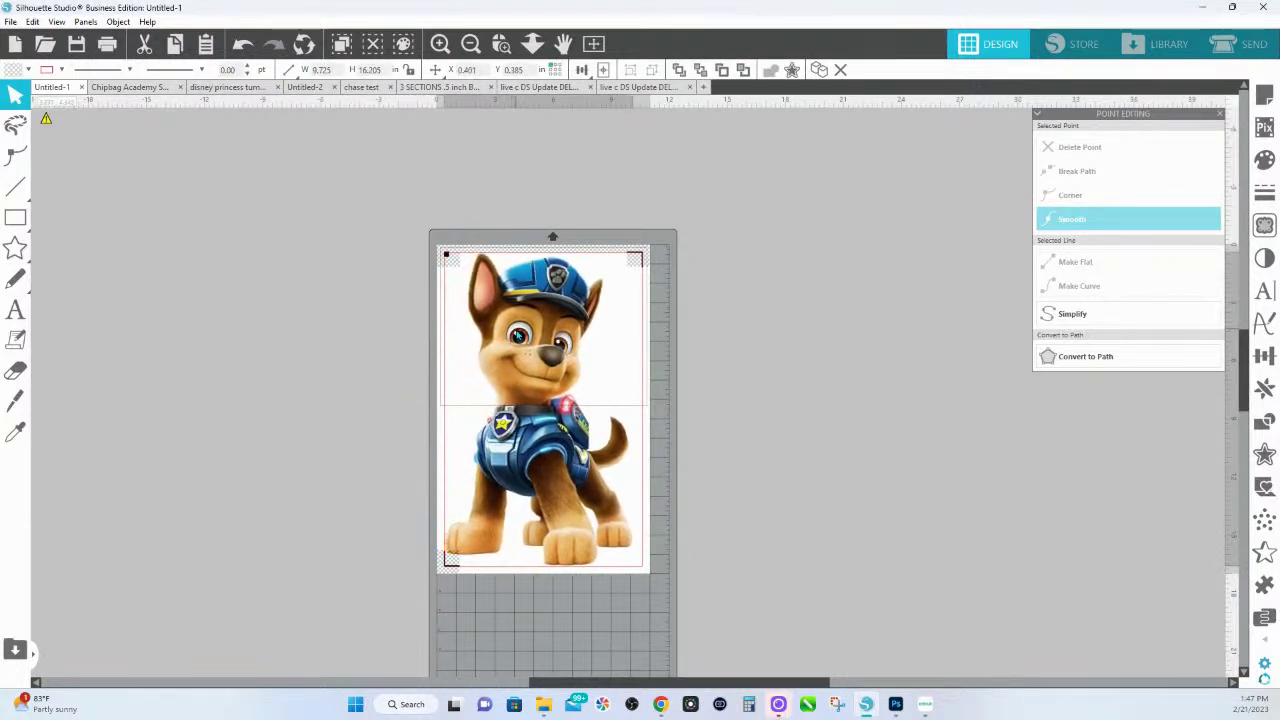
click(505, 180)
click(501, 43)
drag(397, 257, 817, 597)
scroll(534, 470, up, 2)
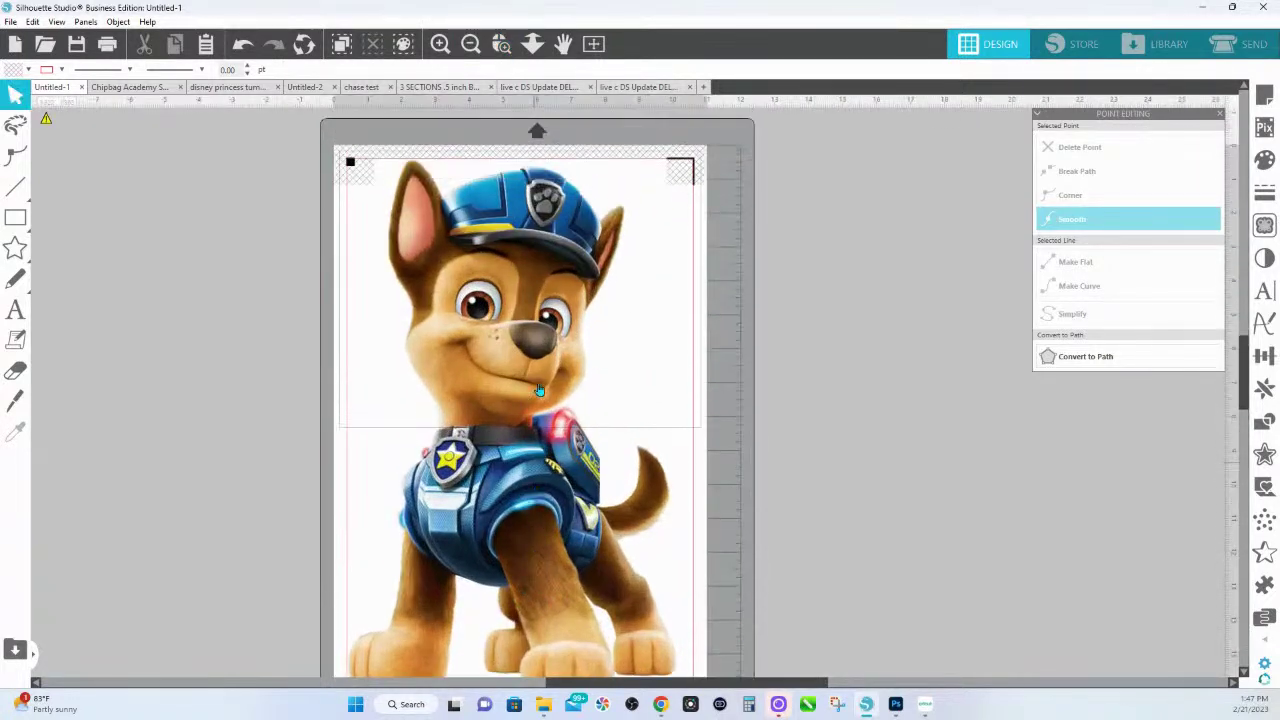
drag(531, 304, 533, 307)
scroll(533, 307, down, 1)
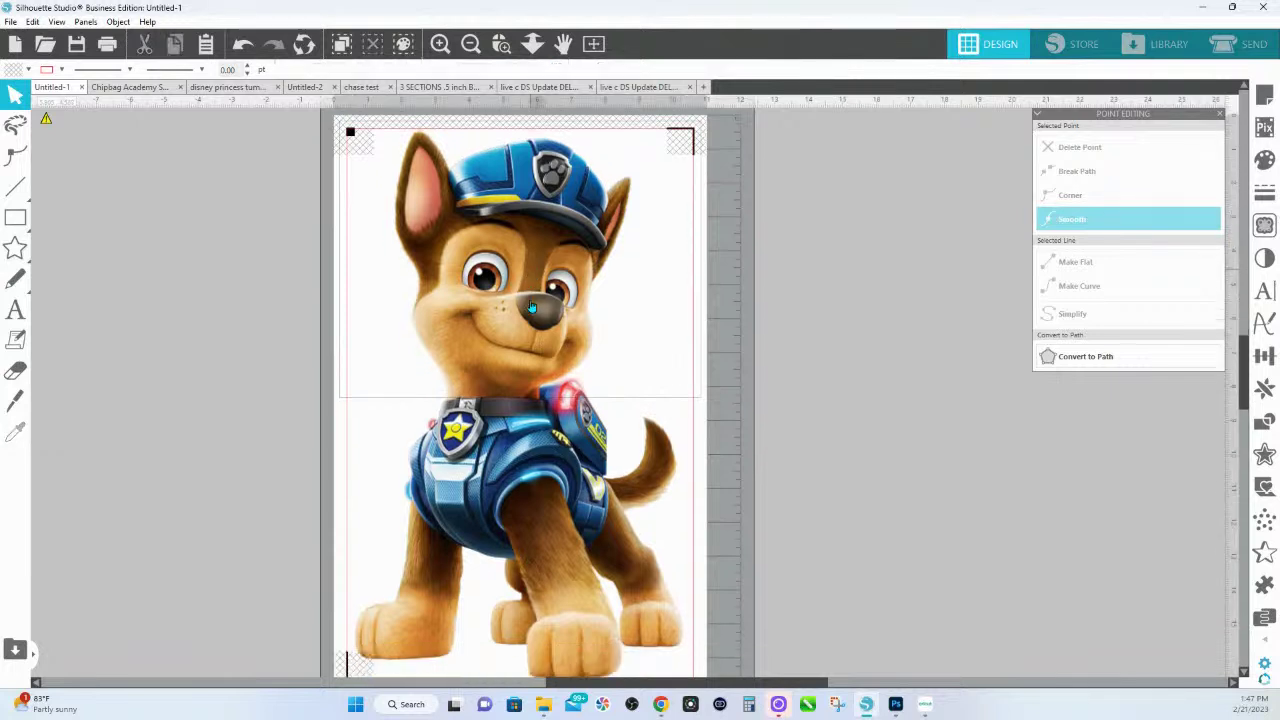
- Shift the dog on the 11 × 17 in page to about X 0.893, Y 0.267 in, and deselect it
drag(509, 503, 514, 497)
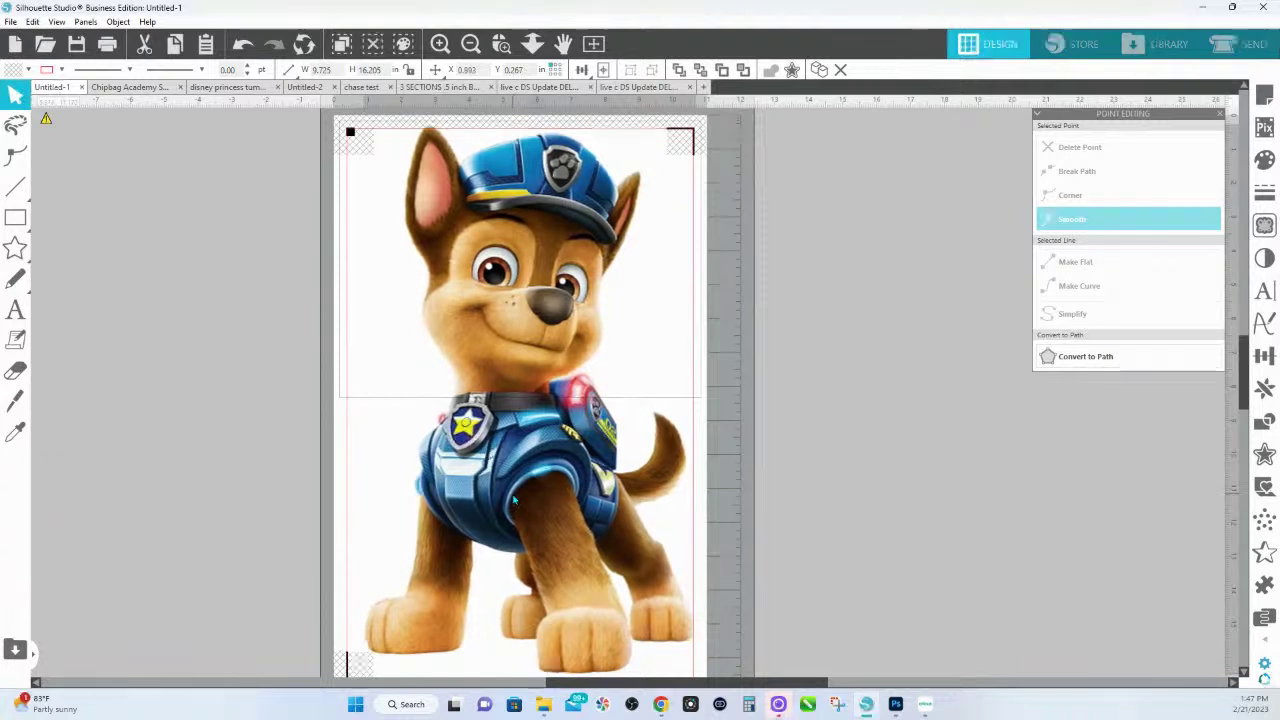
click(275, 115)
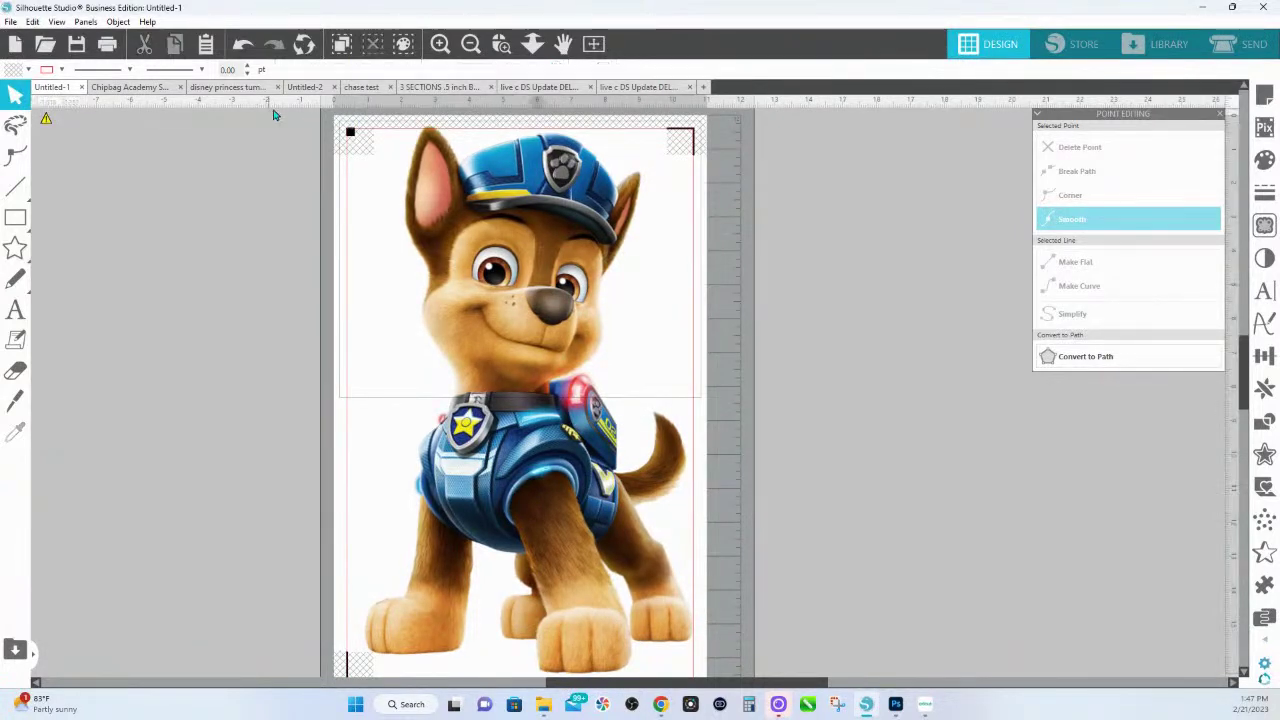
- Try fitting the dog on the page by tilting it slightly counterclockwise and nudging it sideways, and undo both changes
click(468, 192)
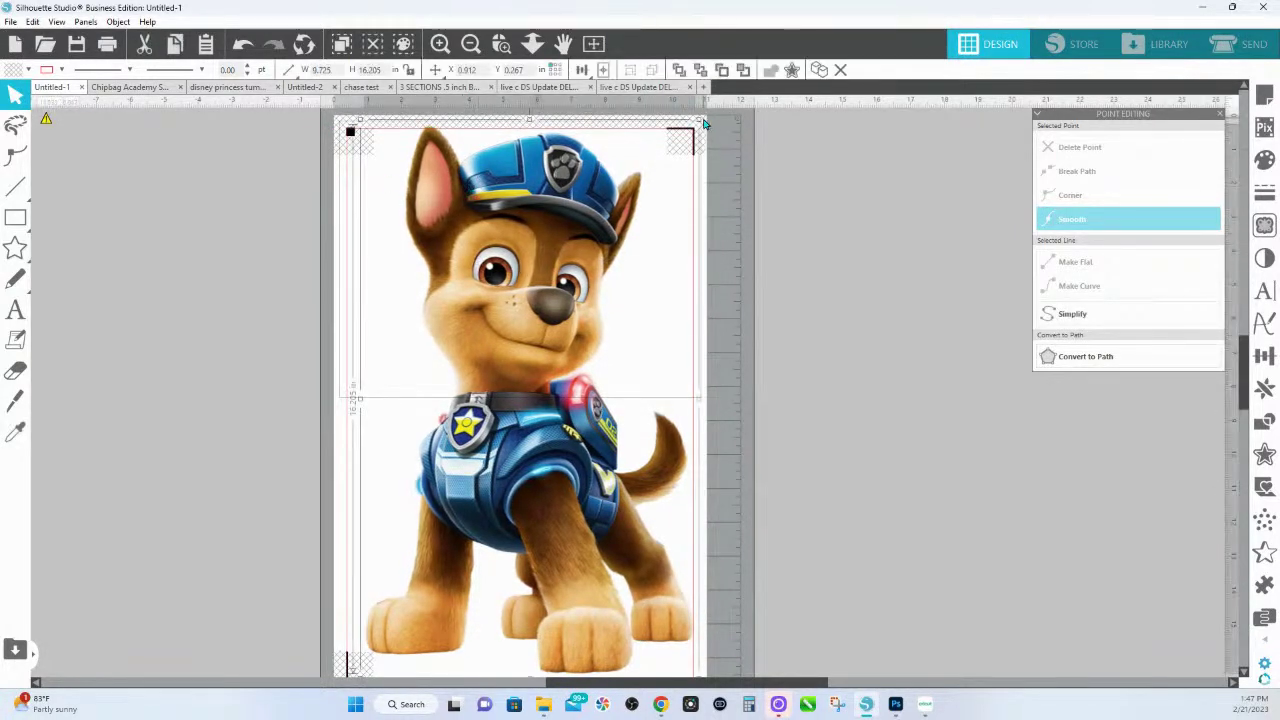
scroll(537, 120, up, 1)
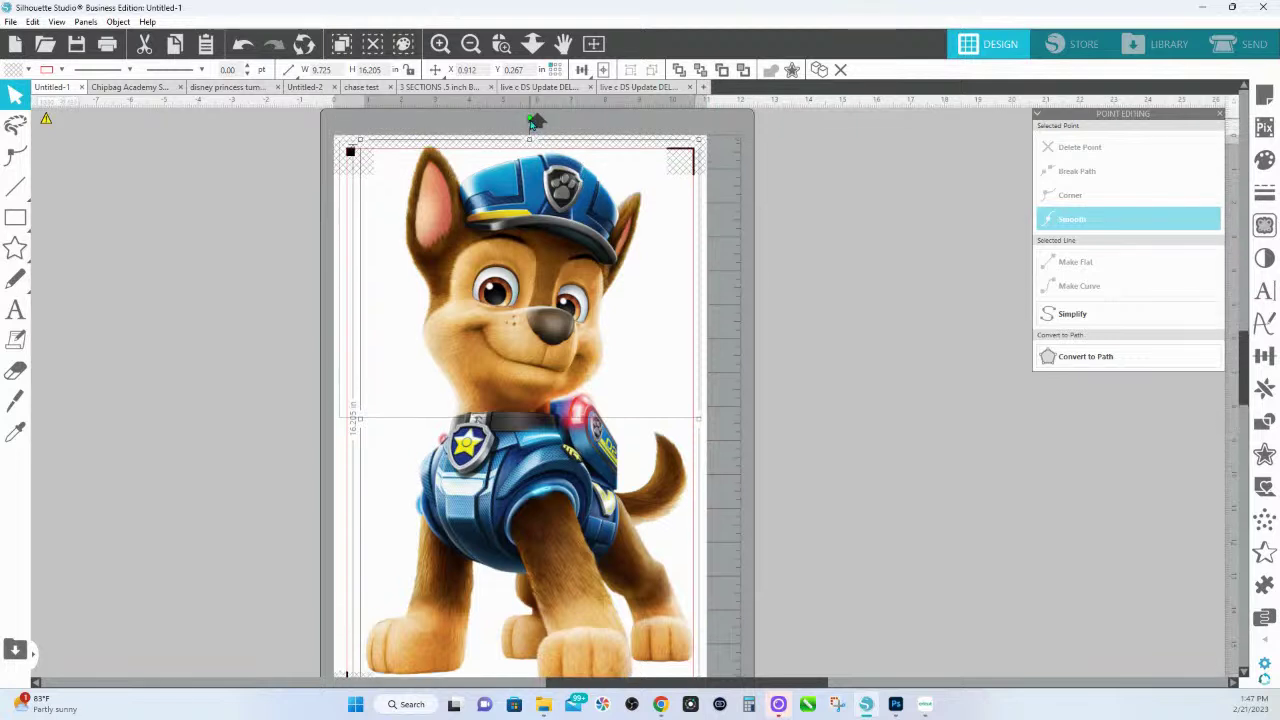
drag(532, 120, 522, 120)
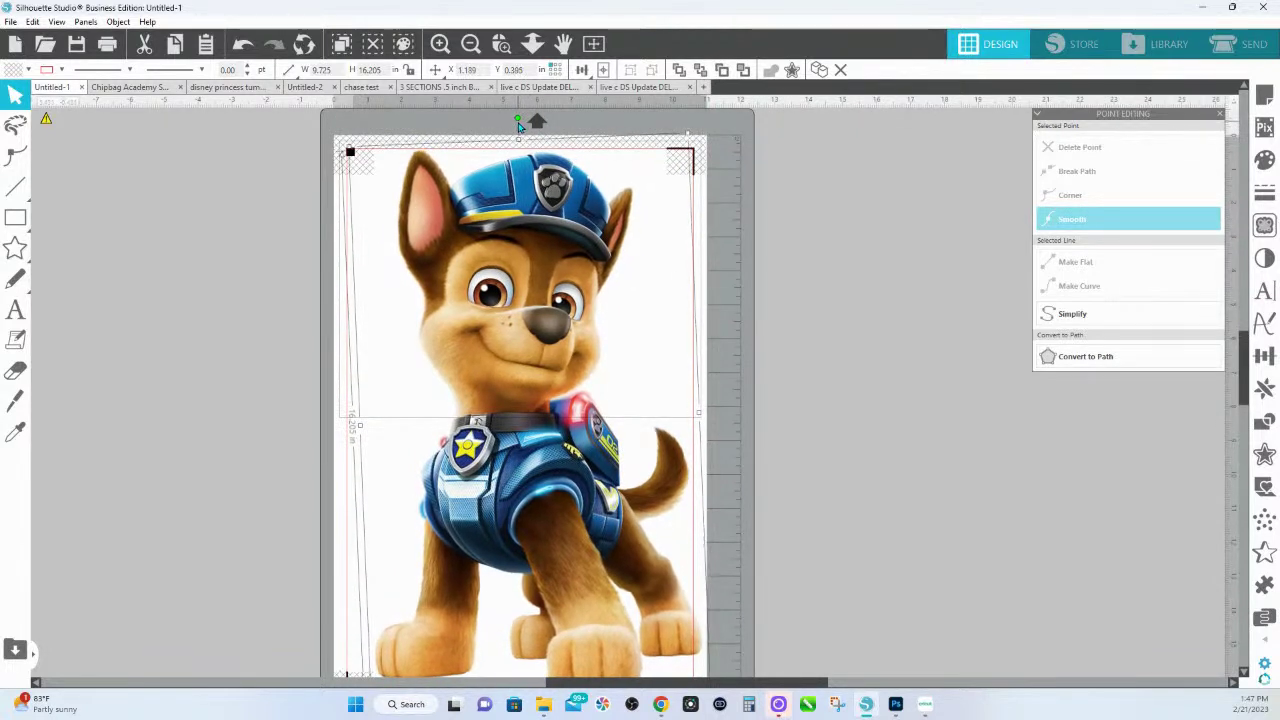
key(Left)
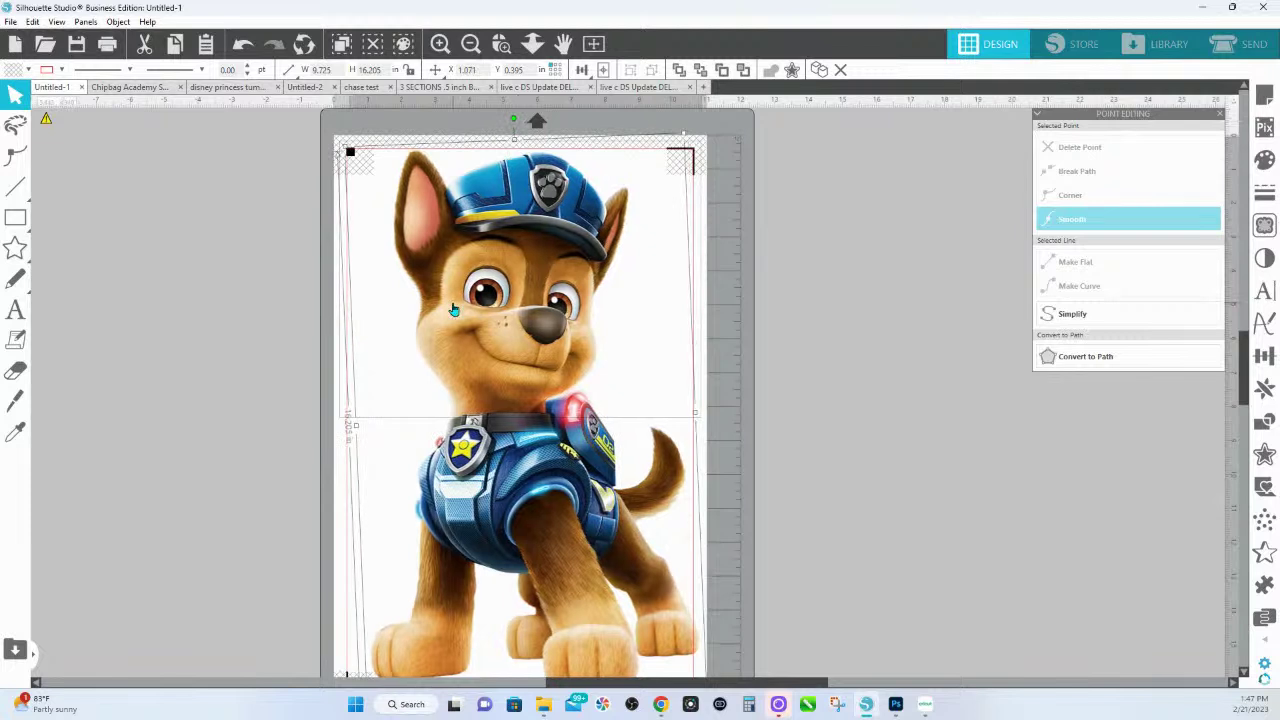
key(i)
key(ctrl+z)
key(ctrl+z)
scroll(457, 299, down, 1)
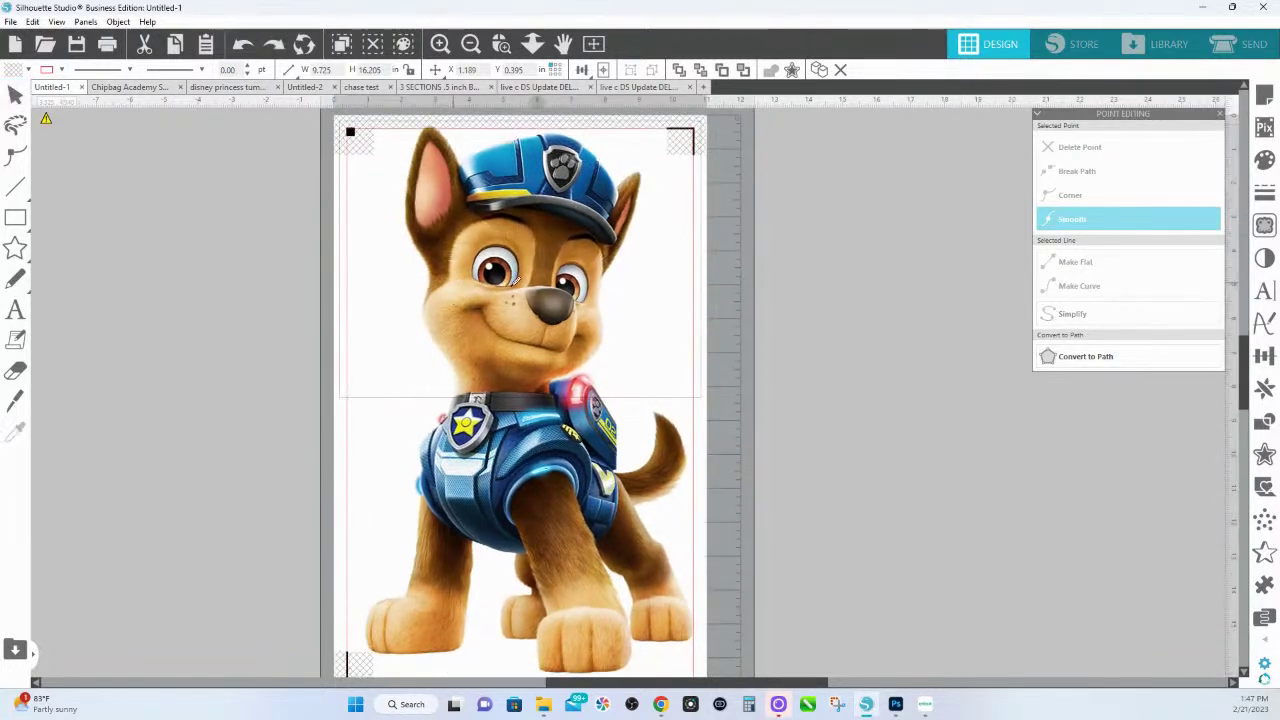
- Shrink the dog proportionally from its upper corner to about 9.64 × 16.06 in
scroll(479, 253, up, 1)
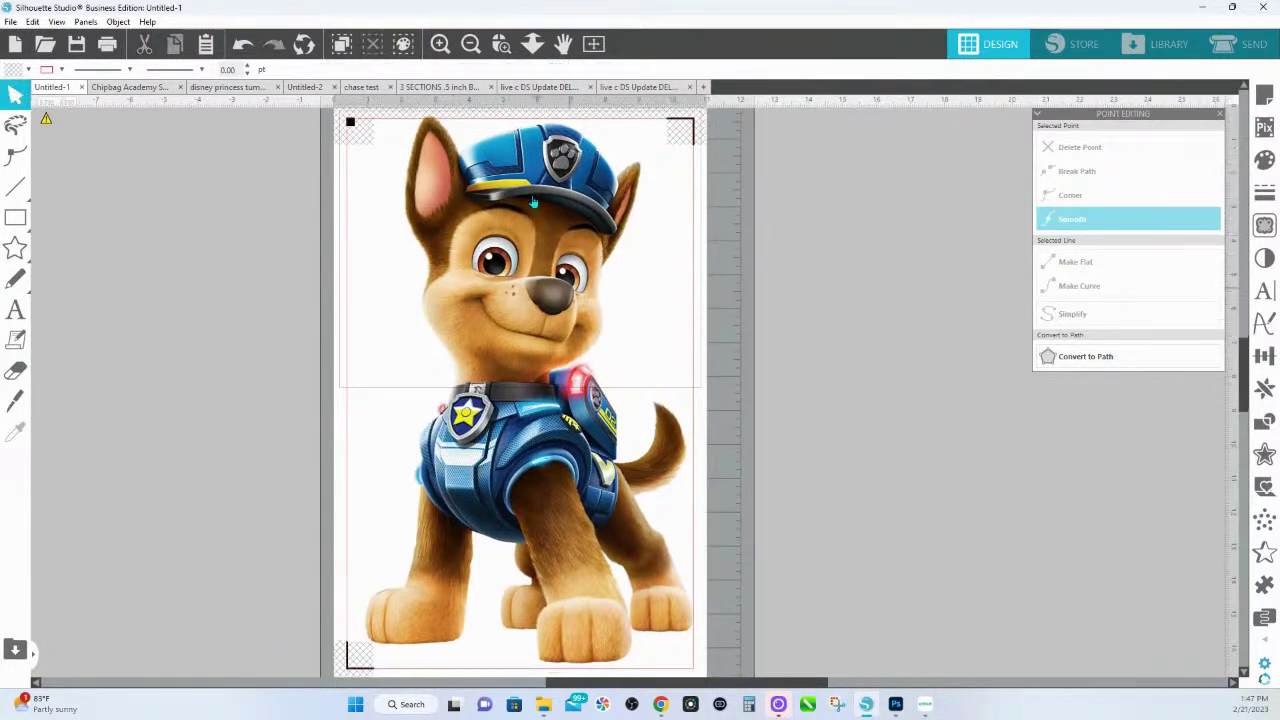
click(365, 130)
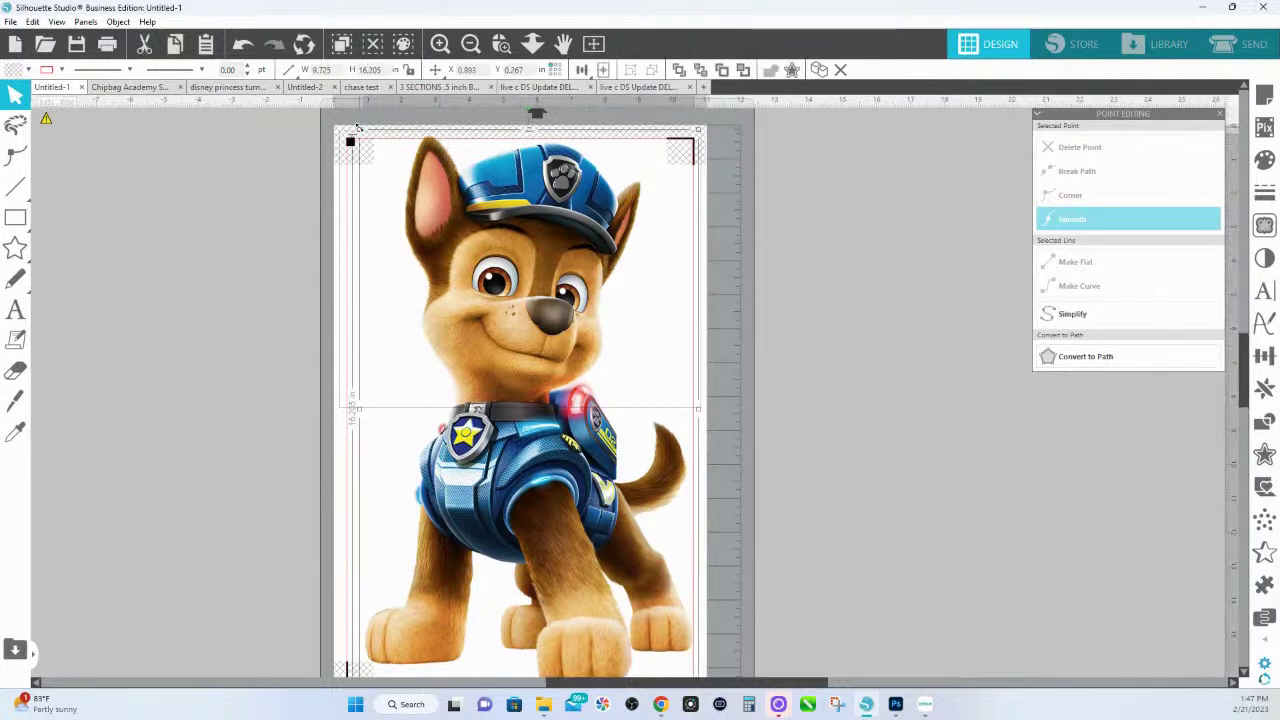
drag(365, 131, 369, 138)
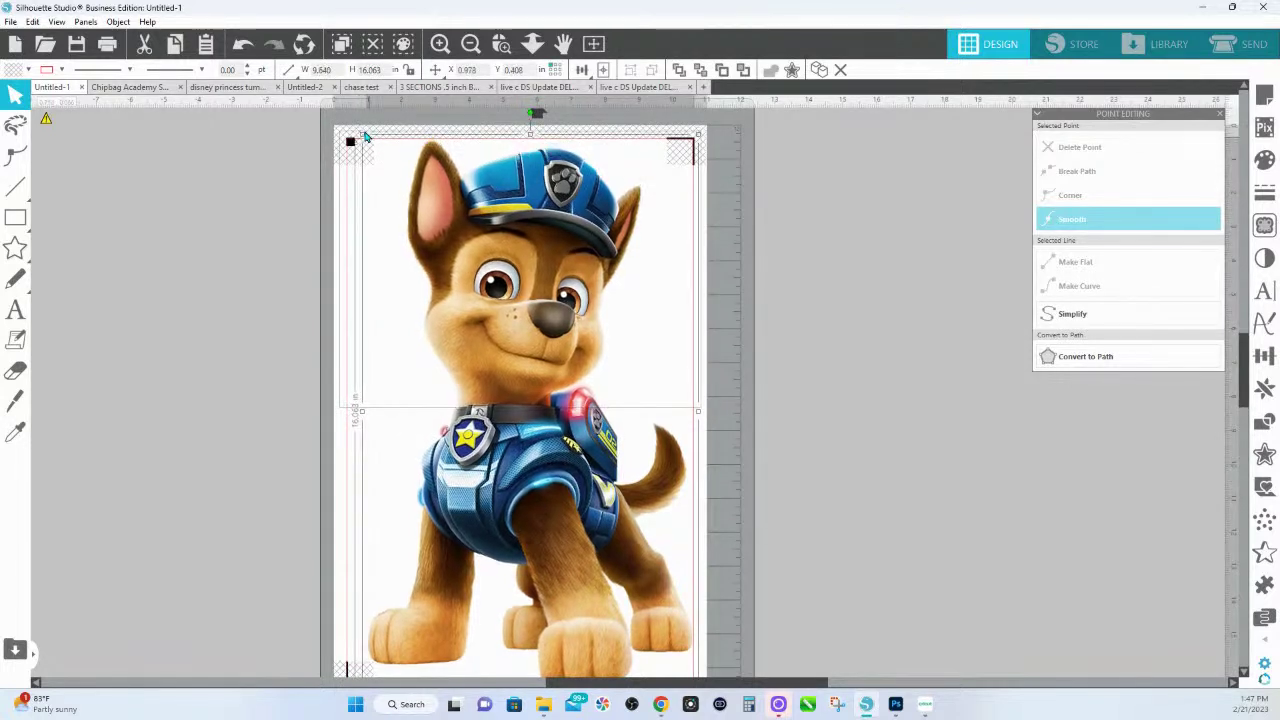
- Set the registration mark length to 0.500 in
click(1262, 97)
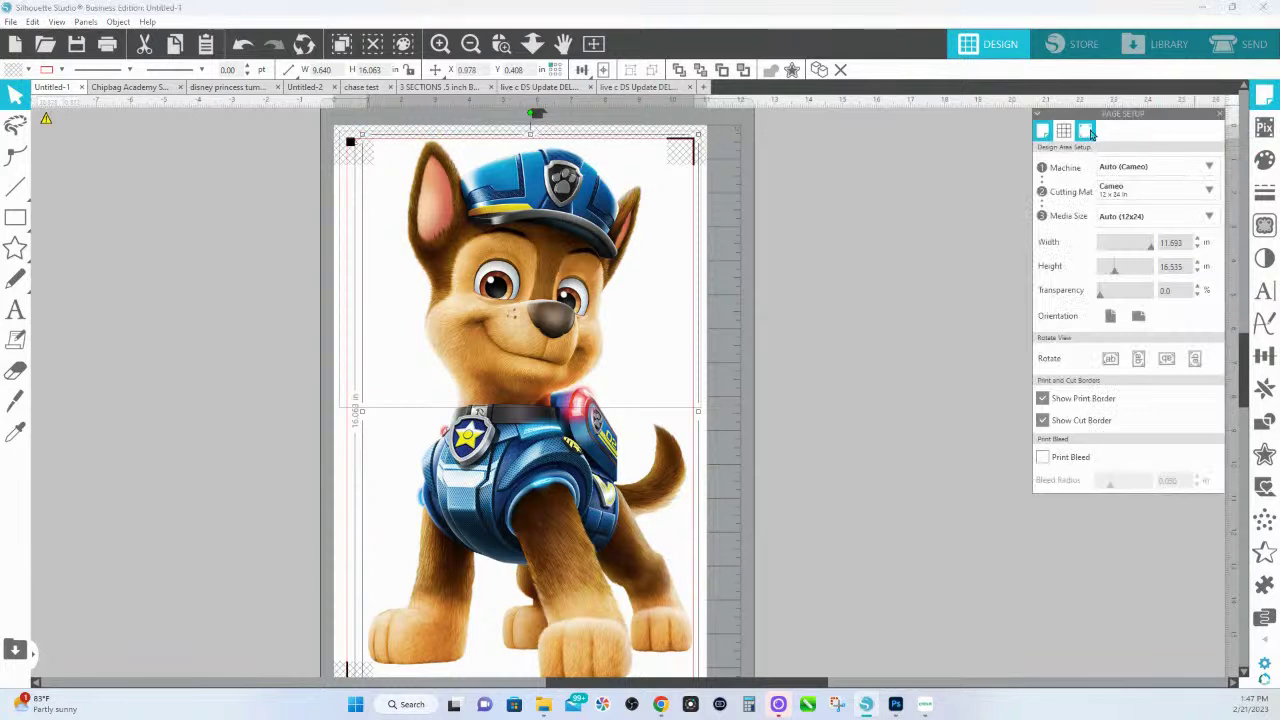
click(1086, 131)
click(1177, 201)
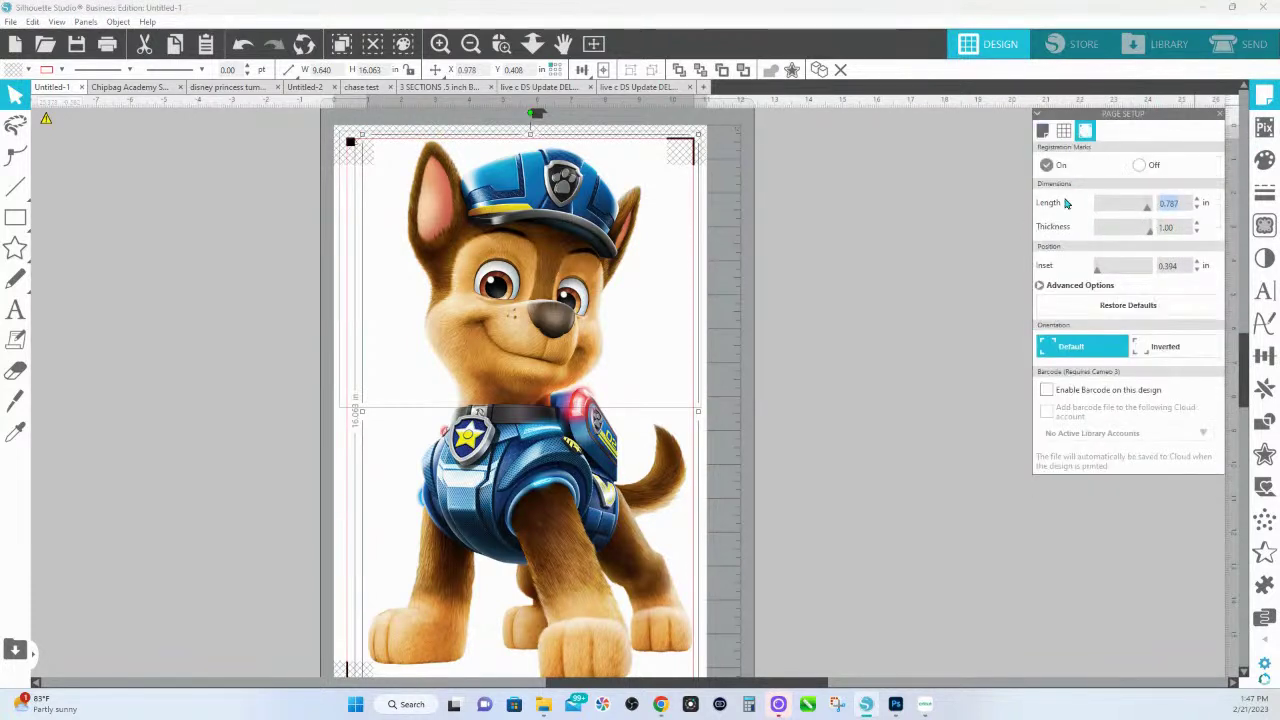
key(BackSpace)
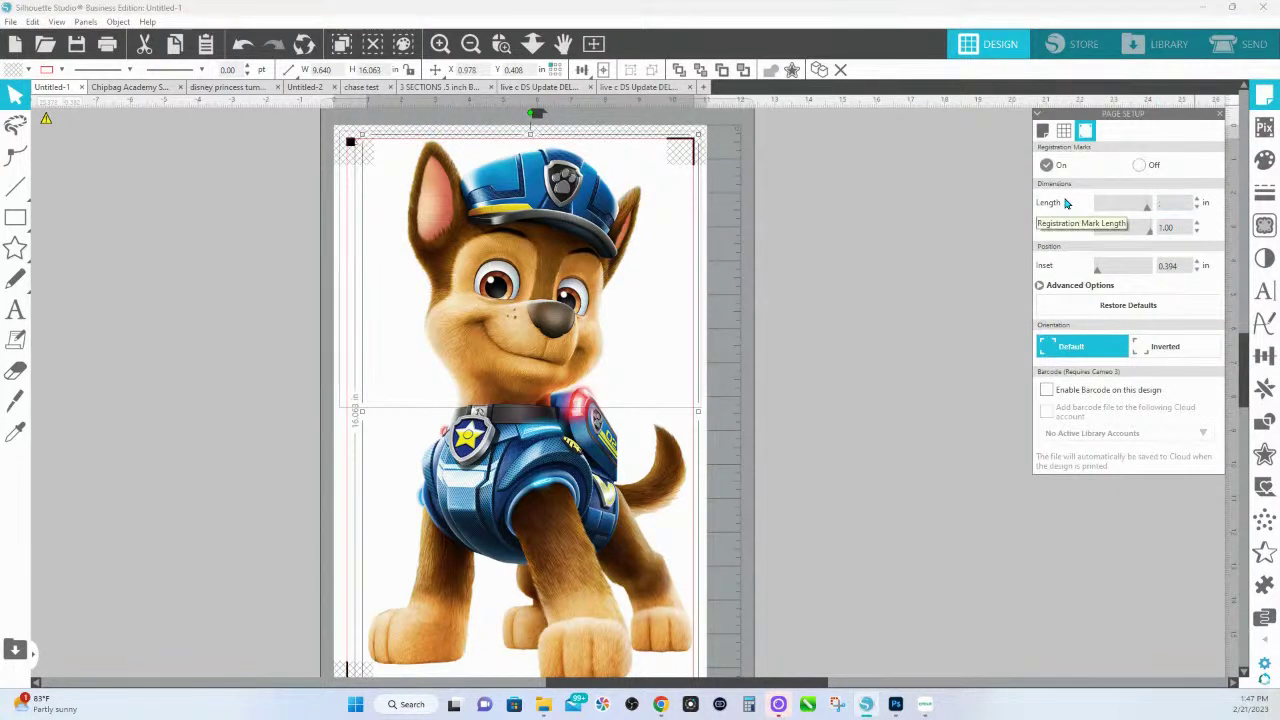
text(0.3)
key(Return)
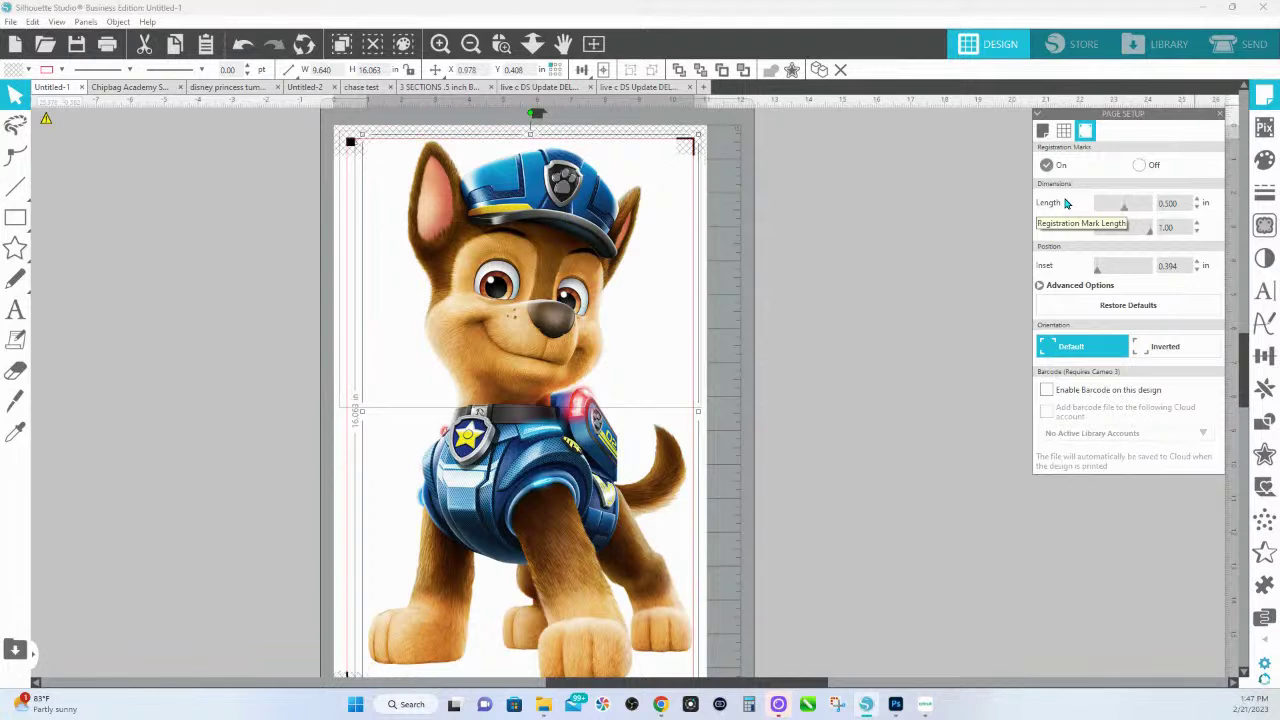
click(900, 277)
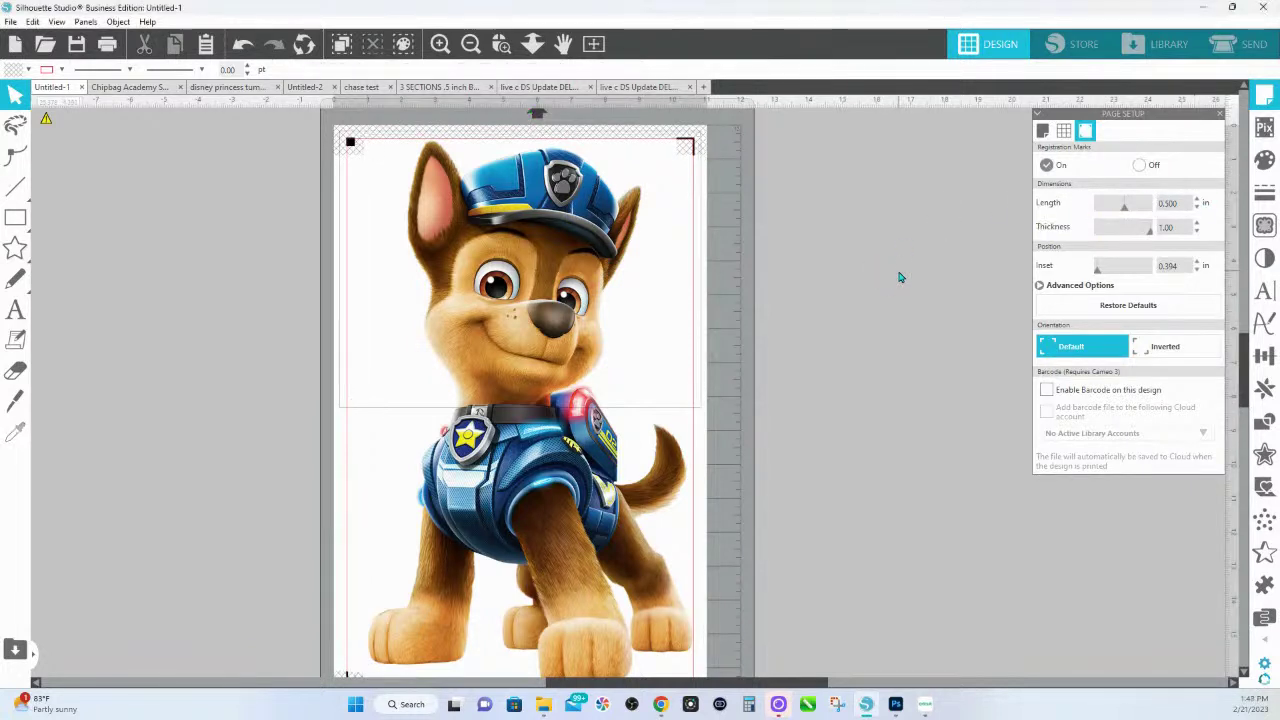
- Enlarge the dog to about 9.76 × 16.26 in and place it at about X 0.565, Y 0.346 in
scroll(600, 372, down, 1)
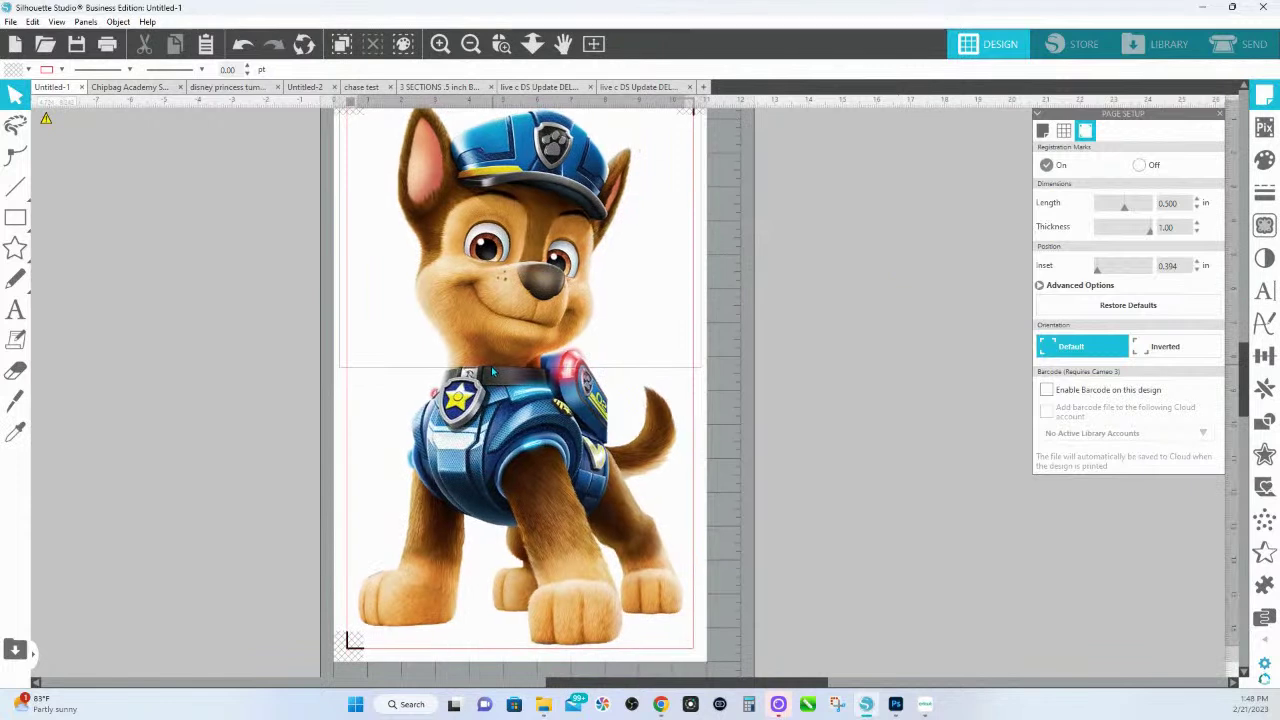
click(490, 372)
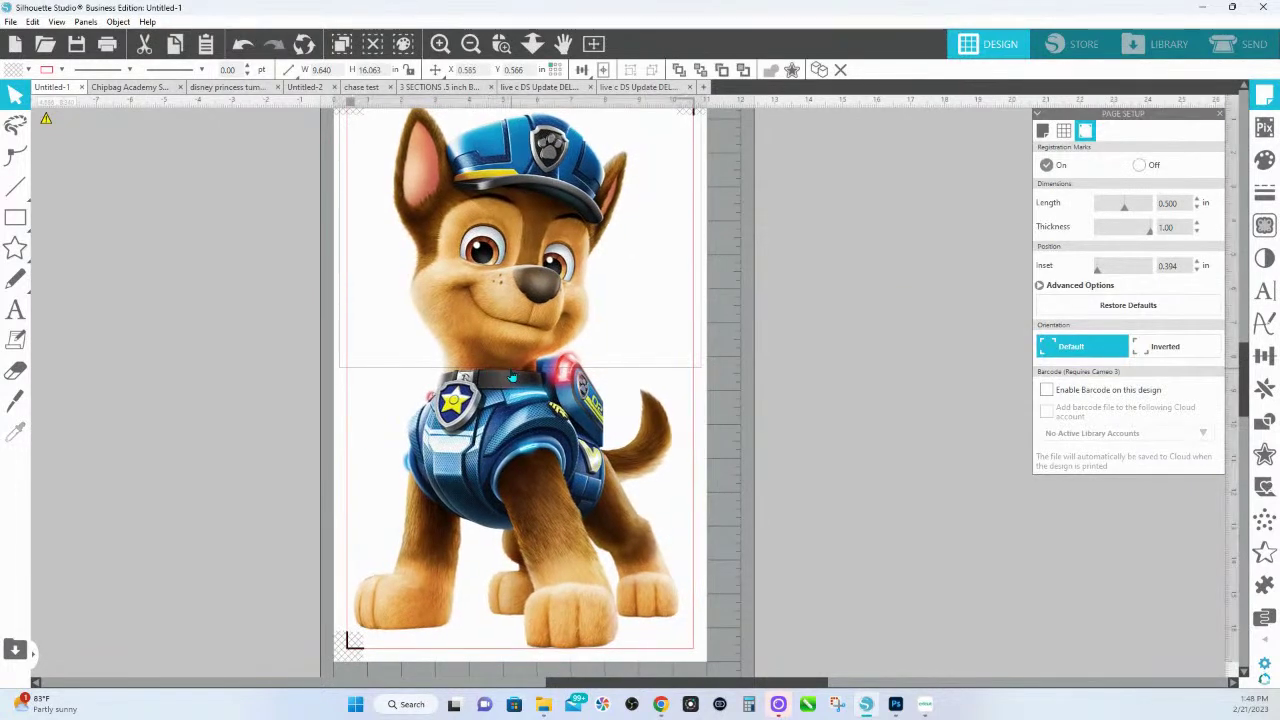
scroll(600, 250, up, 1)
click(686, 150)
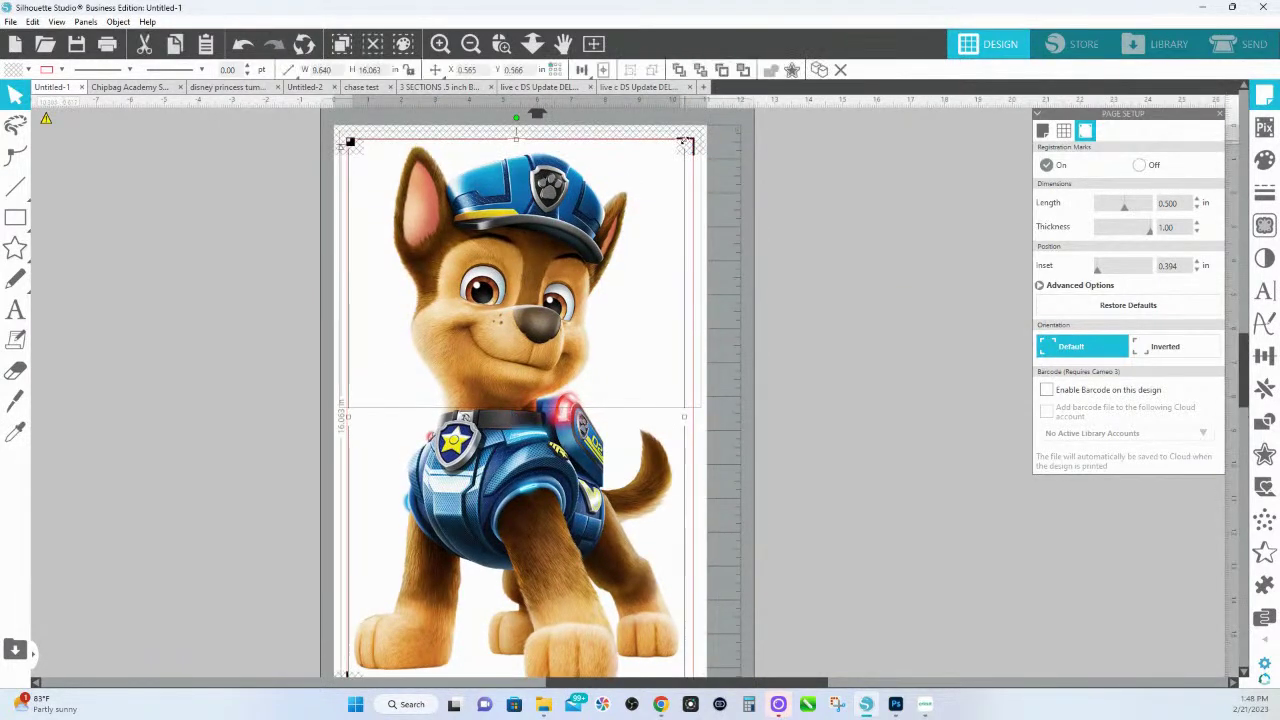
drag(686, 145, 691, 141)
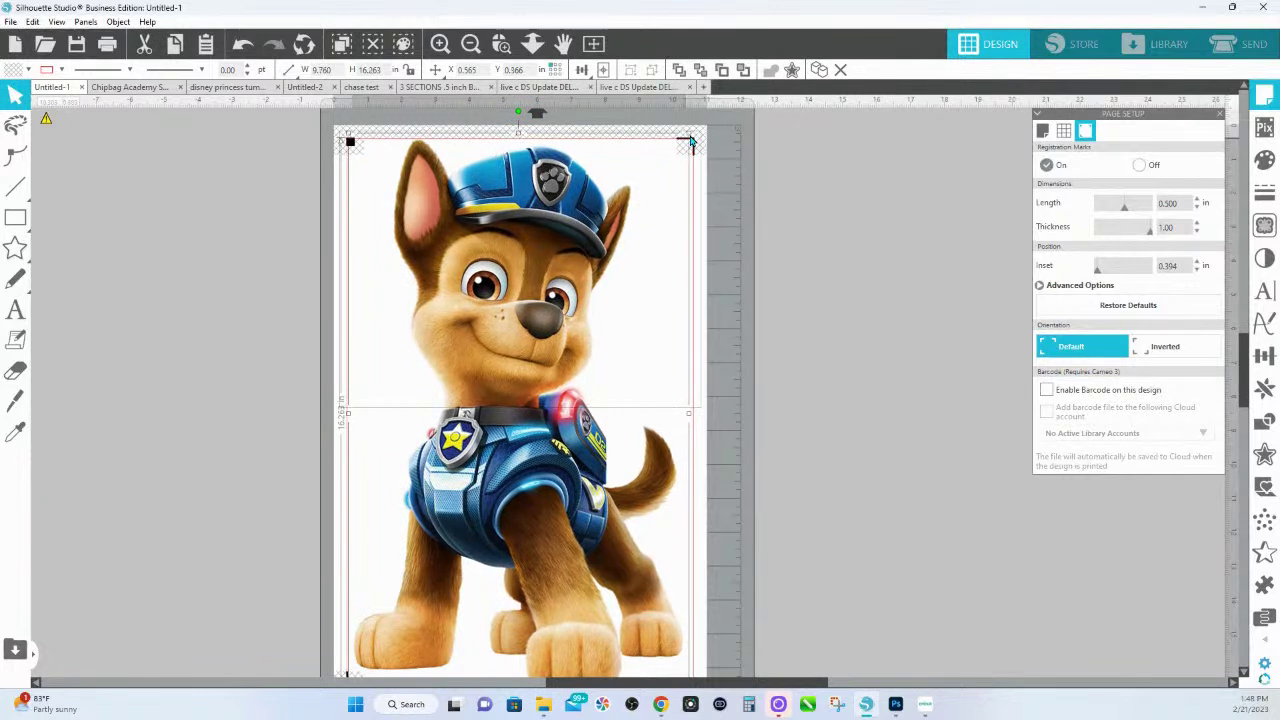
scroll(695, 146, down, 1)
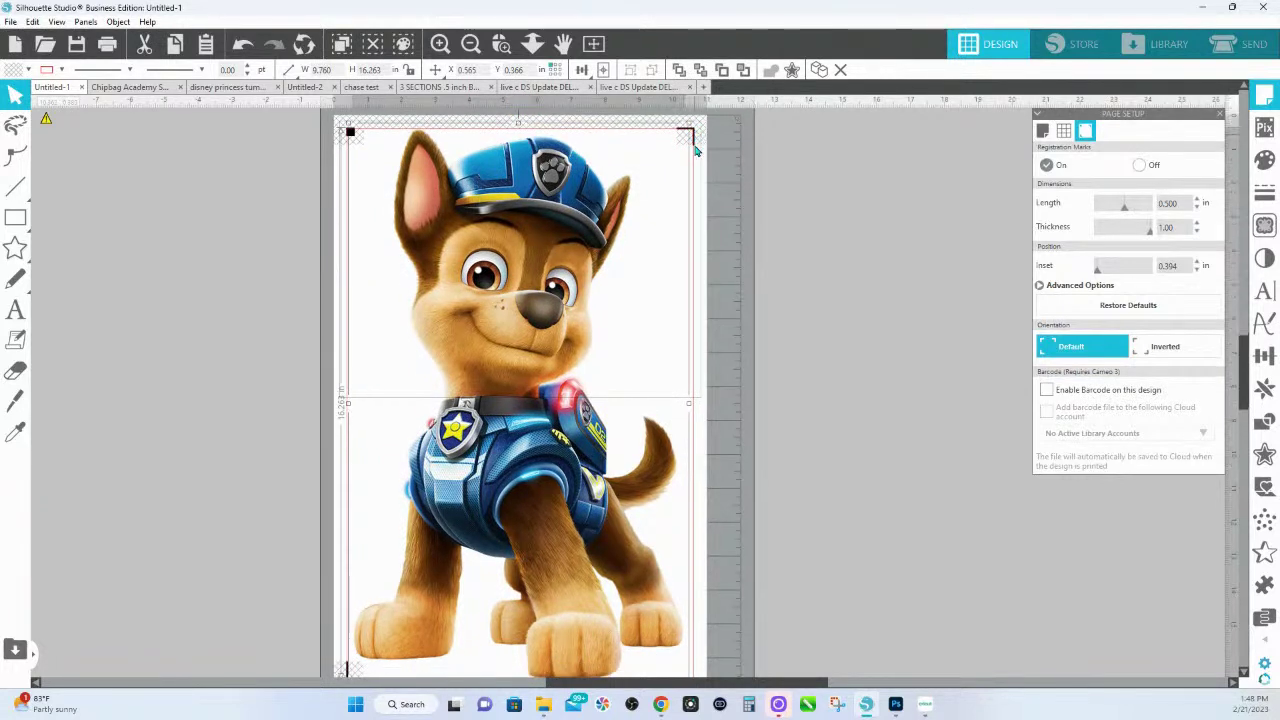
scroll(697, 150, down, 1)
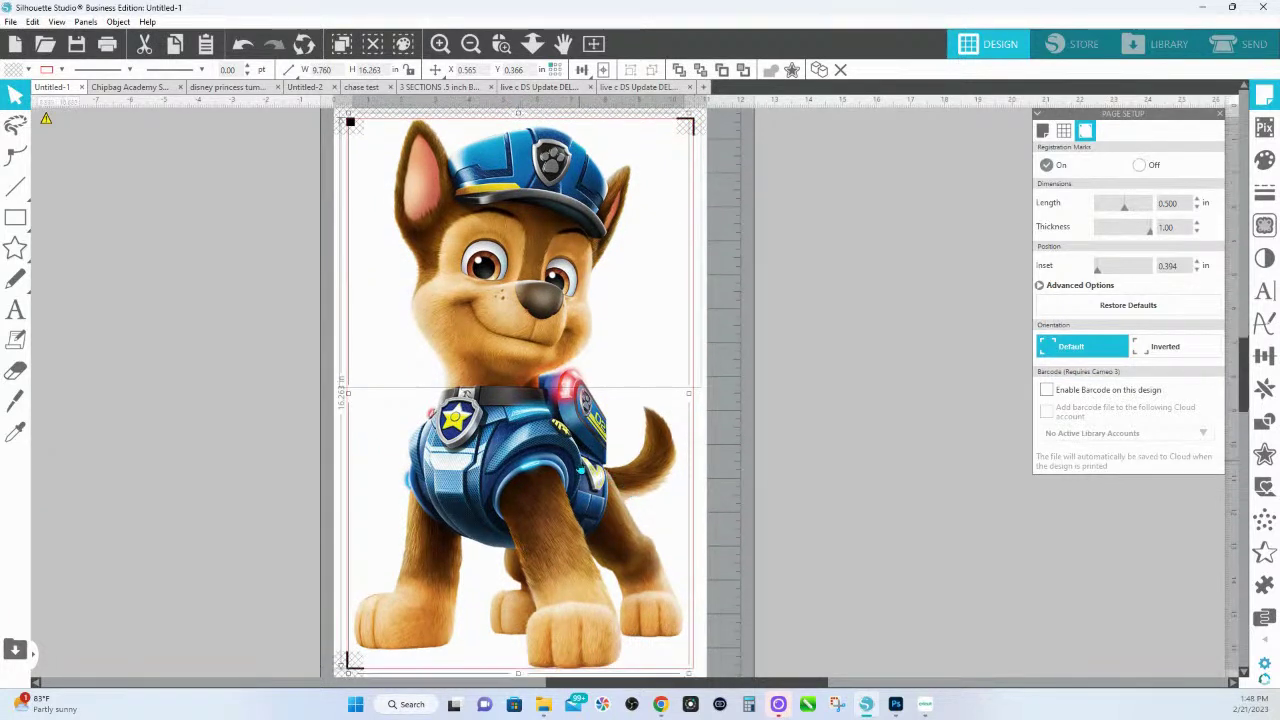
drag(580, 470, 580, 469)
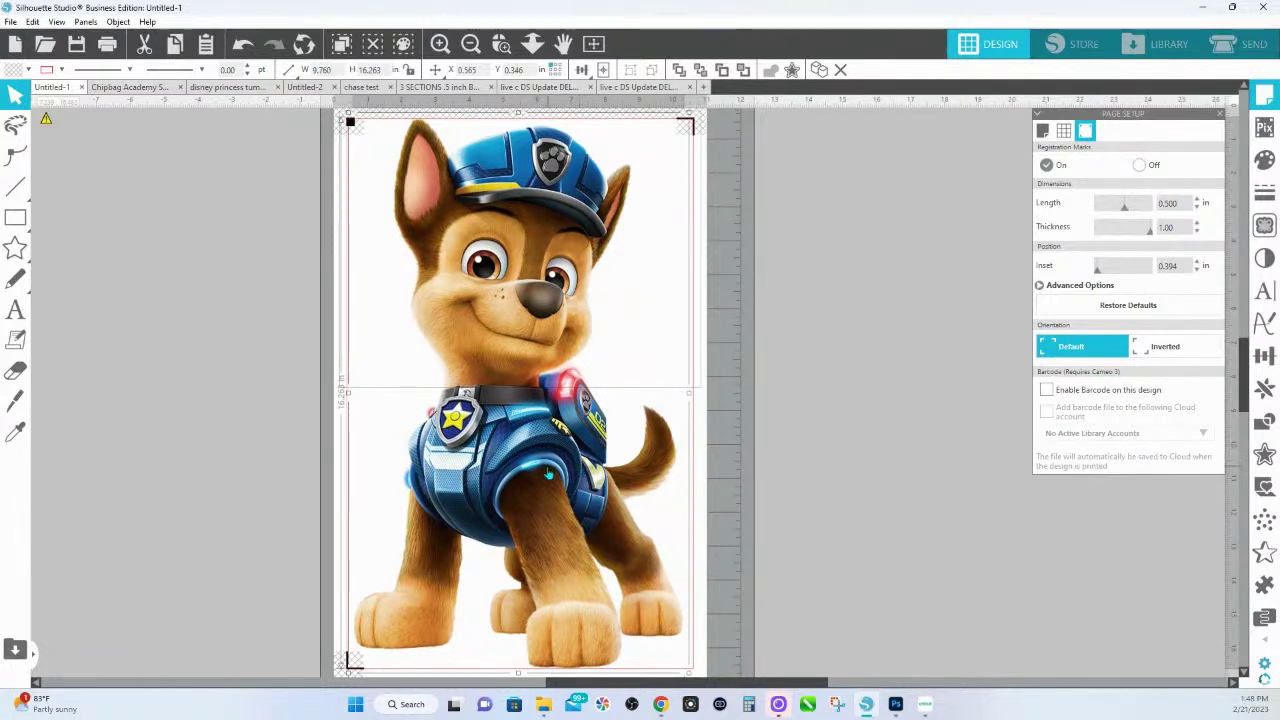
- Inspect the dog's fit on the page, and switch to Cricut Design Space and back to compare the image sizes
scroll(548, 474, down, 2)
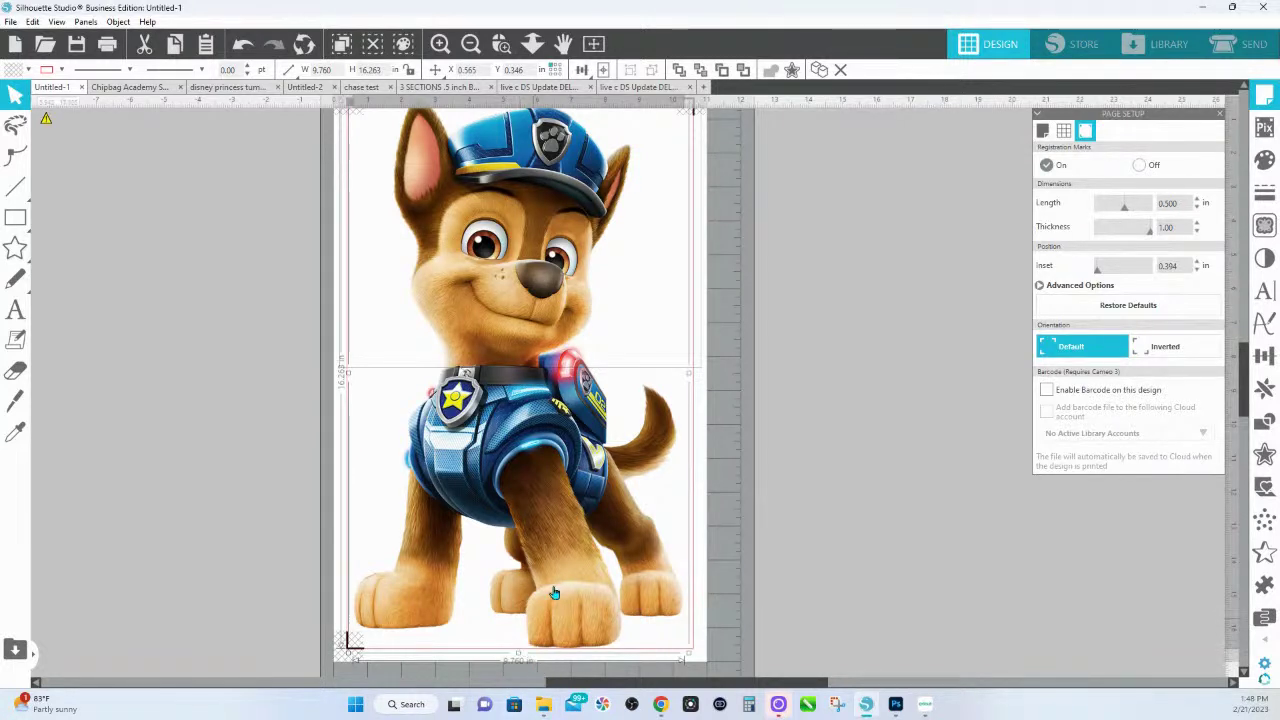
scroll(577, 582, up, 1)
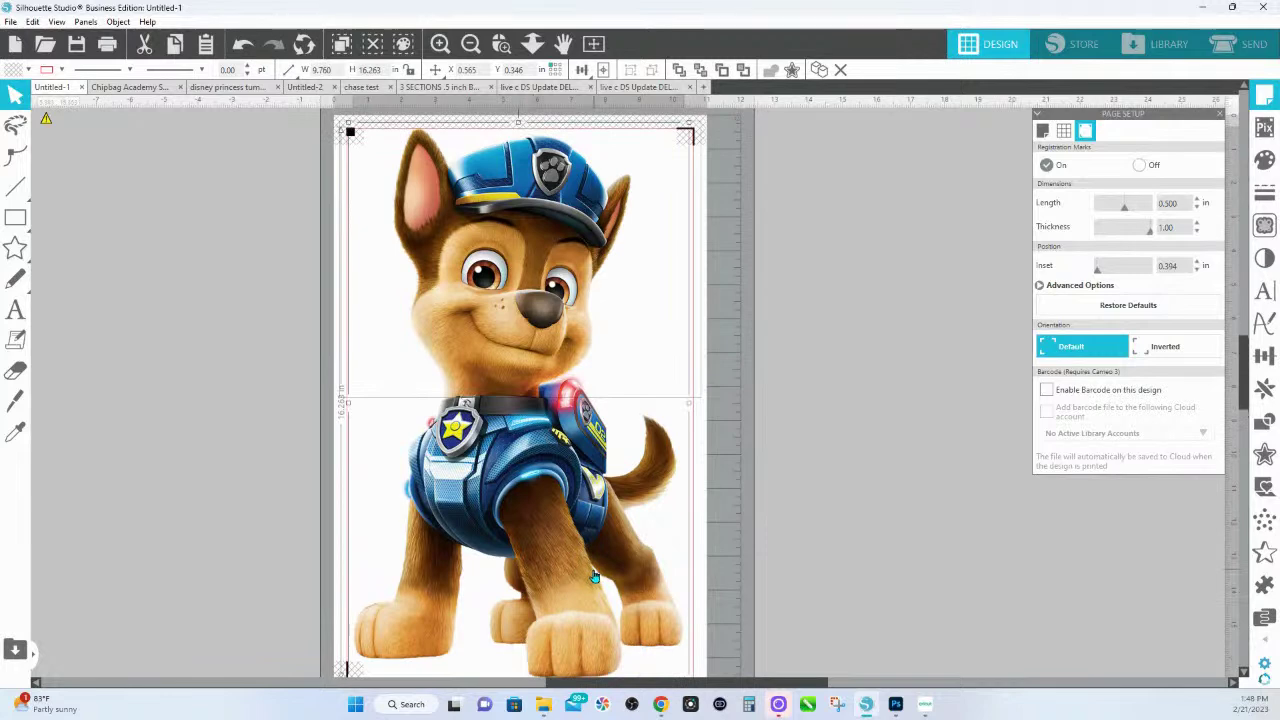
click(925, 704)
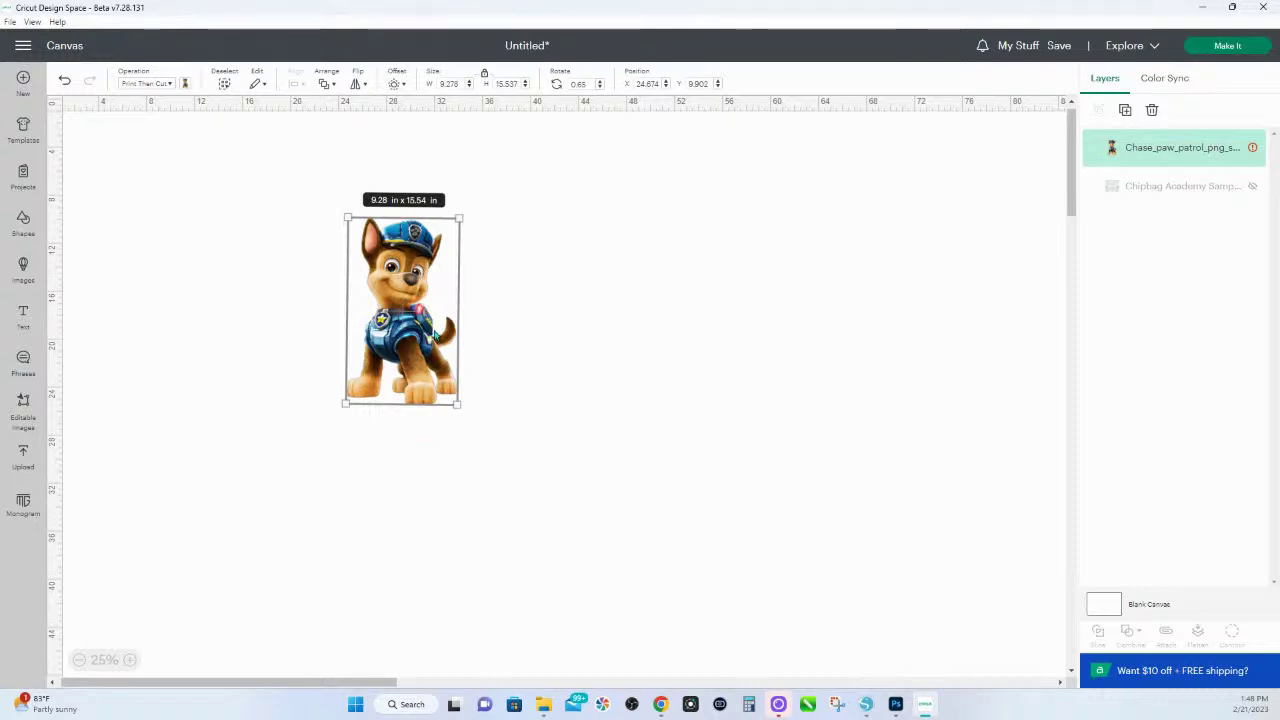
click(866, 704)
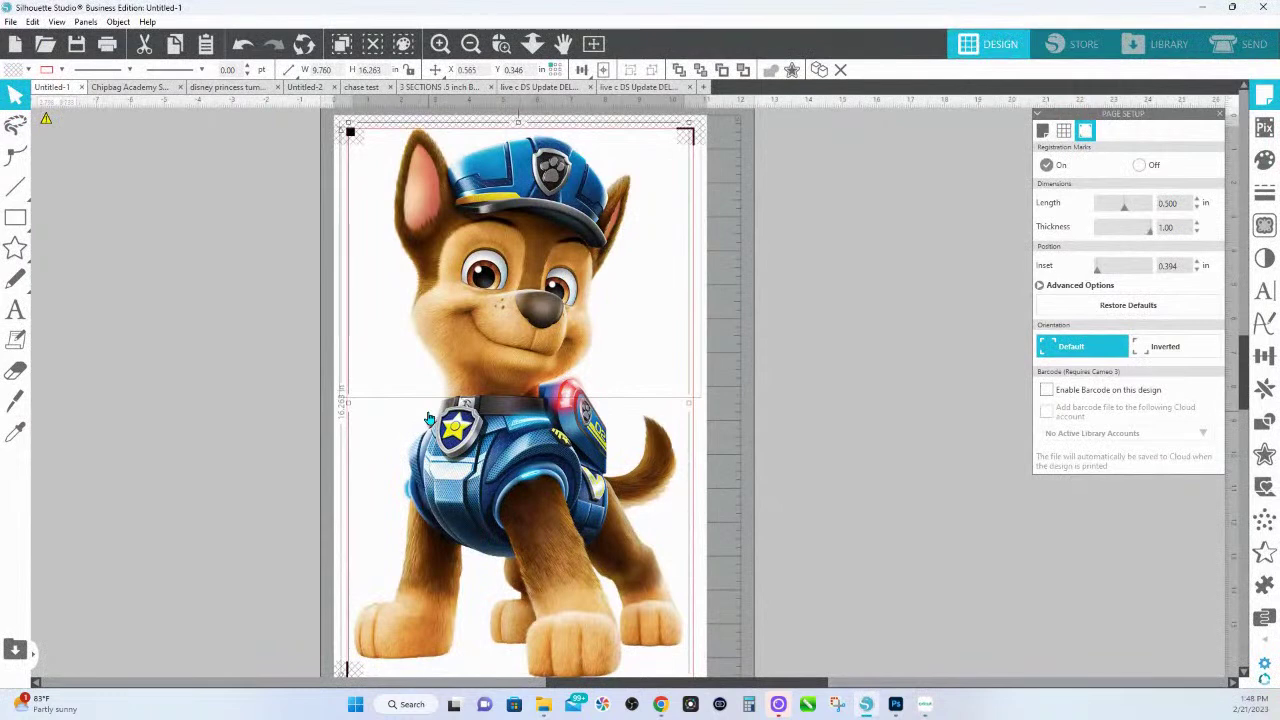
- Enlarge the dog to about 9.93 × 16.55 in and shift it up and slightly left within the cut border
scroll(489, 438, down, 1)
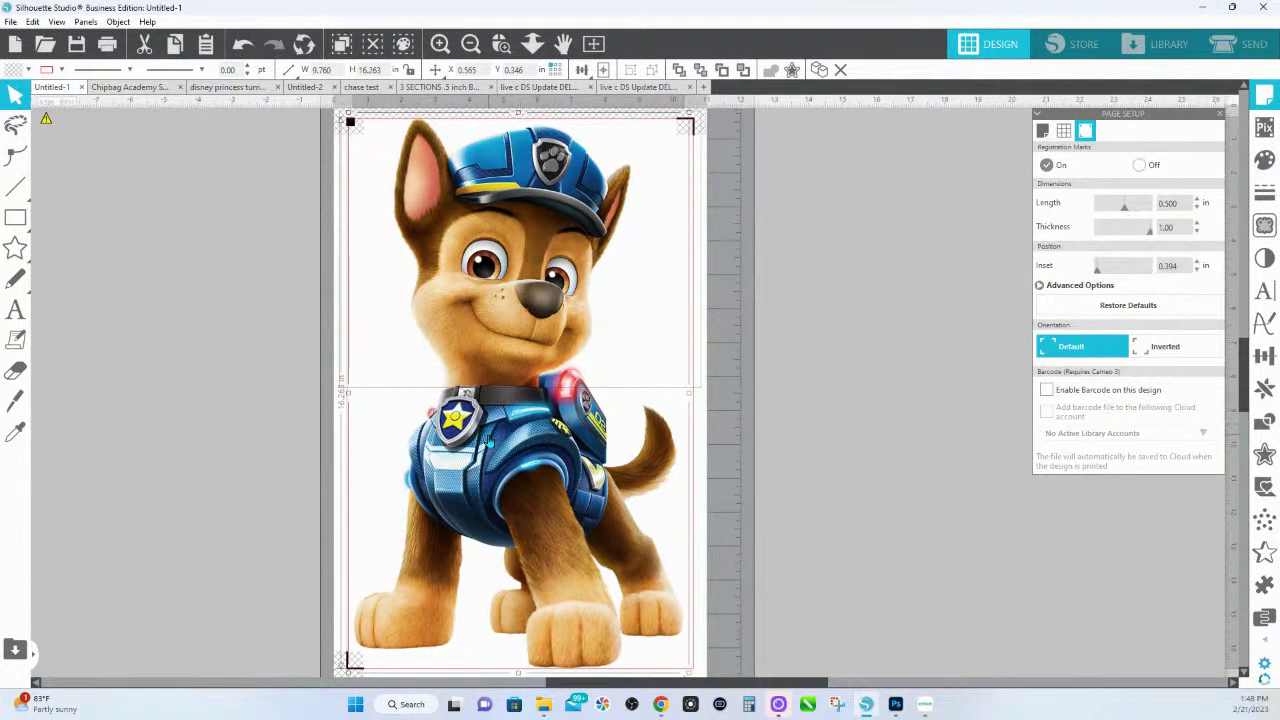
scroll(489, 440, down, 2)
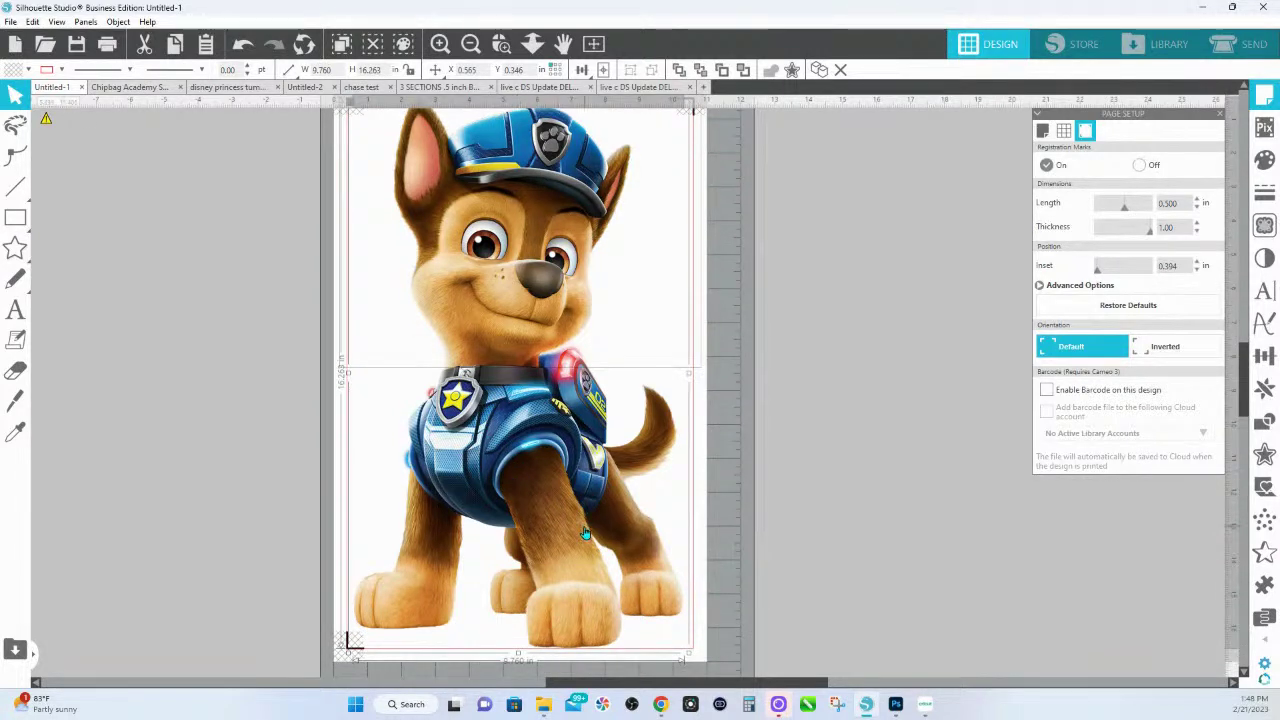
scroll(737, 567, down, 2)
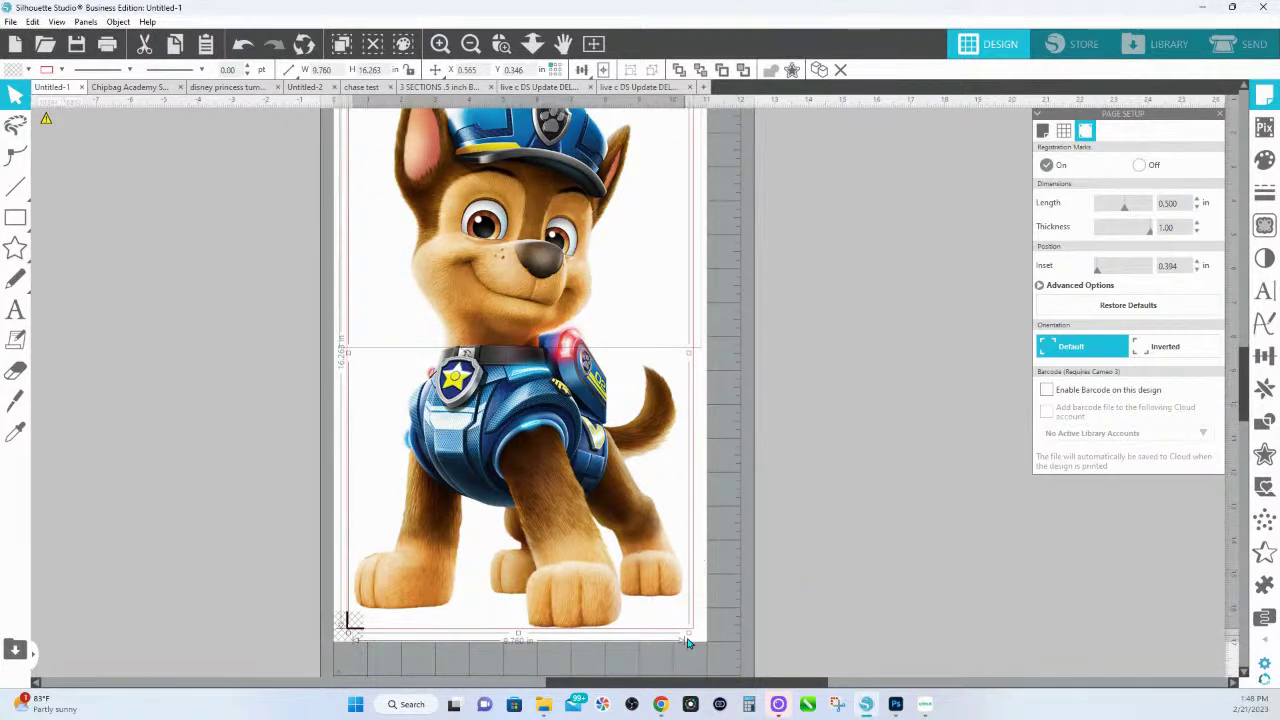
drag(686, 633, 698, 642)
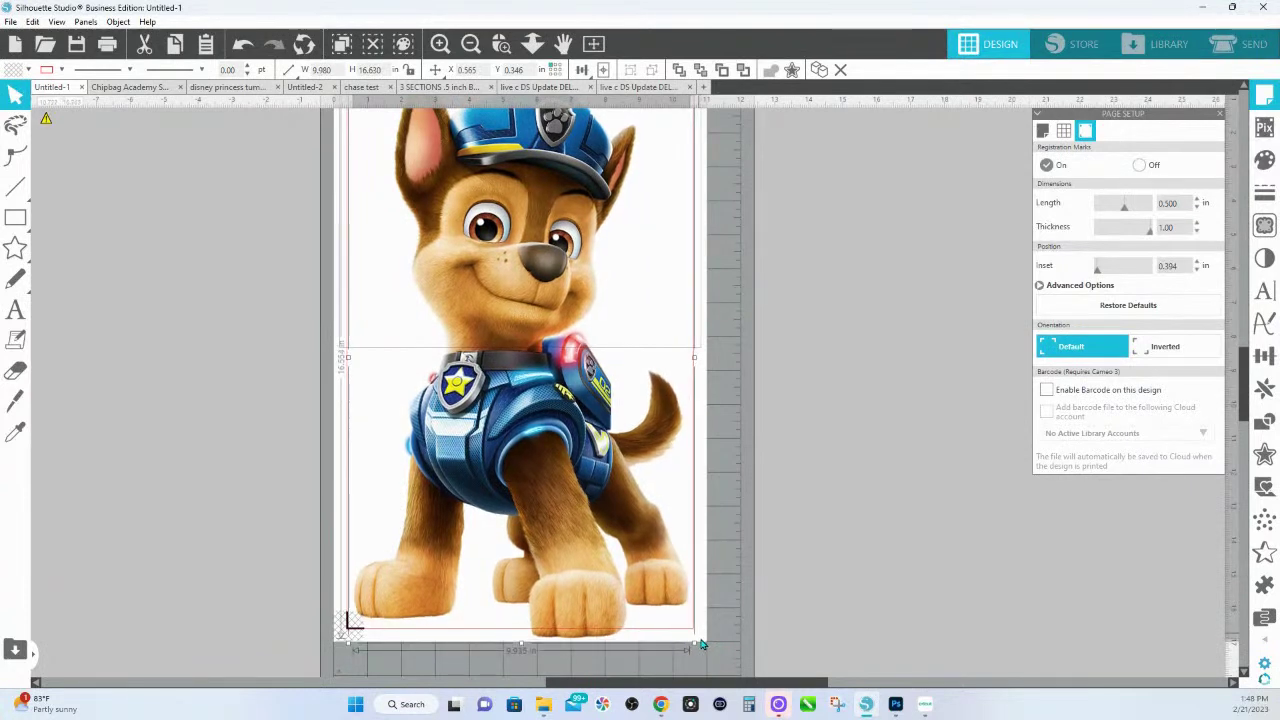
scroll(585, 252, up, 4)
drag(544, 243, 541, 238)
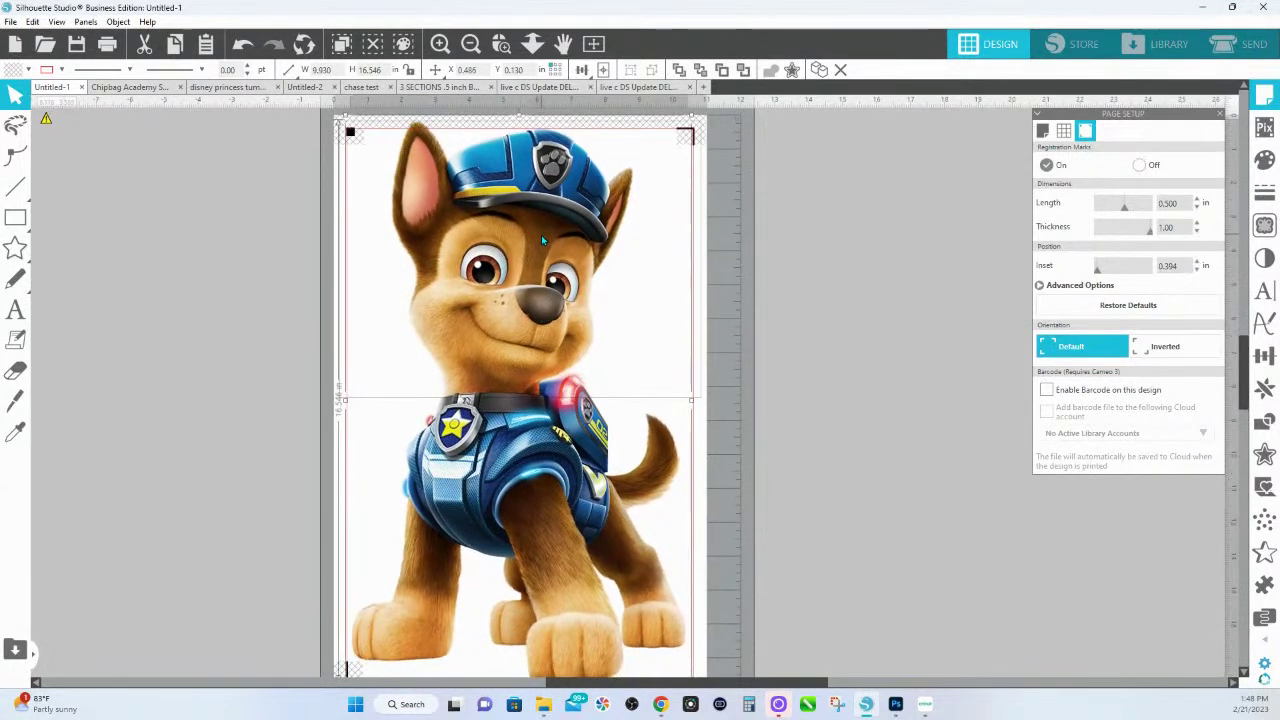
- Enlarge the dog to about 10.02 × 16.69 in and reposition it at about X 0.565, Y 0.150 in
scroll(623, 392, down, 2)
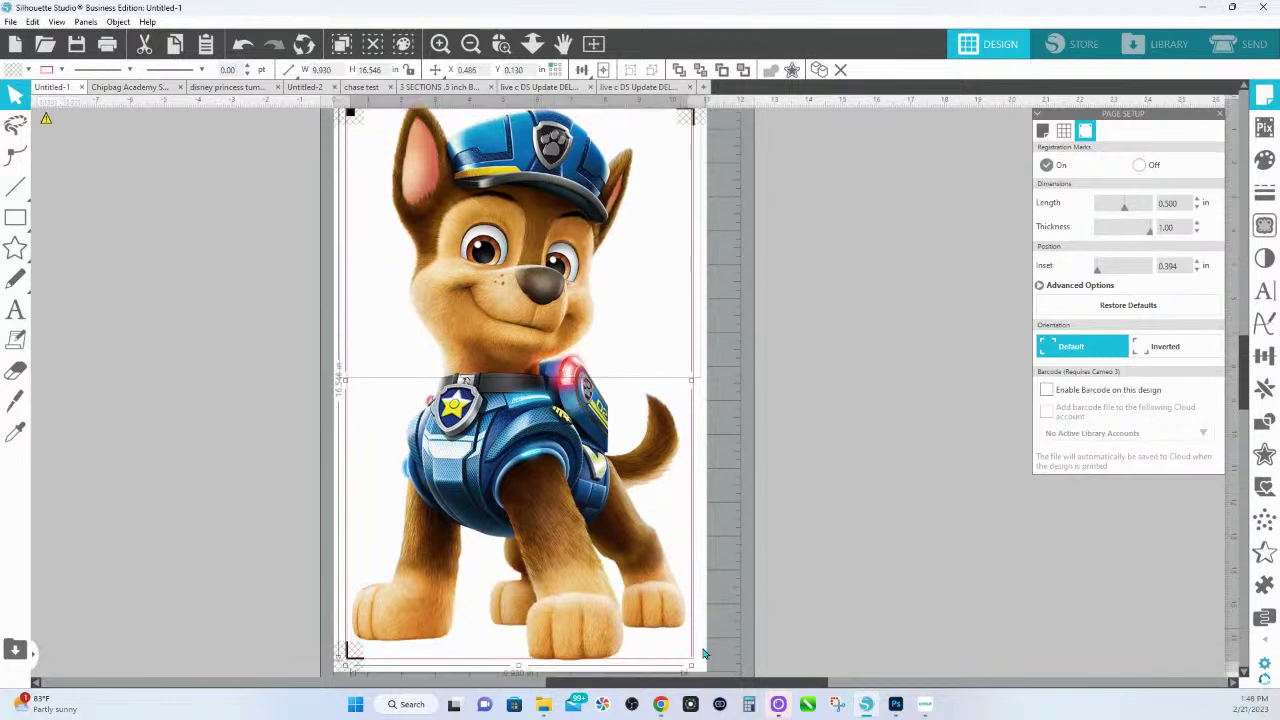
drag(698, 672, 703, 675)
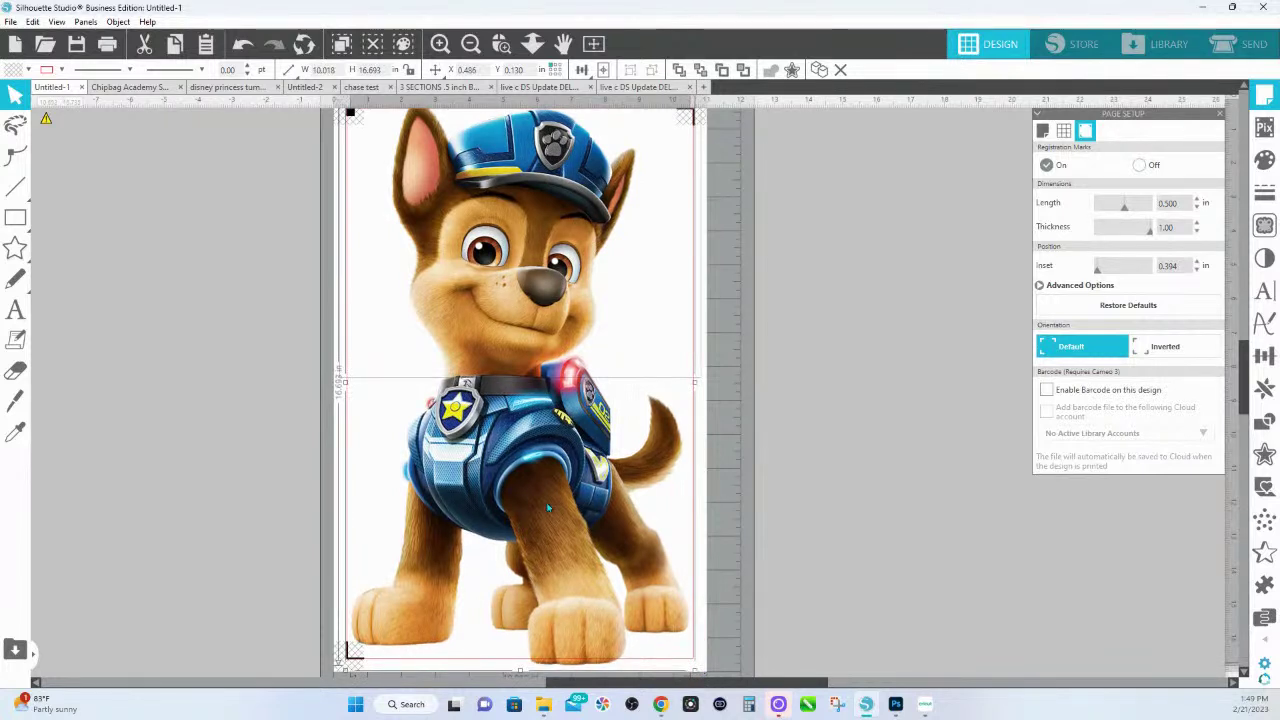
scroll(548, 510, up, 2)
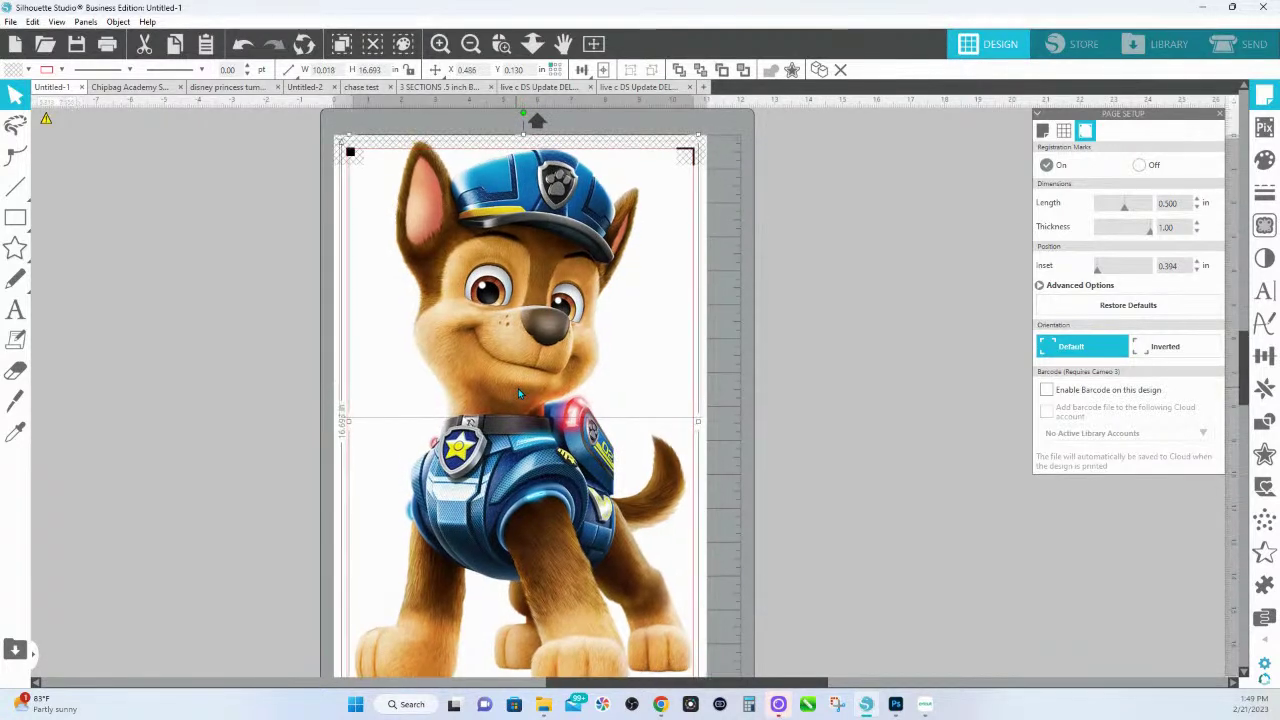
drag(518, 388, 515, 389)
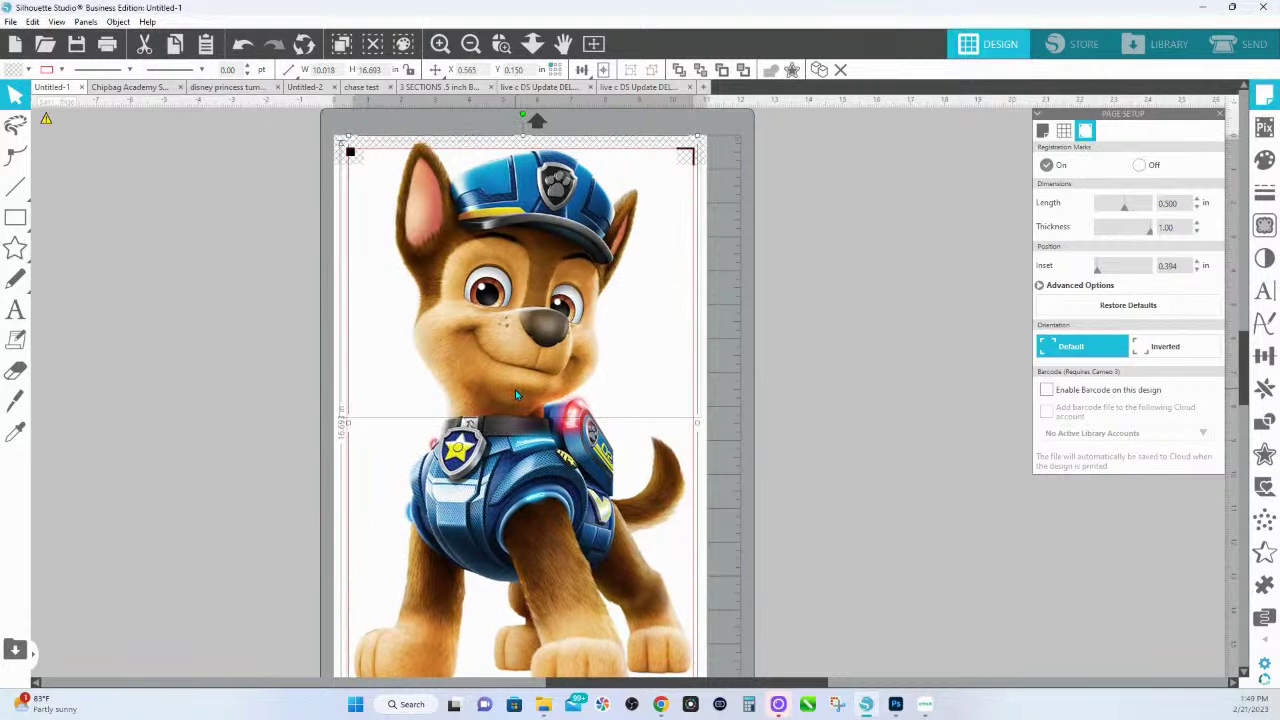
- Check the dog's fit against the upper and lower cut borders and nudge it slightly right and up
scroll(580, 540, down, 3)
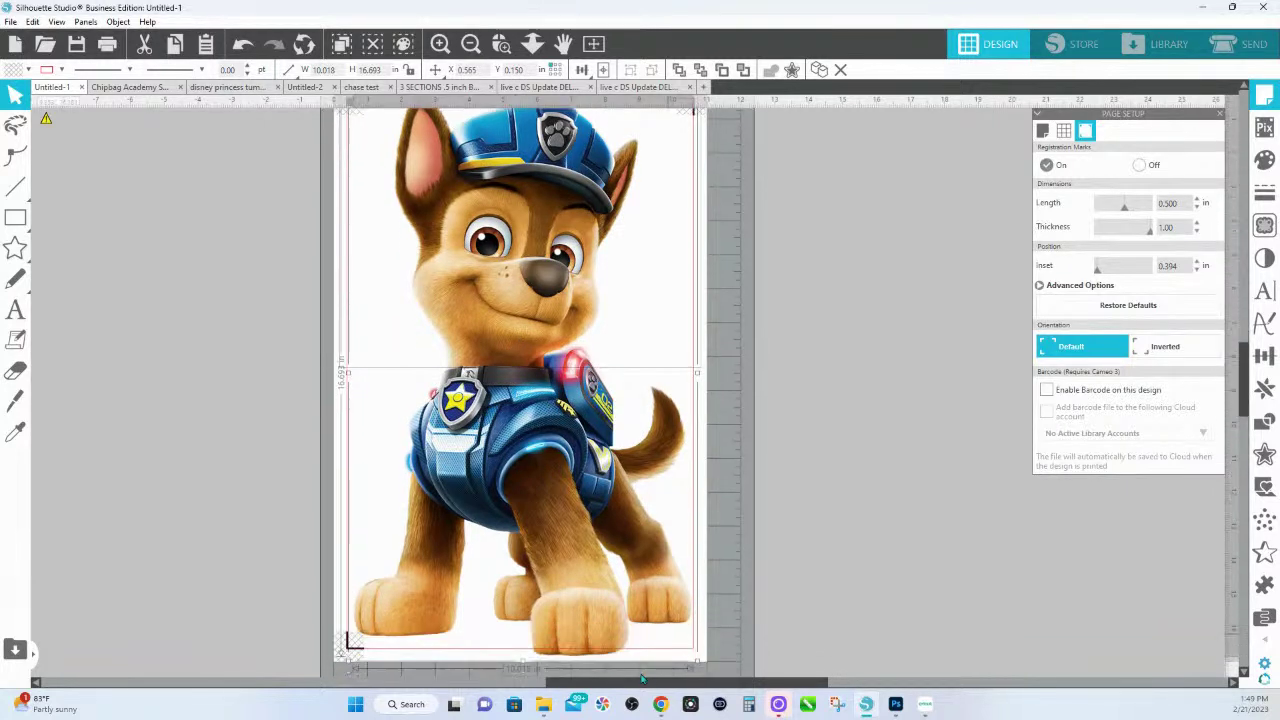
scroll(520, 405, up, 3)
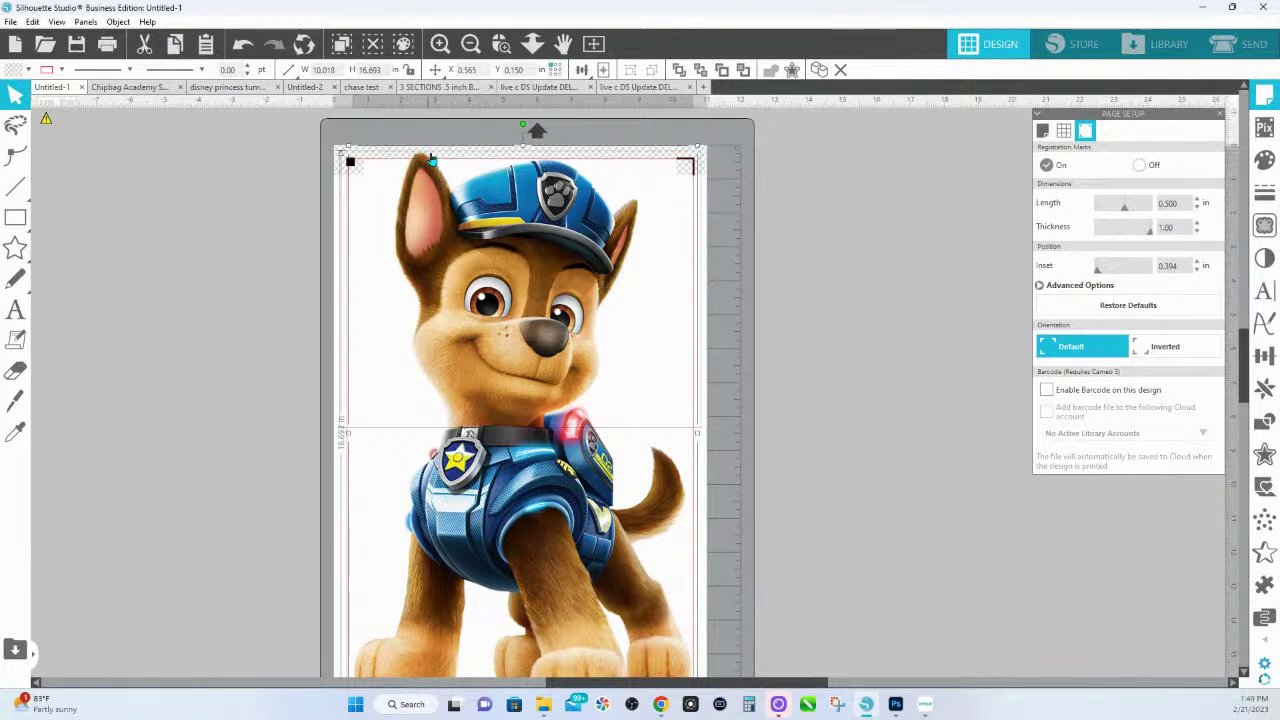
scroll(580, 456, down, 4)
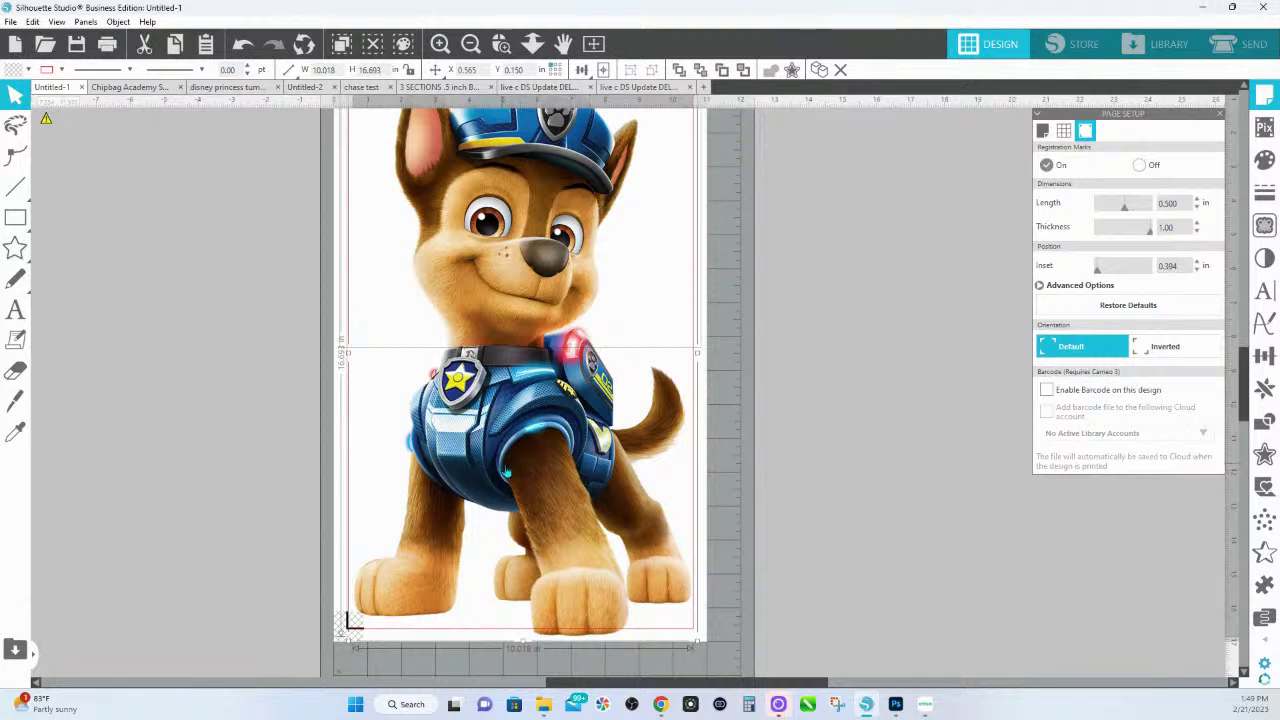
key(Right)
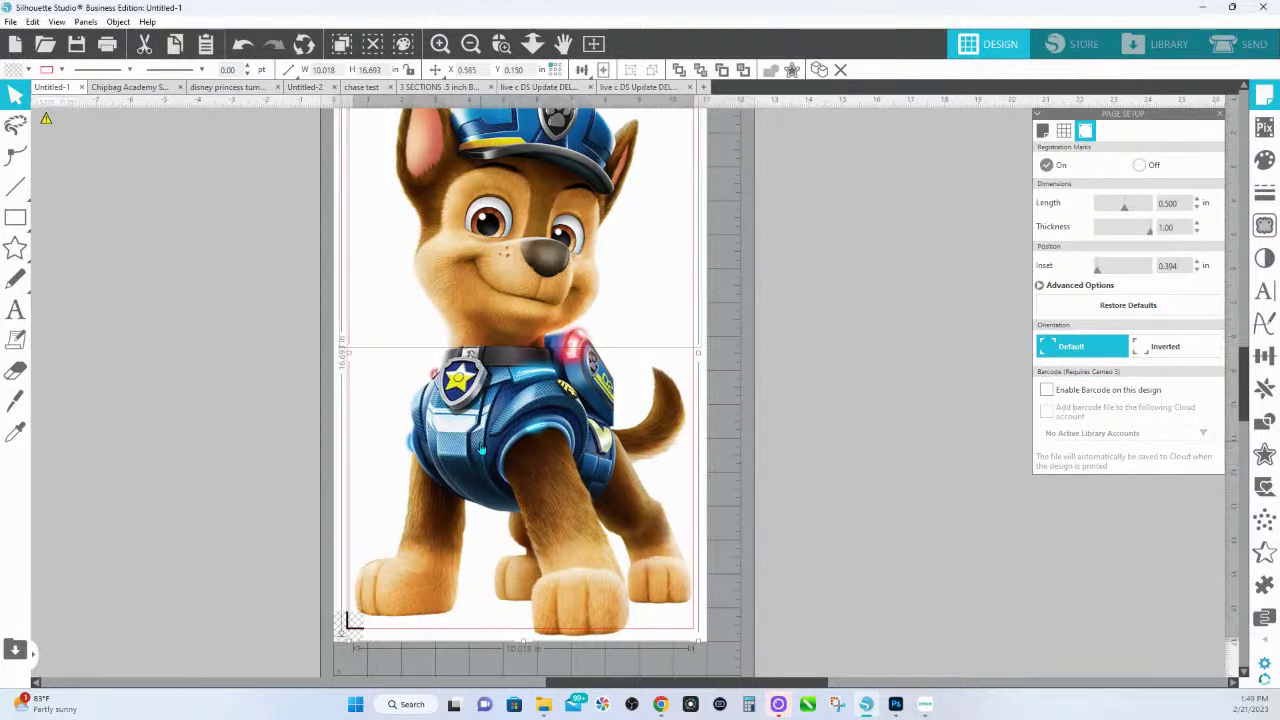
key(Up)
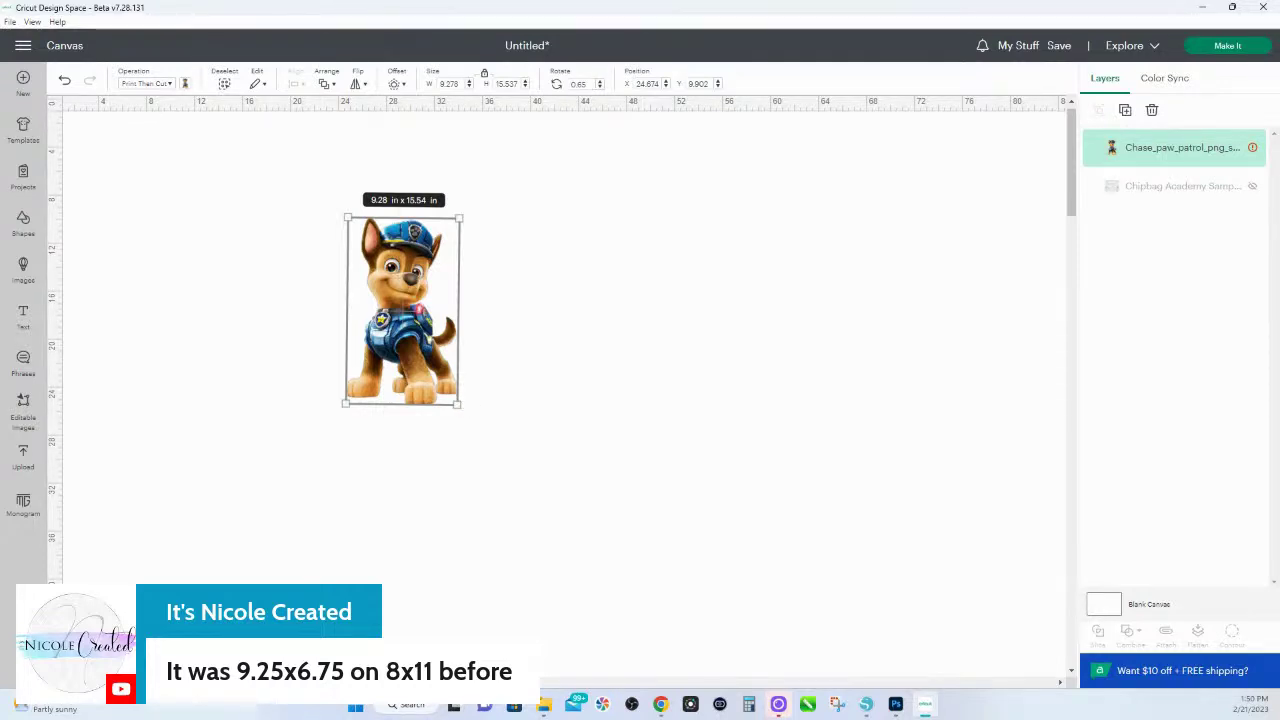
- In Cricut Design Space, set the Print Then Cut page size to 8.5 in x 11 in (Letter) and auto-resize the oversized dog image to fit
click(1237, 148)
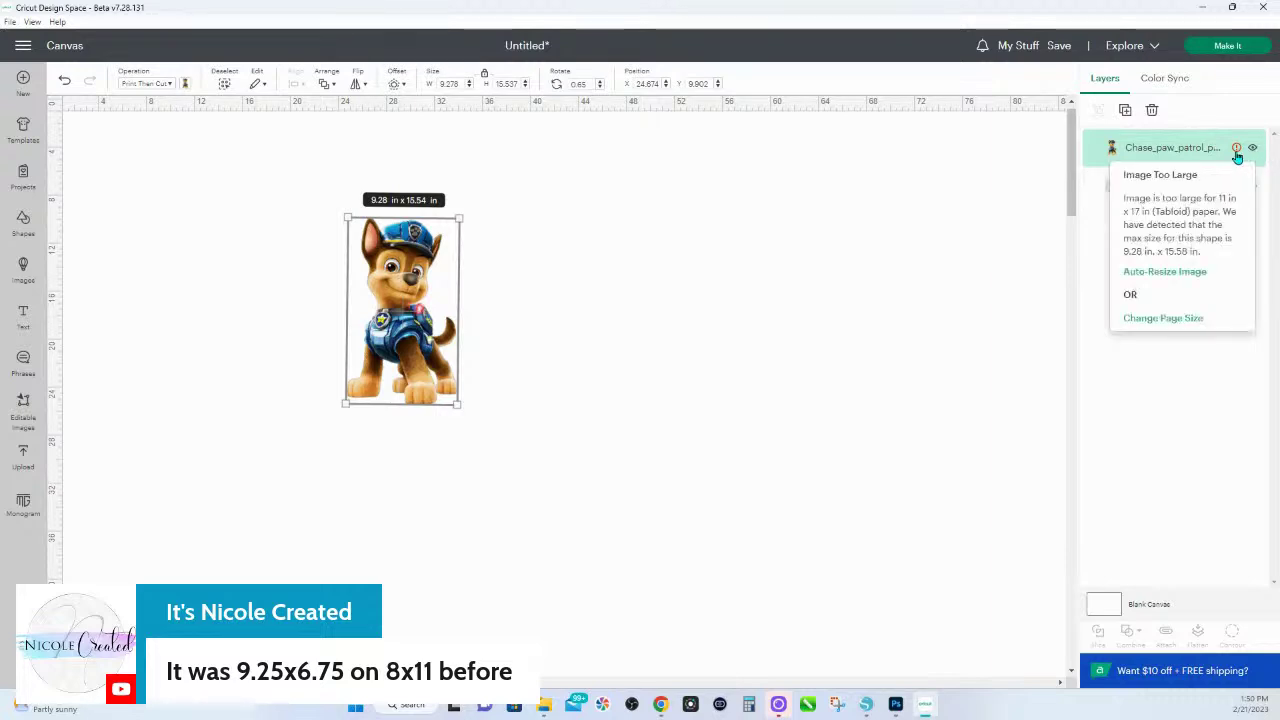
click(1170, 319)
click(652, 254)
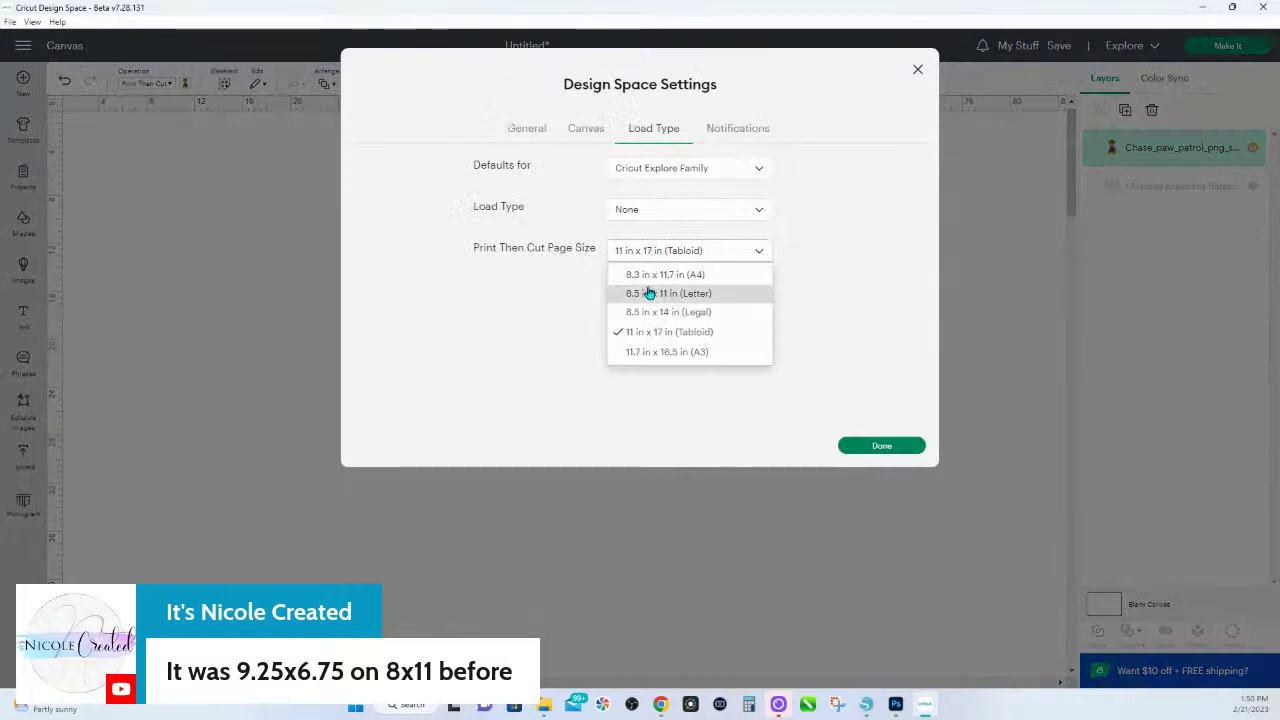
click(649, 275)
click(649, 255)
click(648, 298)
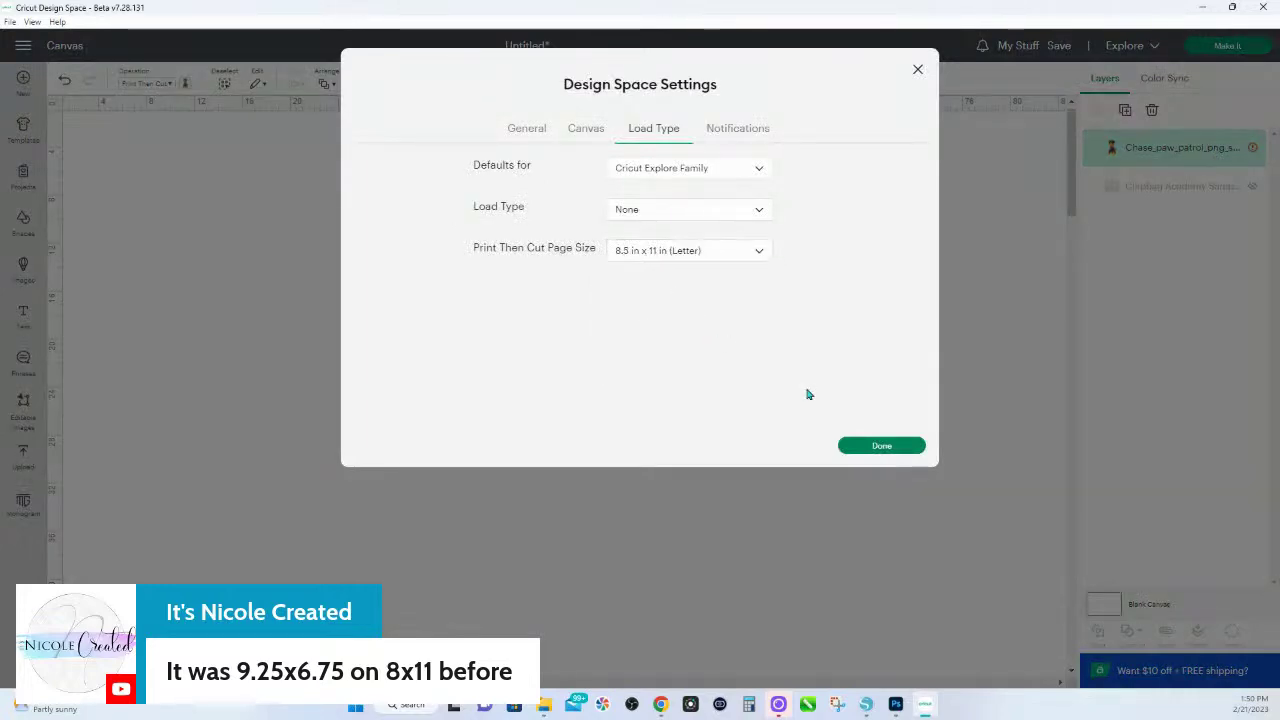
click(881, 446)
click(1237, 149)
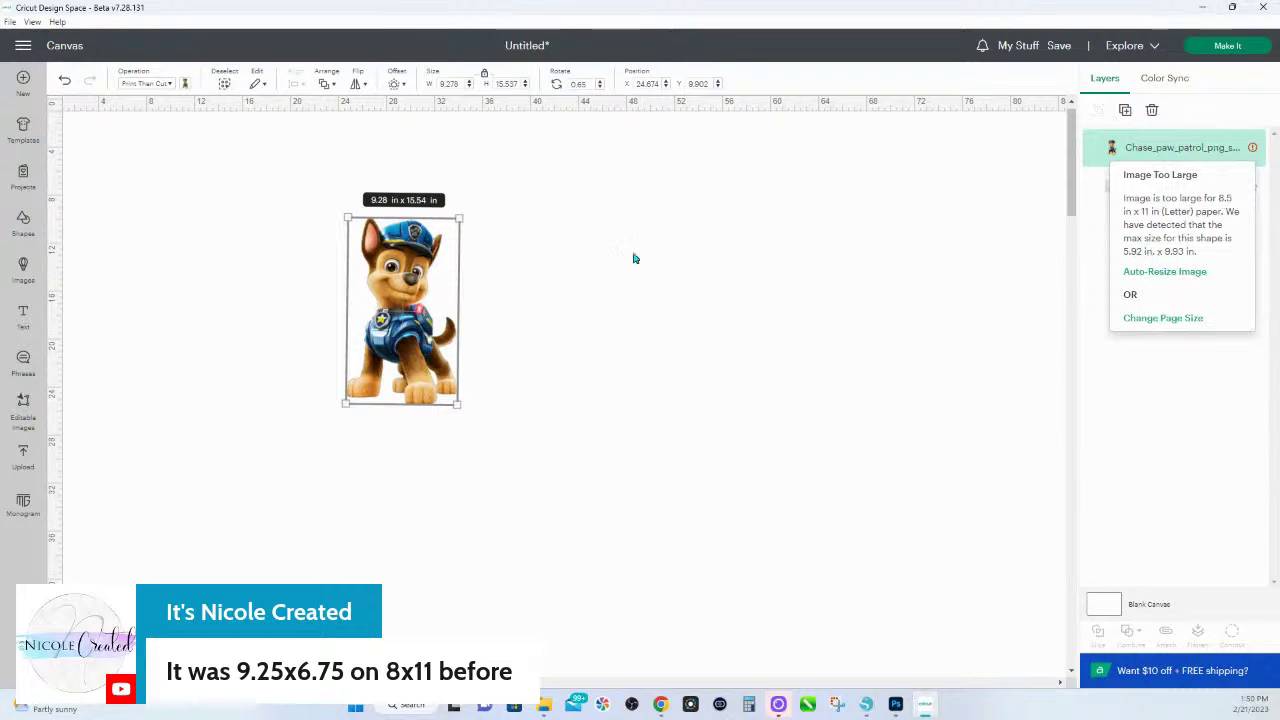
click(1197, 277)
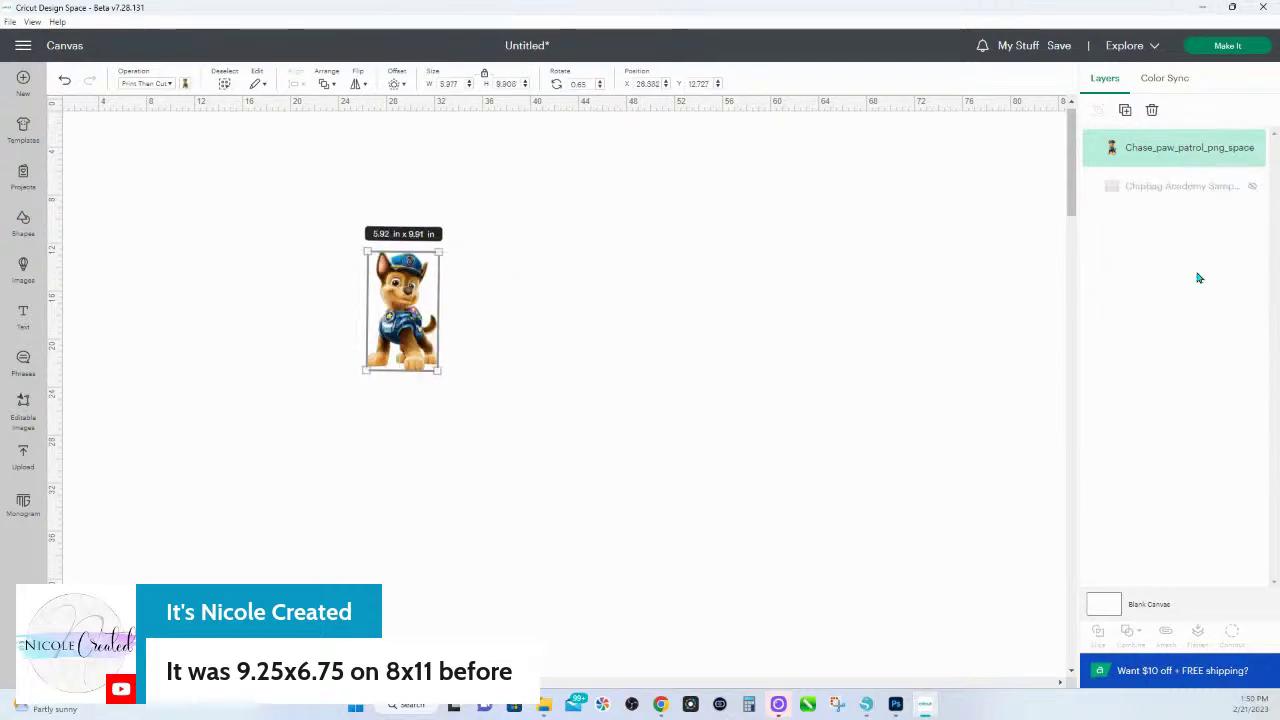